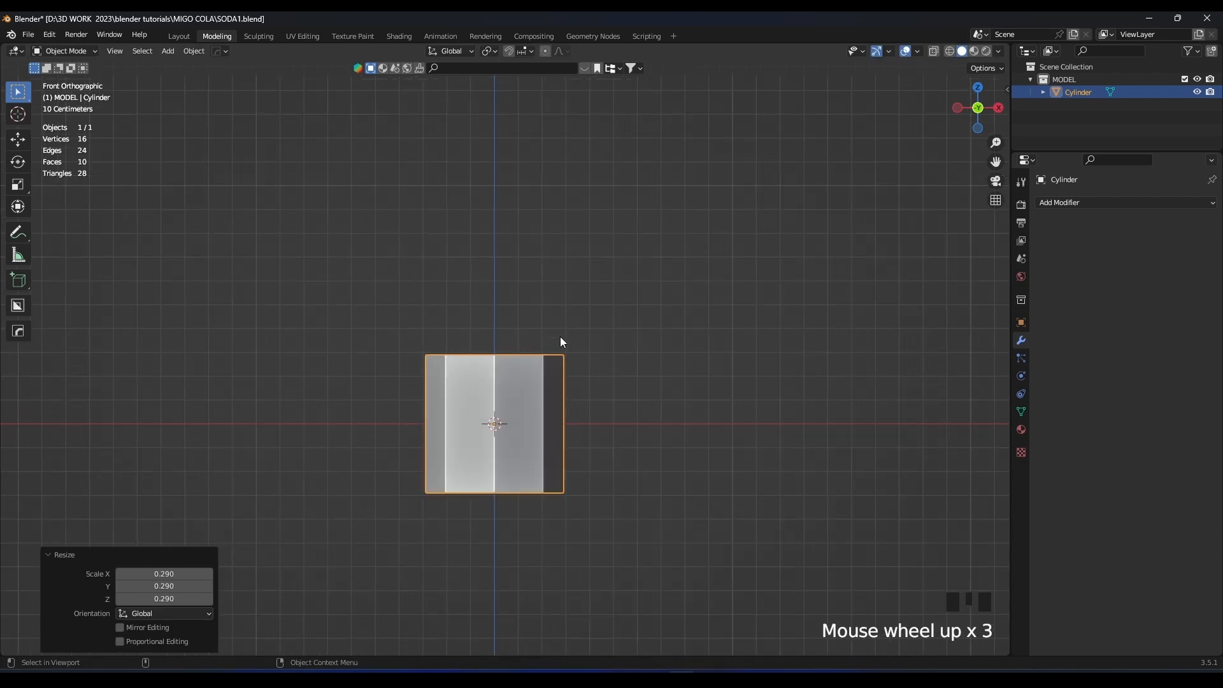
Scale the cylinder uniformly to about 0.69 and stretch it along Z to nearly twice its height.
key(s)
click(604, 311)
shift+scroll(595, 315, down, 1)
key(s)
key(z)
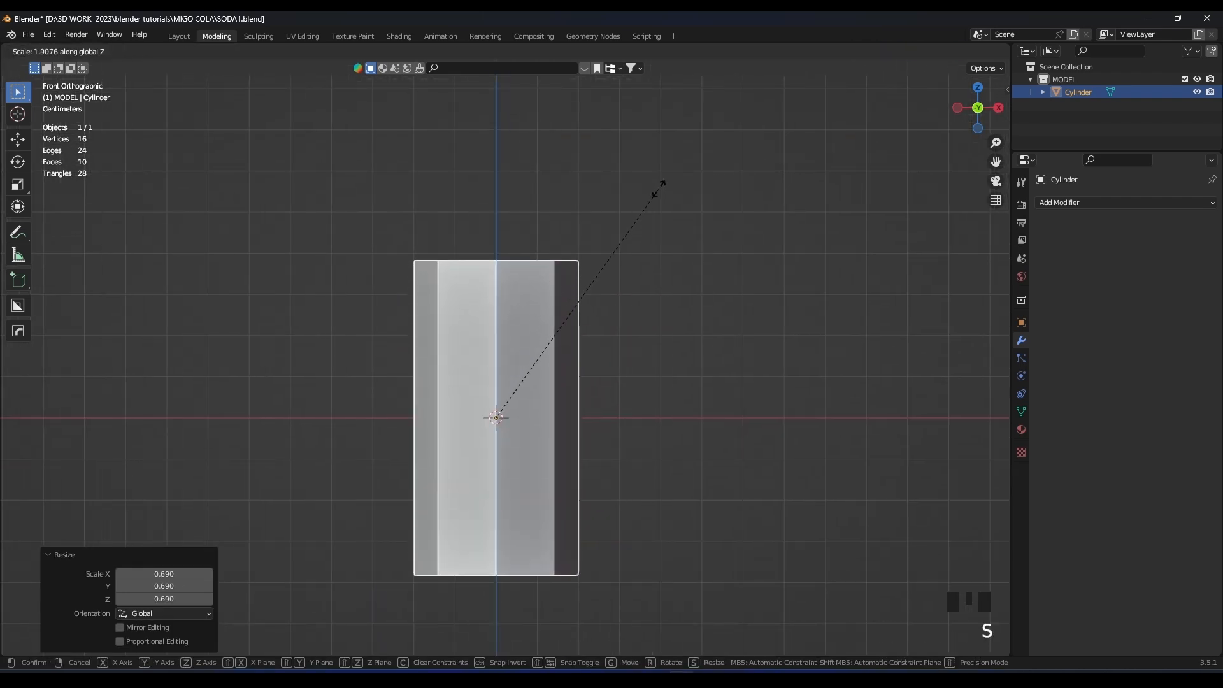
click(663, 174)
Extrude the cylinder's top face up about 0.022 m in edit mode.
middle_drag(636, 194, 573, 352)
scroll(629, 358, up, 5)
key(Tab)
key(3)
click(577, 355)
key(KP_1)
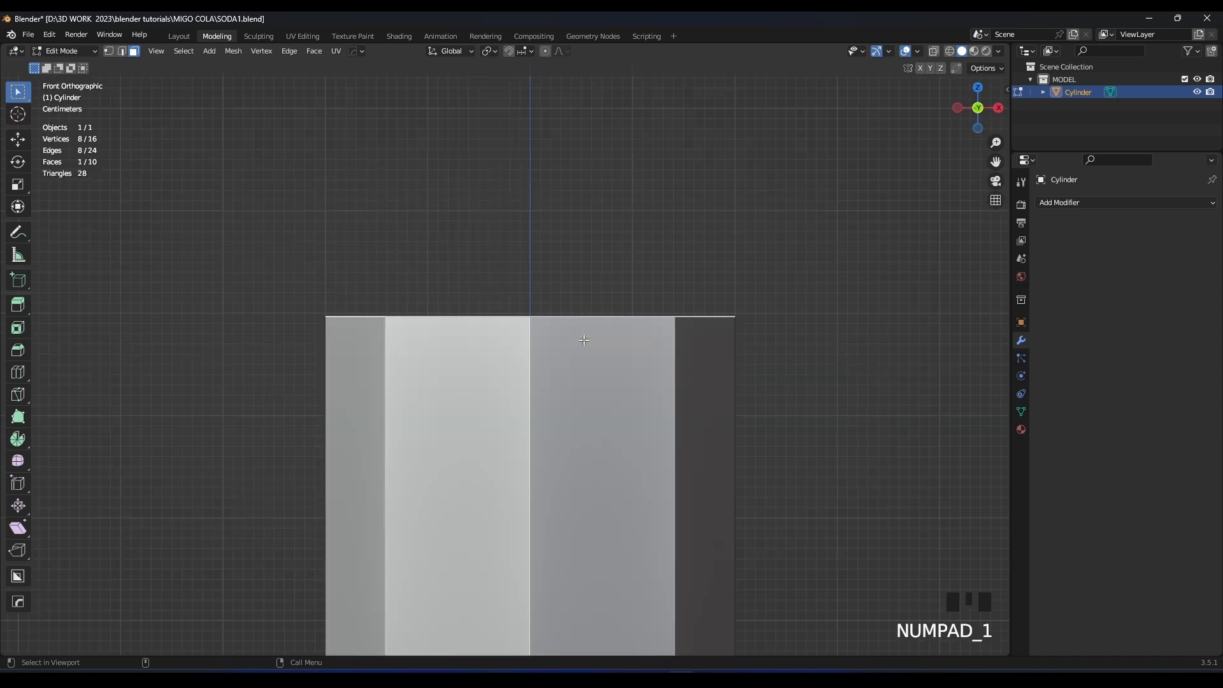
key(e)
click(668, 318)
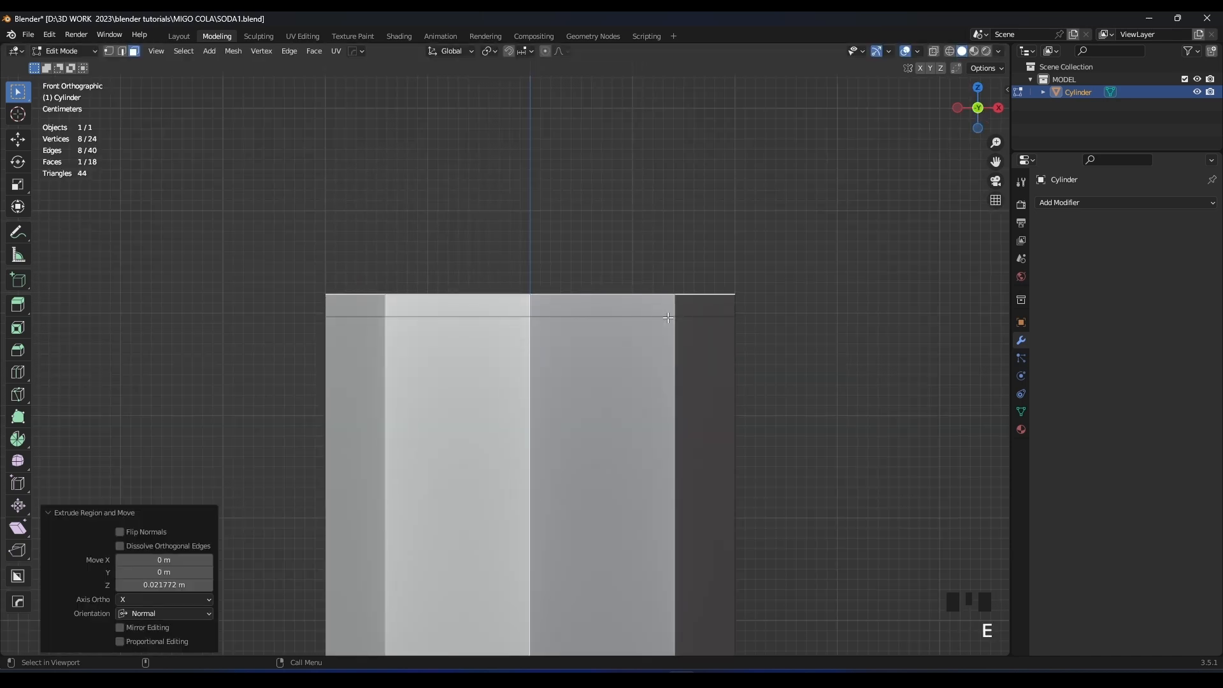
Raise the top face about 0.012 m and scale it to about 0.878 to form a sloped shoulder.
key(g)
click(834, 306)
key(s)
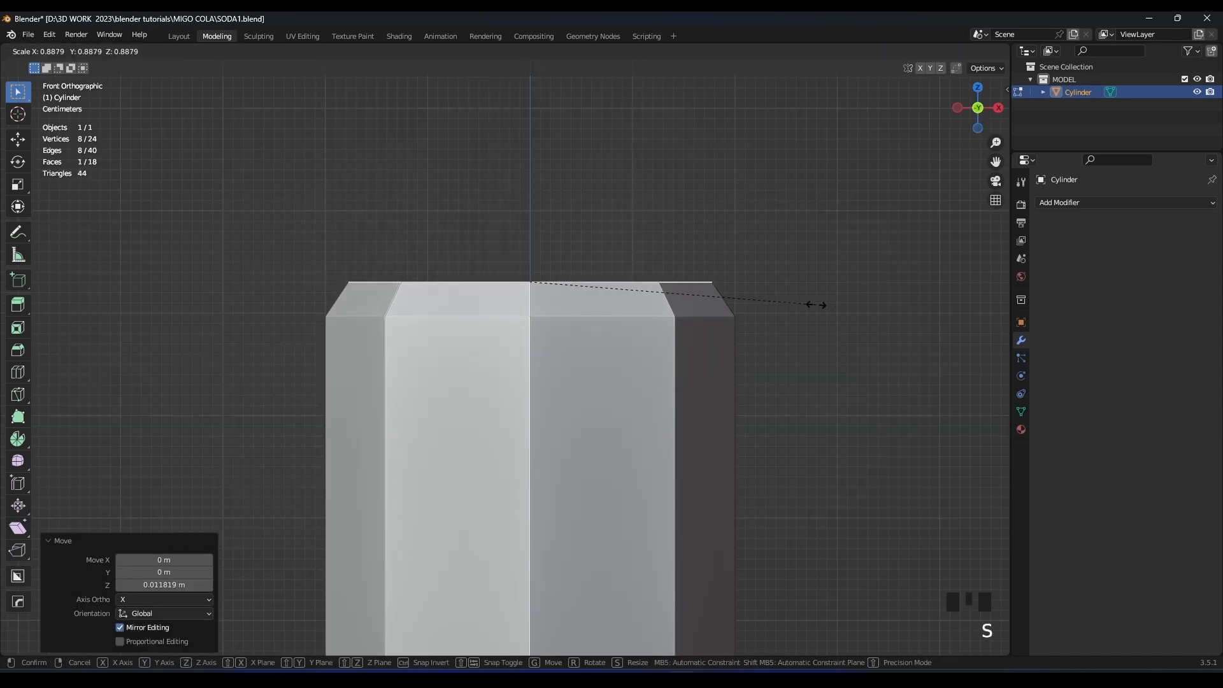
click(812, 305)
Extrude the top face up in two successive segments of about 0.02 m each to form the neck.
shift+middle_drag(709, 281, 698, 333)
key(e)
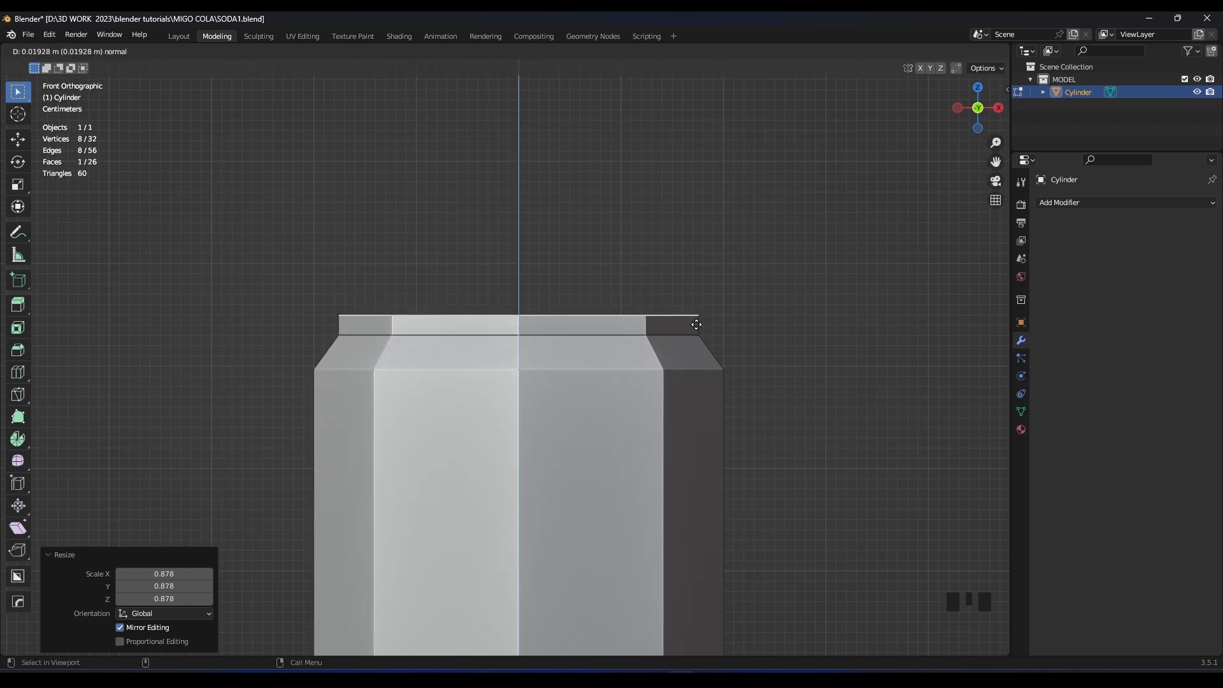
click(696, 323)
key(e)
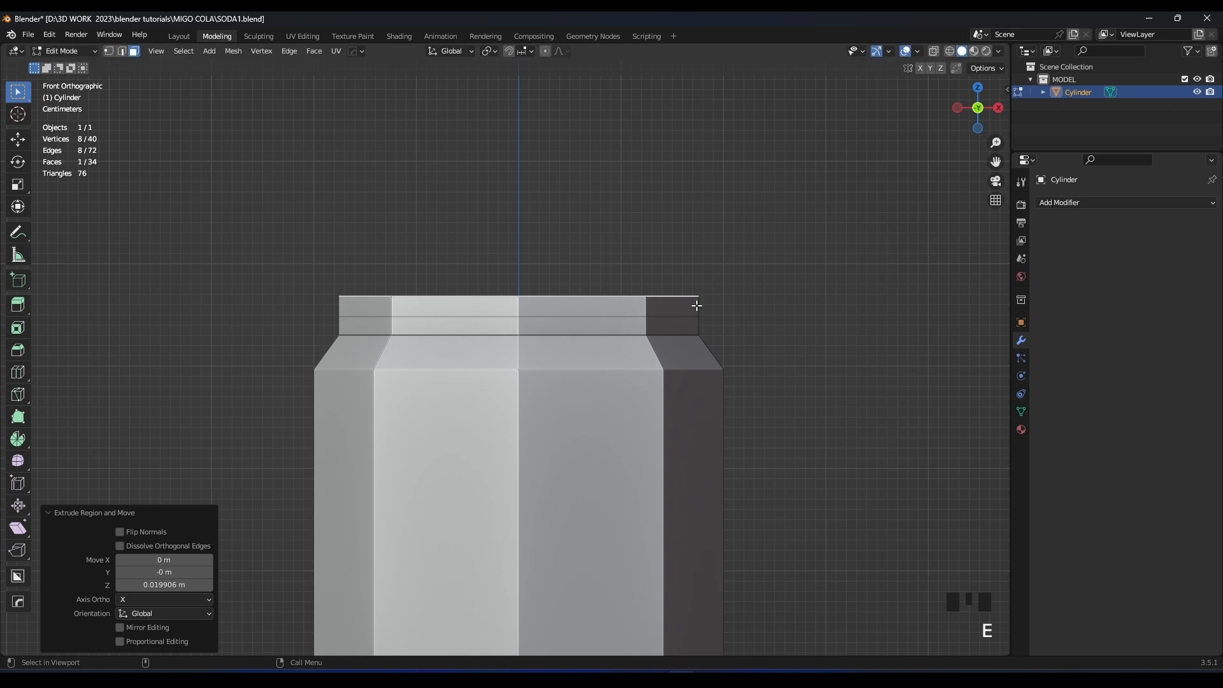
Scale the top face slightly outward and lower it about 0.012 m to flare the neck's upper edge.
key(s)
click(716, 307)
key(g)
click(718, 318)
Extrude the flared top face up about 0.022 m as a rim and inset it slightly with a scaled extrusion.
key(e)
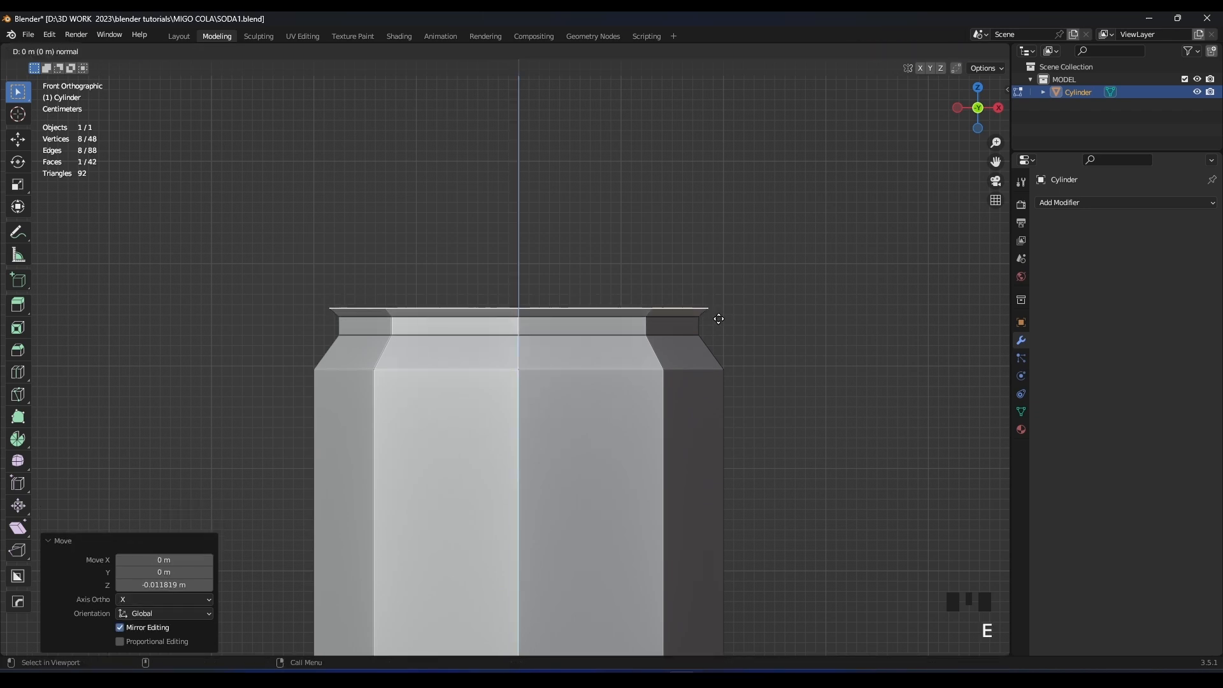
click(718, 296)
scroll(718, 314, down, 2)
shift+middle_drag(718, 314, 617, 329)
scroll(661, 293, up, 2)
scroll(617, 329, up, 3)
scroll(617, 329, up, 1)
key(e)
key(s)
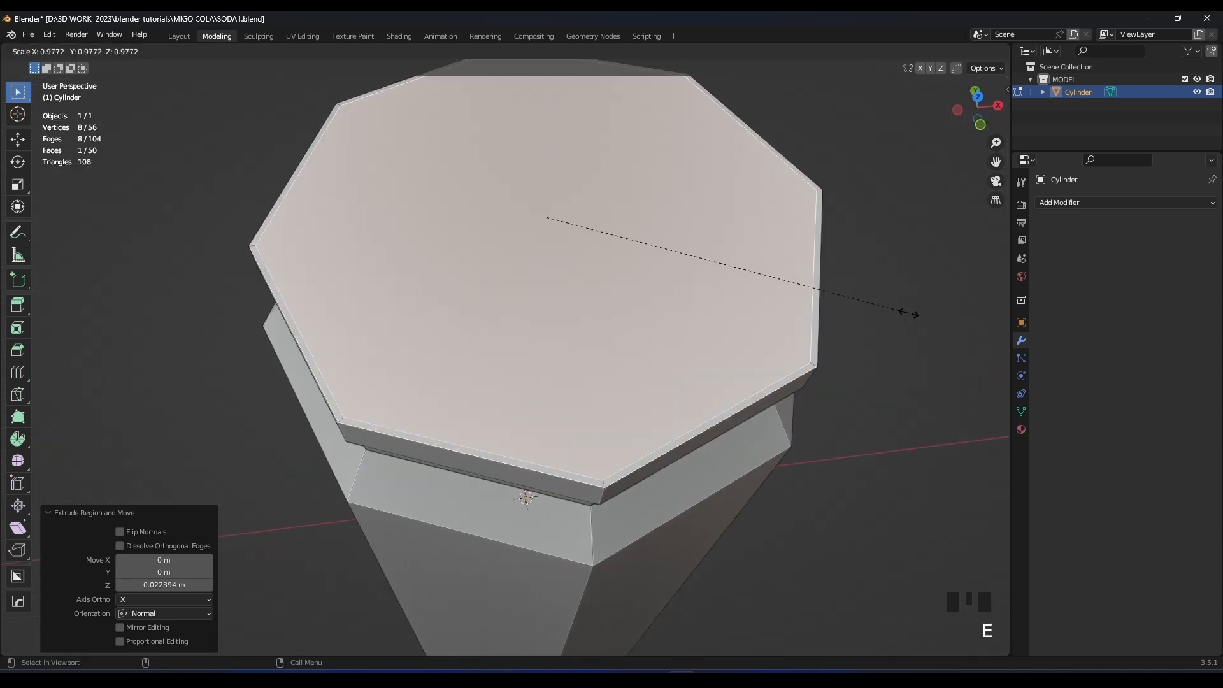
click(898, 313)
Extrude the inset lid face down about 0.006 m into the can and scale it to about 0.984.
shift+middle_drag(852, 277, 814, 312)
key(e)
click(814, 319)
key(s)
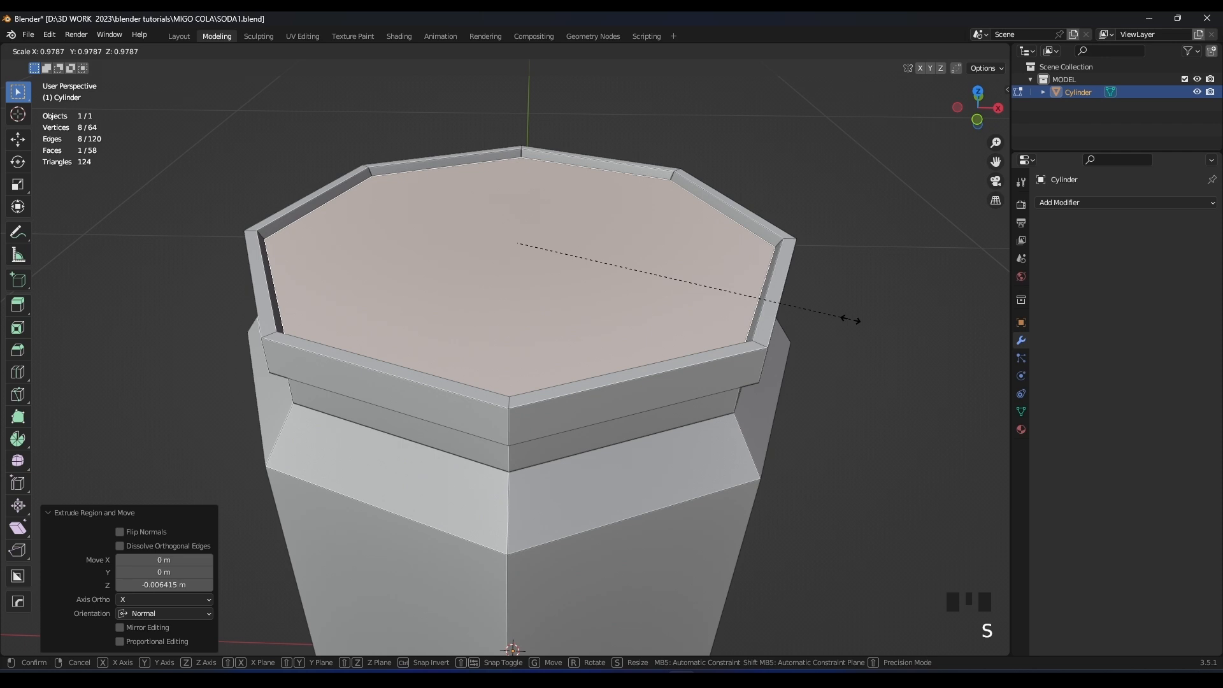
click(852, 320)
Extrude the recessed lid face in place and scale it inward to about two-thirds of its size.
key(e)
key(s)
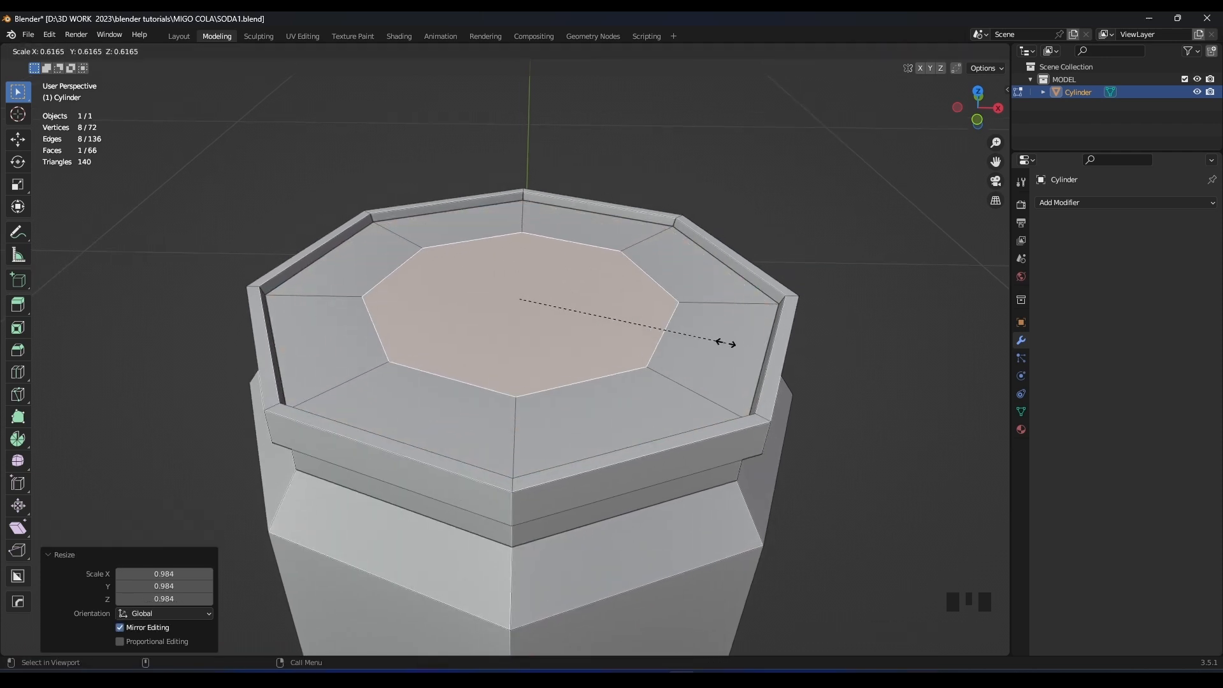
click(746, 346)
middle_drag(747, 346, 699, 344)
Connect opposite vertices of the inner lid face with two crossing edges.
key(1)
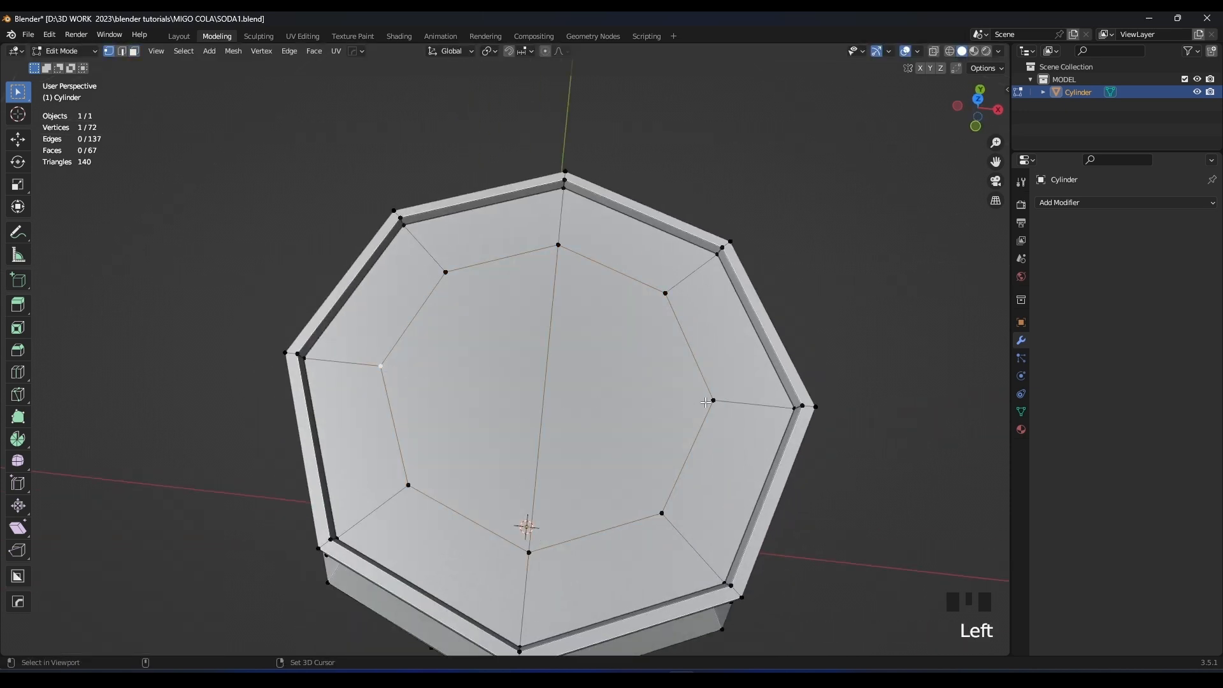
shift+scroll(708, 402, down, 3)
scroll(732, 355, up, 3)
shift+scroll(701, 287, down, 6)
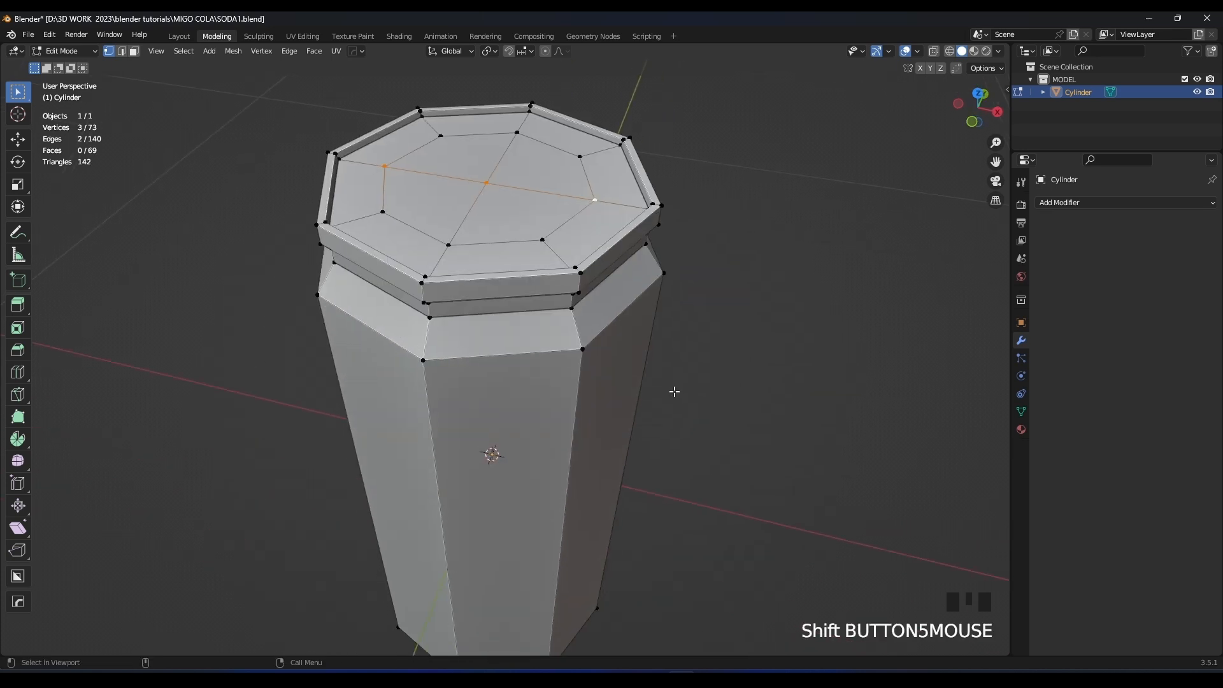
shift+scroll(667, 209, down, 3)
scroll(625, 292, down, 2)
Extrude the can's bottom face down about 0.032 m along Z.
key(Tab)
key(Tab)
key(3)
click(561, 397)
middle_drag(737, 315, 759, 350)
key(e)
key(z)
click(746, 323)
Taper the bottom face by scaling it inward and adjusting its height along Z in front view.
key(KP_1)
shift+scroll(759, 354, down, 2)
key(s)
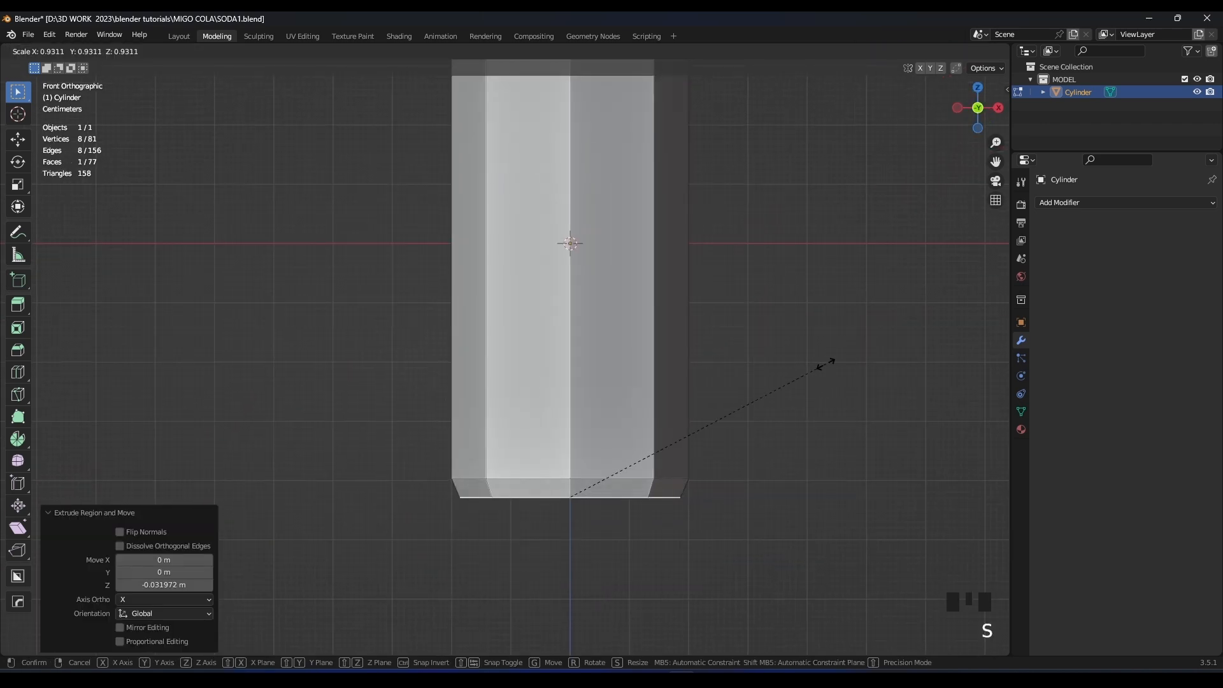
click(822, 364)
key(g)
key(z)
click(821, 371)
key(s)
click(818, 375)
Inset the bottom face with an extrusion scaled to about 0.843.
shift+middle_drag(769, 411, 742, 319)
scroll(744, 251, up, 2)
key(e)
key(s)
click(790, 258)
Extrude the inset bottom face about 0.019 m up into the can and scale it to about 0.921.
scroll(746, 284, up, 2)
key(e)
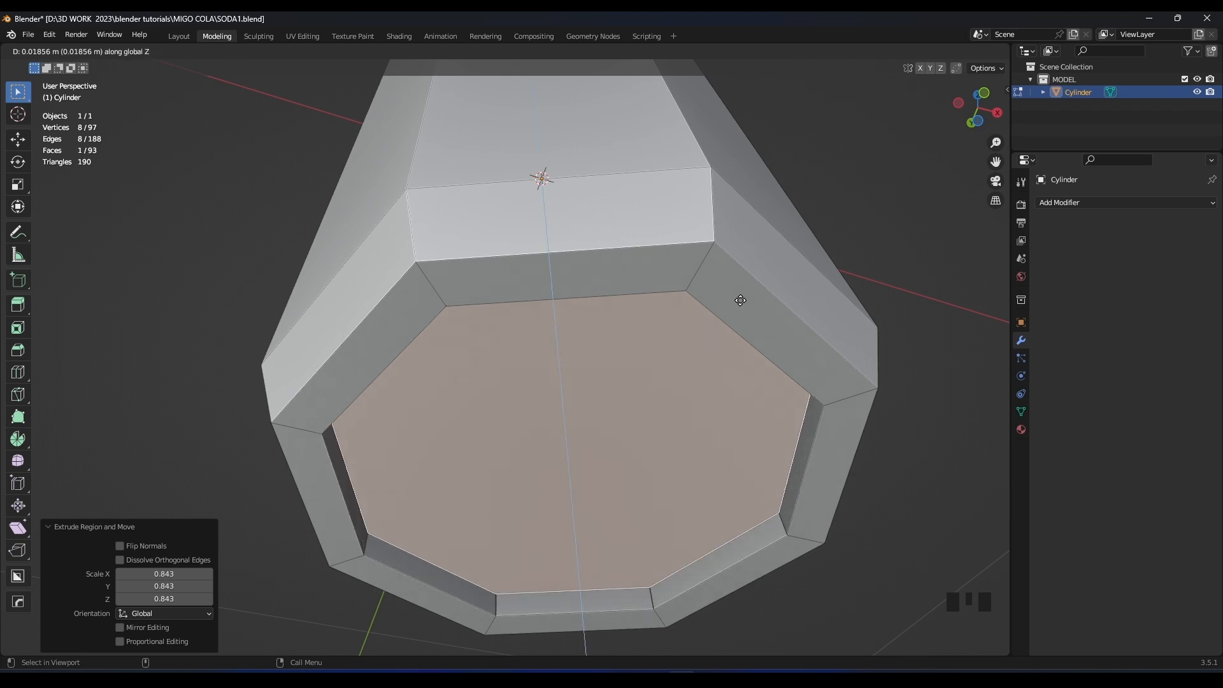
click(740, 300)
middle_drag(814, 319, 818, 299)
key(s)
click(814, 297)
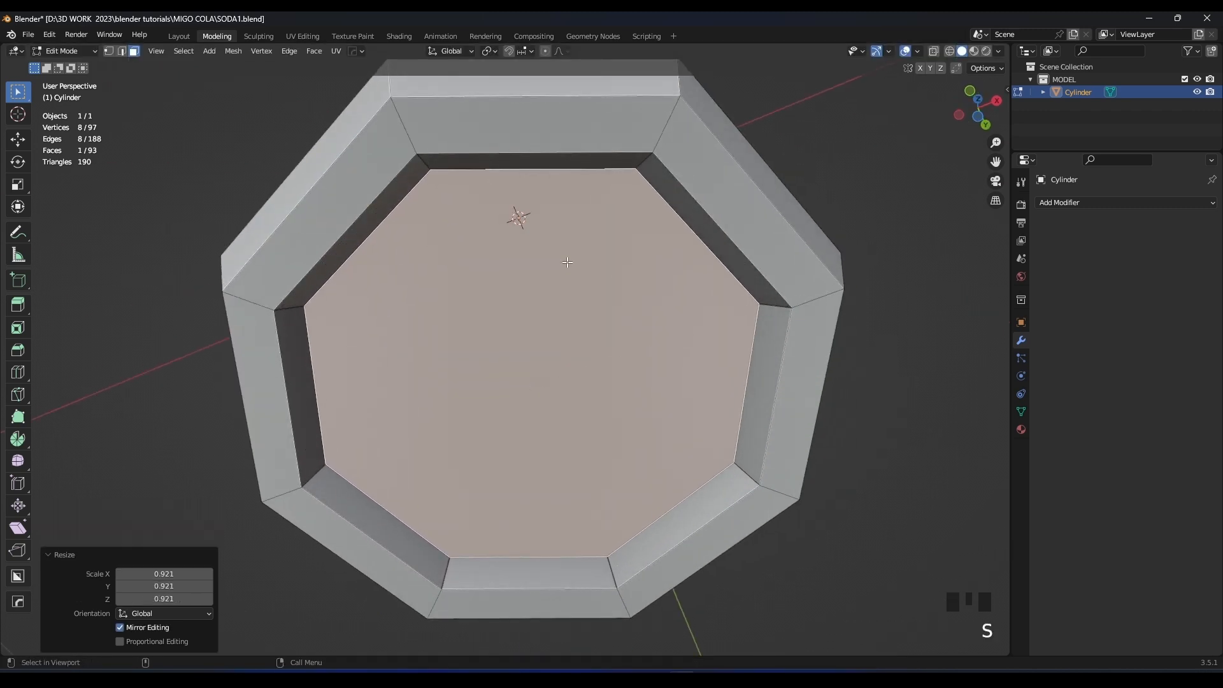
Connect opposite vertices of the recessed bottom face with crossing edges.
click(611, 541)
shift+click(615, 542)
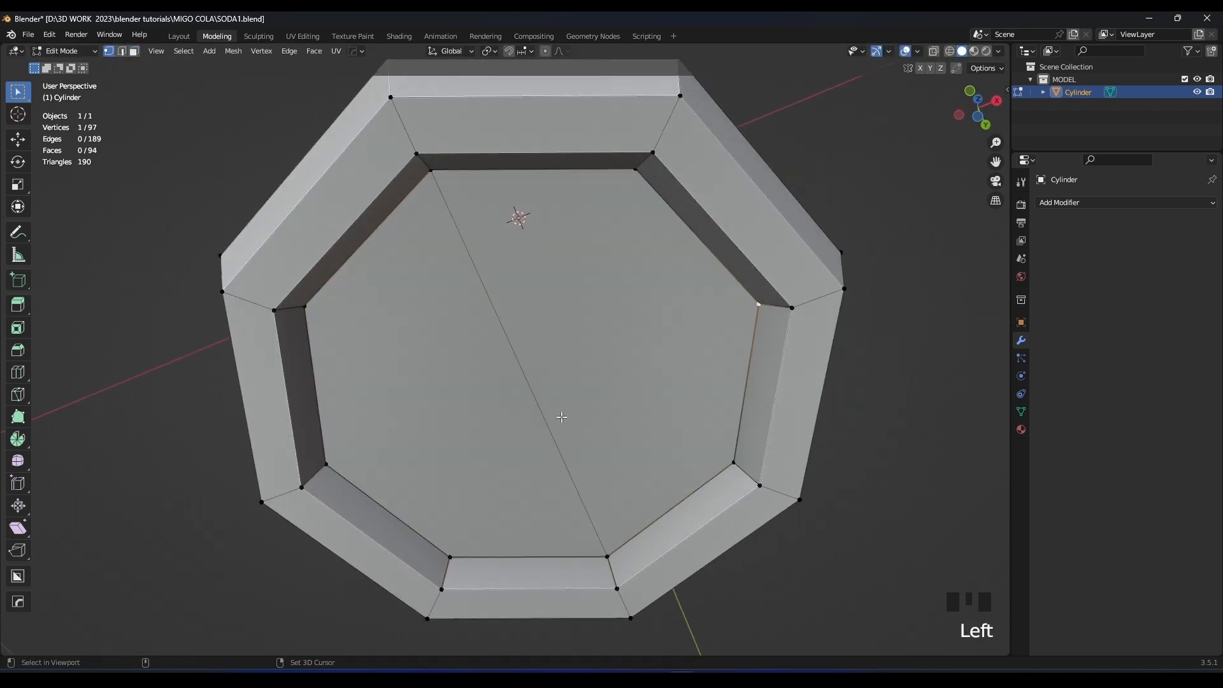
middle_drag(356, 454, 590, 326)
Select all vertices of the can's upper section in wireframe and move them down to shorten the body.
key(Tab)
key(KP_1)
scroll(592, 358, down, 3)
scroll(575, 359, up, 2)
key(Tab)
key(z)
drag(641, 160, 315, 315)
key(g)
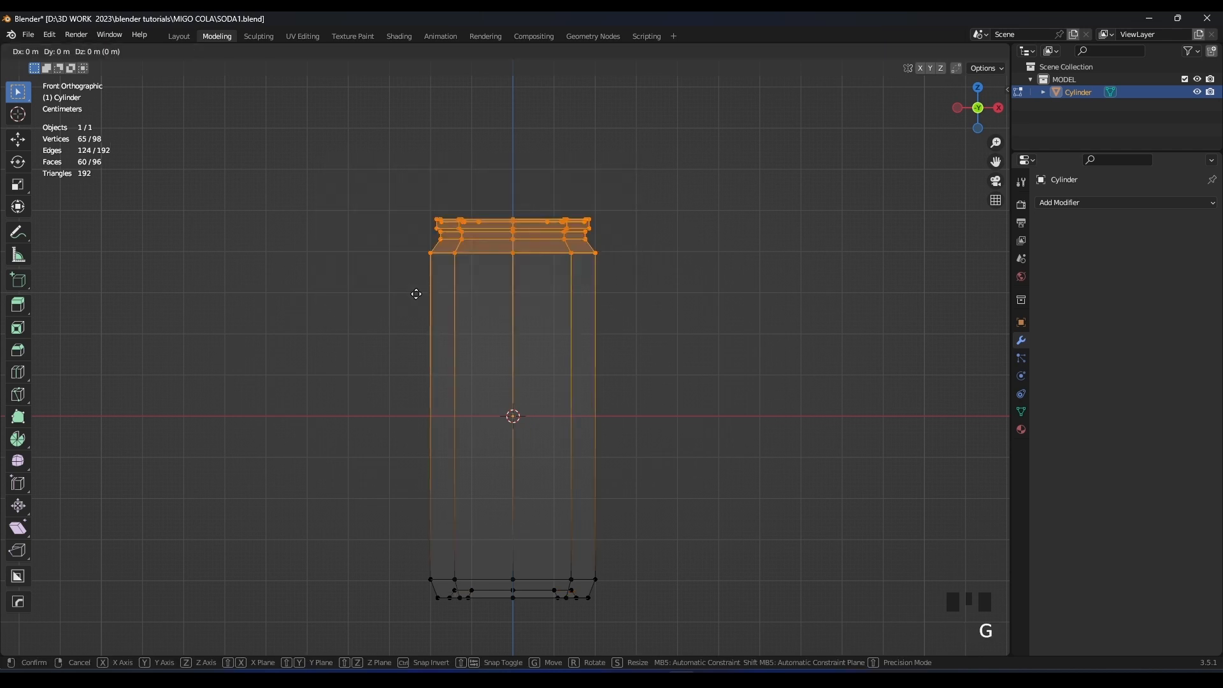
click(417, 326)
key(Tab)
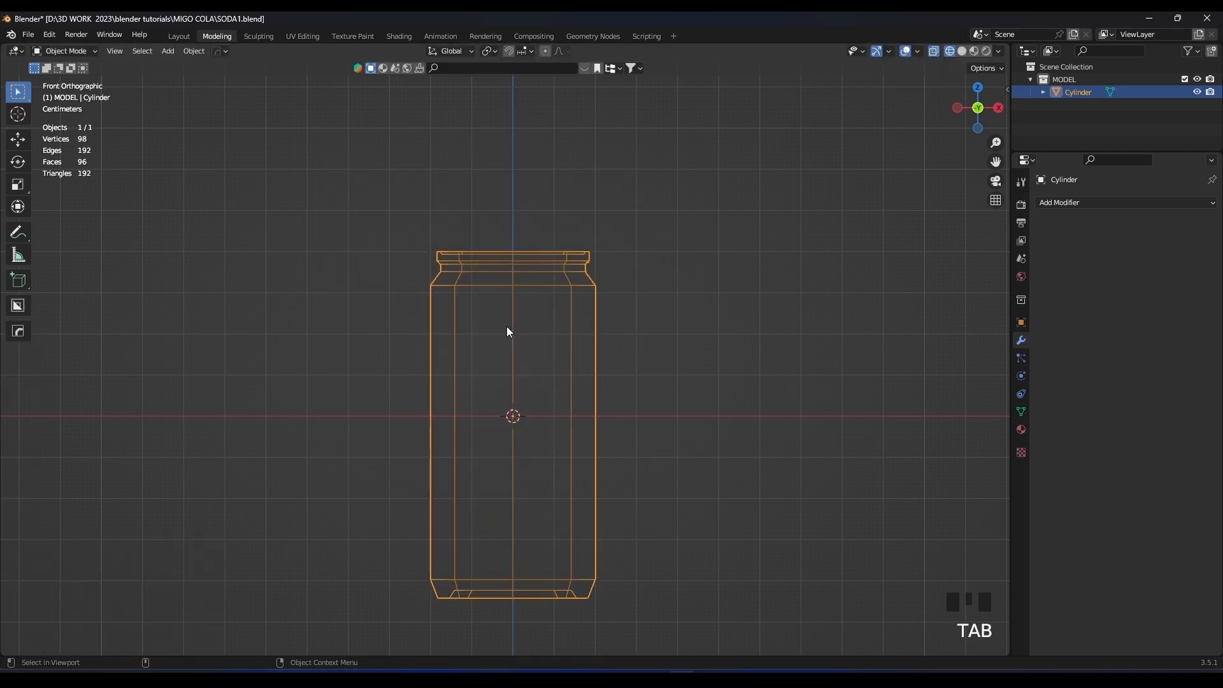
Return to solid shading and add a Subdivision Surface modifier with 3 viewport levels.
key(z)
click(1096, 202)
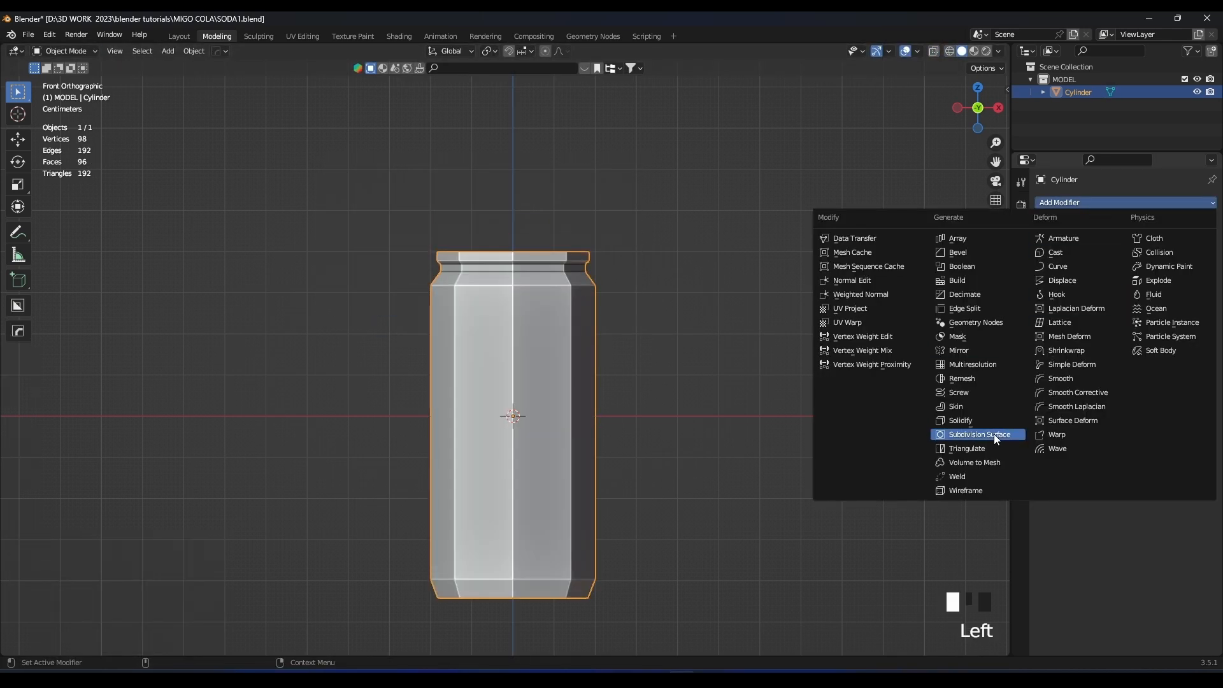
click(999, 433)
click(1195, 258)
click(1195, 258)
Shade the can smooth.
shift+middle_drag(521, 291, 525, 311)
right_click(503, 311)
click(504, 311)
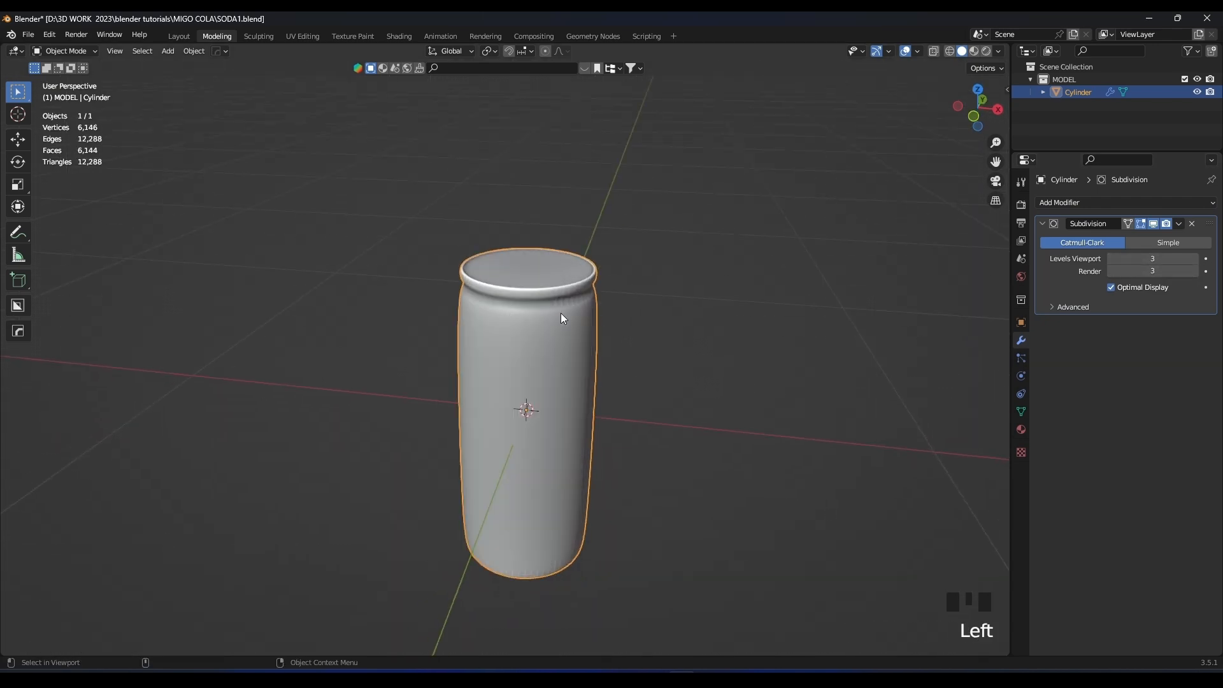
Add a loop cut around the can body and slide it up just below the shoulder, factor about -0.963.
key(KP_1)
key(KP_Decimal)
shift+scroll(501, 352, down, 4)
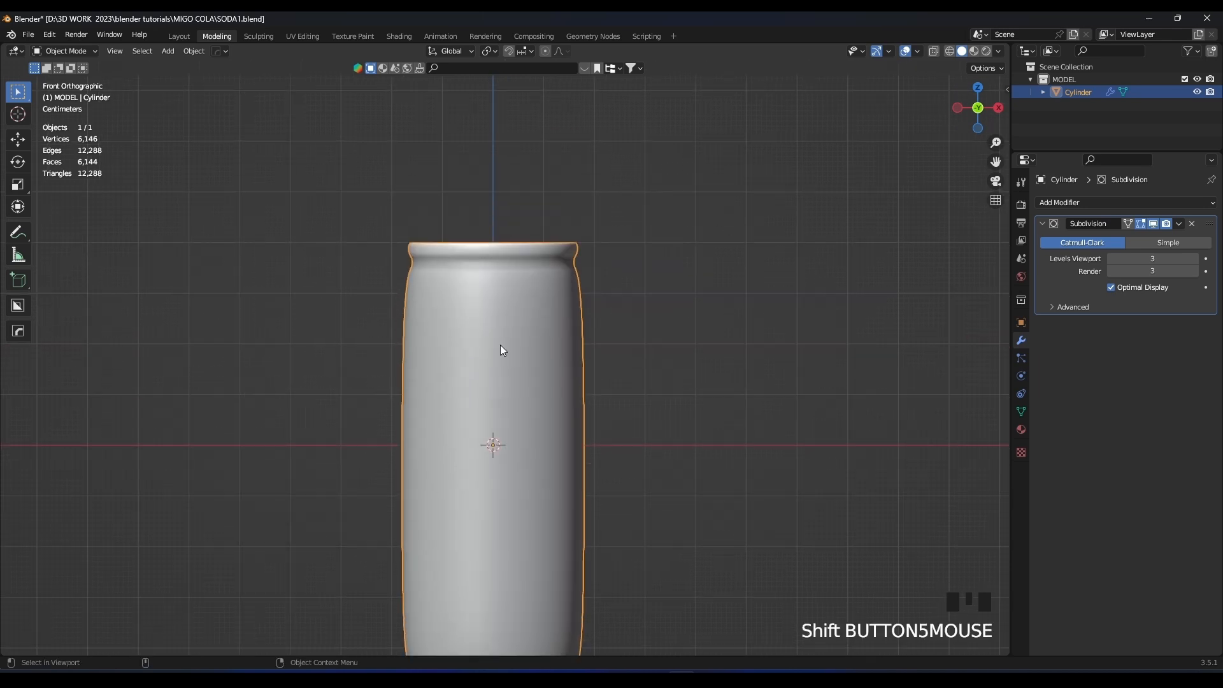
scroll(502, 352, up, 2)
key(Tab)
key(ctrl+r)
click(619, 352)
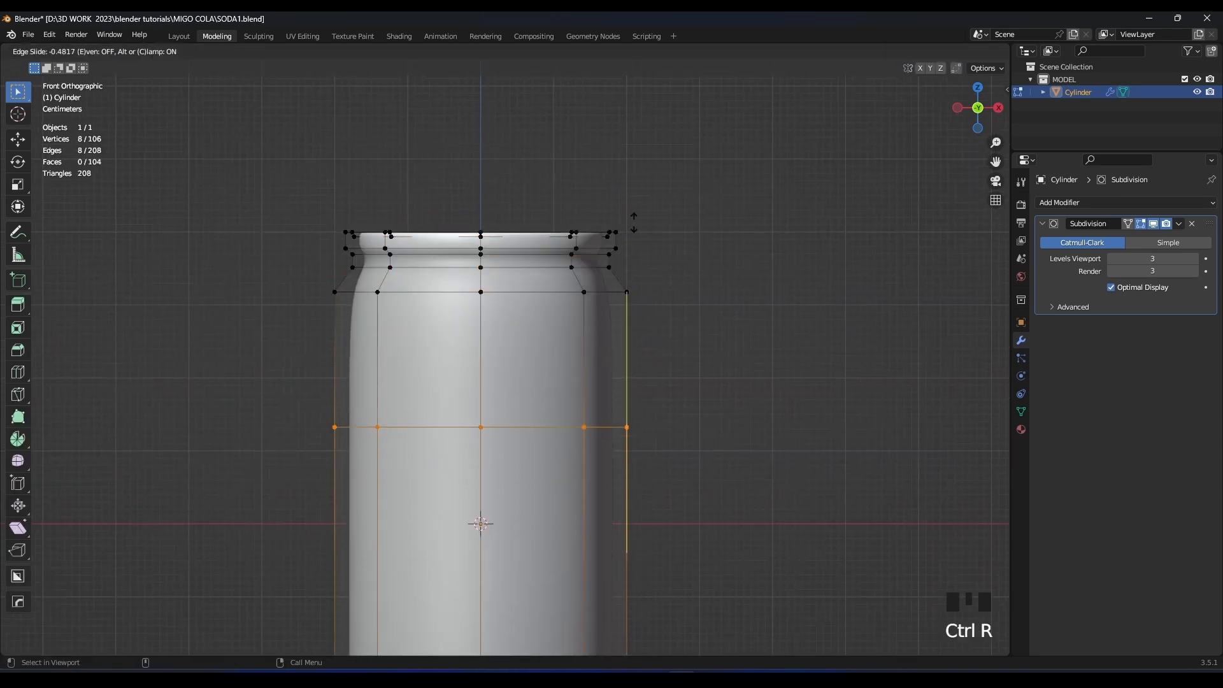
click(646, 100)
Add a loop cut around the body and slide it down to the lower bevel edge, factor about 0.983.
shift+scroll(620, 272, down, 5)
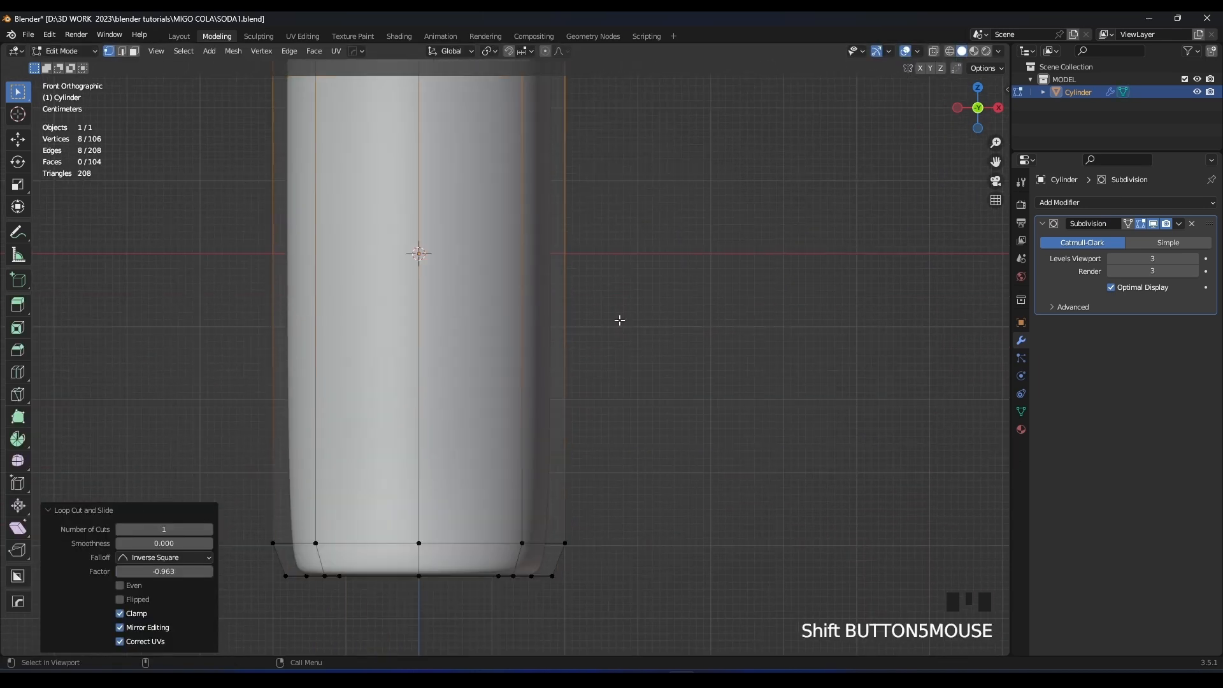
key(ctrl+r)
click(573, 293)
click(550, 540)
shift+middle_drag(555, 500, 576, 414)
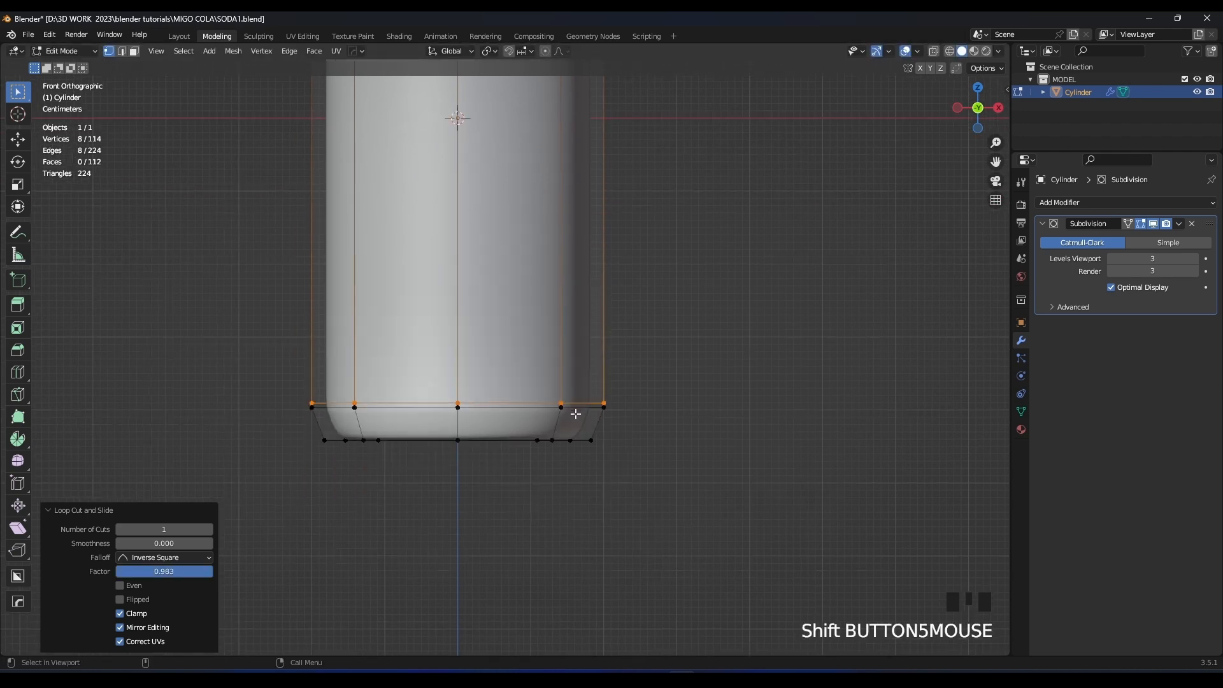
Add a loop cut on the bottom taper at a factor of about 0.498 and scale it to about 0.968.
scroll(576, 415, up, 3)
key(ctrl+r)
click(661, 475)
click(665, 461)
key(s)
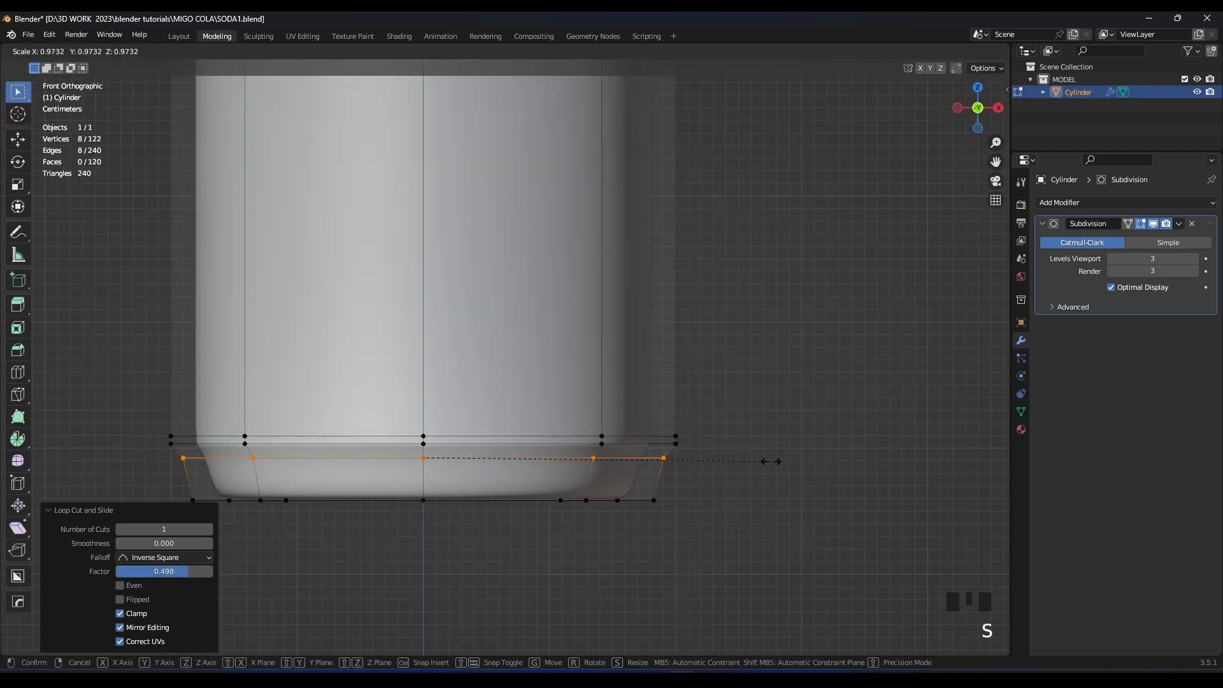
click(705, 481)
Add a loop cut on the bottom taper near the base edge and leave edit mode.
key(ctrl+r)
click(674, 478)
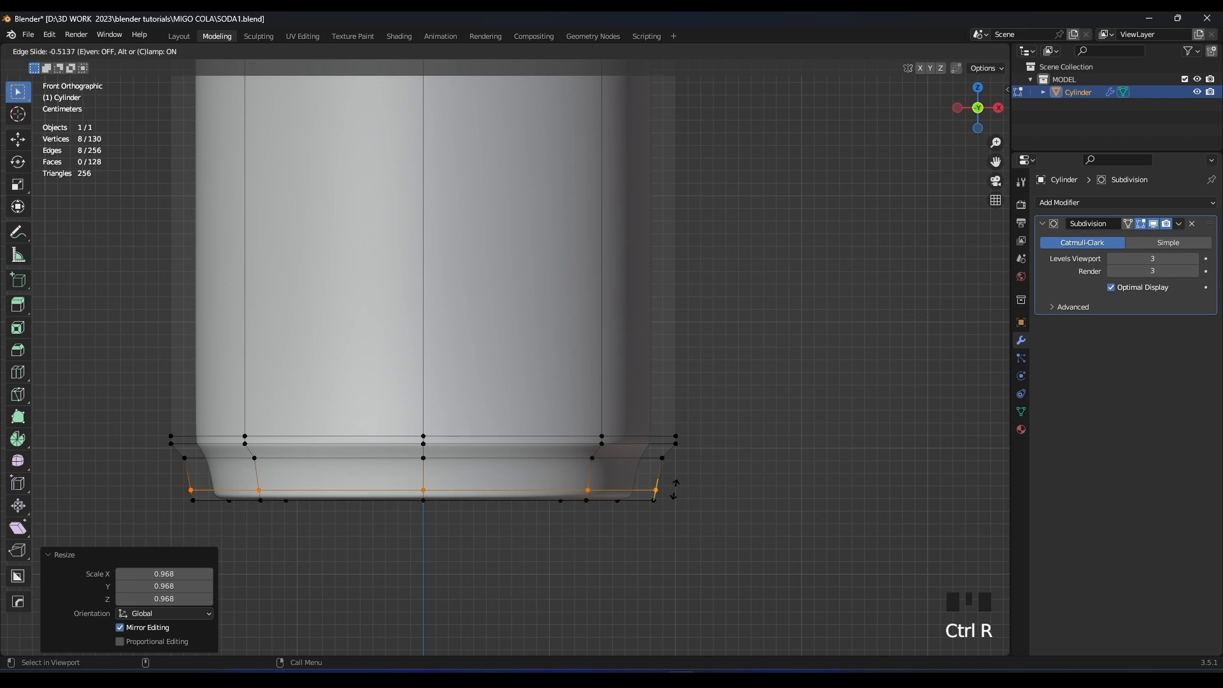
click(674, 489)
shift+middle_drag(643, 256, 658, 333)
key(Tab)
Add a loop cut on the sloped shoulder and slide it toward the body edge, factor about 0.728.
shift+middle_drag(646, 278, 656, 349)
scroll(656, 349, down, 5)
shift+middle_drag(633, 243, 633, 315)
shift+middle_drag(590, 198, 591, 290)
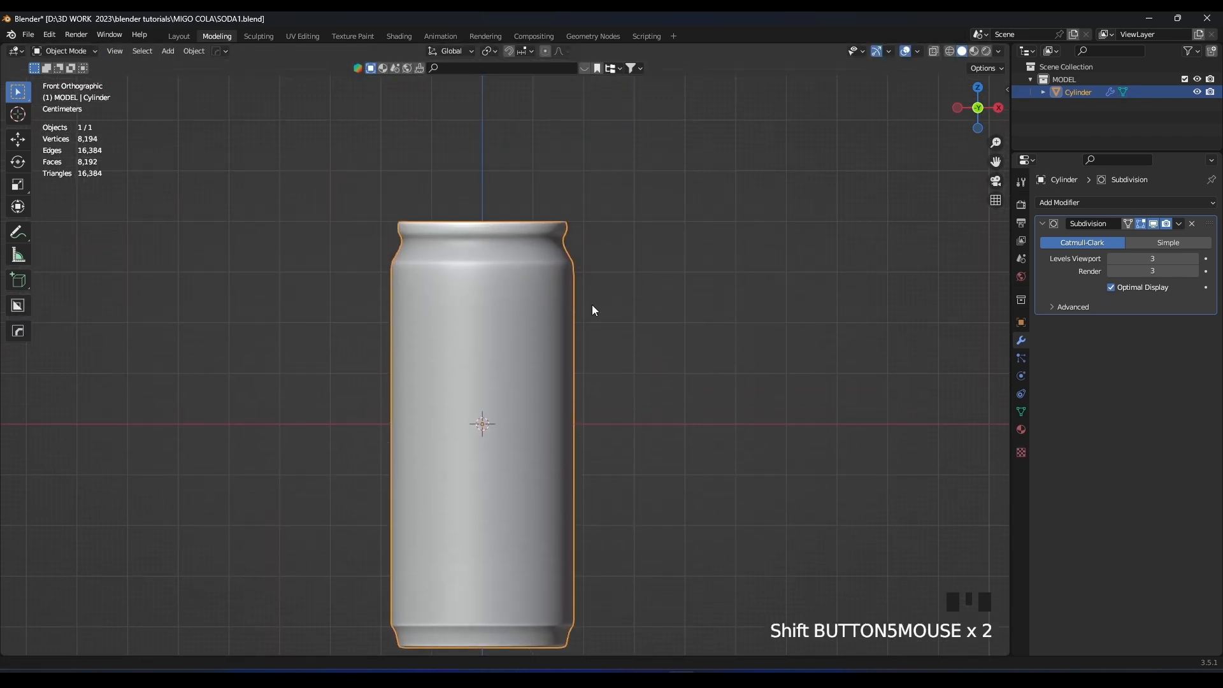
scroll(573, 308, up, 6)
key(Tab)
key(ctrl+r)
click(682, 327)
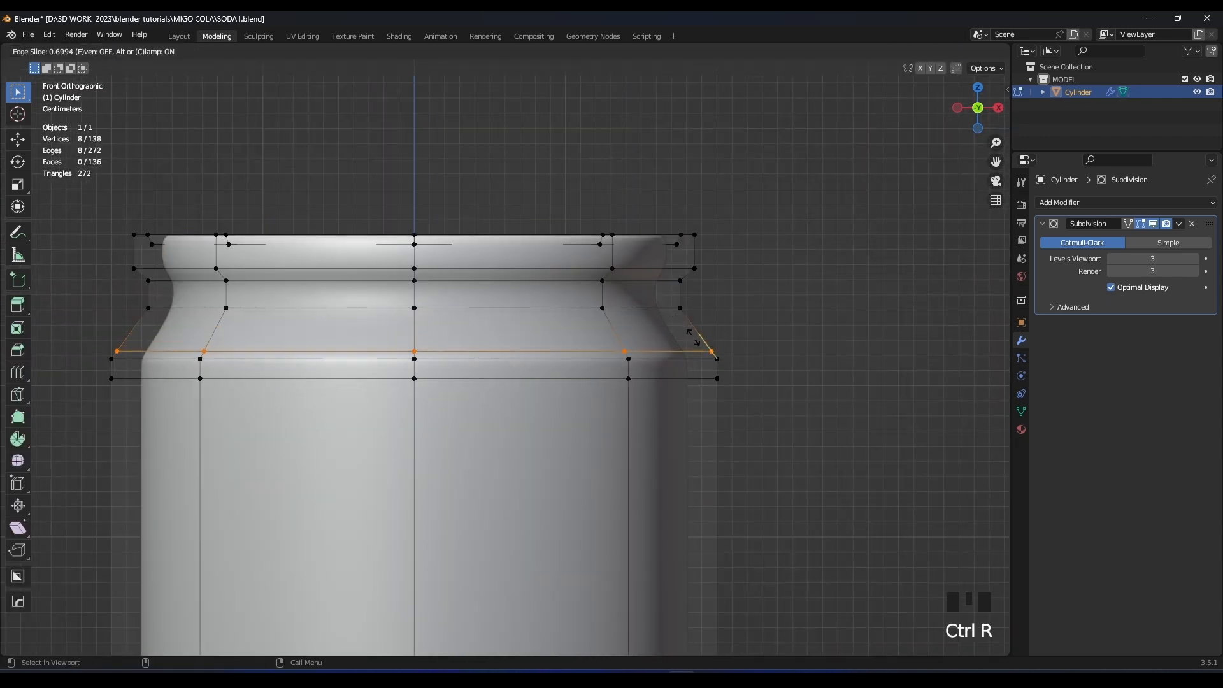
click(693, 338)
Add a loop cut on the neck and slide it toward the rim, factor about -0.524.
shift+middle_drag(682, 323, 690, 349)
key(ctrl+r)
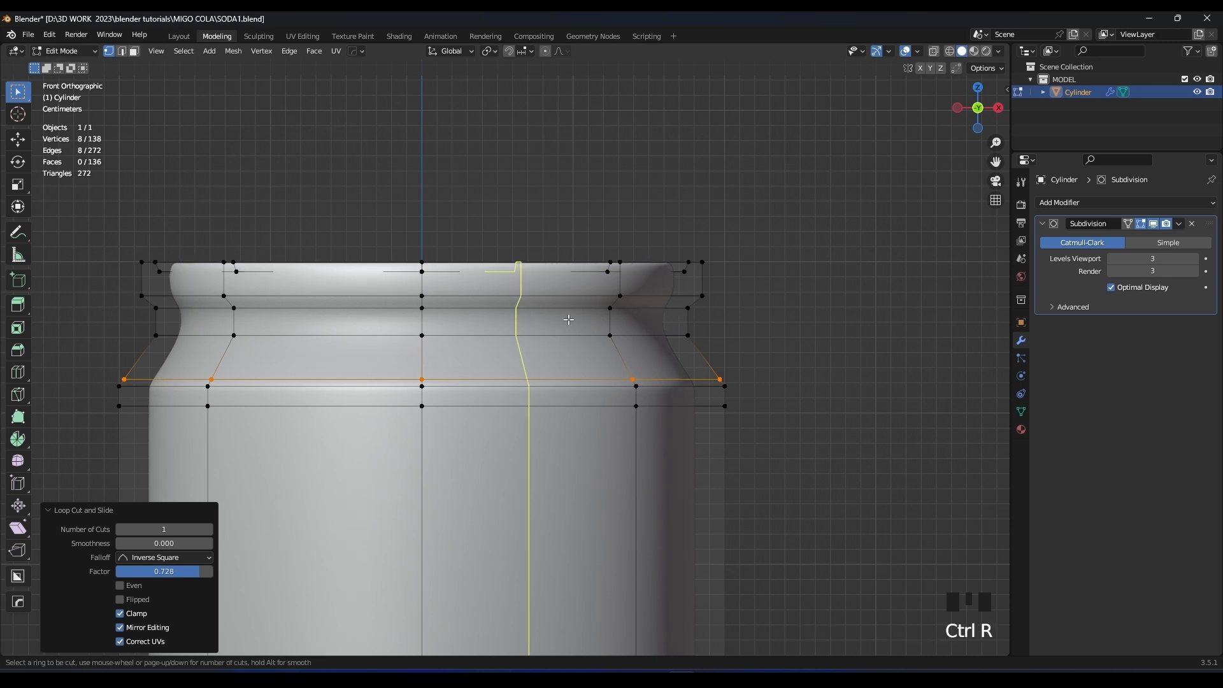
click(616, 321)
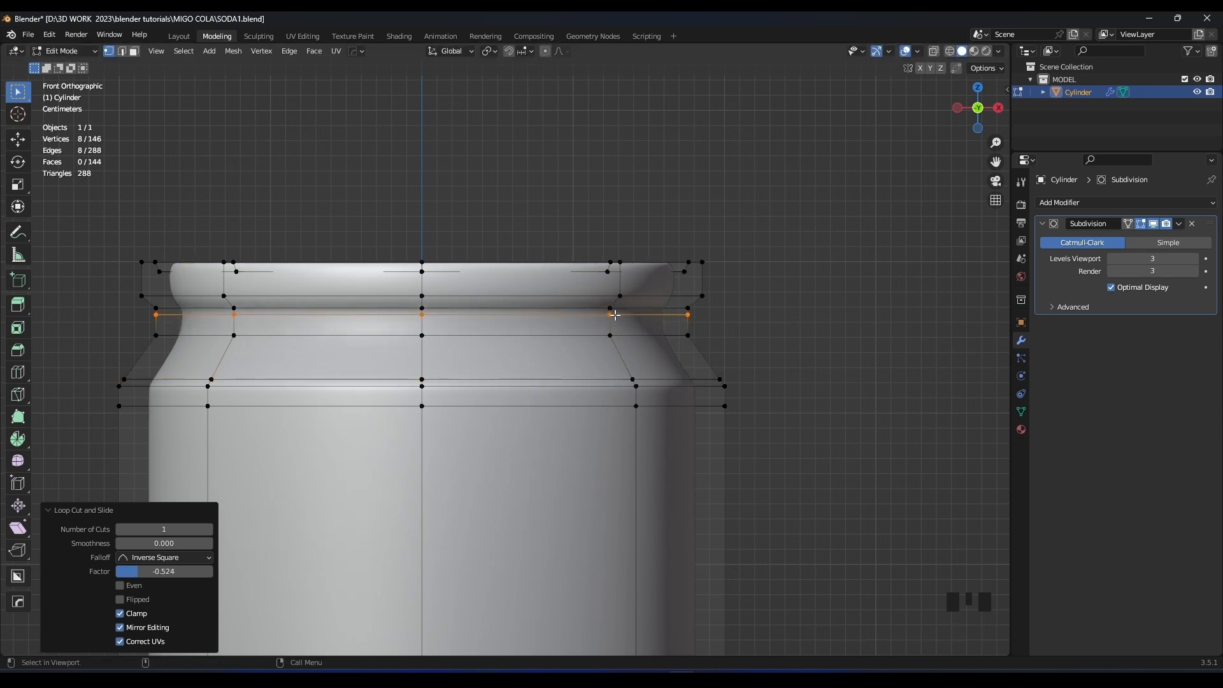
click(613, 314)
Add a loop cut on the outer rim band, slide it toward the band's lower edge at about 0.42, and leave edit mode.
shift+middle_drag(613, 314, 623, 373)
key(ctrl+r)
click(707, 334)
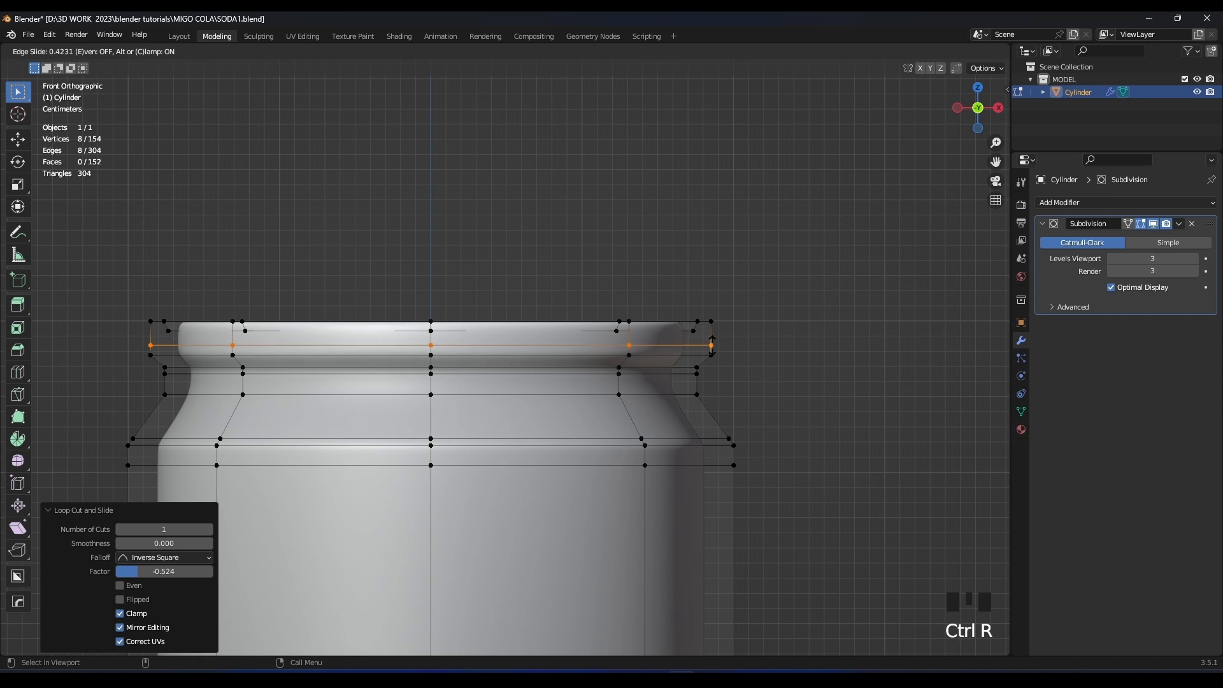
click(712, 347)
key(Tab)
Inspect the smoothed can from several angles and turn off the Subdivision modifier's display in edit mode.
middle_drag(644, 283, 644, 611)
scroll(613, 347, down, 4)
scroll(600, 420, up, 3)
key(Tab)
middle_drag(600, 416, 749, 439)
shift+middle_drag(749, 440, 747, 375)
middle_drag(643, 287, 739, 366)
click(1141, 223)
Add another supporting loop cut near the top of the can and save the file.
shift+middle_drag(739, 366, 808, 384)
key(ctrl+r)
click(803, 347)
click(803, 349)
key(Tab)
key(Tab)
key(Tab)
key(Tab)
shift+middle_drag(858, 364, 525, 361)
key(ctrl+s)
Add a loop cut on the lid's outer ring of faces and slide it toward the rim, factor about 0.637.
scroll(606, 394, up, 3)
scroll(599, 352, up, 1)
key(KP_7)
scroll(599, 350, up, 3)
shift+middle_drag(599, 351, 637, 354)
key(Tab)
key(ctrl+r)
click(536, 198)
right_click(535, 198)
key(g)
key(g)
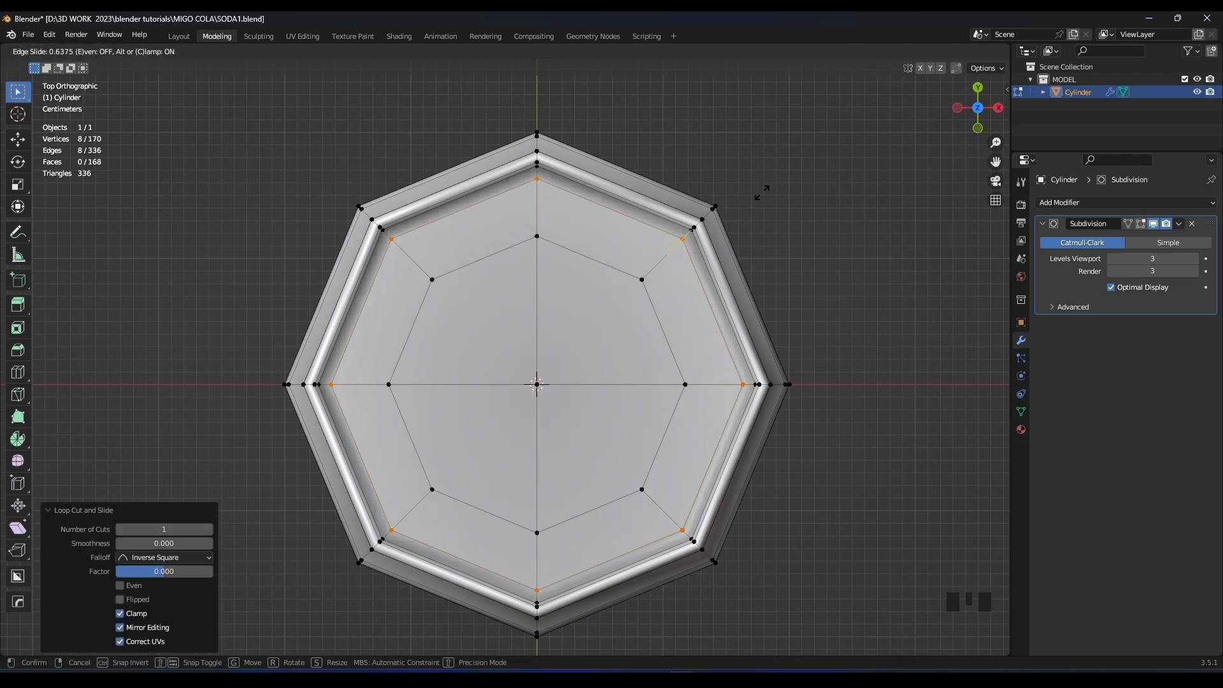
click(762, 192)
Add a second loop cut on the lid just inside the previous one, factor about 0.844.
key(ctrl+r)
click(674, 239)
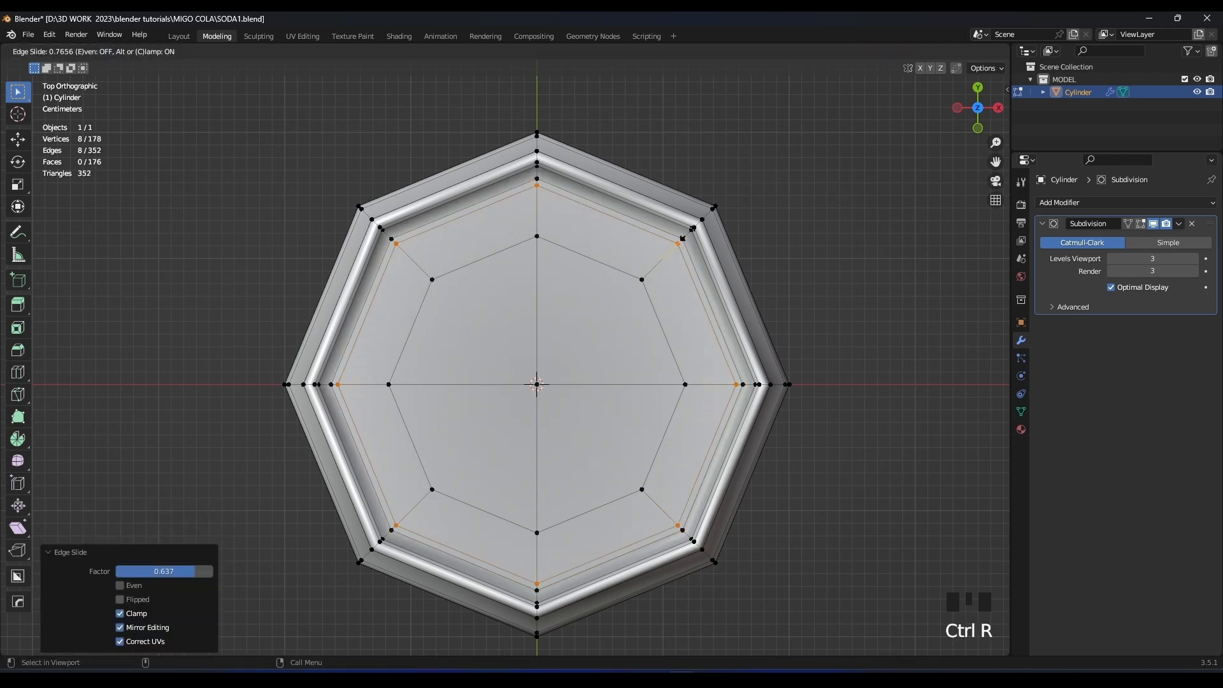
click(683, 239)
middle_drag(683, 238, 684, 193)
scroll(684, 193, down, 2)
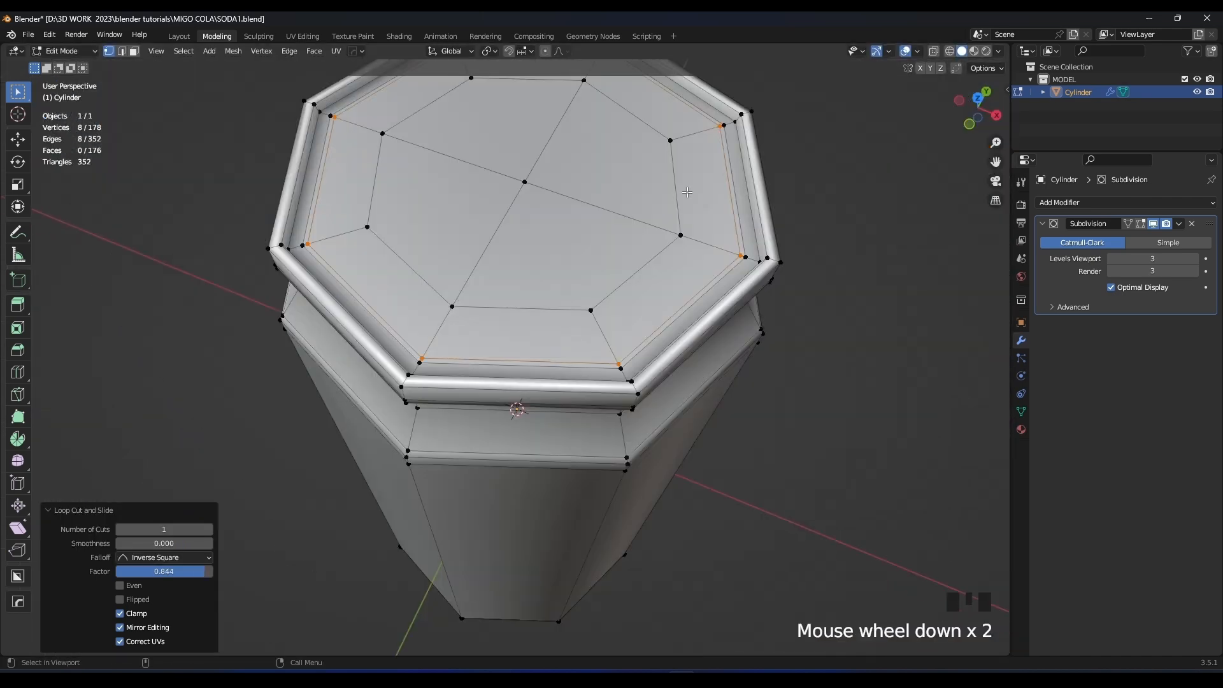
Add one more loop cut in the narrow strip along the lid's outer edge beside the rim.
scroll(728, 237, up, 1)
shift+middle_drag(767, 251, 738, 376)
key(2)
double_click(751, 315)
shift+middle_drag(739, 376, 750, 314)
key(ctrl+r)
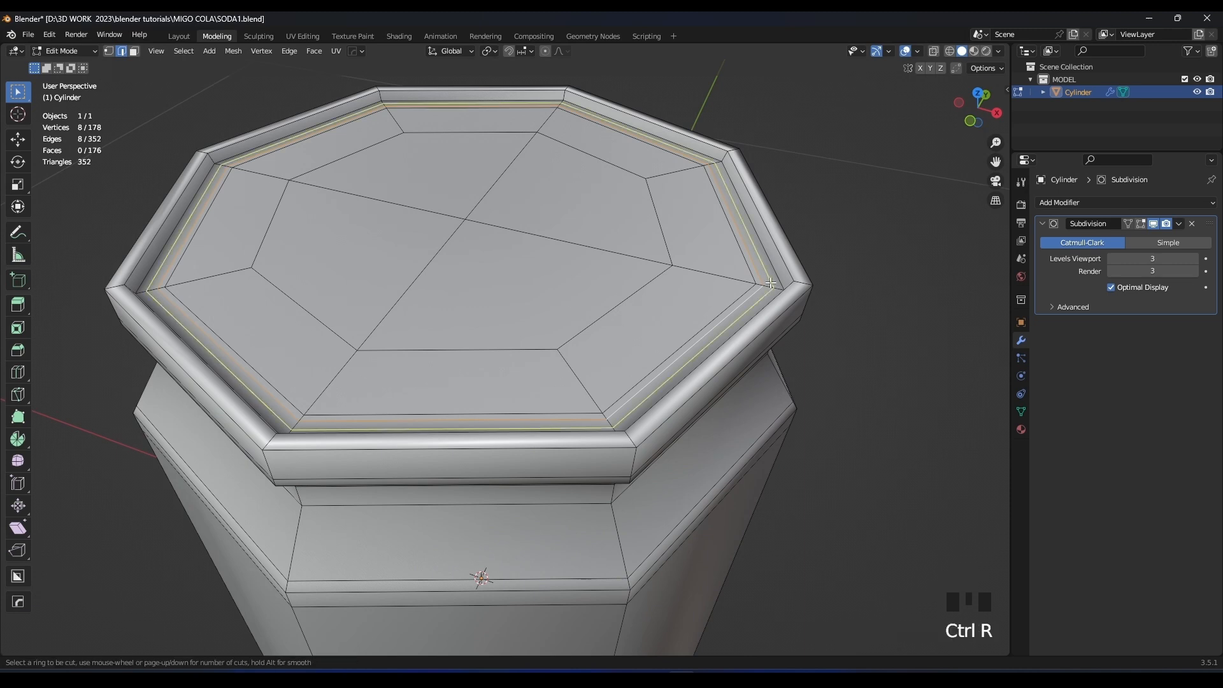
click(770, 283)
click(767, 281)
Select an edge loop near the lid's outer edge, move it about 0.0018 m down along Z, and leave edit mode.
key(2)
double_click(765, 263)
key(g)
key(z)
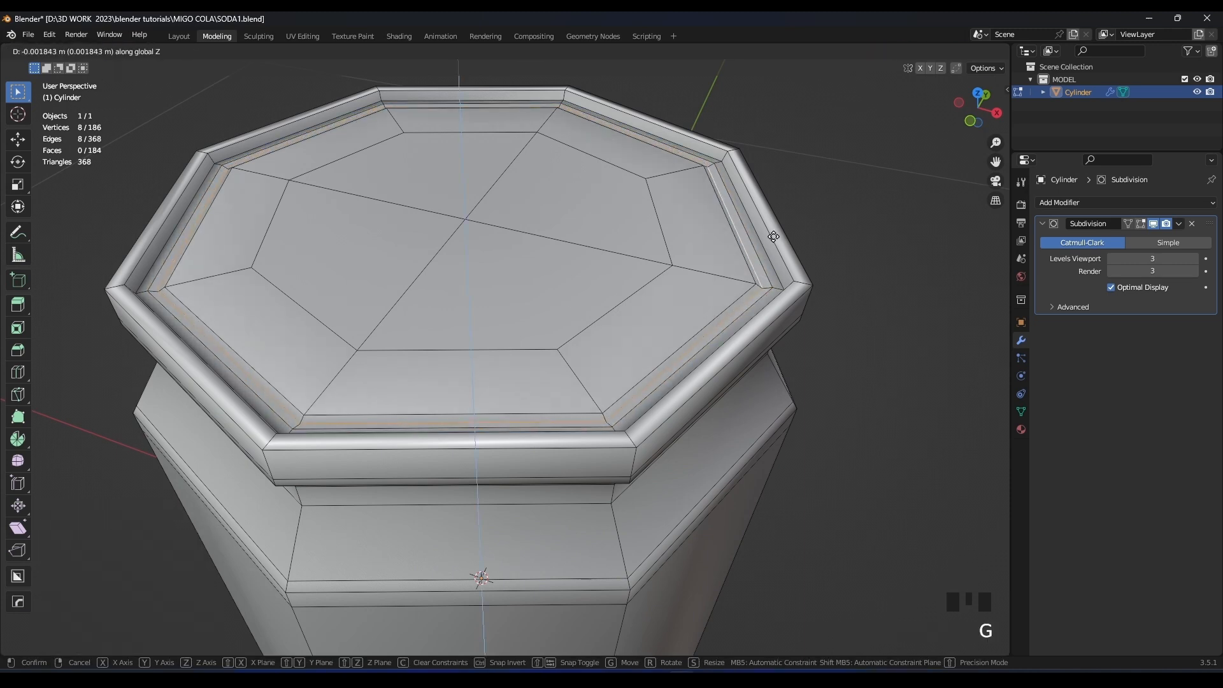
click(774, 236)
key(Tab)
Examine the smoothed lid and rim of the can in top view.
middle_drag(689, 253, 643, 279)
scroll(643, 280, down, 3)
key(KP_7)
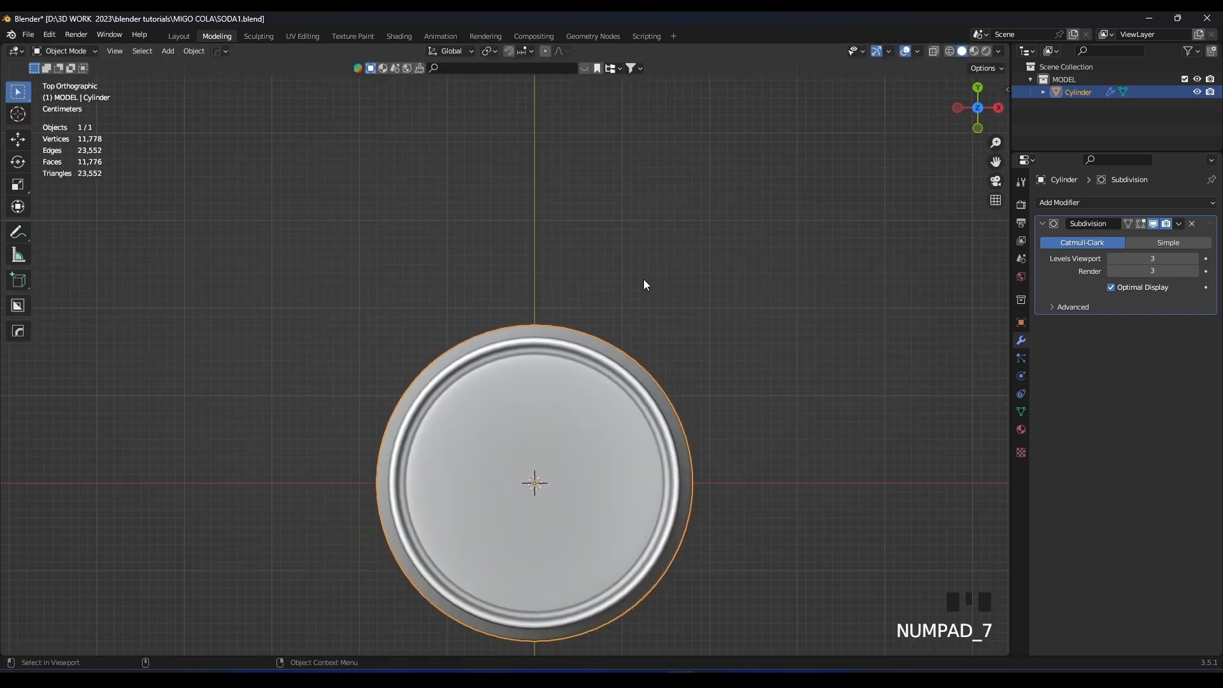
shift+scroll(682, 302, down, 2)
scroll(610, 350, up, 2)
shift+scroll(610, 350, down, 1)
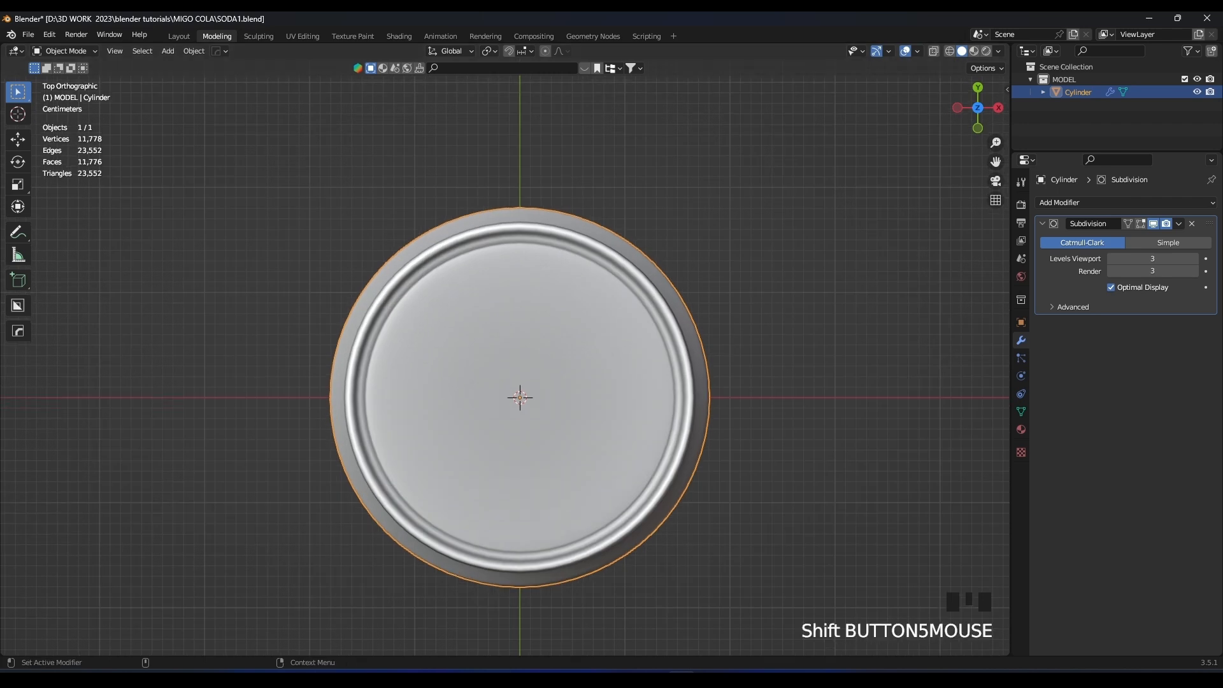
click(746, 343)
click(562, 381)
shift+scroll(562, 381, down, 1)
scroll(534, 322, up, 2)
Knife-cut the lid's inner octagon on the positive X side, from its upper edge down to the lower corner vertex.
key(Tab)
key(1)
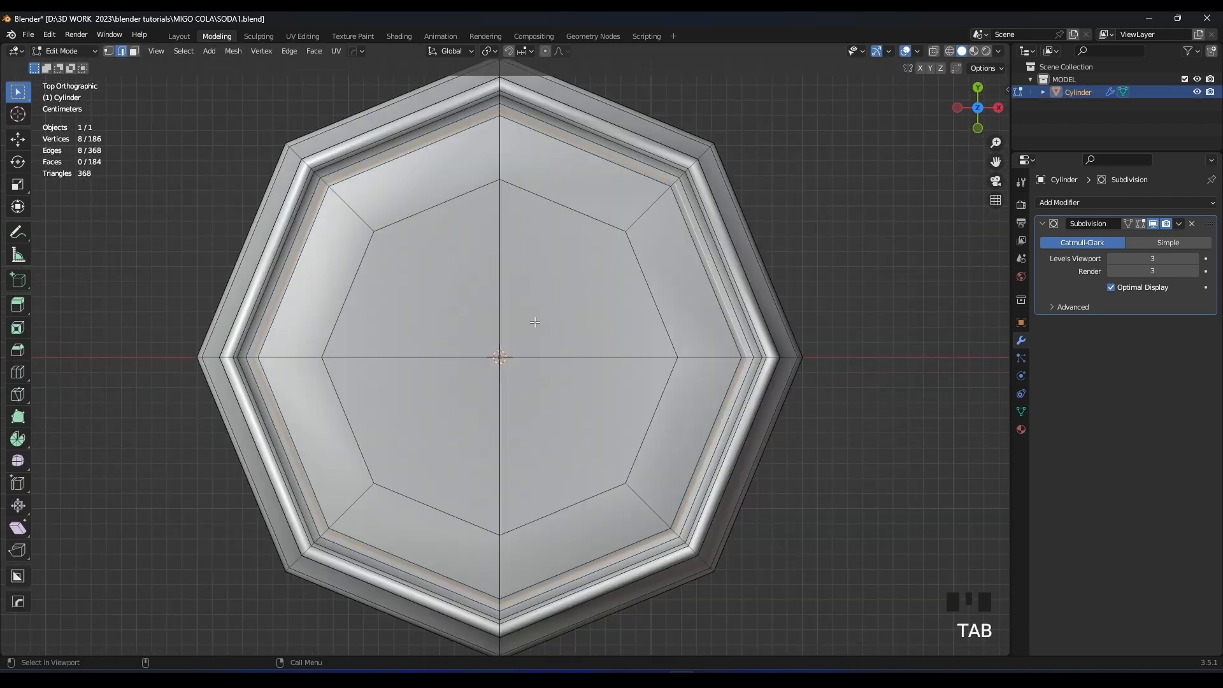
shift+scroll(535, 322, down, 1)
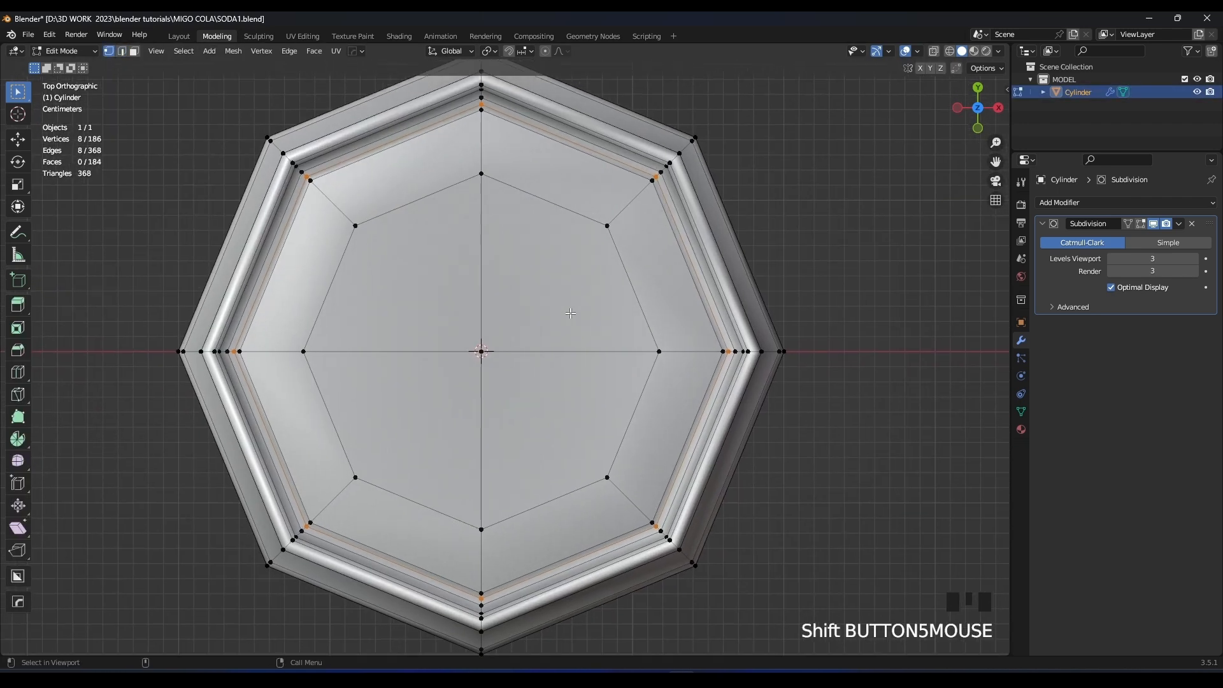
key(k)
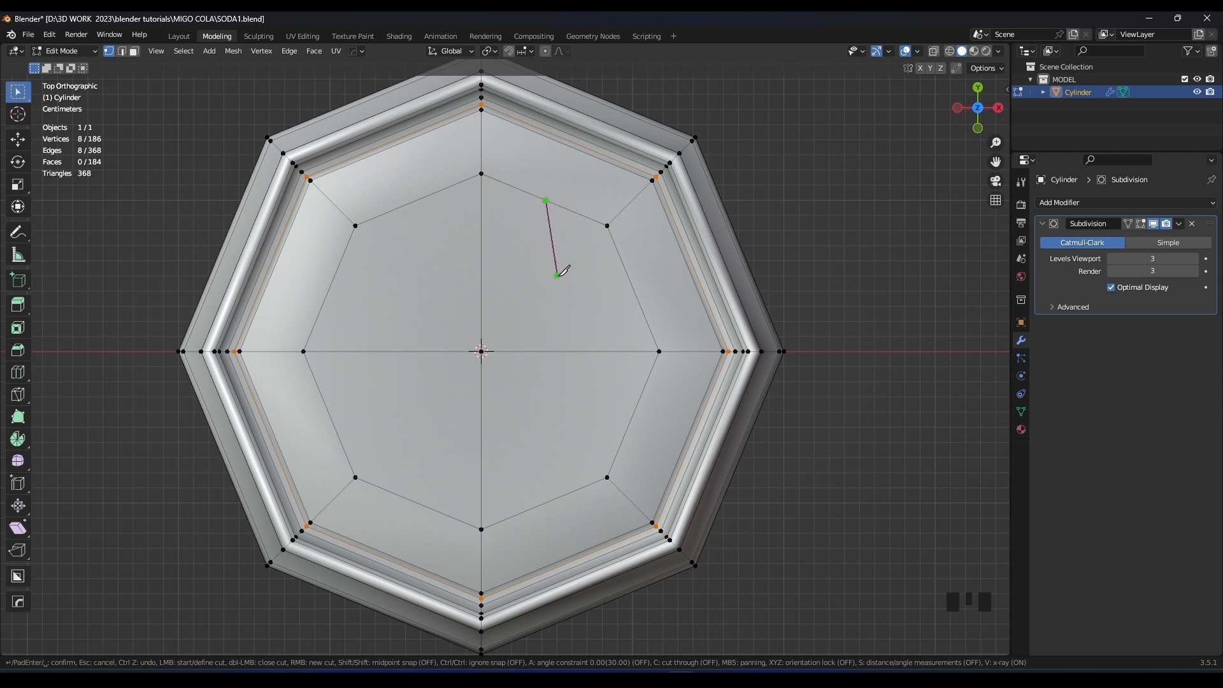
click(607, 476)
key(Return)
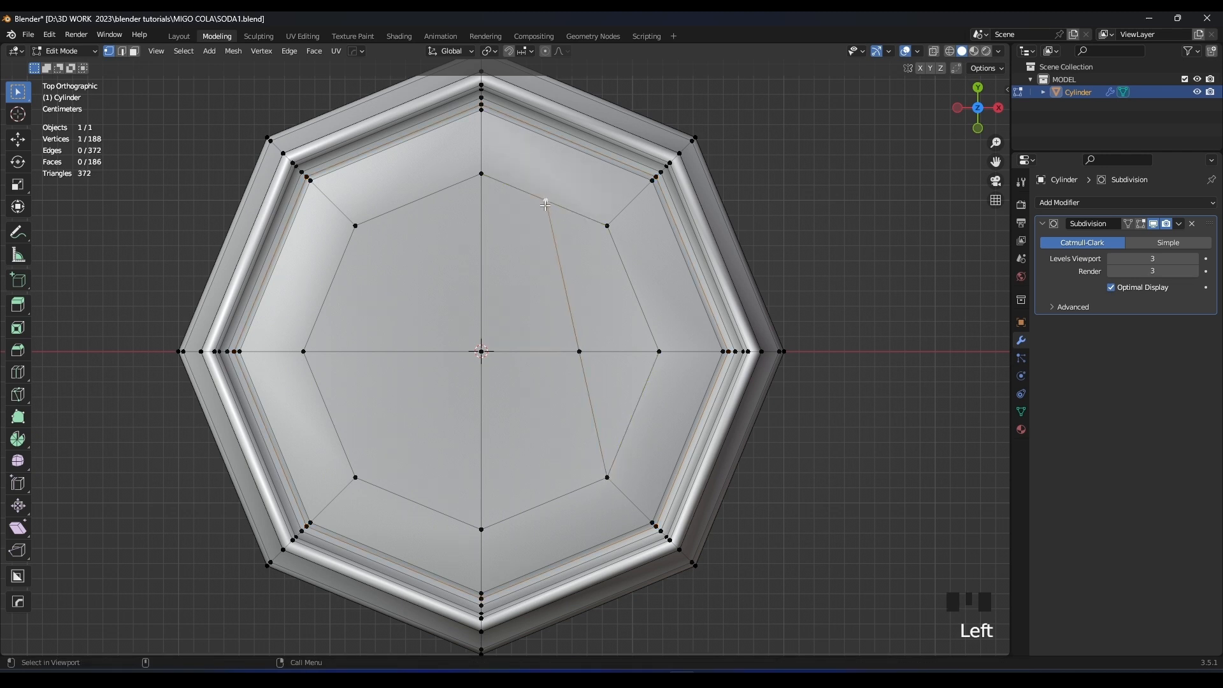
Slide the knife cut's upper vertex and its middle vertex outward along their edges.
key(g)
key(g)
click(575, 236)
click(593, 351)
key(g)
key(g)
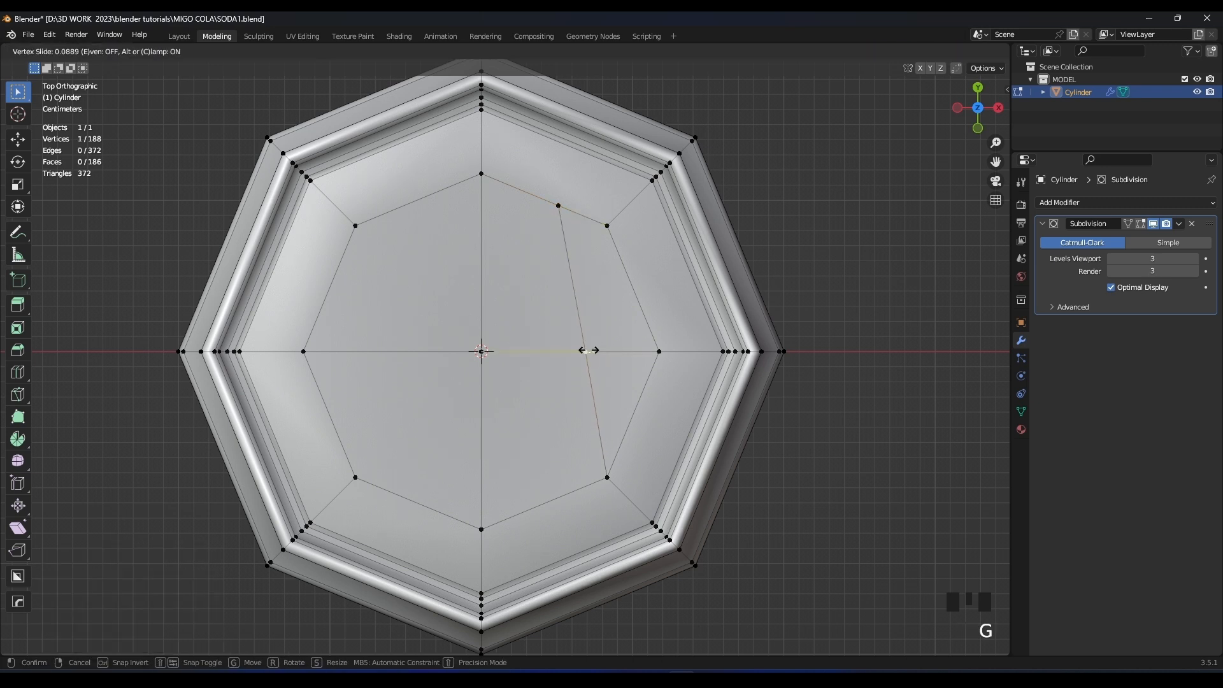
click(588, 351)
Select all vertices on the negative X half of the can in see-through display and delete them.
scroll(580, 347, down, 2)
scroll(577, 345, up, 1)
key(Tab)
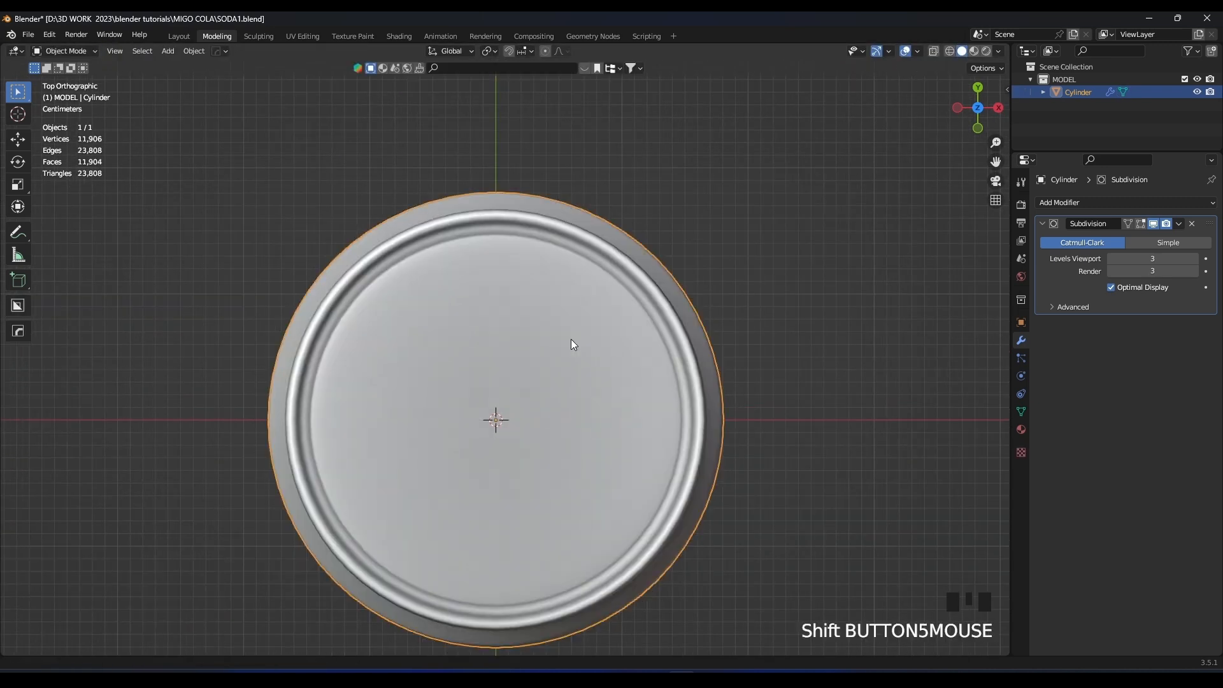
shift+middle_drag(570, 339, 574, 292)
key(Tab)
scroll(573, 292, down, 1)
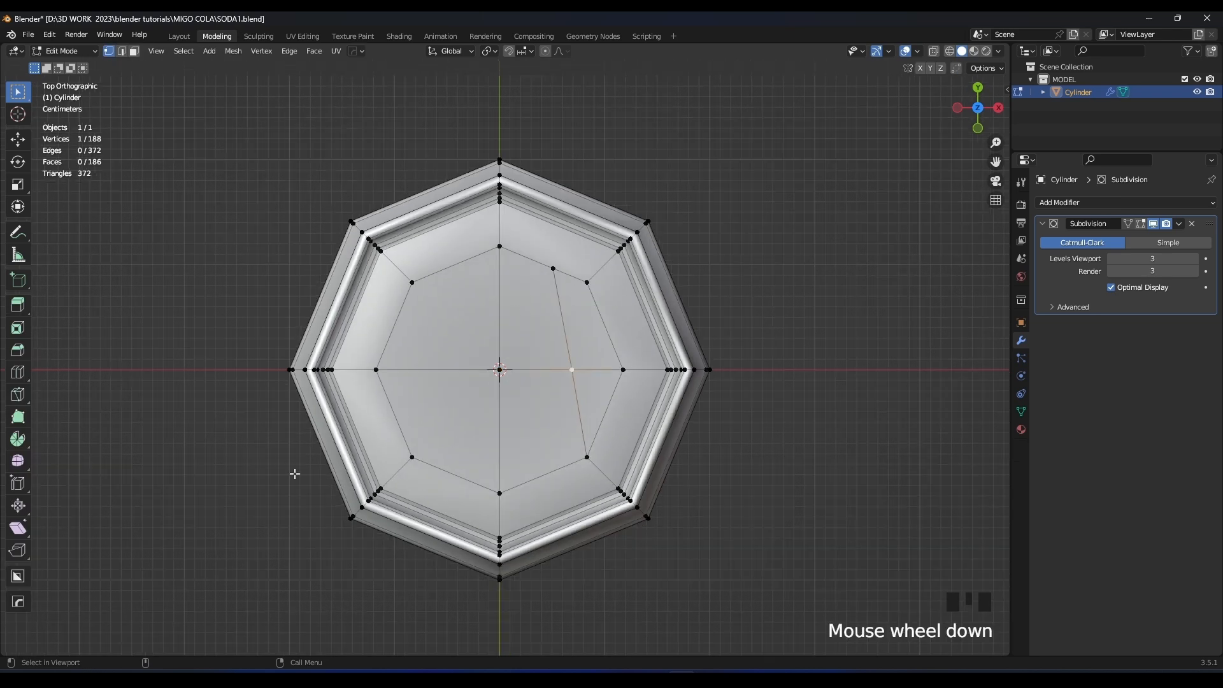
scroll(466, 437, down, 2)
shift+middle_drag(467, 437, 506, 417)
key(z)
drag(529, 150, 333, 547)
key(x)
click(363, 405)
key(z)
Mirror the half can across X with a Hops_Mirror modifier and place it above the Subdivision modifier.
key(Tab)
key(alt+x)
click(644, 341)
click(833, 347)
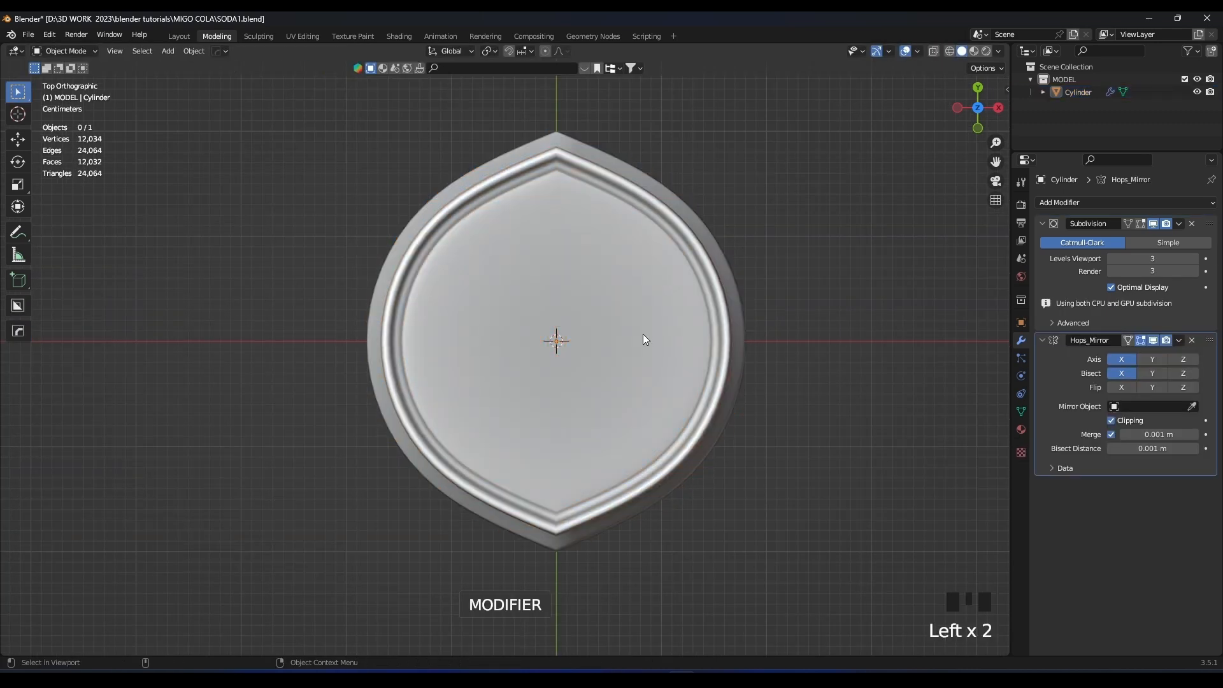
shift+middle_drag(666, 349, 630, 406)
click(515, 190)
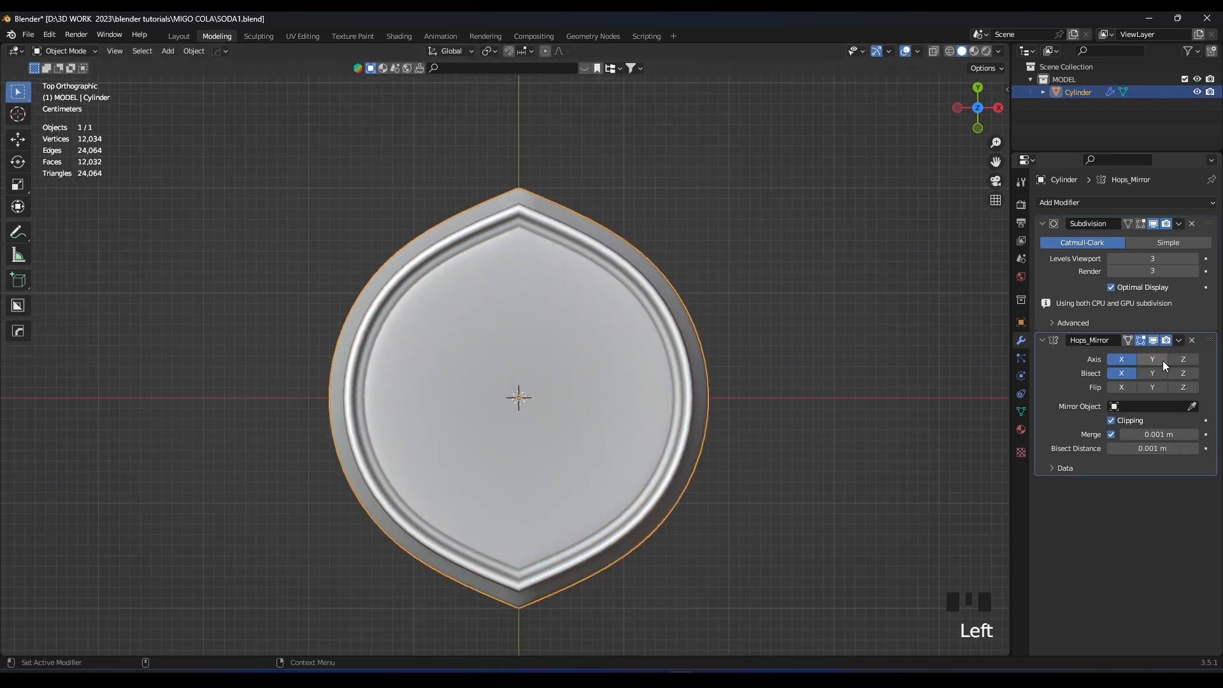
drag(1210, 340, 1191, 201)
Apply the Hops_Mirror modifier on the can, keeping the Subdivision modifier.
shift+middle_drag(495, 402, 567, 399)
scroll(470, 298, down, 4)
key(KP_7)
scroll(568, 399, up, 3)
key(ctrl+a)
shift+middle_drag(651, 395, 648, 339)
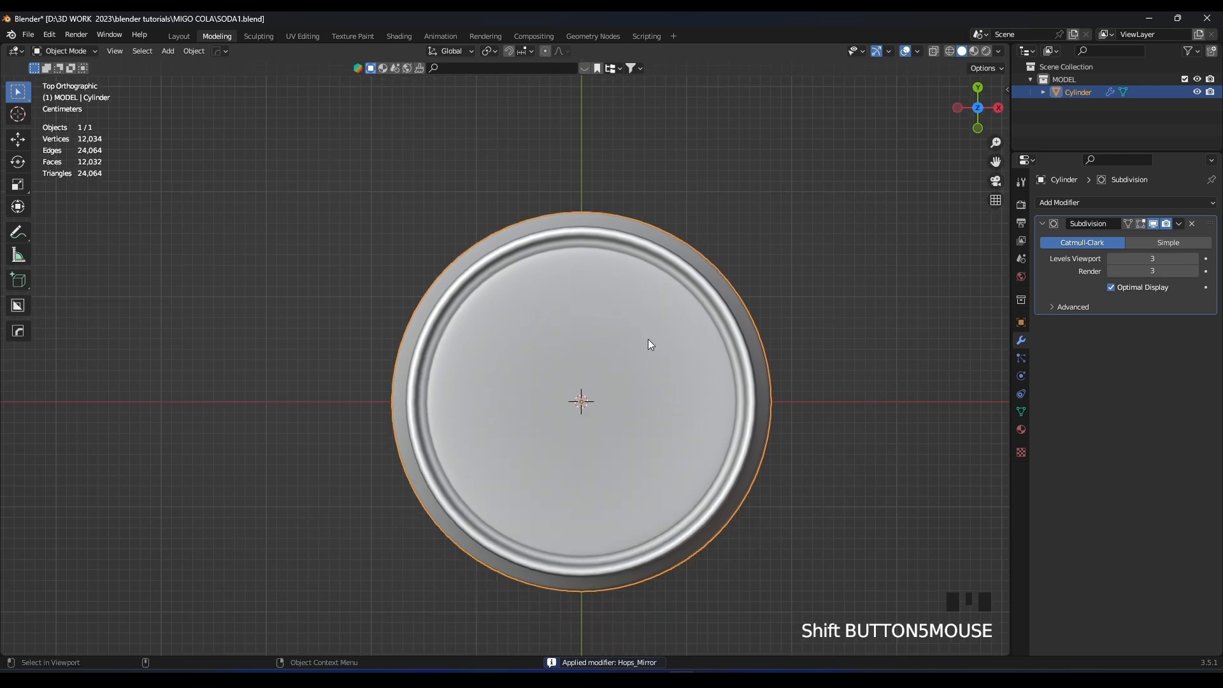
key(ctrl+z)
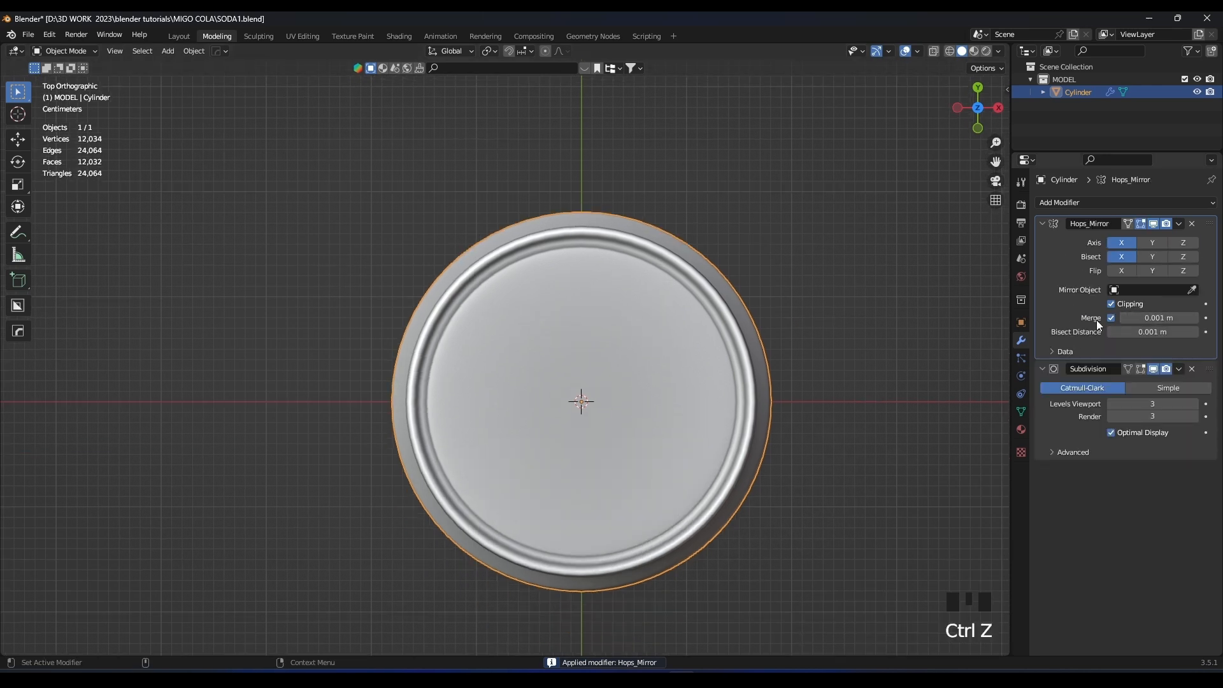
click(1059, 248)
key(ctrl+a)
Extrude the four central lid faces between the knife cuts and scale them to about 0.922.
key(Tab)
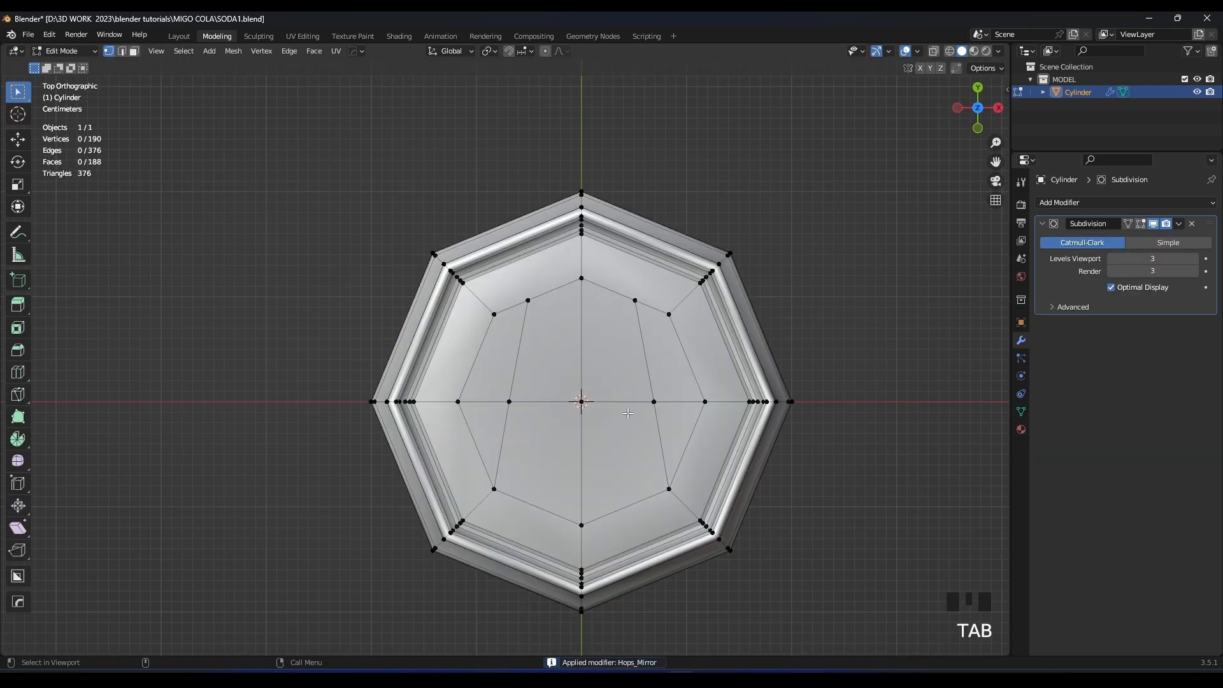
shift+middle_drag(637, 357, 635, 367)
key(3)
click(612, 363)
shift+click(548, 363)
shift+click(545, 458)
shift+click(615, 455)
scroll(615, 455, up, 2)
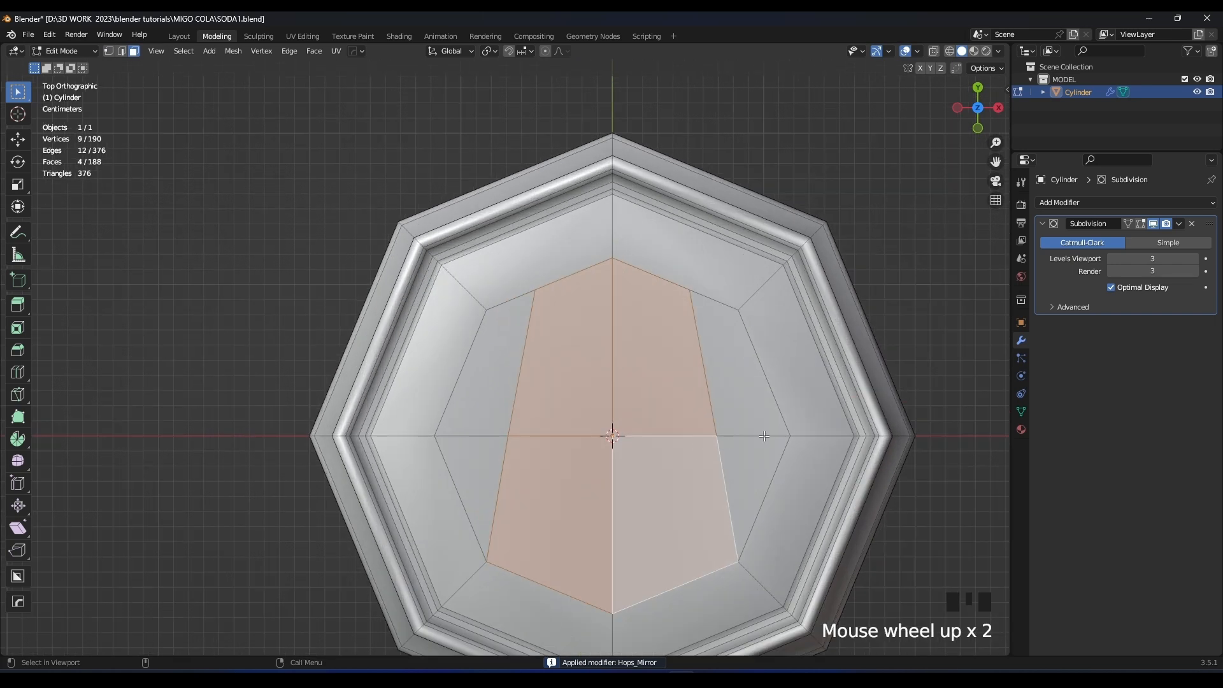
key(e)
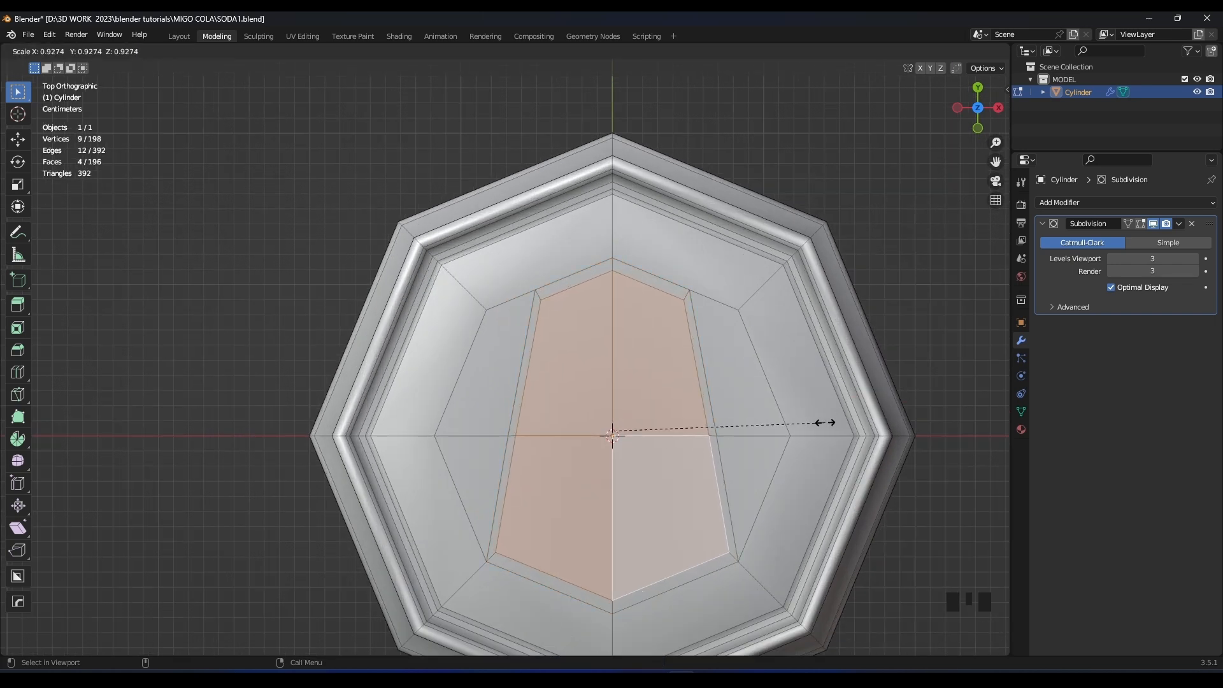
click(823, 422)
Scale the extruded lid faces further to about 0.967.
middle_drag(824, 422, 733, 359)
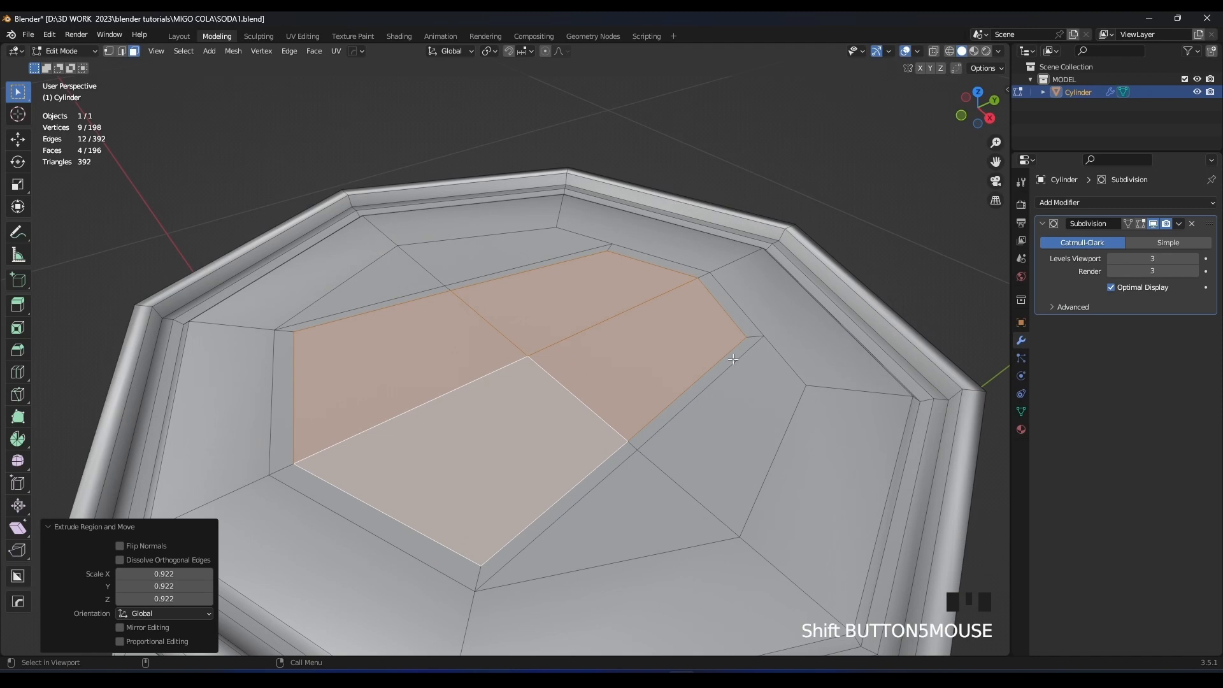
scroll(734, 333, up, 2)
key(s)
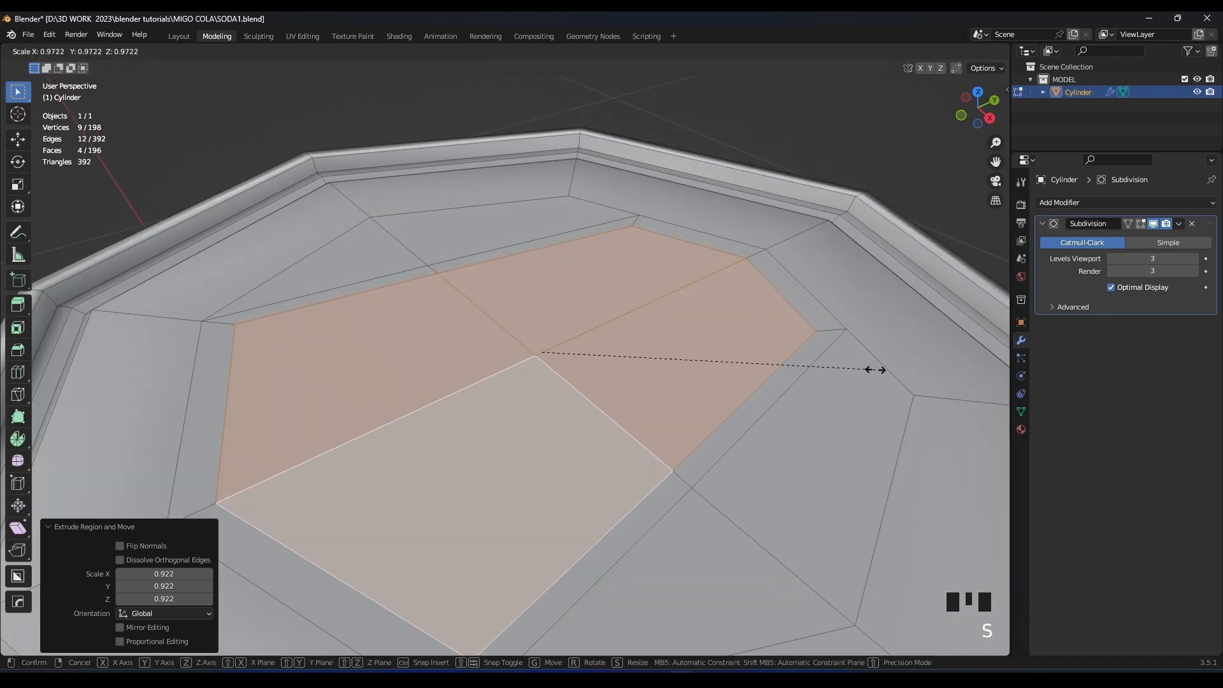
click(874, 370)
Add a loop cut around the narrow border of the central lid panel and lower it along Z to form a groove.
scroll(874, 369, down, 2)
shift+middle_drag(701, 357, 677, 319)
key(ctrl+r)
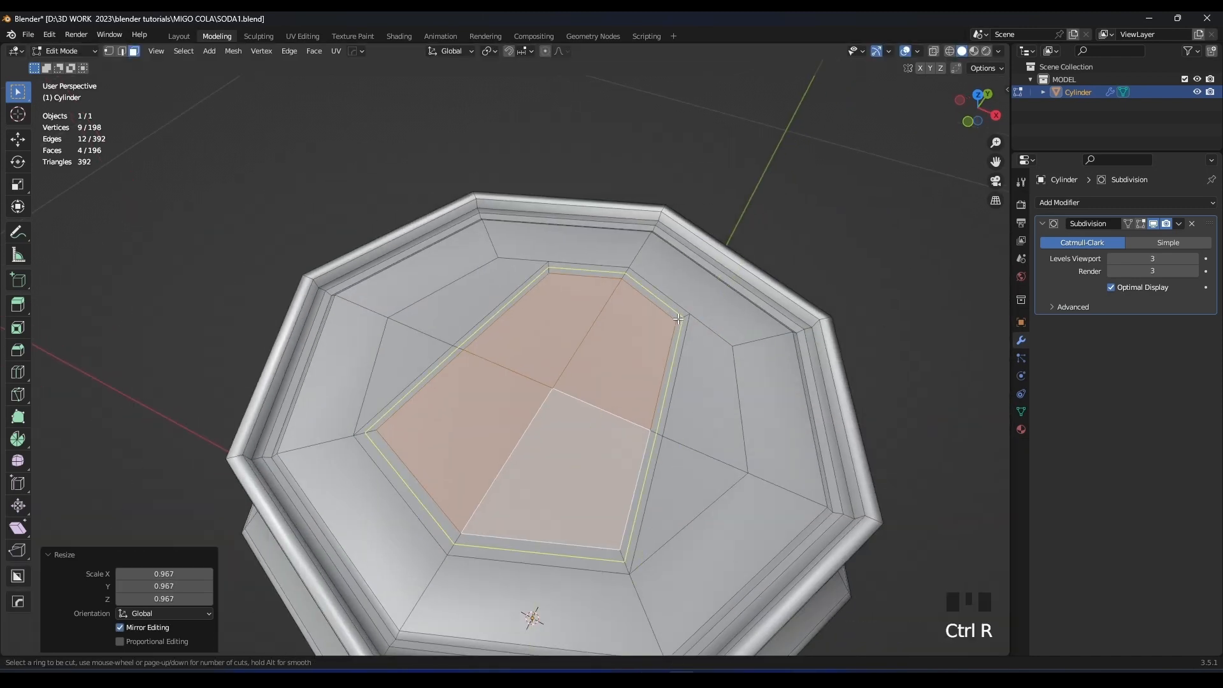
click(677, 319)
right_click(693, 328)
key(g)
right_click(695, 318)
key(g)
middle_drag(737, 323, 721, 354)
key(z)
click(709, 301)
key(Tab)
Move a single vertex on the groove's narrow border slightly and check the smoothed lid.
key(Tab)
key(1)
click(322, 419)
key(g)
click(322, 417)
key(Tab)
mouse_move(380, 419)
middle_down()
mouse_move(338, 498)
mouse_move(407, 388)
mouse_move(376, 440)
middle_up()
Add a supporting loop cut along the outer wall of the lid groove and leave edit mode.
key(Tab)
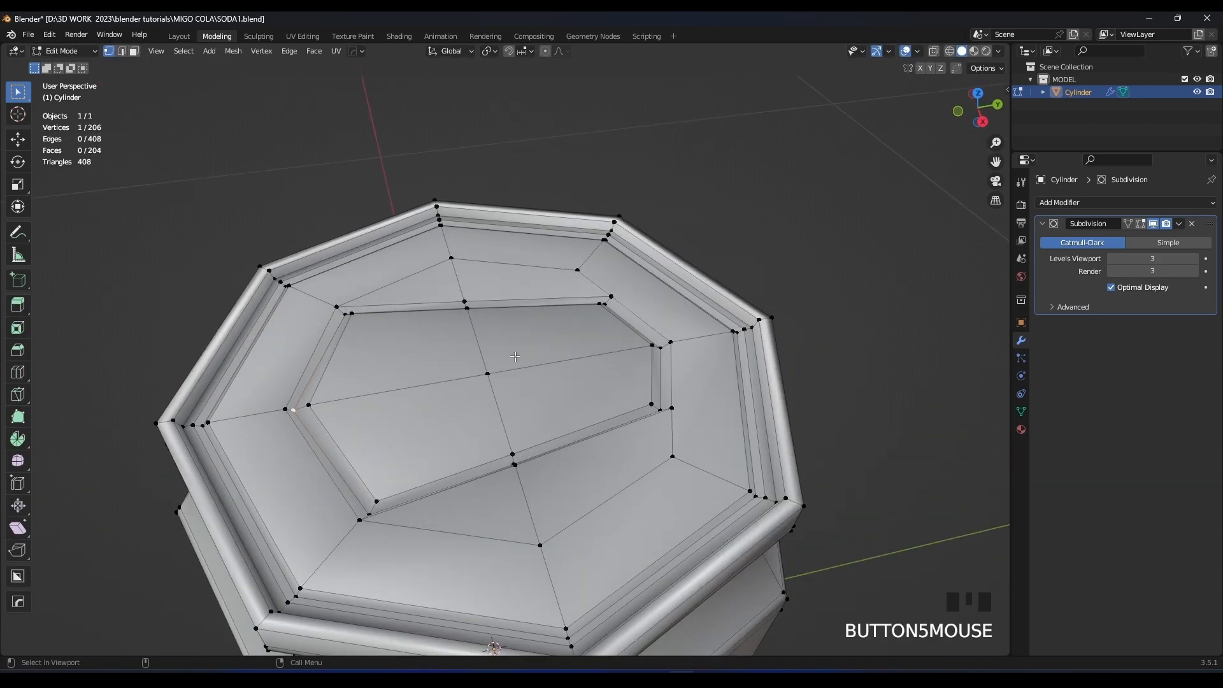
scroll(677, 378, up, 1)
key(2)
double_click(705, 377)
key(g)
key(ctrl+r)
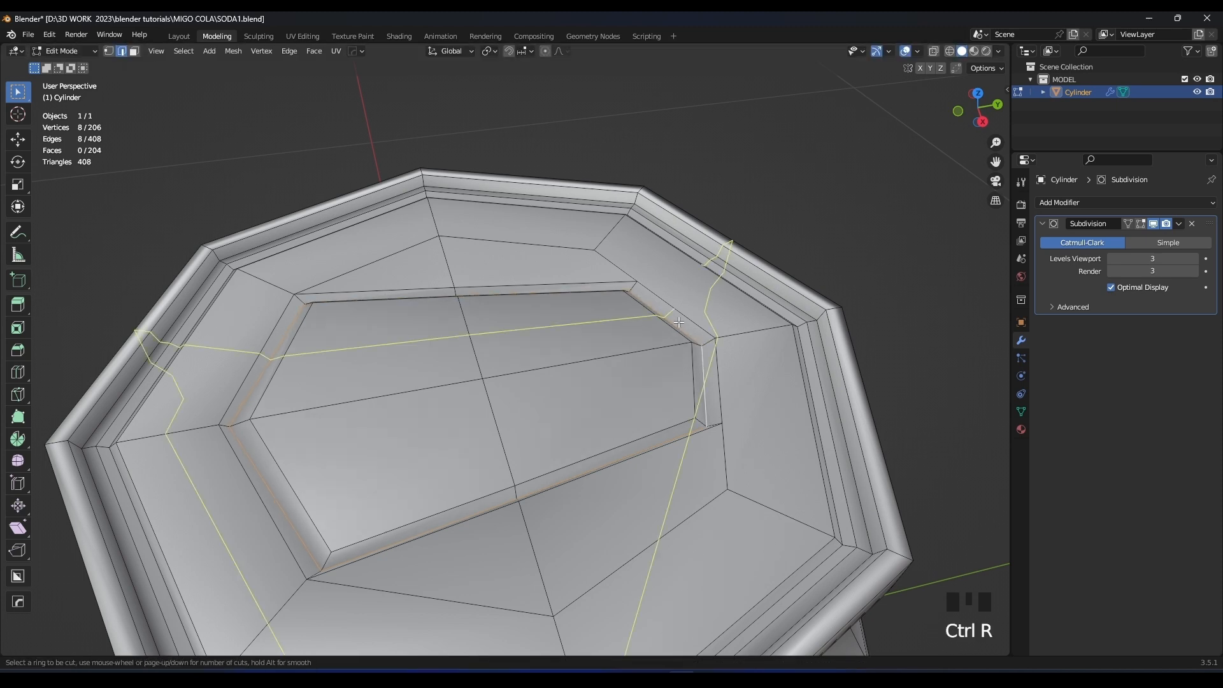
click(629, 287)
click(627, 288)
key(Tab)
Inspect the smoothed lid groove down to the top view and save the file.
middle_drag(663, 351, 624, 392)
key(KP_4)
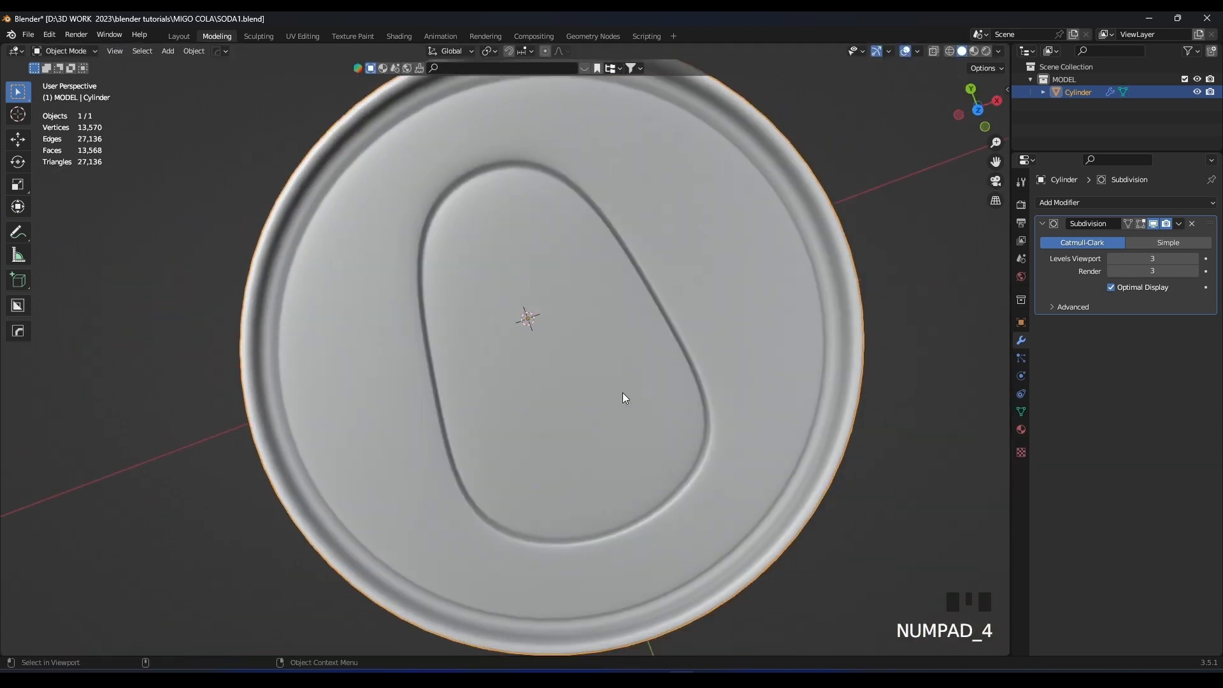
key(KP_1)
key(KP_7)
scroll(618, 401, down, 3)
shift+scroll(603, 412, down, 1)
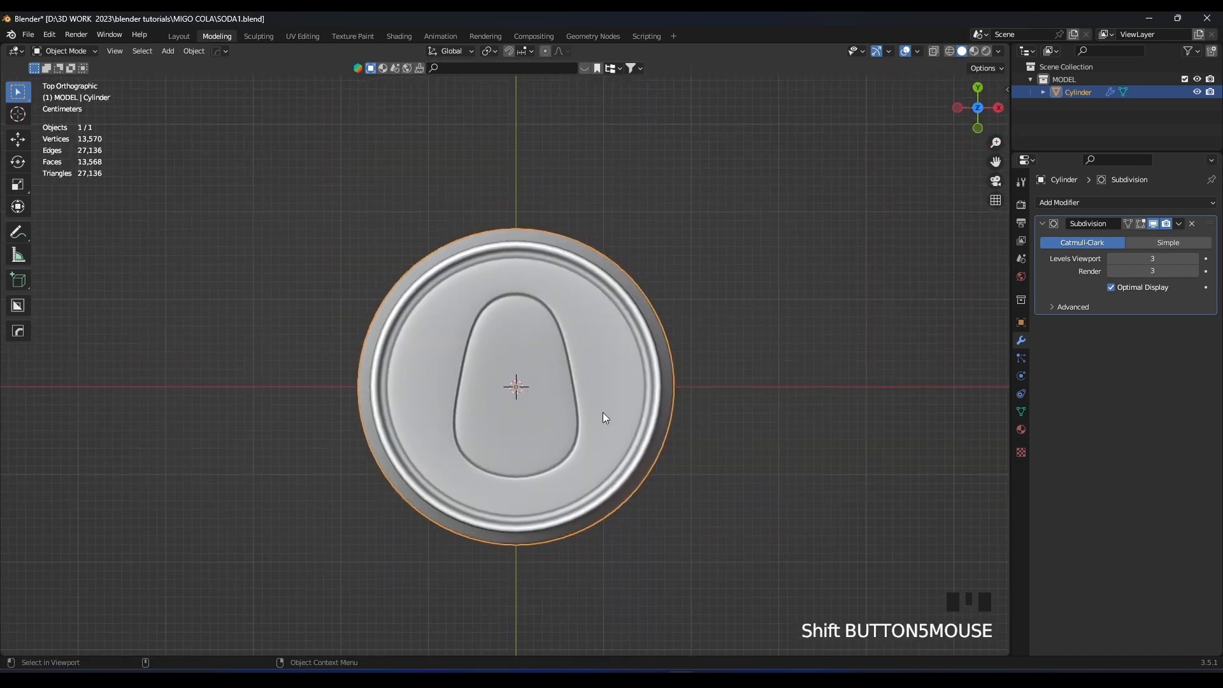
scroll(589, 389, up, 3)
key(ctrl+s)
Widen the lid panel's groove by scaling its upper corner and middle side vertices along X, and check the smoothed shape.
scroll(587, 388, up, 2)
key(Tab)
click(611, 275)
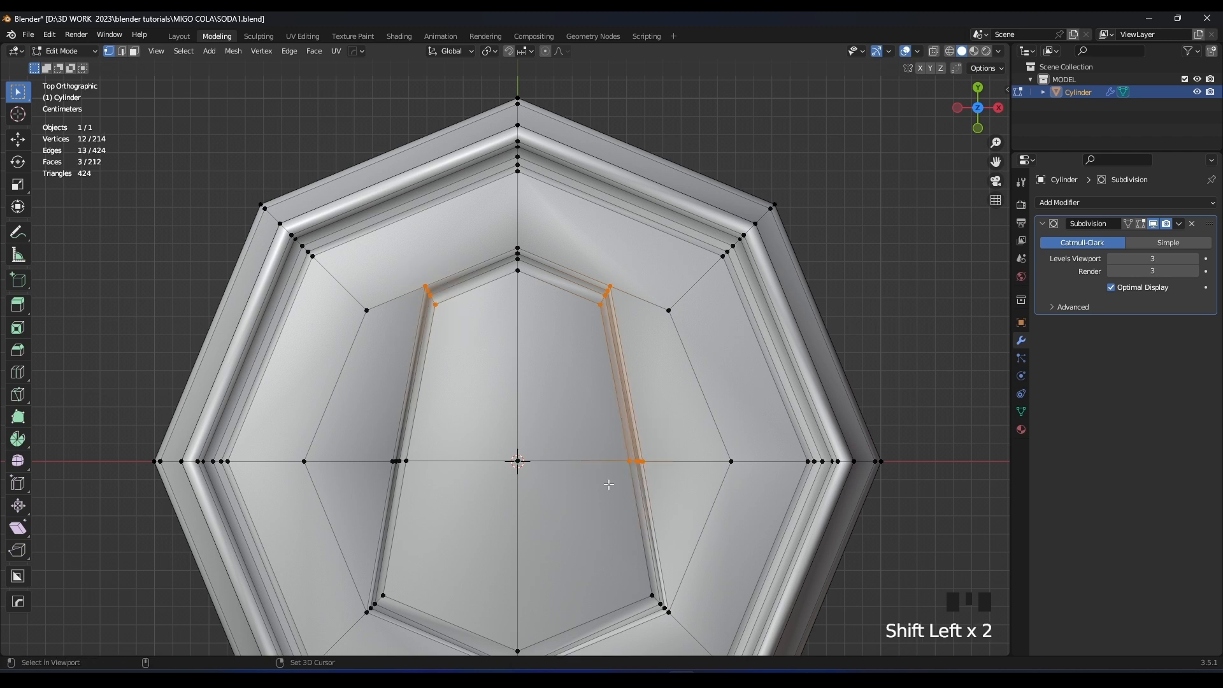
shift+double_click(429, 428)
key(s)
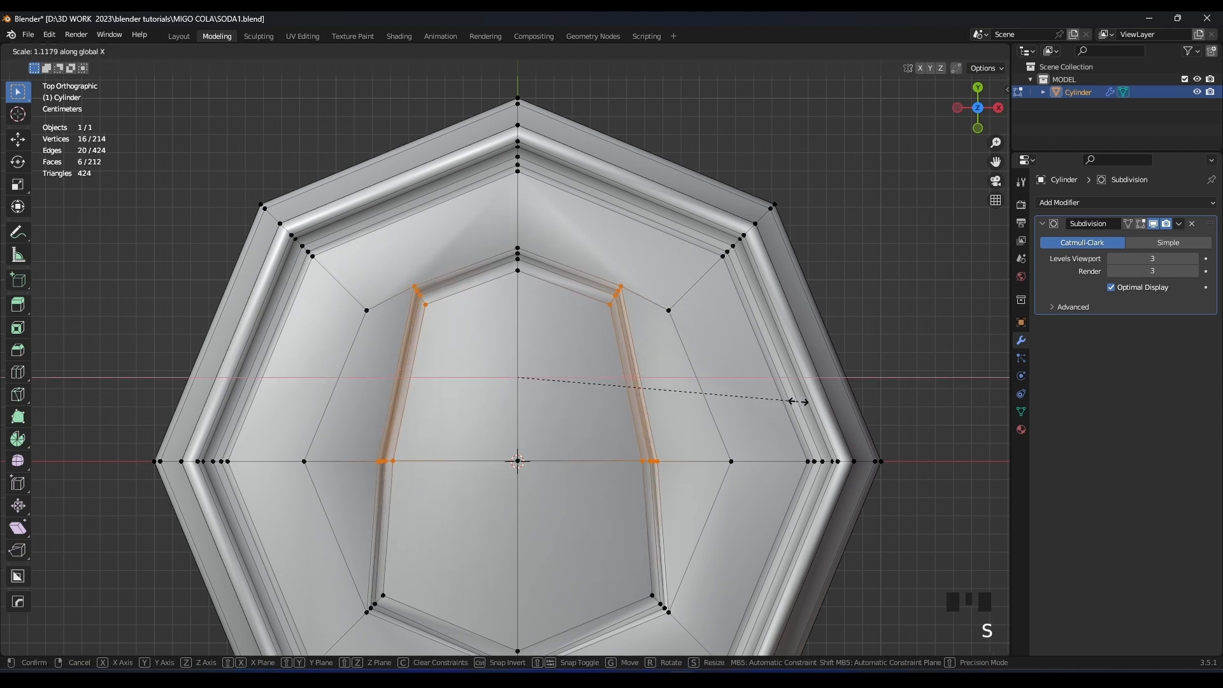
click(781, 404)
key(Tab)
key(Tab)
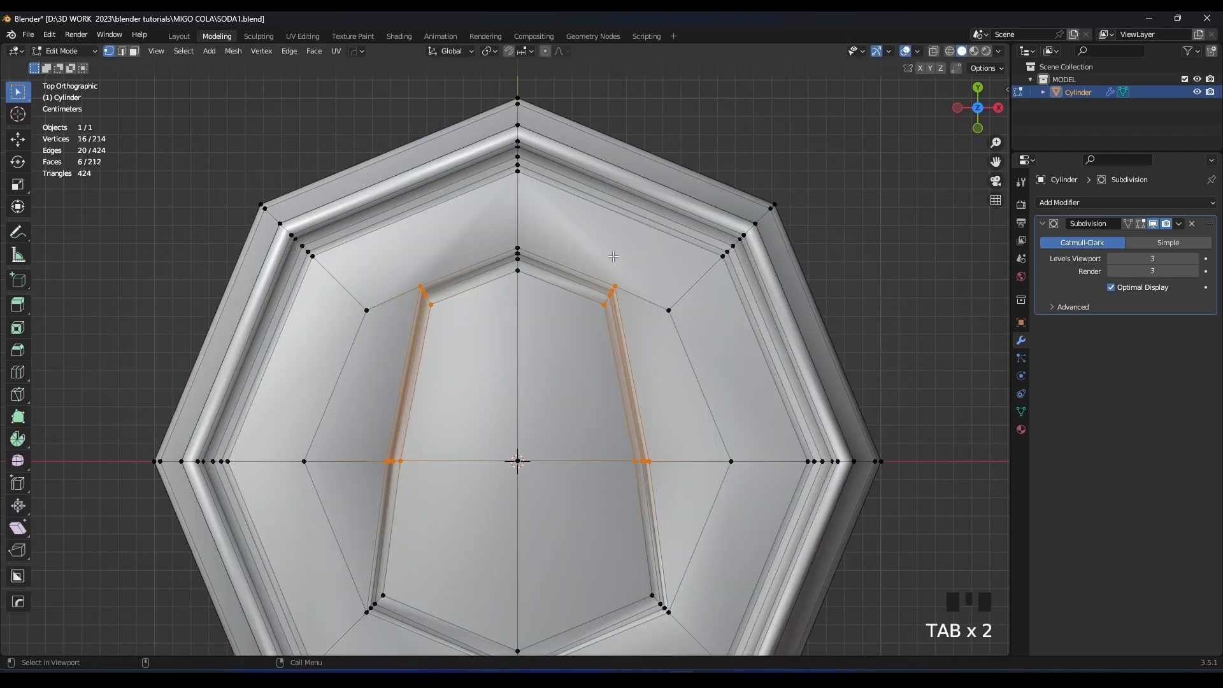
Scale the upper corner vertices of the lid panel's groove outward along X in two passes, checking the smoothed outline between them.
shift+drag(405, 341, 404, 343)
key(s)
key(x)
click(697, 344)
key(Tab)
key(Tab)
key(s)
key(x)
click(698, 344)
Check the smoothed lid from an angle and save the file.
key(Tab)
scroll(699, 345, down, 3)
middle_drag(699, 345, 580, 382)
key(ctrl+s)
Select the four faces inside the lid panel and extrude them inward, scaled to 0.392.
shift+middle_drag(580, 382, 523, 338)
key(Tab)
key(3)
click(524, 325)
shift+click(441, 357)
shift+click(448, 414)
shift+click(532, 420)
mouse_move(535, 421)
shift+middle_down()
mouse_move(534, 390)
mouse_move(541, 415)
shift+middle_up()
scroll(535, 389, up, 1)
key(e)
key(s)
click(546, 354)
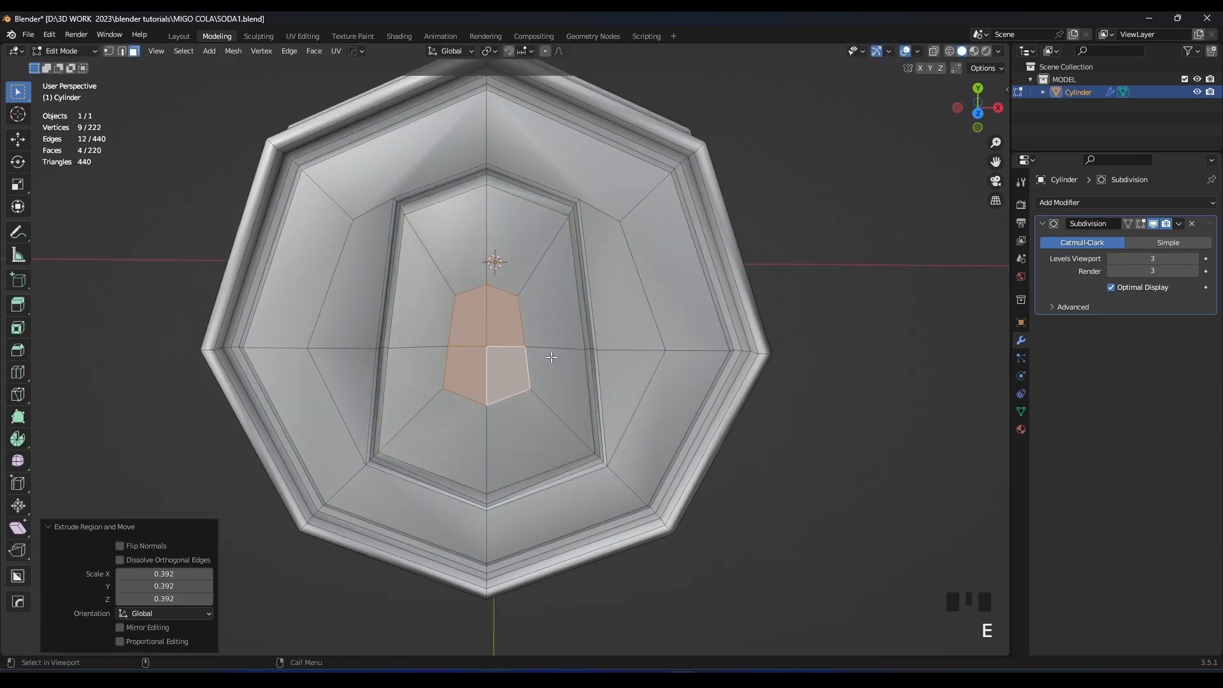
Scale the inner faces by 1.972 along X, move them toward the panel's wide end along Y, and fine-tune their X width.
key(s)
key(x)
click(617, 356)
key(g)
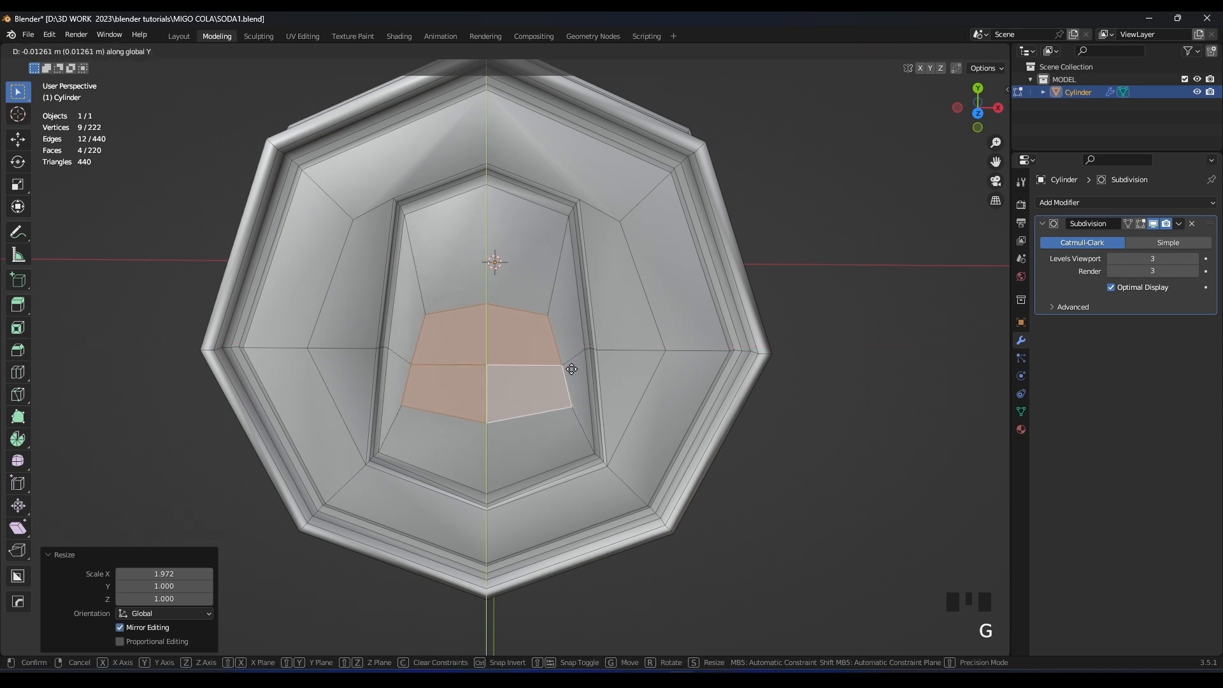
key(y)
click(573, 411)
key(s)
key(x)
click(581, 412)
Move the inner faces' lower, upper and central midline vertices individually along Y toward the panel's wide end.
key(1)
click(492, 451)
key(g)
key(y)
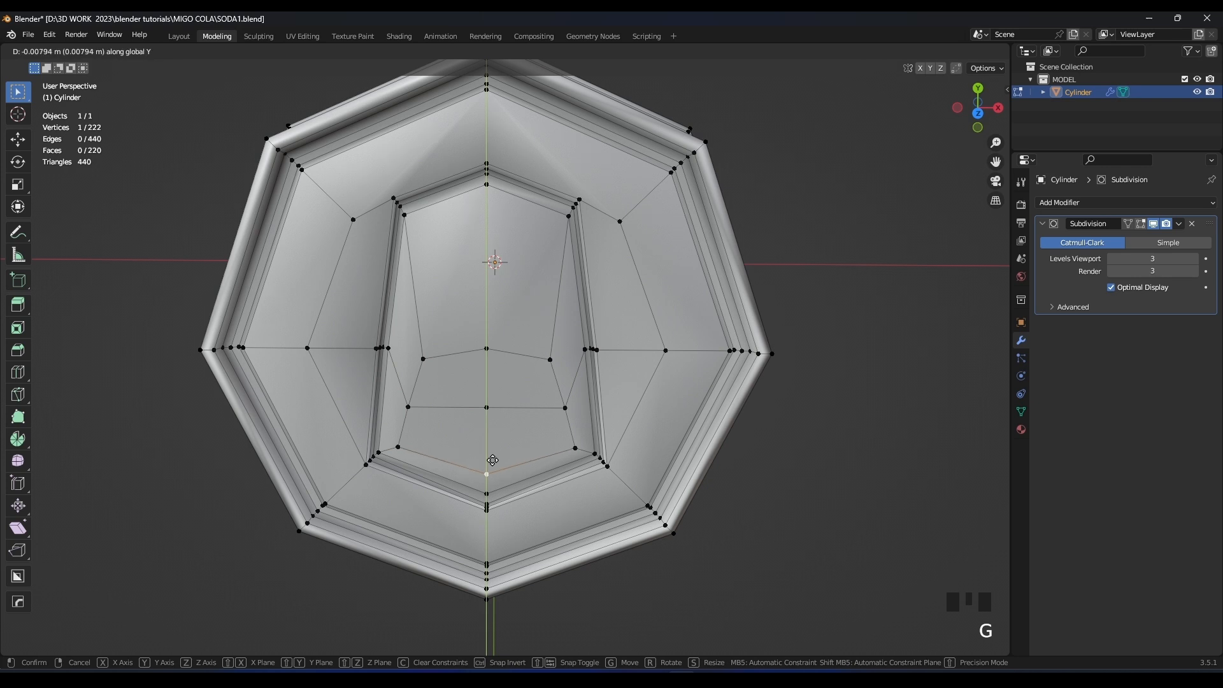
click(493, 463)
click(503, 344)
key(g)
key(y)
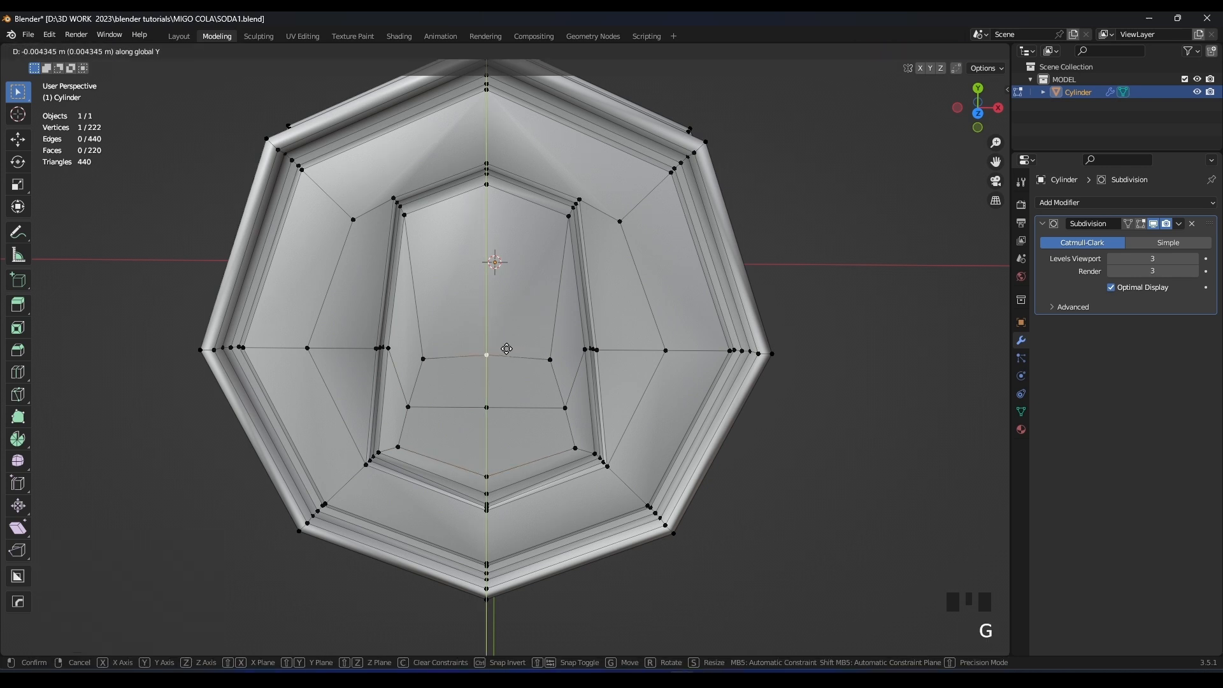
click(506, 364)
click(488, 408)
key(g)
key(y)
click(491, 429)
Scale the inner patch's side vertices along X, shift them slightly along Y and leave edit mode.
click(444, 412)
key(s)
key(x)
click(625, 402)
key(g)
key(y)
click(624, 395)
key(Tab)
Extrude the four opening faces inward at scale 0.892 and move them -0.001819 m along Y.
middle_drag(624, 394, 513, 335)
key(Tab)
key(3)
click(513, 336)
shift+click(493, 396)
shift+click(439, 382)
scroll(497, 376, up, 3)
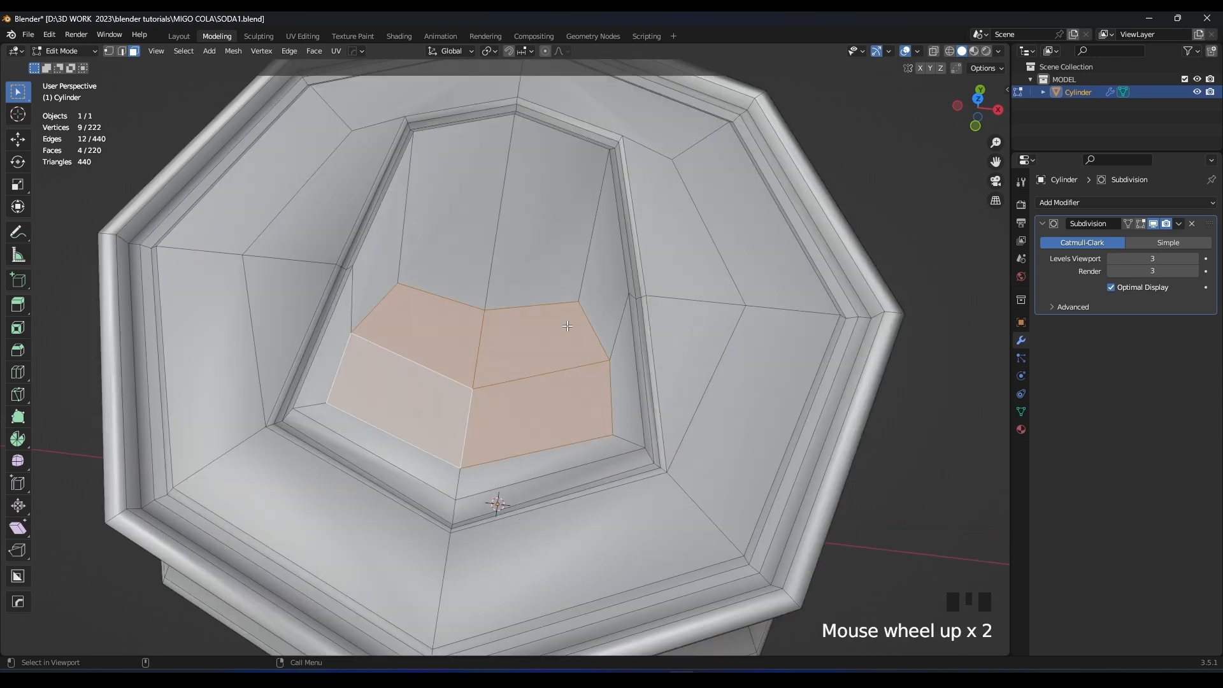
click(636, 375)
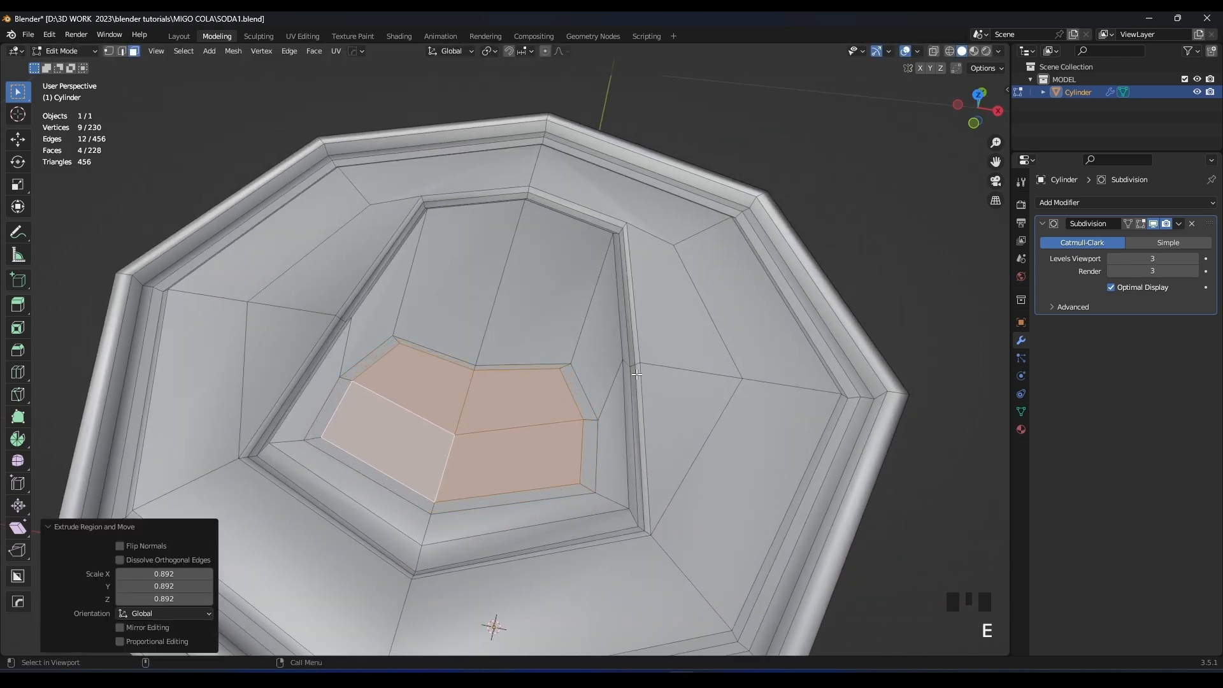
key(g)
key(y)
click(635, 377)
Add a centred loop cut around the opening's narrow border, move it along Z to form a groove, and check the smoothed lid.
scroll(635, 377, up, 3)
shift+middle_drag(635, 377, 660, 338)
key(ctrl+r)
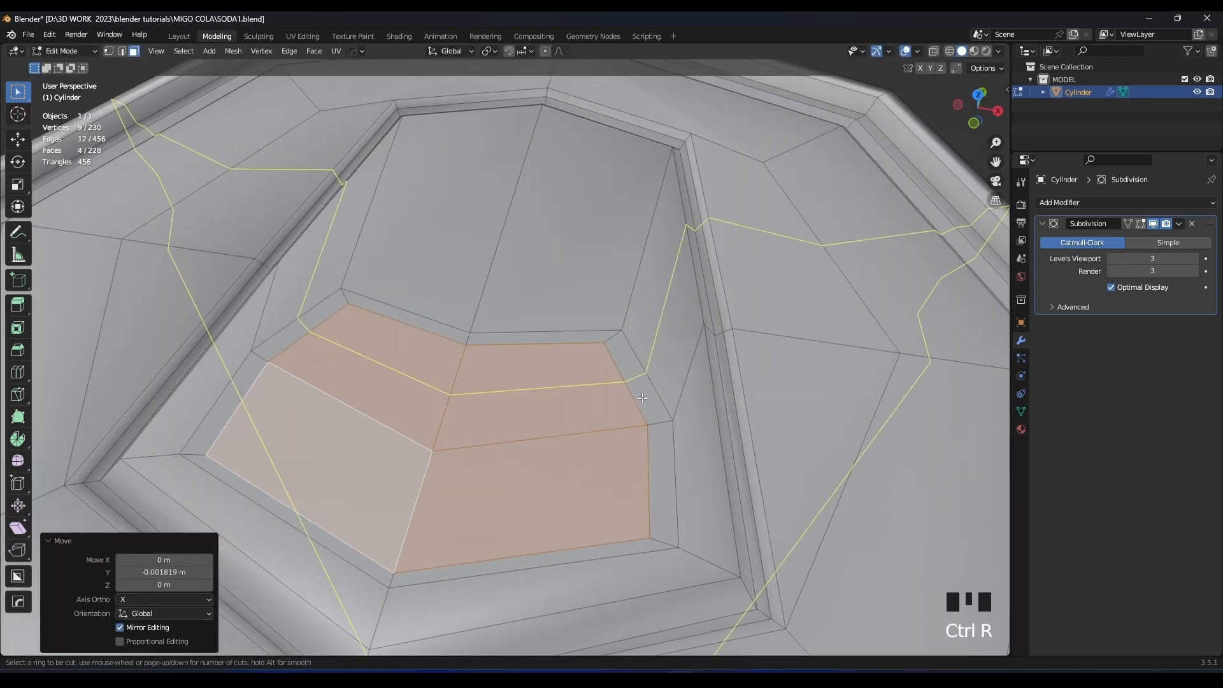
click(651, 426)
right_click(651, 426)
key(g)
middle_drag(656, 407, 601, 382)
key(z)
click(690, 365)
key(Tab)
scroll(625, 392, down, 4)
shift+middle_drag(601, 382, 644, 328)
Move the opening's front midline groove vertices outward along Y in top view and inspect the smoothed outline.
key(Tab)
key(1)
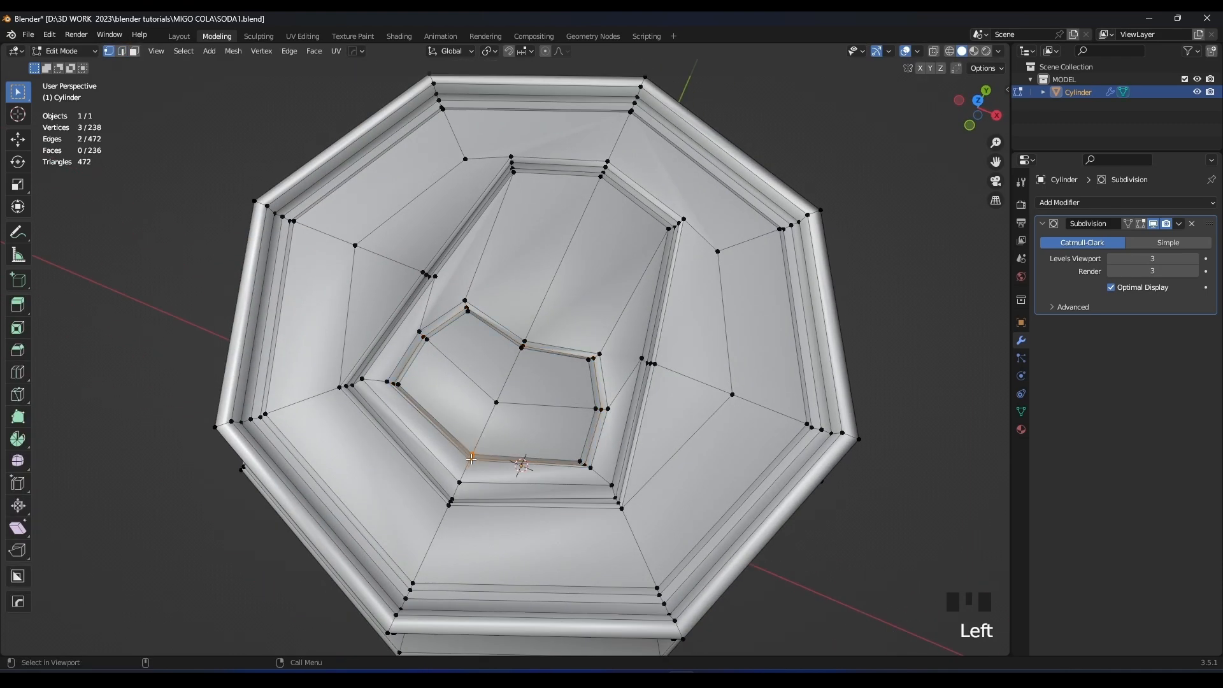
key(KP_7)
scroll(552, 446, up, 4)
key(g)
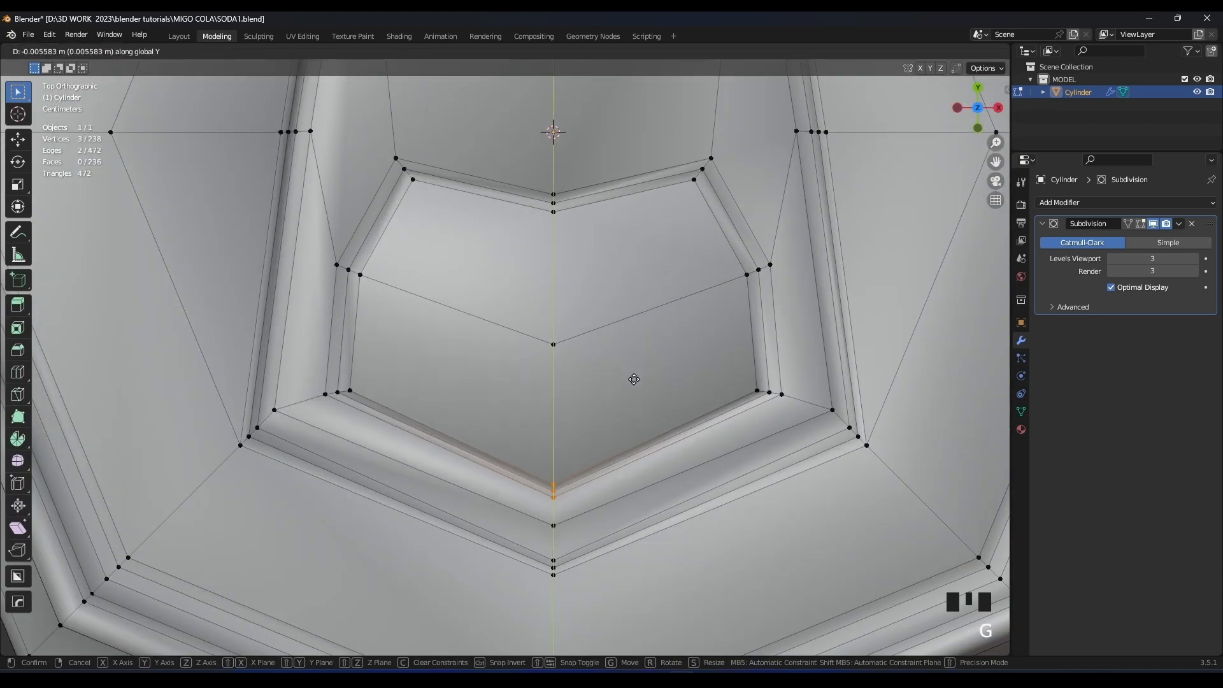
key(Tab)
key(Tab)
key(Tab)
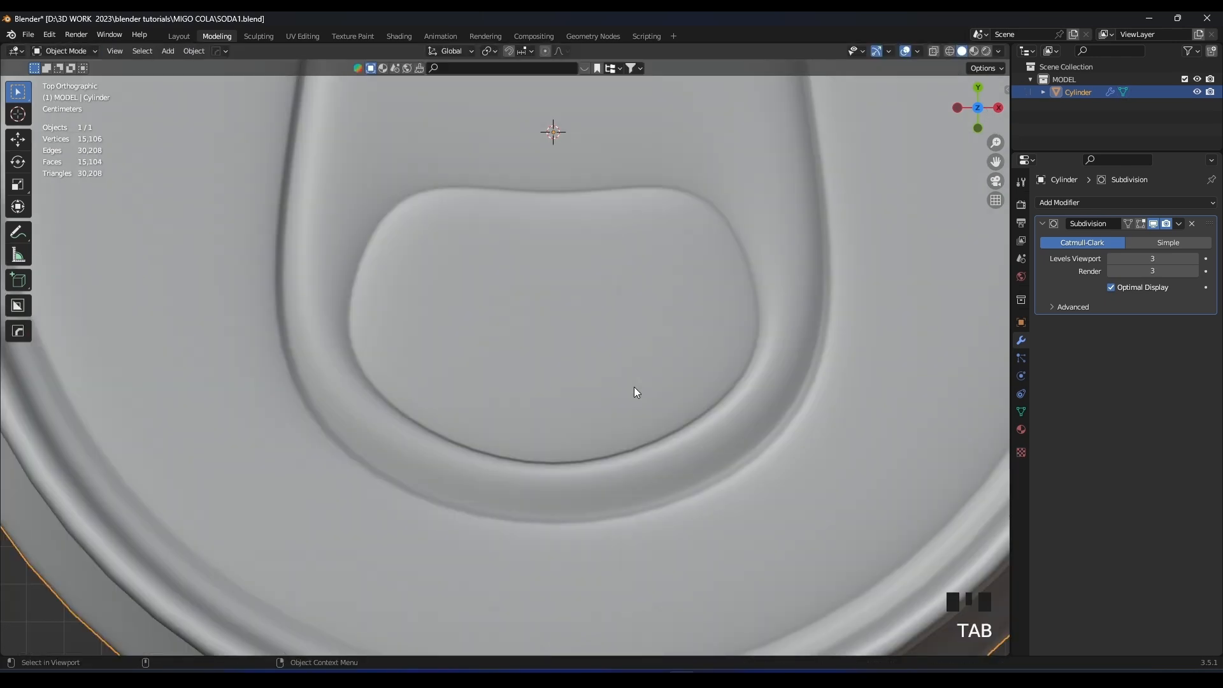
shift+scroll(624, 435, up, 2)
middle_drag(623, 431, 677, 383)
scroll(625, 369, down, 2)
Select the groove vertices at both sides of the opening, scale them outward along X and check the smoothed shape.
key(Tab)
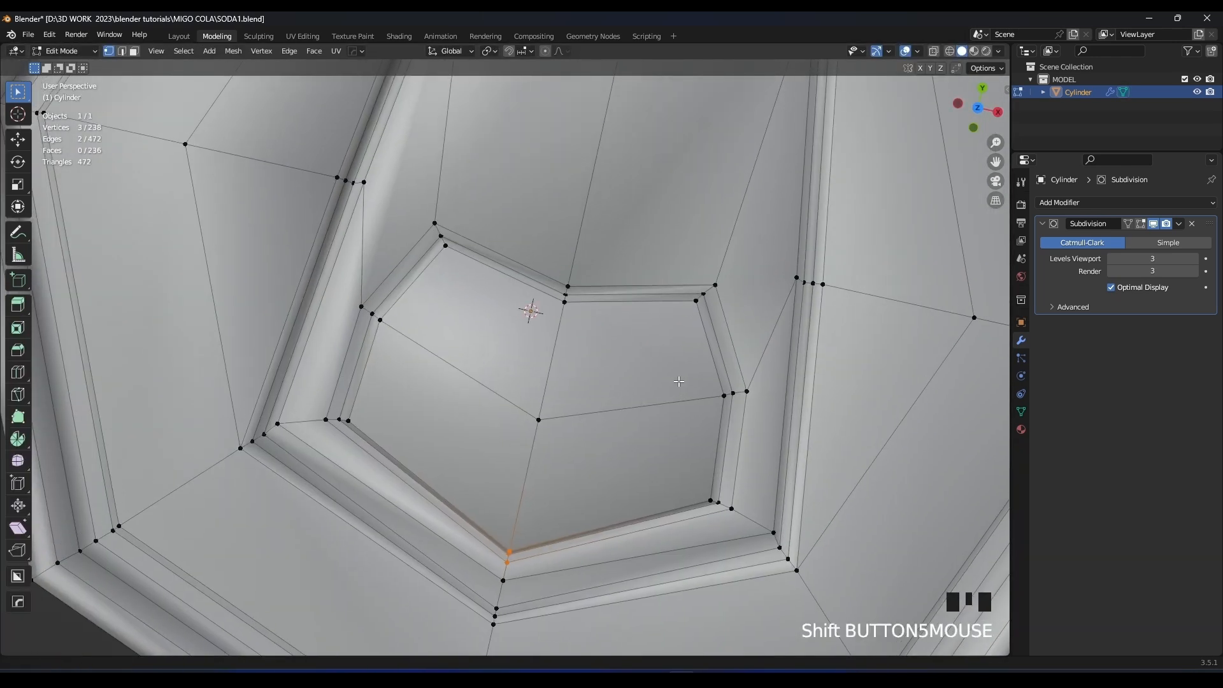
key(KP_1)
key(KP_7)
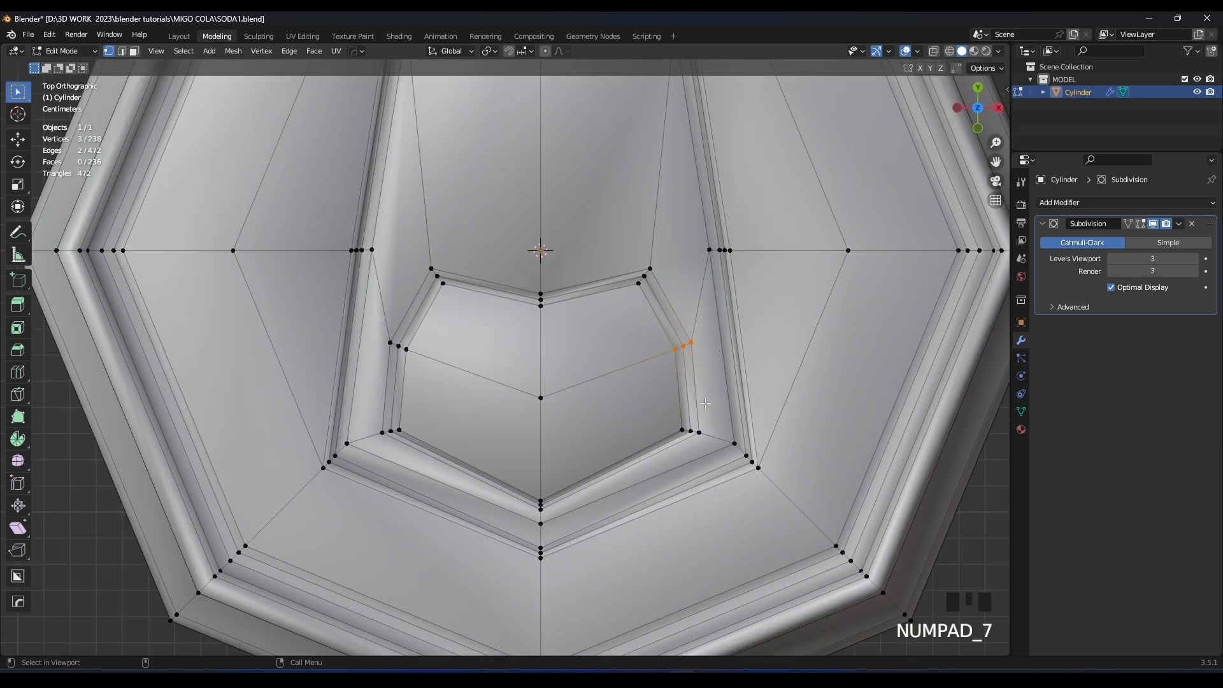
key(g)
right_click(710, 387)
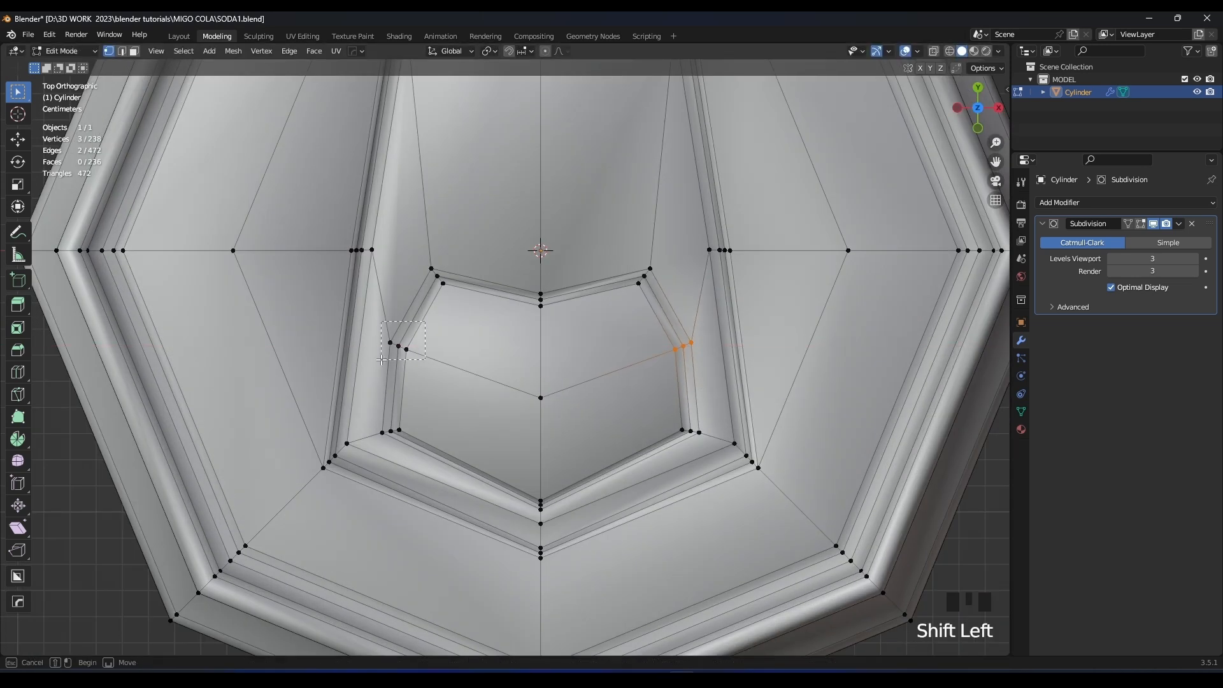
shift+drag(381, 360, 381, 360)
key(s)
key(x)
click(730, 370)
key(Tab)
key(Tab)
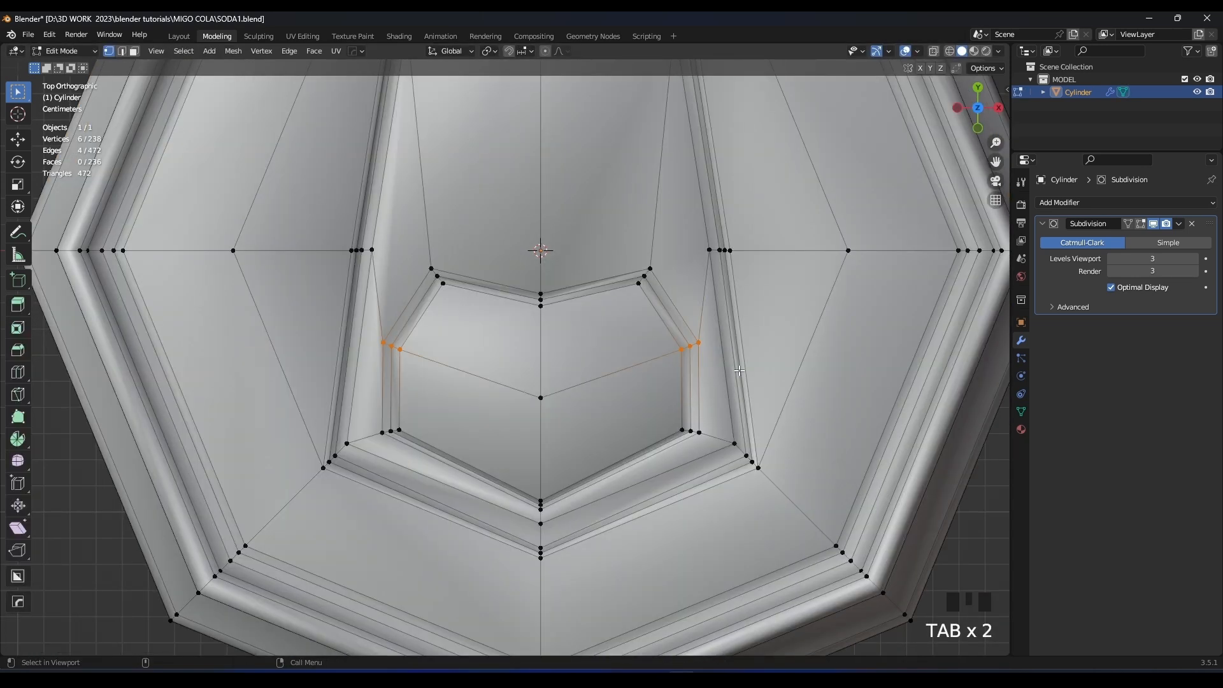
Narrow the opening's side vertices slightly along X and slide them along their edges, checking the smoothed result.
key(s)
key(x)
click(733, 371)
key(g)
key(g)
click(736, 381)
key(Tab)
key(Tab)
Slide the side vertices toward the opening's upper corners and widen them slightly along X.
key(g)
key(g)
click(732, 360)
key(Tab)
key(Tab)
key(s)
key(x)
click(741, 361)
key(Tab)
key(Tab)
Scale the opening's side vertices along X once more and finish with a small edge slide, checking the curve.
key(s)
key(x)
click(744, 360)
key(Tab)
key(Tab)
key(g)
key(g)
click(741, 357)
key(Tab)
key(Tab)
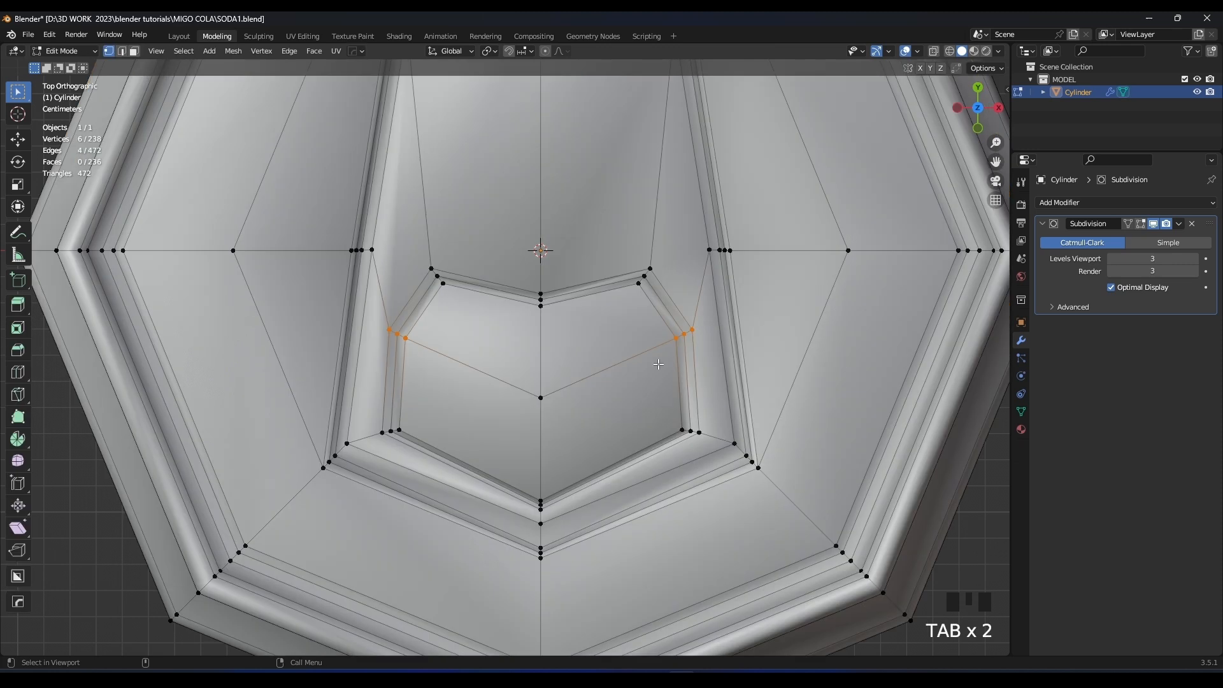
Move the opening's central vertex upward toward the lid centre and check the smoothed lid.
click(541, 398)
key(g)
click(516, 363)
key(Tab)
key(Tab)
key(Tab)
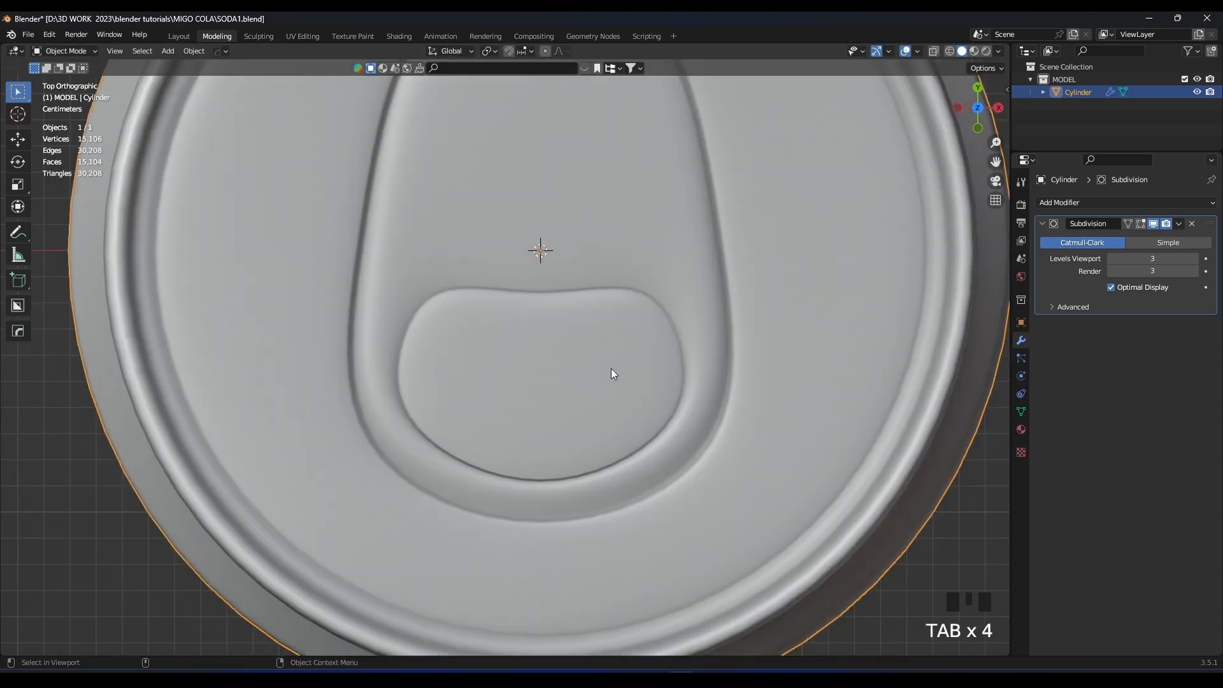
Select the groove vertices at both upper corners of the opening, widen them along X and compare the smoothed outline.
key(Tab)
drag(660, 251, 628, 295)
key(g)
key(x)
right_click(648, 294)
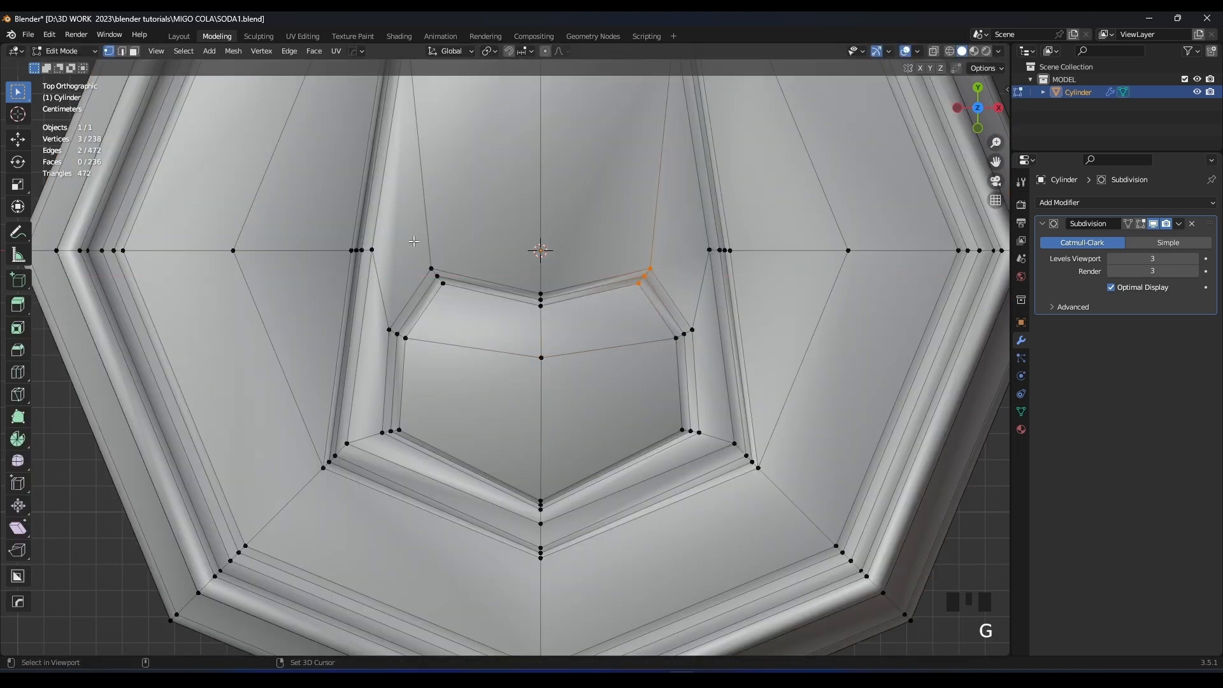
shift+drag(425, 293, 423, 293)
key(Tab)
key(Tab)
key(Tab)
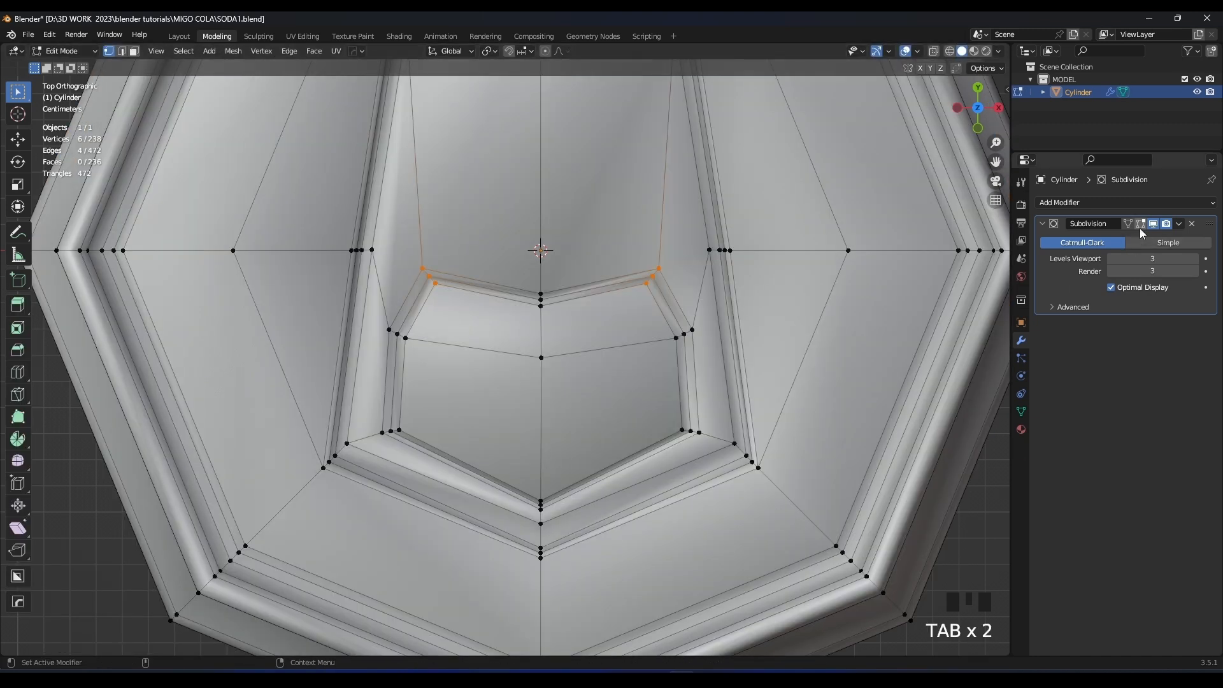
Enable the Subdivision display in edit mode and on cage, and scale the opening's upper corner vertices by 0.860 along X.
click(778, 319)
key(s)
key(x)
click(744, 319)
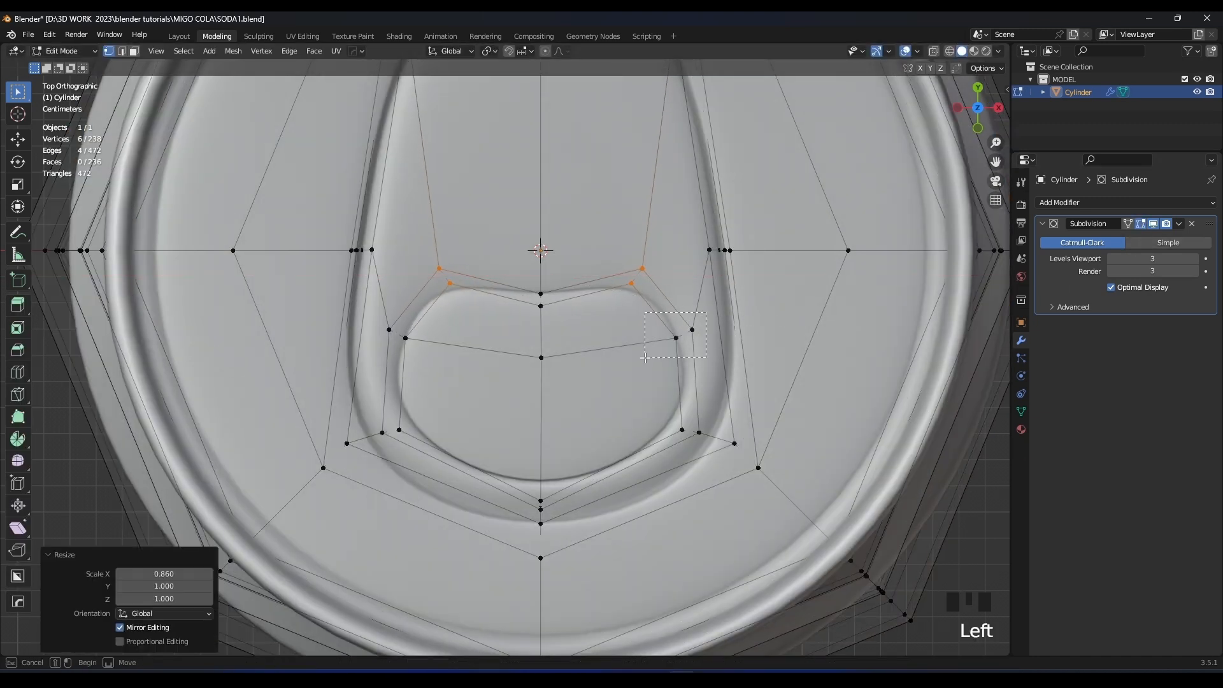
Scale the drinking opening's side vertices by about 1.07 along X and check the smoothed lid from several angles.
drag(648, 356, 648, 356)
key(g)
key(x)
key(s)
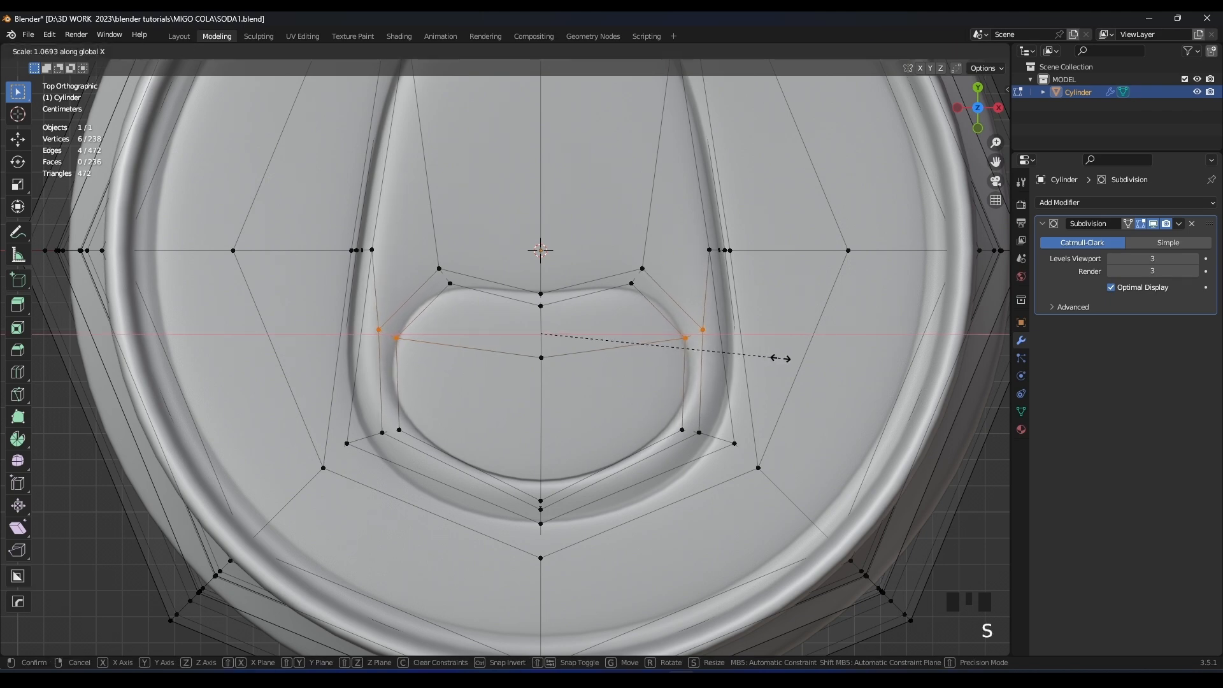
click(781, 358)
key(Tab)
scroll(737, 331, down, 4)
middle_drag(737, 331, 673, 327)
scroll(586, 274, up, 3)
scroll(673, 328, down, 3)
middle_drag(560, 319, 663, 338)
key(KP_7)
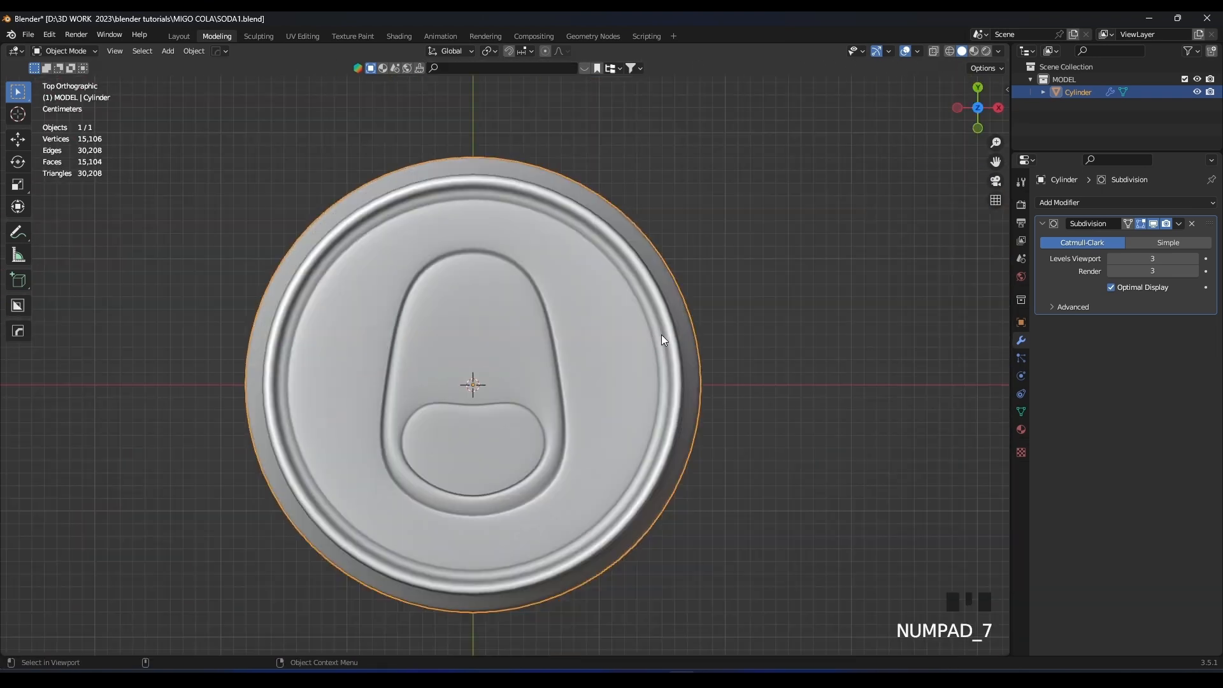
middle_drag(509, 373, 537, 332)
Add a plane for the pull tab, raise it along Z above the lid and scale it down by 0.204.
key(shift+a)
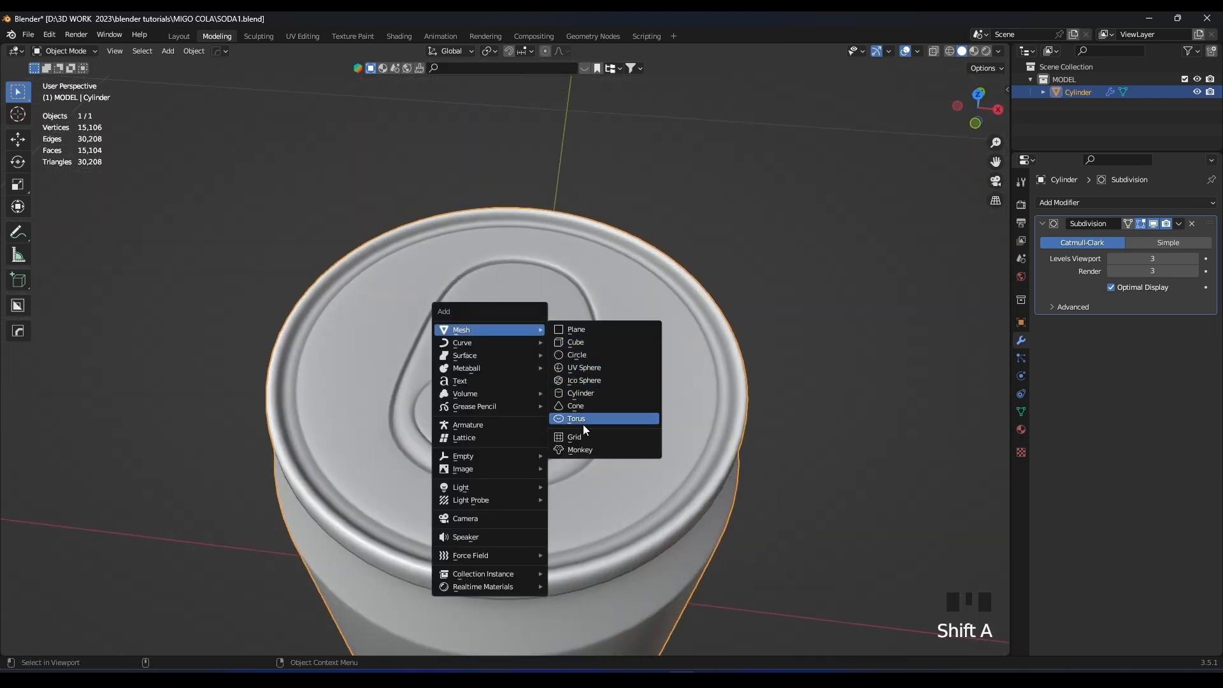
click(556, 333)
scroll(563, 329, down, 4)
key(s)
click(559, 470)
key(g)
key(z)
click(556, 337)
key(s)
click(540, 331)
scroll(541, 331, up, 3)
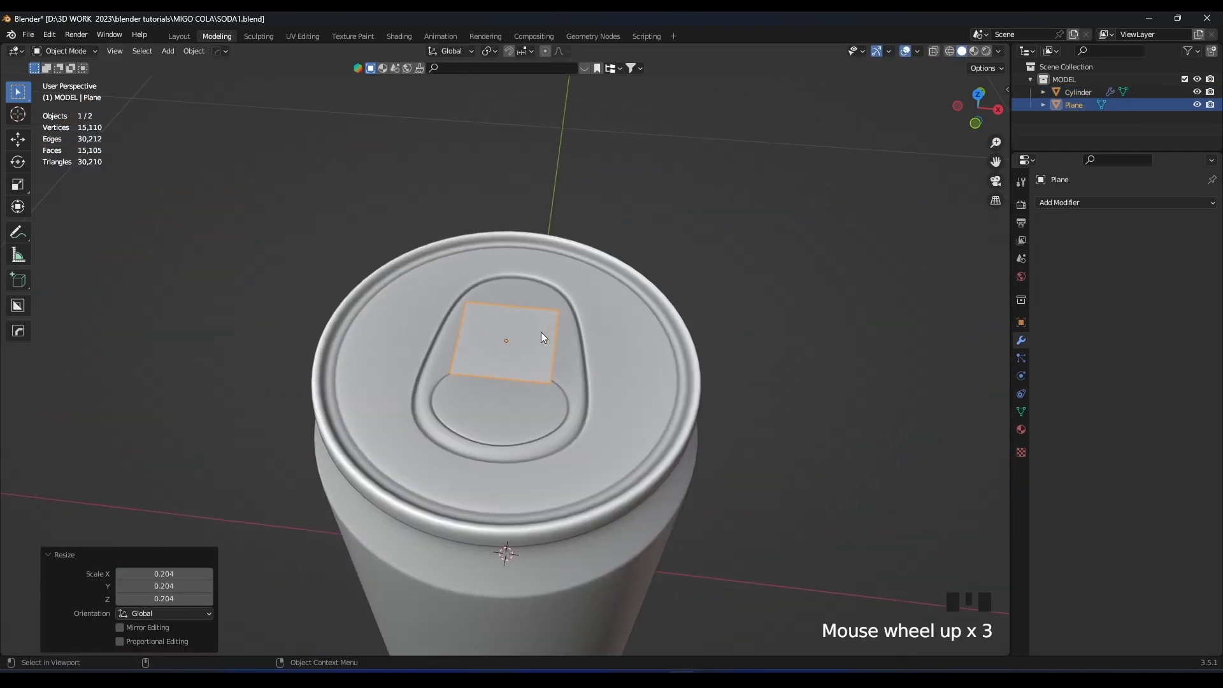
Scale the plane by 0.890 along X and stretch it along Y into a tall rectangle.
key(KP_7)
key(KP_Decimal)
scroll(541, 332, down, 7)
shift+middle_drag(586, 299, 581, 350)
scroll(580, 350, up, 2)
key(s)
key(x)
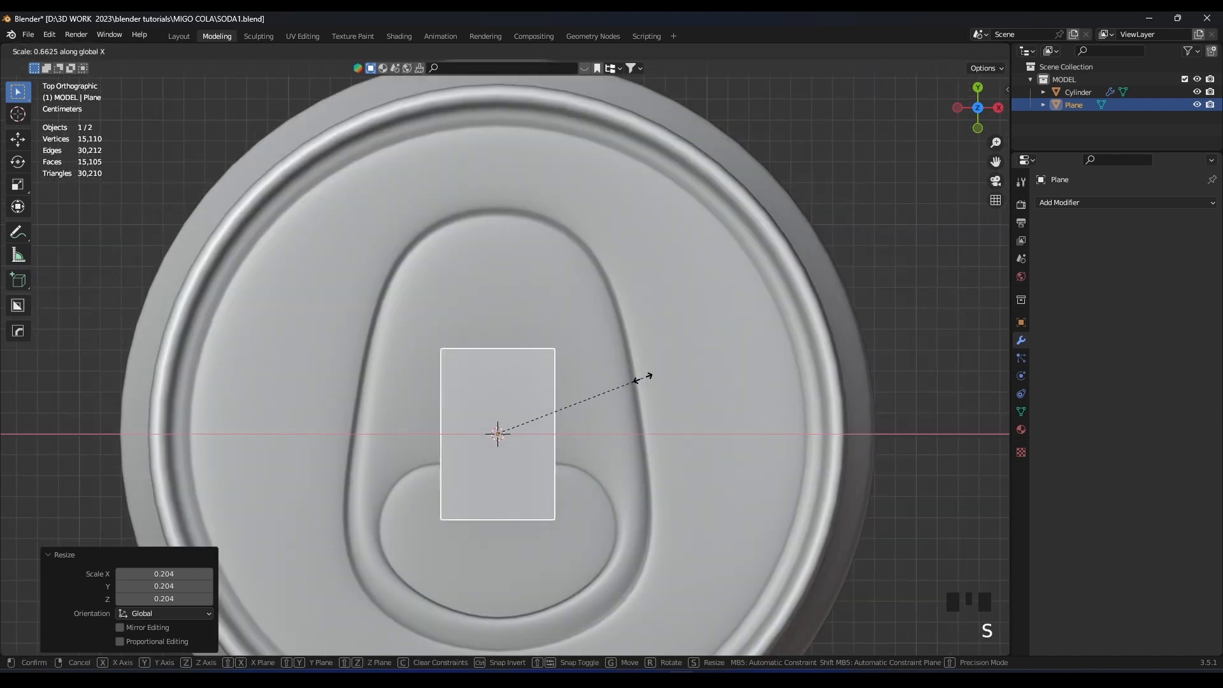
click(698, 379)
key(s)
right_click(613, 375)
key(s)
key(y)
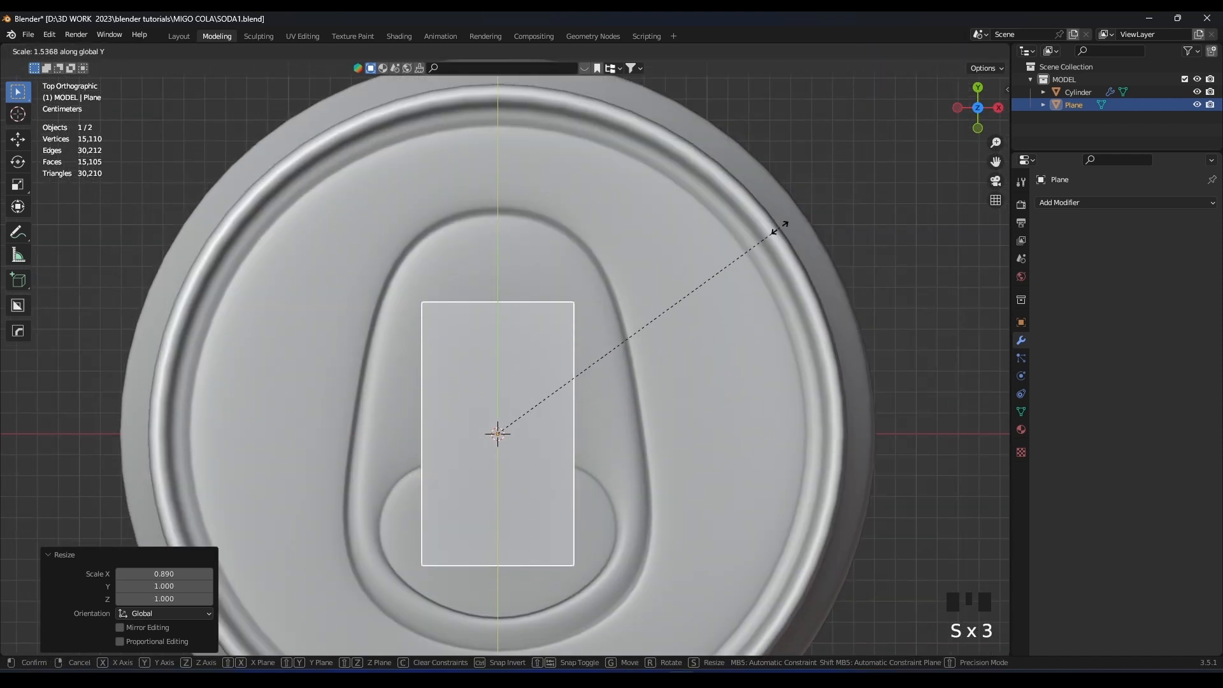
click(804, 209)
Move the plane 0.029225 m along Y toward the grooved panel's upper end and try narrowing it along X.
key(g)
key(y)
click(690, 250)
shift+middle_drag(691, 251, 685, 277)
key(s)
key(x)
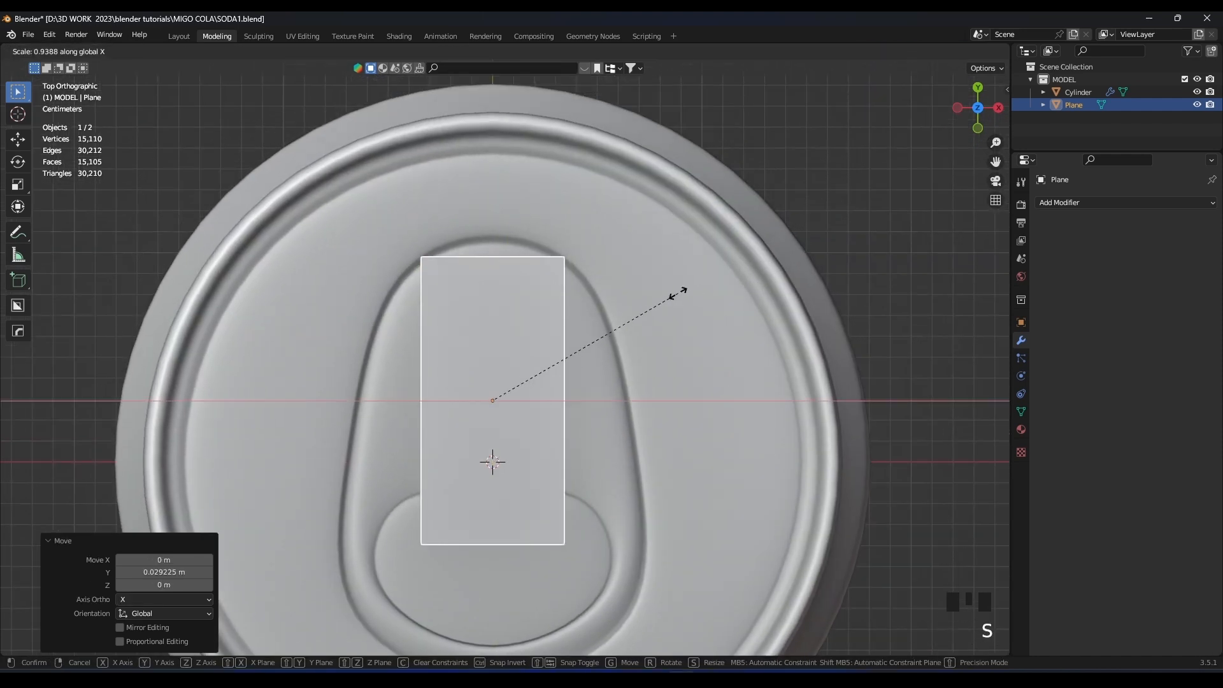
click(667, 285)
Add a vertical centre loop cut and horizontal loop cuts to the plane, and bevel the upper-half cut into two loops.
scroll(632, 306, up, 1)
key(Tab)
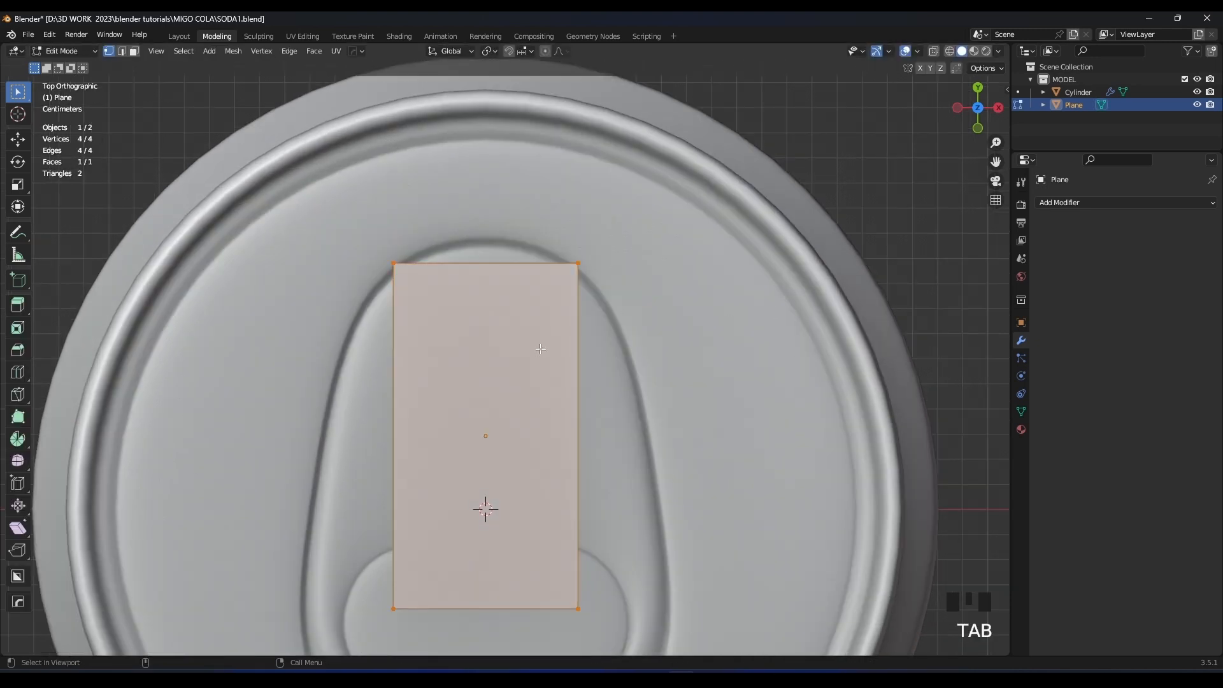
click(502, 243)
right_click(502, 243)
key(ctrl+r)
click(581, 317)
right_click(581, 317)
key(ctrl+b)
click(656, 280)
Add a vertical loop cut in the plane's right half and slide it outward near the right edge.
key(ctrl+r)
click(569, 270)
right_click(569, 270)
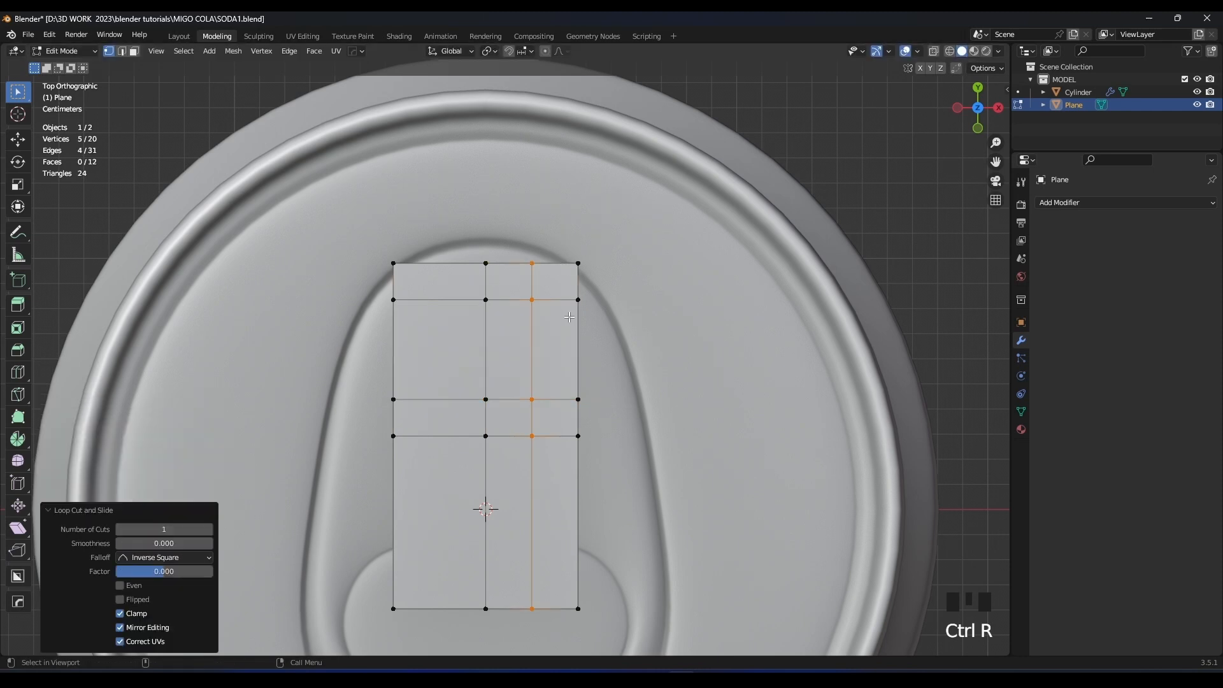
key(g)
key(g)
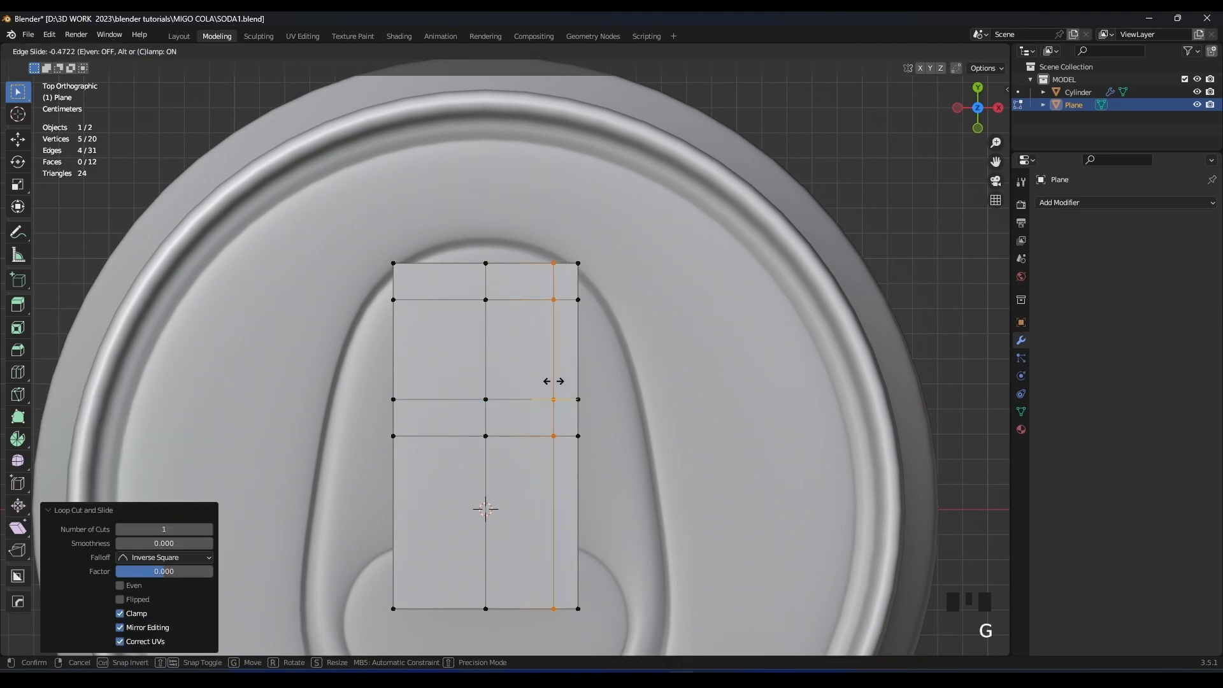
click(554, 381)
Mirror the plane across X with the HardOps mirror, with bisect on, and return to mesh editing.
key(Tab)
key(alt+x)
click(576, 434)
key(Tab)
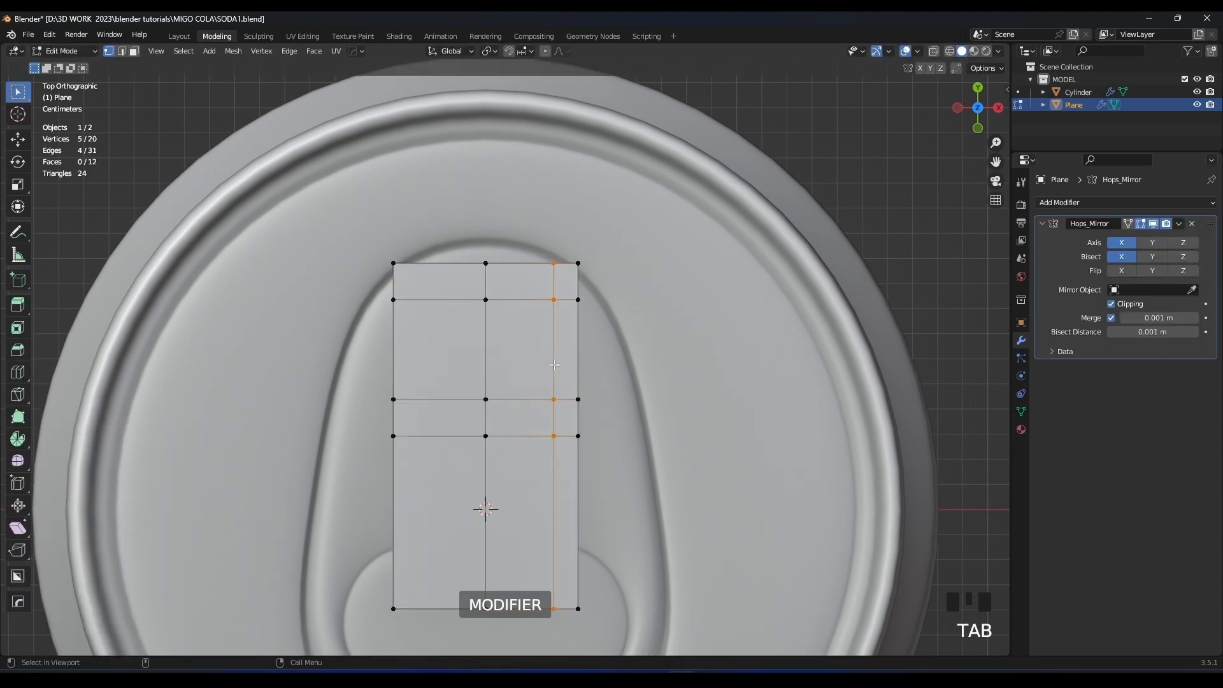
Delete the plane's redundant left-half faces and the large inner face in the upper section to open the upper window.
key(3)
click(520, 341)
drag(416, 243, 383, 621)
key(x)
click(351, 505)
key(x)
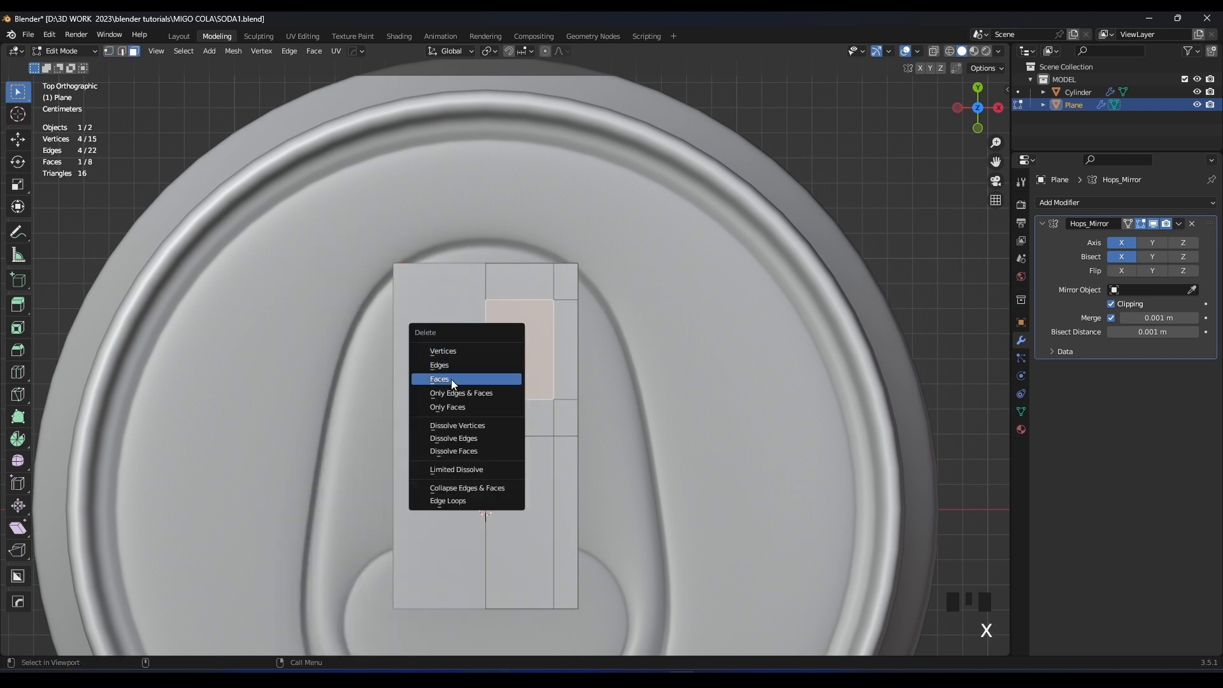
click(451, 380)
shift+scroll(526, 345, down, 1)
shift+scroll(551, 454, down, 1)
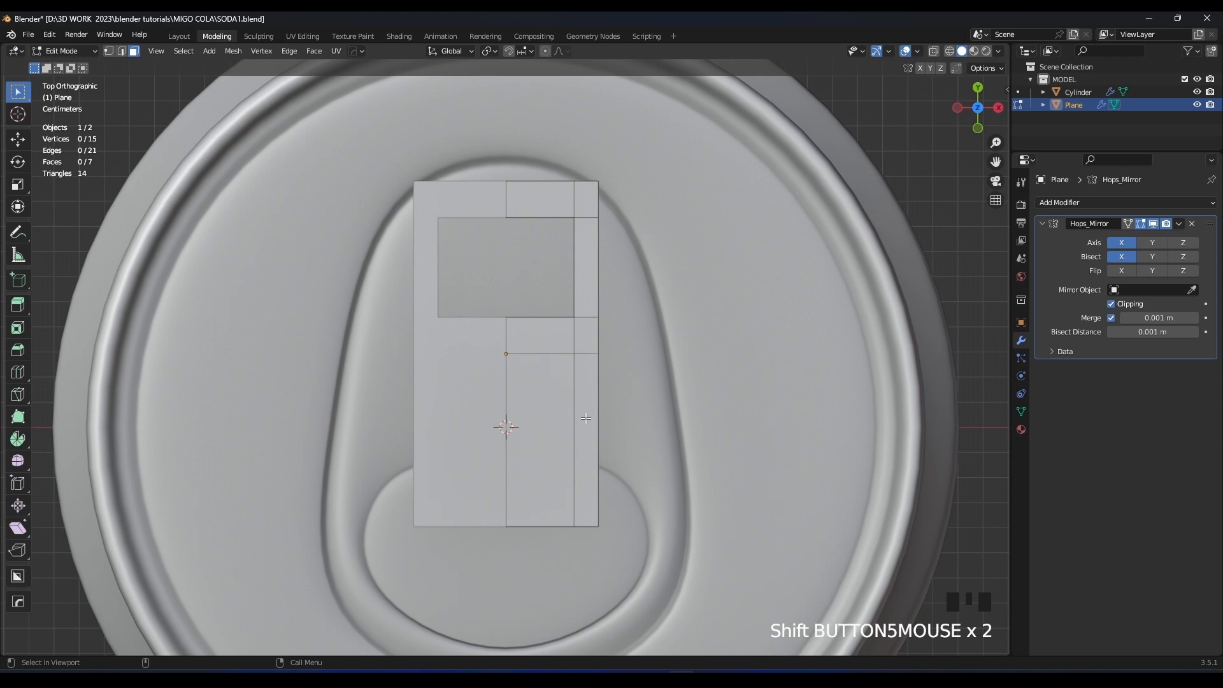
Add a horizontal loop cut across the plane's lower section and delete the inner face above it to open the lower window.
key(ctrl+r)
click(586, 414)
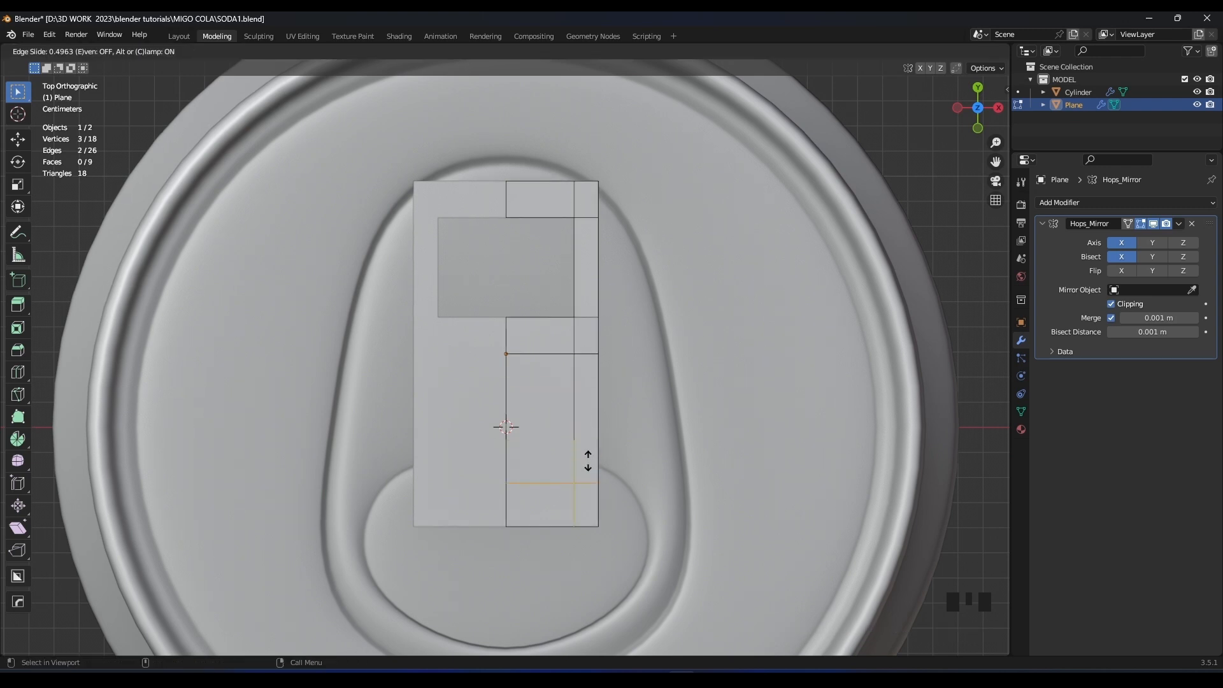
click(589, 434)
key(3)
click(542, 400)
key(x)
click(540, 395)
shift+scroll(533, 430, down, 1)
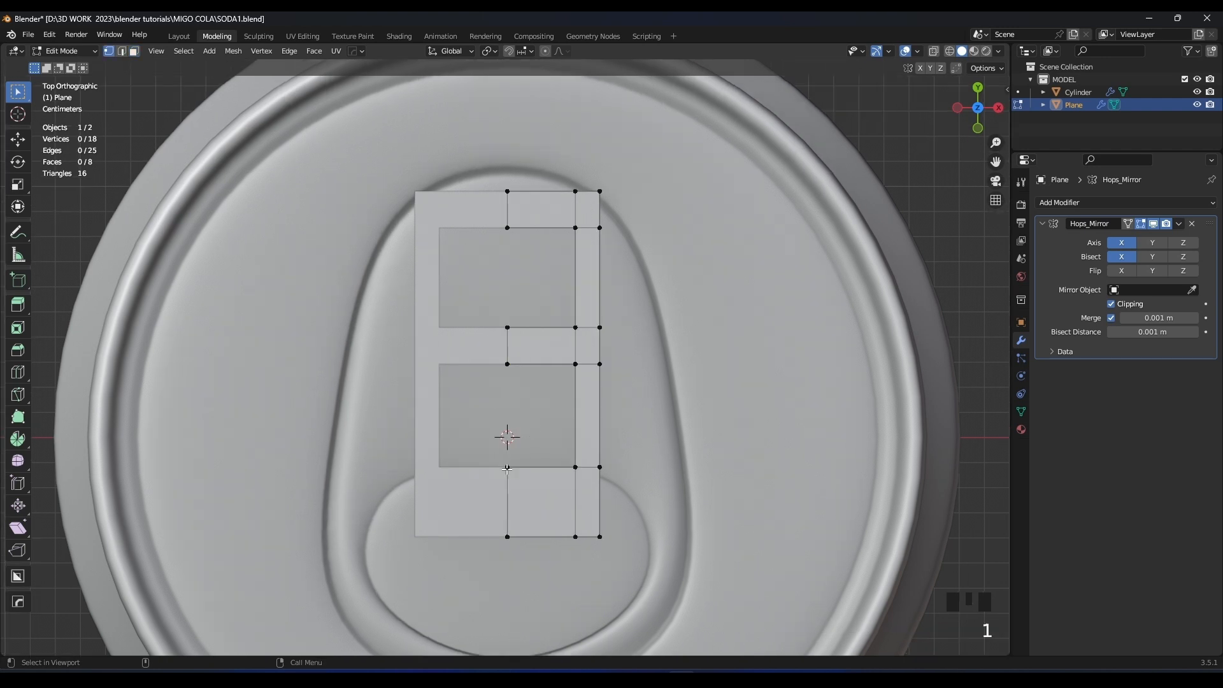
Move the centre vertex of the lower window's bottom edge up about 0.0185 m along Y.
key(g)
key(y)
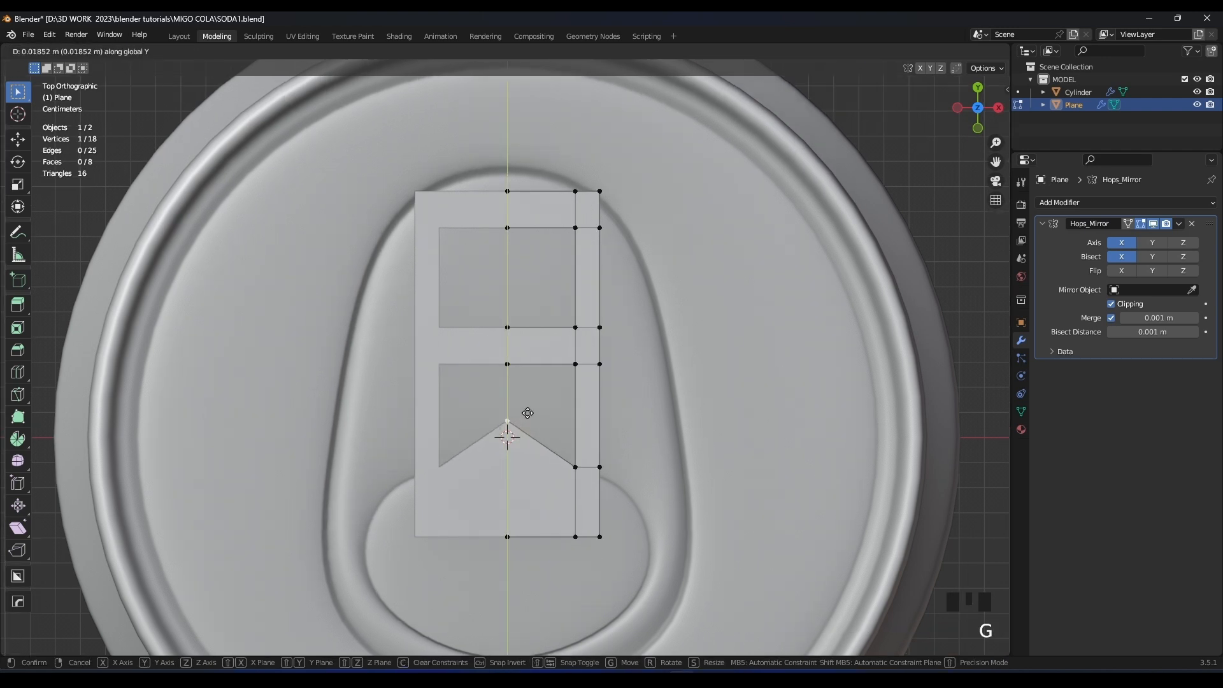
click(528, 413)
shift+middle_drag(528, 413, 534, 438)
Add a vertical loop cut through the section below the lower window and lower its upper vertex about 0.006 m along Y.
key(ctrl+r)
click(543, 496)
key(g)
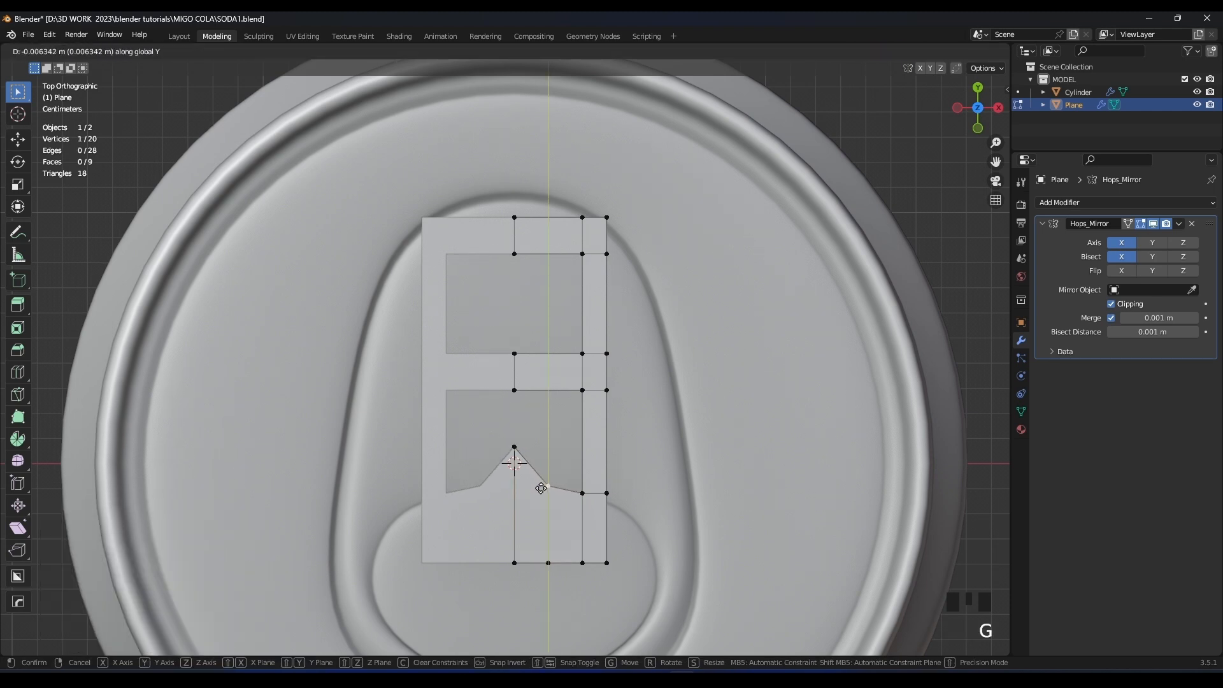
click(541, 488)
Add a Subdivision Surface modifier to the tab plane and collapse both modifiers' settings.
key(Tab)
middle_drag(600, 367, 606, 326)
click(1061, 201)
click(999, 432)
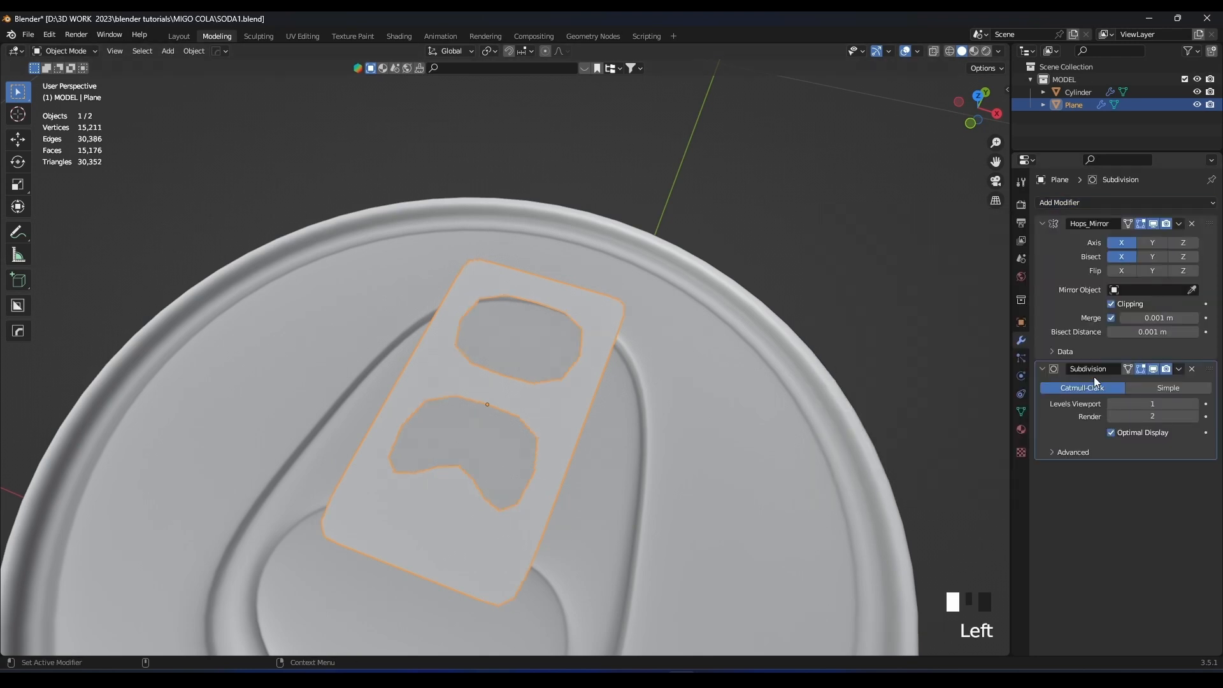
middle_drag(608, 411, 896, 323)
click(1042, 368)
click(1042, 223)
Add a Solidify modifier with 0.151 m thickness to the tab and shade it smooth with Auto Smooth at 30°.
click(1058, 202)
click(976, 419)
shift+drag(1152, 293, 1179, 293)
right_click(587, 339)
middle_drag(653, 294, 519, 392)
click(537, 354)
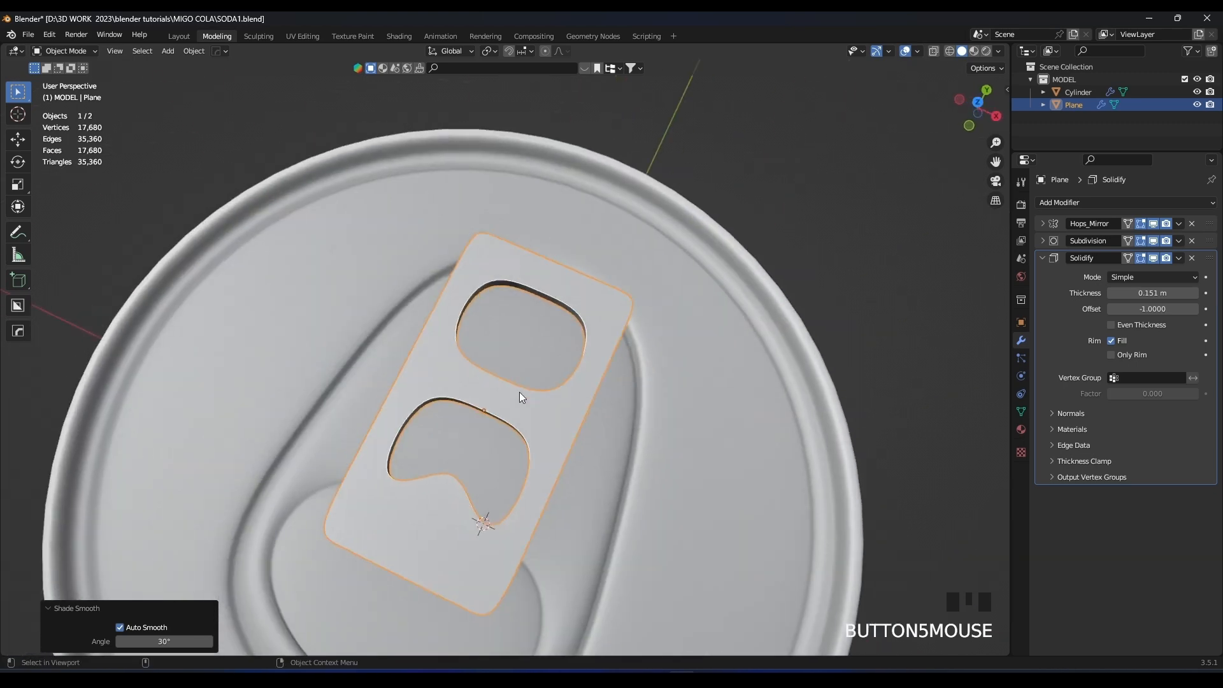
Shift the lower window's slanted-edge vertex about 0.0012 m along X and lower its upper corner vertex about 0.013 m along Y.
key(KP_7)
key(KP_Decimal)
key(Tab)
shift+scroll(546, 467, down, 2)
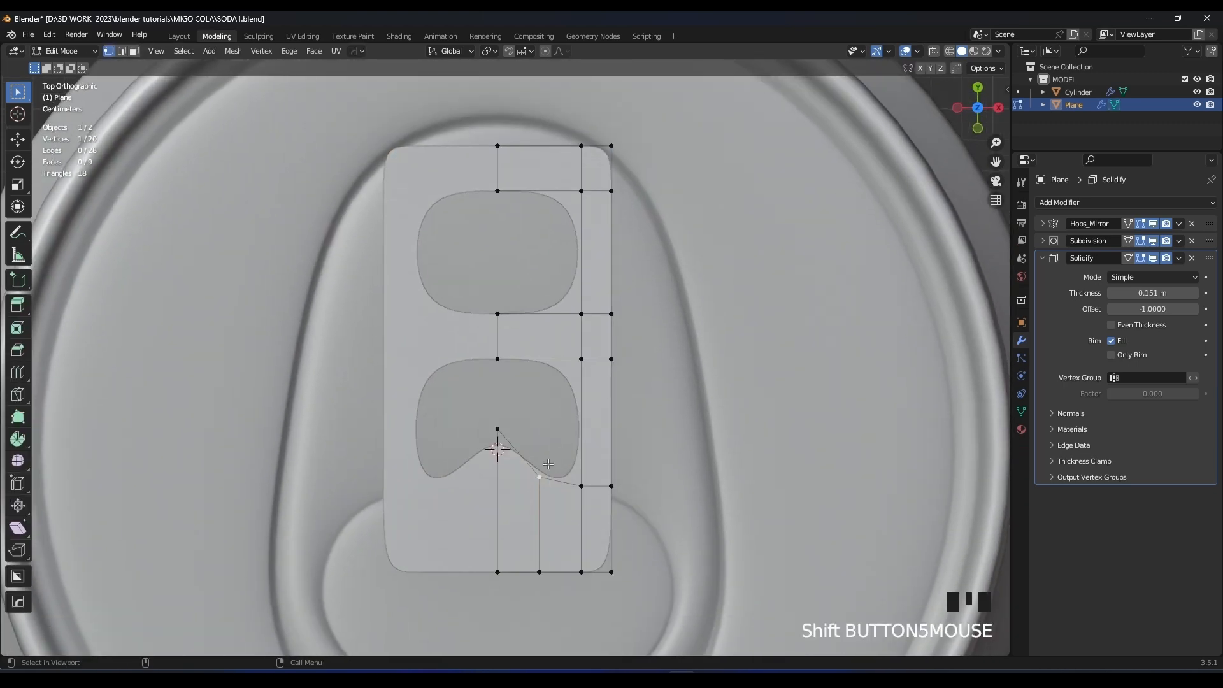
key(g)
key(x)
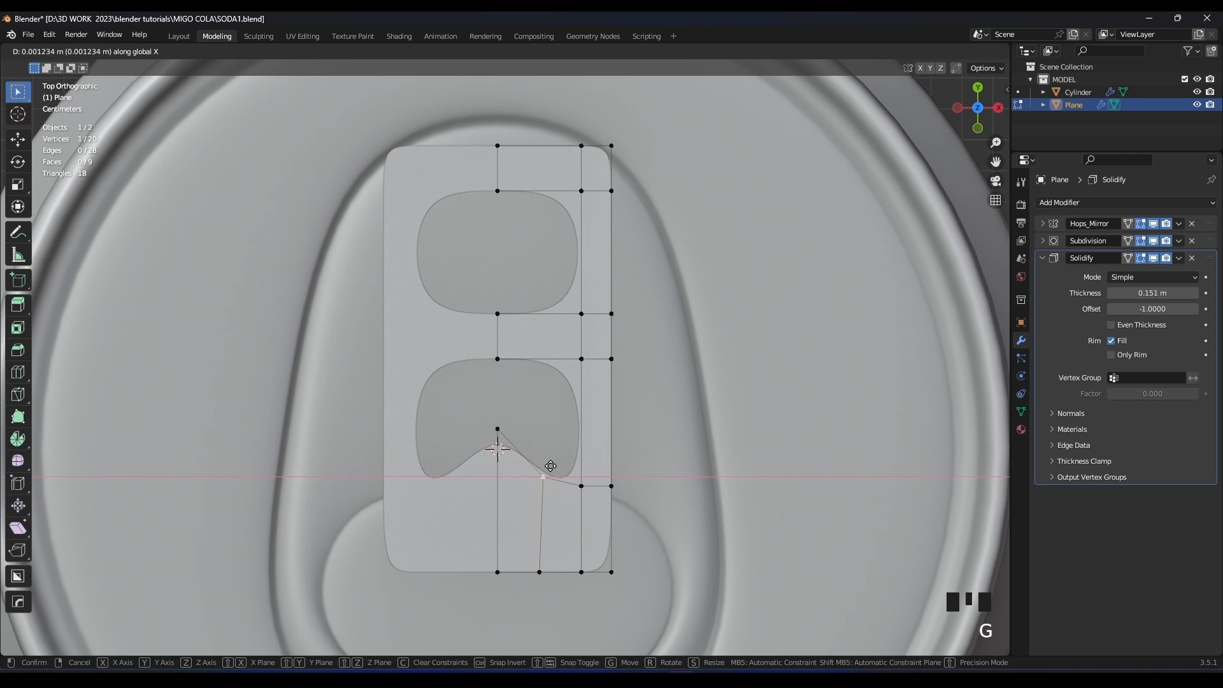
click(551, 465)
click(580, 358)
key(g)
key(y)
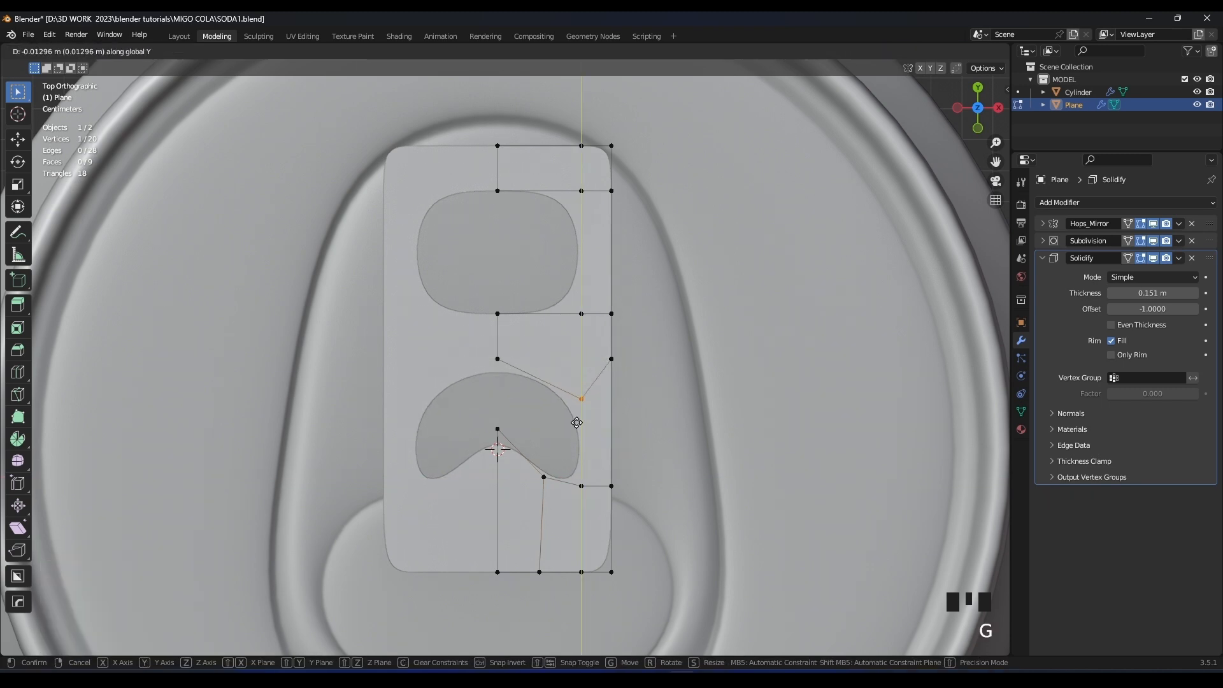
click(577, 421)
Round the upper window by moving its bottom centre vertex down and its top centre vertex up 0.00864 m along Y.
shift+scroll(558, 379, down, 3)
drag(480, 392, 480, 391)
key(g)
key(y)
click(474, 426)
click(459, 263)
key(g)
key(y)
click(465, 252)
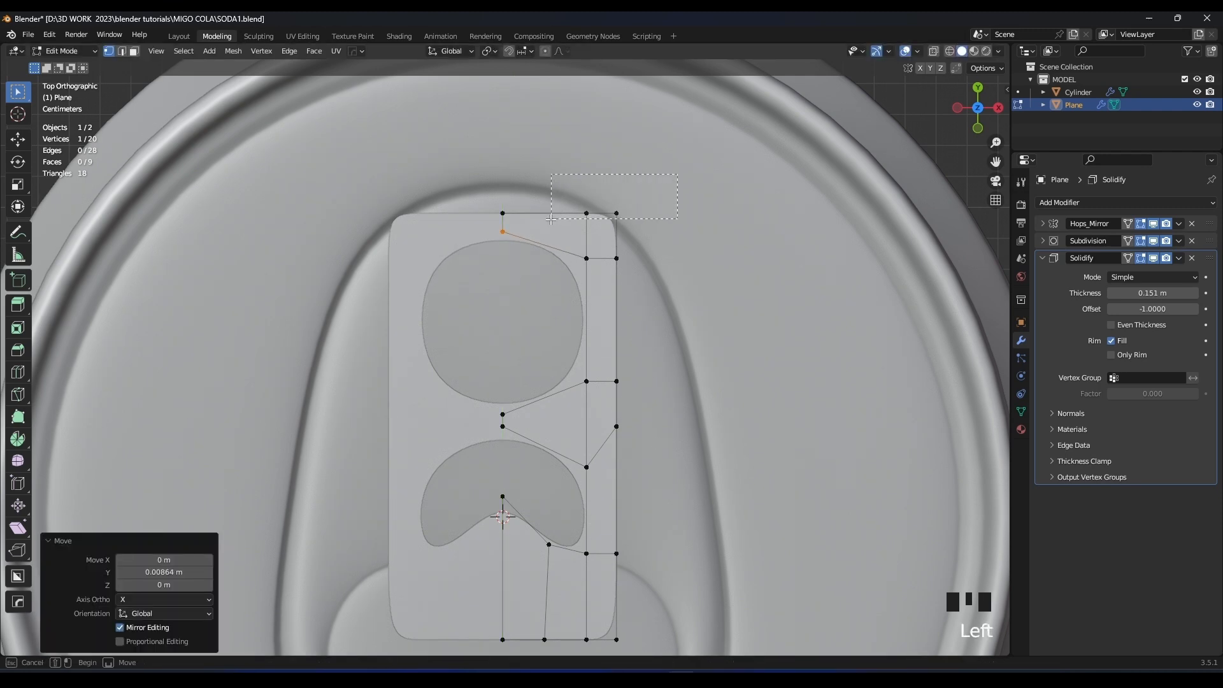
Move the two vertices at the tab's upper outer corner inward about 0.016 m along X to round the top.
drag(553, 218, 553, 218)
key(g)
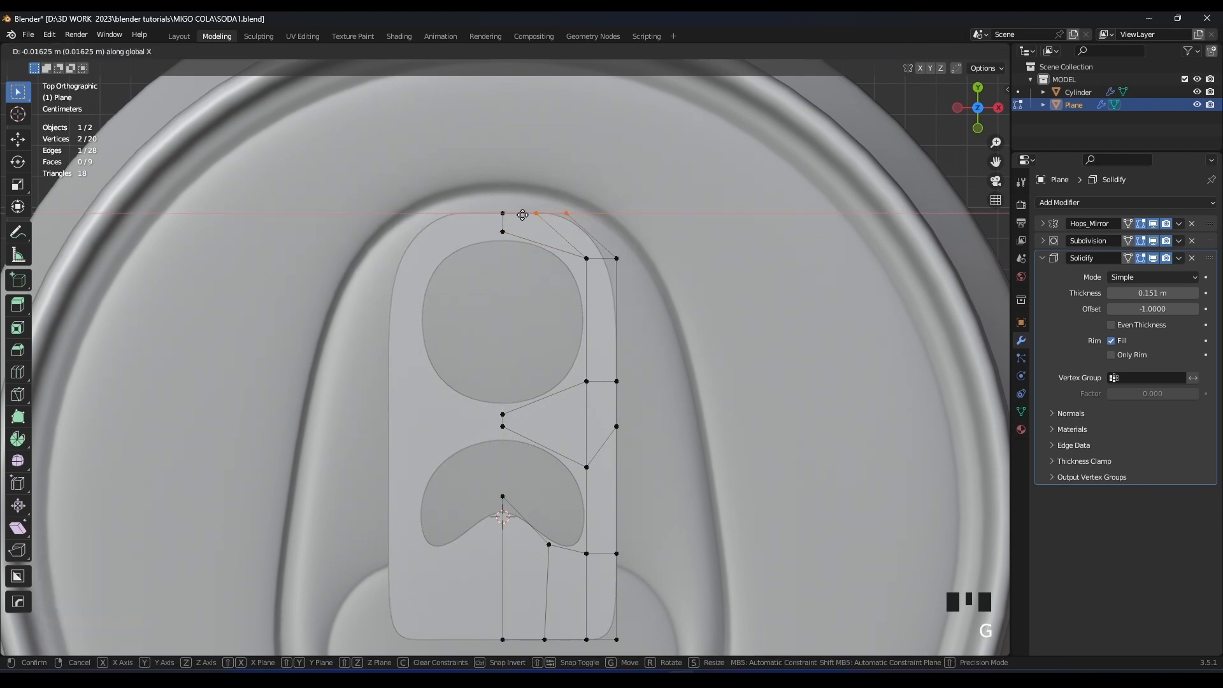
click(522, 215)
shift+scroll(564, 287, down, 2)
drag(547, 484, 434, 530)
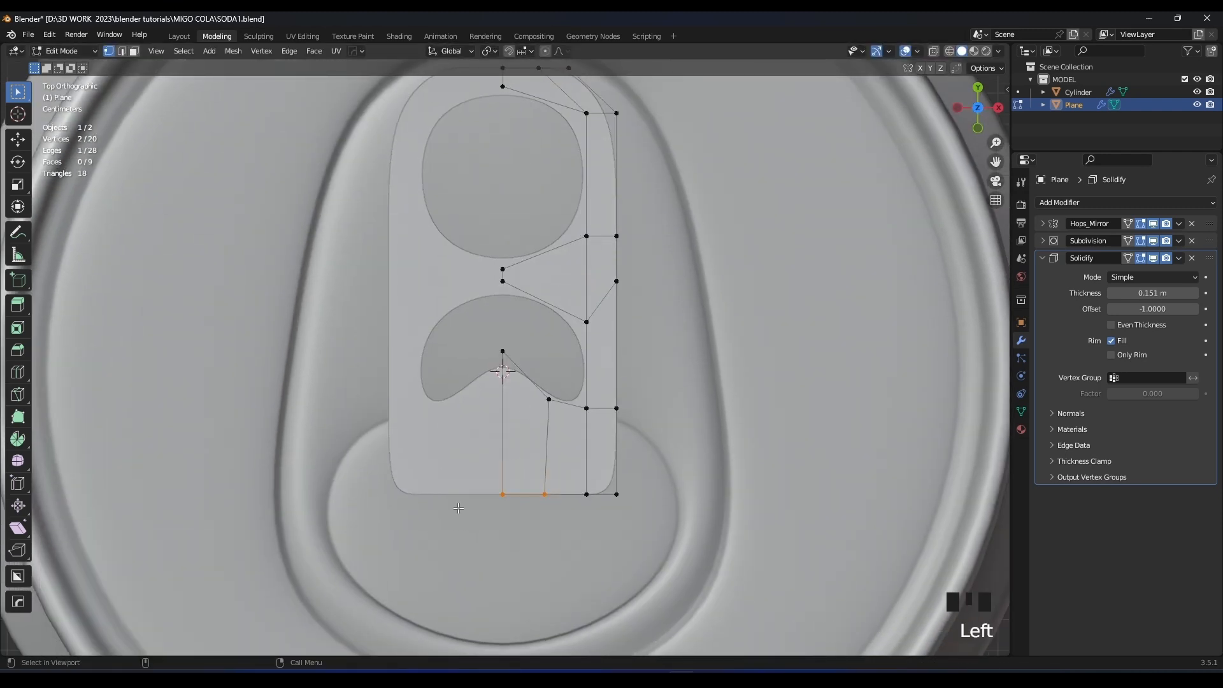
key(g)
key(y)
click(588, 485)
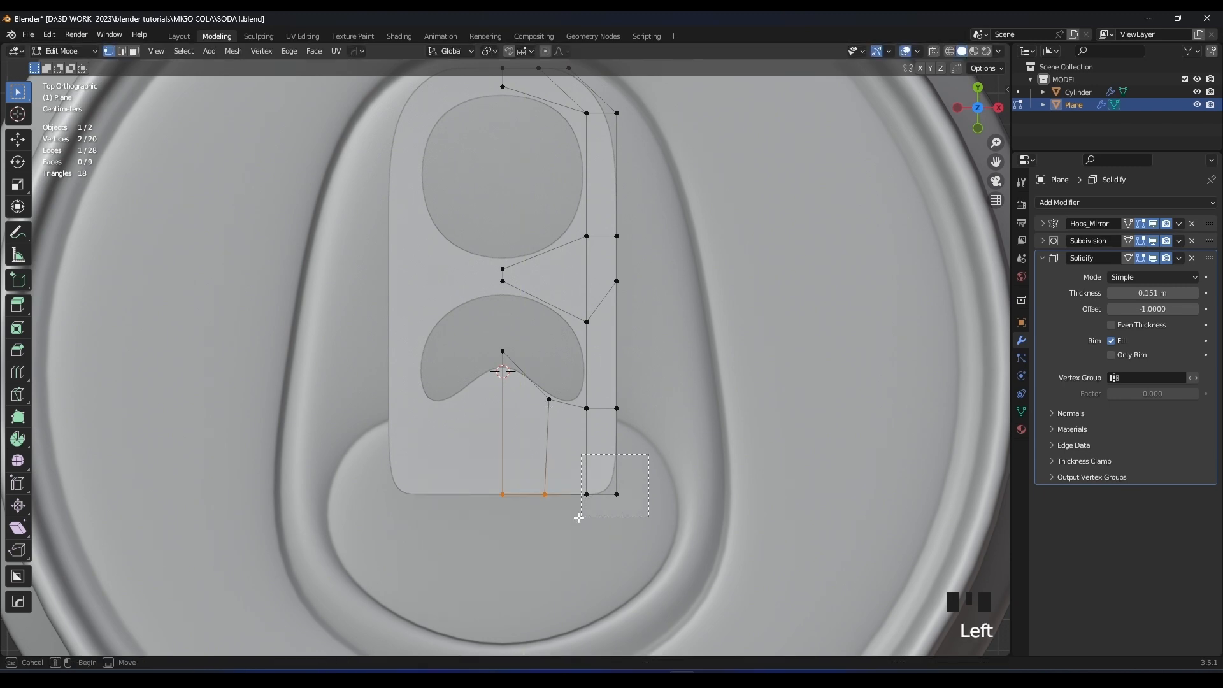
drag(591, 511, 592, 512)
key(g)
key(y)
right_click(639, 454)
Raise the tab's lower outer corner vertex and the bottom-edge vertex next to it along Y to round the bottom corners.
click(617, 495)
key(g)
key(y)
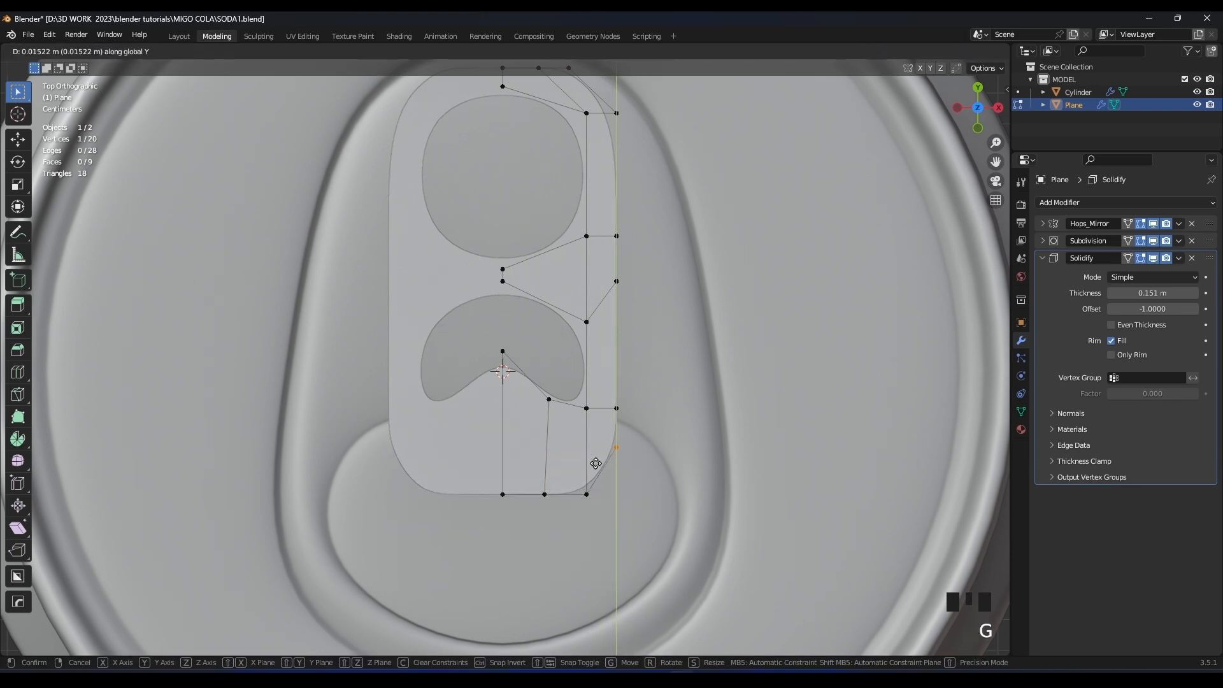
click(600, 459)
click(581, 498)
key(g)
key(y)
click(562, 497)
Lower the tab's bottom centre vertex along Y, and move it together with the adjacent vertex -0.003086 m along Y.
click(500, 506)
key(g)
key(y)
click(463, 549)
shift+click(544, 495)
key(g)
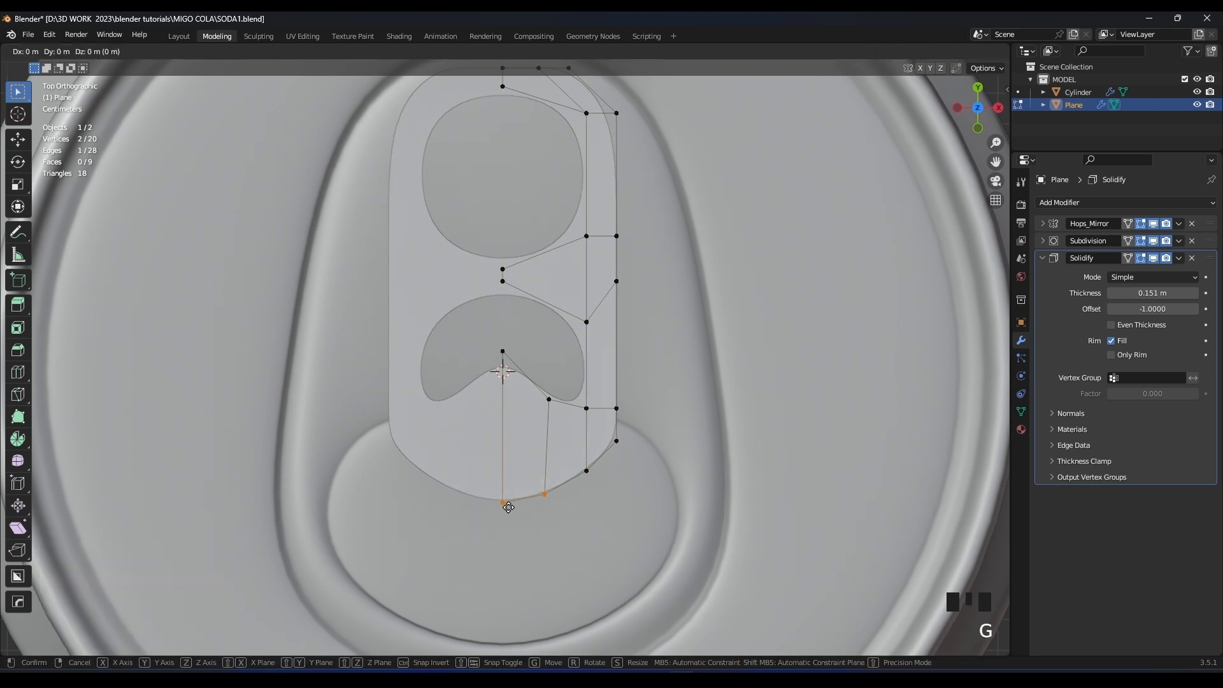
click(508, 516)
scroll(509, 517, down, 3)
shift+middle_drag(519, 337, 522, 364)
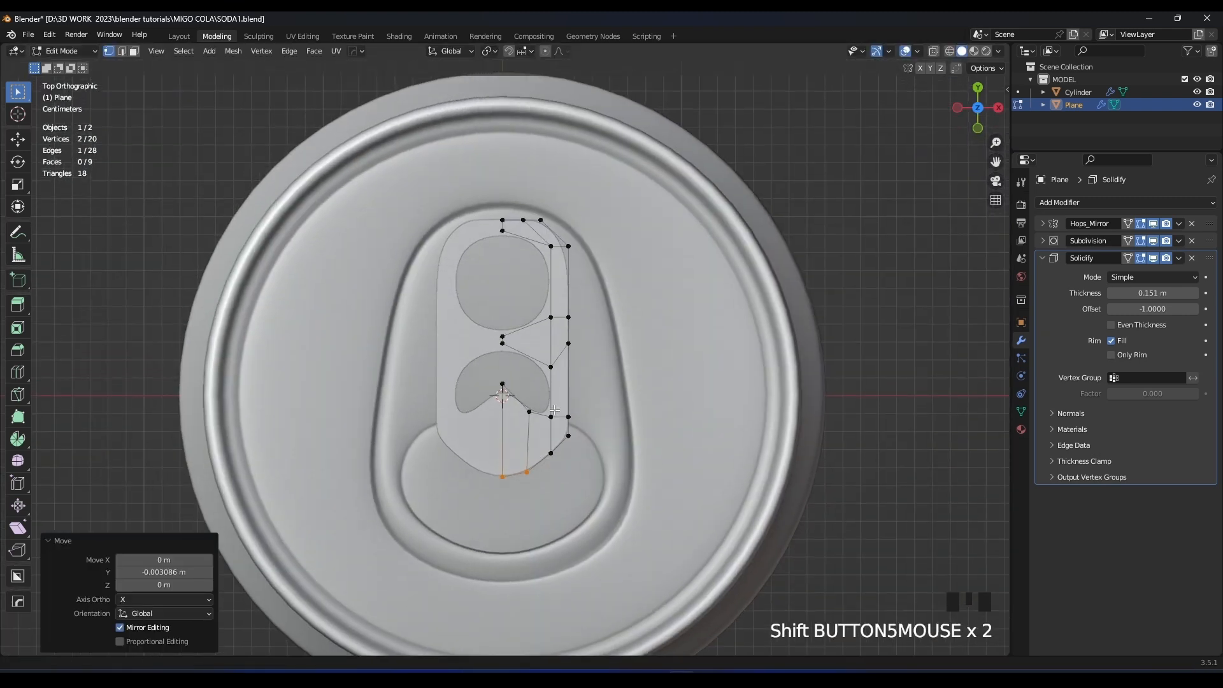
Move the lower window's top centre vertex up 0.001234 m along Y.
scroll(522, 364, up, 3)
click(500, 373)
key(g)
click(510, 459)
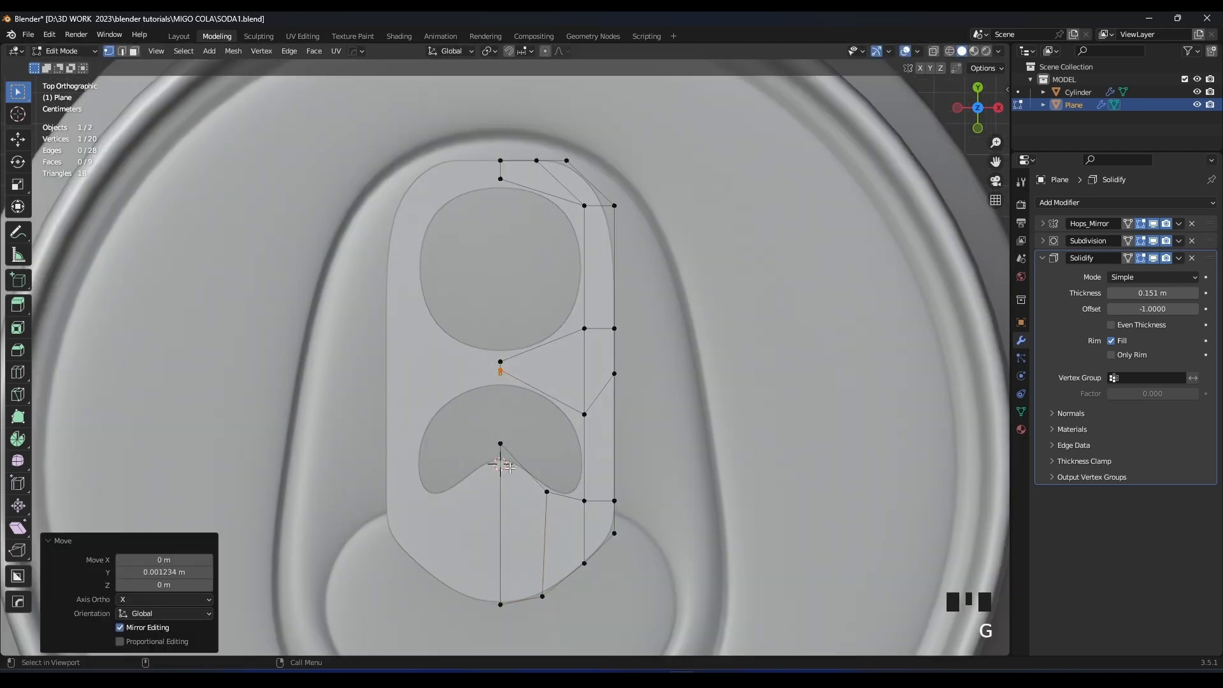
Reposition the vertex beside the centre on the lower window's bottom edge, with the second adjustment constrained to one axis.
click(546, 492)
key(g)
middle_click(533, 515)
click(535, 516)
key(g)
middle_click(534, 509)
click(534, 506)
Leave mesh editing and shift the whole pull tab vertically to seat it against the lid.
middle_drag(533, 506, 453, 357)
key(Tab)
scroll(453, 357, down, 4)
key(g)
middle_click(543, 310)
click(549, 350)
click(711, 256)
Snap the 3D cursor to the pull tab's origin.
middle_drag(711, 256, 537, 362)
click(517, 343)
key(shift+s)
click(496, 378)
shift+middle_drag(536, 362, 544, 380)
Try adding a 64-vertex cylinder at the 3D cursor for the rivet.
key(shift+a)
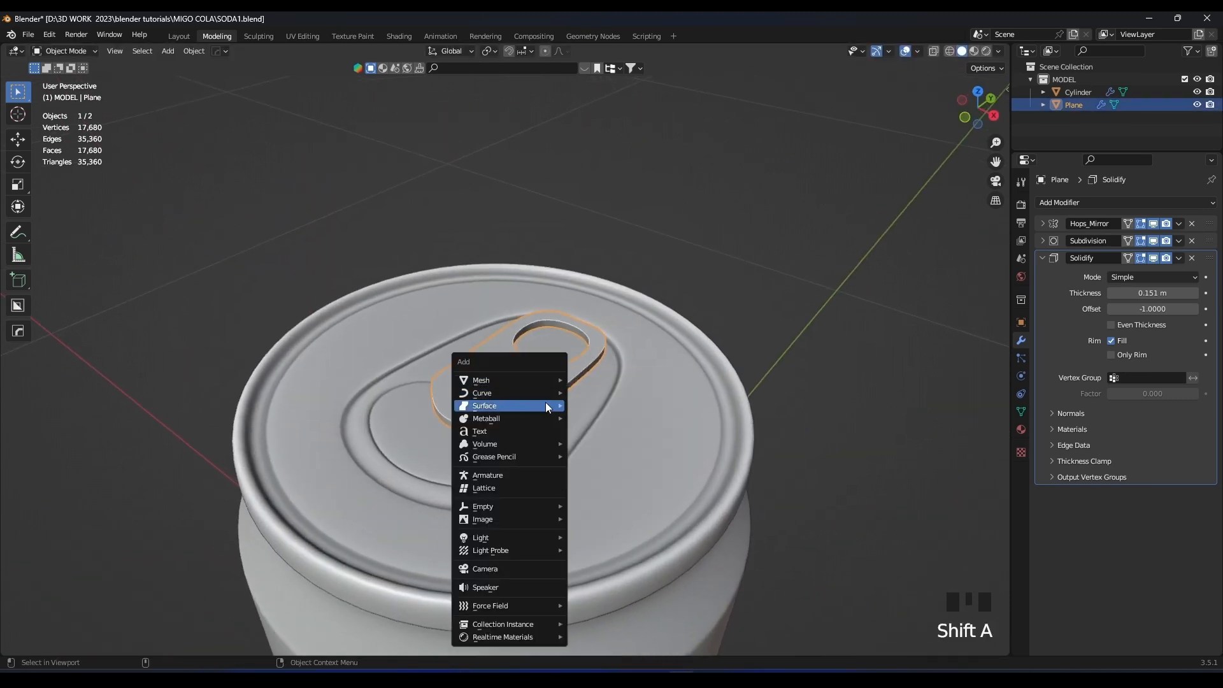
mouse_move(544, 380)
click(613, 445)
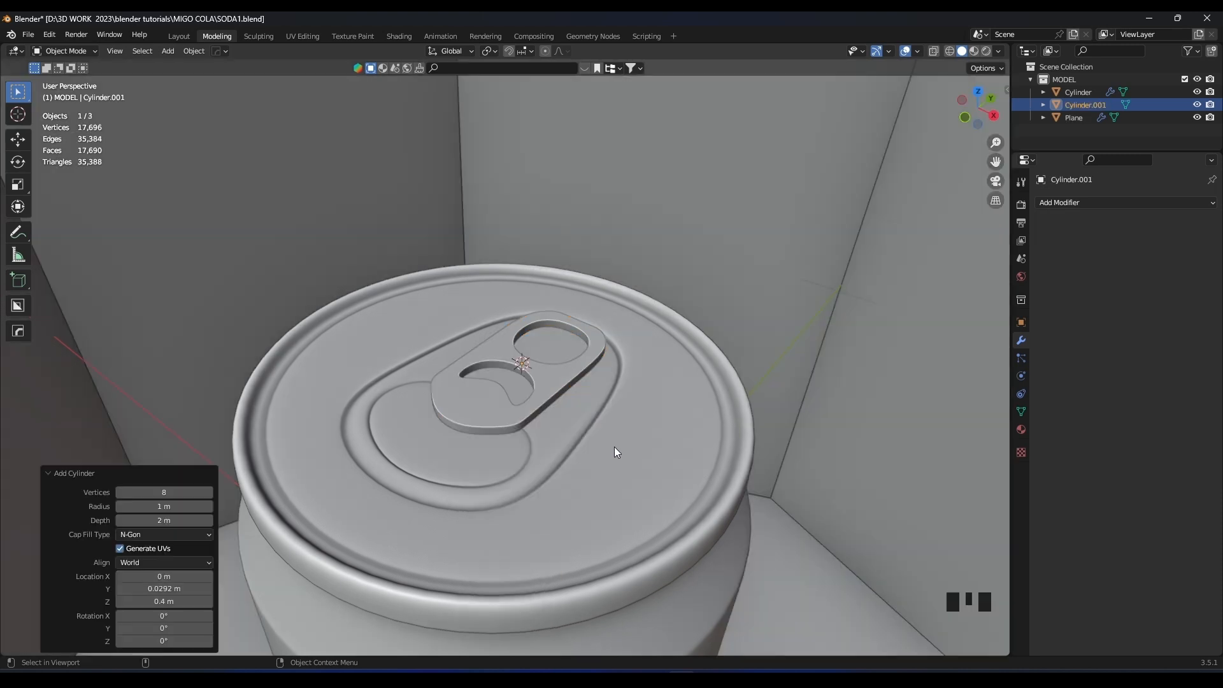
click(174, 484)
text(64)
key(Return)
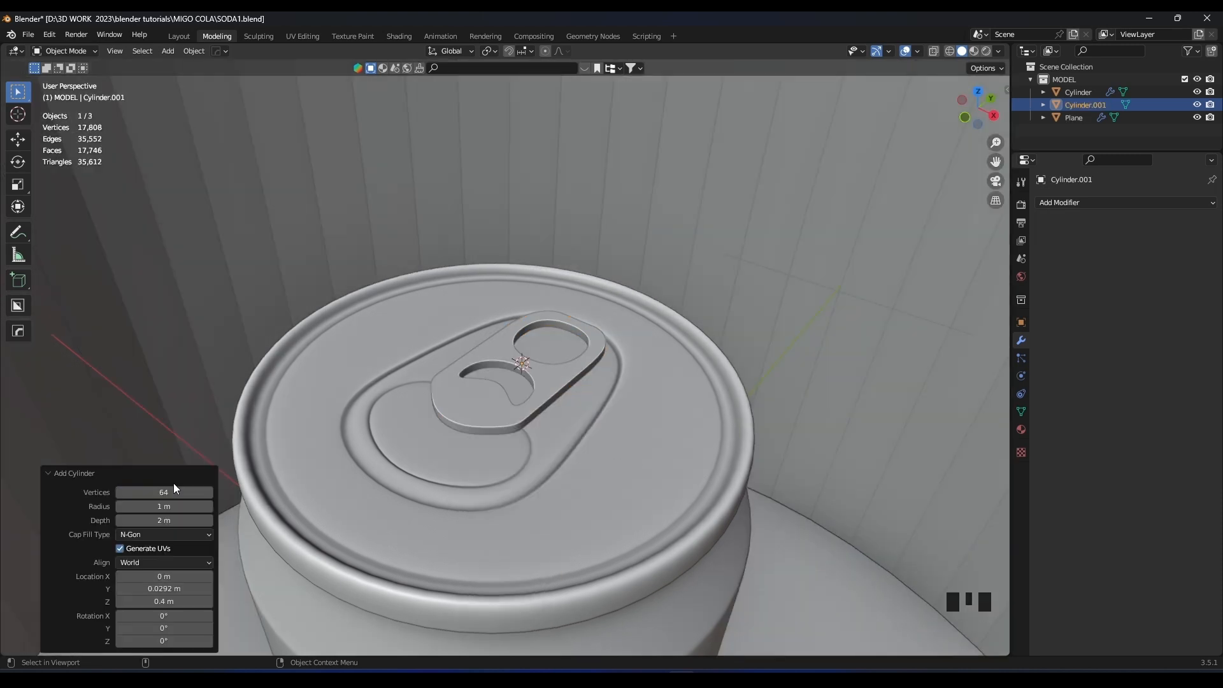
Scale the trial 64-vertex cylinder down to rivet size over the tab, and delete it.
key(s)
click(511, 378)
key(s)
click(600, 365)
scroll(602, 319, up, 6)
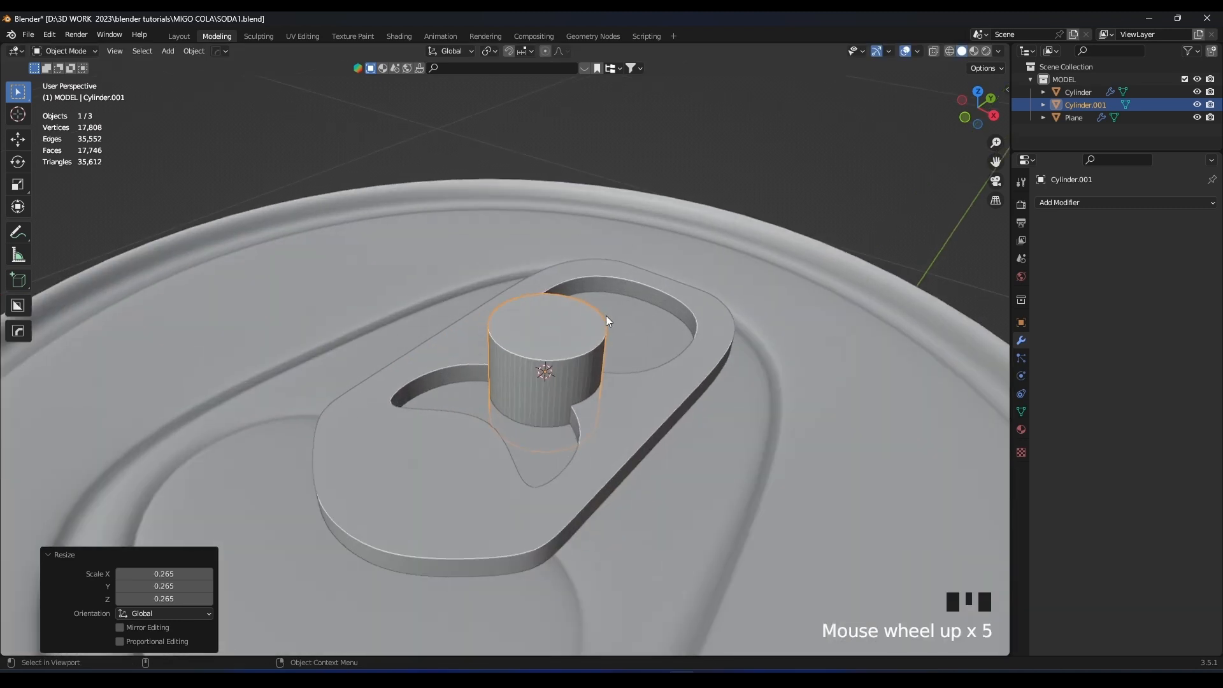
key(s)
middle_click(649, 325)
click(613, 349)
key(s)
click(691, 339)
key(x)
Add a cylinder with 8 vertices at the 3D cursor and scale it down toward rivet size.
scroll(682, 346, down, 5)
key(shift+a)
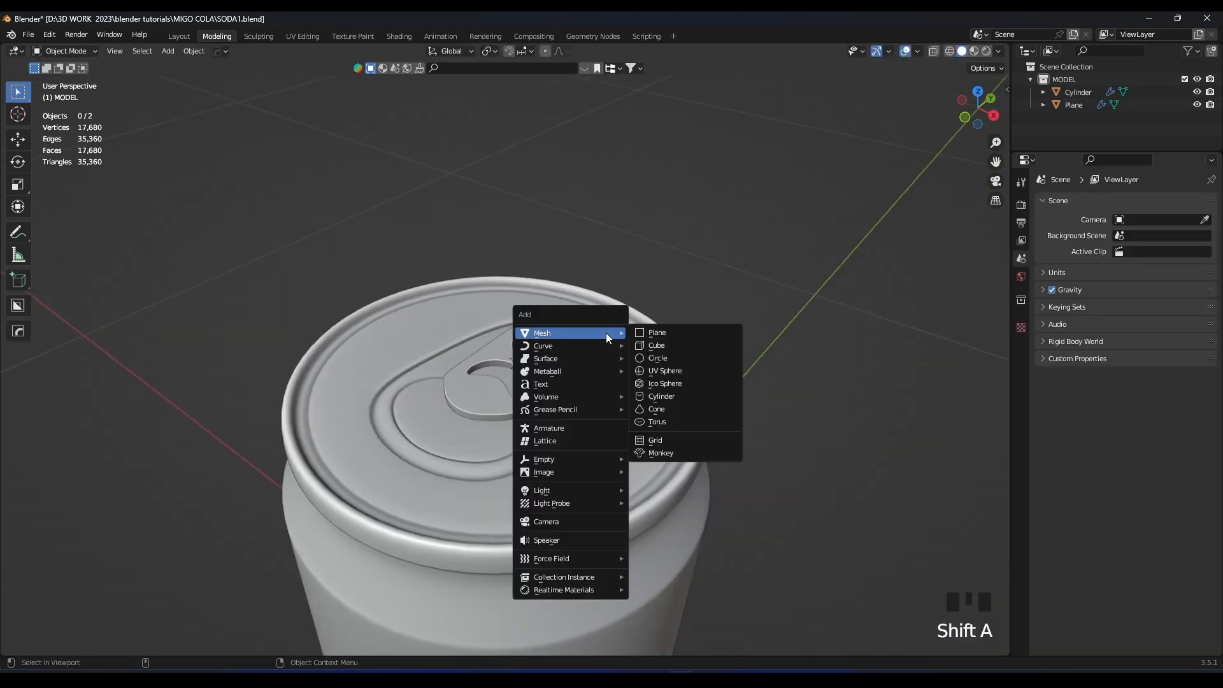
click(643, 394)
click(165, 490)
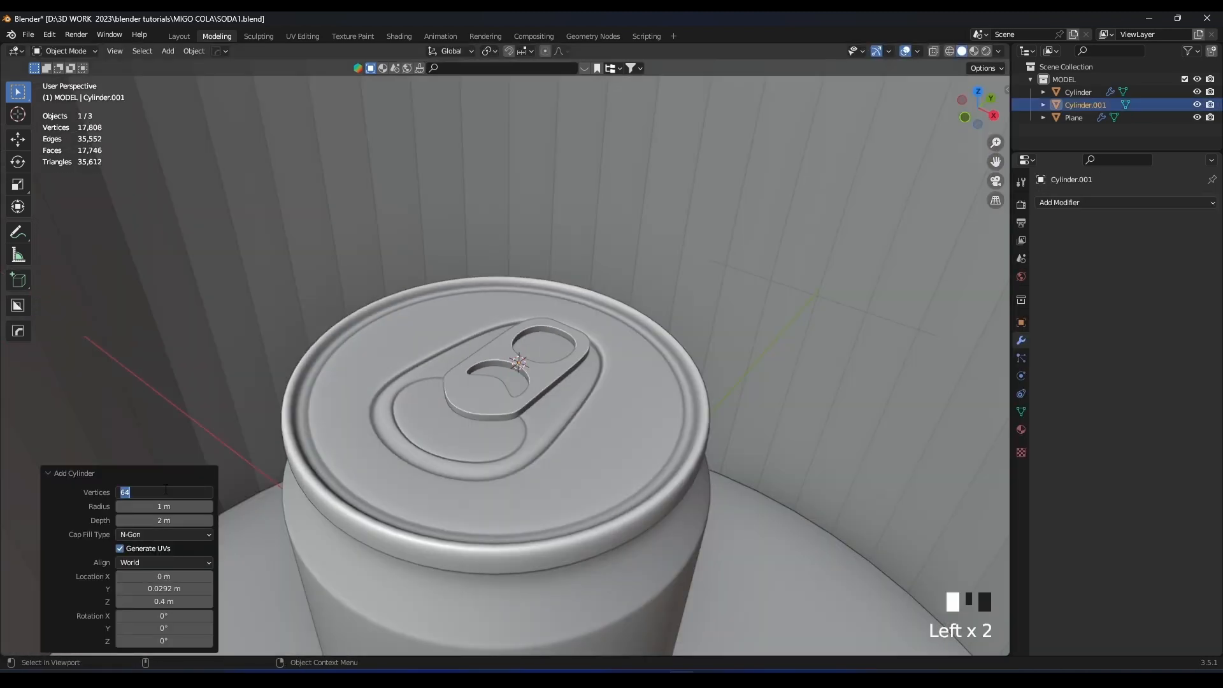
key(Return)
key(s)
click(598, 333)
Move the cylinder -0.042726 m along Y toward the lower window and scale it down further.
key(g)
key(s)
click(522, 386)
key(s)
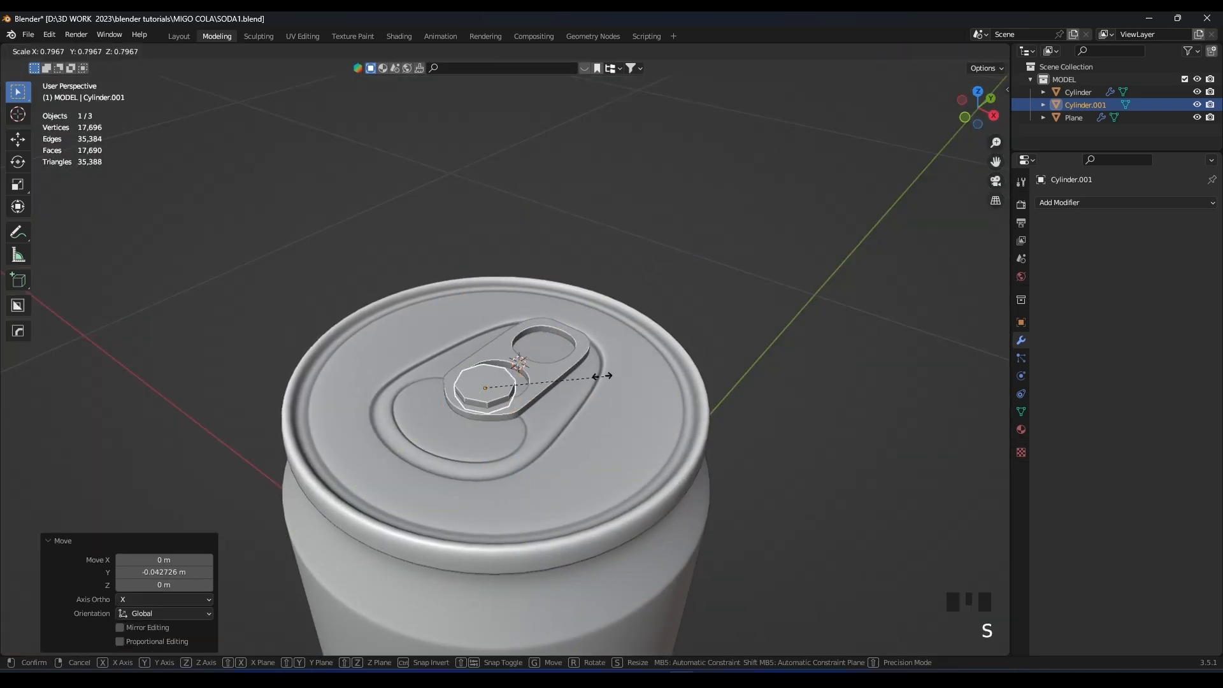
click(533, 388)
Fine-tune the cylinder's position along Y from above, centring it on the lower window's bottom edge.
key(KP_7)
key(KP_Decimal)
scroll(594, 318, down, 6)
key(g)
key(y)
click(592, 253)
Flatten the cylinder along Z and adjust its vertical position in the tab.
middle_drag(595, 254, 448, 239)
key(s)
key(z)
click(632, 207)
key(g)
key(z)
click(604, 246)
Refine the cylinder's thickness and height along Z so it protrudes slightly above the tab like a rivet.
key(g)
key(z)
middle_drag(537, 254, 574, 326)
click(576, 289)
key(s)
key(z)
click(598, 272)
key(g)
key(z)
click(563, 279)
Connect opposite vertices of the cylinder's top face with two crossing edges to split it into four faces.
scroll(575, 326, up, 2)
key(Tab)
key(1)
middle_drag(484, 441, 540, 380)
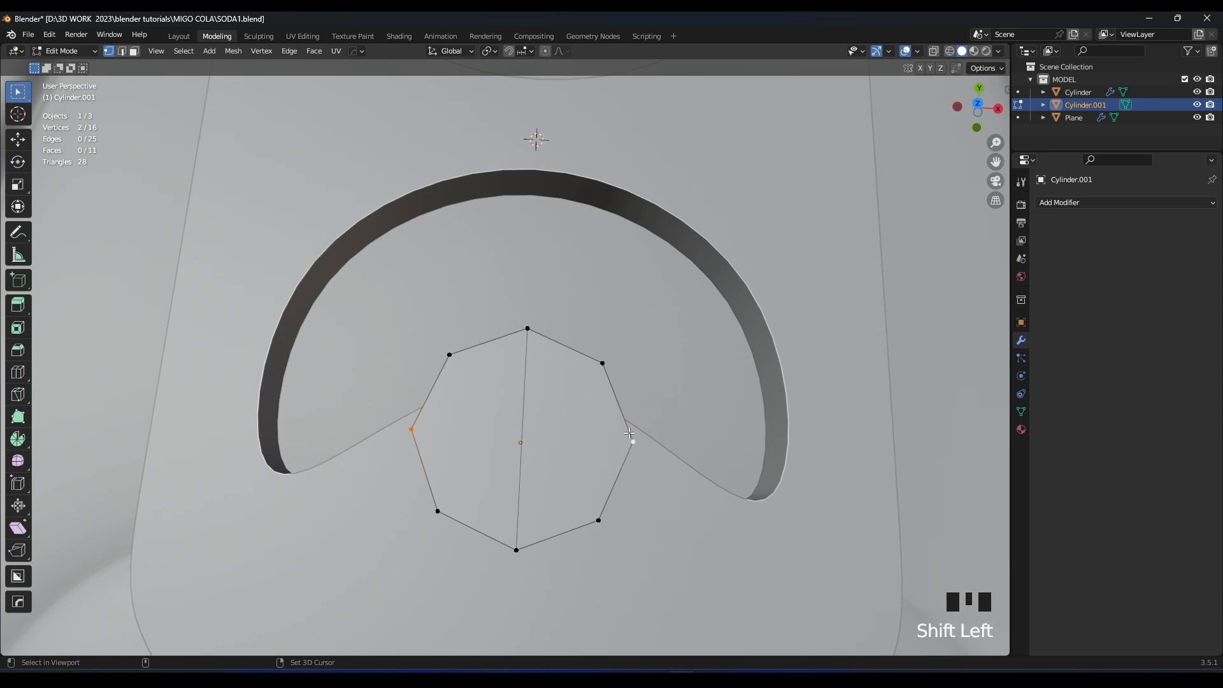
Extrude the rivet's four top faces and scale them inward to about 0.79.
key(3)
click(576, 407)
shift+click(484, 402)
shift+click(468, 472)
shift+click(560, 484)
key(e)
key(s)
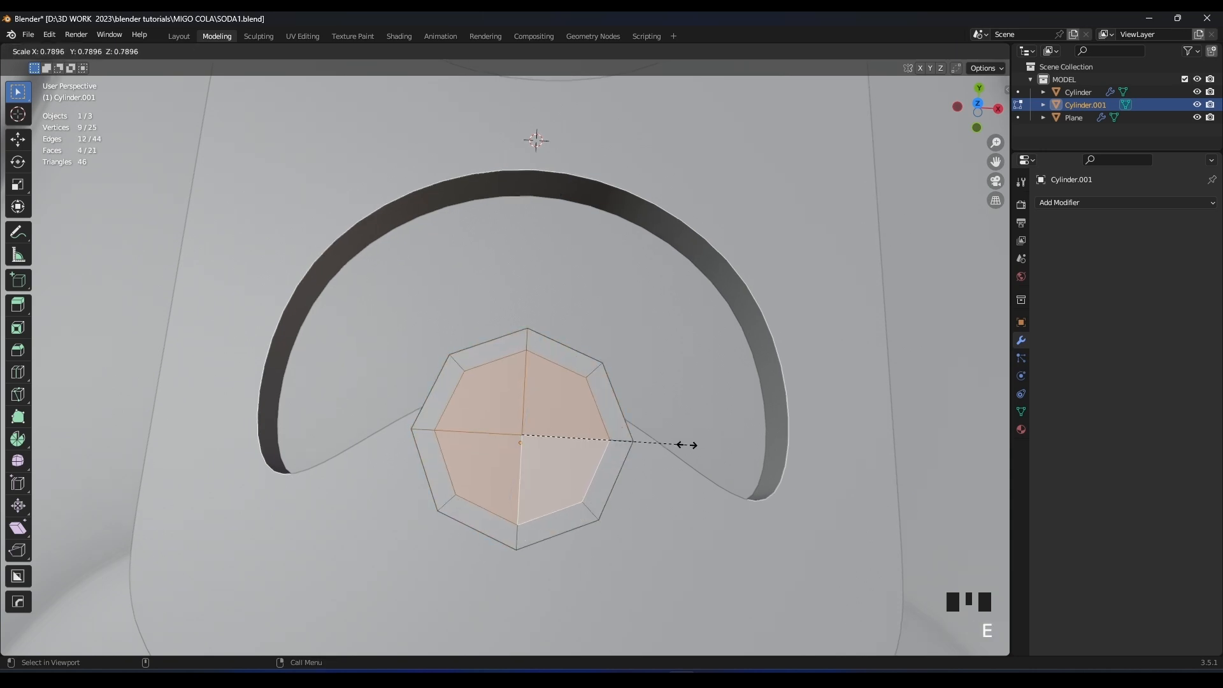
click(688, 445)
Raise the rivet's inset top faces 0.001545 m along Z to form a sloped rim.
middle_drag(688, 445, 625, 365)
key(g)
key(z)
click(623, 355)
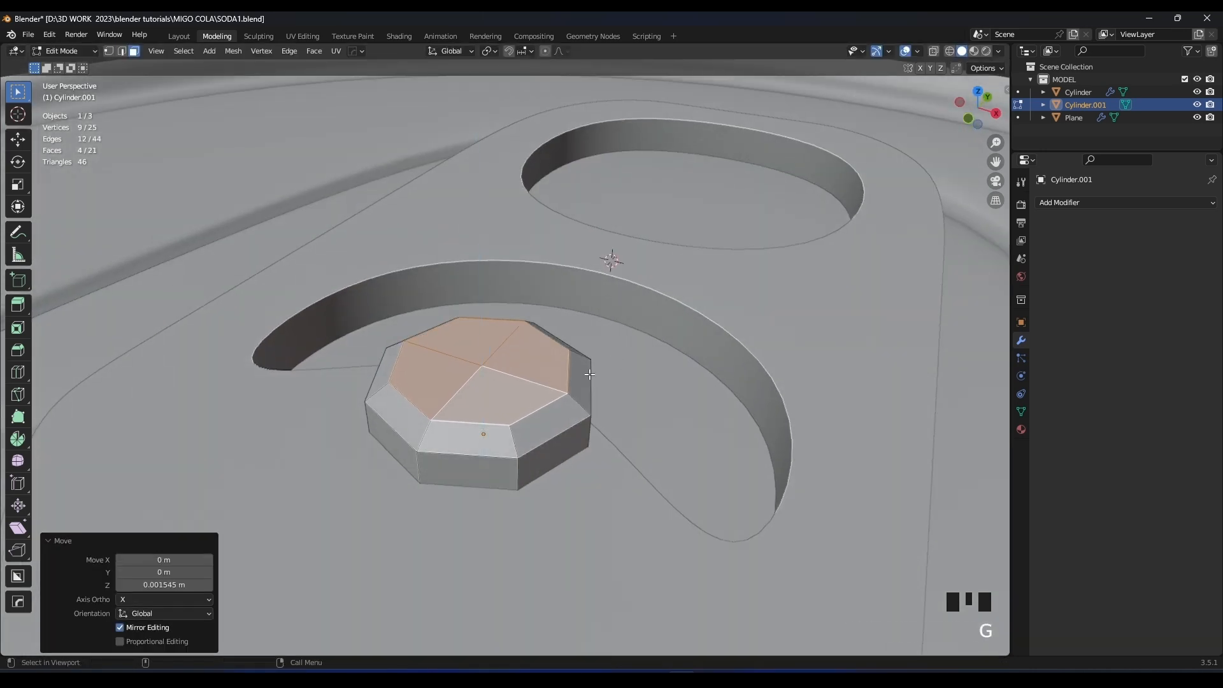
Add two loop cuts around the rivet's sloped rim, sliding the second to factor 0.633, and leave mesh editing.
key(ctrl+r)
click(576, 372)
click(571, 385)
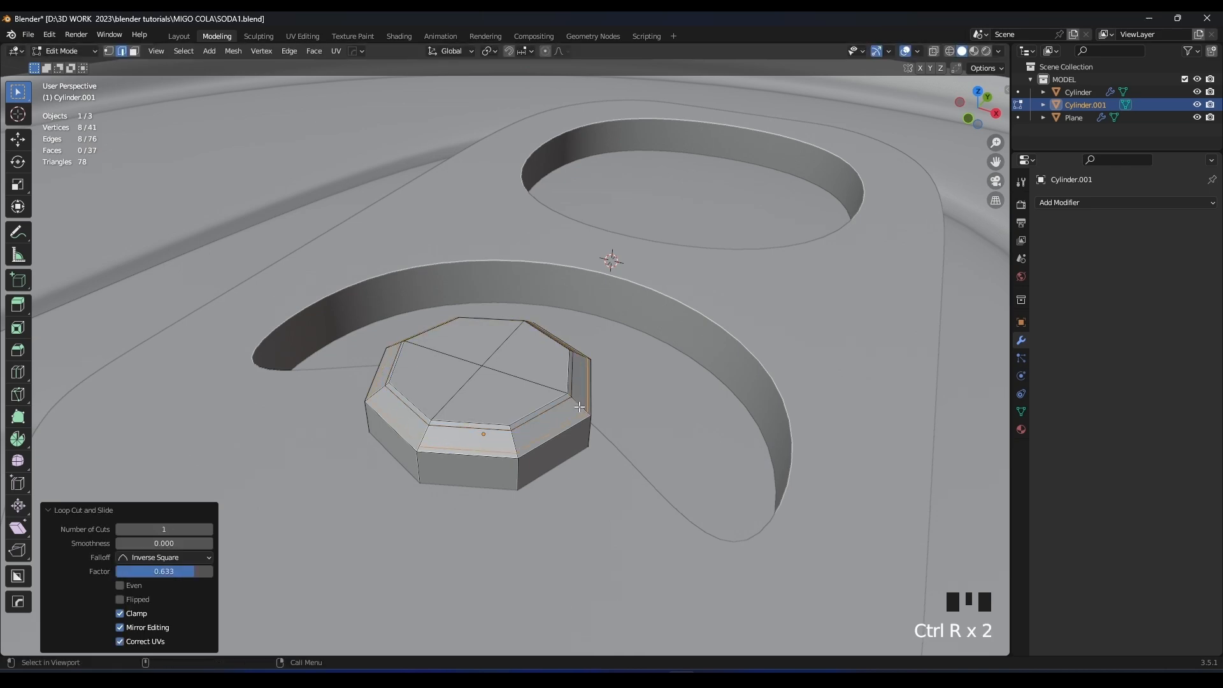
middle_drag(579, 406, 573, 376)
key(Tab)
Mirror the rivet across Z with bisect, and apply the mirror modifier.
key(alt+x)
click(479, 342)
middle_drag(525, 322, 544, 230)
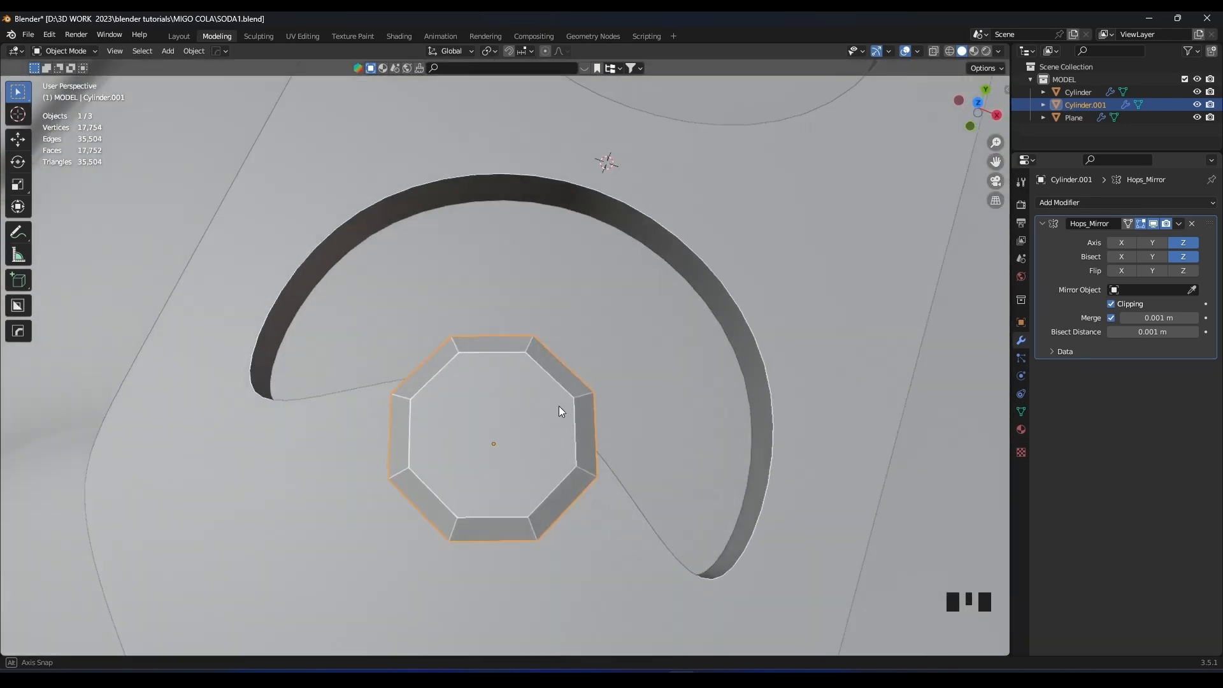
click(1072, 254)
key(ctrl+a)
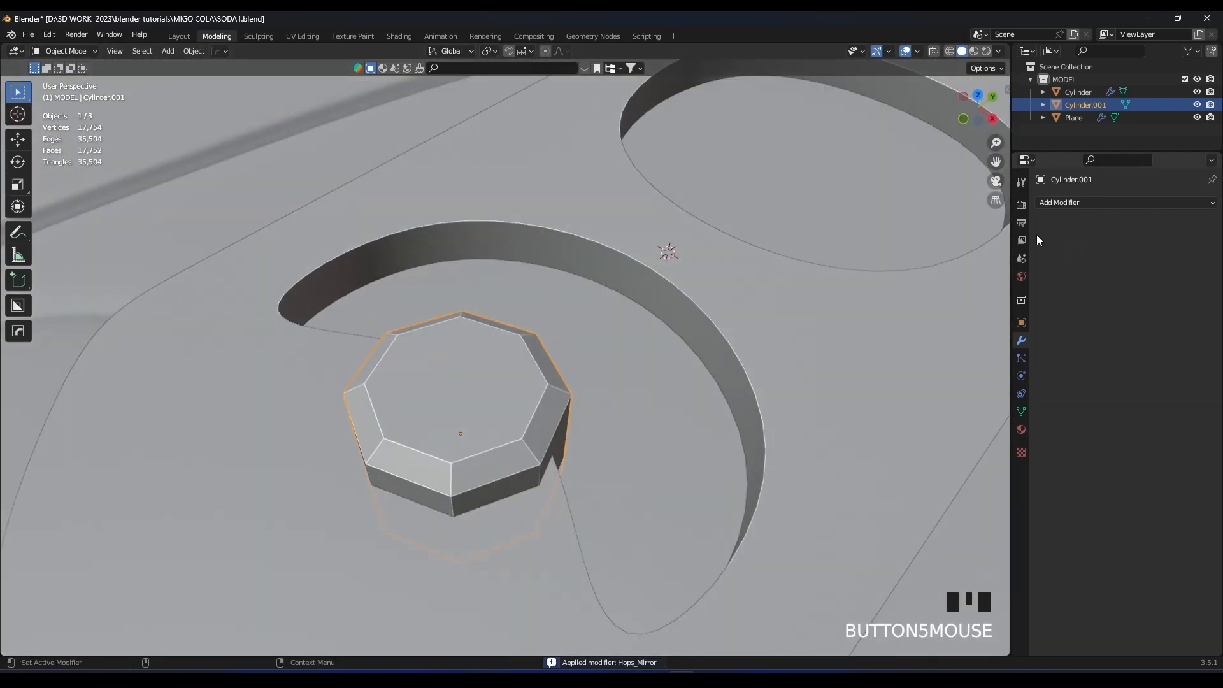
Add a Subdivision modifier with viewport and render levels 3 to the rivet, and shade it auto smooth.
click(1060, 203)
click(968, 435)
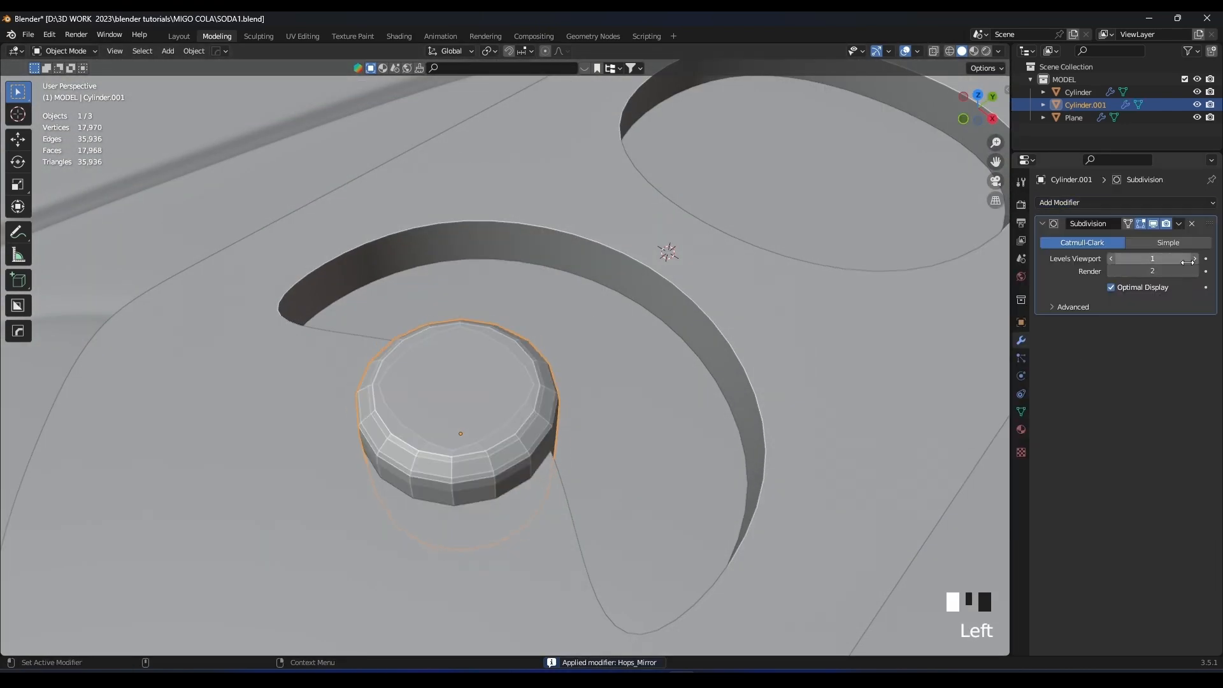
click(1194, 259)
click(1195, 272)
click(1195, 259)
right_click(403, 431)
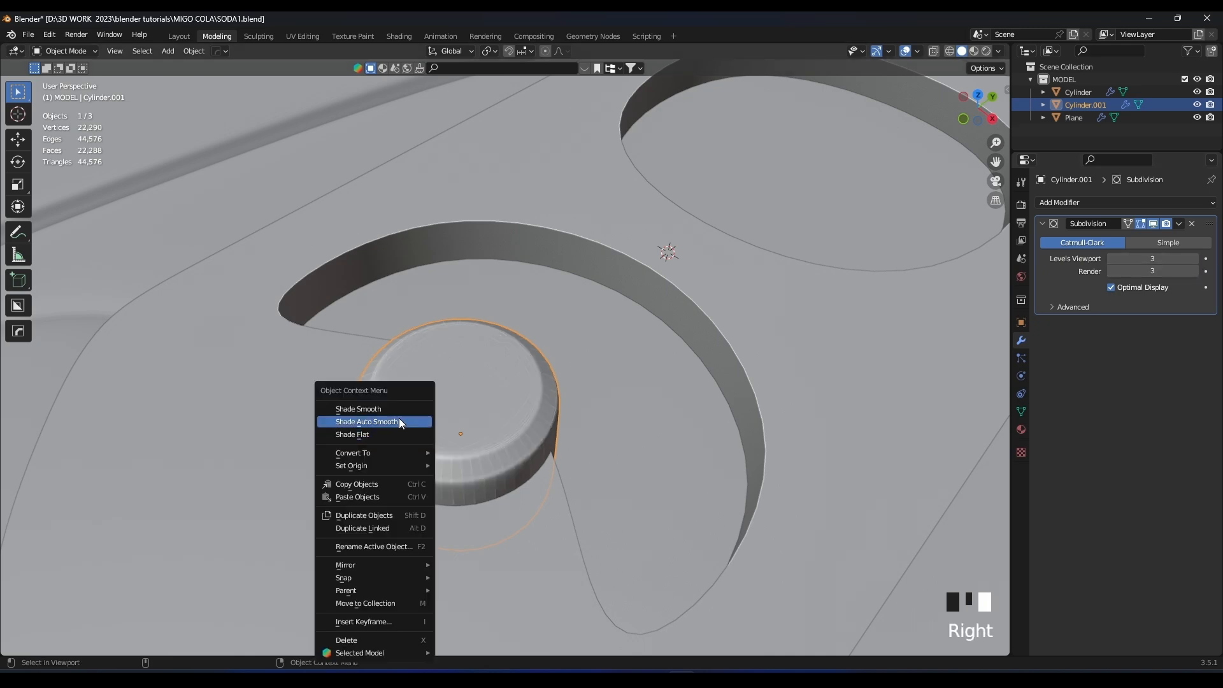
click(400, 423)
mouse_move(499, 406)
middle_down()
mouse_move(287, 365)
mouse_move(523, 420)
mouse_move(486, 405)
middle_up()
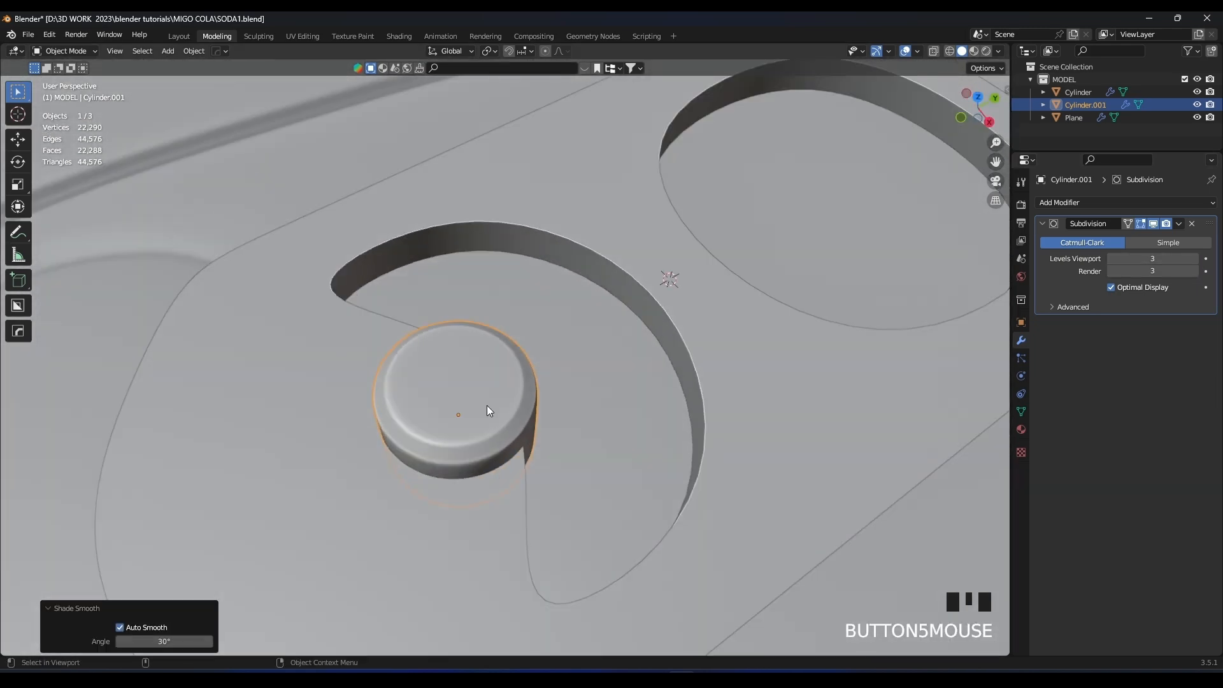
Scale the rivet to 0.810 along Z and enlarge it slightly overall.
scroll(487, 405, down, 8)
scroll(596, 363, up, 3)
middle_drag(596, 363, 556, 361)
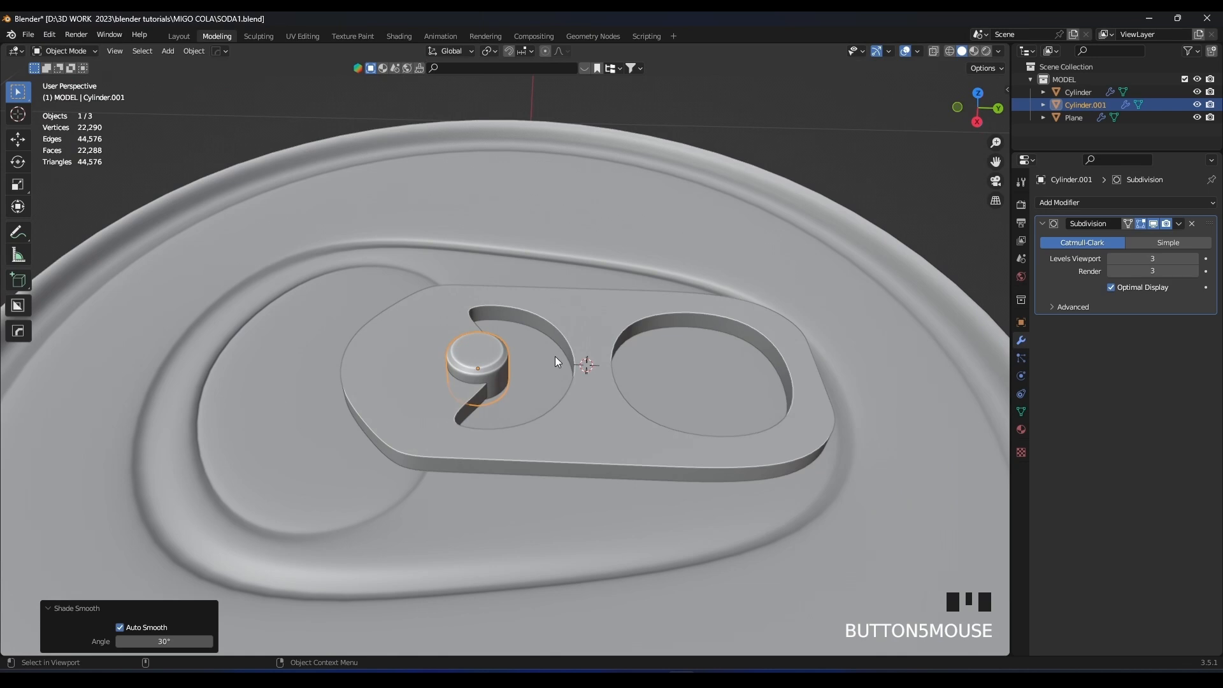
key(s)
key(s)
click(625, 370)
key(s)
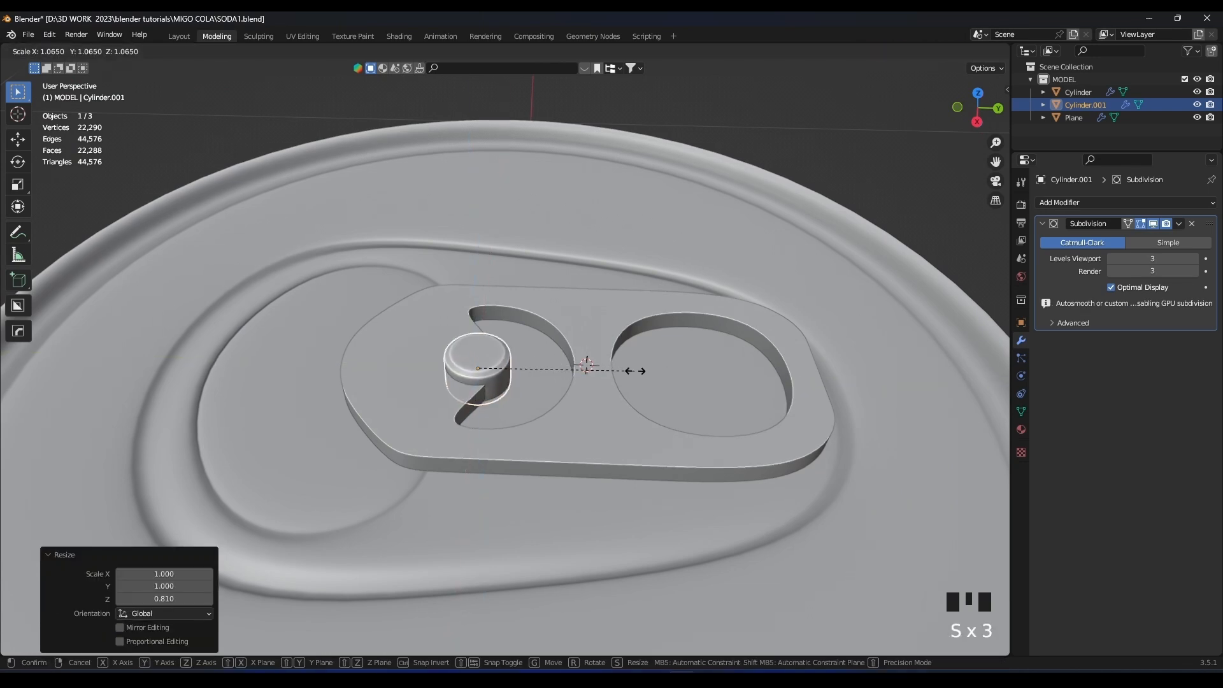
middle_drag(671, 370, 754, 323)
scroll(754, 322, down, 3)
click(754, 293)
Reorder the pull tab's modifiers so that Solidify comes before Subdivision.
mouse_move(604, 377)
middle_down()
mouse_move(739, 384)
mouse_move(615, 357)
mouse_move(605, 398)
middle_up()
scroll(615, 356, up, 4)
shift+middle_drag(605, 399, 546, 389)
click(545, 389)
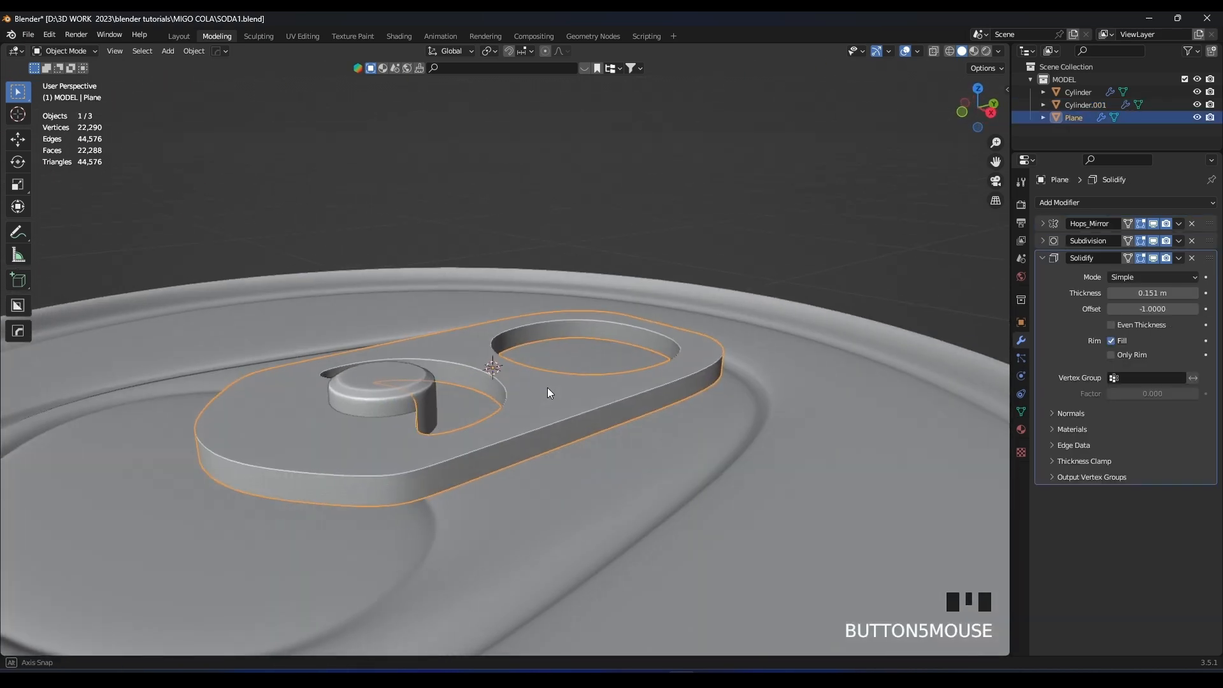
click(1042, 257)
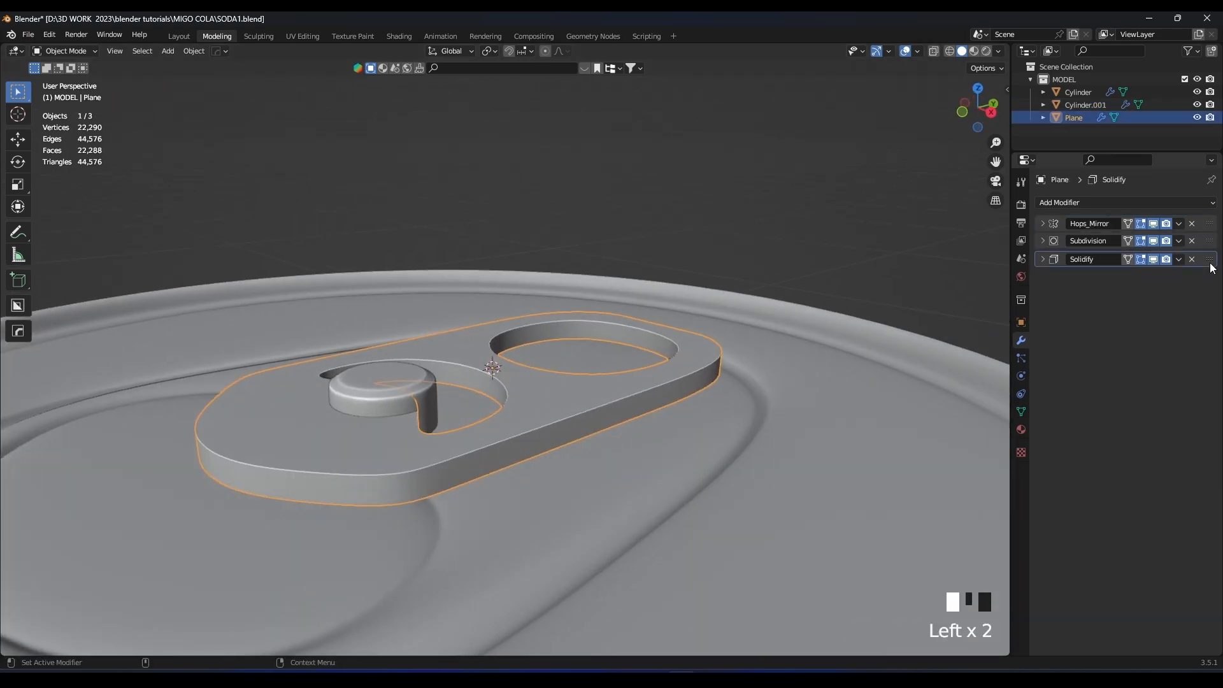
drag(1207, 238, 1206, 240)
Apply the pull tab's Mirror and Solidify modifiers, leaving only Subdivision live.
middle_drag(519, 347, 579, 382)
scroll(579, 382, down, 5)
click(589, 275)
middle_drag(589, 274, 535, 301)
scroll(425, 322, up, 4)
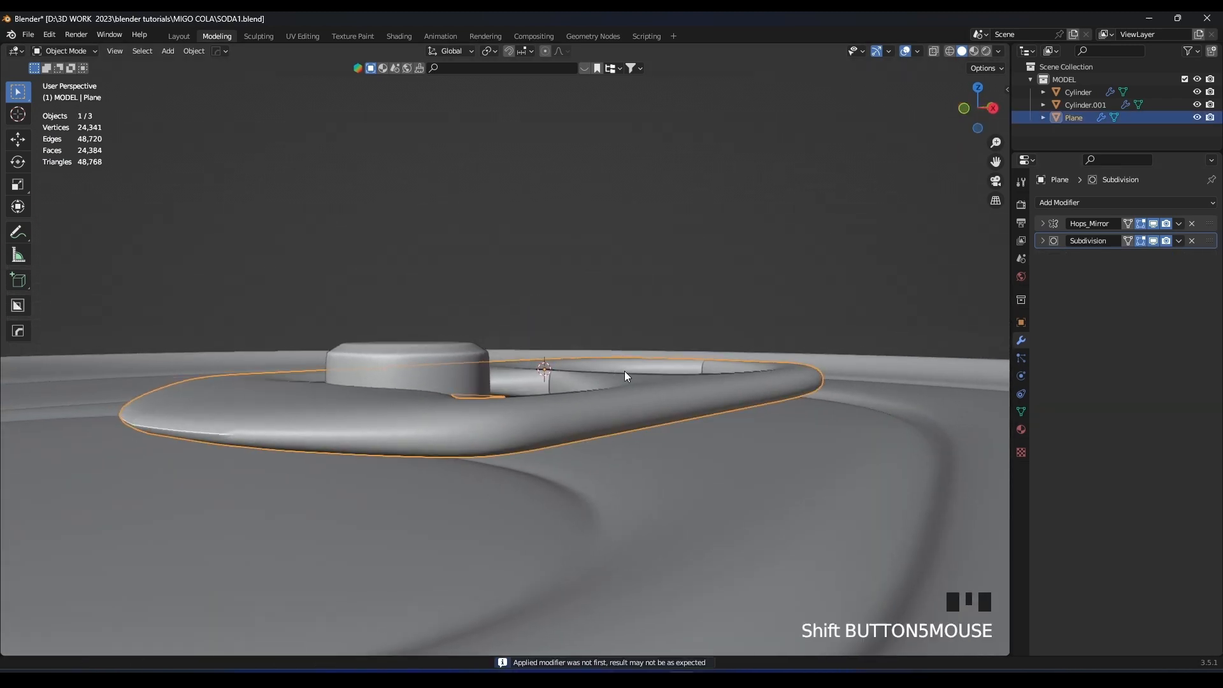
middle_drag(621, 366, 680, 405)
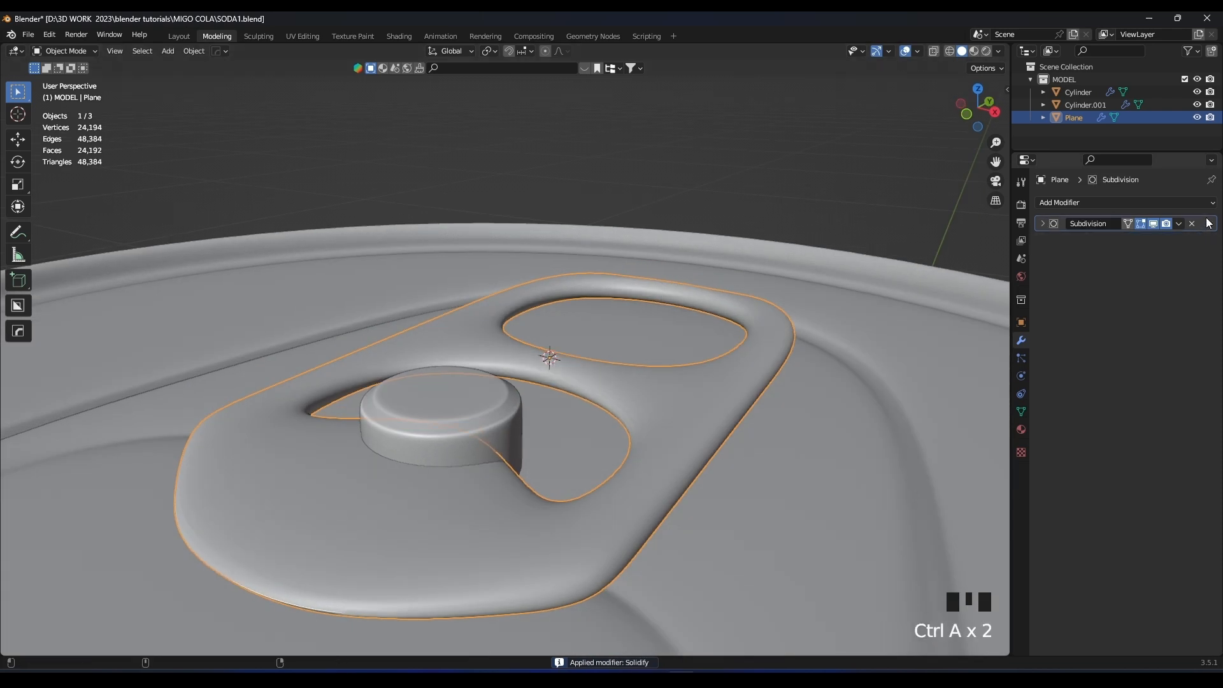
Add a loop cut around the middle of the pull tab's outer side wall and leave mesh editing.
key(Tab)
middle_drag(611, 357, 644, 435)
click(328, 471)
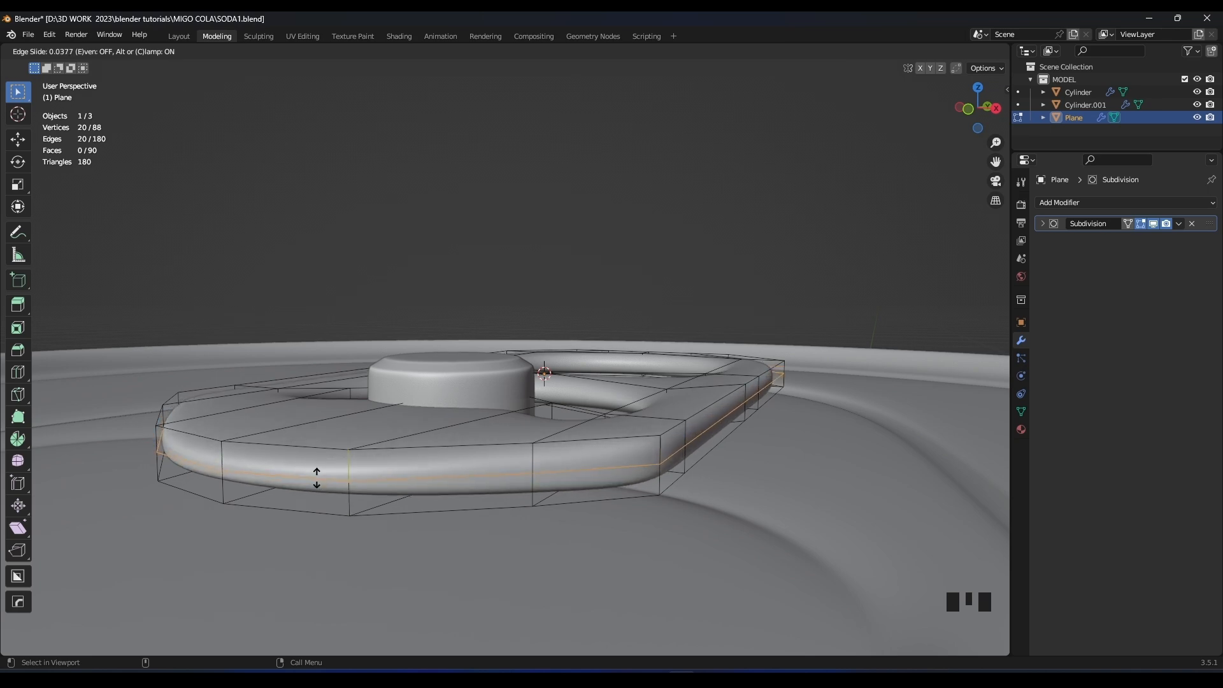
click(317, 479)
key(Tab)
Inspect the smoothed pull tab and rivet on the lid from several angles.
scroll(444, 415, down, 2)
middle_drag(408, 344, 496, 476)
scroll(458, 495, up, 2)
scroll(496, 476, down, 4)
key(Tab)
scroll(563, 442, down, 4)
key(Tab)
click(761, 330)
middle_drag(762, 330, 591, 331)
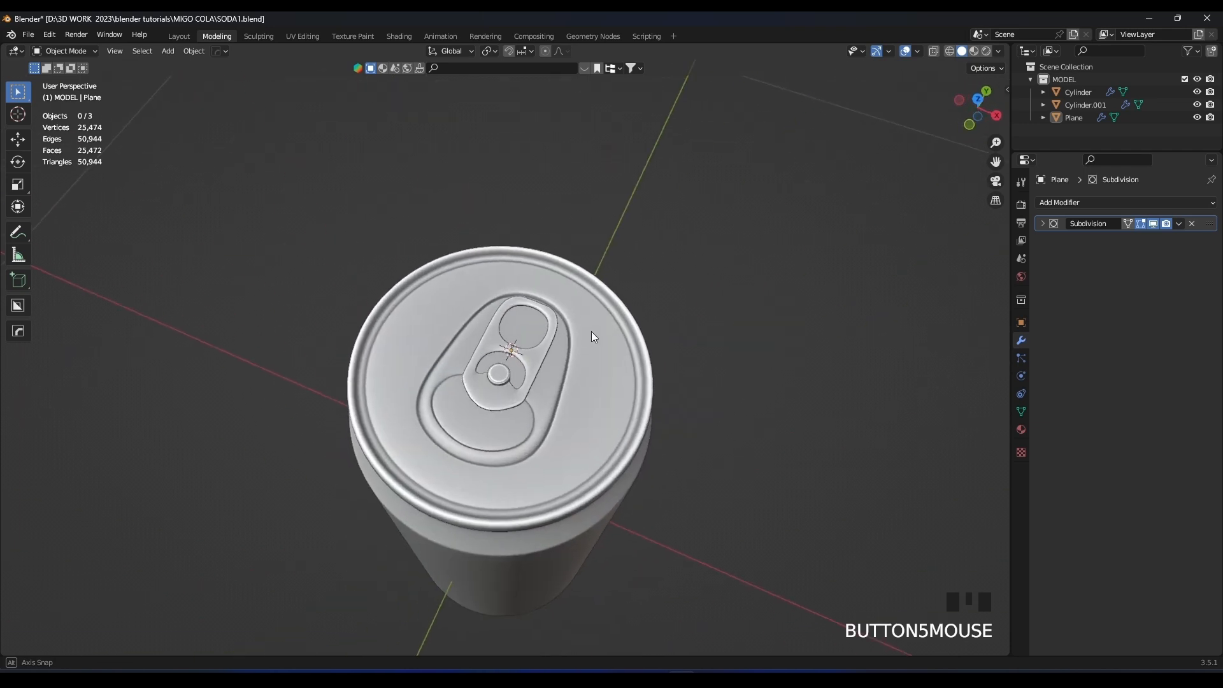
Scale the vertices along the pull tab's top outer edge inward along X to narrow the top.
scroll(605, 277, up, 3)
click(563, 357)
key(KP_7)
key(KP_Decimal)
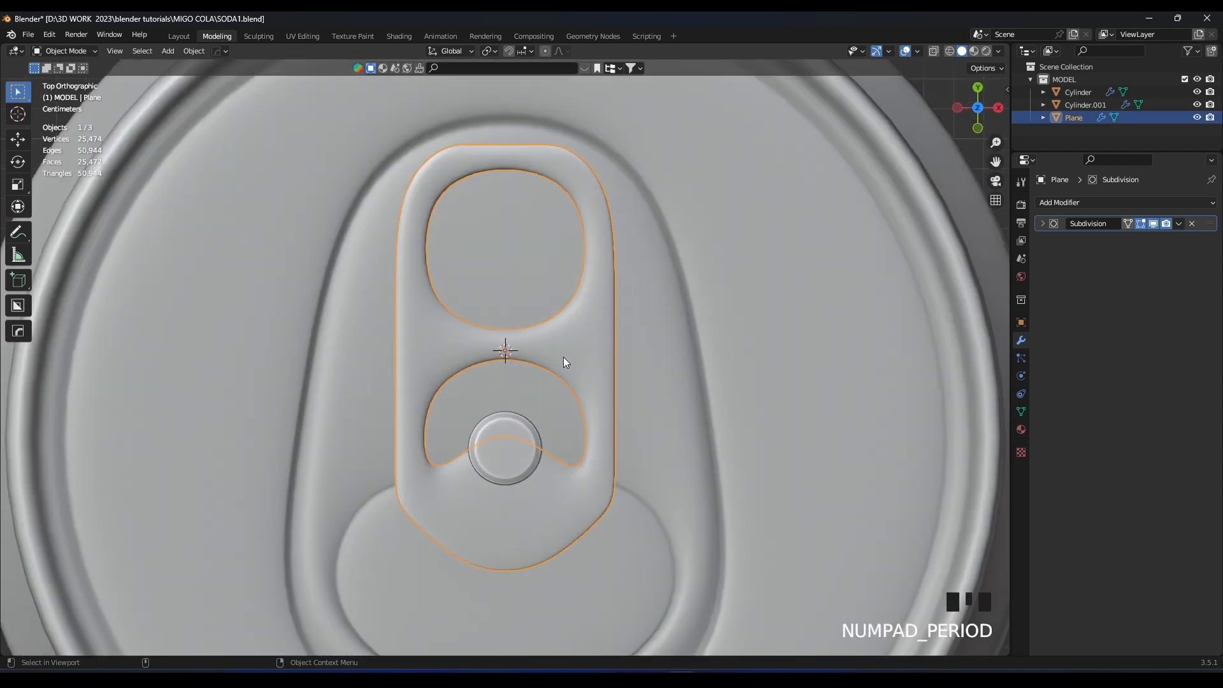
key(Tab)
key(z)
shift+middle_drag(589, 330, 581, 372)
mouse_move(591, 302)
mouse_down()
mouse_move(552, 322)
mouse_move(368, 353)
mouse_up()
key(z)
key(z)
click(693, 336)
key(s)
key(x)
click(662, 336)
Narrow the pull tab's upper window by scaling its surrounding vertices inward along X to 0.855.
shift+middle_drag(656, 338, 658, 290)
key(z)
click(464, 332)
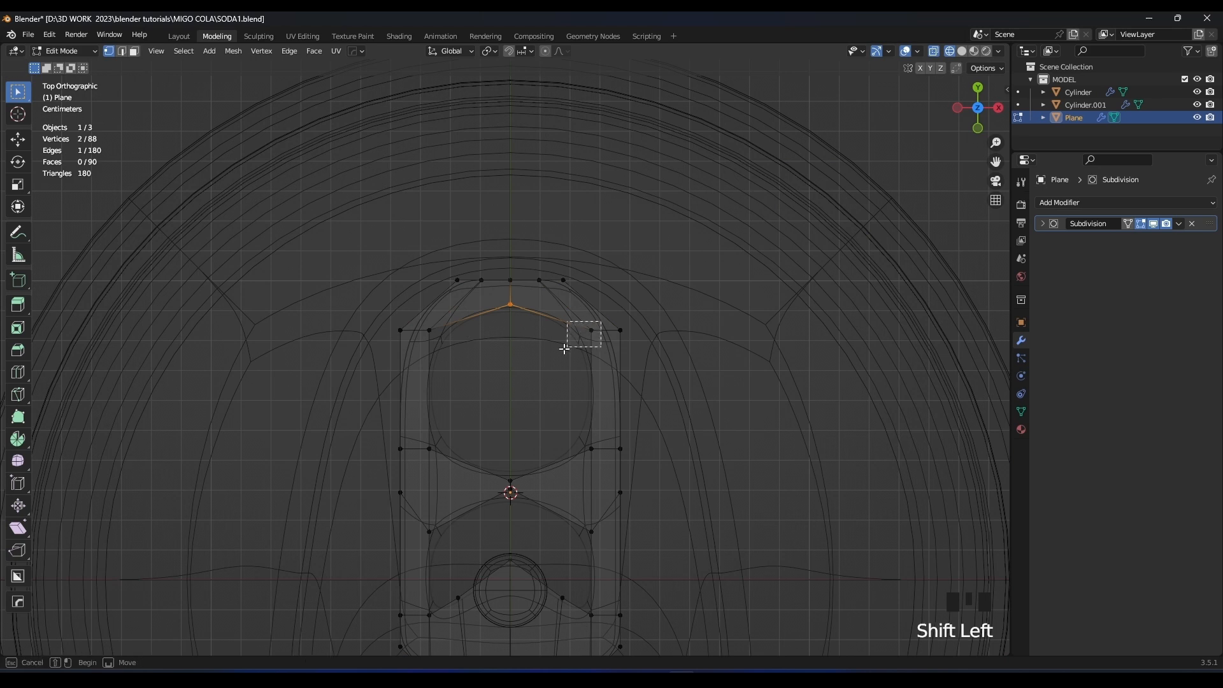
shift+drag(425, 340, 424, 341)
key(z)
key(z)
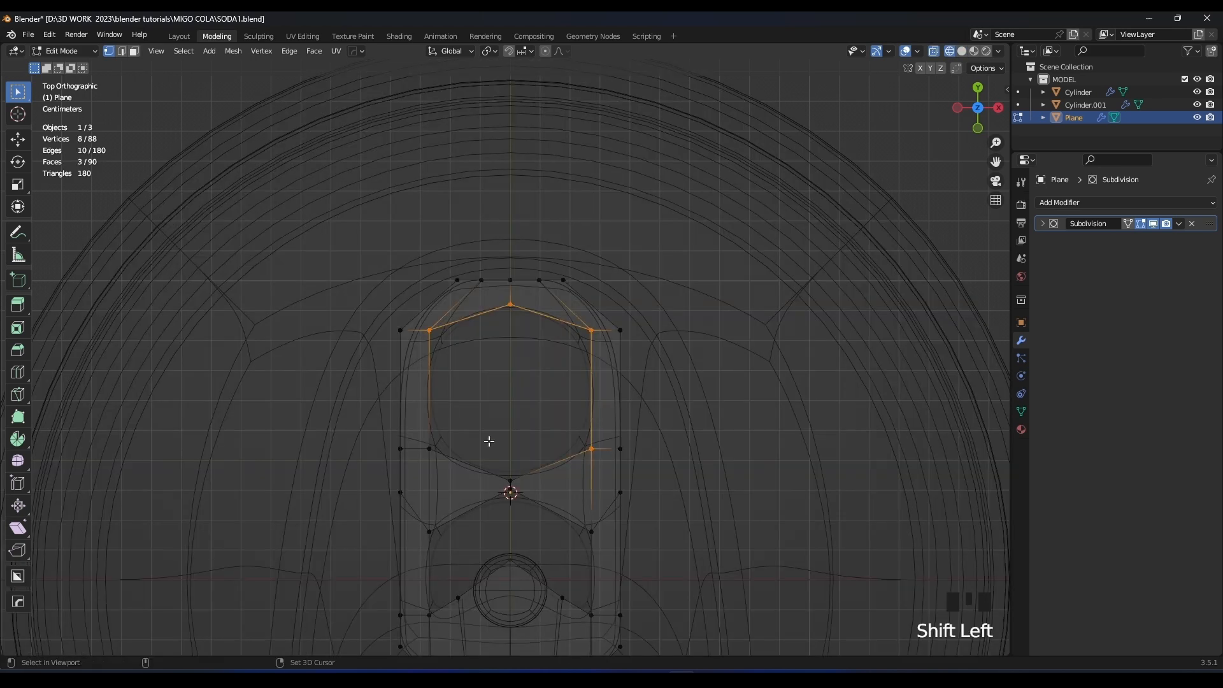
shift+click(532, 458)
key(z)
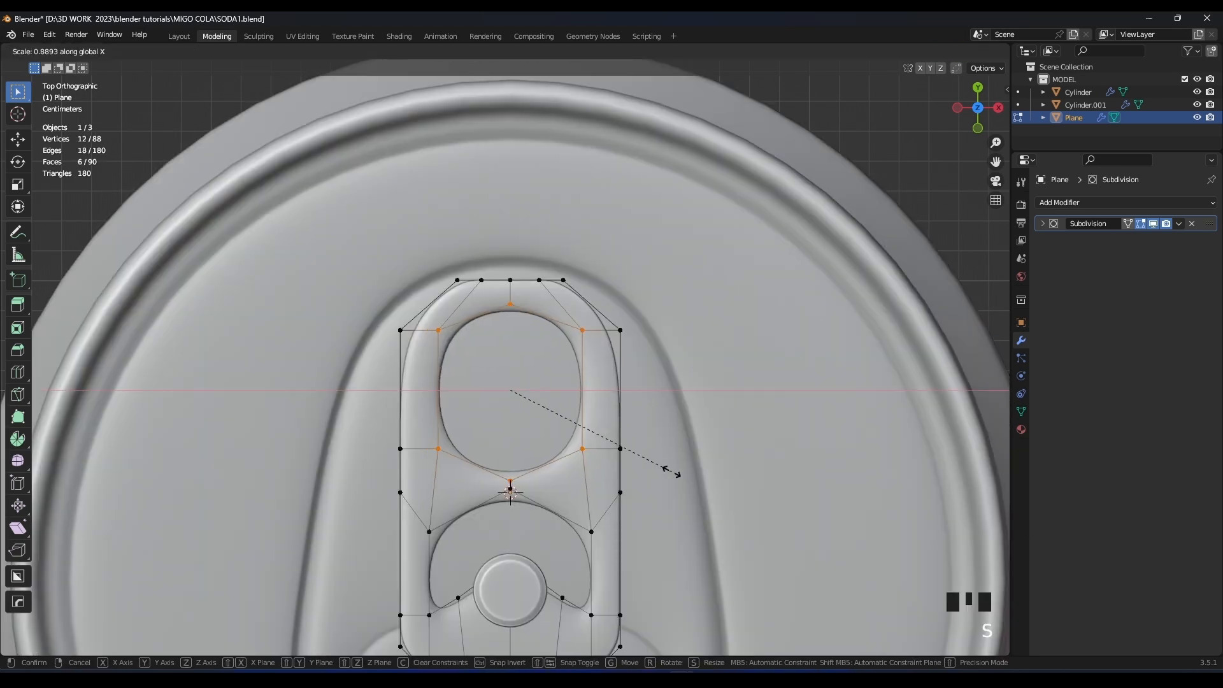
click(665, 471)
Narrow the pull tab's lower window by scaling its side vertices inward along X.
key(z)
click(620, 438)
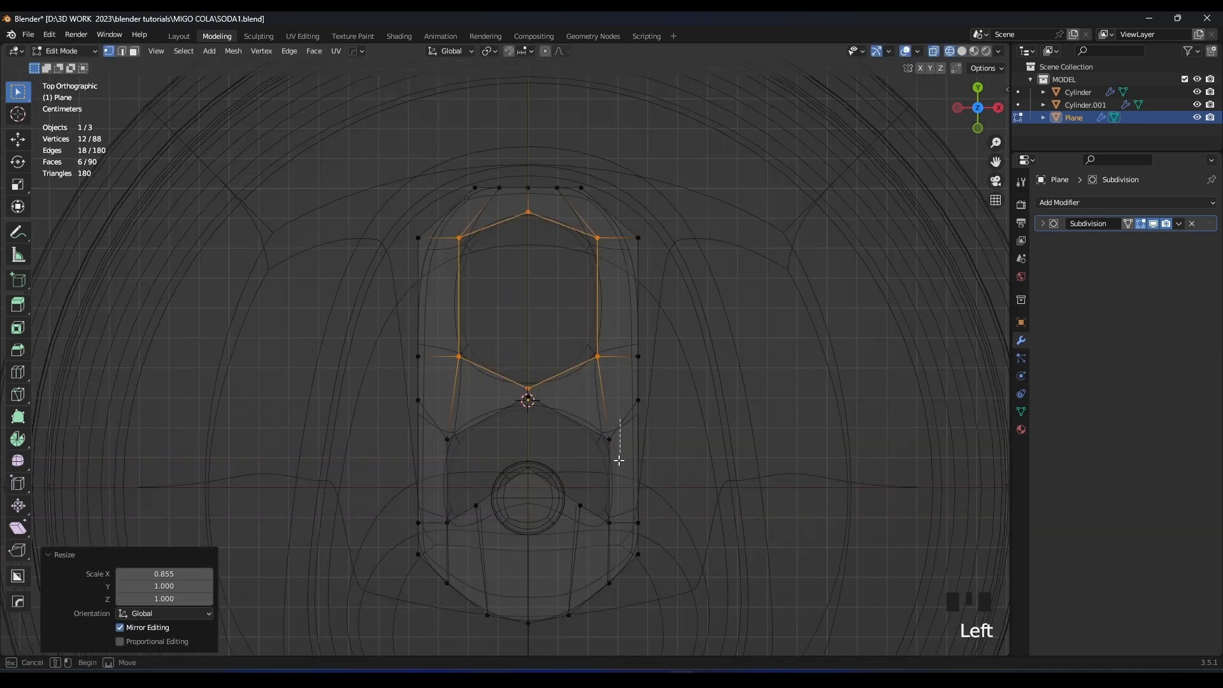
drag(575, 535, 574, 535)
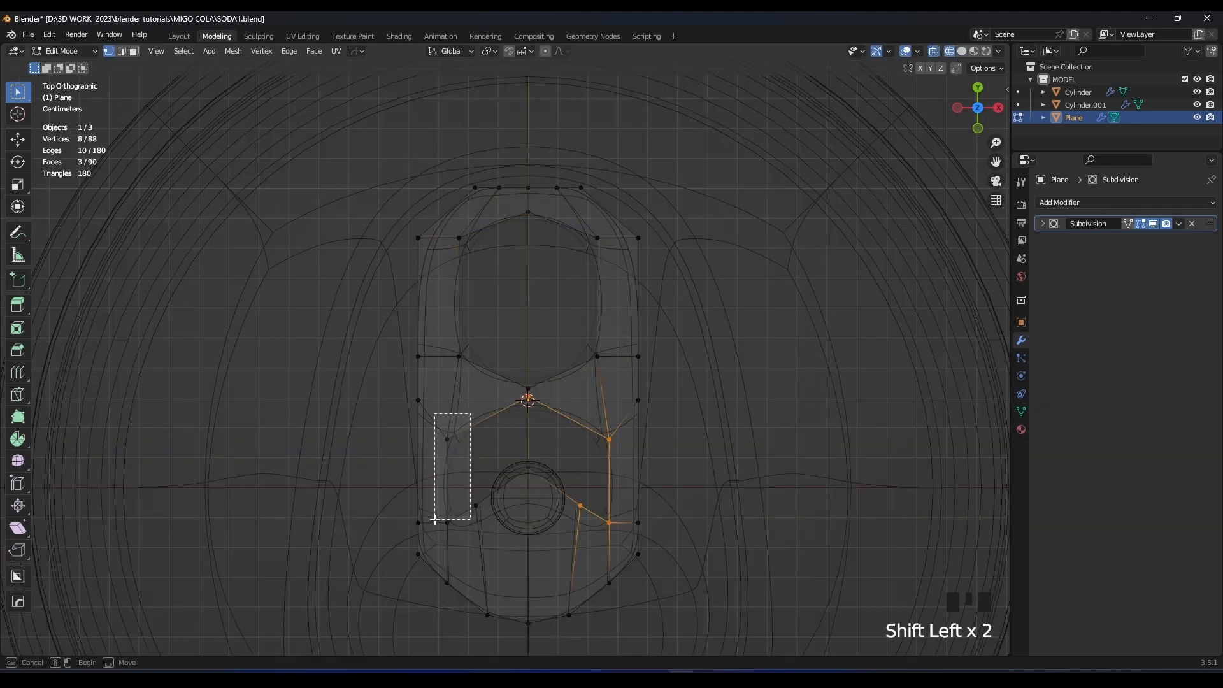
shift+drag(440, 532, 440, 533)
key(z)
key(s)
key(x)
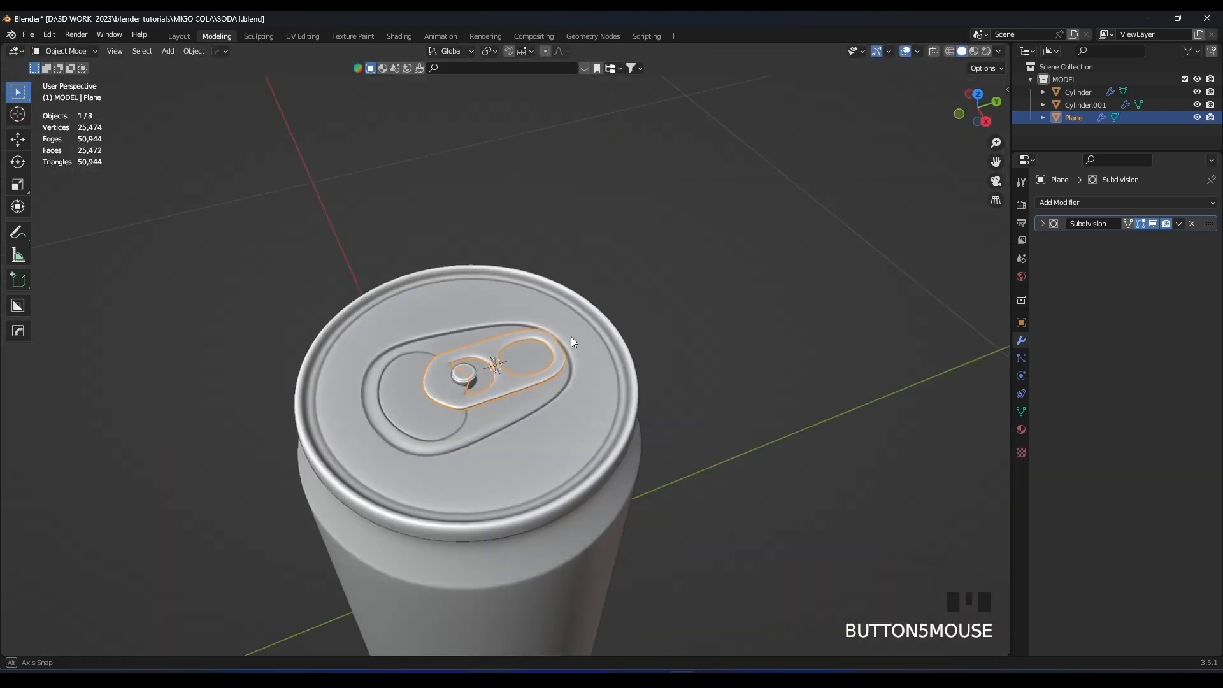
Select all vertices of the pull tab's underside and move them vertically to adjust its thickness.
middle_drag(571, 337, 571, 277)
scroll(567, 335, up, 4)
shift+middle_drag(568, 335, 532, 401)
key(Tab)
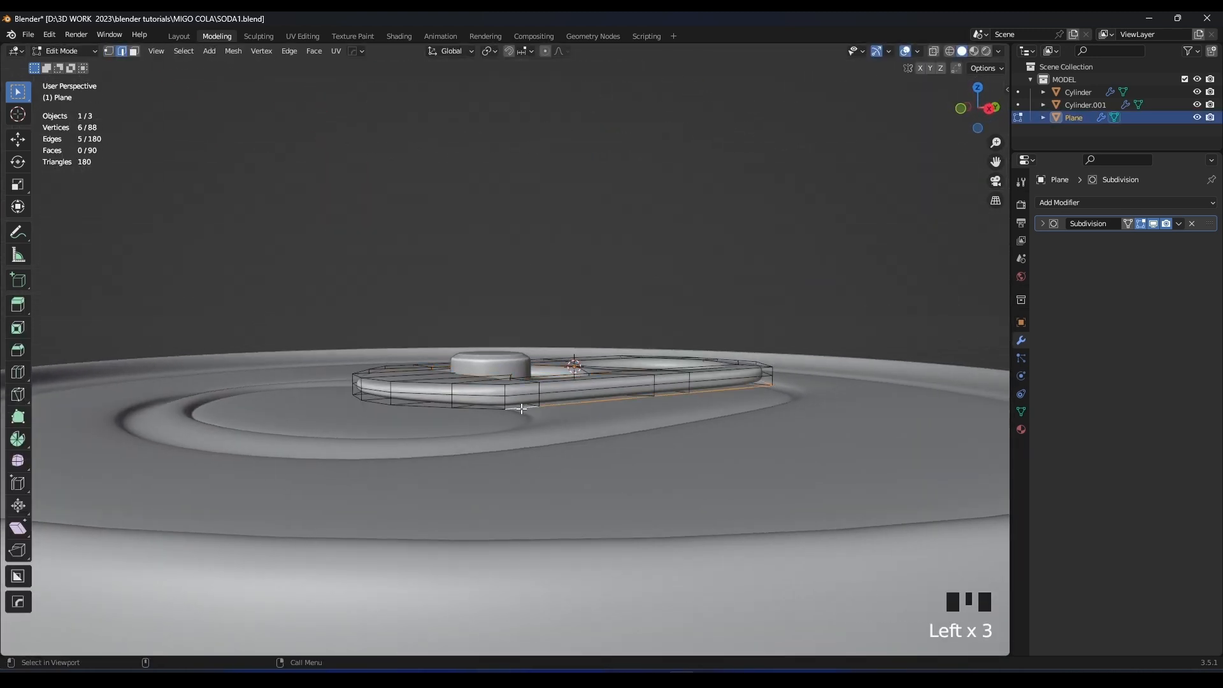
key(KP_1)
key(shift+z)
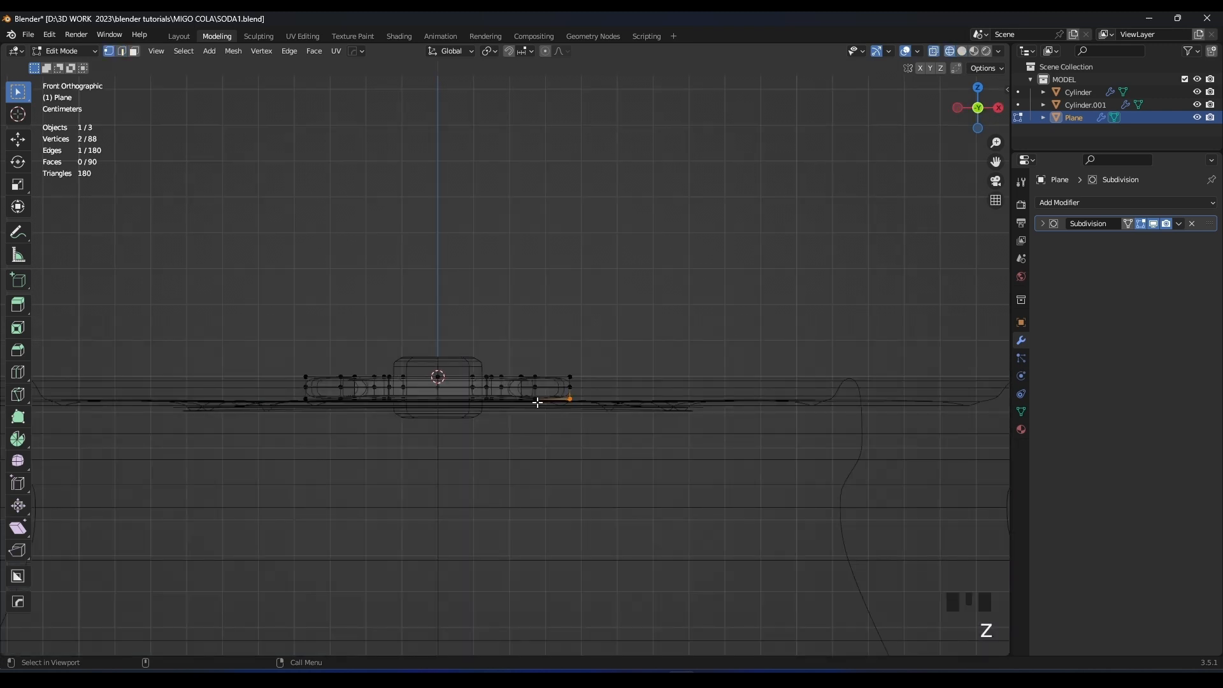
drag(211, 422, 210, 421)
key(shift+z)
mouse_move(778, 424)
middle_down()
mouse_move(484, 399)
mouse_move(418, 374)
mouse_move(606, 418)
mouse_move(584, 382)
mouse_move(723, 396)
mouse_move(626, 405)
middle_up()
key(g)
click(483, 401)
click(418, 370)
Leave mesh editing, inspect the pull tab on the can from several angles and save the file.
key(Tab)
scroll(606, 418, down, 3)
scroll(625, 406, up, 4)
middle_drag(485, 332, 521, 410)
click(434, 330)
click(447, 371)
scroll(466, 308, down, 5)
key(ctrl+s)
scroll(609, 328, down, 4)
click(610, 330)
scroll(598, 283, down, 2)
scroll(523, 290, up, 7)
click(521, 410)
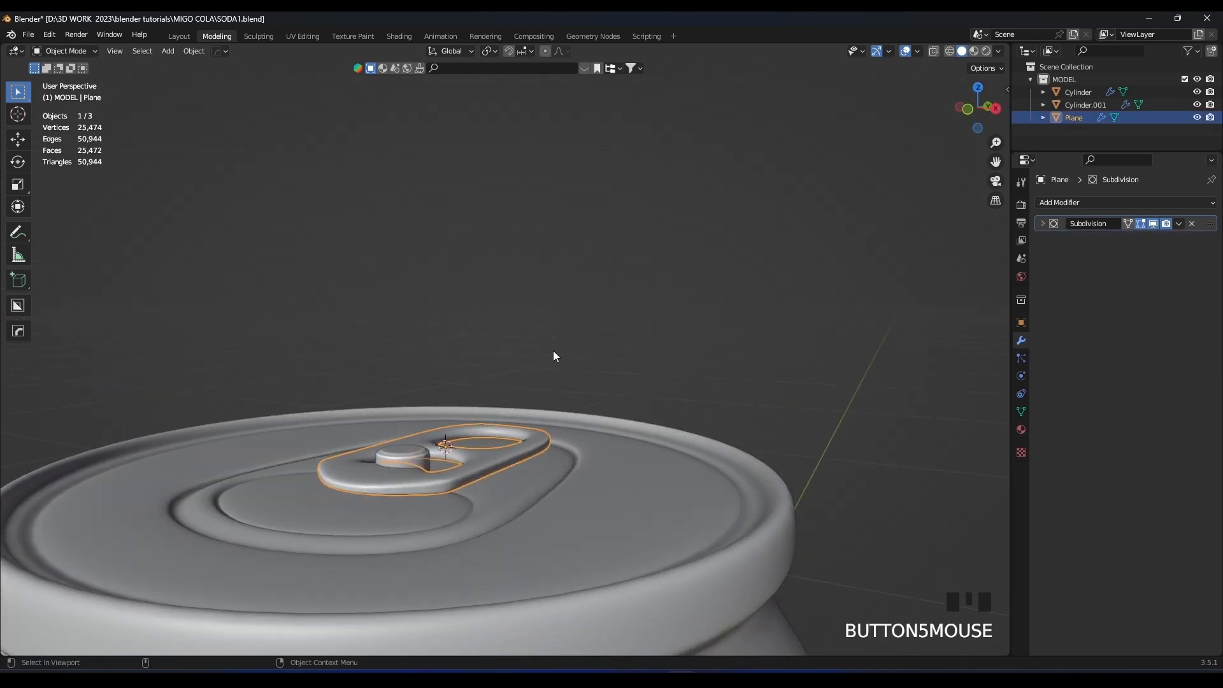
Raise the pull tab 0.00291 m, flatten it along Z, and lower it 0.001935 m onto the lid.
click(610, 308)
key(g)
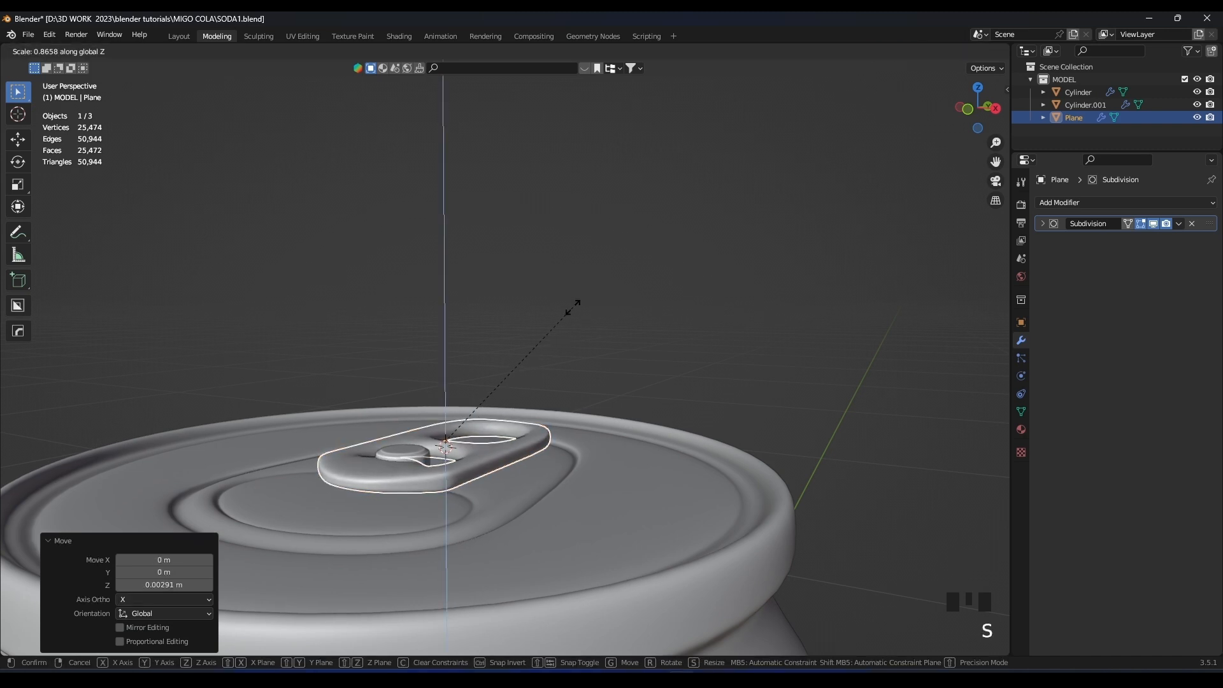
click(572, 308)
key(g)
key(z)
click(572, 311)
middle_drag(571, 311, 494, 373)
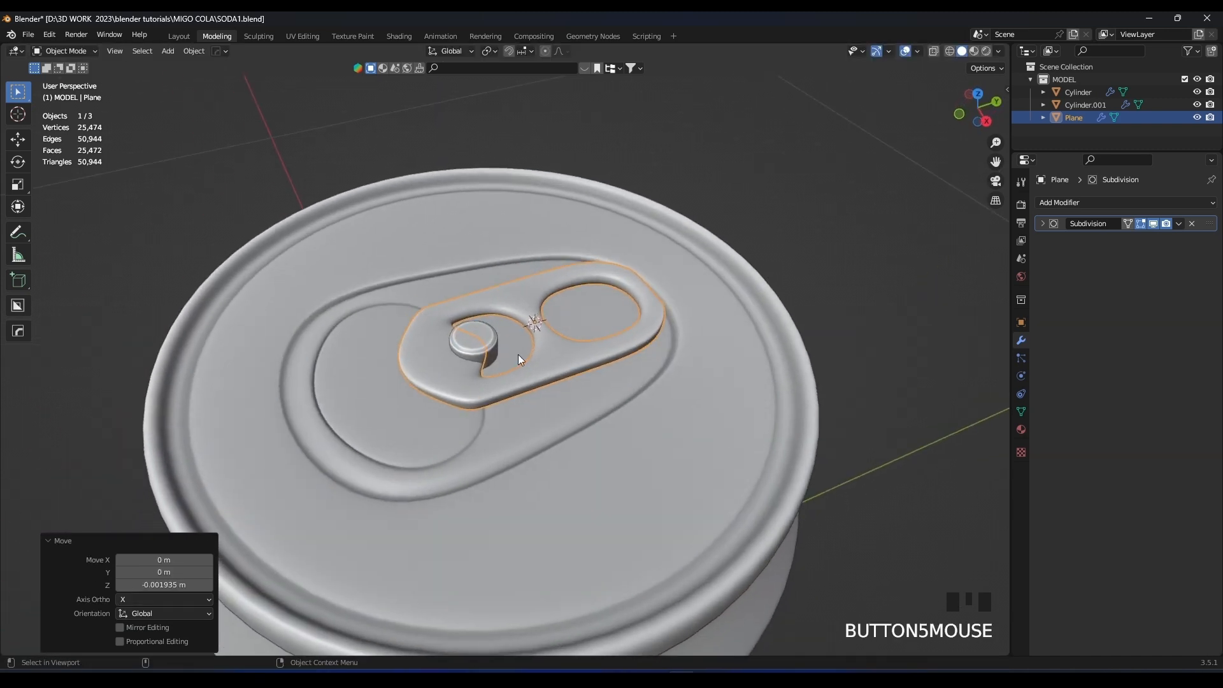
Widen the whole pull tab by scaling it along X to about 1.16.
scroll(494, 373, down, 5)
click(640, 293)
middle_drag(639, 293, 382, 321)
scroll(385, 304, up, 4)
click(419, 324)
scroll(548, 280, up, 3)
middle_drag(548, 274, 579, 307)
key(s)
key(x)
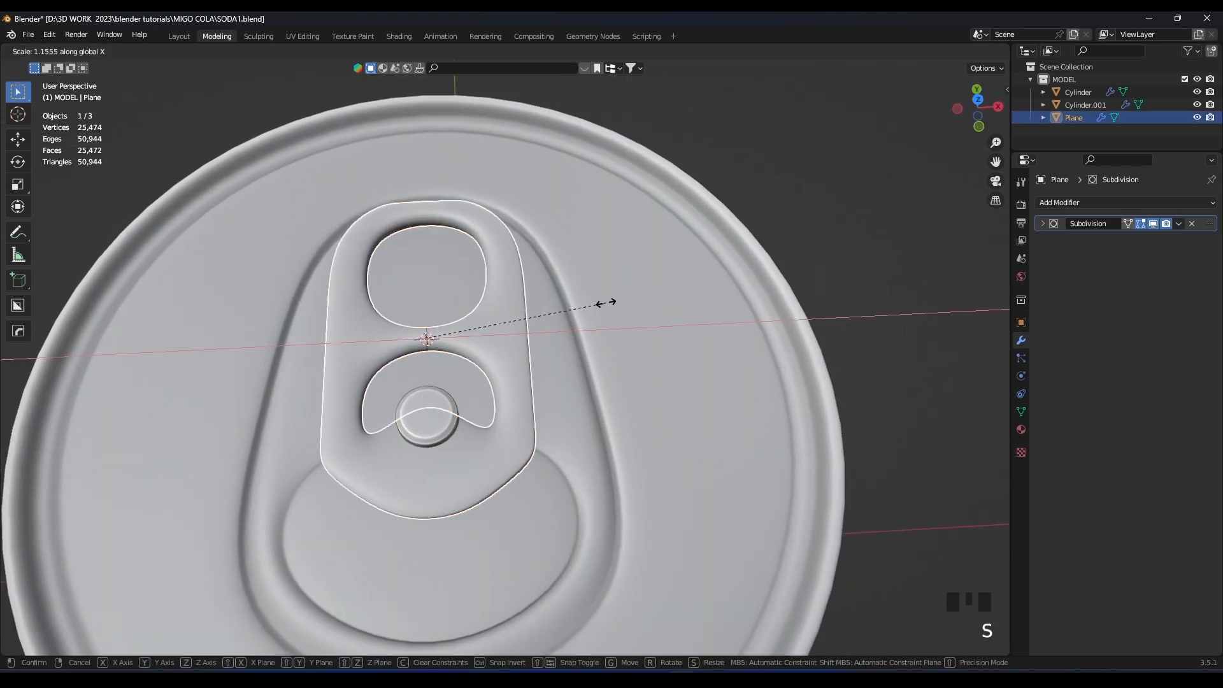
click(606, 302)
Move the three vertices at the pull tab's lower +X corner inward along X about 0.0064 m and leave mesh editing.
key(Tab)
mouse_move(570, 357)
middle_down()
mouse_move(548, 498)
mouse_move(503, 478)
middle_up()
key(z)
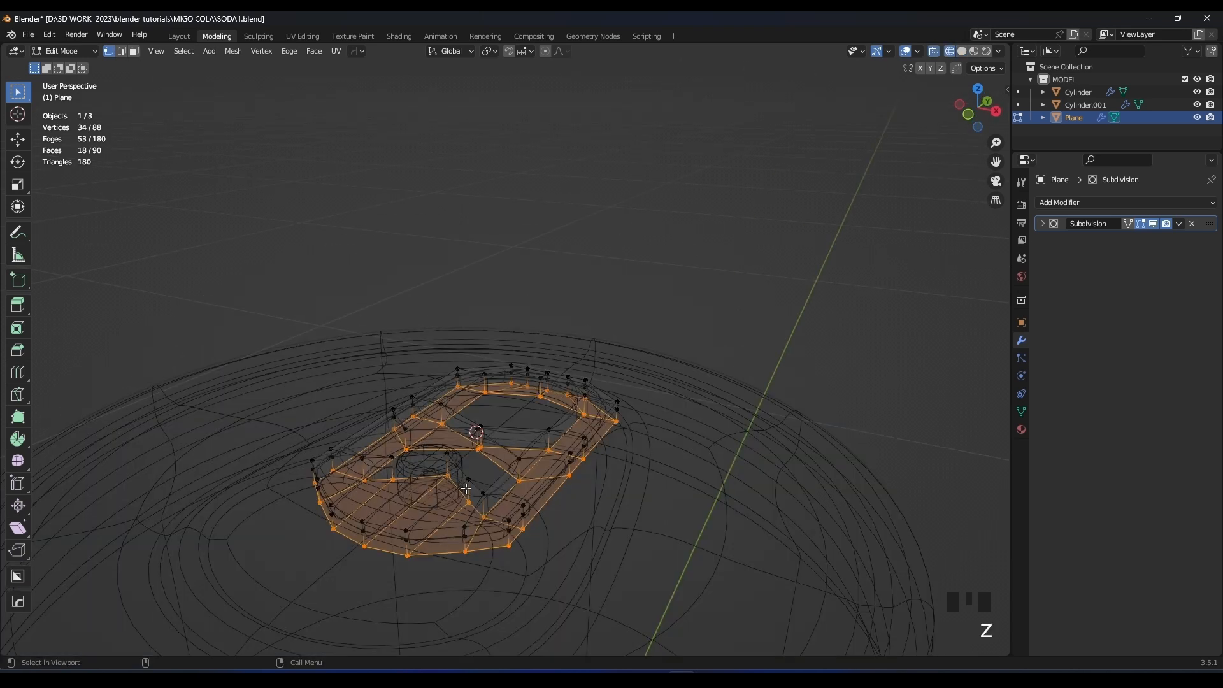
middle_drag(413, 498, 451, 486)
key(z)
click(571, 489)
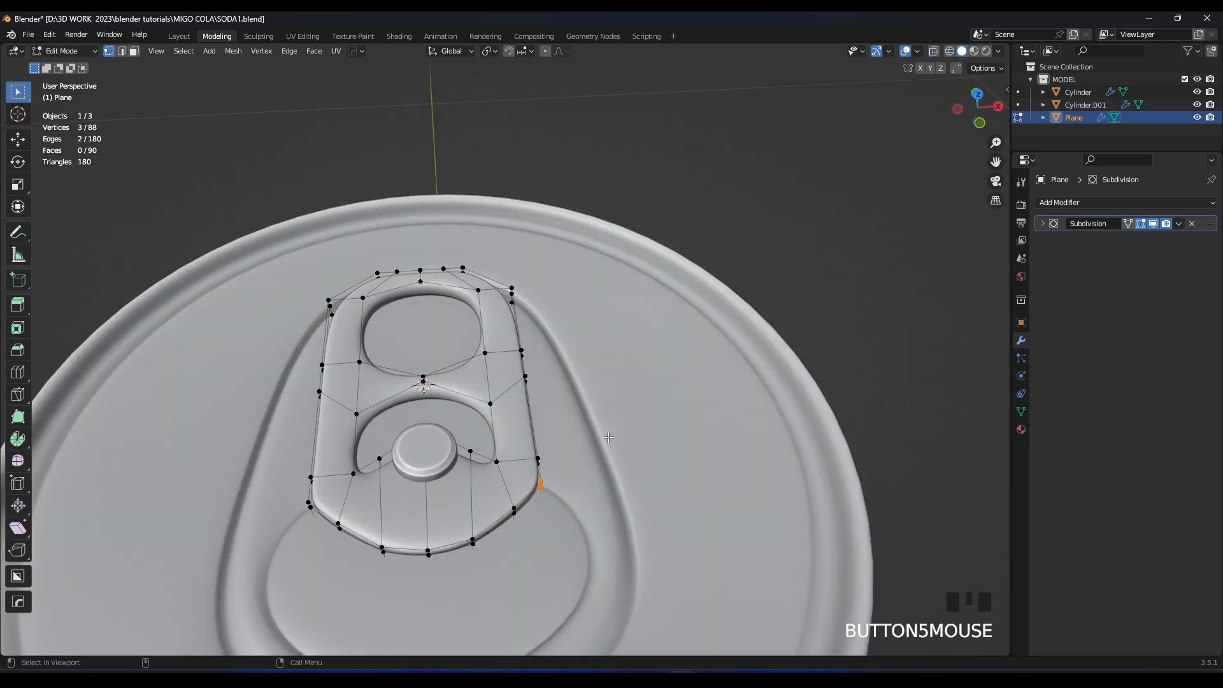
scroll(571, 488, up, 2)
key(g)
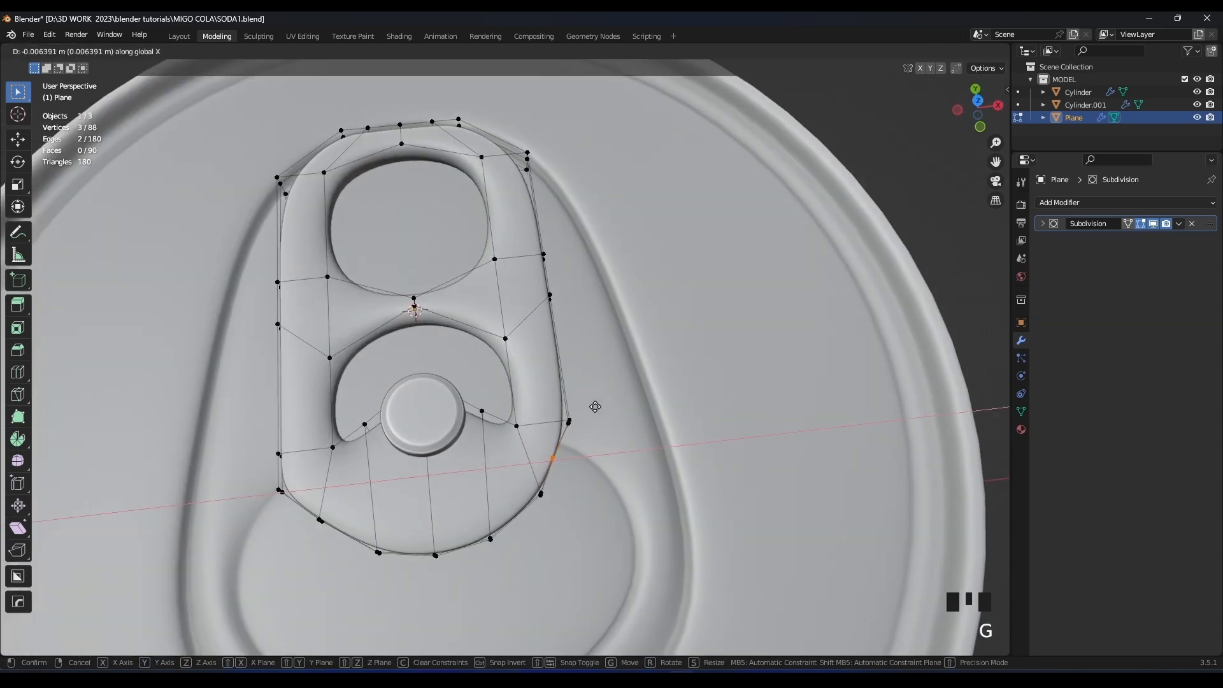
click(595, 406)
key(Tab)
Mirror the pull tab across X with bisect and place the mirror modifier above Subdivision.
key(alt+x)
click(509, 295)
middle_drag(509, 295, 561, 293)
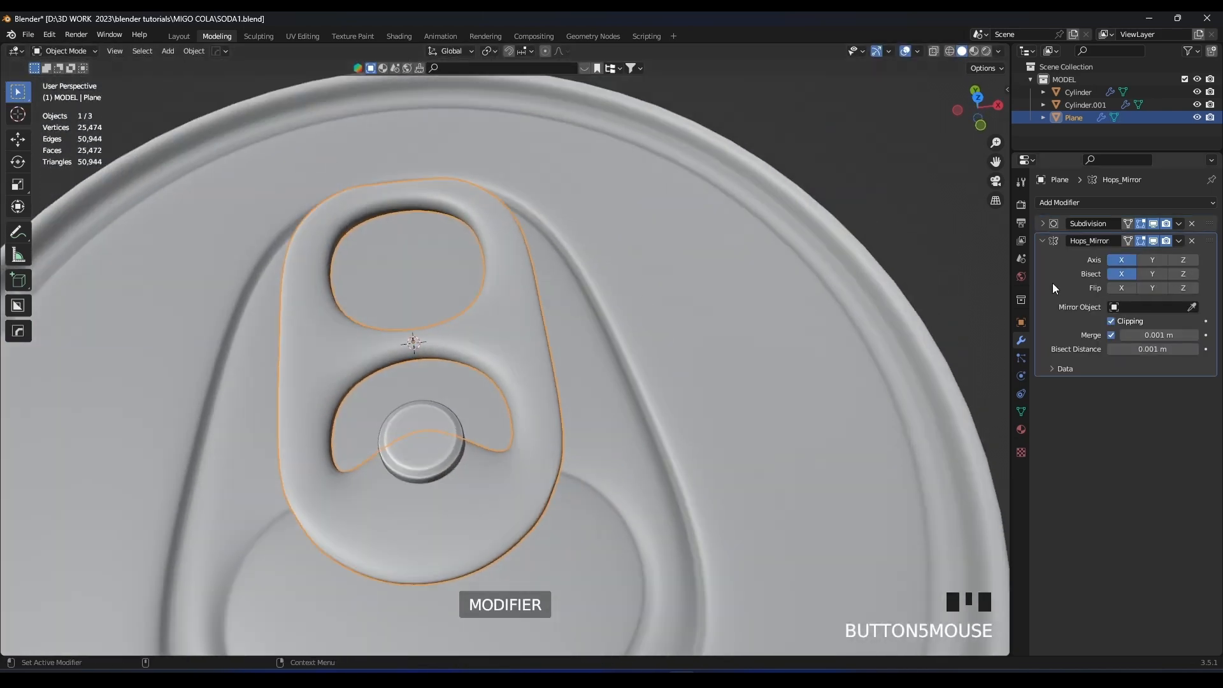
drag(1208, 241, 1206, 192)
middle_drag(542, 274, 510, 251)
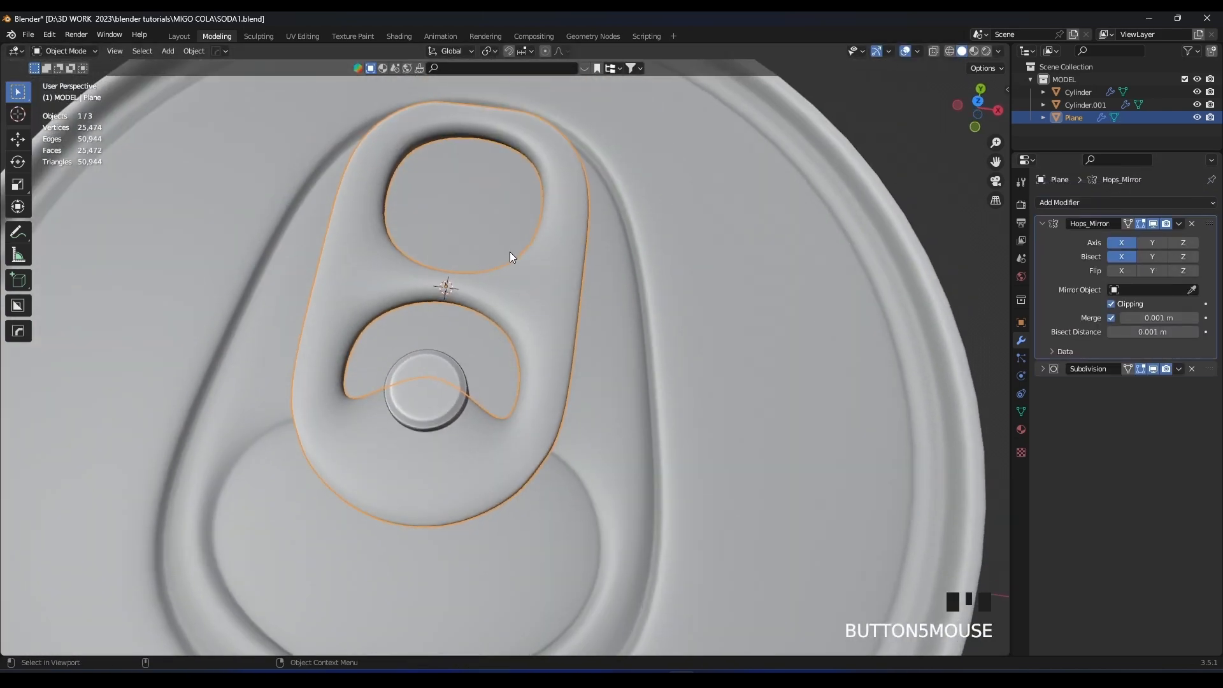
Select the vertices on the +X side of the lid's mouth opening and try to move them.
scroll(510, 251, down, 4)
click(618, 235)
middle_drag(617, 236, 540, 299)
shift+middle_drag(540, 298, 598, 311)
scroll(597, 312, up, 2)
click(598, 369)
key(Tab)
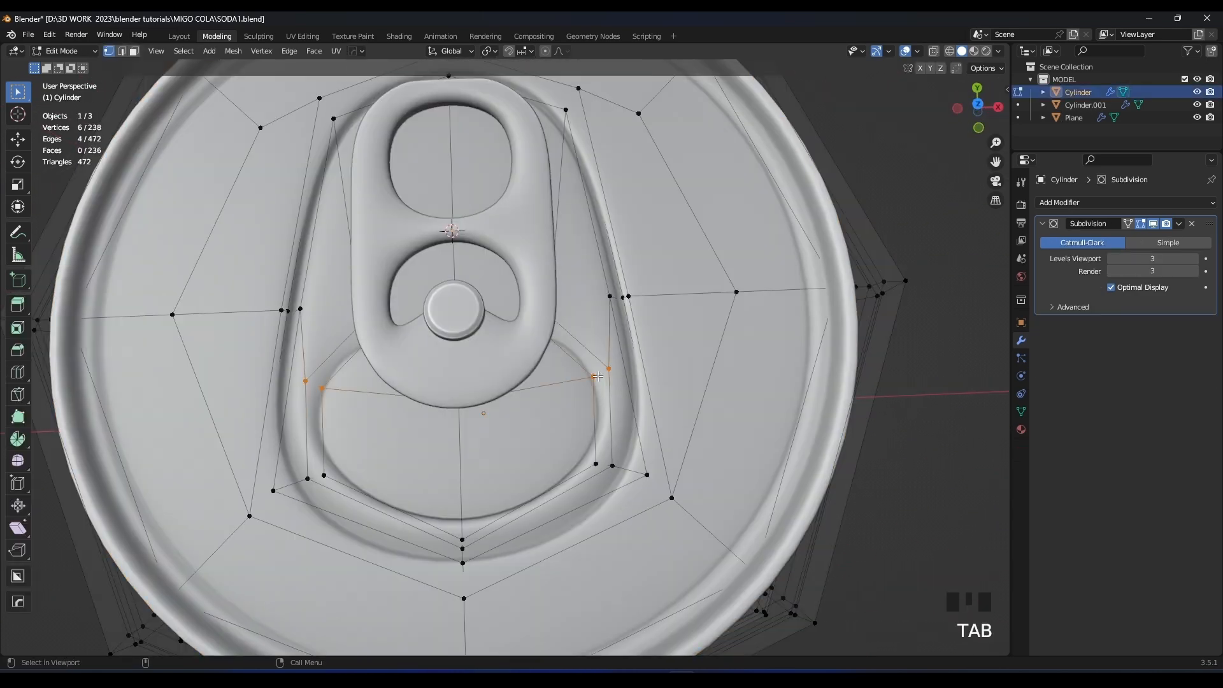
key(z)
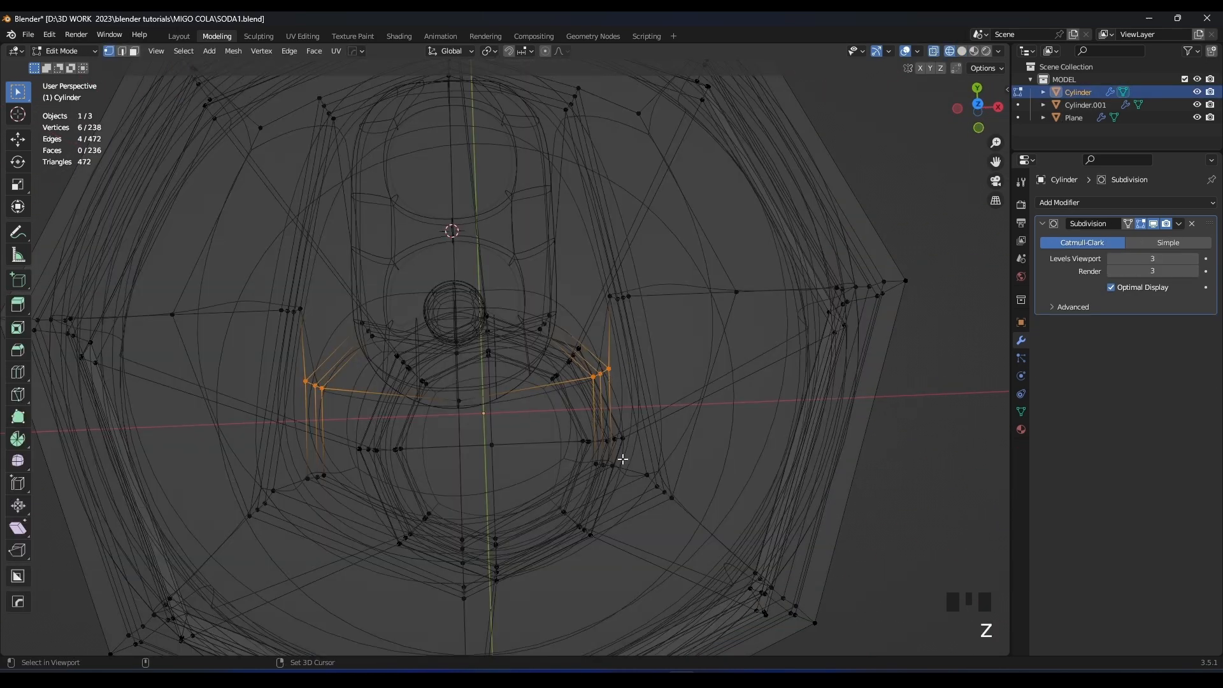
mouse_move(580, 468)
middle_down()
mouse_move(576, 418)
mouse_move(599, 420)
middle_up()
key(shift+z)
key(g)
right_click(706, 431)
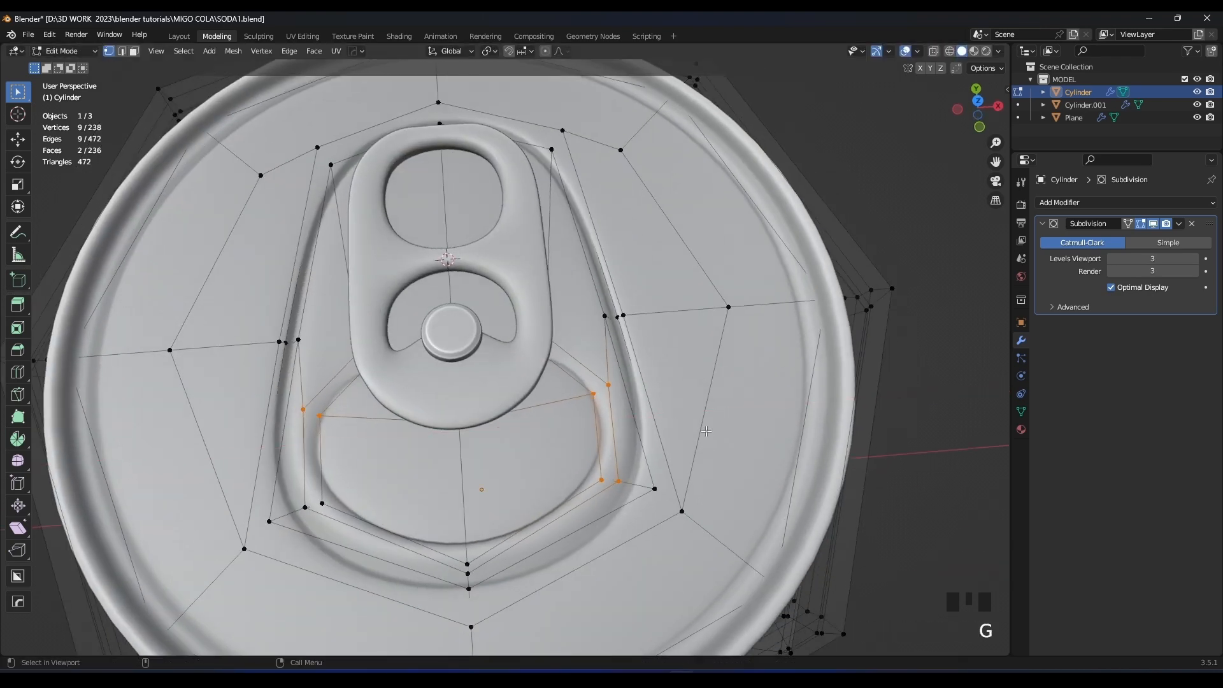
right_click(701, 428)
Add the opposite side's vertices of the mouth opening, scale both sides along X and leave mesh editing.
middle_drag(331, 484, 309, 491)
key(z)
shift+drag(320, 433, 281, 451)
key(z)
key(s)
key(x)
middle_drag(619, 448, 554, 338)
click(647, 460)
key(Tab)
Check the reshaped lid with nothing selected and save the file.
scroll(658, 422, down, 4)
shift+middle_drag(554, 338, 448, 255)
key(alt+a)
scroll(461, 312, down, 2)
middle_drag(461, 312, 584, 355)
key(ctrl+s)
Mark the horizontal edge loop in the can's neck groove, just below the rim, as a seam.
click(590, 208)
key(KP_1)
scroll(590, 350, down, 4)
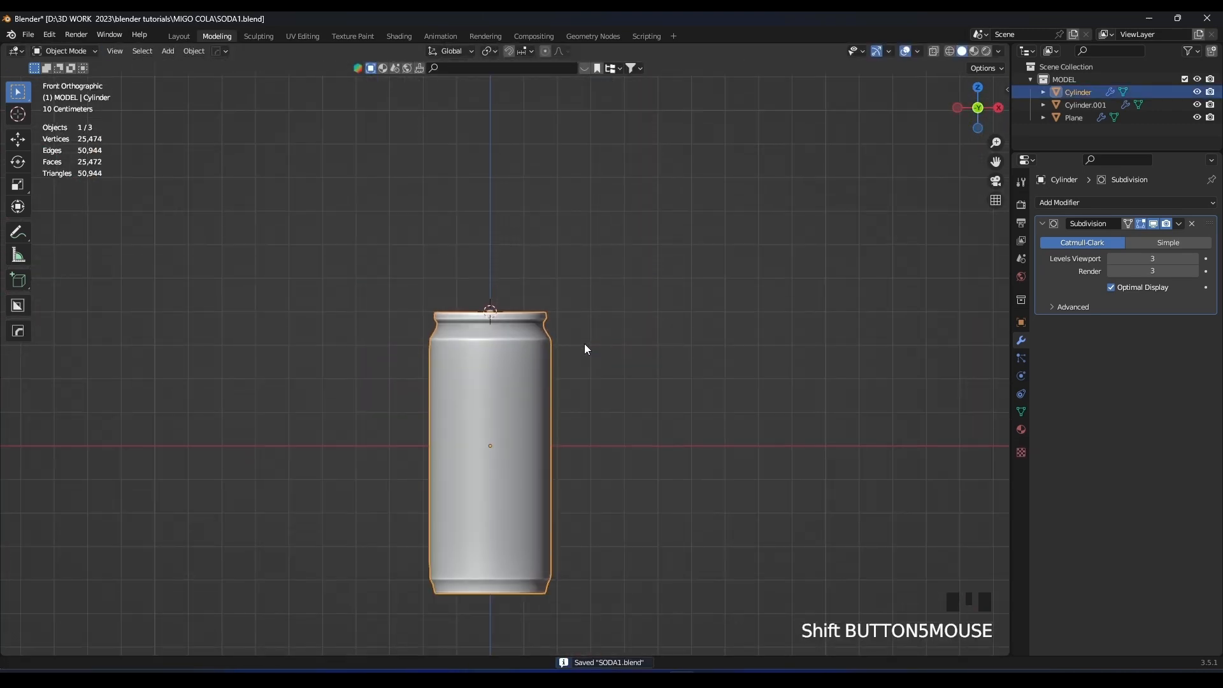
scroll(578, 290, up, 2)
shift+scroll(736, 166, down, 2)
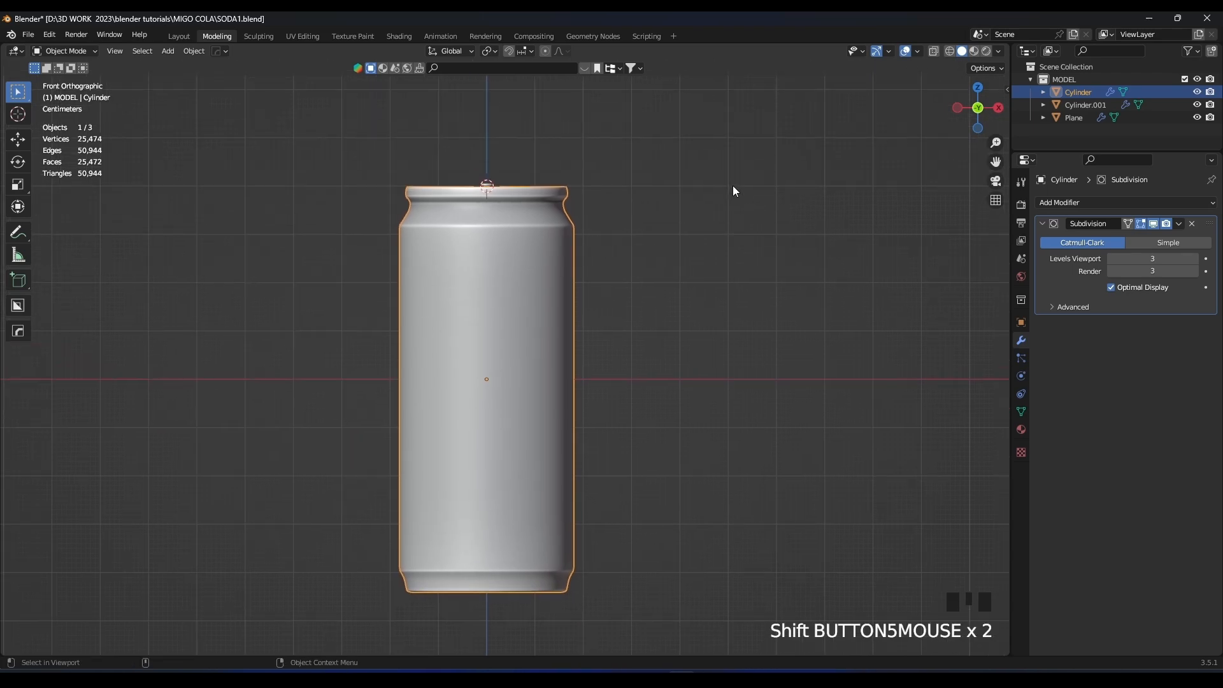
shift+scroll(732, 186, up, 1)
click(499, 269)
key(Tab)
scroll(602, 245, up, 3)
middle_drag(602, 245, 493, 232)
key(2)
shift+middle_drag(691, 293, 583, 305)
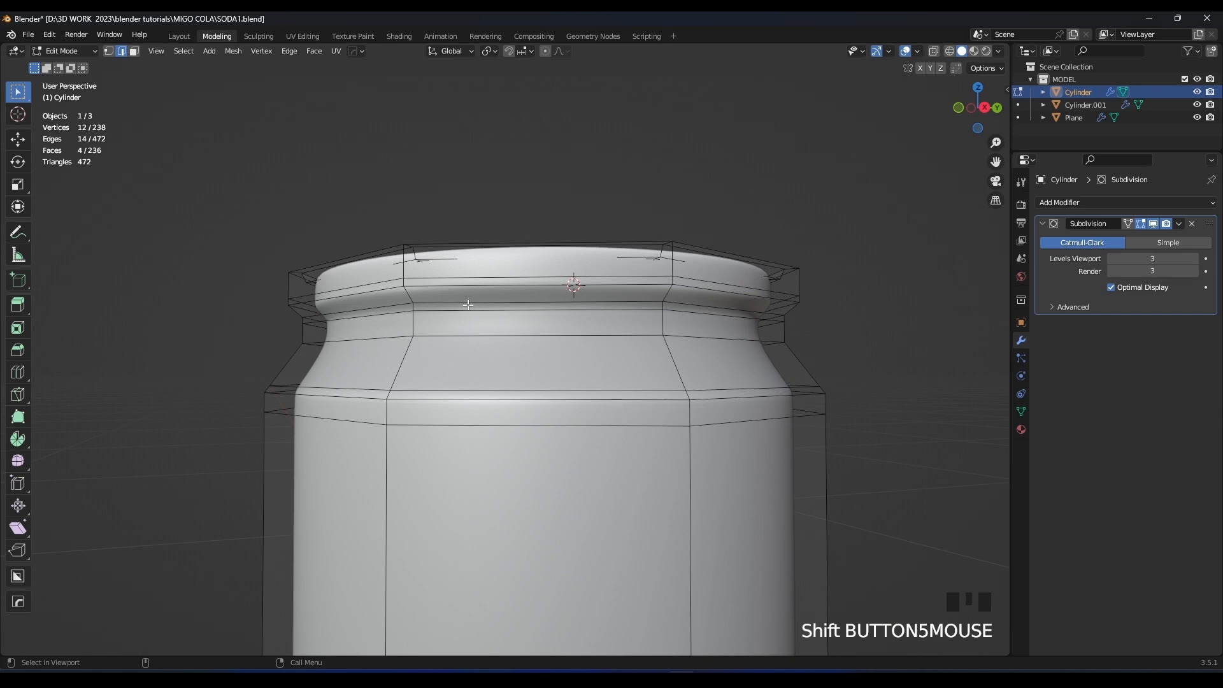
middle_drag(426, 312, 529, 266)
right_click(528, 266)
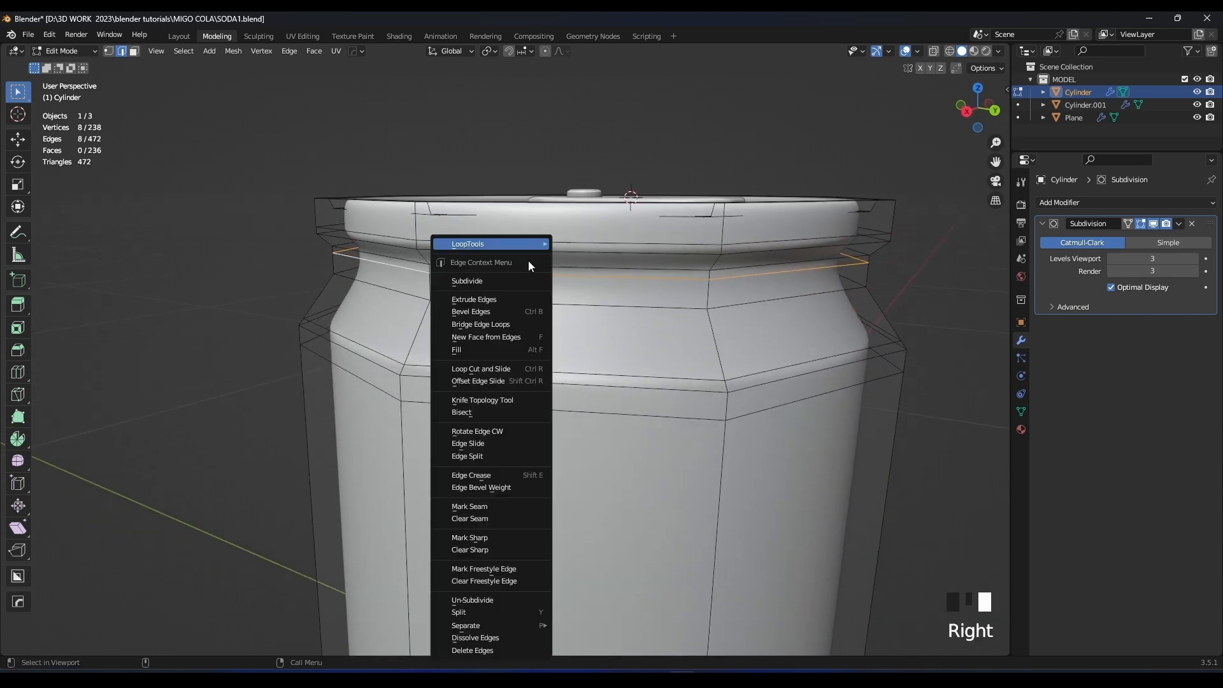
click(448, 506)
Mark the edge loop where the can's straight wall meets the tapered base as a seam.
scroll(448, 506, down, 3)
shift+middle_drag(644, 510, 701, 175)
scroll(625, 365, up, 1)
shift+middle_drag(625, 364, 590, 316)
scroll(590, 316, up, 2)
middle_drag(440, 293, 510, 418)
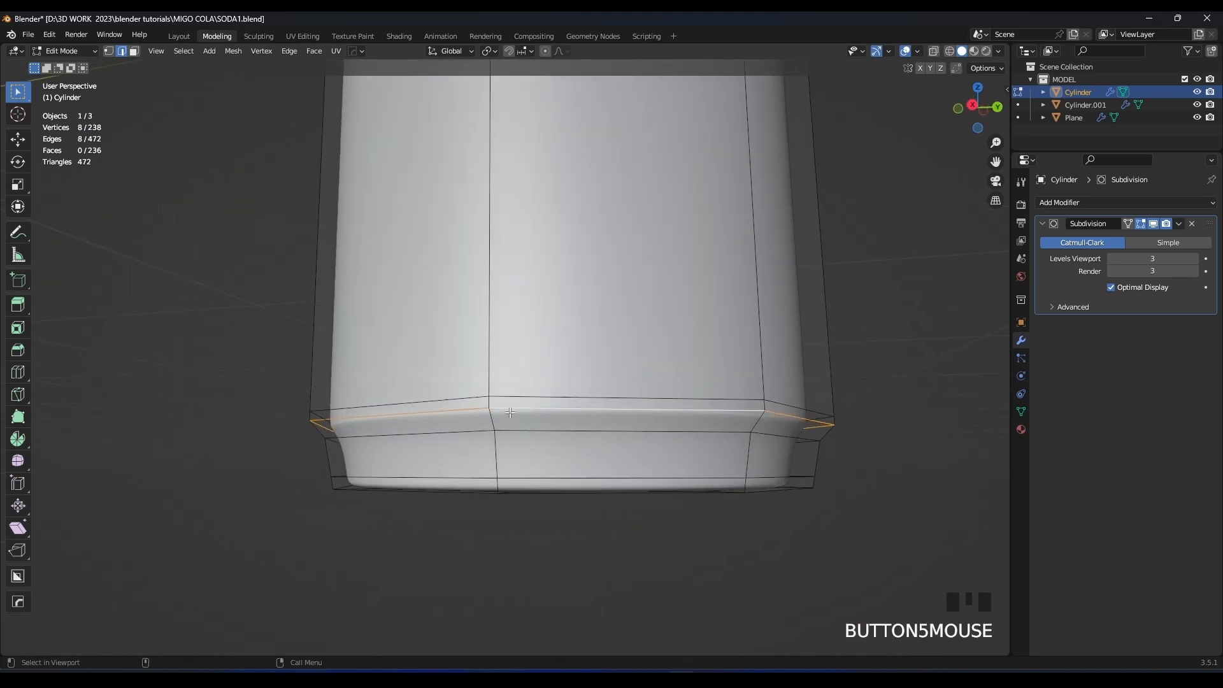
right_click(487, 506)
click(436, 509)
Mark the vertical edge line down the can's back, between the neck seam and the base seam, as a seam and save the file.
scroll(660, 271, down, 4)
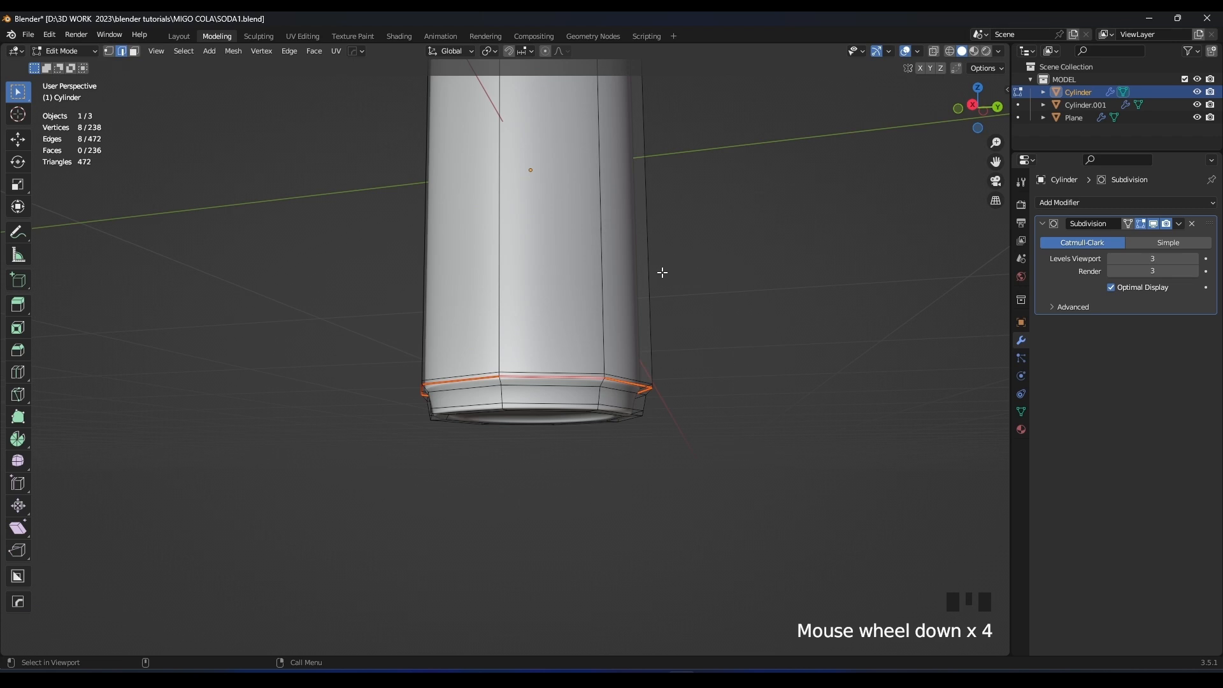
key(KP_1)
shift+scroll(658, 500, down, 2)
scroll(653, 372, down, 2)
shift+scroll(653, 372, down, 2)
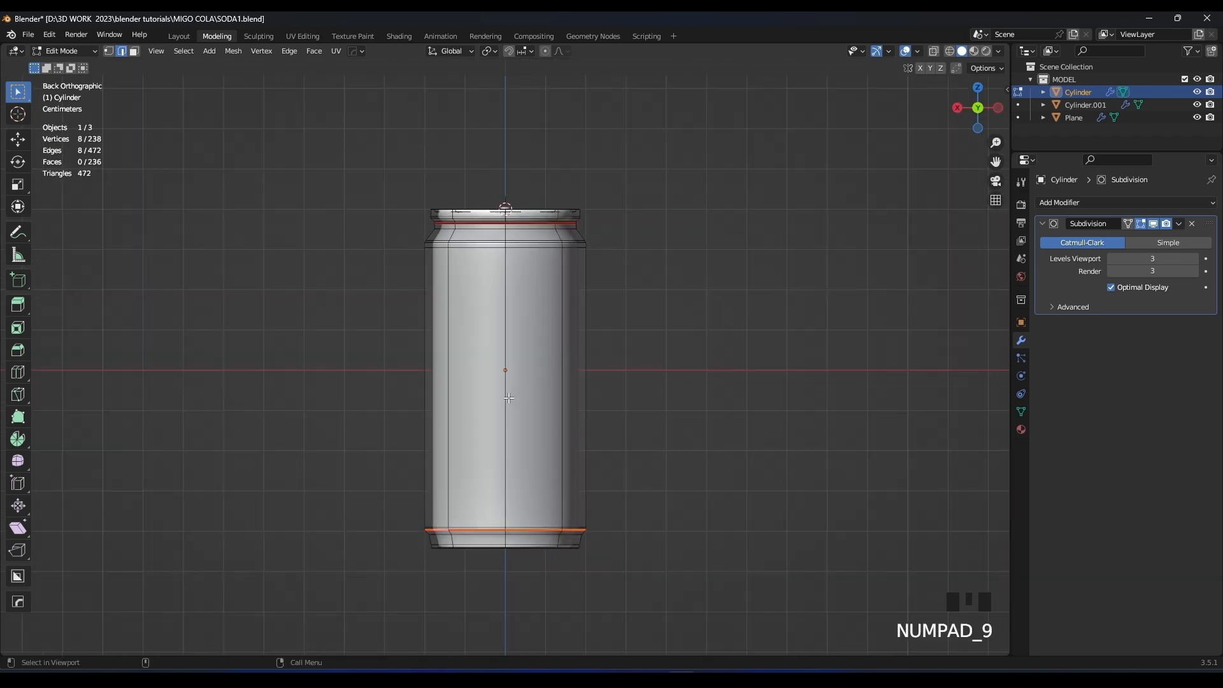
shift+middle_drag(515, 403, 519, 254)
scroll(524, 274, up, 4)
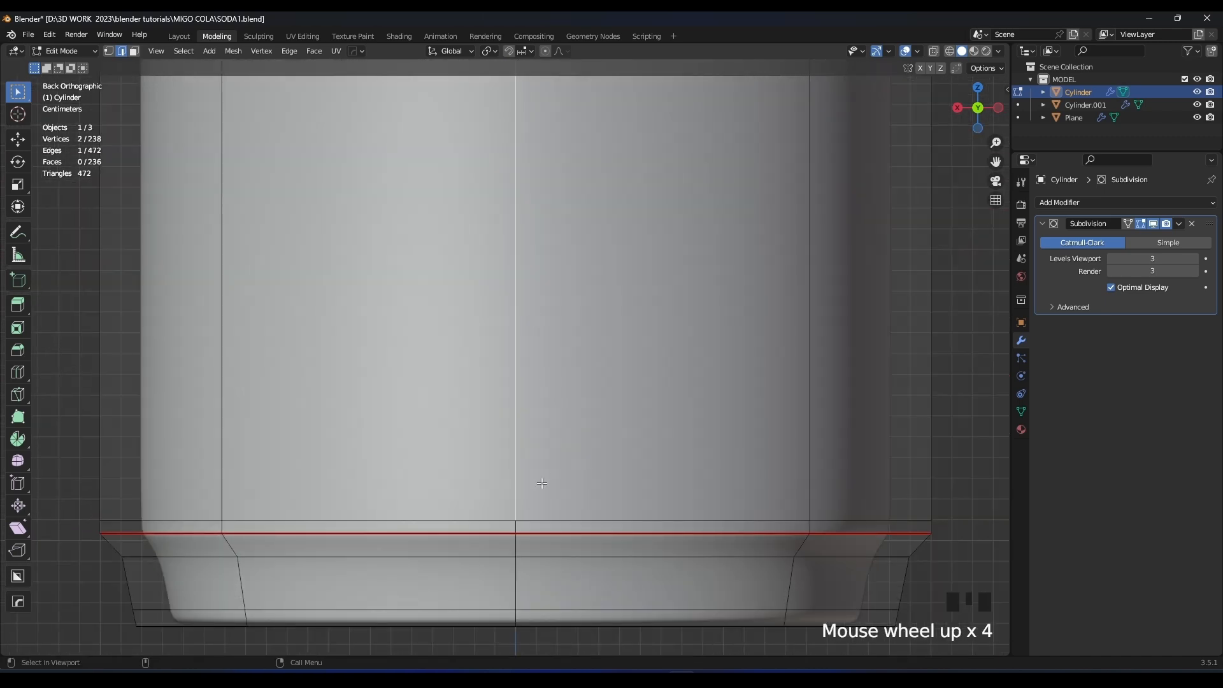
ctrl+click(515, 527)
shift+scroll(515, 526, down, 3)
scroll(508, 292, down, 4)
shift+scroll(508, 292, down, 3)
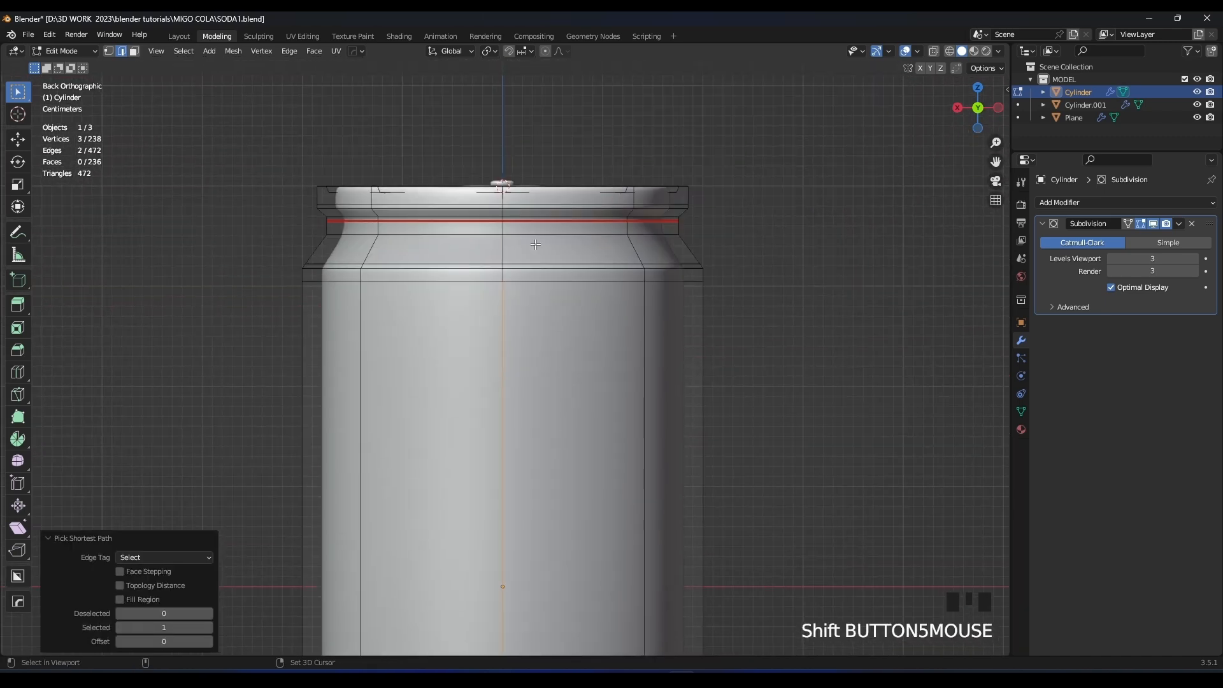
scroll(508, 366, up, 5)
scroll(508, 366, up, 2)
scroll(496, 326, down, 3)
shift+middle_drag(496, 326, 520, 141)
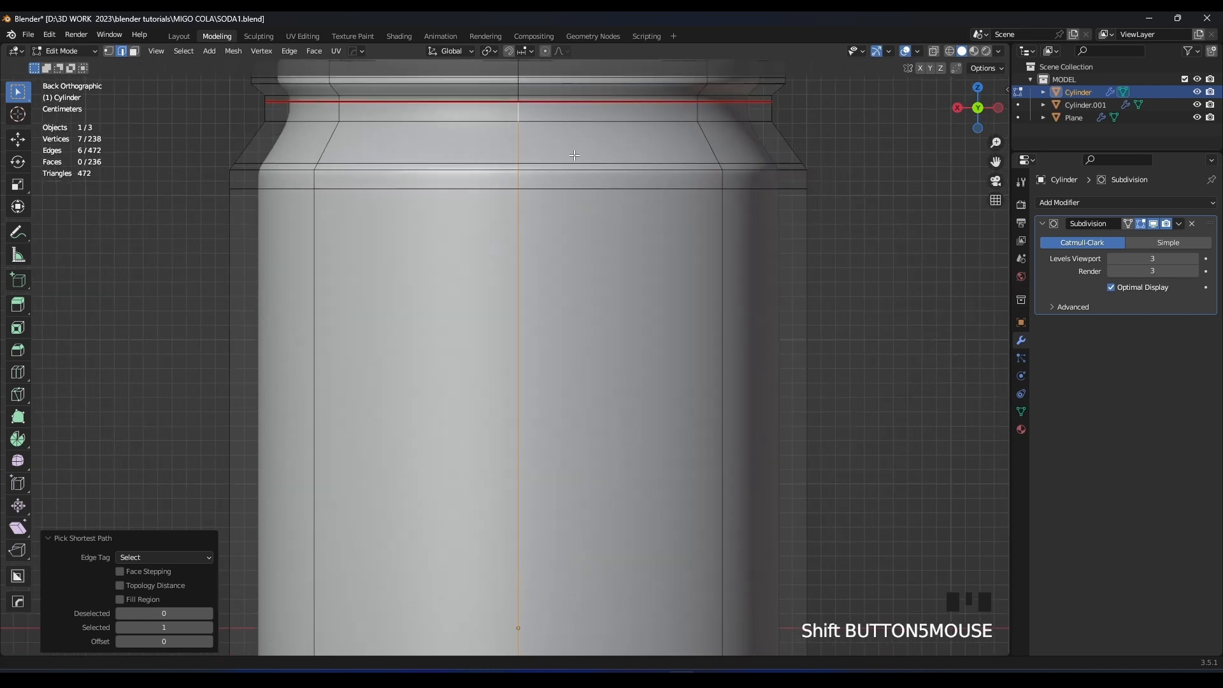
scroll(520, 141, down, 5)
middle_drag(556, 272, 611, 297)
shift+middle_drag(655, 366, 595, 204)
right_click(595, 200)
click(549, 452)
scroll(573, 306, down, 4)
key(ctrl+s)
Switch the viewport to Material Preview and select all linked faces of the can's outer wall, delimited by seam.
middle_drag(584, 286, 658, 371)
shift+middle_drag(658, 370, 611, 254)
scroll(611, 303, up, 3)
scroll(612, 255, down, 5)
scroll(582, 347, up, 2)
key(z)
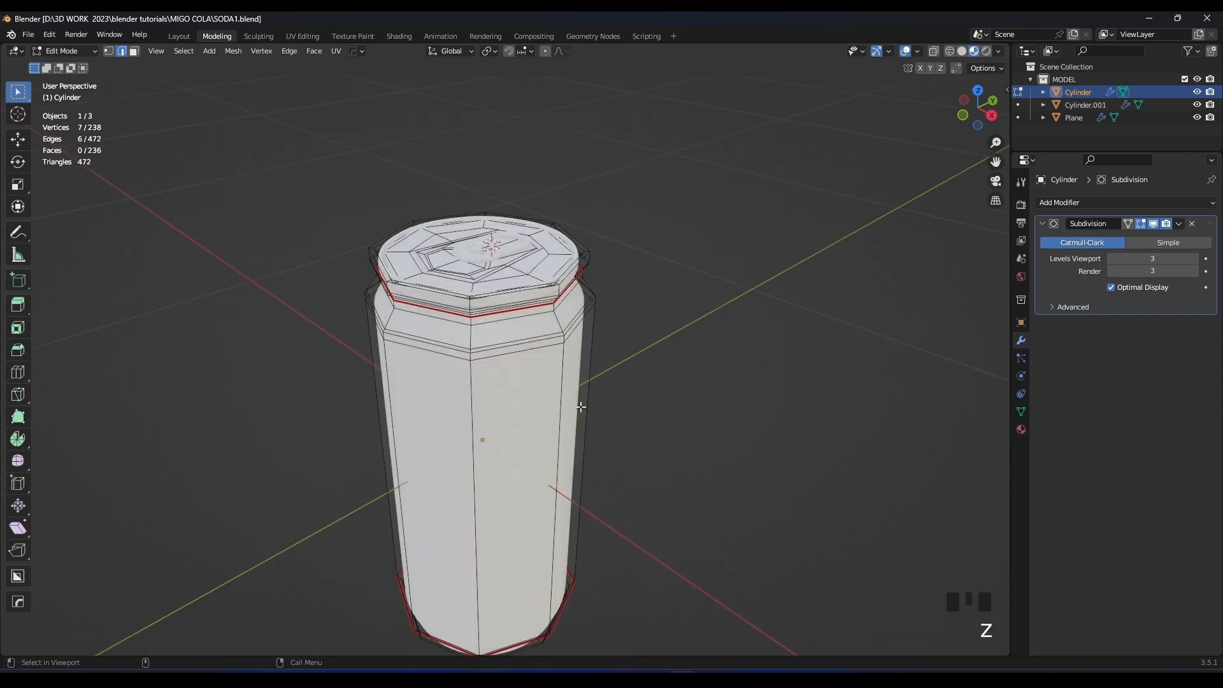
click(1021, 429)
click(489, 412)
middle_drag(490, 413, 498, 344)
shift+middle_drag(499, 344, 526, 294)
key(ctrl+l)
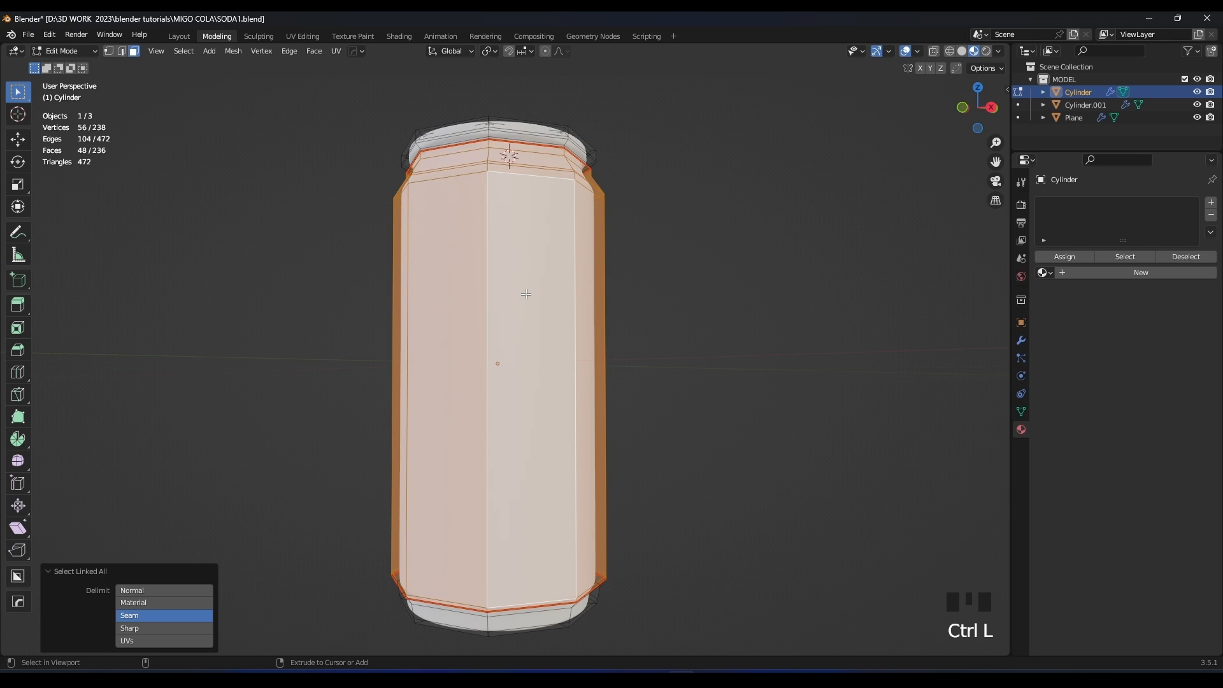
Invert the selection to the lid and base faces and add a new material named metal.
middle_drag(589, 270, 645, 291)
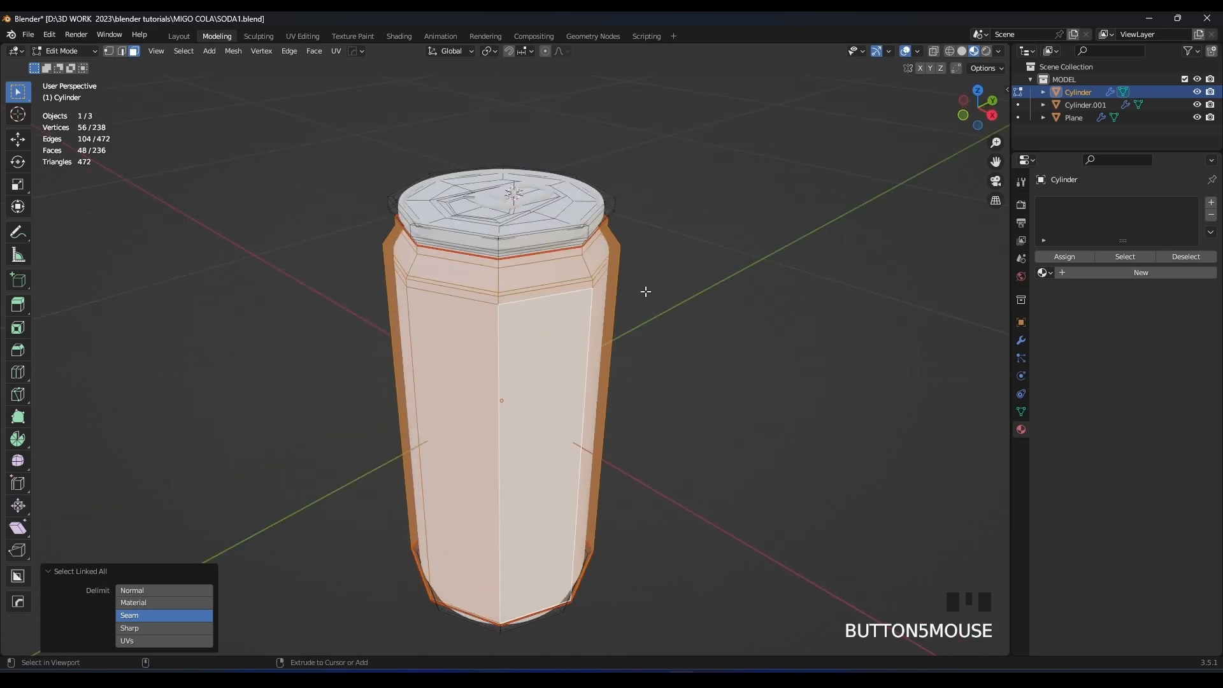
click(184, 51)
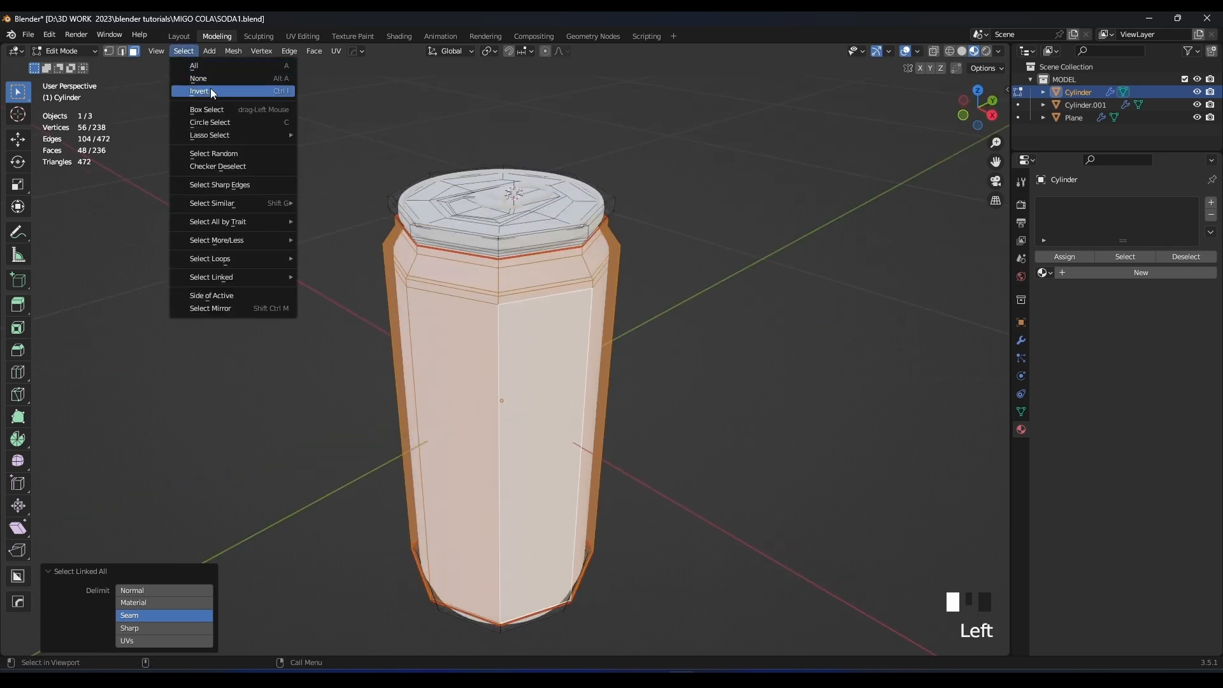
click(214, 91)
middle_drag(709, 224, 886, 251)
click(1126, 279)
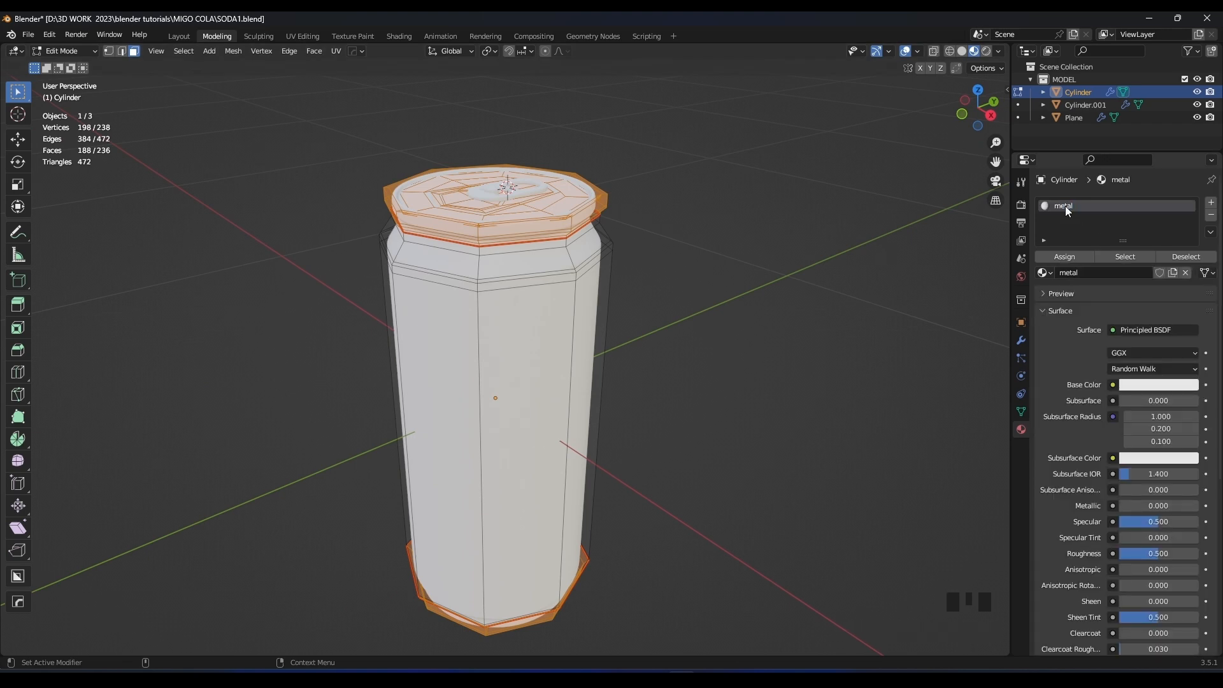
Set the metal material's Metallic to 1.000 and its Roughness to 0.175.
scroll(751, 268, up, 2)
middle_drag(752, 268, 755, 325)
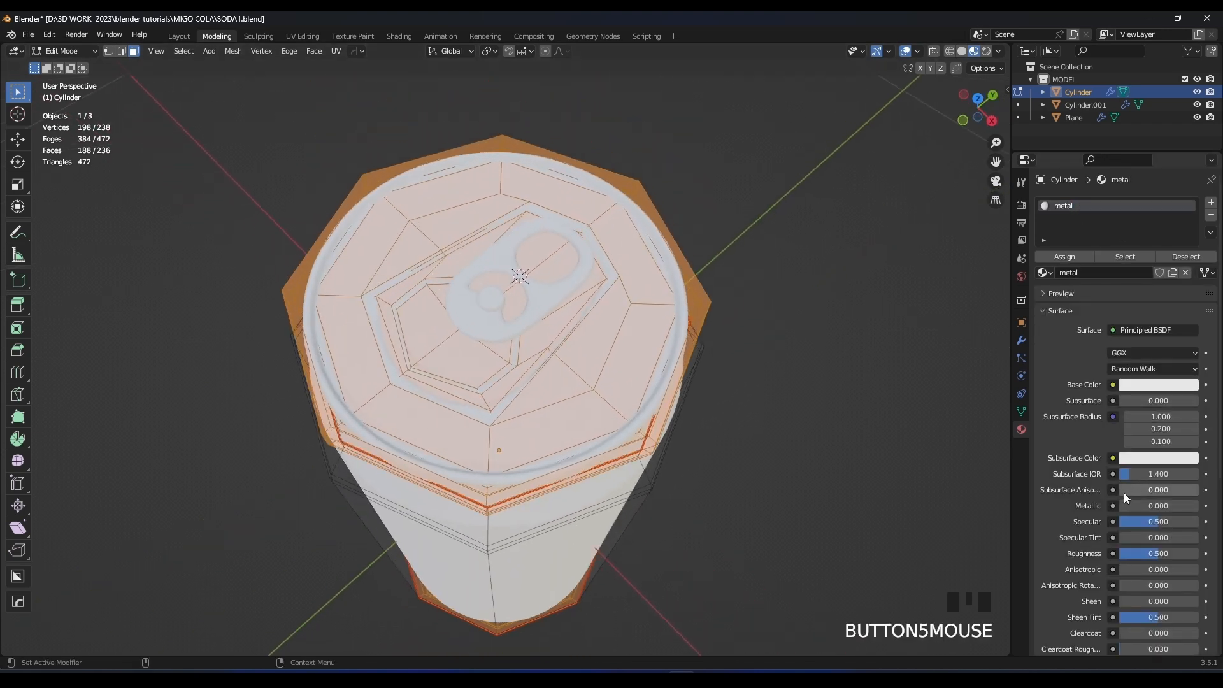
drag(1147, 505, 1197, 505)
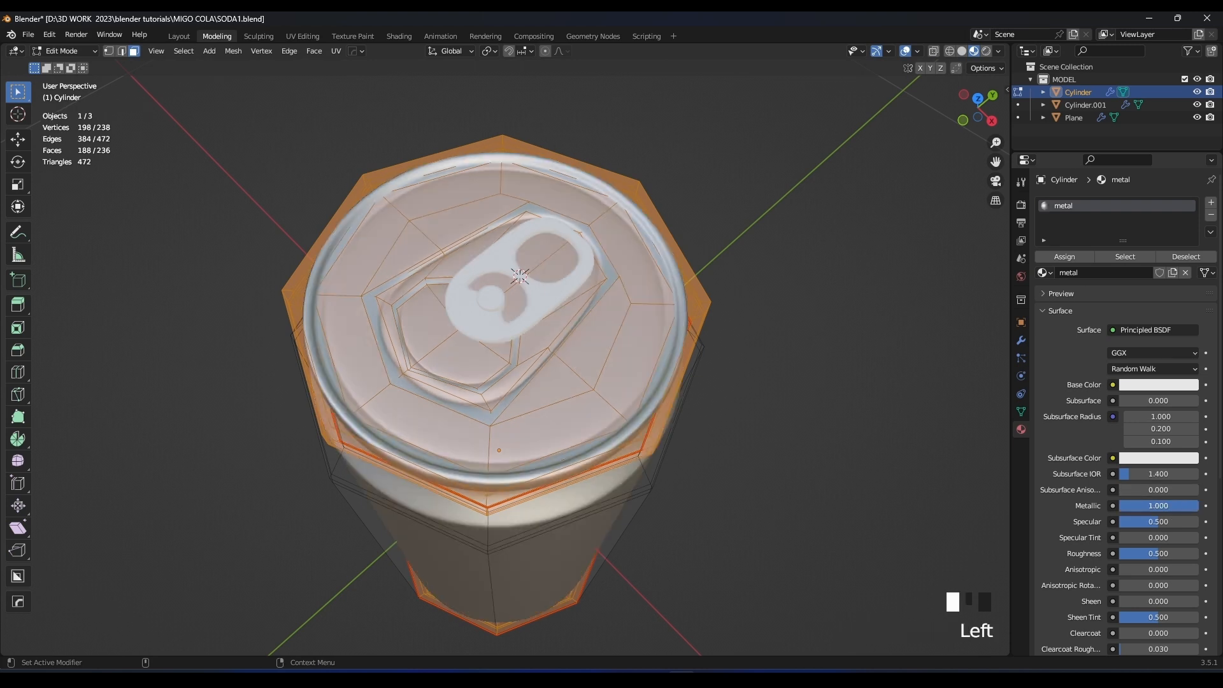
middle_drag(644, 374, 623, 314)
scroll(1085, 484, down, 1)
drag(1158, 528, 1131, 529)
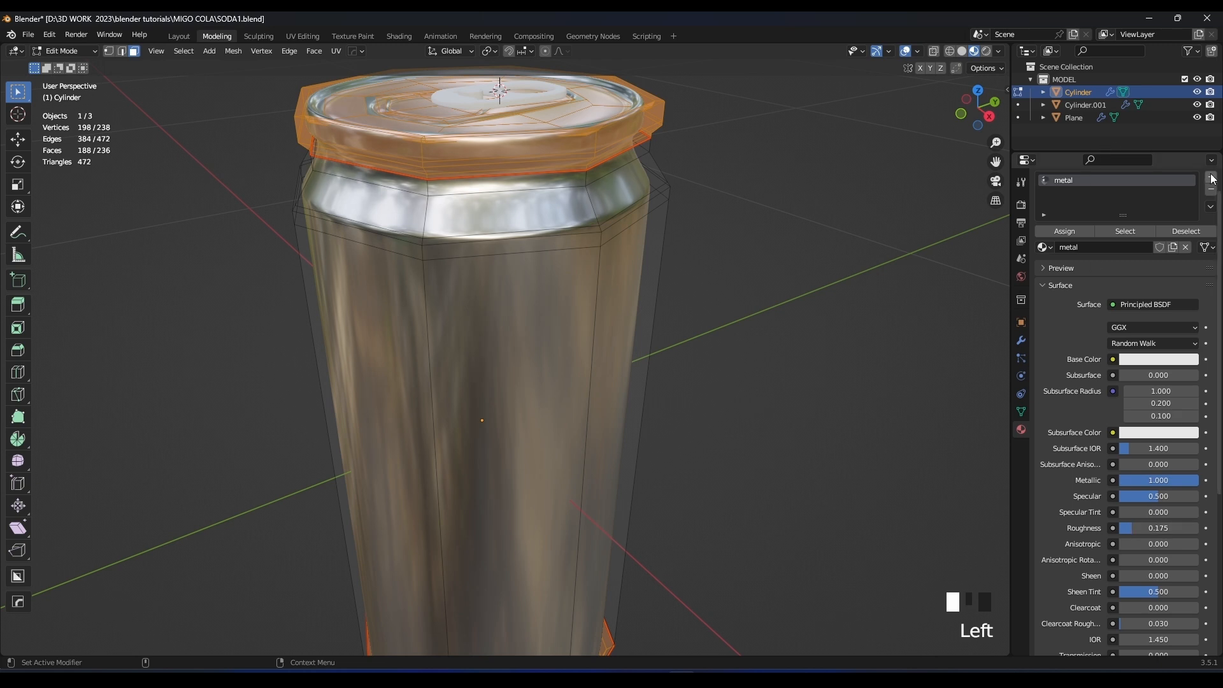
Add a second material named COVER and assign it to the wall faces by inverting the selection.
click(1212, 179)
click(1147, 246)
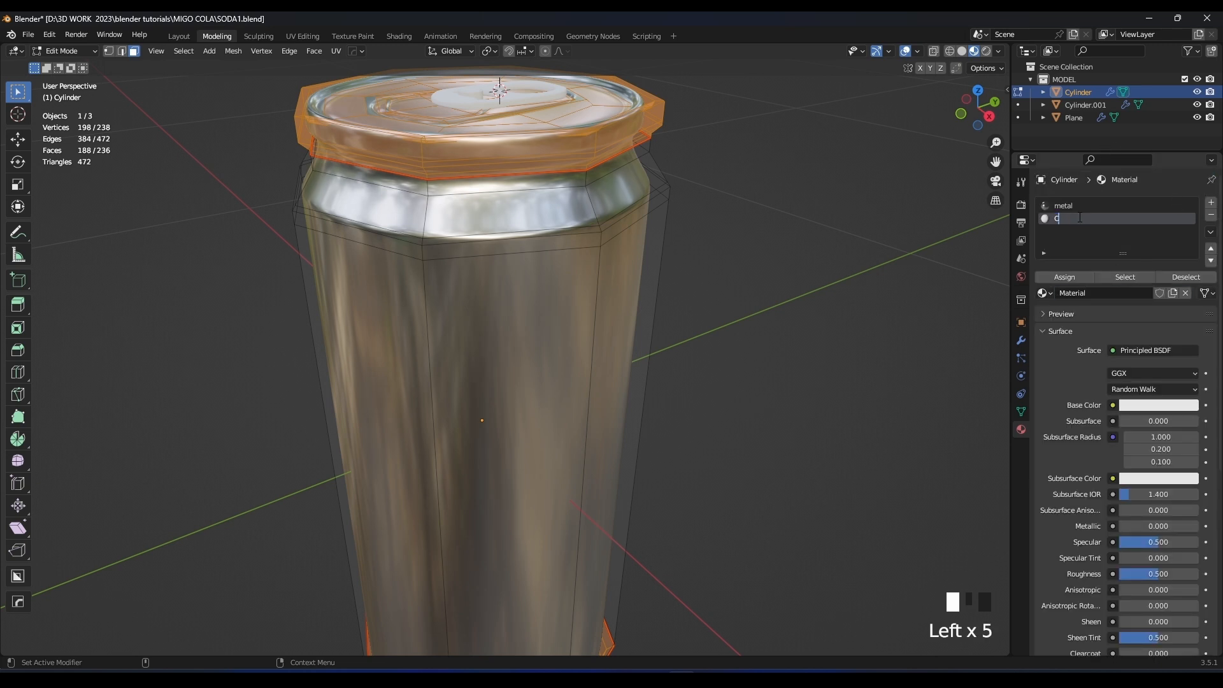
click(185, 51)
click(201, 101)
click(1064, 276)
scroll(692, 255, down, 4)
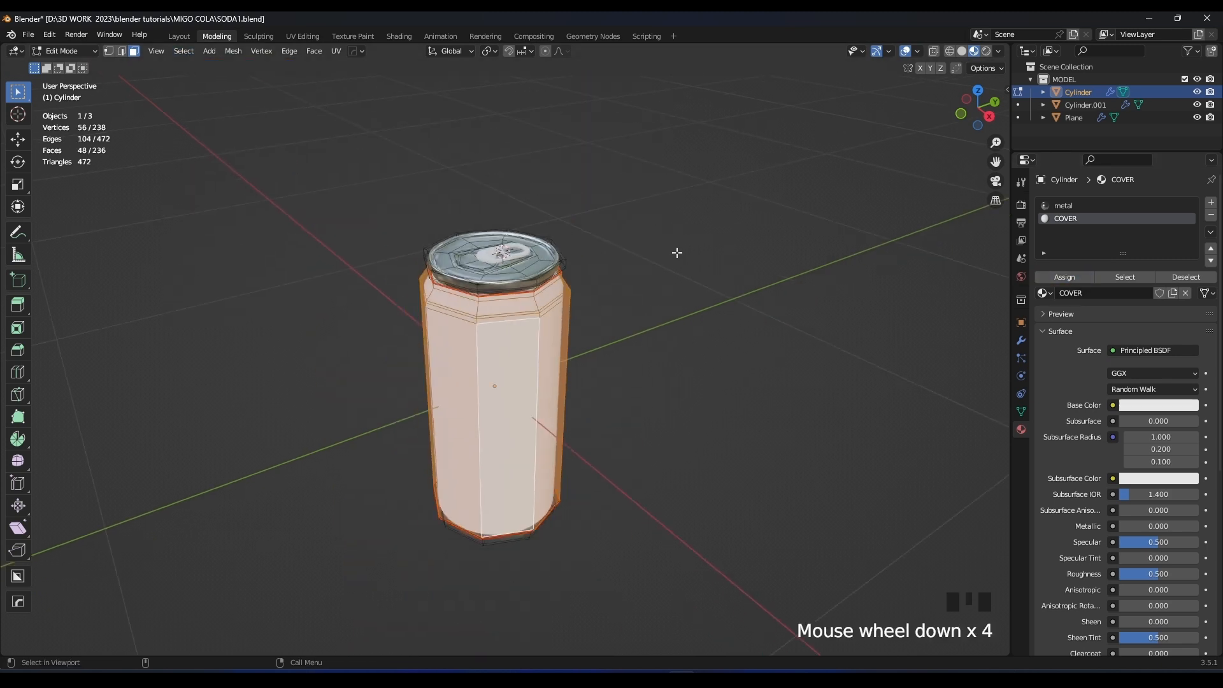
Leave mesh editing and give the pull tab the existing metal material.
key(Tab)
middle_drag(644, 235, 569, 289)
scroll(569, 289, up, 2)
click(479, 233)
click(1045, 257)
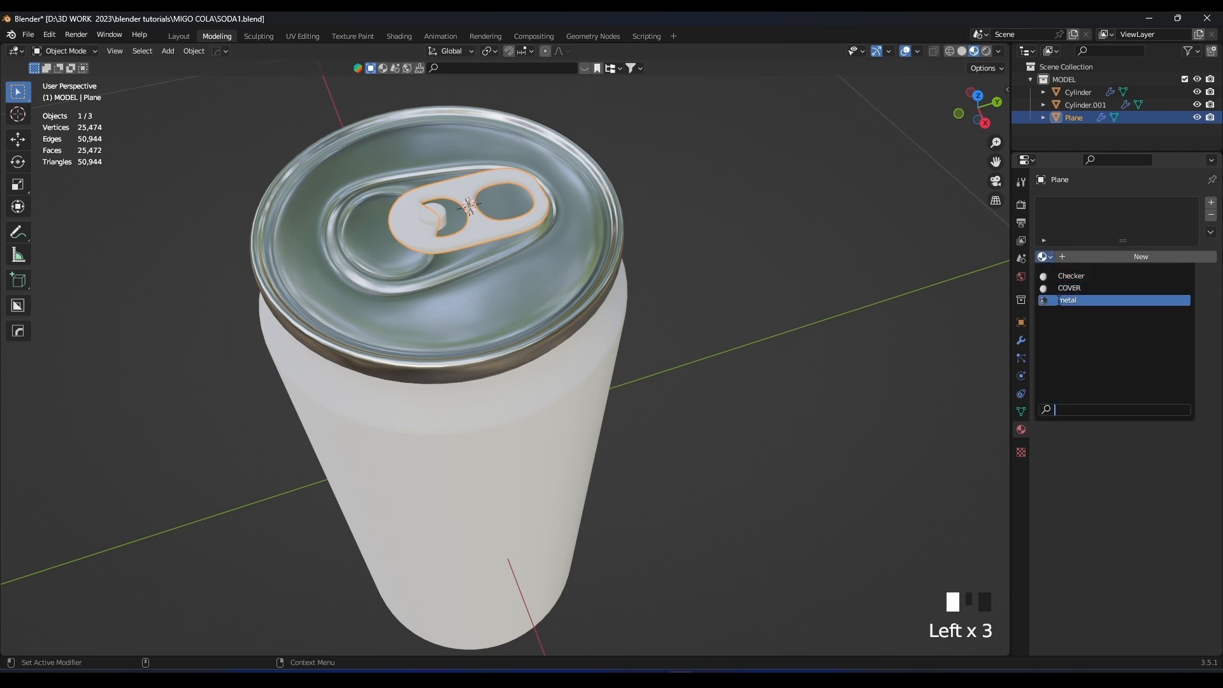
click(1083, 300)
Give the rivet the existing metal material, deselect everything and save the file.
scroll(521, 296, up, 2)
click(462, 322)
click(1045, 257)
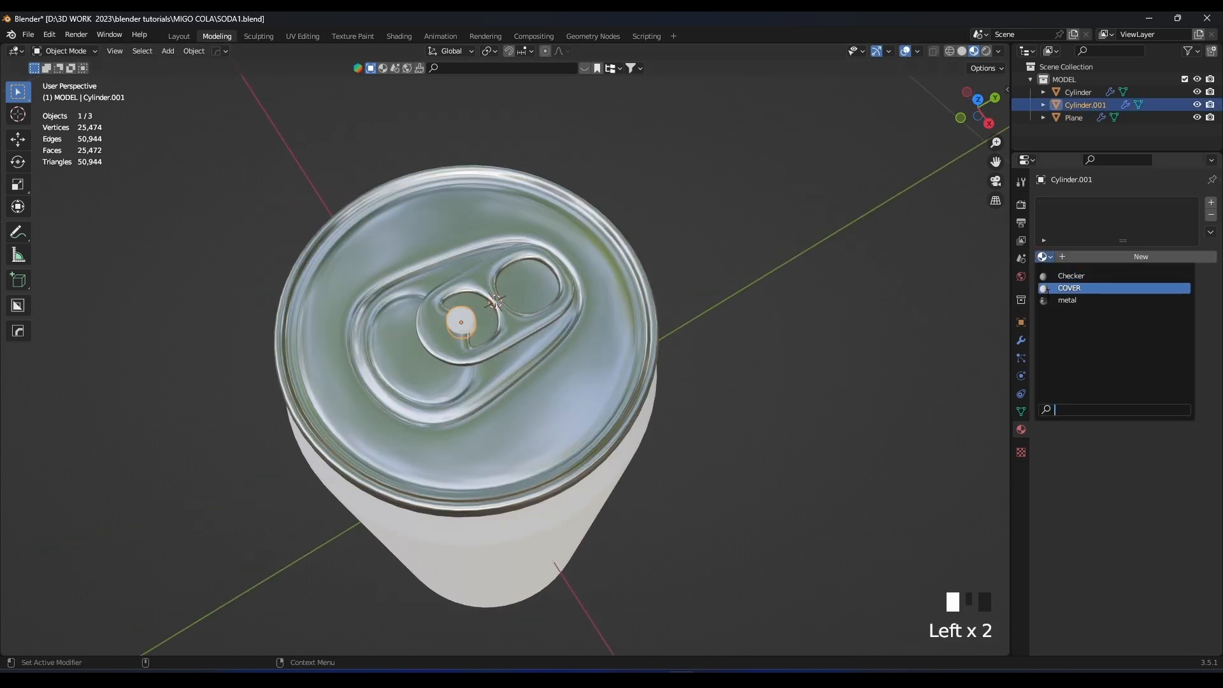
click(1068, 300)
click(823, 278)
middle_drag(823, 277, 683, 176)
key(ctrl+s)
In front view, select all the can's neck and lid vertices and move them down about 0.11 m along Z to shorten the body.
key(KP_1)
shift+scroll(610, 312, down, 2)
scroll(625, 245, down, 2)
middle_drag(625, 245, 619, 279)
key(KP_1)
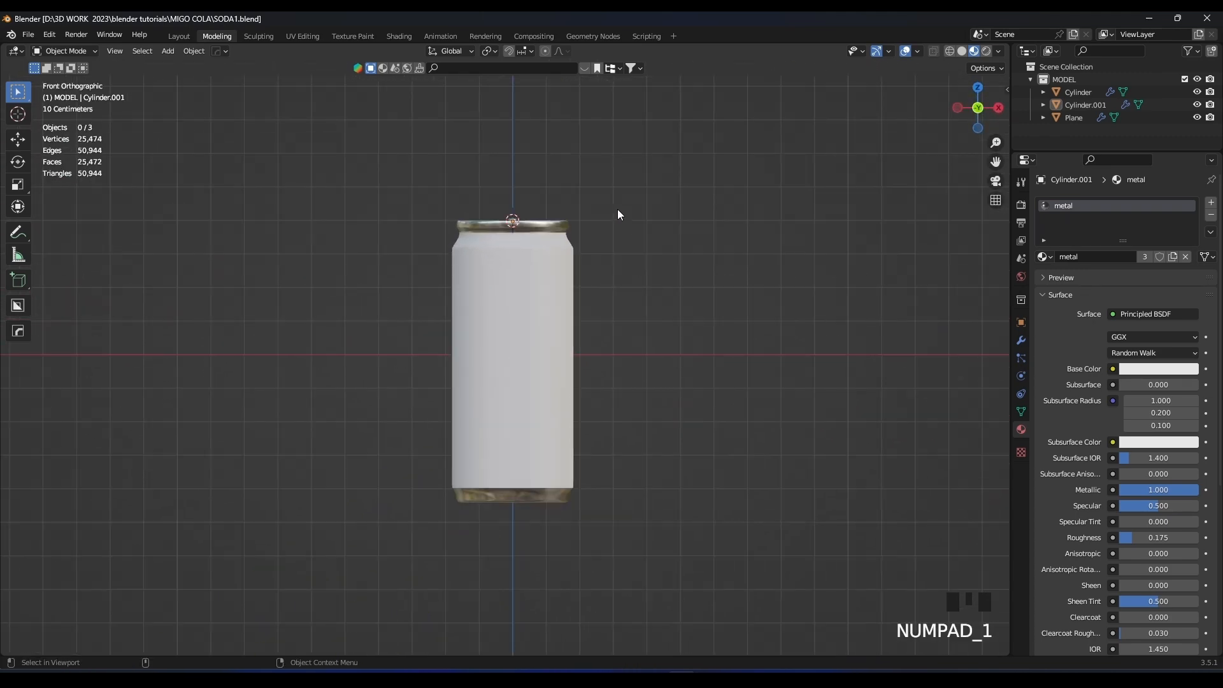
key(Tab)
key(Tab)
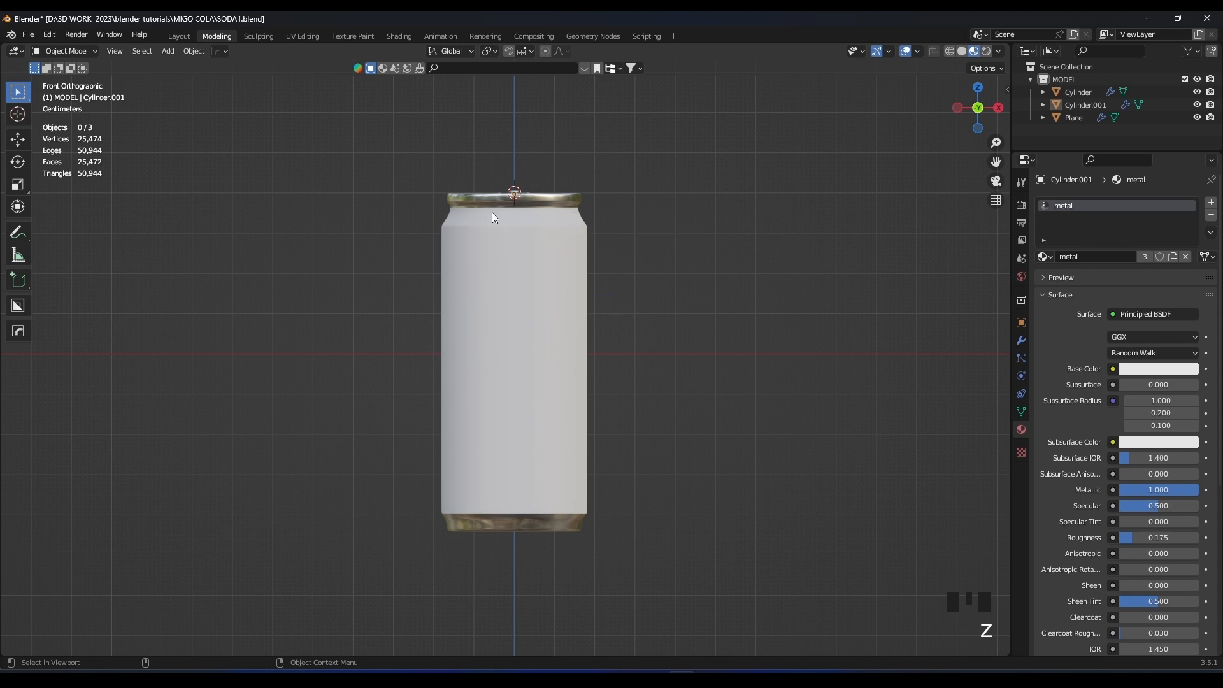
click(525, 205)
key(Tab)
click(370, 208)
drag(691, 123, 266, 274)
key(g)
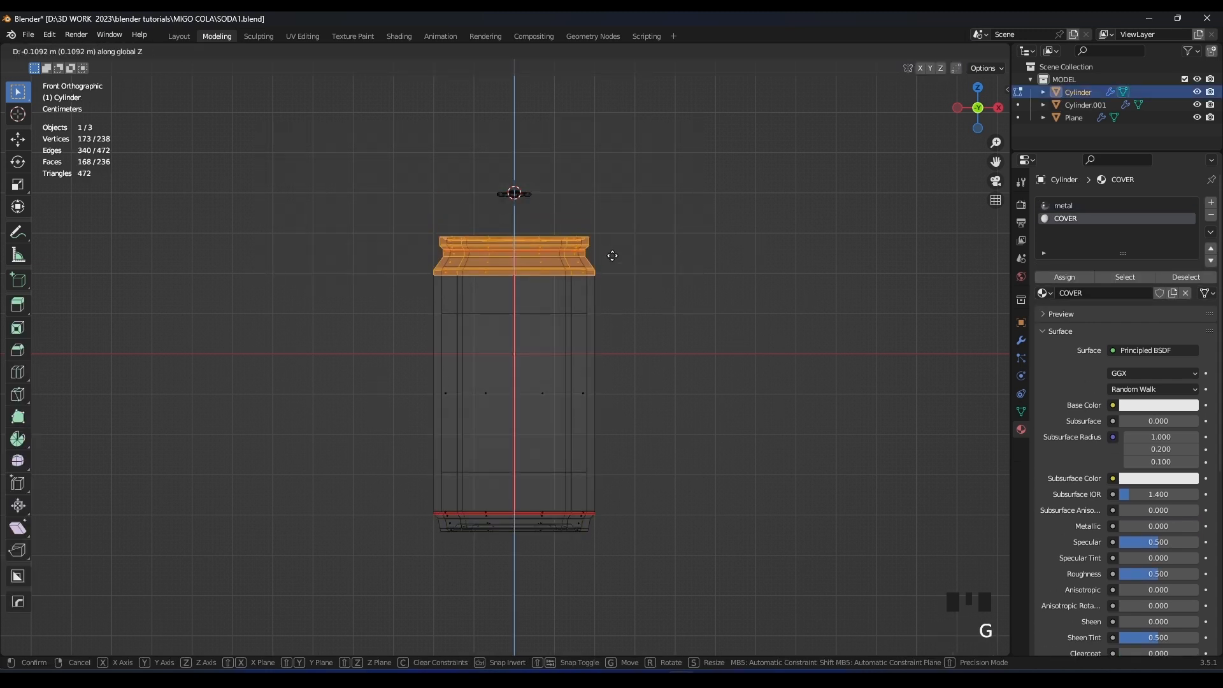
click(618, 258)
Scale the whole can mesh by about 1.12 in X and Y, keeping its height, and leave mesh editing.
key(Tab)
key(z)
key(Tab)
key(a)
key(s)
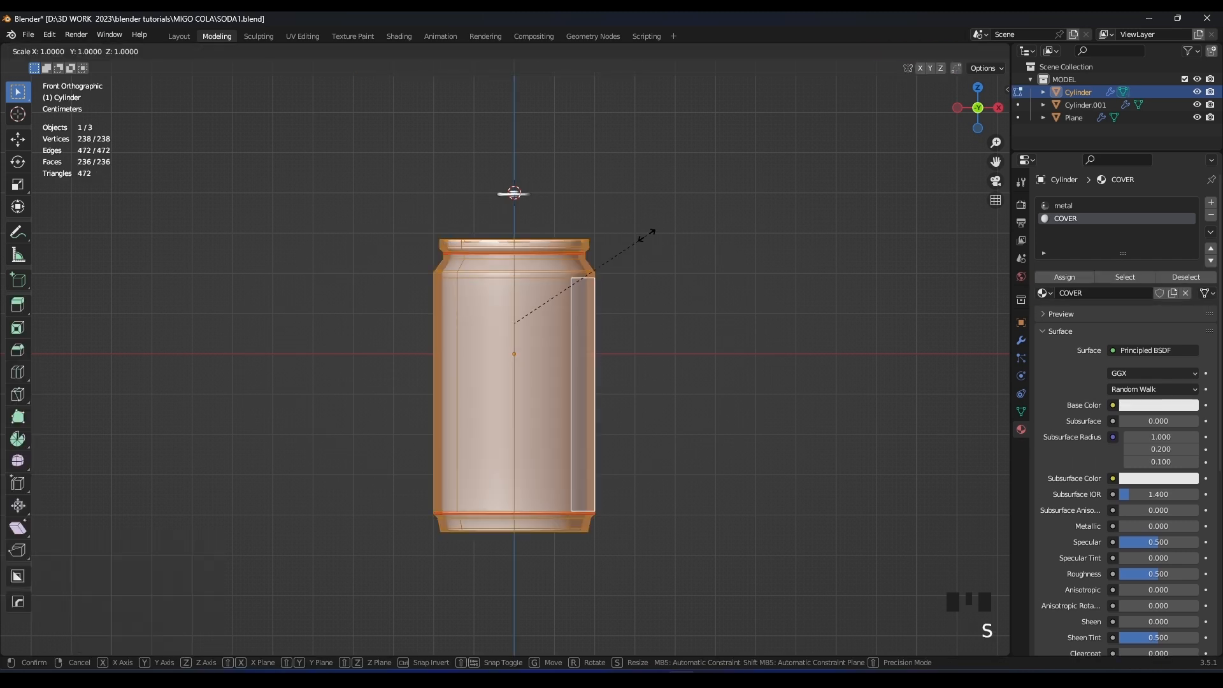
key(shift+z)
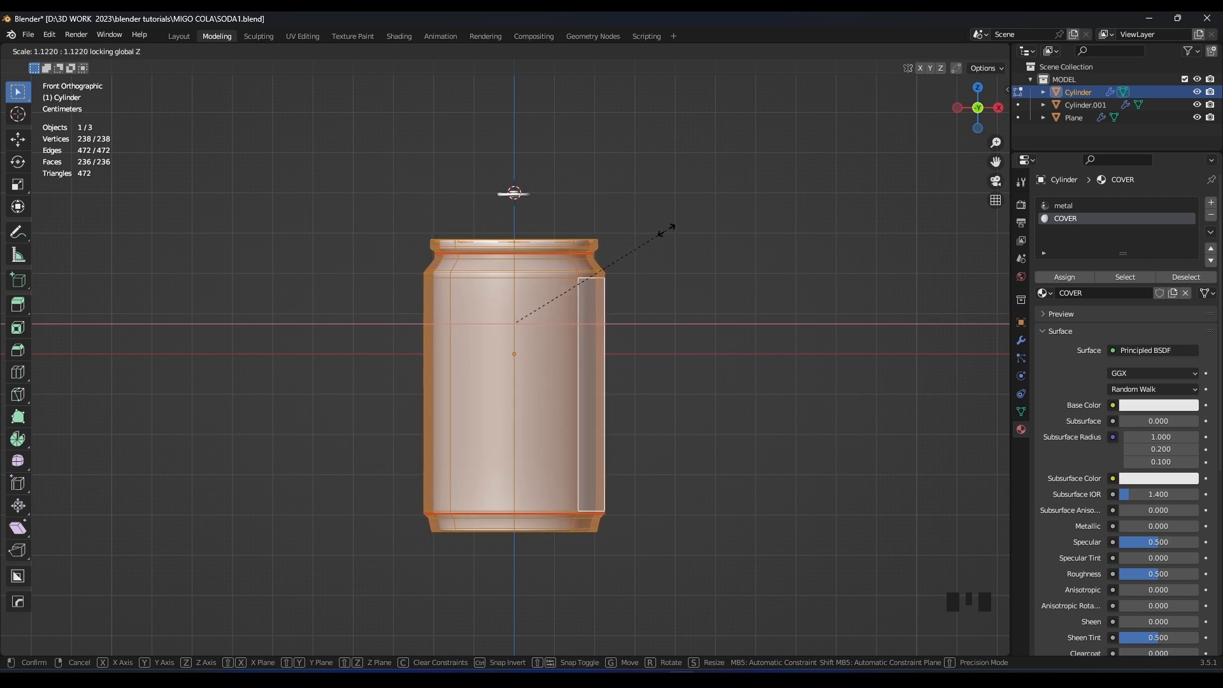
click(666, 230)
key(Tab)
Select the pull tab and rivet together and move them down about 0.116 m along Z onto the lid.
middle_drag(666, 230, 565, 331)
click(552, 271)
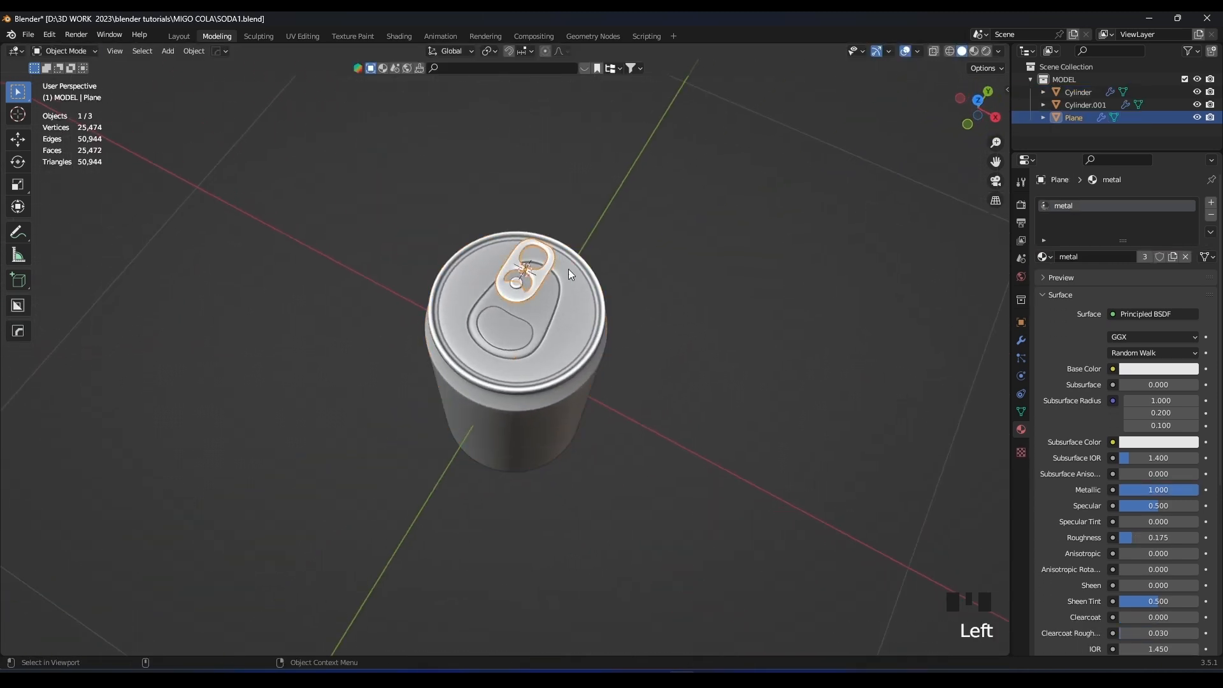
scroll(555, 270, up, 5)
shift+click(551, 140)
key(g)
key(z)
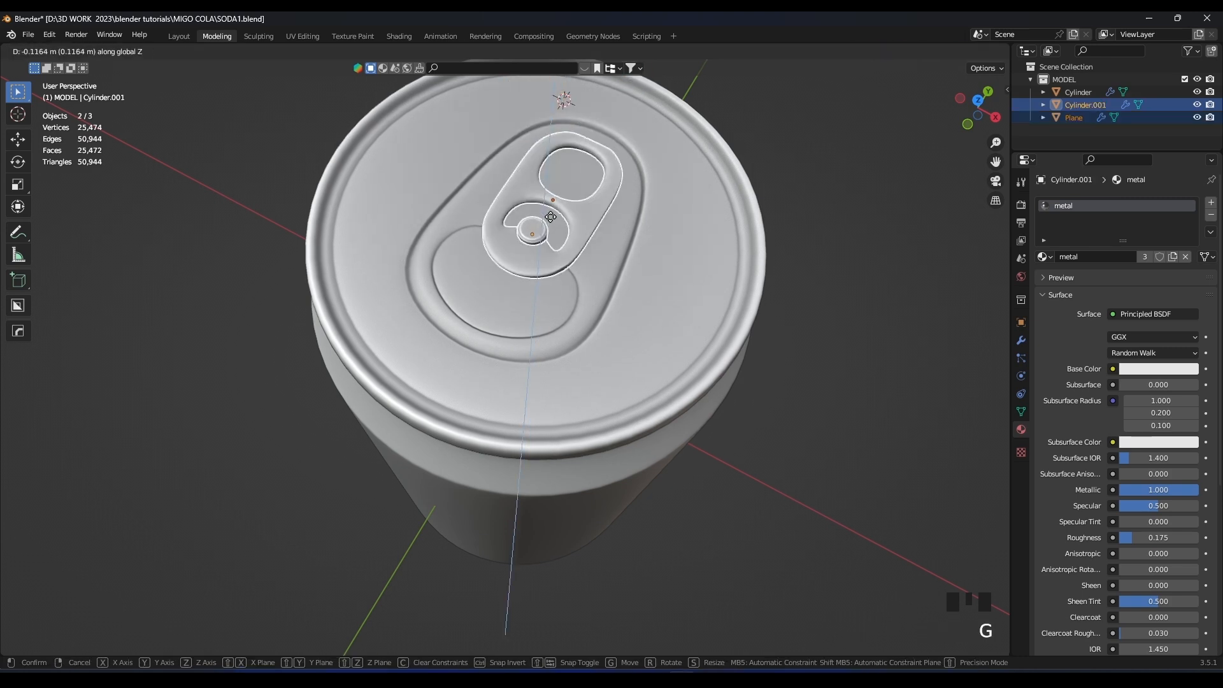
click(550, 218)
Rescale the pull tab and rivet together and shift them along Y to fit the lid's recess.
key(s)
middle_drag(629, 229, 591, 148)
click(686, 238)
key(g)
key(y)
click(644, 220)
scroll(591, 148, down, 4)
click(591, 147)
middle_drag(536, 236, 442, 292)
Scale the can body to 0.933 in X and Y, leaving Z unscaled, and save the file.
click(625, 279)
scroll(626, 279, up, 3)
middle_drag(699, 226, 683, 377)
key(KP_1)
key(s)
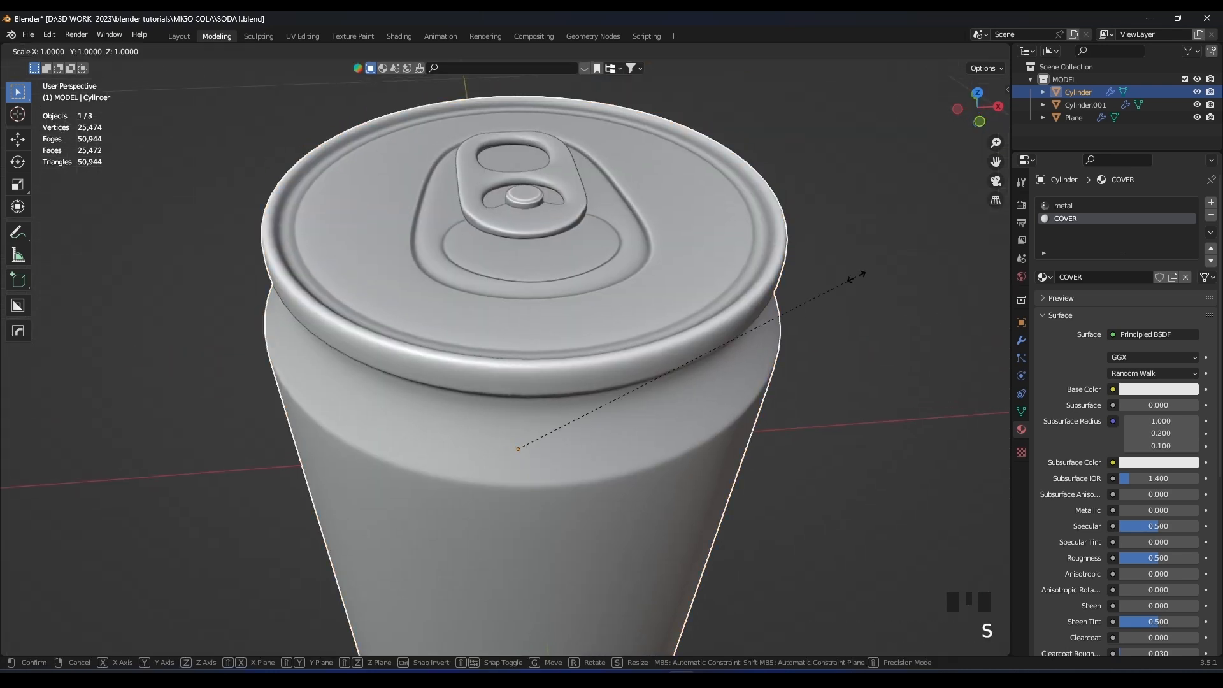
right_click(857, 277)
key(s)
key(shift+z)
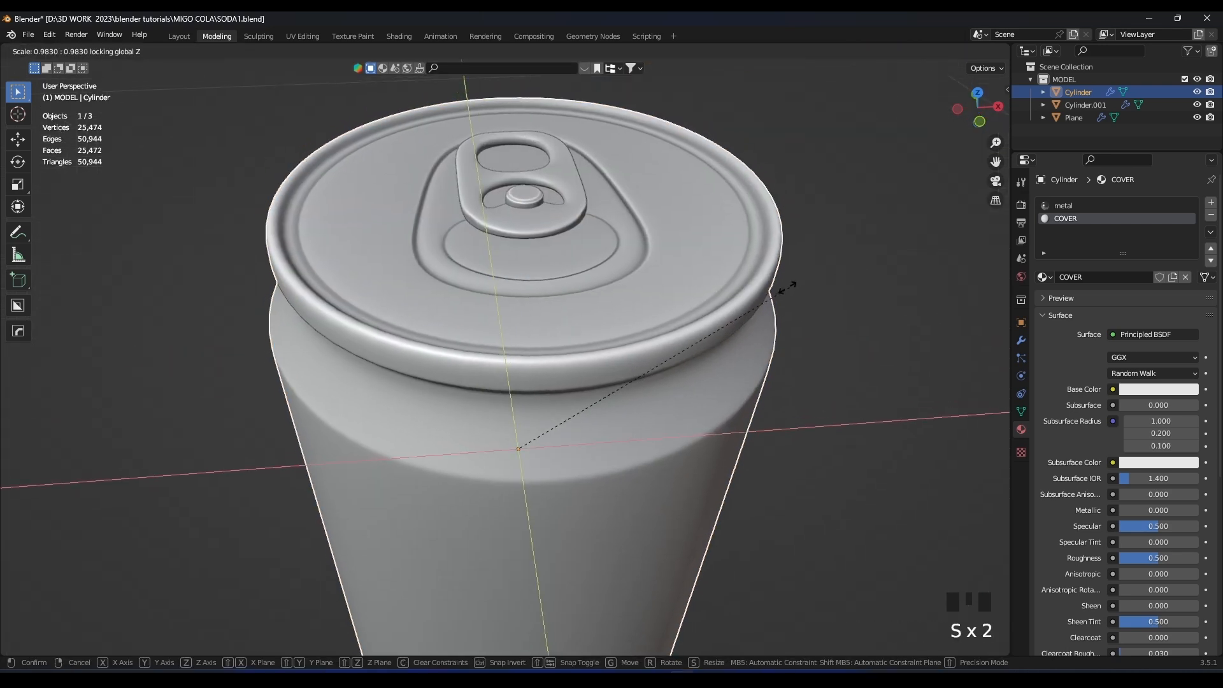
click(626, 295)
scroll(580, 294, down, 5)
middle_drag(581, 295, 575, 235)
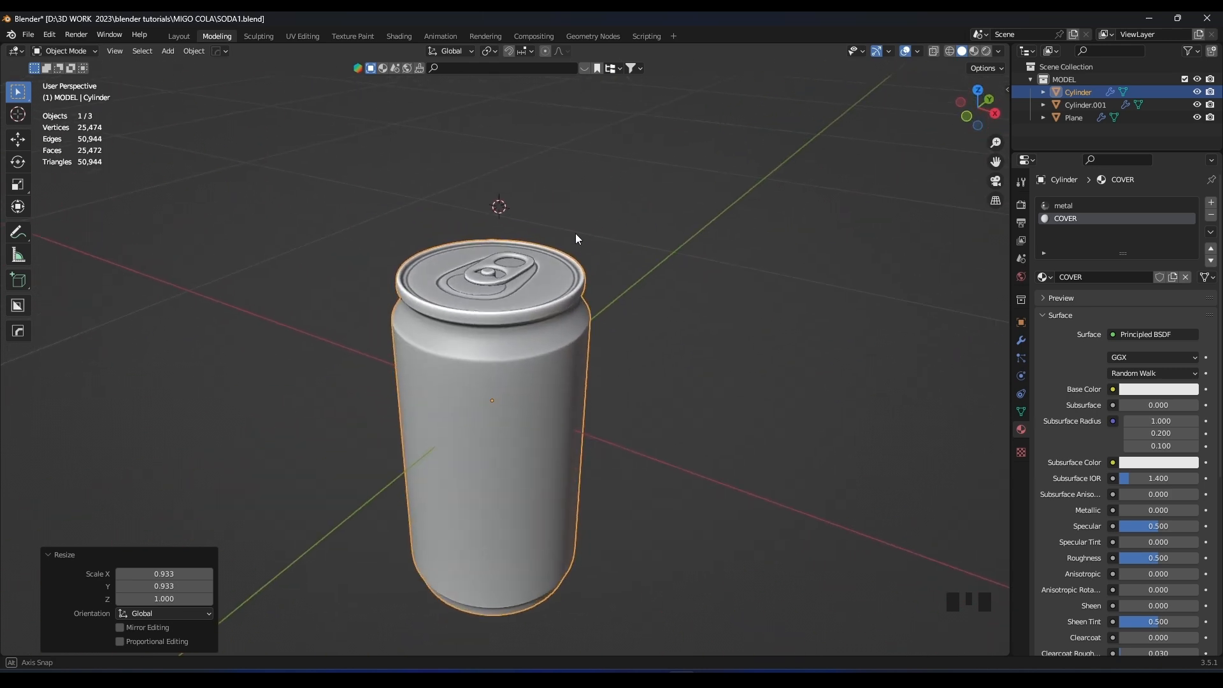
scroll(575, 234, up, 3)
key(ctrl+s)
Select the face loop around the lid's outer rim, raise it about 0.003 m along Z and leave mesh editing.
middle_drag(699, 238, 685, 294)
scroll(778, 275, up, 5)
key(Tab)
alt+click(831, 385)
key(g)
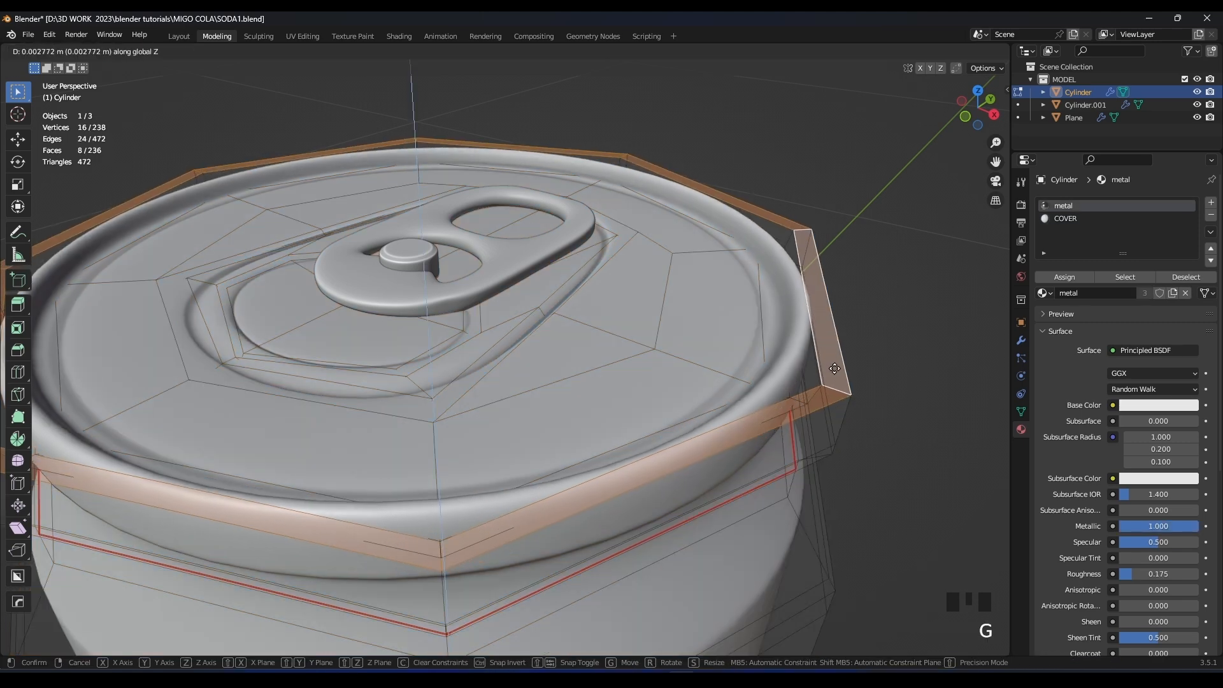
click(834, 363)
scroll(783, 295, down, 4)
middle_drag(784, 295, 627, 251)
scroll(787, 278, up, 3)
key(Tab)
Save the file and show the can in Material Preview shading.
scroll(787, 278, down, 3)
click(775, 339)
mouse_move(628, 252)
shift+middle_down()
mouse_move(561, 251)
mouse_move(594, 286)
mouse_move(555, 435)
mouse_move(416, 417)
mouse_move(614, 266)
mouse_move(685, 346)
mouse_move(624, 377)
shift+middle_up()
key(ctrl+s)
key(z)
click(571, 299)
click(571, 295)
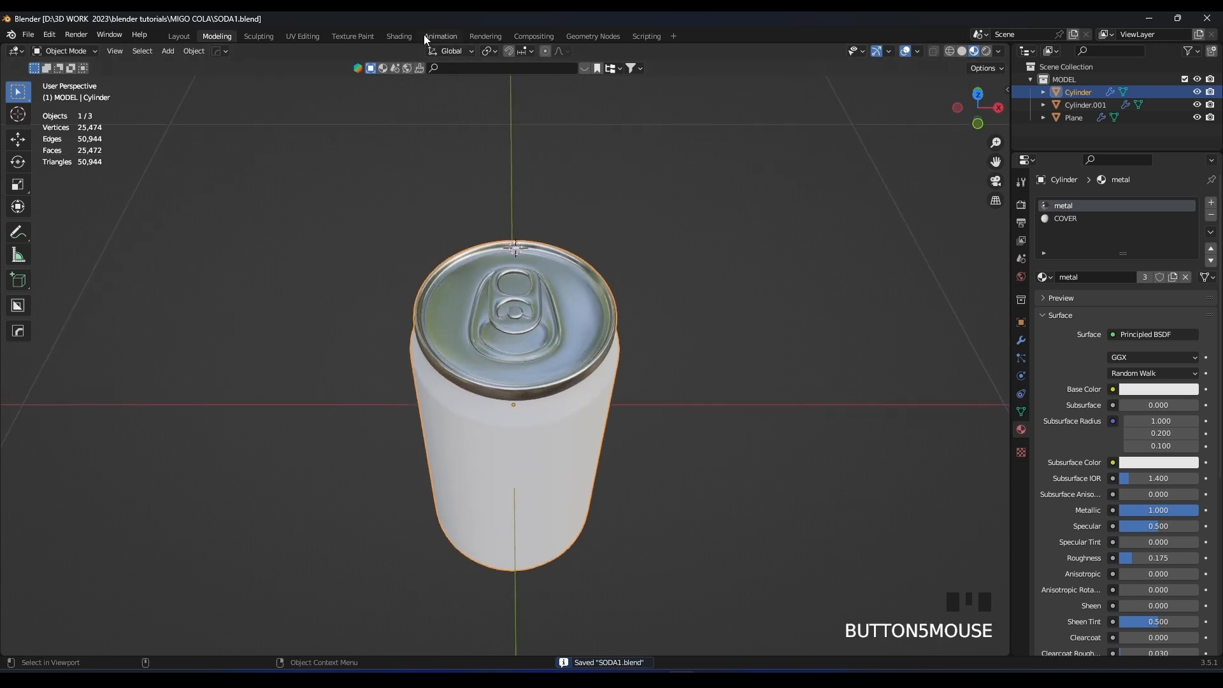
Open the Shading workspace and turn its file browser area into a UV Editor.
click(398, 36)
right_click(183, 217)
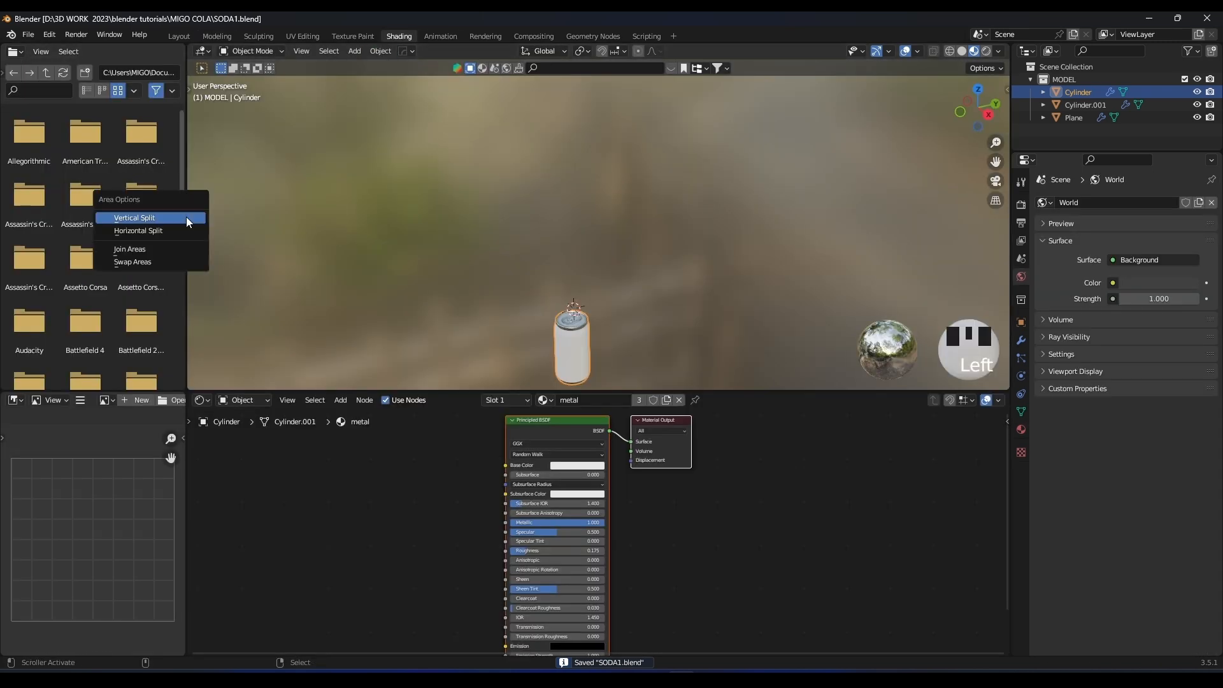
click(15, 51)
click(38, 116)
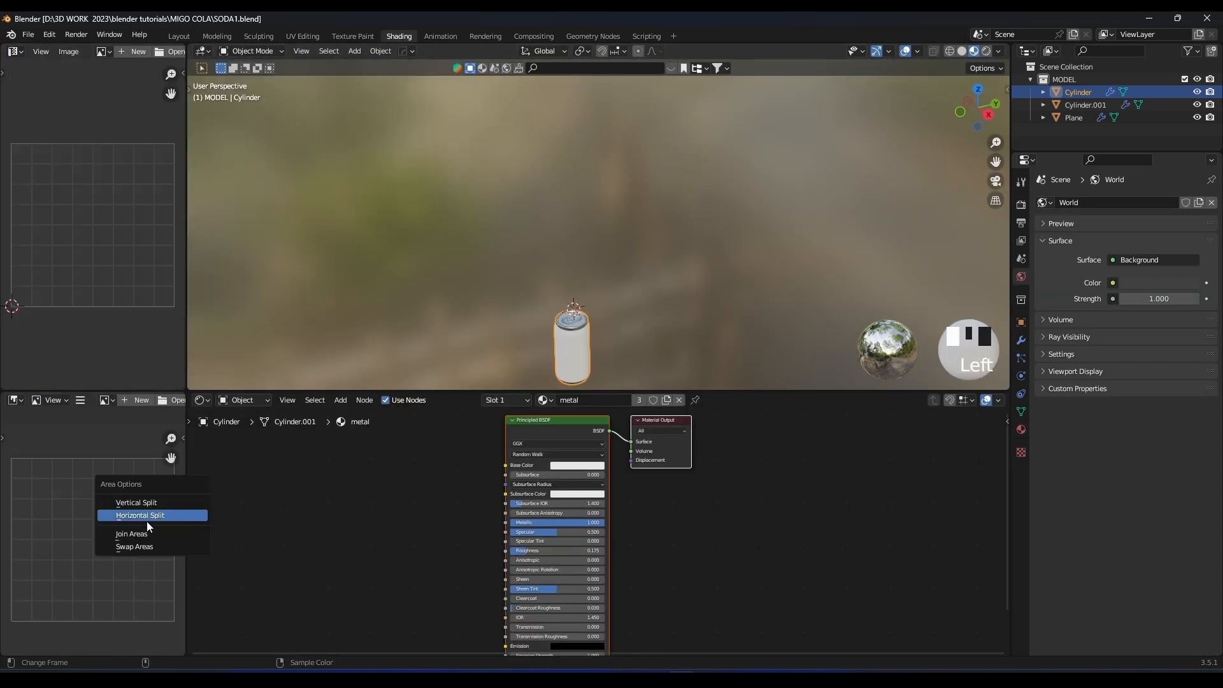
Merge the small image editor area into the node editor and make the node editor taller.
click(143, 533)
click(153, 527)
drag(383, 390, 382, 321)
scroll(606, 261, up, 4)
middle_drag(605, 262, 642, 126)
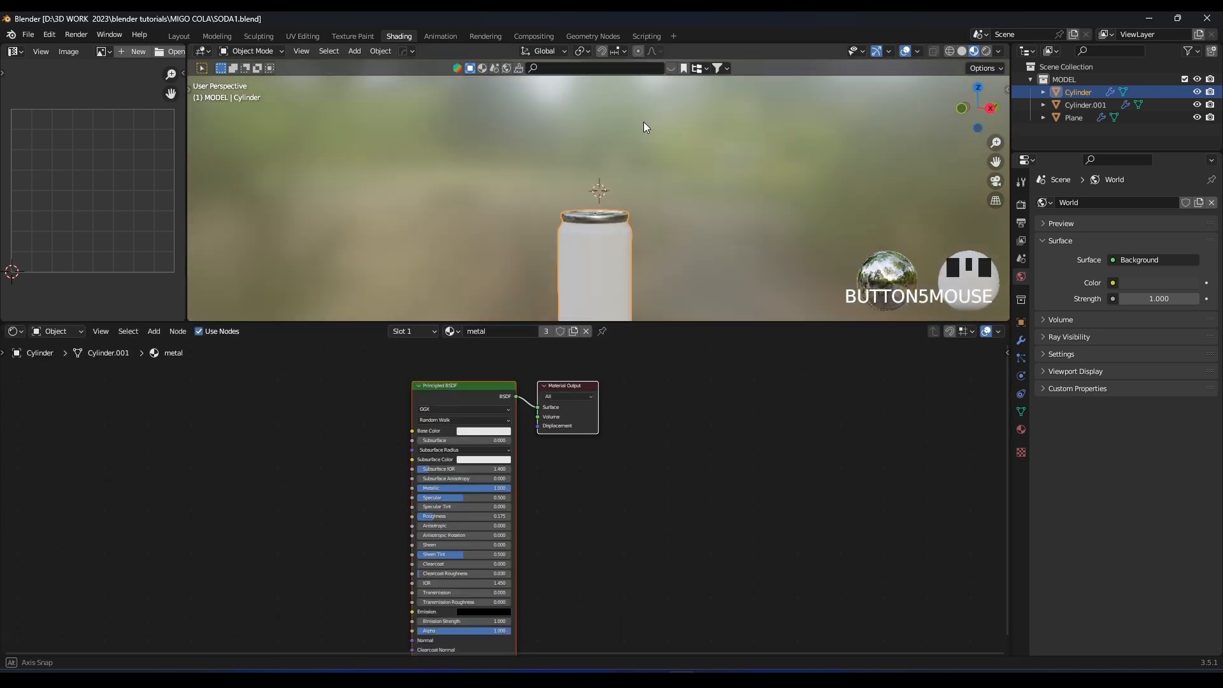
Make the can's COVER material active and add an Image Texture node beside its Principled BSDF.
click(608, 309)
click(1021, 429)
click(1065, 219)
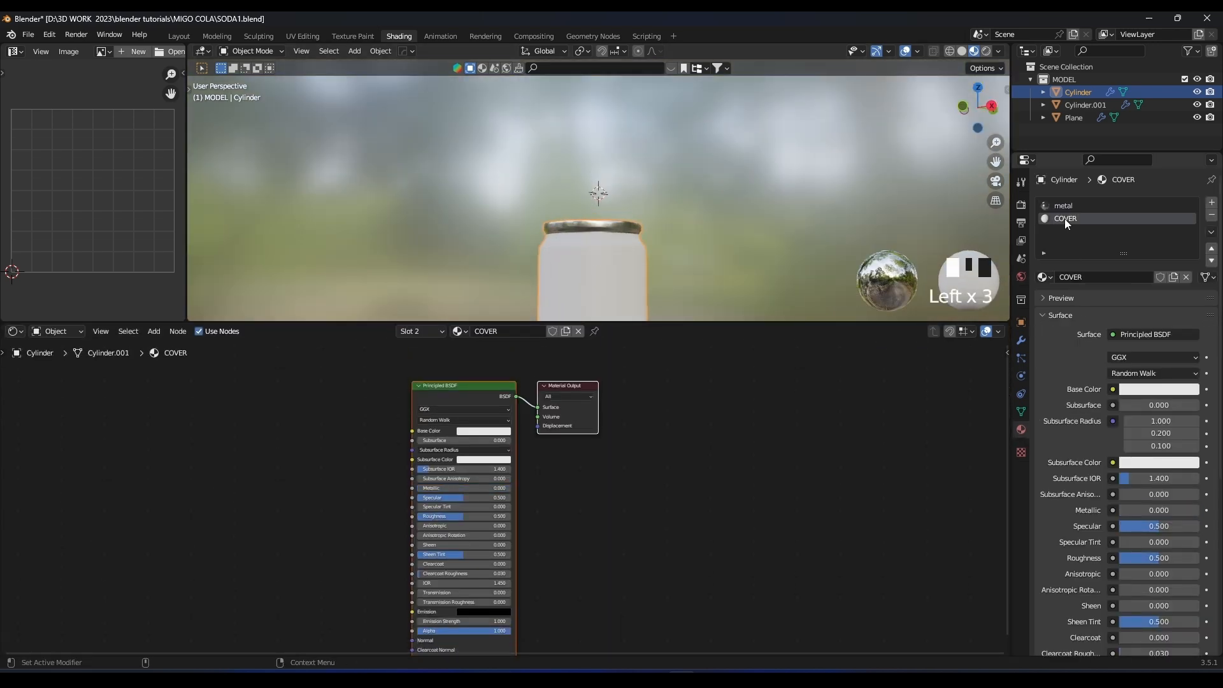
middle_drag(470, 533, 615, 532)
mouse_move(318, 492)
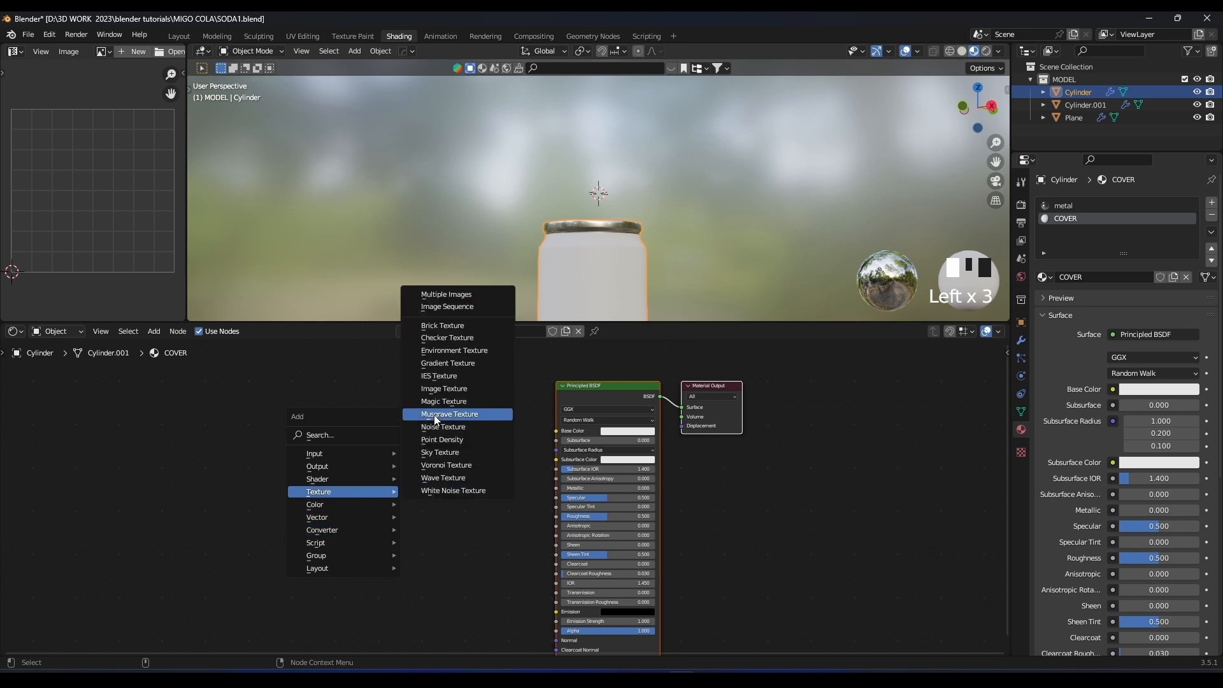
click(430, 435)
click(365, 480)
Load SC.png from the Videos folder into the image node and link its Color to the Principled BSDF's Base Color.
click(365, 480)
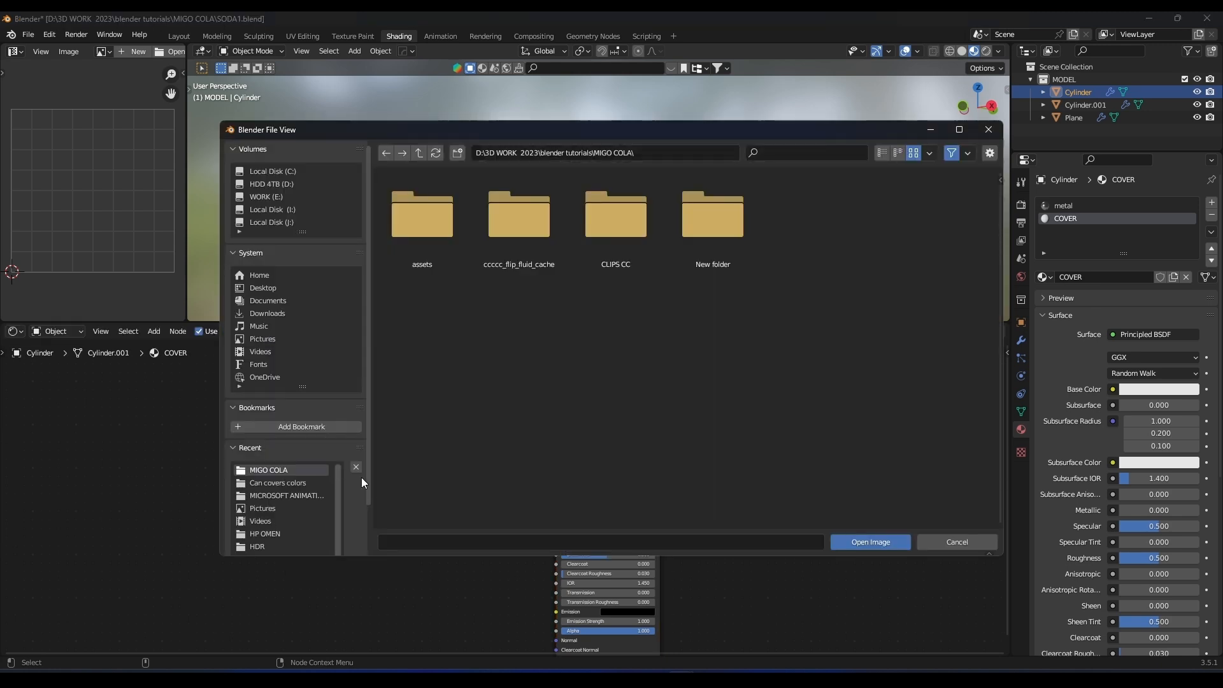
click(263, 339)
click(263, 352)
double_click(806, 215)
scroll(351, 448, up, 1)
drag(358, 448, 569, 412)
Show the can in front view and make the 3D viewport taller.
shift+middle_drag(606, 221, 684, 155)
scroll(715, 220, down, 2)
scroll(715, 221, up, 4)
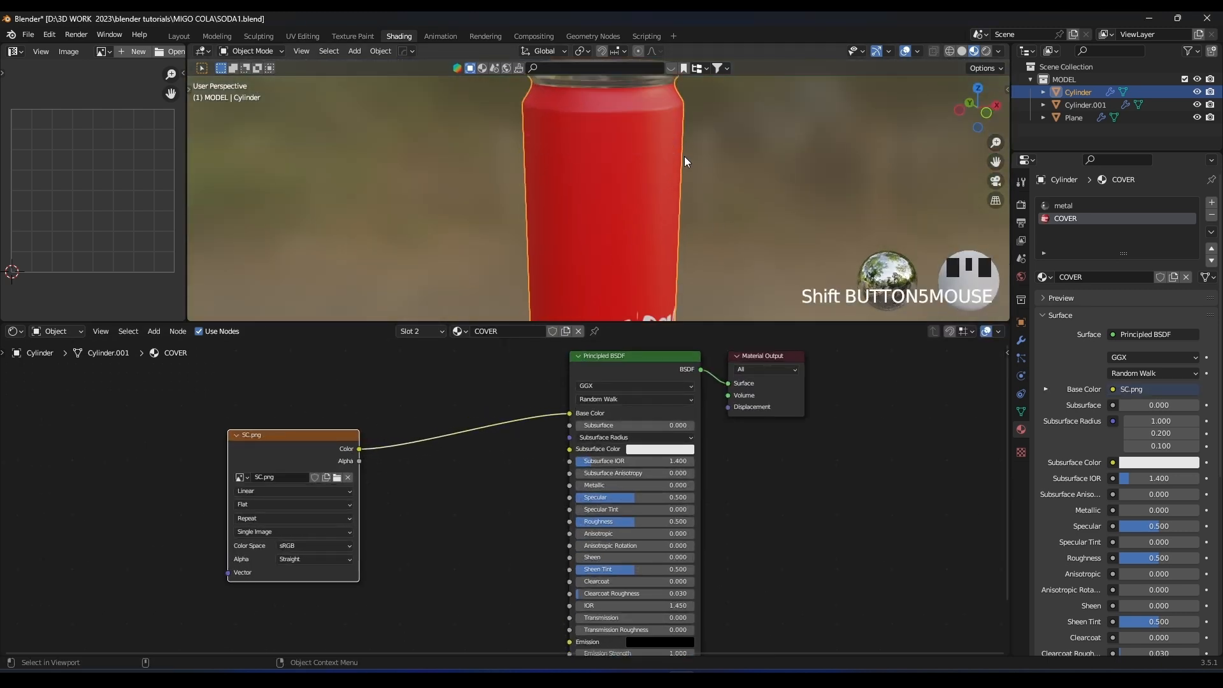
key(KP_1)
drag(680, 328, 680, 446)
Enter mesh editing, select all linked faces of the can's cover and widen the UV Editor.
key(Tab)
click(610, 217)
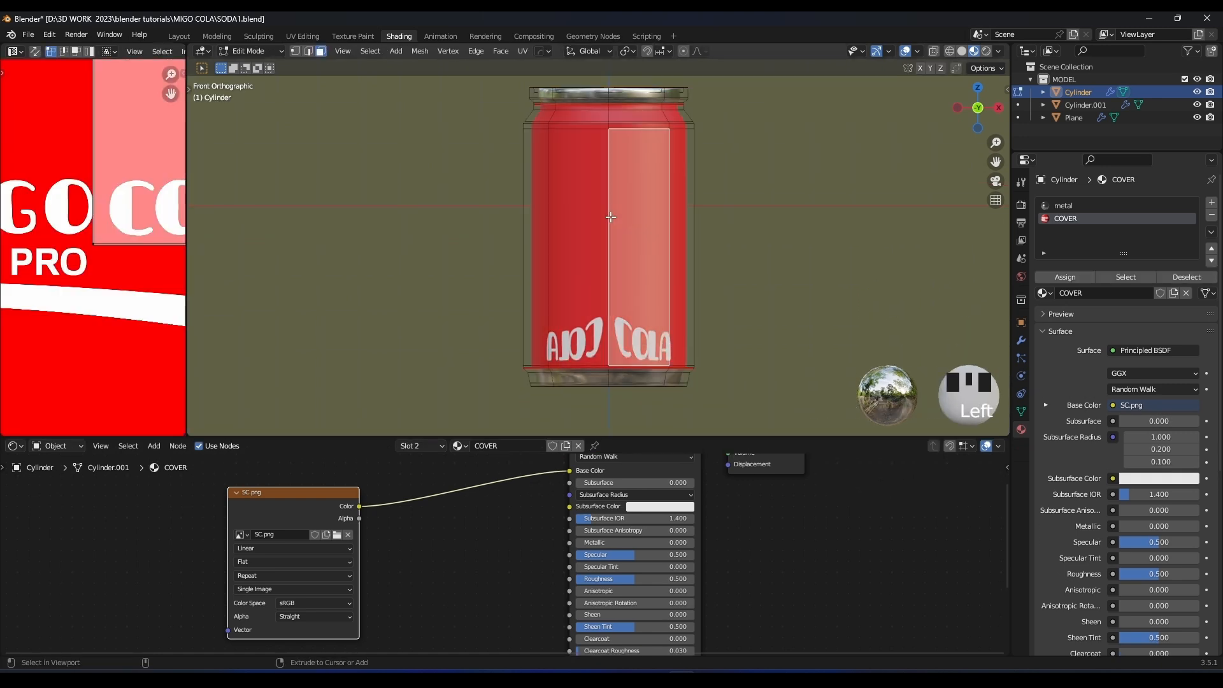
key(ctrl+l)
scroll(109, 189, down, 4)
drag(186, 217, 347, 221)
scroll(771, 225, up, 1)
Unwrap the selected cover faces and move their whole UV island about 0.33 along X.
key(u)
click(771, 227)
scroll(155, 248, up, 2)
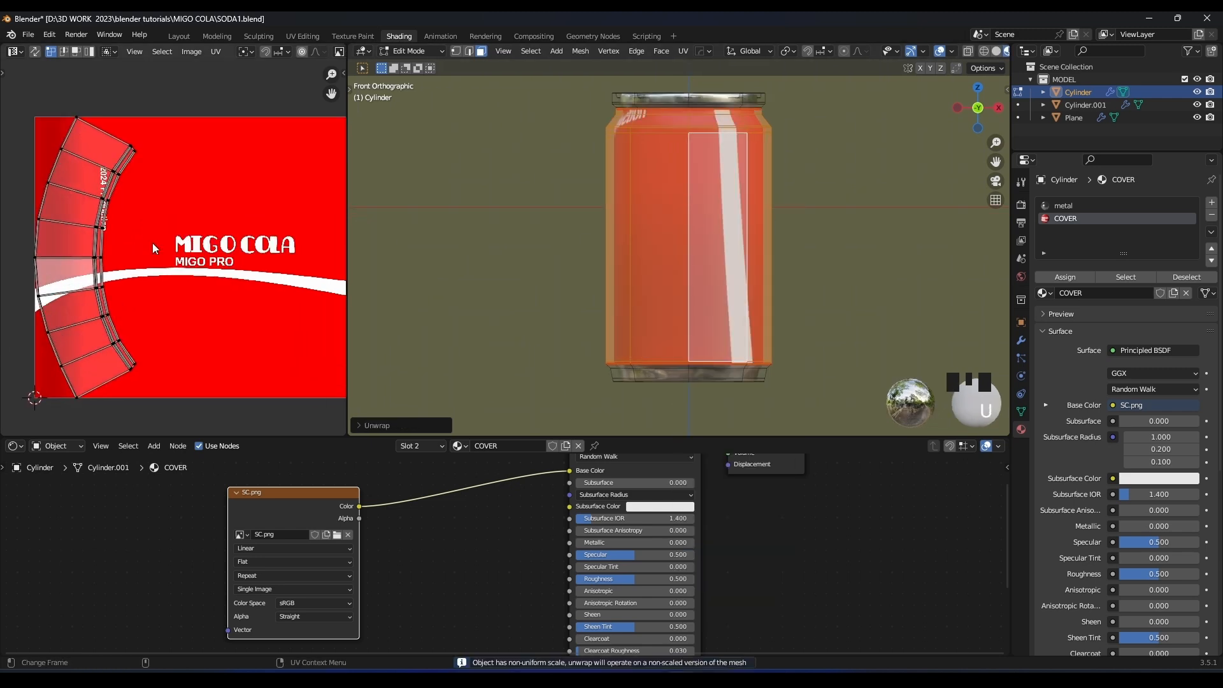
key(a)
key(g)
key(x)
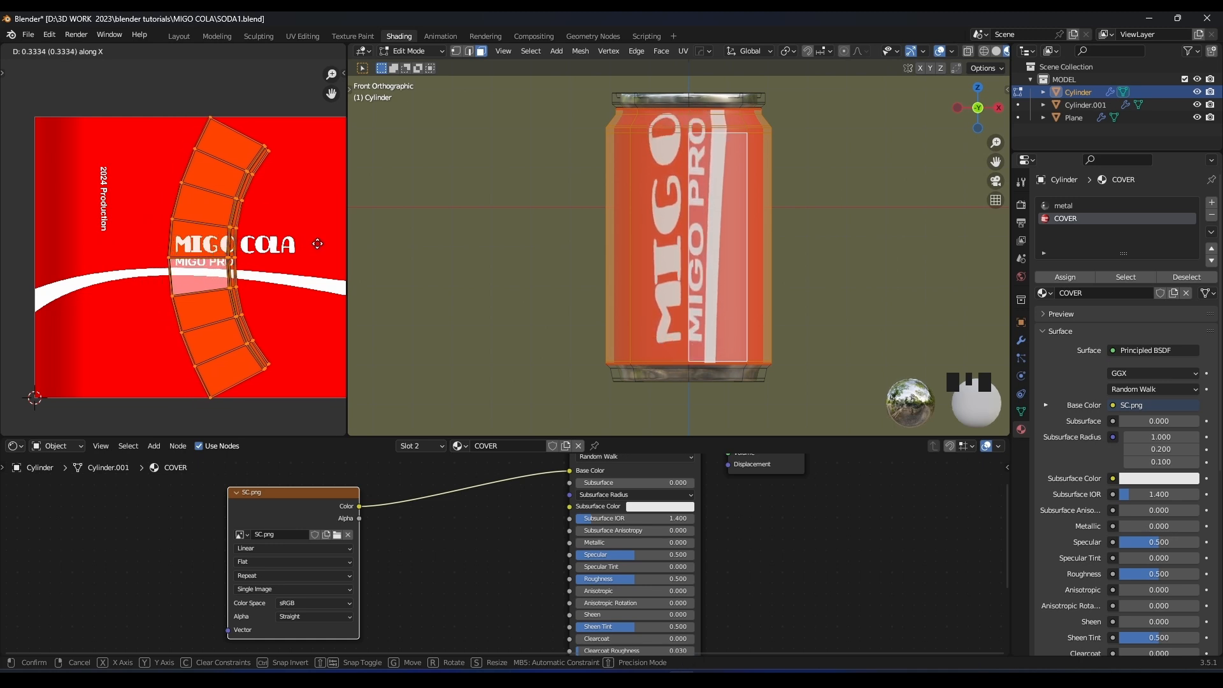
click(320, 249)
Try a Smart UV Project on the cover faces with a 66° angle limit, and undo it.
key(u)
click(708, 247)
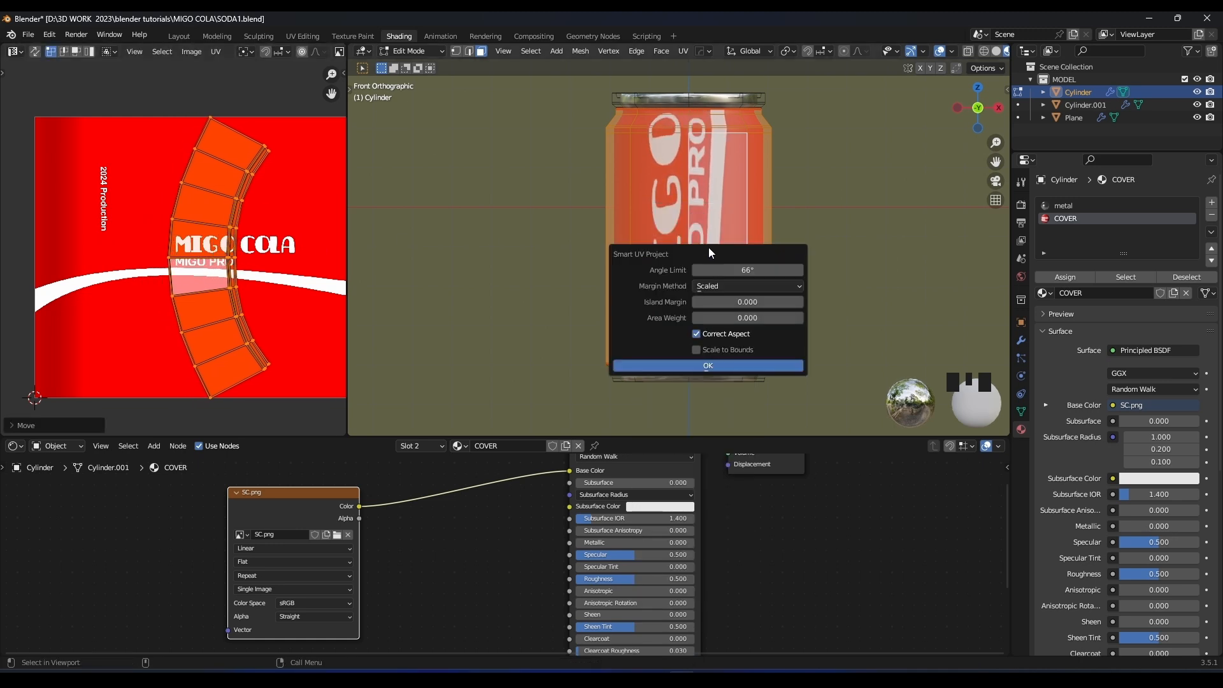
click(708, 366)
key(ctrl+z)
Select the UV island's curved left edge column, flatten it along X with a scale of 0 and move it left.
middle_drag(227, 266, 173, 274)
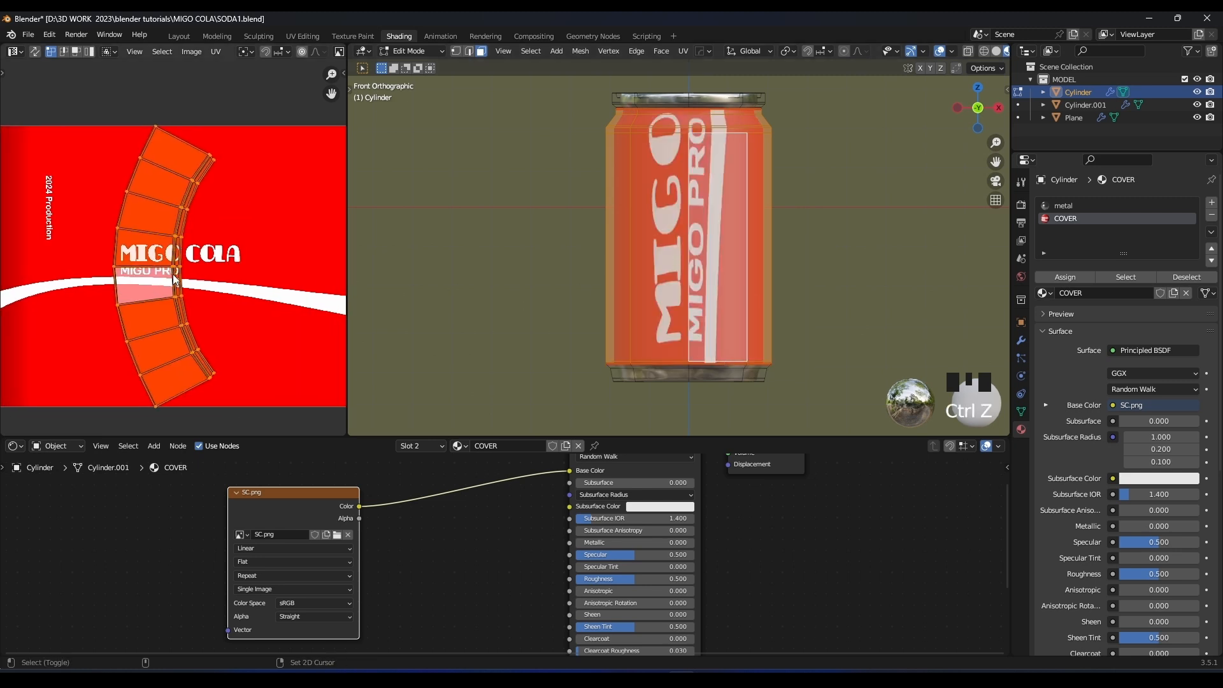
double_click(116, 244)
middle_drag(116, 244, 152, 230)
scroll(127, 227, up, 1)
scroll(161, 308, up, 2)
middle_drag(162, 309, 235, 275)
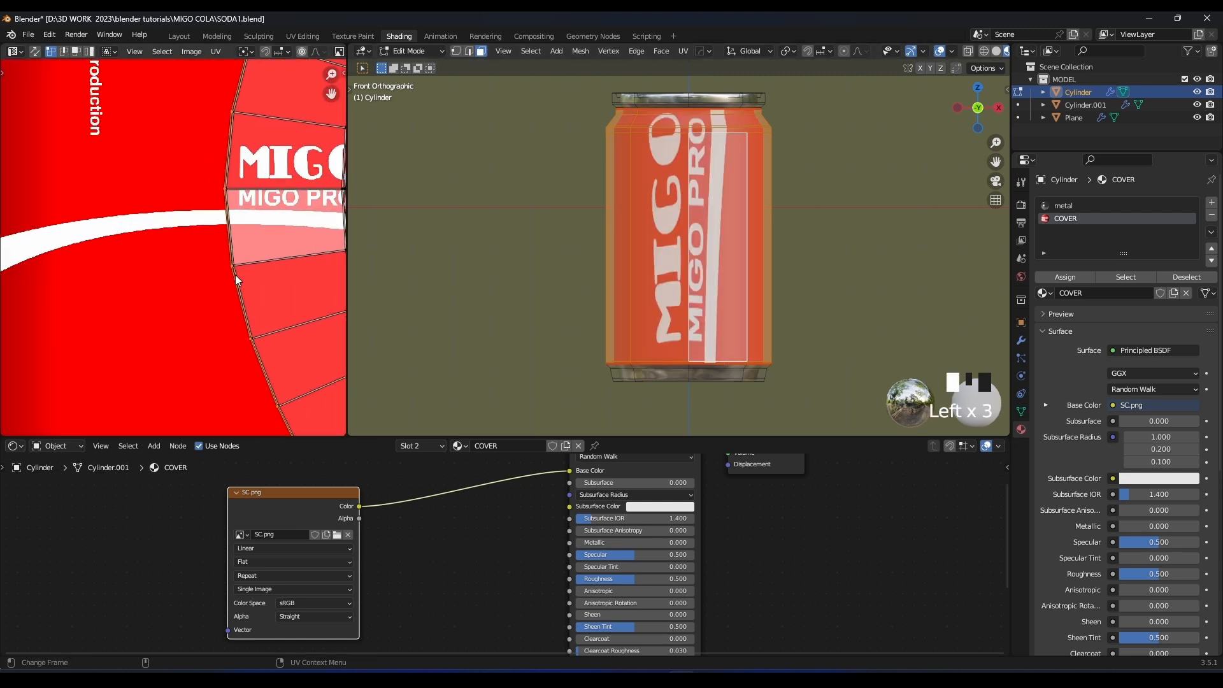
triple_click(248, 337)
scroll(249, 329, down, 5)
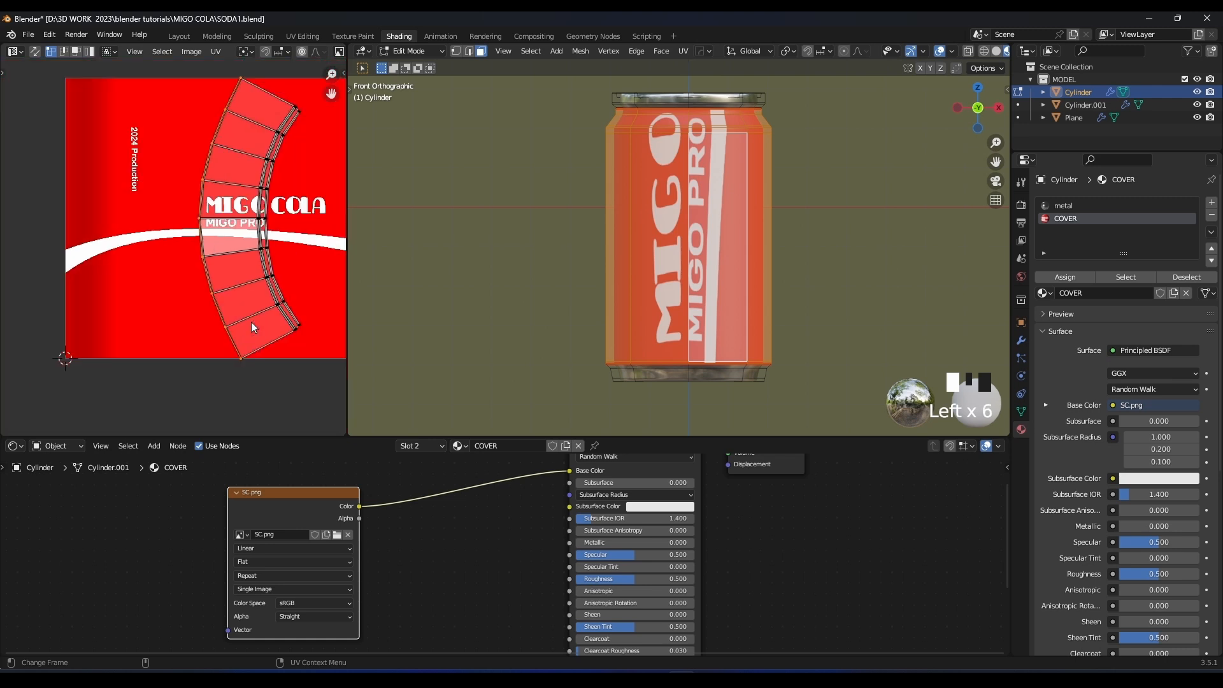
key(s)
key(x)
key(0)
click(270, 309)
key(g)
click(236, 305)
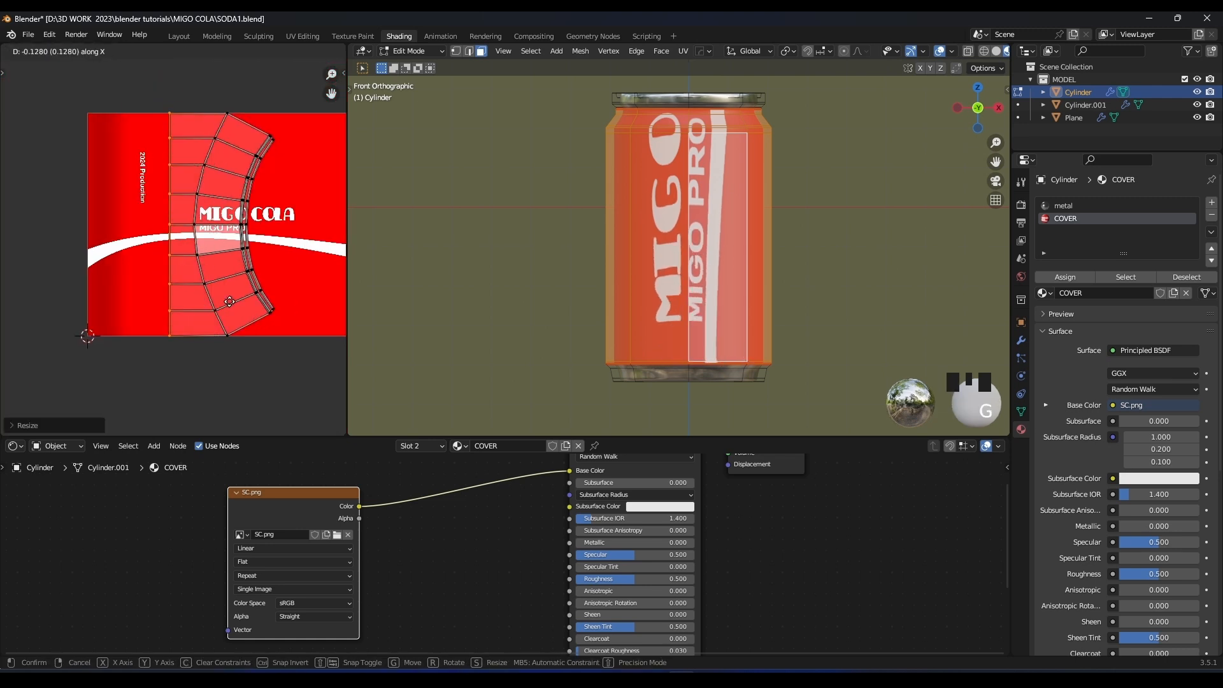
Flatten the second UV column from the left along X with a scale of 0 and move it beside the left edge column.
key(s)
key(x)
key(0)
click(207, 295)
key(g)
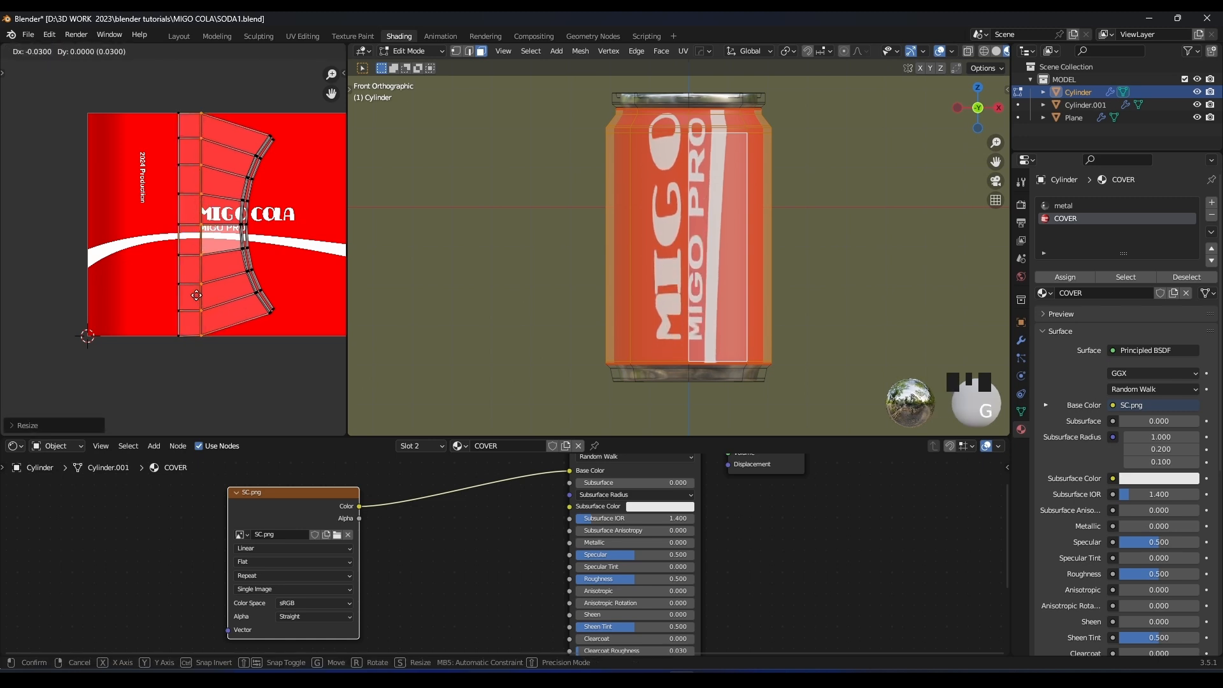
click(182, 296)
Select the UV island's curved right edge column and flatten it along X with a scale of 0.
middle_drag(249, 254, 199, 263)
triple_click(200, 259)
key(g)
key(s)
key(x)
key(0)
click(252, 261)
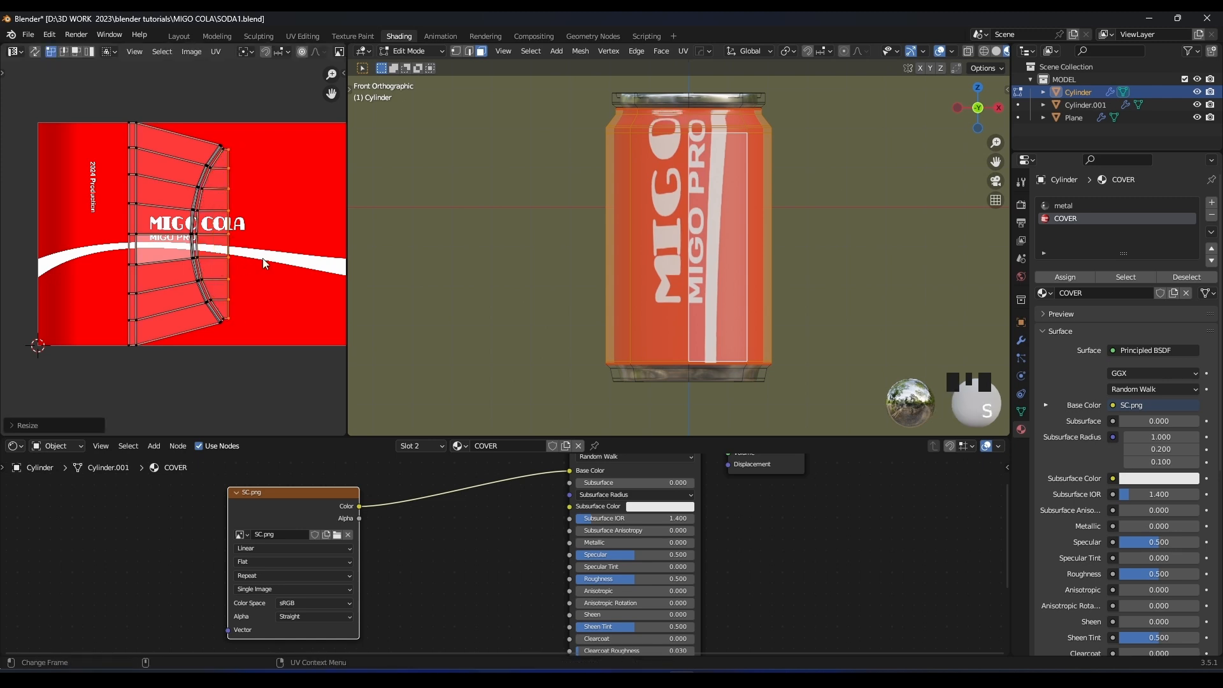
Flatten the UV column next to the right edge along X with a scale of 0 and move it beside that edge.
alt+click(198, 239)
key(s)
key(x)
key(0)
click(196, 239)
key(g)
key(x)
click(211, 240)
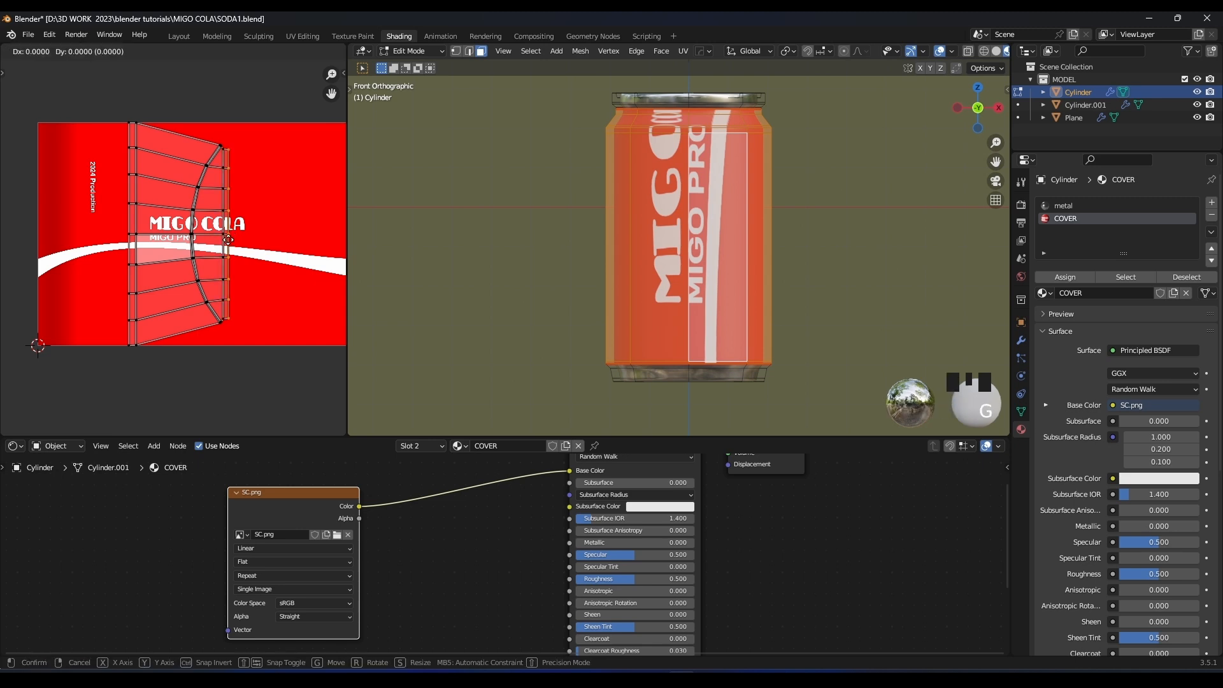
Move the right edge column farther right and shift its neighbouring column about 0.03 along X.
key(g)
click(244, 245)
key(g)
key(x)
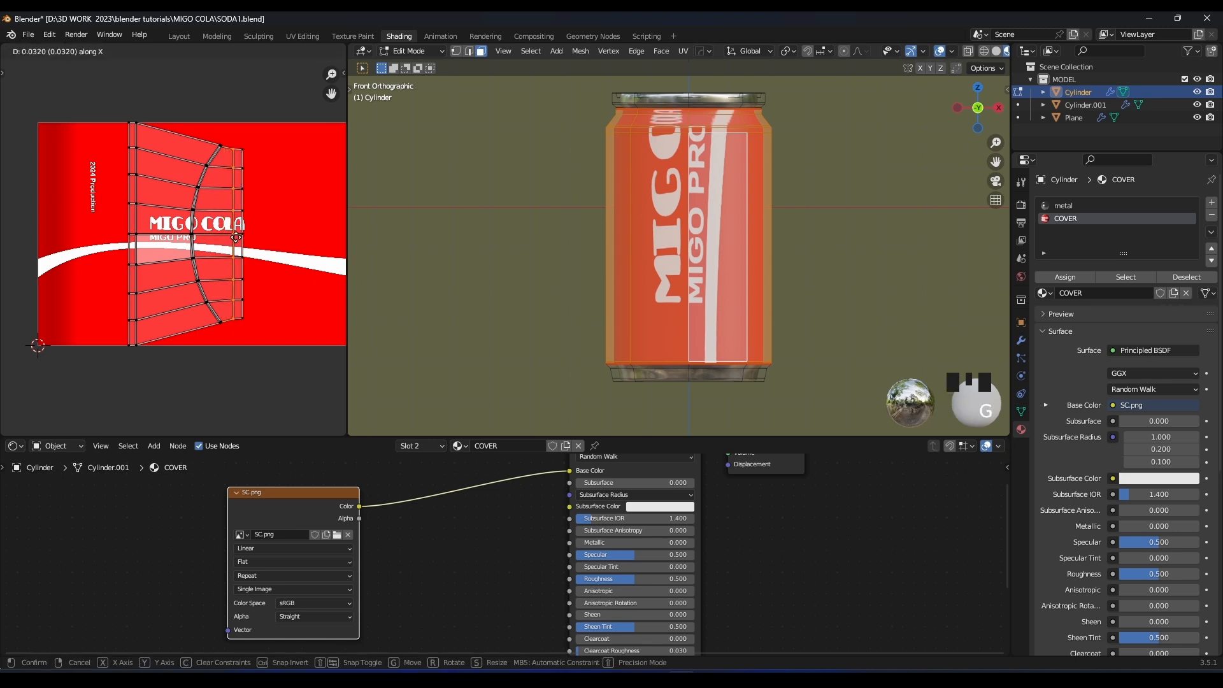
click(235, 237)
Try converting all of the cover's UVs to a square grid with UV Squares, and undo the conversion.
scroll(217, 234, up, 3)
scroll(185, 228, down, 3)
key(n)
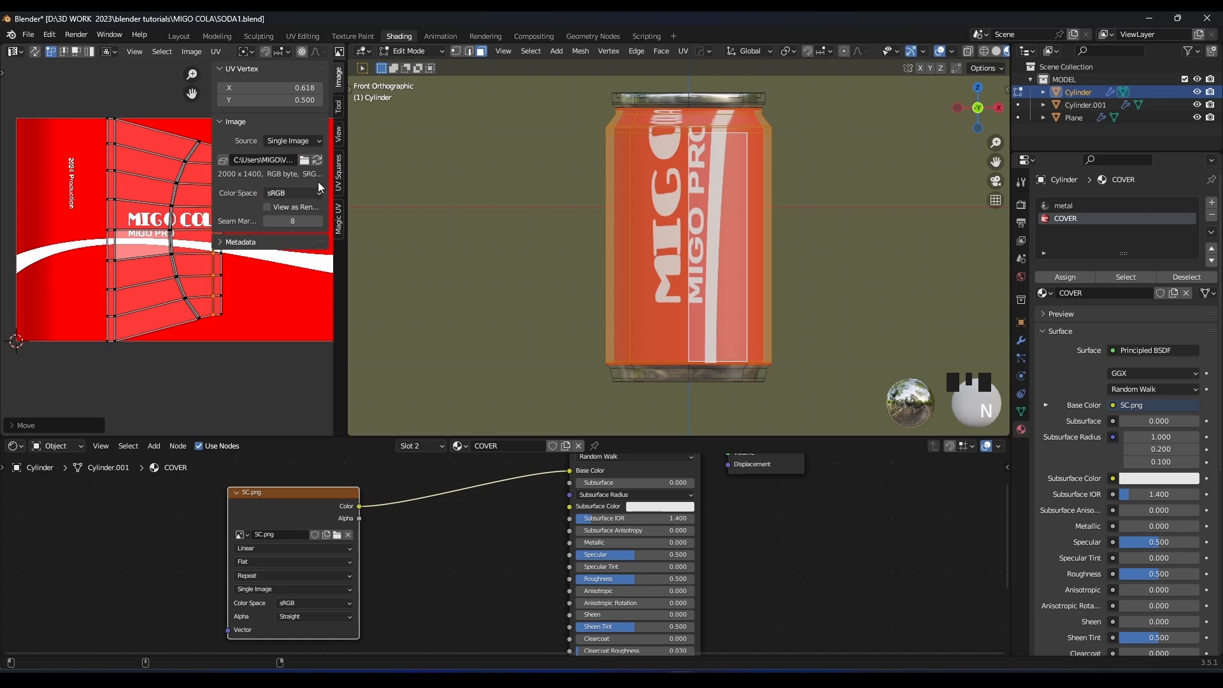
click(339, 172)
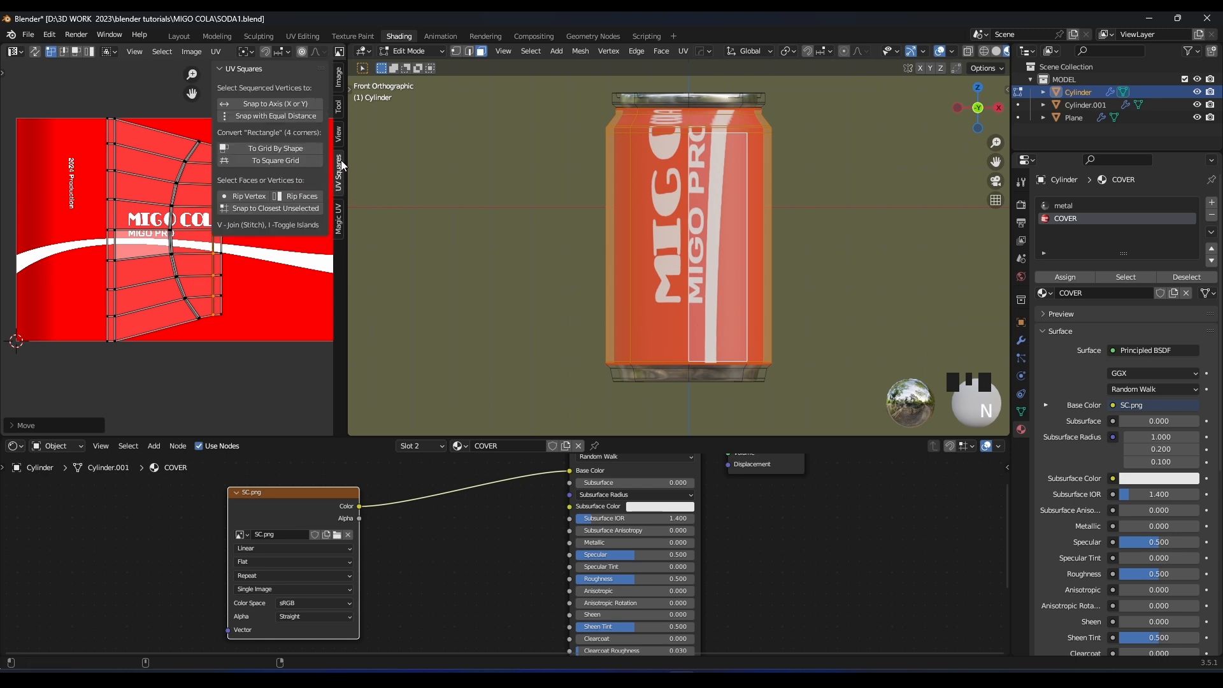
key(a)
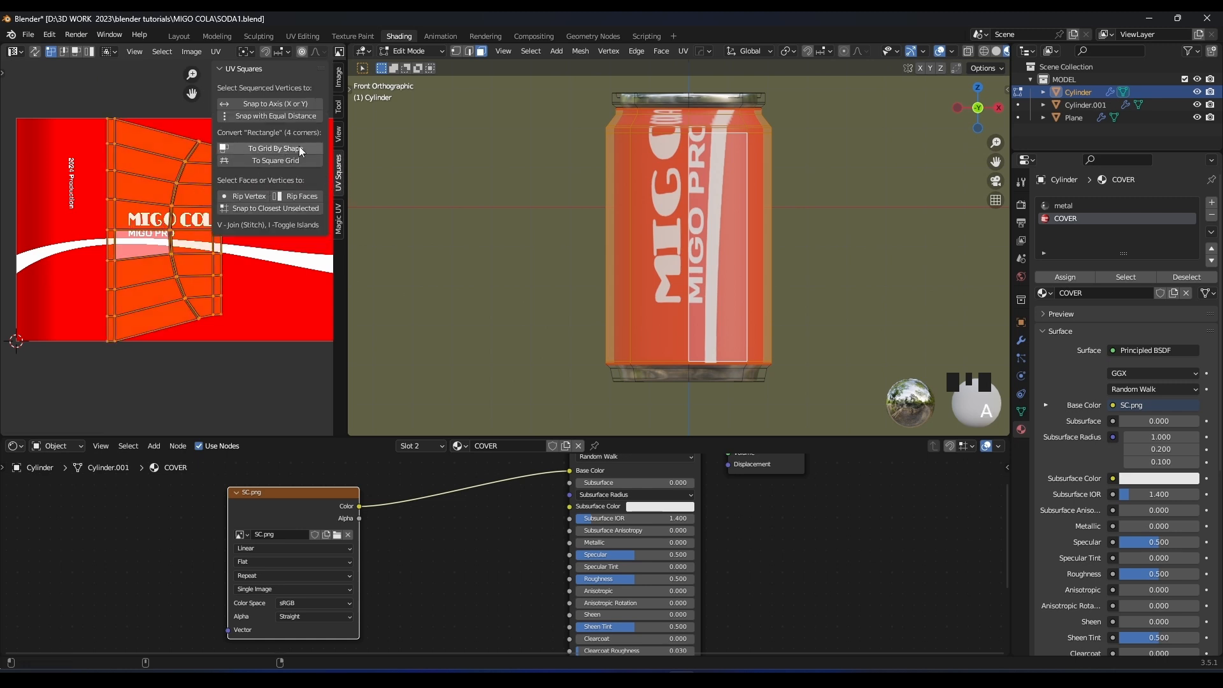
click(281, 162)
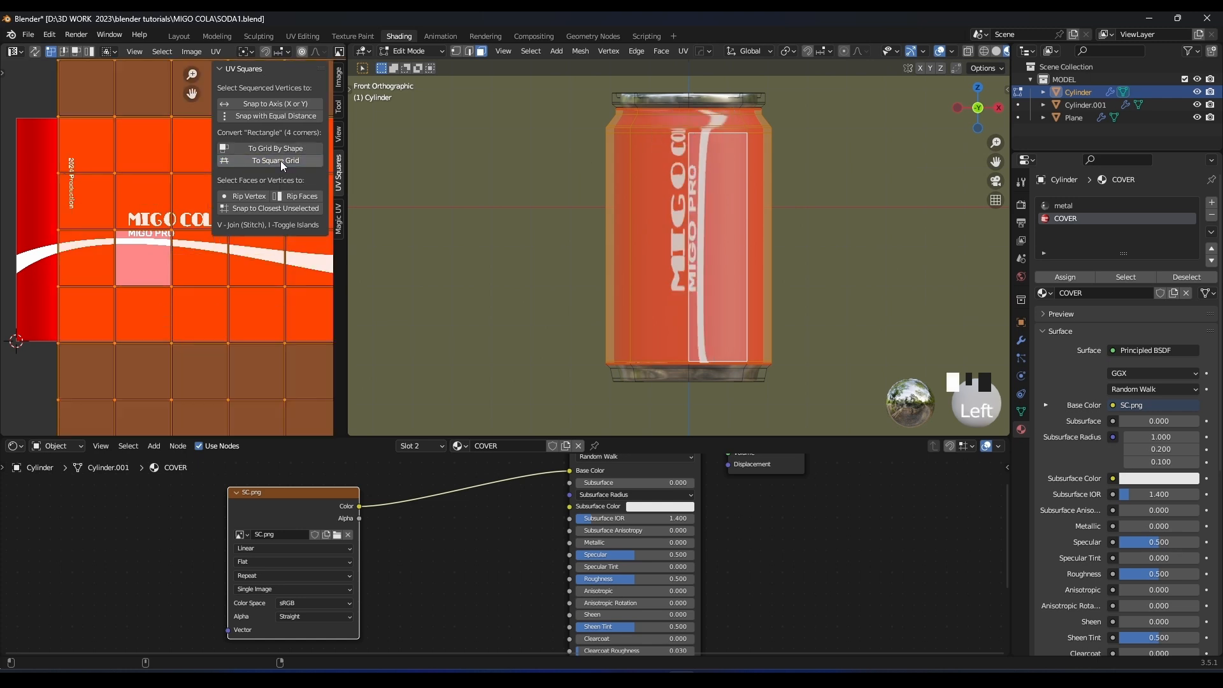
scroll(186, 294, down, 4)
key(s)
right_click(239, 277)
key(ctrl+z)
key(n)
Straighten two of the curved inner UV columns along X with a scale of 0 and space them apart to the right.
scroll(200, 319, up, 6)
alt+click(186, 243)
scroll(224, 253, down, 2)
key(g)
click(236, 253)
key(s)
click(174, 257)
key(s)
key(x)
key(0)
key(Return)
Move the right edge column and its neighbouring column farther right across the label image.
key(a)
click(225, 254)
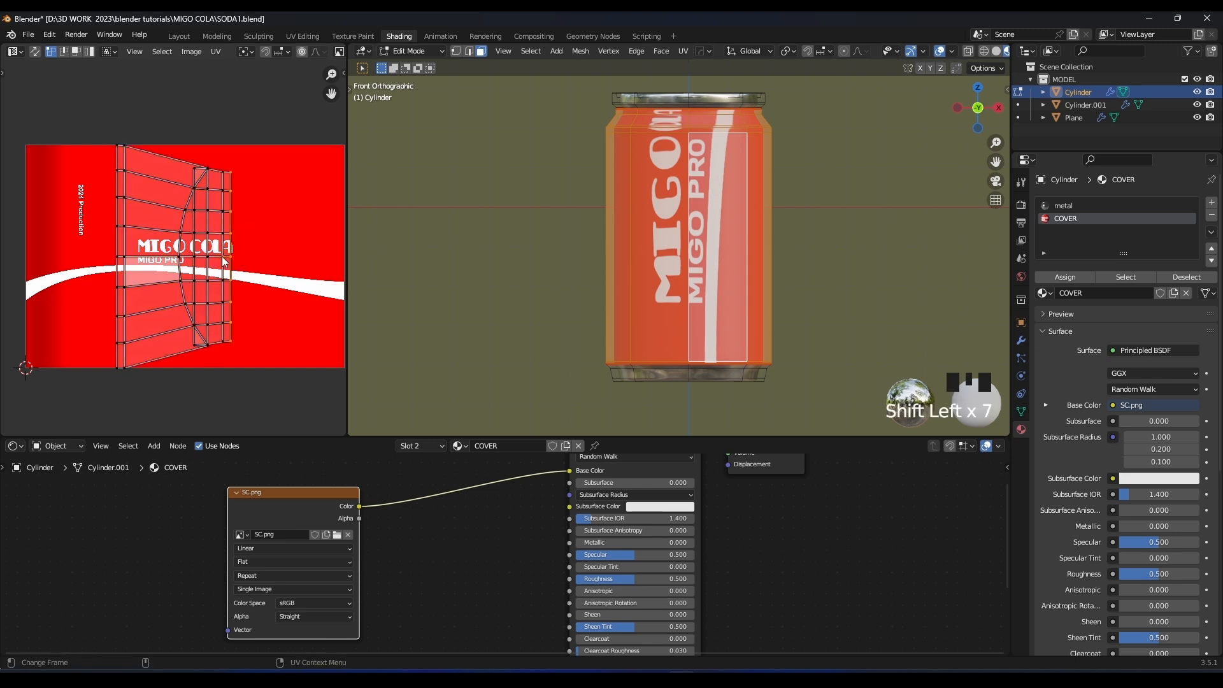
key(g)
click(272, 257)
alt+click(222, 257)
key(g)
click(262, 257)
Move the two straightened inner UV columns right, close to the two rightmost columns.
alt+click(199, 257)
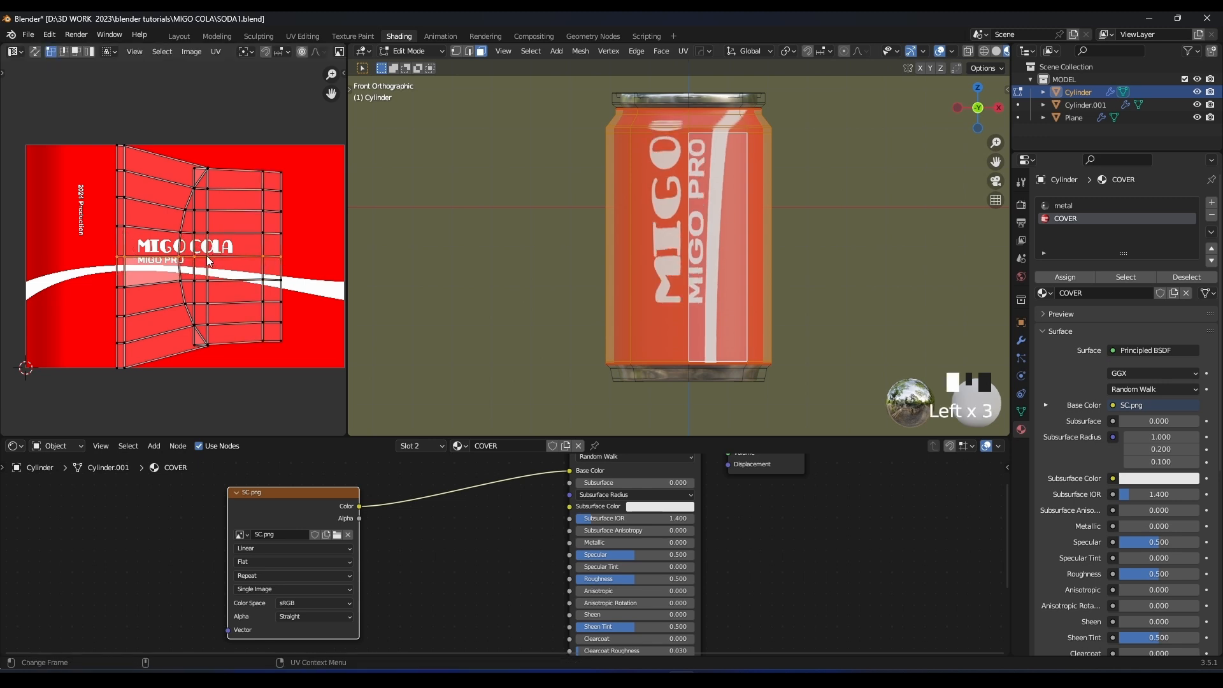
key(g)
click(251, 268)
alt+click(195, 261)
key(g)
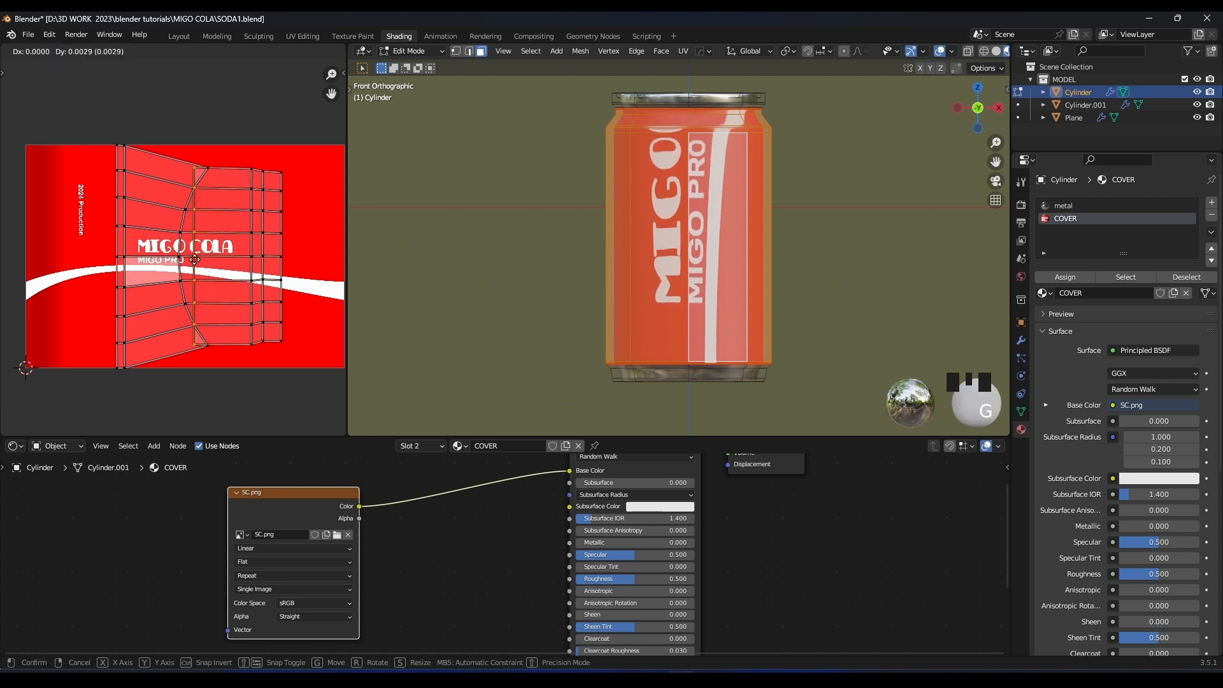
click(236, 260)
Flatten the remaining curved UV column along X with a scale of 0.
key(s)
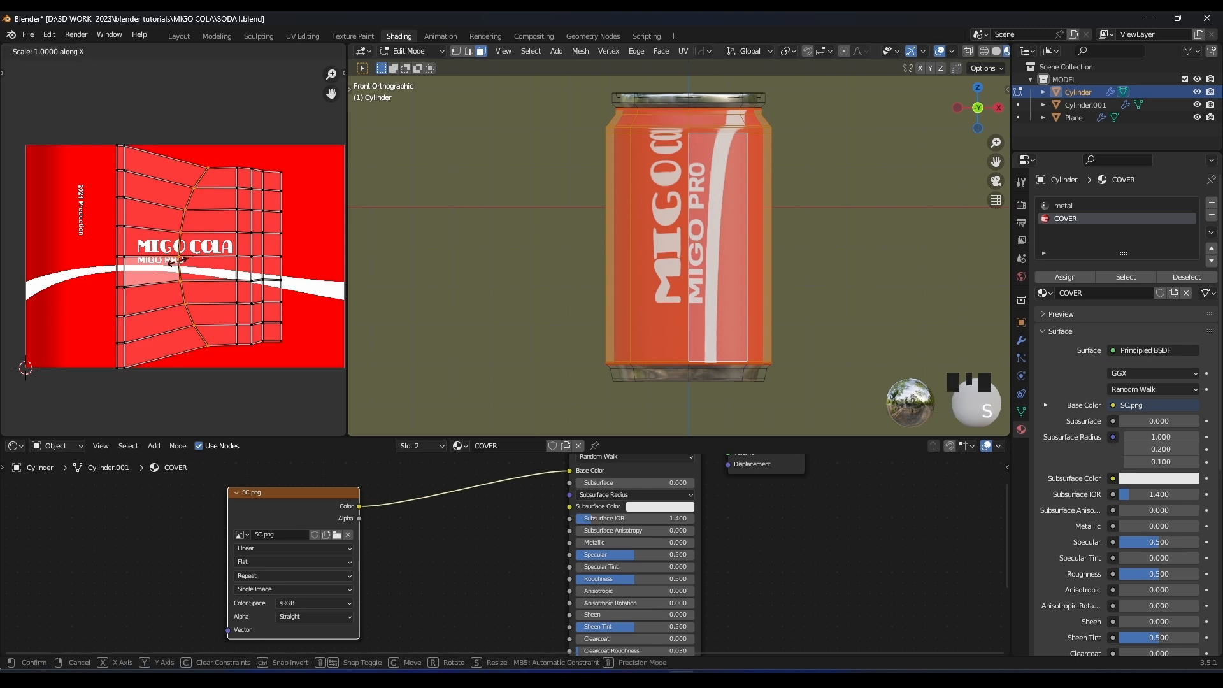
key(x)
key(0)
key(Return)
key(g)
right_click(176, 263)
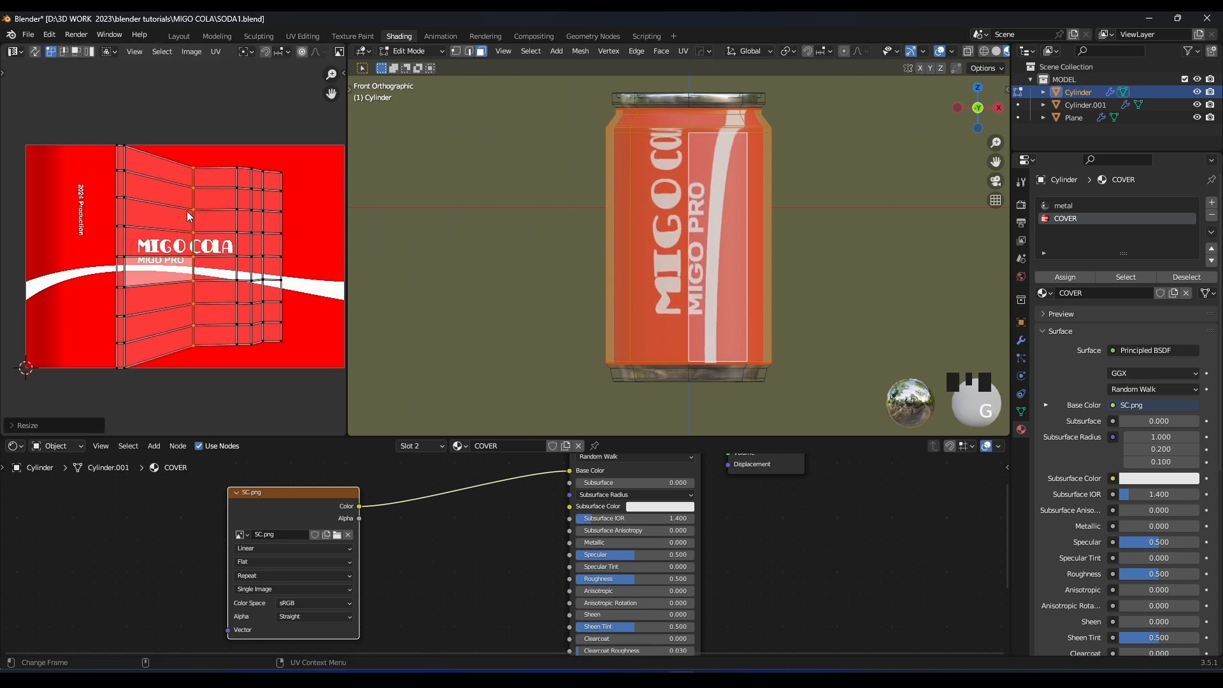
Select the top row of vertices across the cover's UV island.
drag(82, 166, 82, 166)
drag(309, 145, 224, 178)
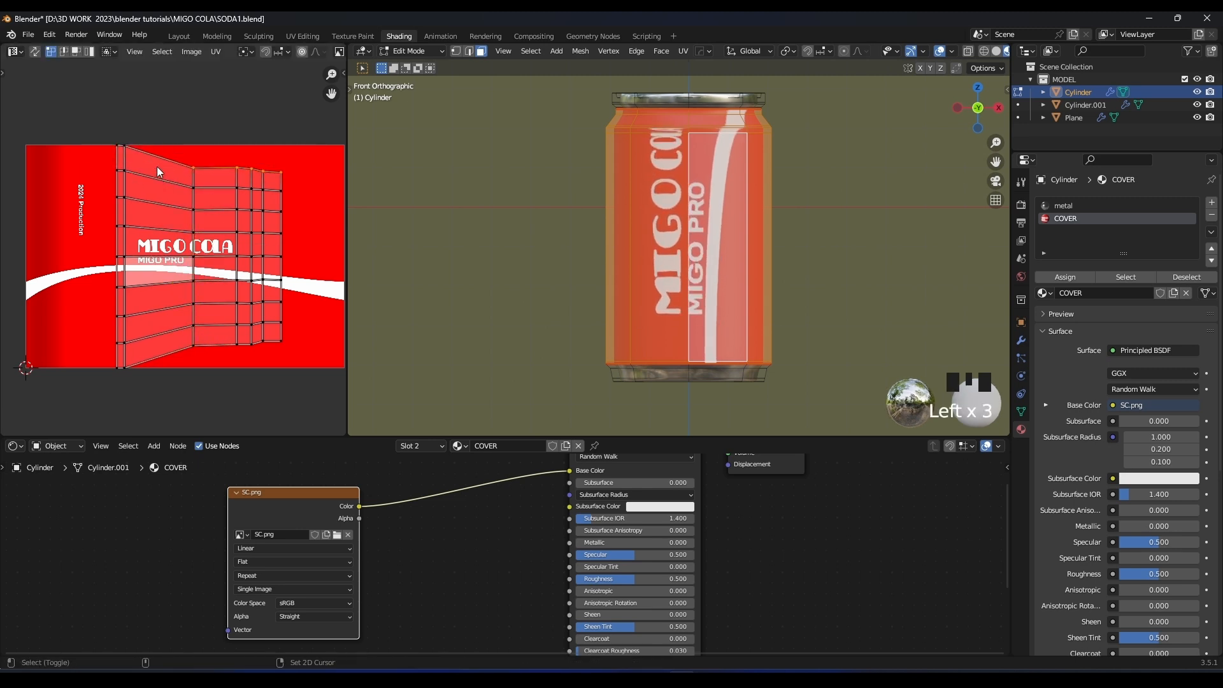
Try to flatten the selected top UV row along X with a scale of 0, and undo it.
key(s)
key(x)
key(0)
key(Return)
key(ctrl+z)
Flatten the top two UV rows along Y, each with a scale of 0.
key(s)
key(y)
key(0)
key(Return)
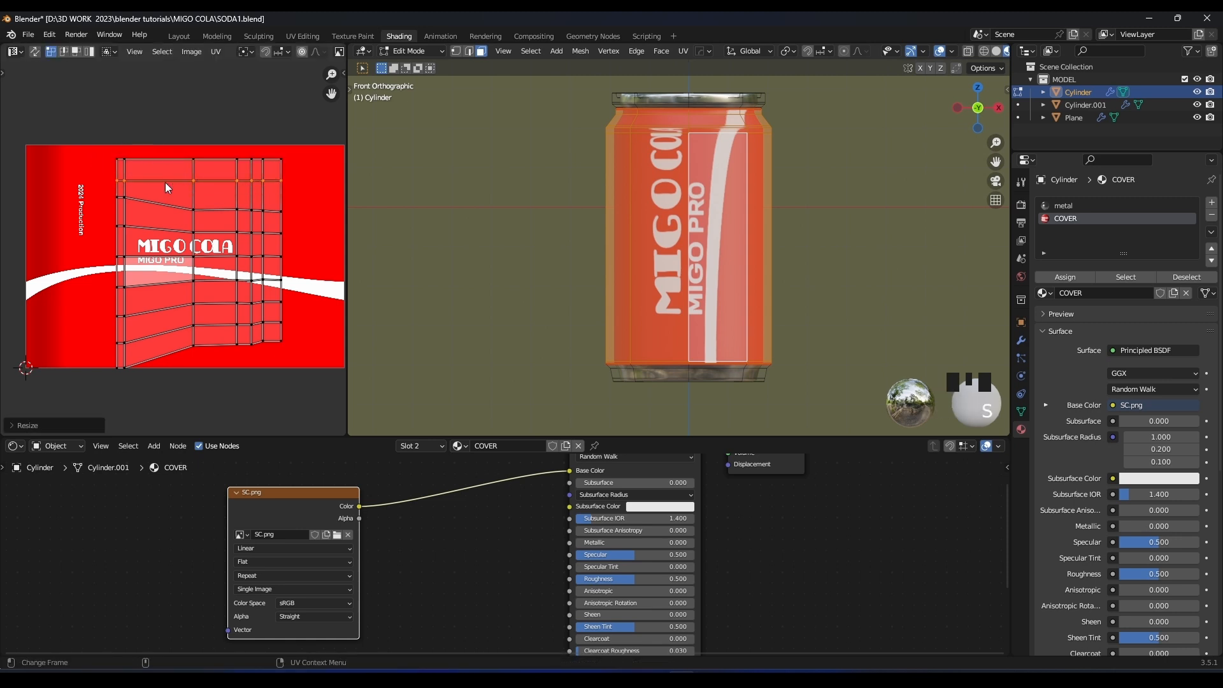
Flatten the third, fourth and fifth UV rows from the top along Y, each with a scale of 0.
alt+click(168, 204)
key(s)
key(y)
key(0)
key(Return)
alt+click(163, 227)
key(s)
key(y)
key(0)
key(Return)
alt+click(162, 256)
key(s)
key(y)
key(0)
key(Return)
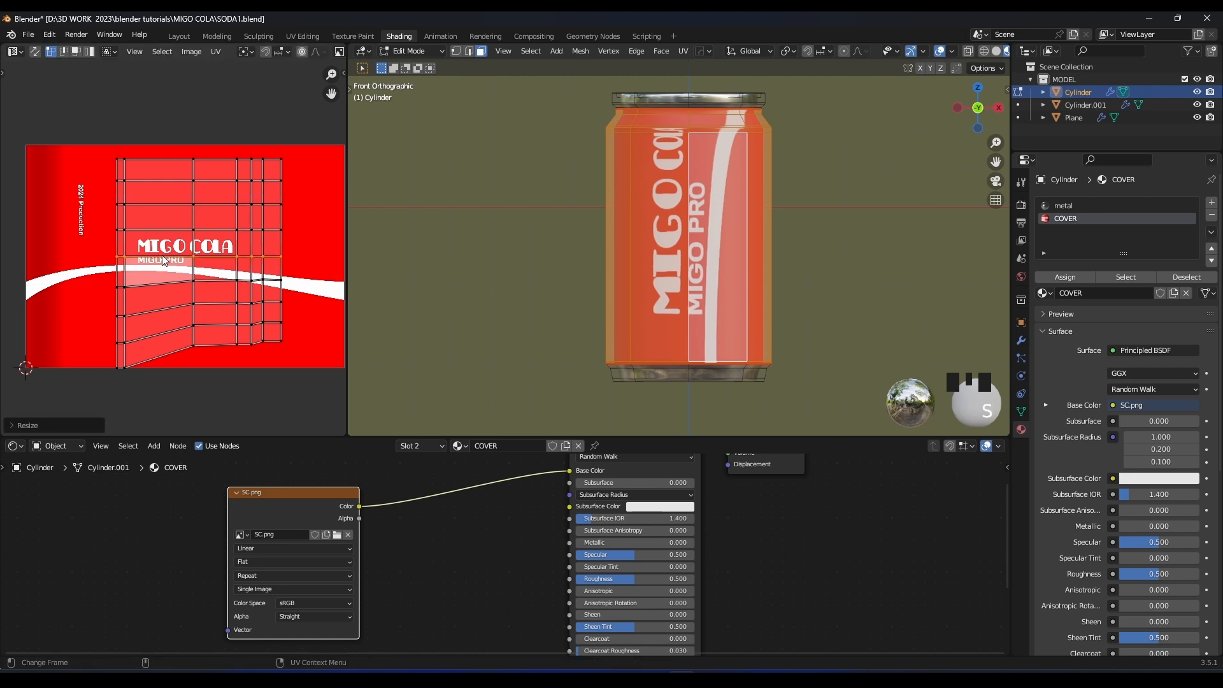
Flatten the sixth and seventh UV rows from the top along Y, each with a scale of 0.
key(s)
key(y)
key(0)
key(Return)
alt+click(170, 307)
key(s)
key(y)
key(0)
key(Return)
Flatten the bottom two UV rows of the cover's island along Y, each with a scale of 0.
alt+click(167, 328)
key(s)
key(y)
key(0)
key(Return)
alt+click(176, 348)
key(s)
key(y)
key(0)
key(Return)
Scale up the whole UV island to nearly the label's height, and stretch it by about 1.5 along X.
key(a)
scroll(249, 295, down, 2)
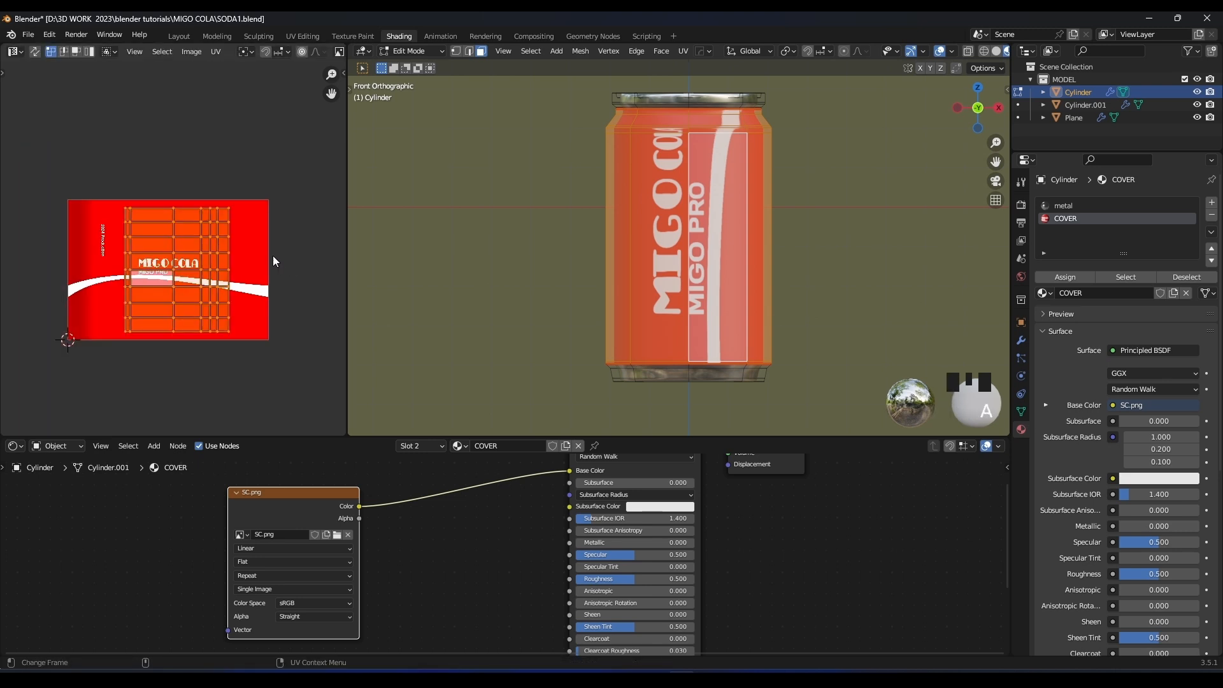
key(s)
click(285, 250)
key(s)
key(x)
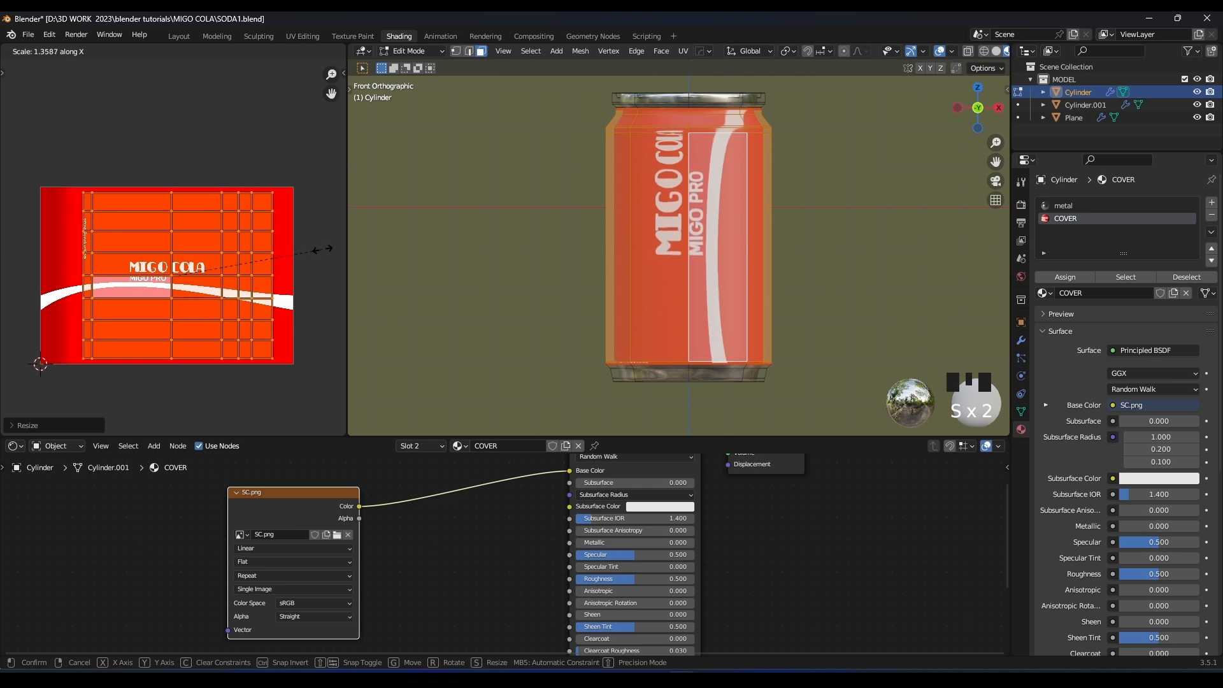
click(337, 248)
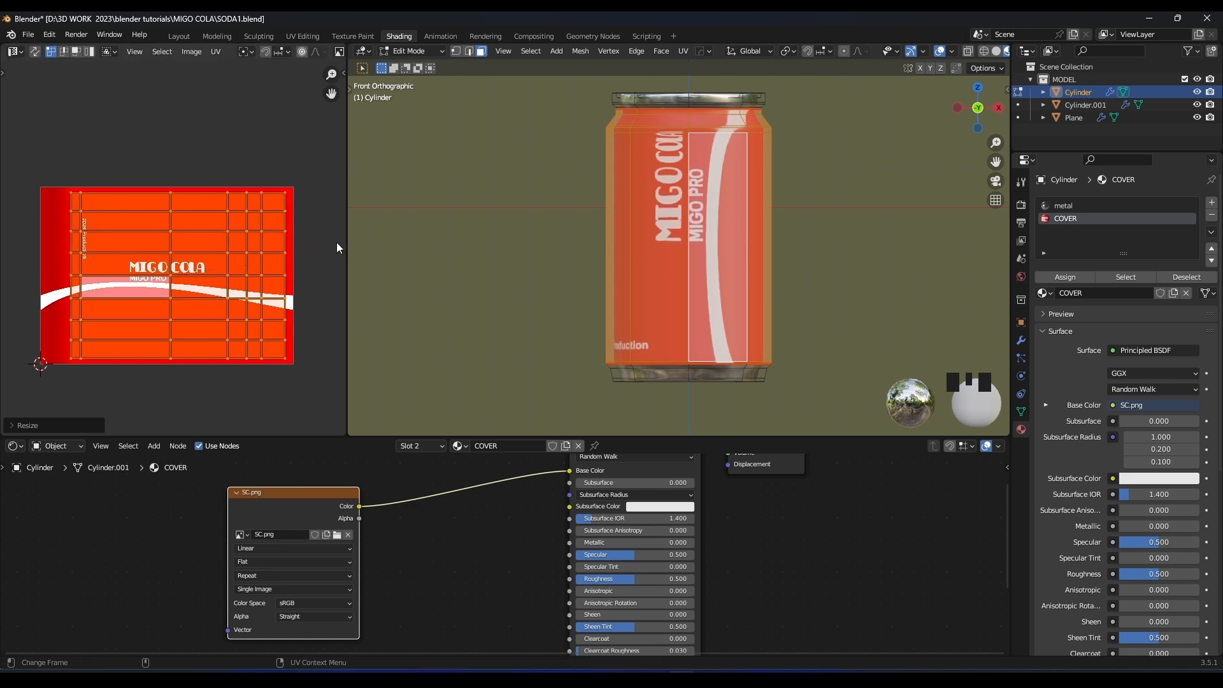
double_click(285, 238)
key(g)
right_click(269, 238)
double_click(226, 244)
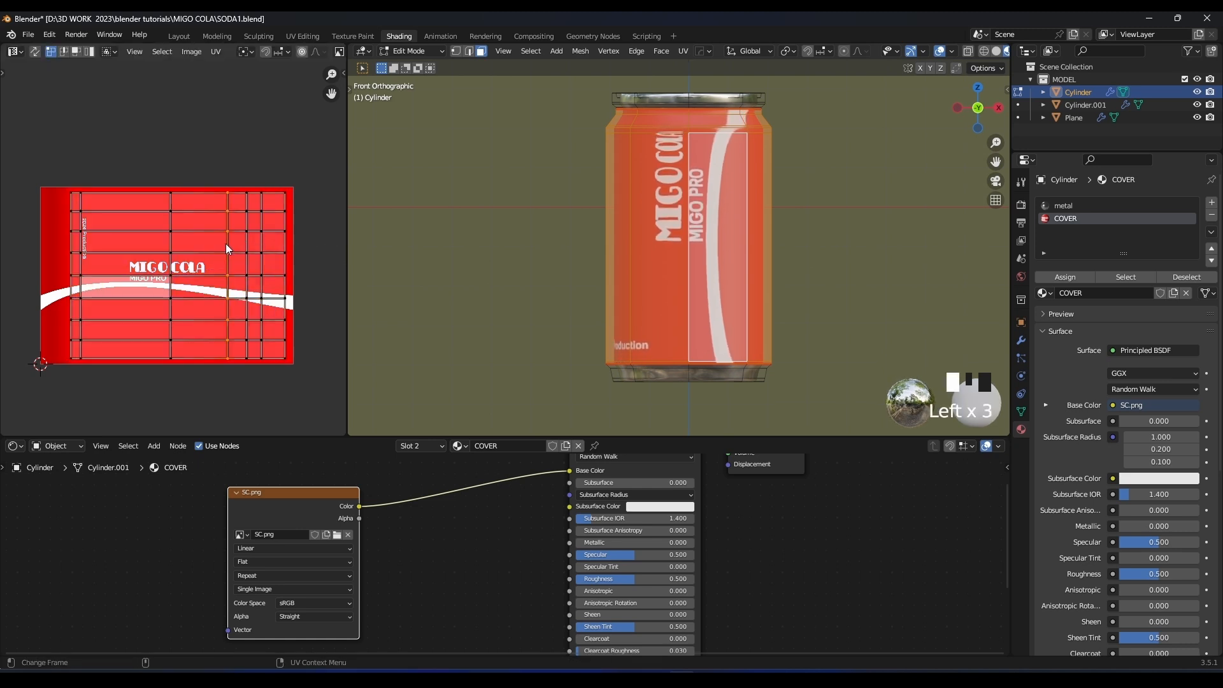
key(g)
right_click(244, 247)
Move the third and second UV columns from the right edge slightly outward to even out their spacing.
shift+double_click(247, 251)
double_click(247, 251)
key(g)
click(253, 251)
double_click(260, 255)
key(g)
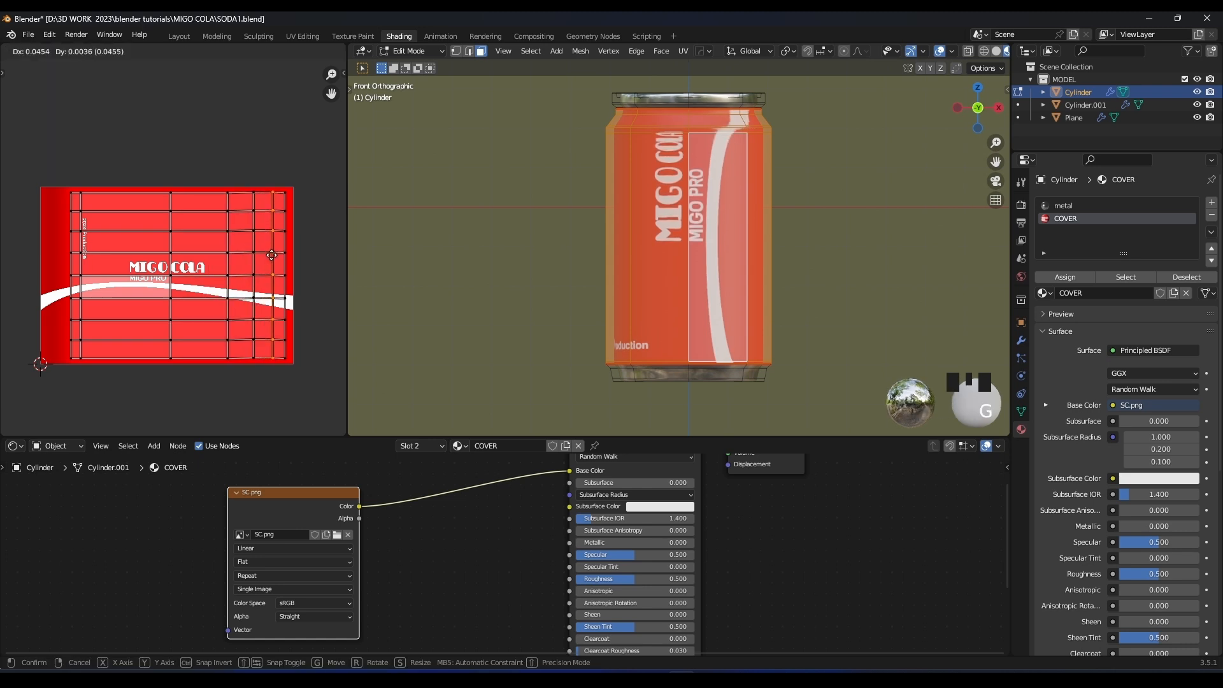
click(272, 254)
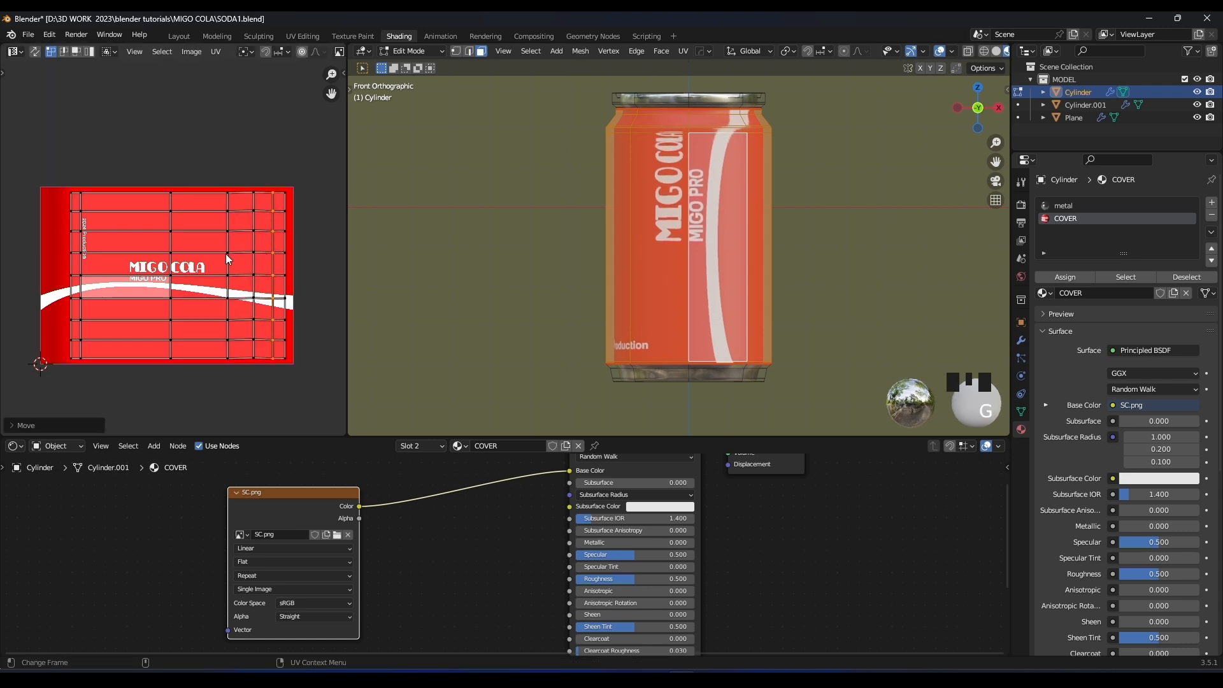
Shift the central UV column far to the right along X and group the neighbouring columns closer to the right edge.
double_click(170, 263)
key(g)
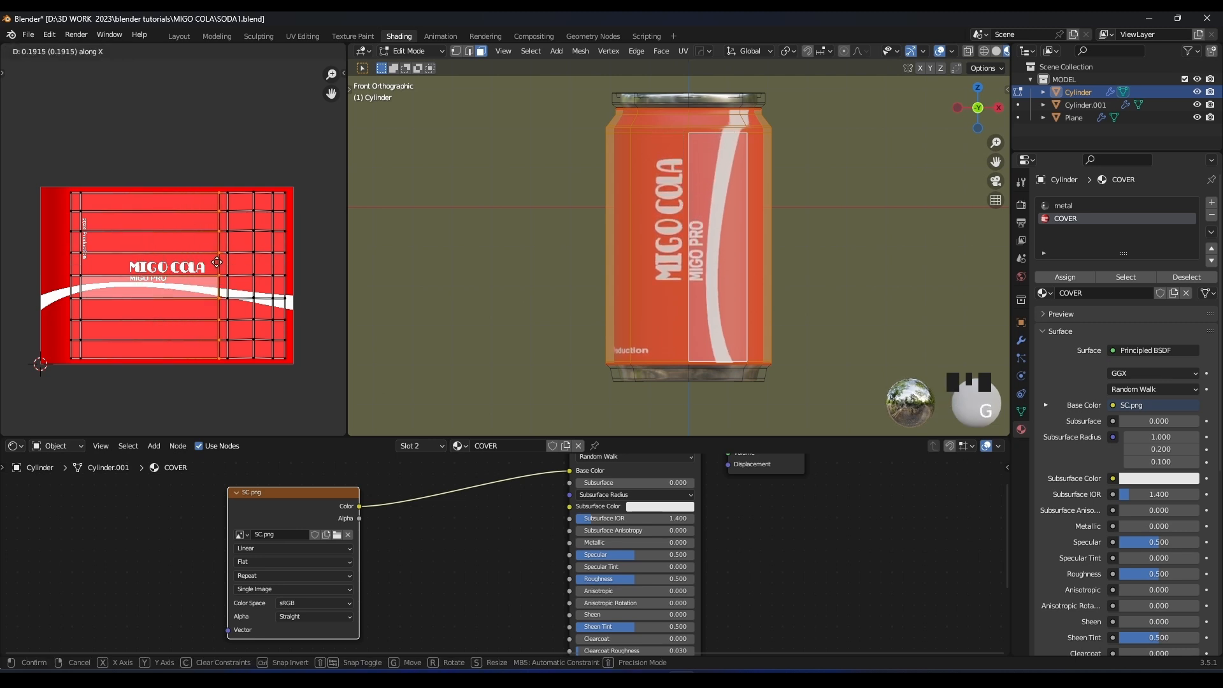
click(227, 258)
double_click(226, 269)
shift+double_click(221, 277)
key(g)
click(247, 277)
double_click(254, 276)
key(g)
click(254, 276)
Move the column right of the MIGO COLA text further right along X, and the inner left column slightly left.
double_click(219, 262)
key(g)
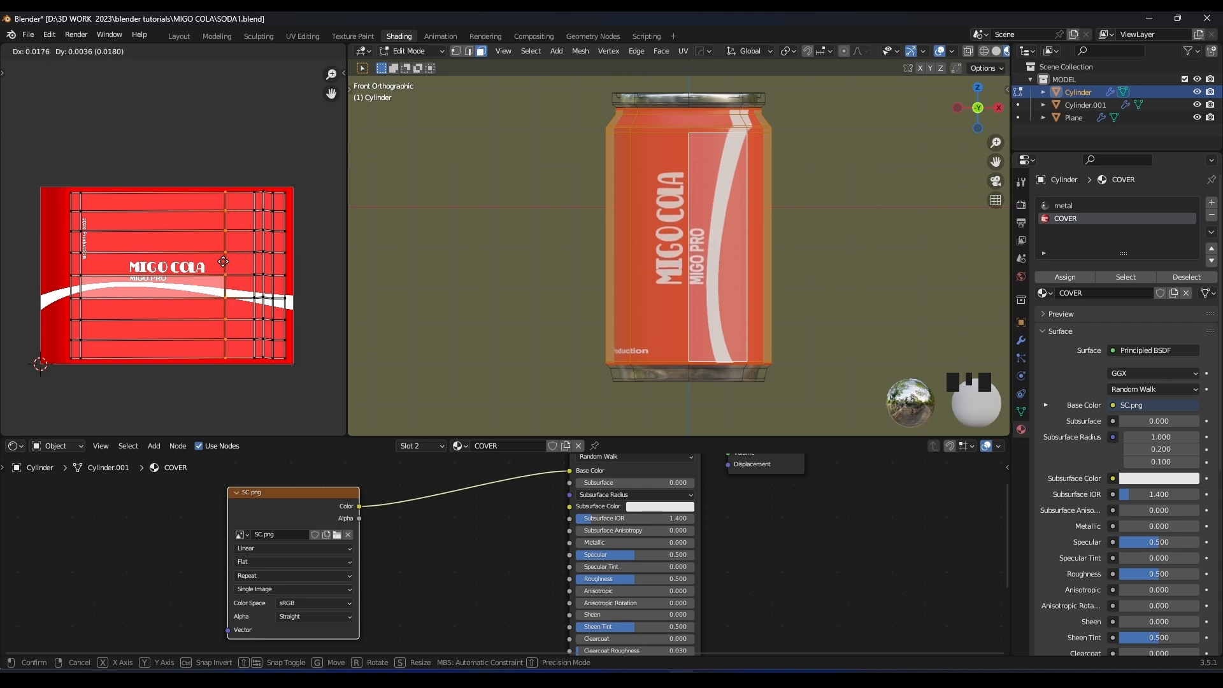
key(x)
click(229, 260)
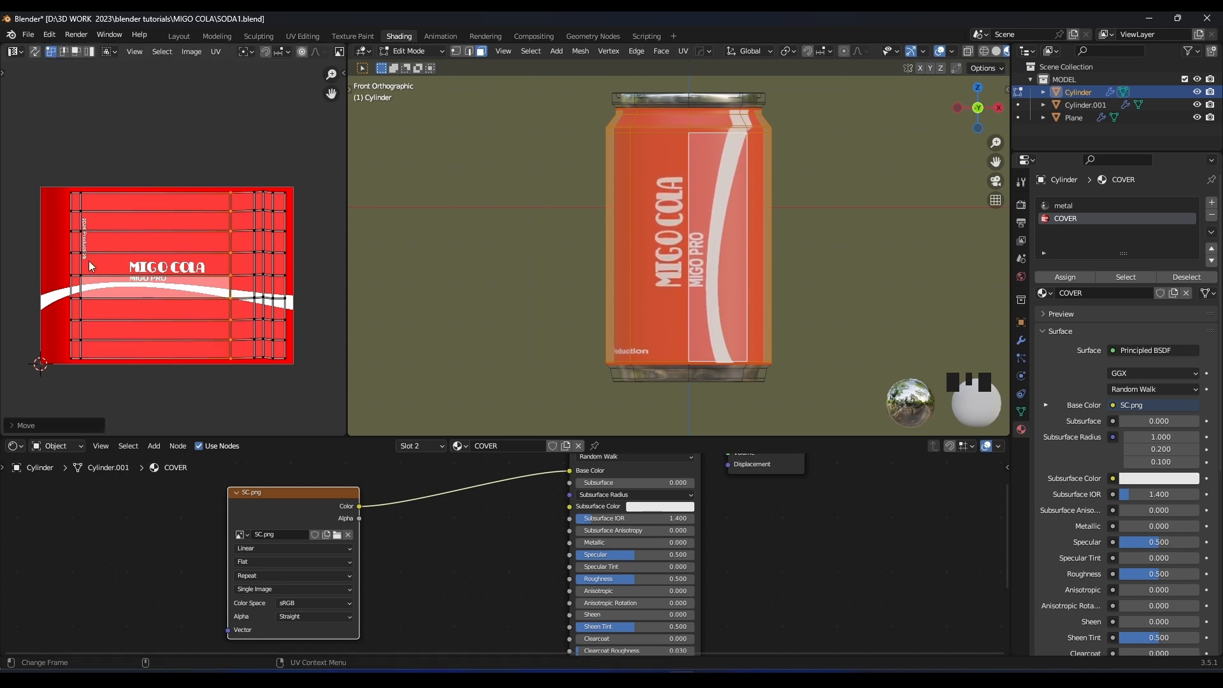
key(g)
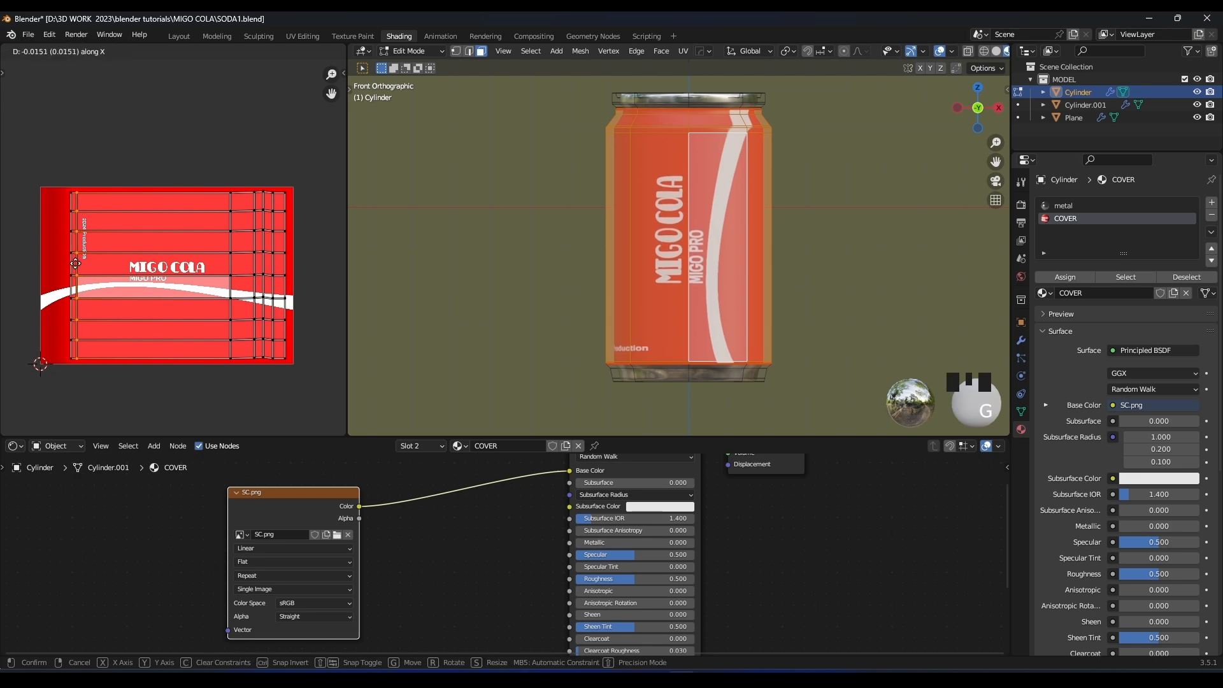
click(77, 263)
Check the stripe on the can's shoulder, and flatten the fourth UV row from the top along Y with a scale of 0.
key(Tab)
mouse_move(649, 212)
middle_down()
mouse_move(652, 245)
mouse_move(644, 216)
mouse_move(671, 212)
middle_up()
scroll(607, 263, up, 3)
scroll(602, 231, up, 2)
key(Tab)
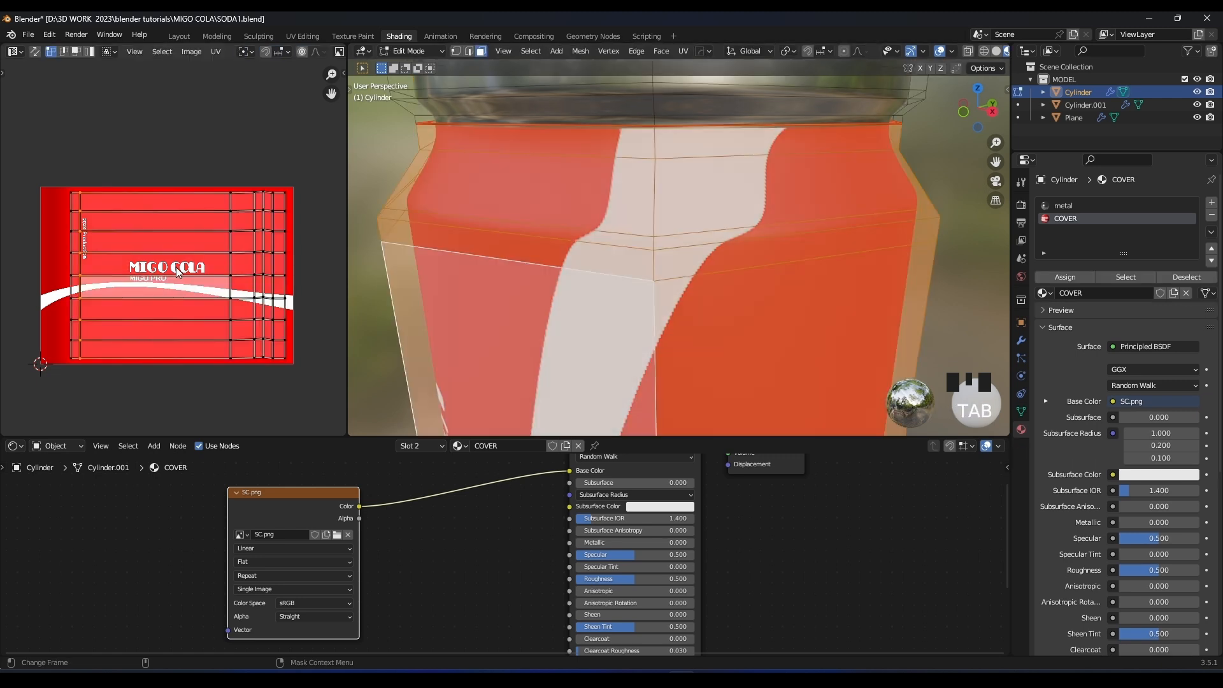
scroll(247, 277, up, 4)
middle_drag(247, 276, 162, 224)
scroll(214, 221, down, 3)
alt+click(213, 246)
key(s)
key(y)
key(0)
key(Return)
Straighten the fifth and sixth UV rows from the top along Y, each with a scale of 0.
alt+click(216, 269)
key(s)
key(y)
key(0)
key(Return)
key(s)
key(y)
key(0)
key(Return)
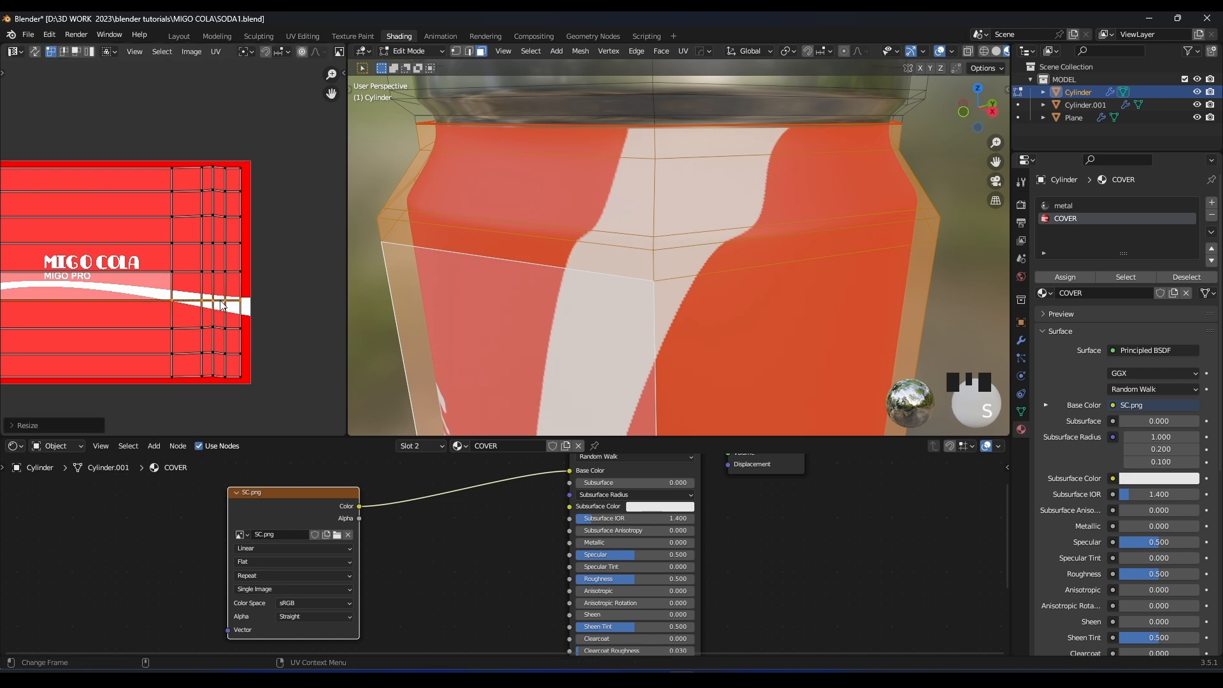
Flatten the seventh, eighth and second UV rows from the top along Y, each with a scale of 0.
alt+click(224, 335)
alt+click(199, 327)
key(s)
key(y)
key(0)
key(Return)
alt+click(197, 353)
key(s)
key(y)
key(0)
key(Return)
alt+click(211, 190)
key(s)
key(y)
key(0)
key(Return)
Return to Object Mode and set the COVER material's Metallic to 0.595 and Roughness to 0.259.
middle_drag(211, 190, 215, 200)
scroll(215, 200, up, 1)
key(Tab)
scroll(694, 208, down, 5)
middle_drag(687, 210, 700, 191)
shift+middle_drag(700, 191, 689, 108)
scroll(731, 212, up, 2)
scroll(731, 213, up, 1)
scroll(625, 543, up, 1)
drag(625, 542, 730, 543)
drag(642, 581, 603, 581)
Examine the can's label and metal lid from several angles in an enlarged 3D view.
scroll(651, 221, down, 3)
middle_drag(651, 220, 602, 293)
drag(231, 502, 209, 496)
middle_drag(700, 140, 778, 185)
scroll(717, 222, up, 2)
scroll(756, 227, down, 2)
middle_drag(757, 227, 723, 354)
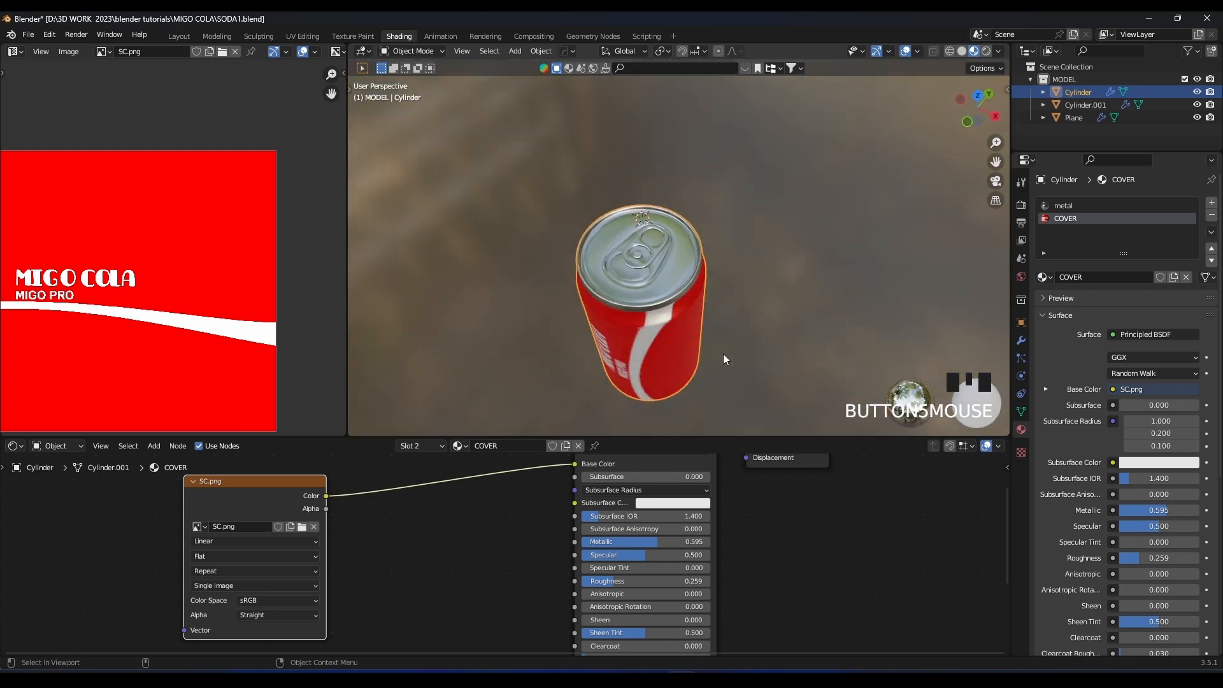
scroll(724, 355, up, 3)
scroll(816, 159, up, 2)
shift+middle_drag(797, 193, 677, 311)
scroll(776, 186, up, 1)
drag(359, 434, 359, 465)
scroll(565, 184, down, 2)
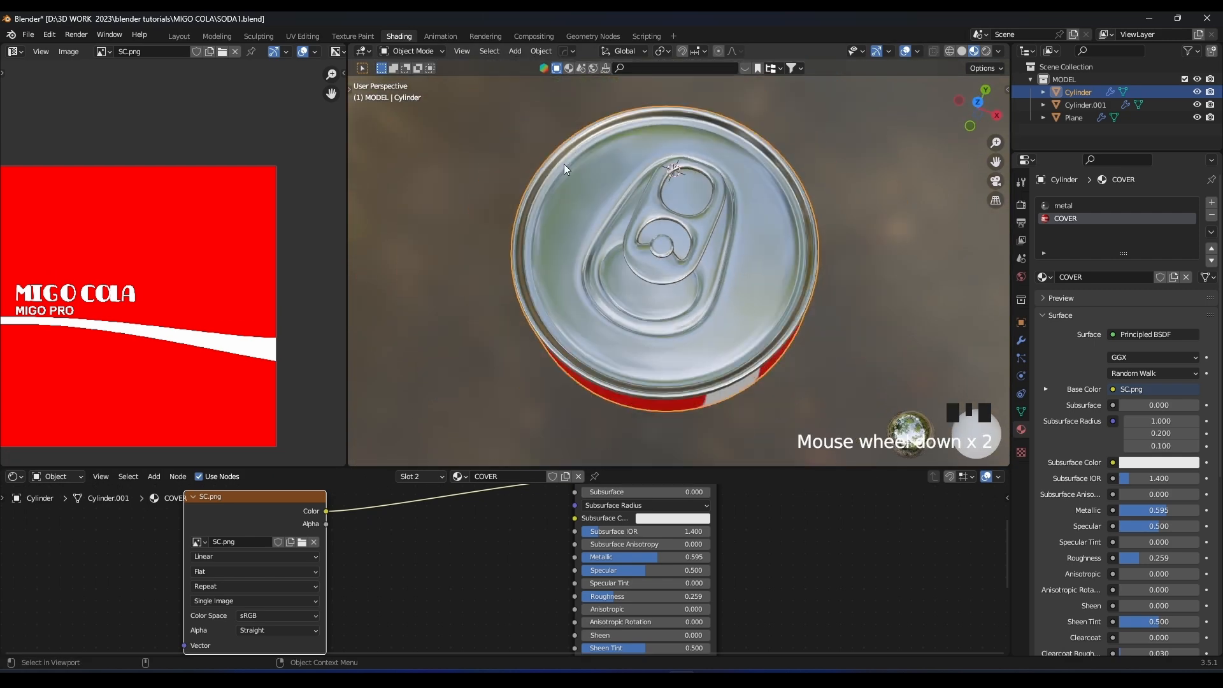
Save the file and give the can a new Hair particle system in the Modeling workspace.
key(ctrl+s)
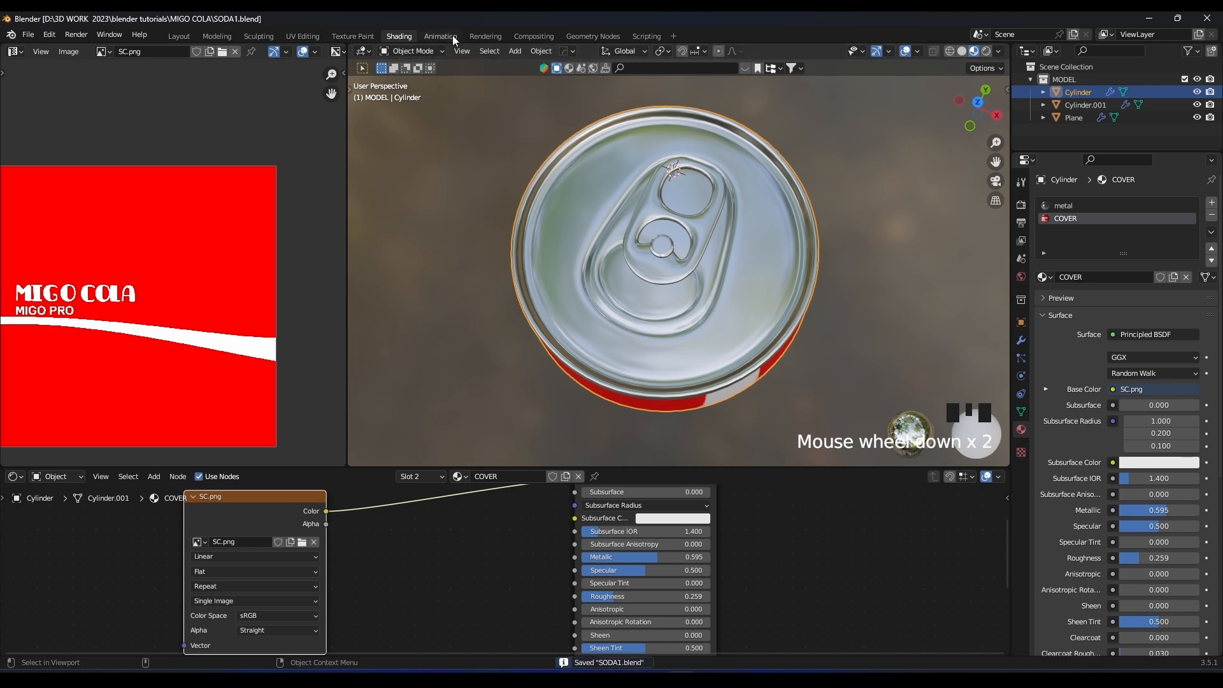
click(207, 36)
key(Tab)
middle_drag(693, 292, 668, 197)
scroll(668, 197, up, 2)
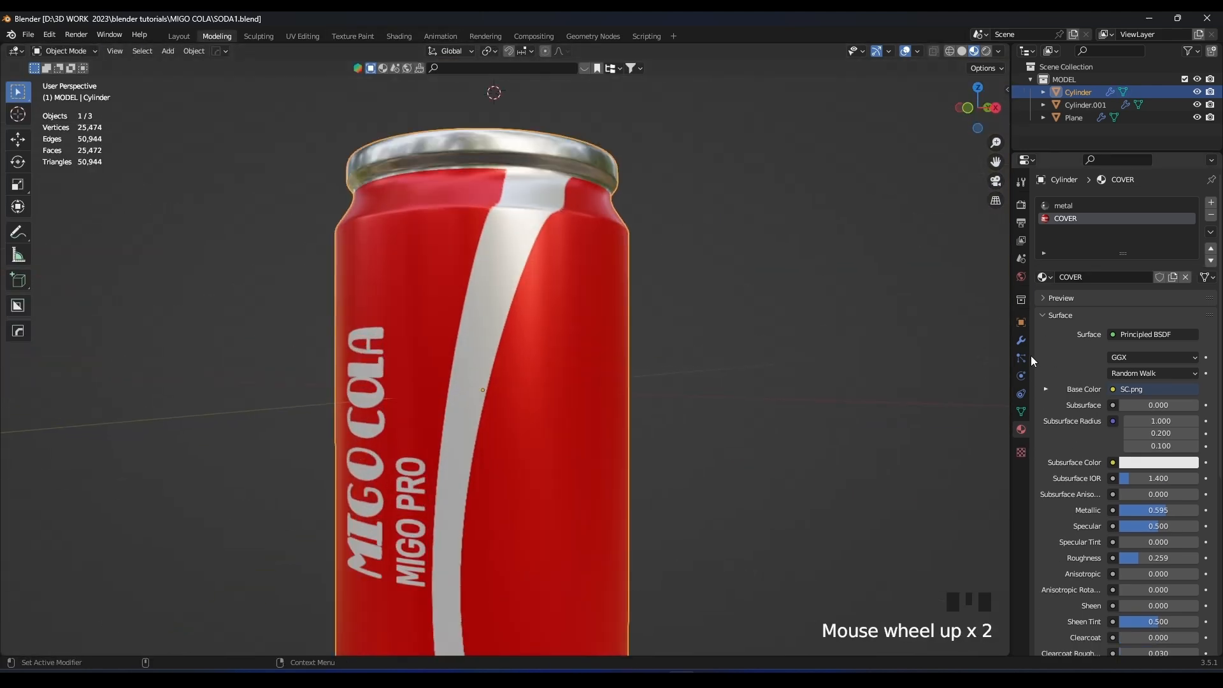
click(1021, 358)
click(1212, 203)
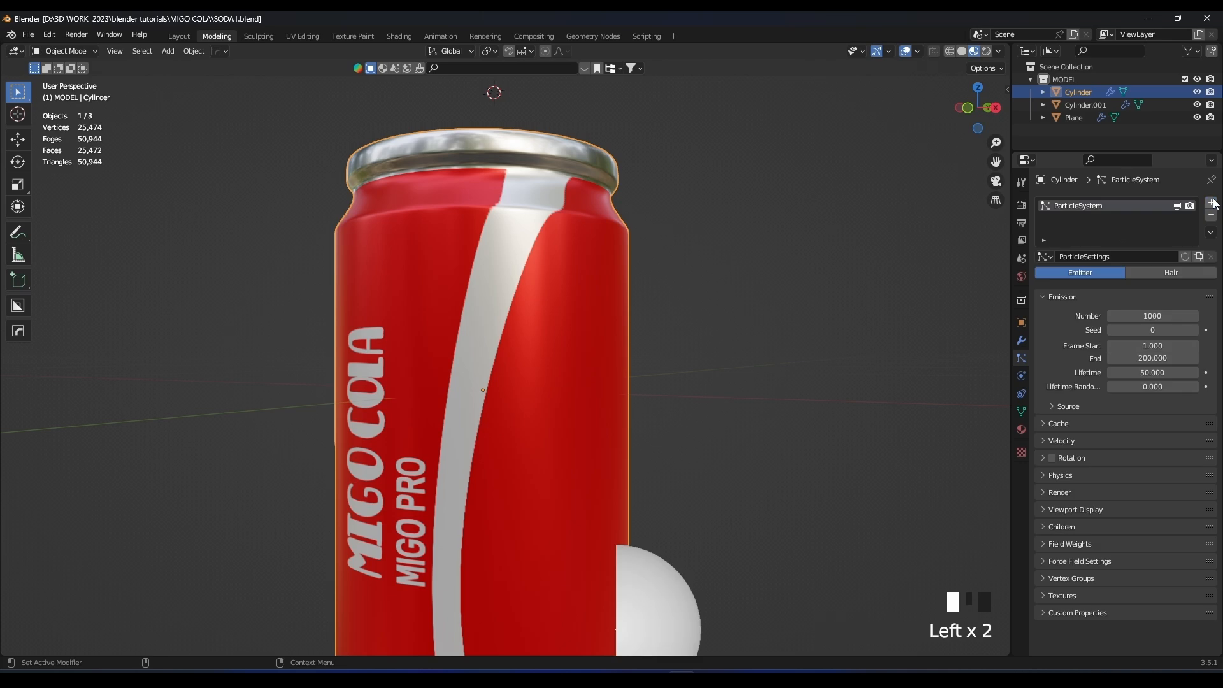
click(1171, 272)
scroll(658, 281, down, 3)
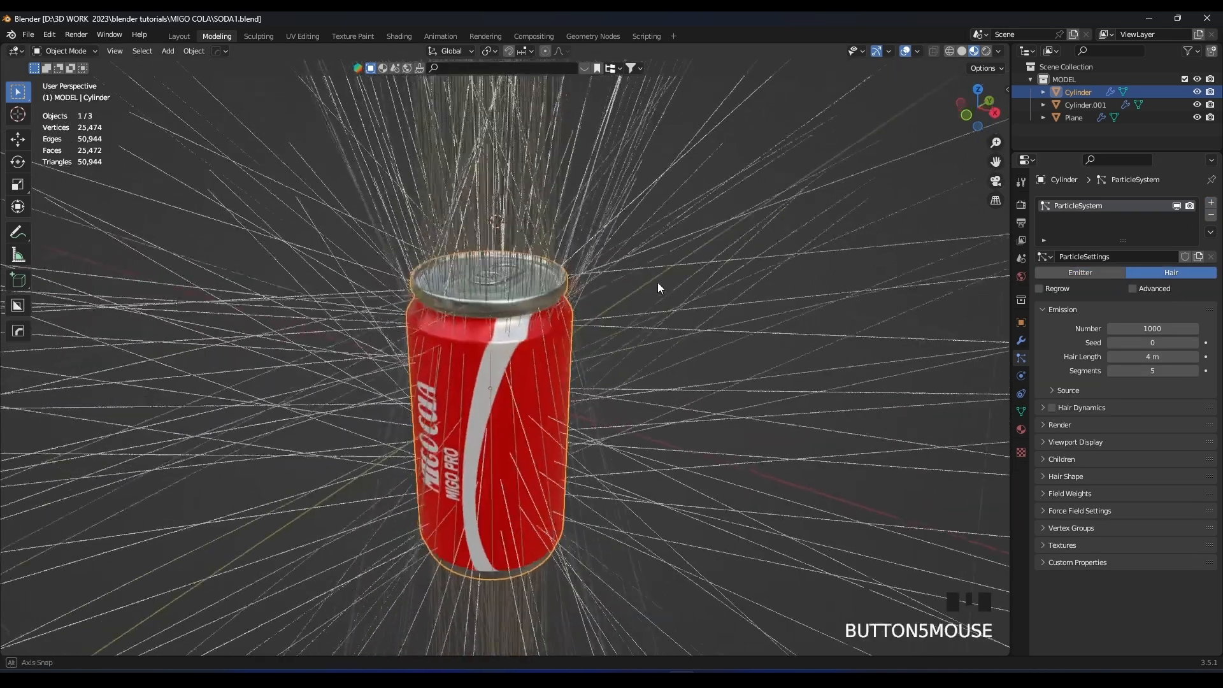
Add a Ball metaball, scale it down and move it along X away from the can.
scroll(688, 261, up, 3)
scroll(795, 363, down, 3)
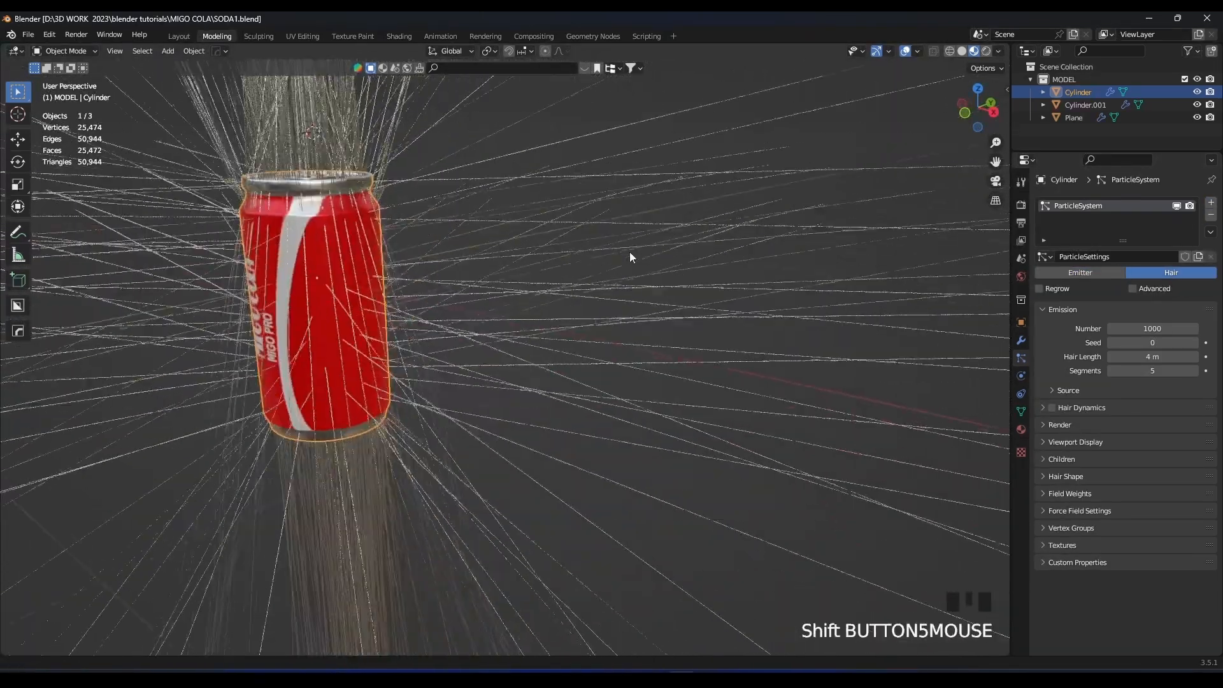
key(shift+a)
mouse_move(621, 249)
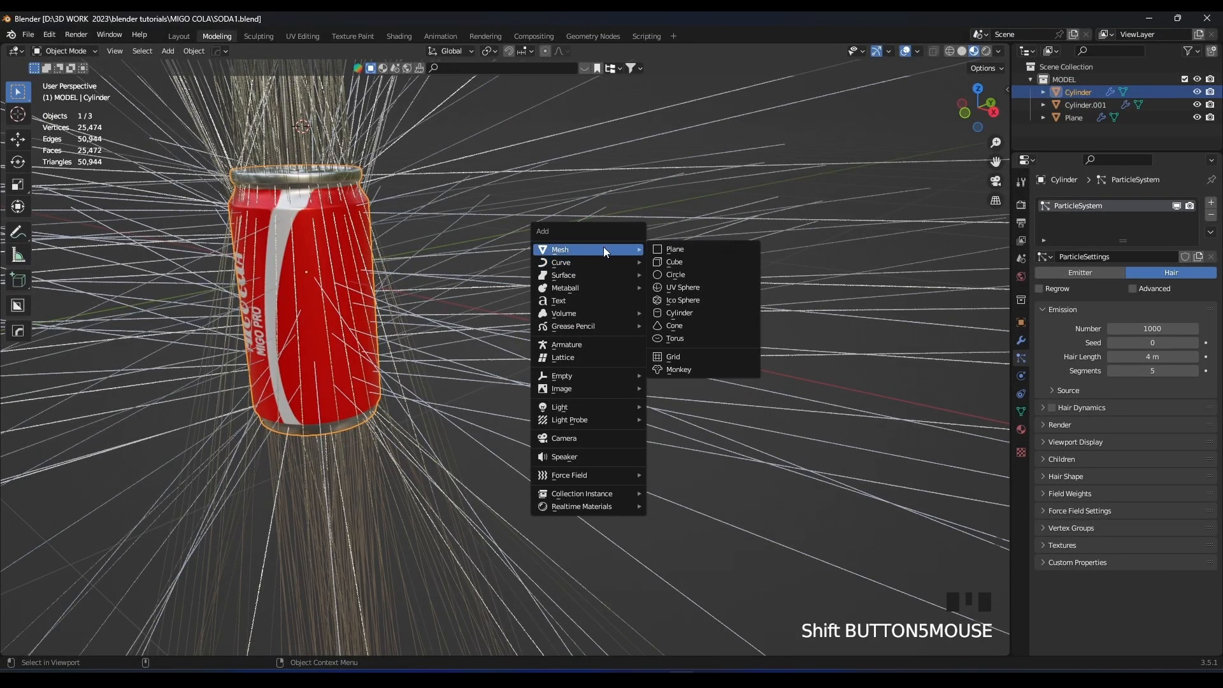
mouse_move(544, 289)
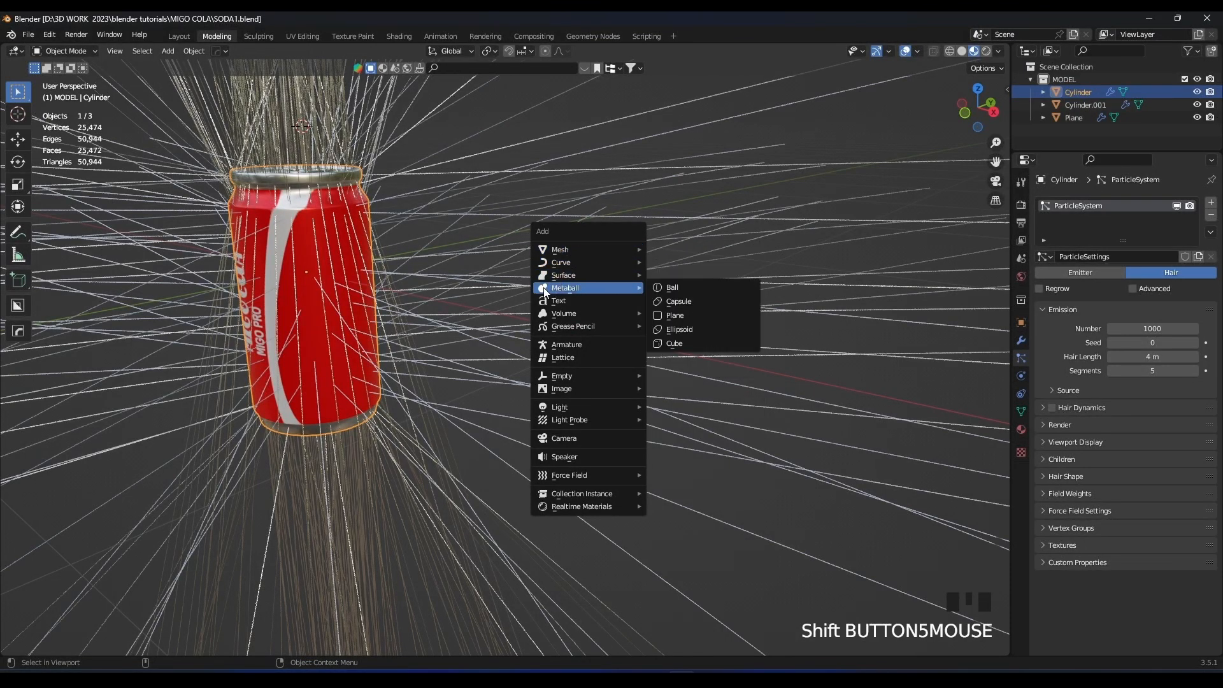
click(675, 287)
key(s)
key(Return)
key(g)
key(x)
key(Return)
Place the metaball beside the can at about X 0.97 m, Y 0.03 m, Z 0.12 m and shrink it to scale 0.054.
key(s)
click(746, 196)
key(g)
middle_click(743, 237)
click(790, 342)
key(s)
click(767, 328)
key(s)
click(725, 295)
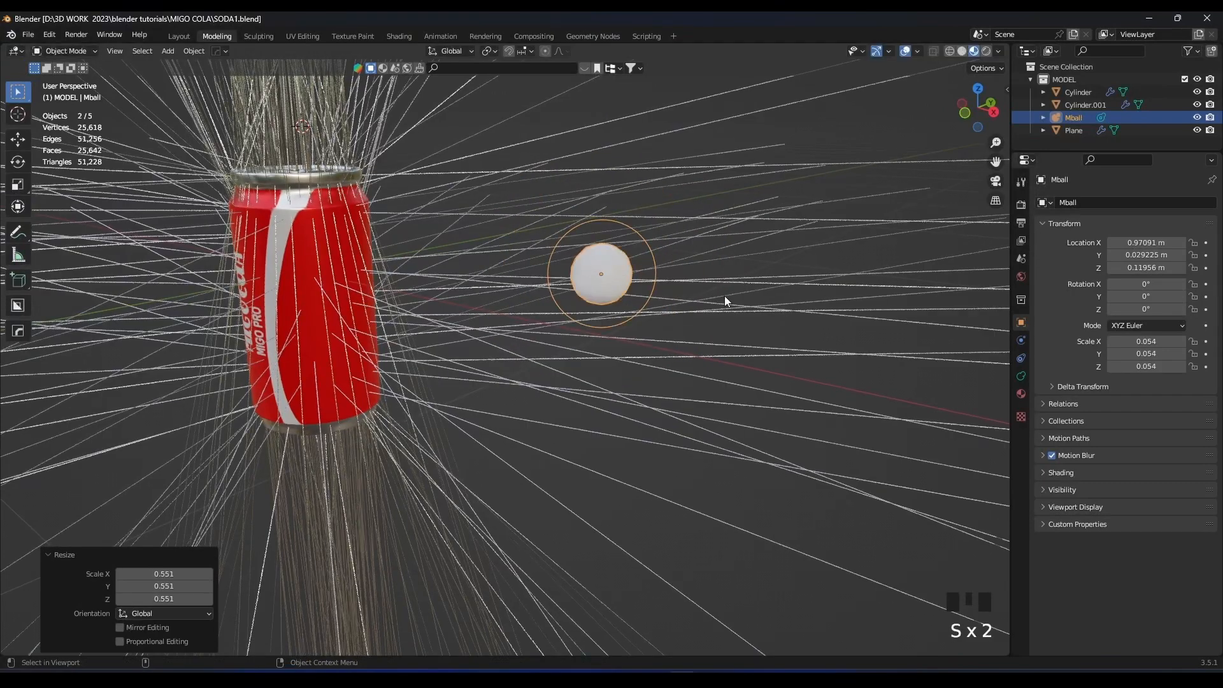
Shrink the metaball further to a tiny droplet size.
key(s)
click(695, 293)
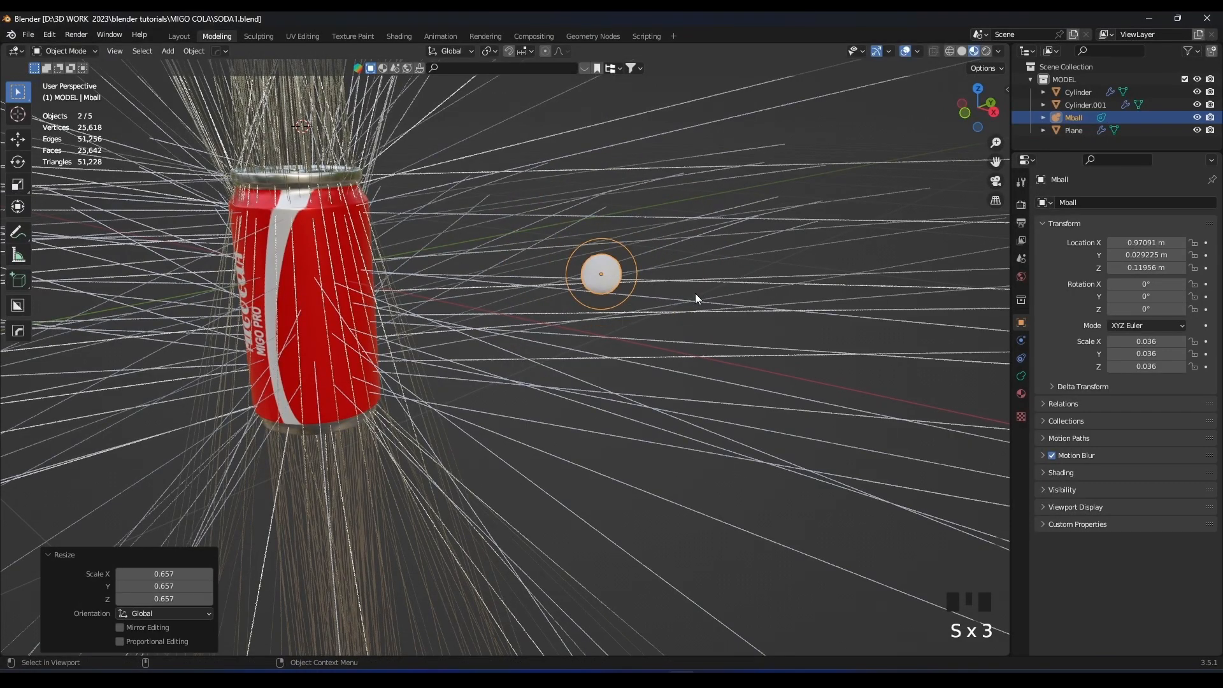
key(s)
click(674, 246)
key(s)
click(682, 249)
Render the can's hair particles as Object, with the metaball as the instance object.
click(342, 258)
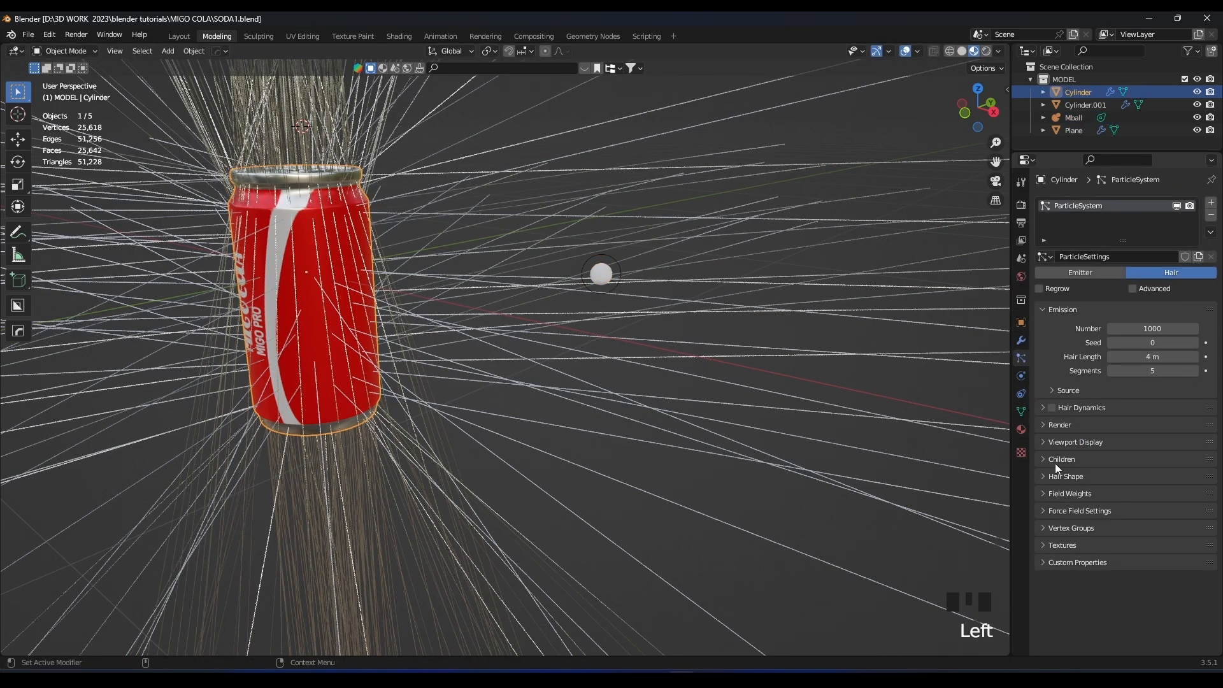
click(1060, 424)
click(1153, 444)
click(1128, 485)
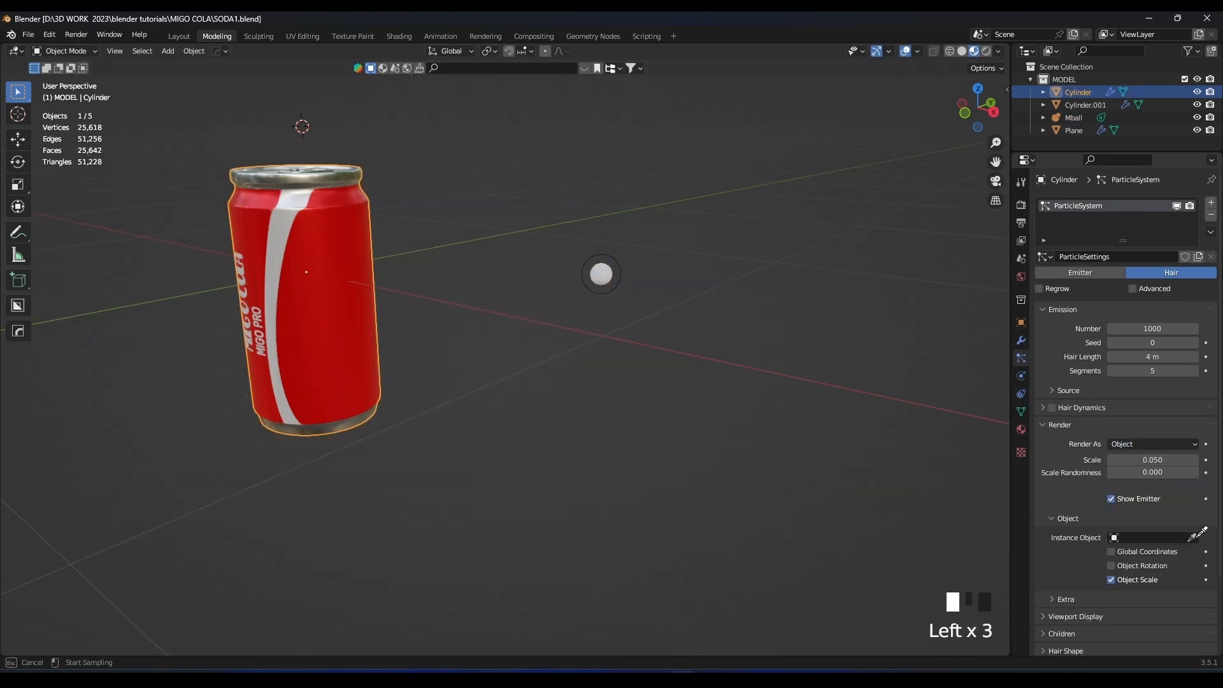
click(607, 265)
scroll(327, 247, up, 3)
scroll(602, 331, down, 3)
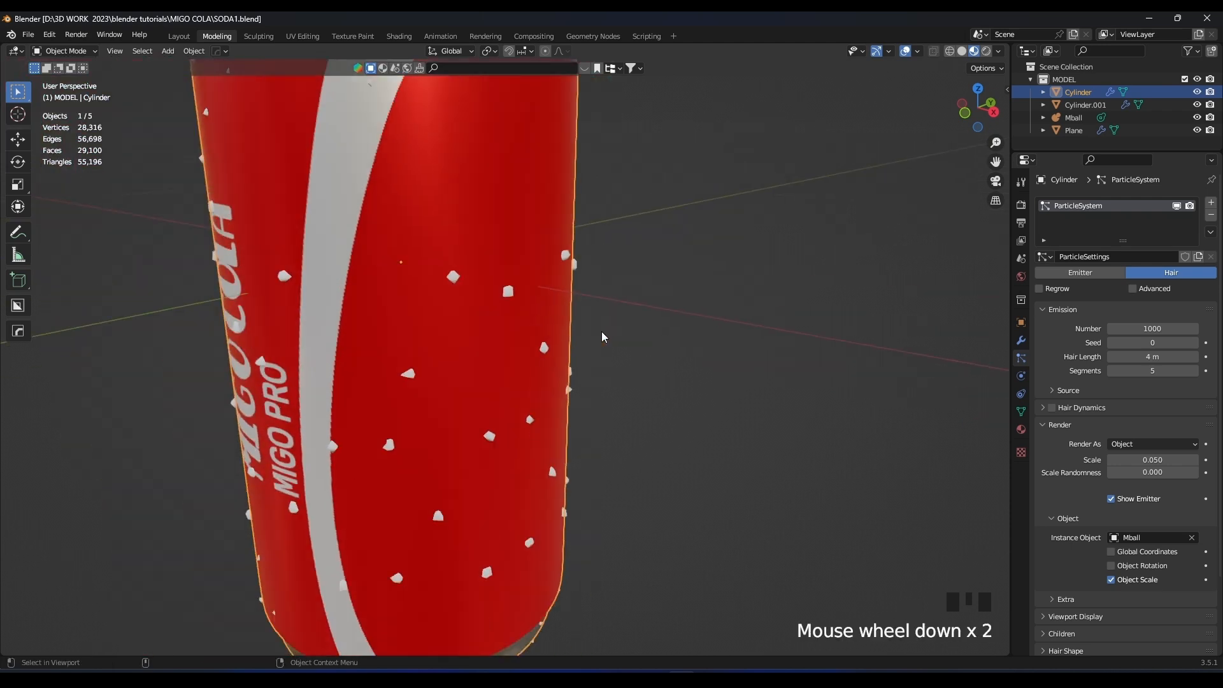
Give the metaball a new material with a Glass BSDF surface and save the file.
click(1021, 429)
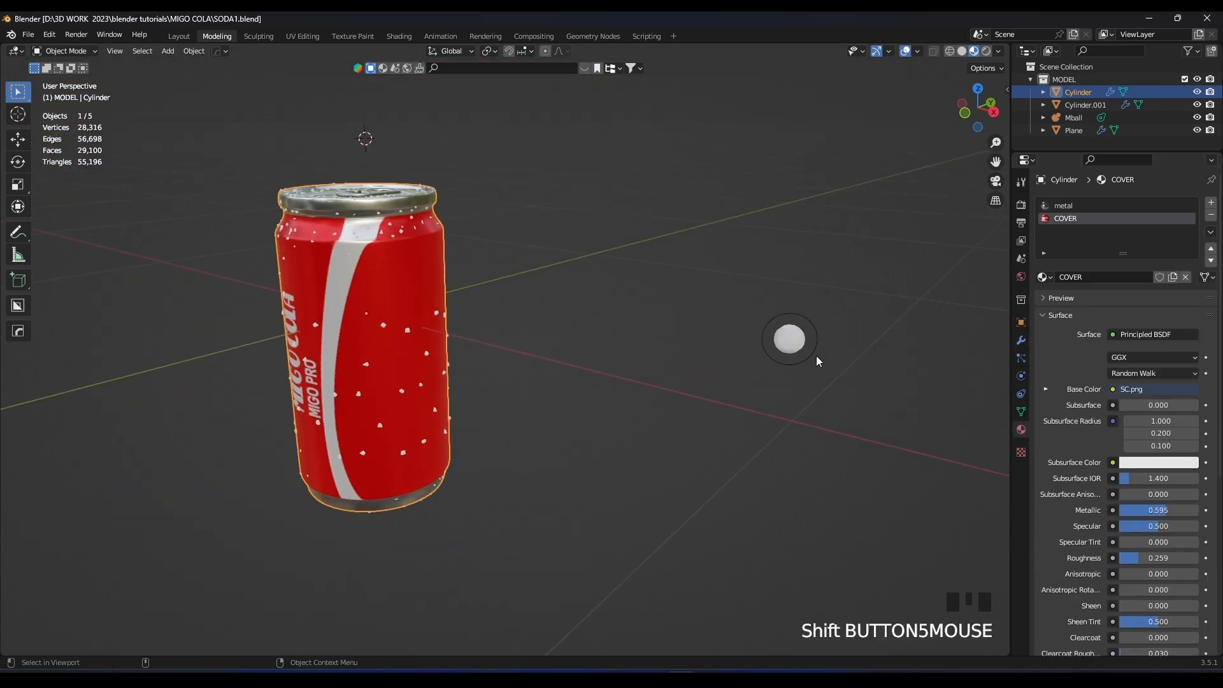
click(789, 338)
click(1107, 251)
click(1133, 314)
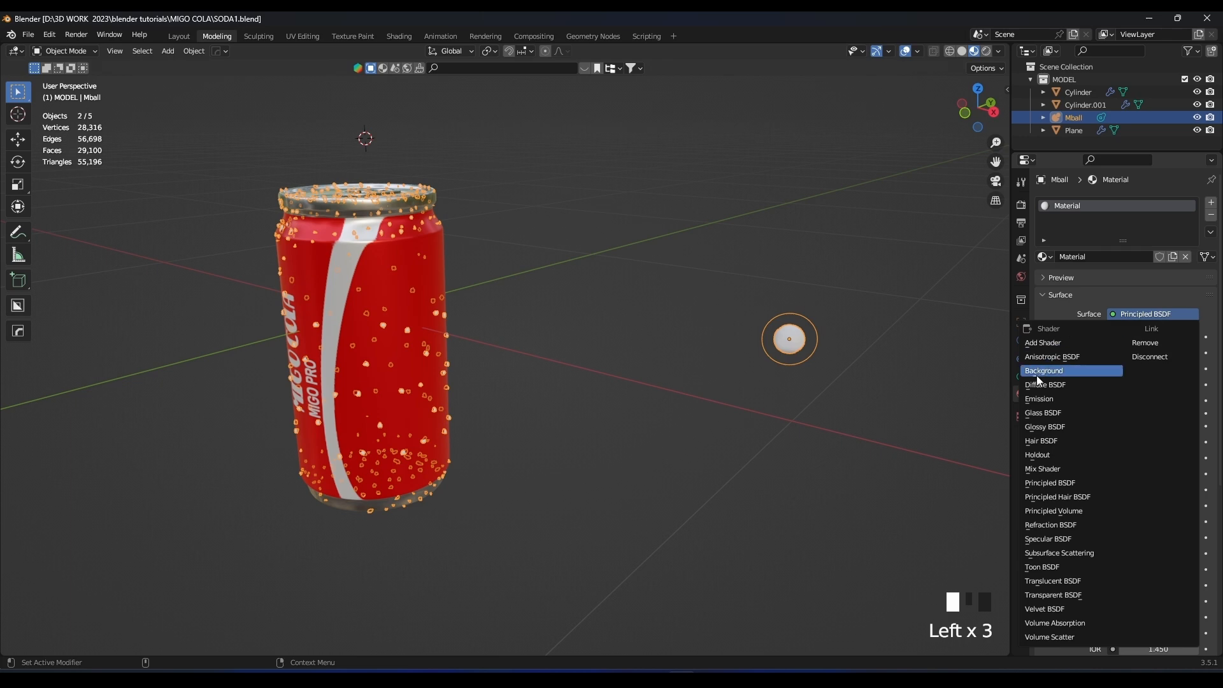
click(1046, 415)
shift+middle_drag(828, 326, 782, 323)
scroll(855, 305, up, 4)
shift+middle_drag(855, 304, 751, 304)
scroll(751, 305, down, 3)
shift+middle_drag(567, 284, 781, 243)
key(ctrl+s)
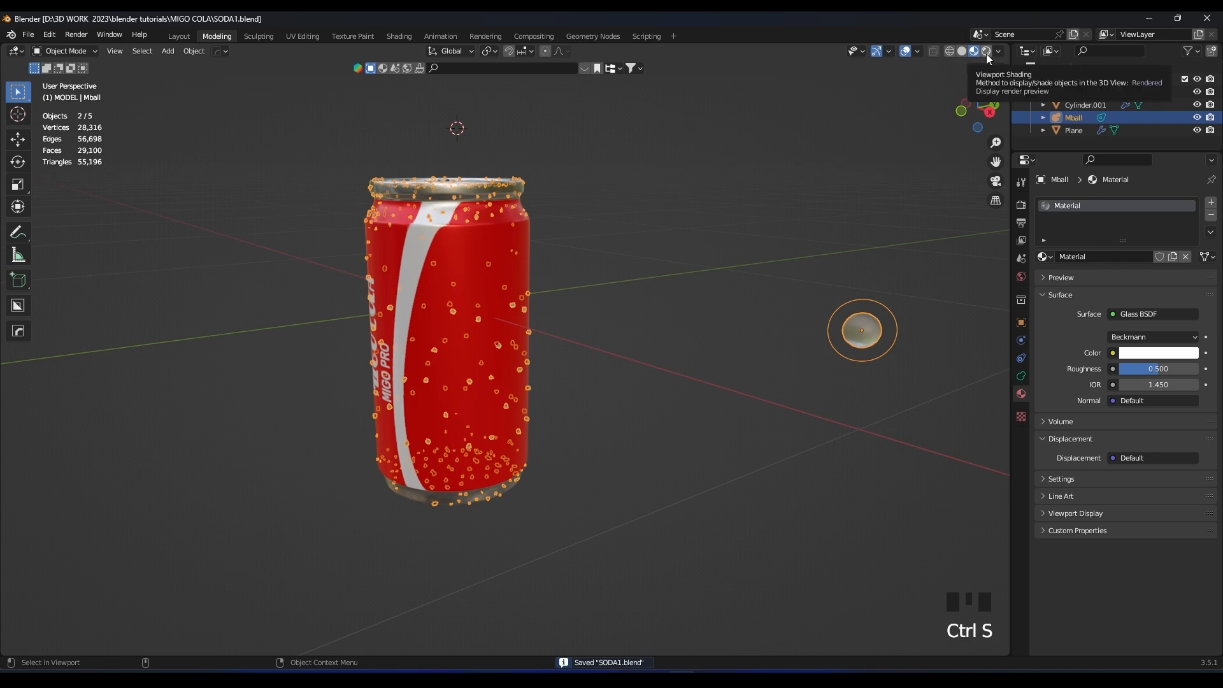
Switch the viewport to rendered shading, disable Scene World and pick the blue-sky outdoor HDRI as lighting.
click(988, 53)
click(983, 50)
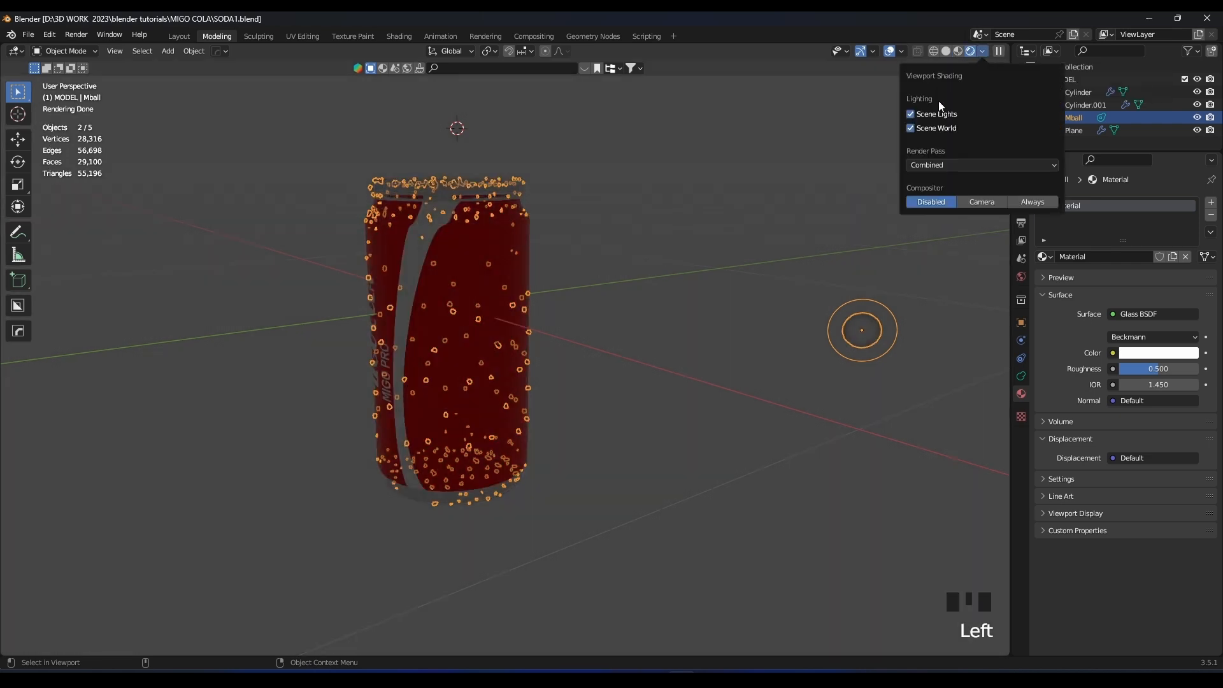
click(911, 128)
click(972, 153)
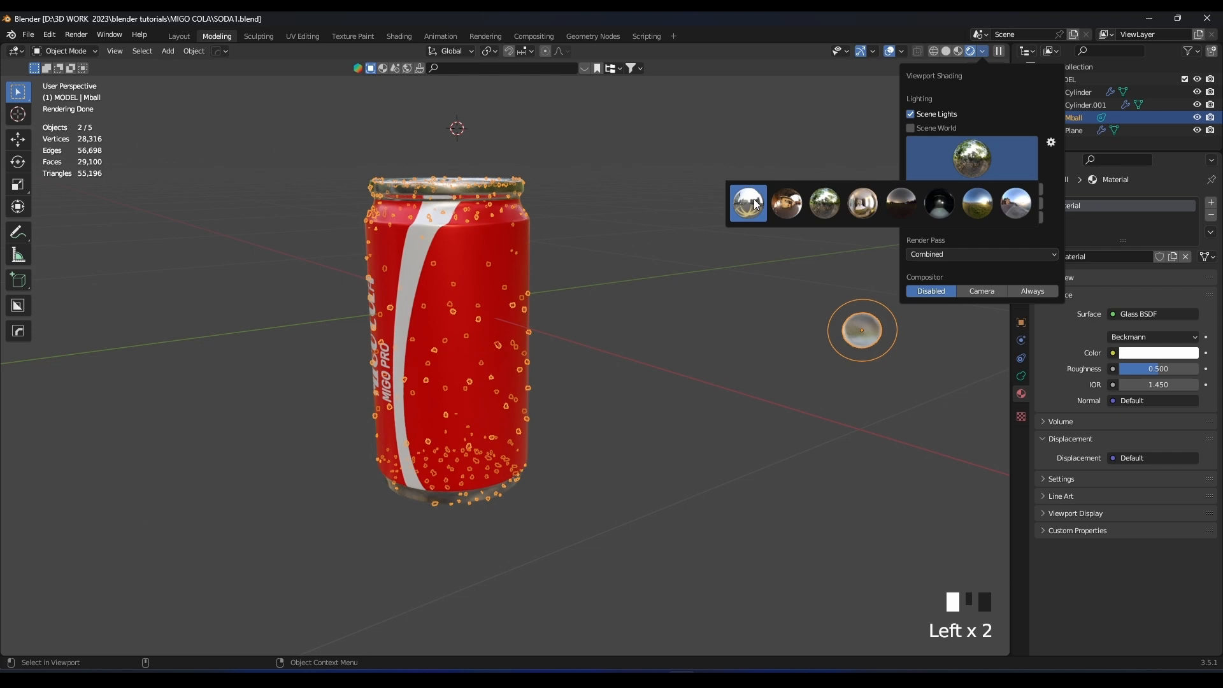
click(971, 204)
scroll(522, 254, up, 3)
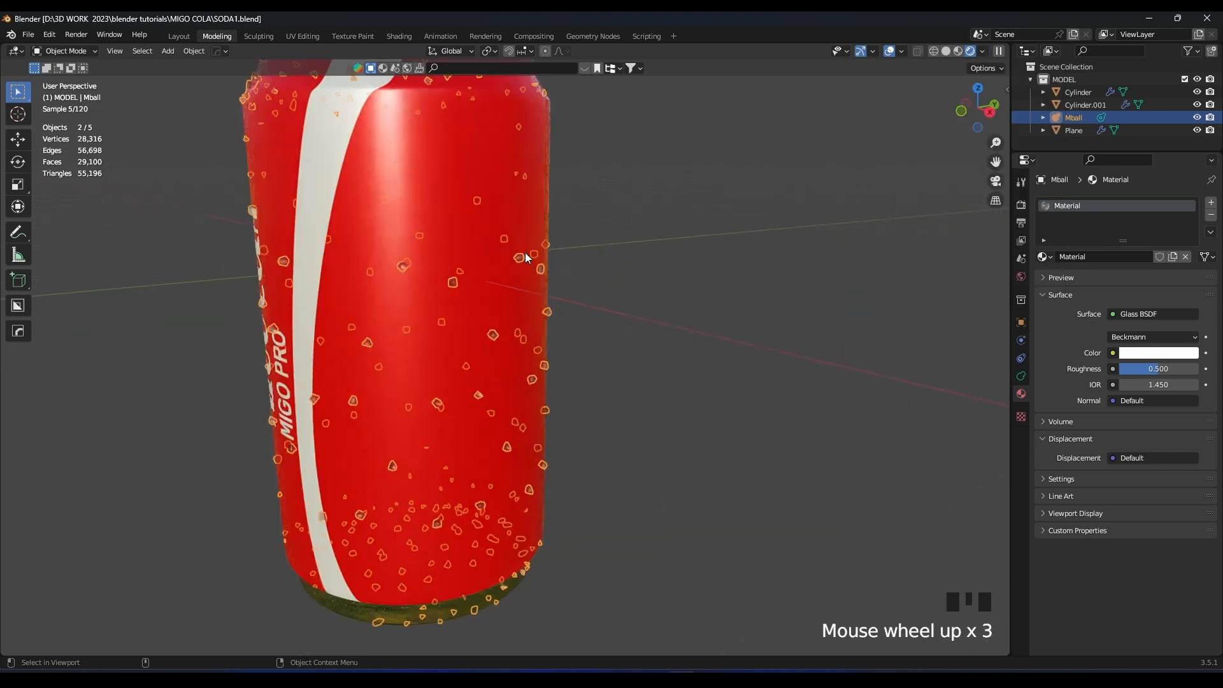
Set the droplets' glass material to an IOR of 1.200 and a roughness of 0.071.
click(540, 228)
scroll(540, 228, up, 2)
middle_drag(541, 228, 553, 208)
scroll(513, 244, up, 1)
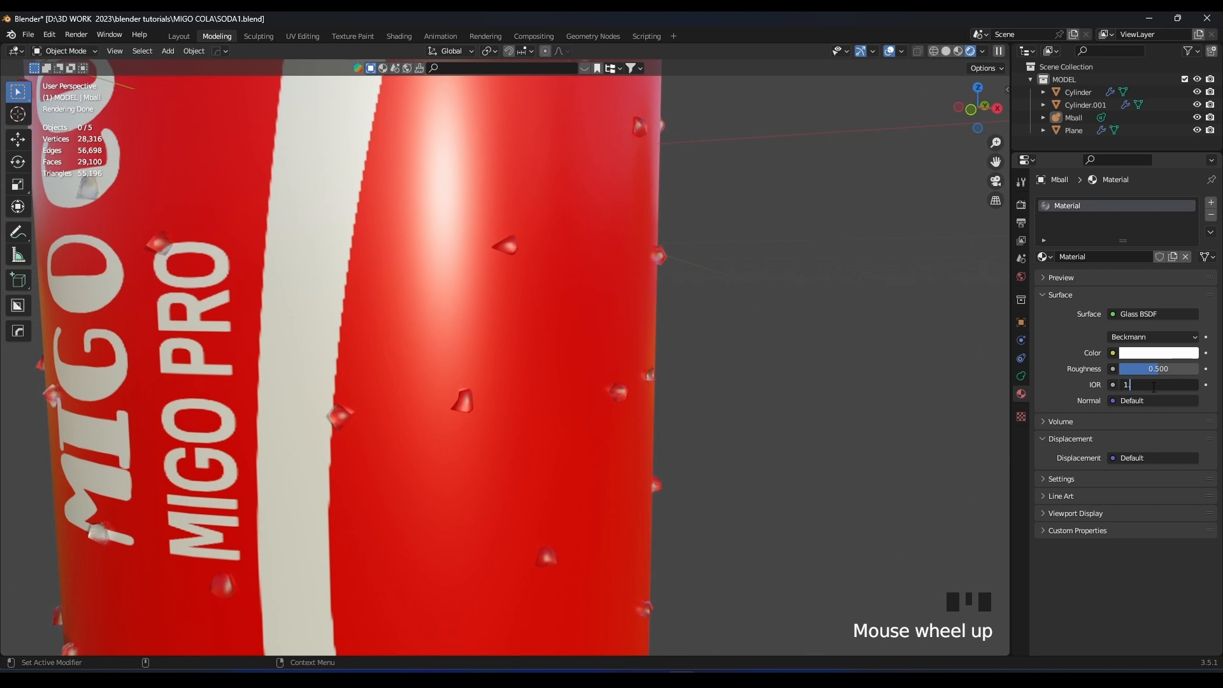
key(Return)
drag(1155, 370, 1120, 370)
Examine the shape and transparency of the glass droplets on the can's lid up close.
scroll(736, 318, down, 4)
shift+middle_drag(631, 230, 657, 352)
scroll(637, 350, up, 3)
middle_drag(579, 331, 669, 386)
scroll(643, 351, up, 1)
scroll(669, 385, up, 2)
shift+middle_drag(697, 342, 602, 312)
scroll(741, 354, up, 2)
shift+middle_drag(741, 354, 593, 306)
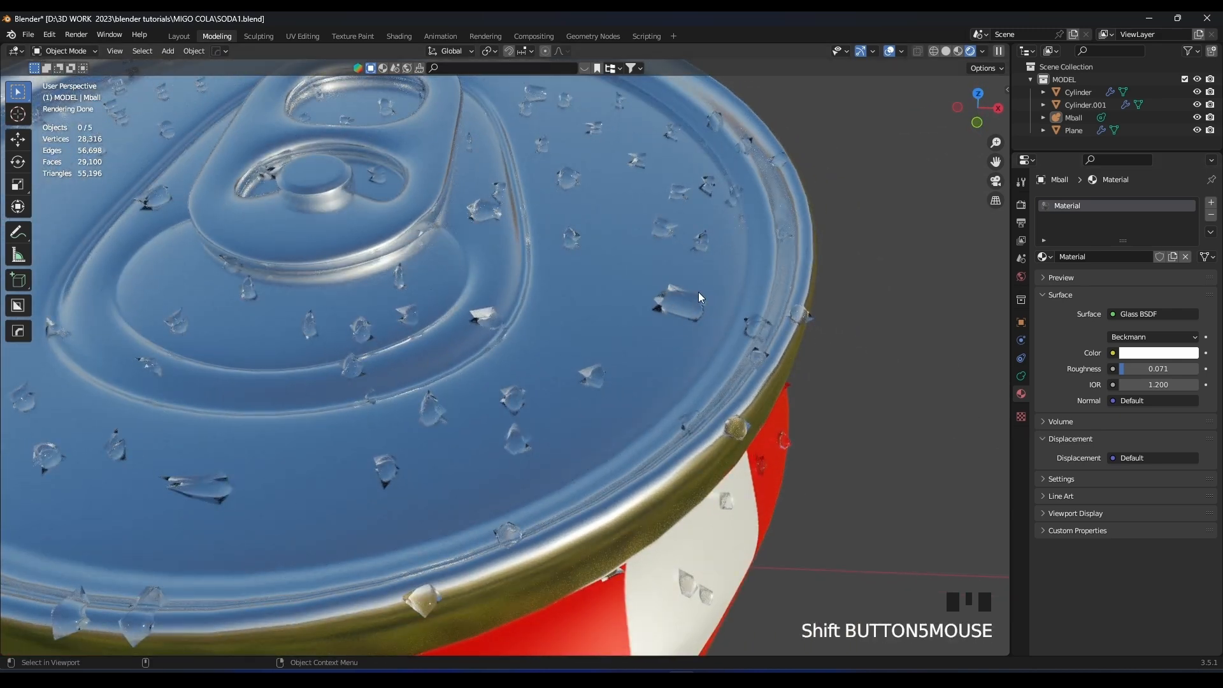
Select the metaball, view the scene in solid shading and set its viewport resolution to 0.2 m.
click(1021, 375)
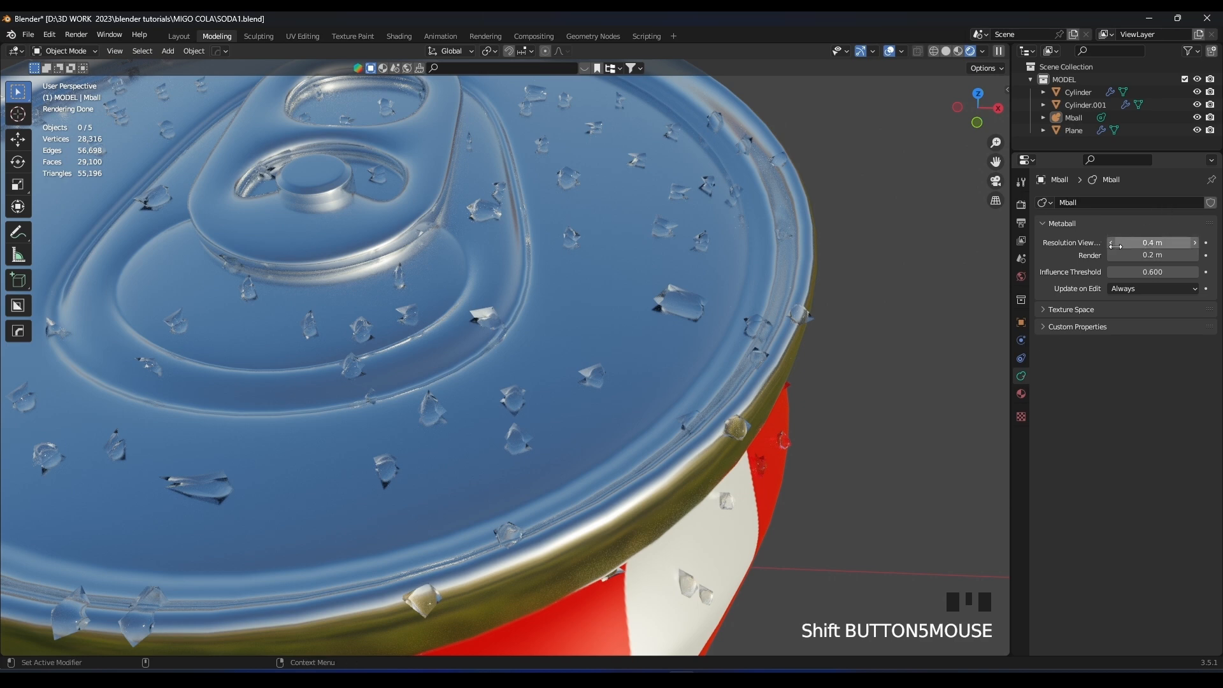
scroll(869, 332, down, 7)
click(886, 371)
scroll(886, 357, up, 3)
shift+middle_drag(886, 332, 772, 311)
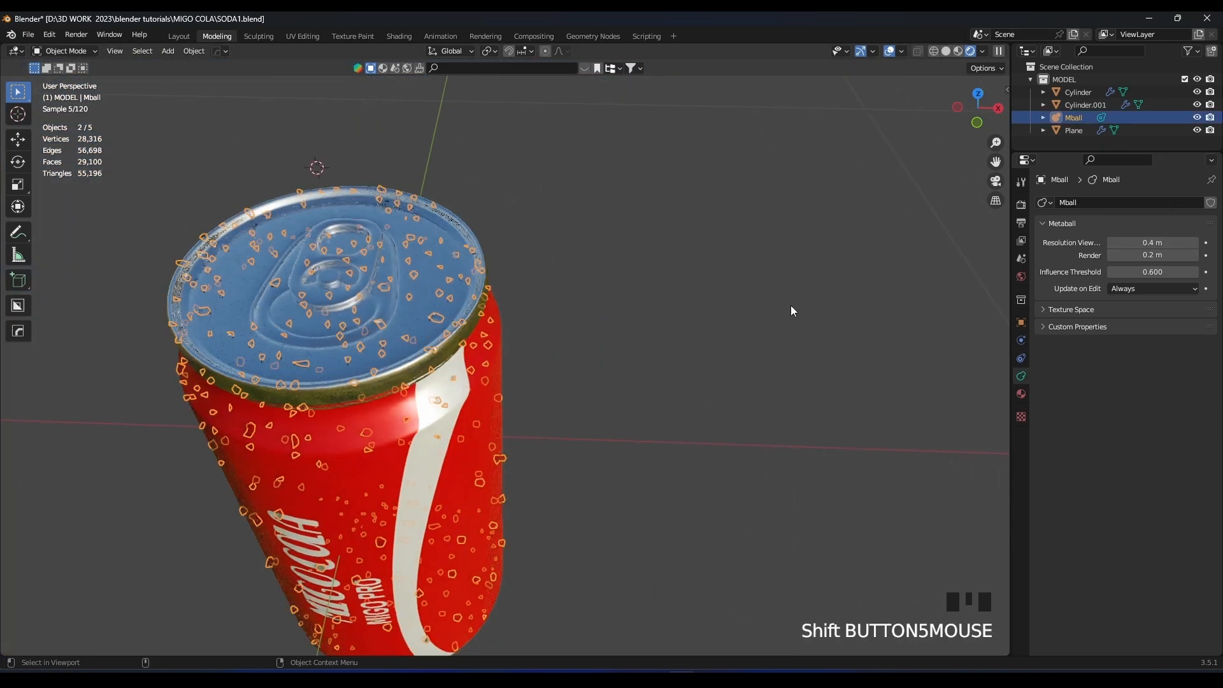
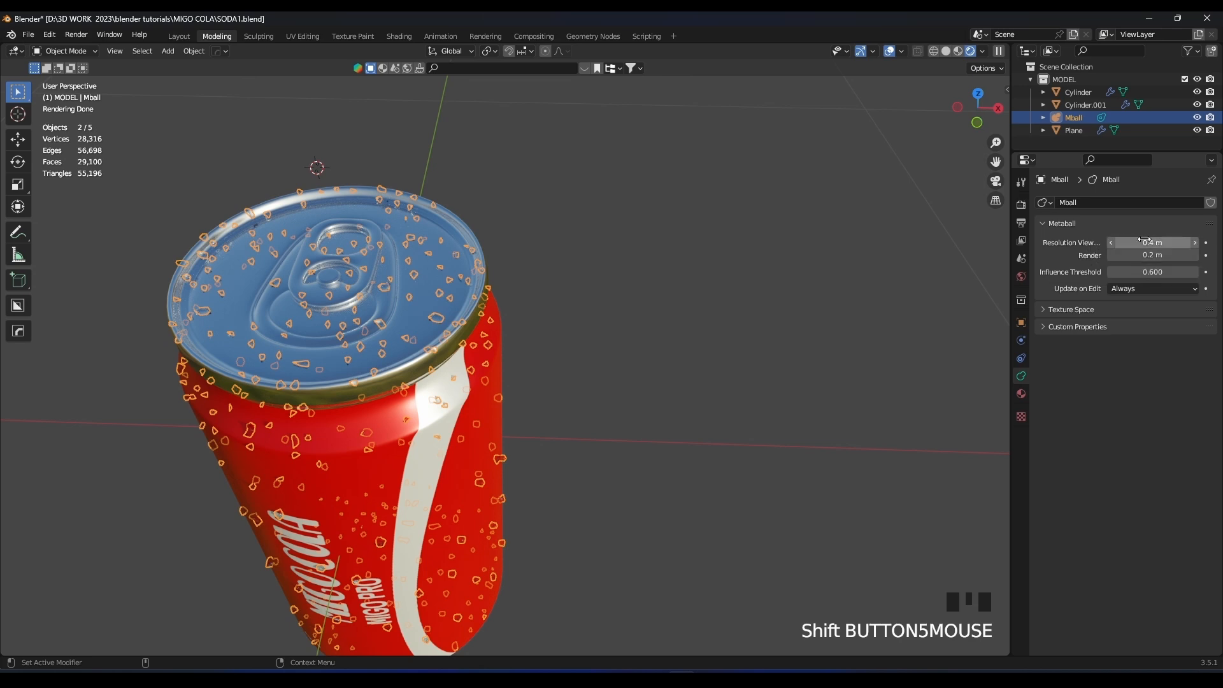
scroll(525, 248, up, 4)
scroll(505, 253, up, 2)
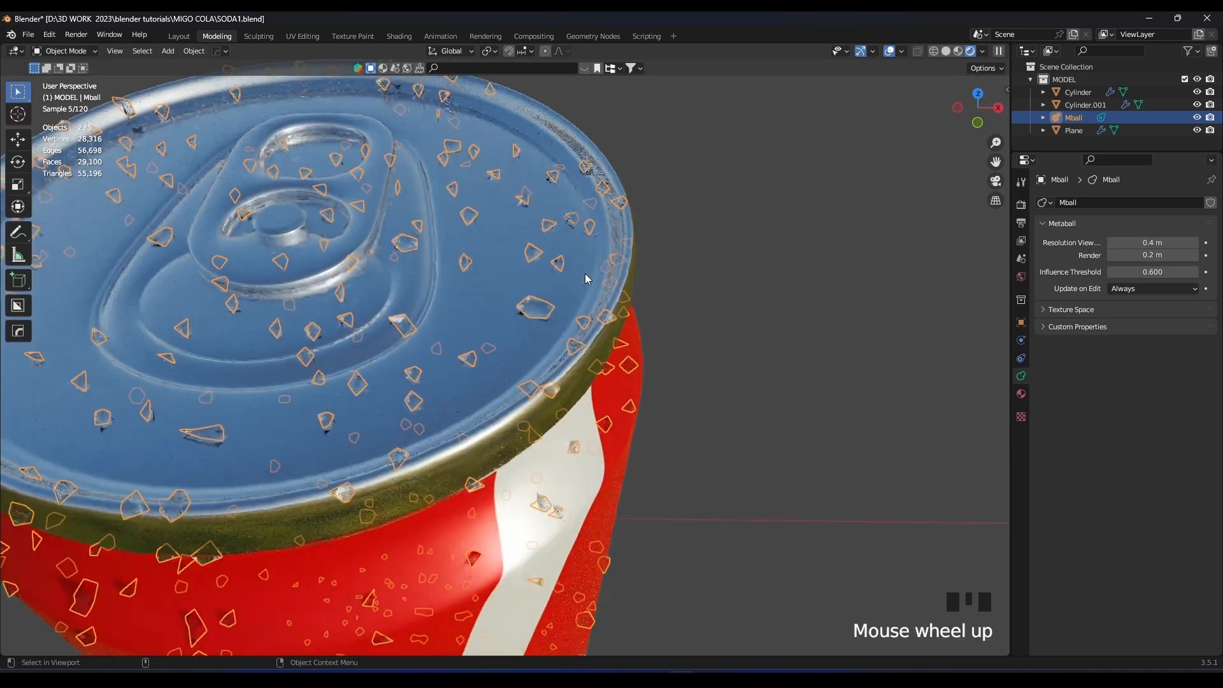
key(z)
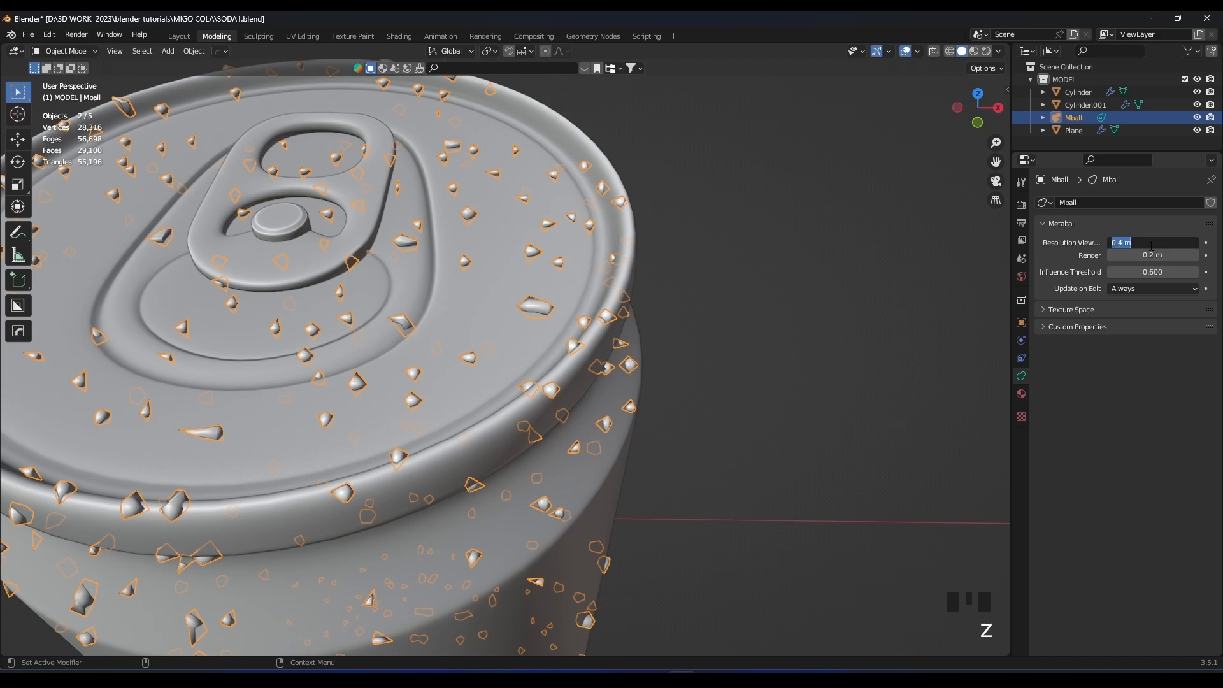
click(1151, 245)
text(0.2)
key(Return)
Switch to material preview and examine the droplet shapes on the can's shoulder and lid.
scroll(437, 339, down, 2)
mouse_move(437, 338)
middle_down()
mouse_move(526, 315)
mouse_move(486, 320)
mouse_move(503, 335)
middle_up()
key(z)
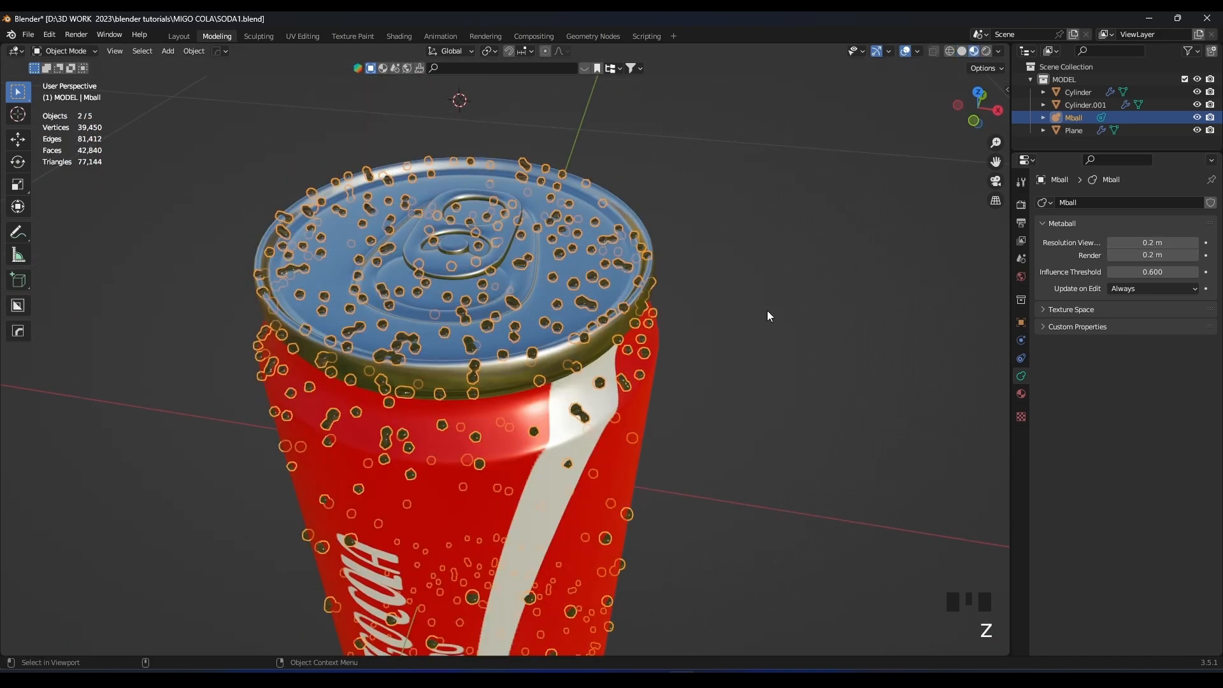
click(767, 311)
scroll(651, 312, up, 2)
mouse_move(651, 311)
middle_down()
mouse_move(588, 270)
mouse_move(634, 261)
mouse_move(563, 215)
mouse_move(560, 278)
mouse_move(521, 275)
middle_up()
scroll(561, 277, up, 3)
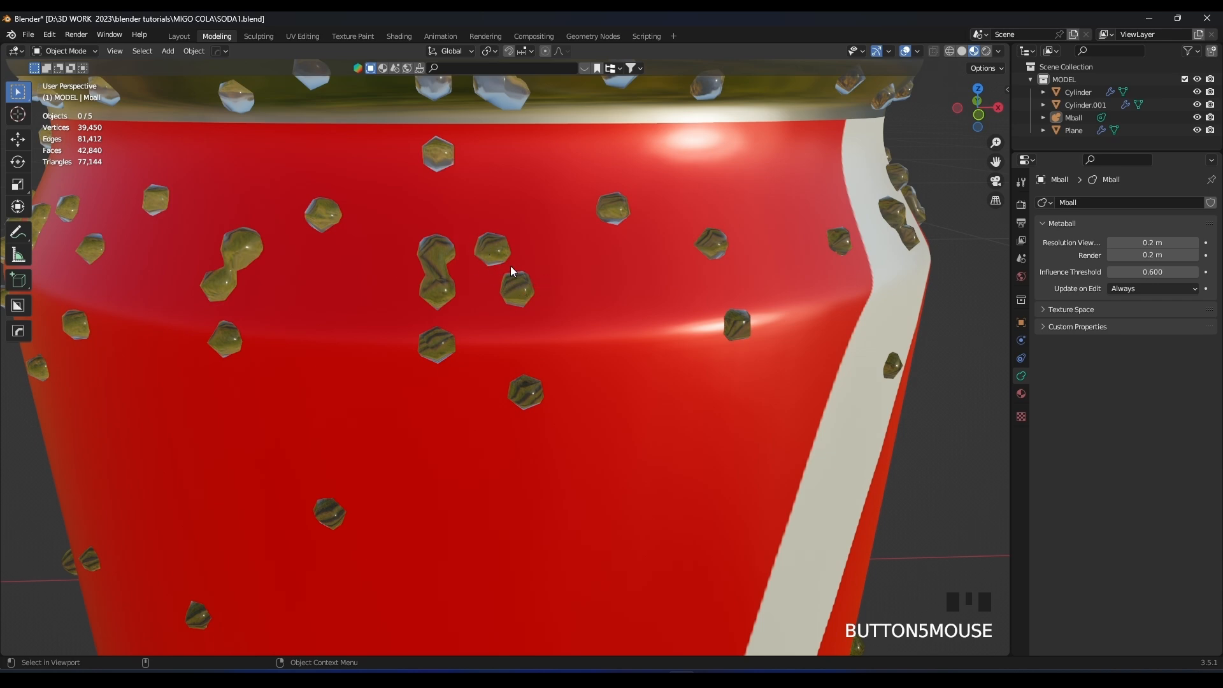
scroll(444, 288, down, 1)
middle_drag(461, 268, 702, 357)
scroll(531, 189, down, 1)
scroll(535, 219, down, 1)
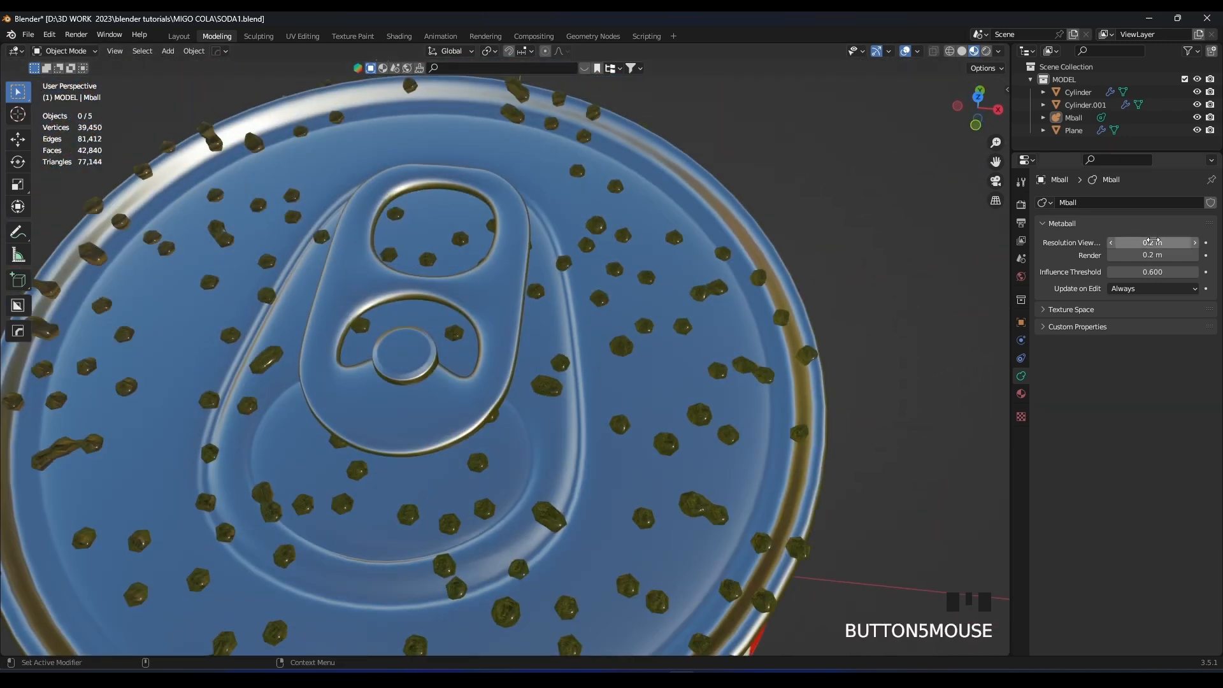
Set the metaball's viewport resolution to 0.1 m and return the viewport to rendered shading.
key(Return)
scroll(677, 334, down, 3)
key(z)
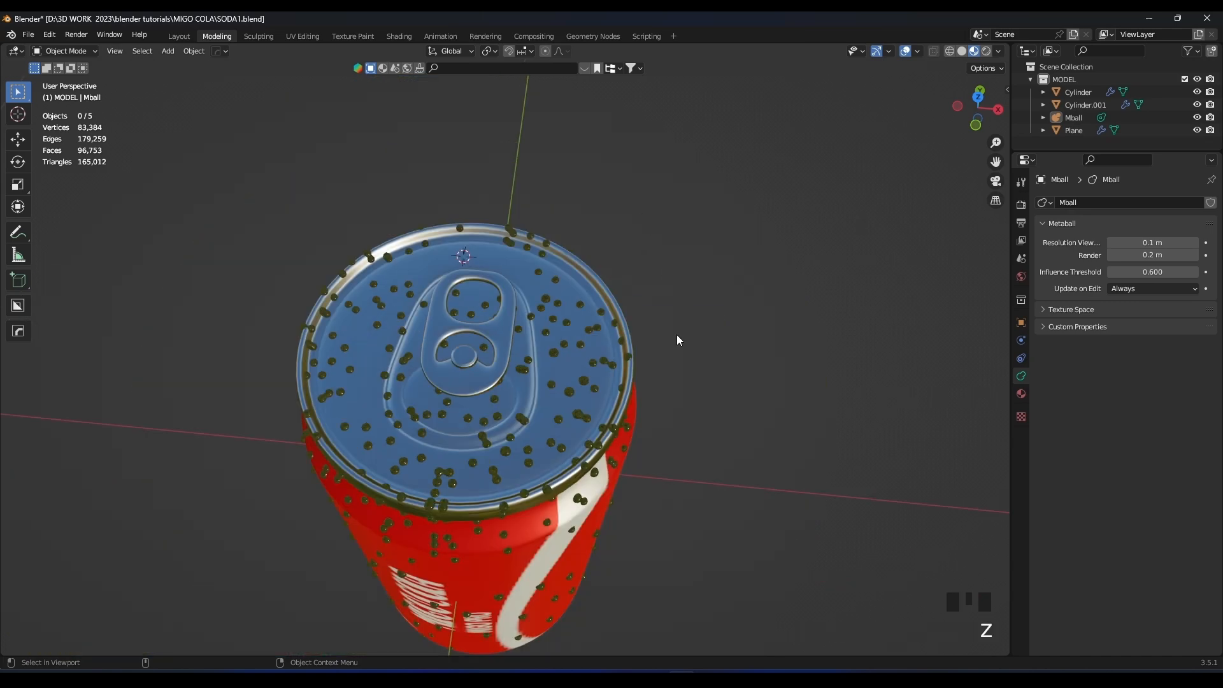
scroll(677, 334, up, 2)
key(z)
click(588, 304)
scroll(609, 300, up, 2)
middle_drag(609, 300, 692, 237)
scroll(692, 237, down, 2)
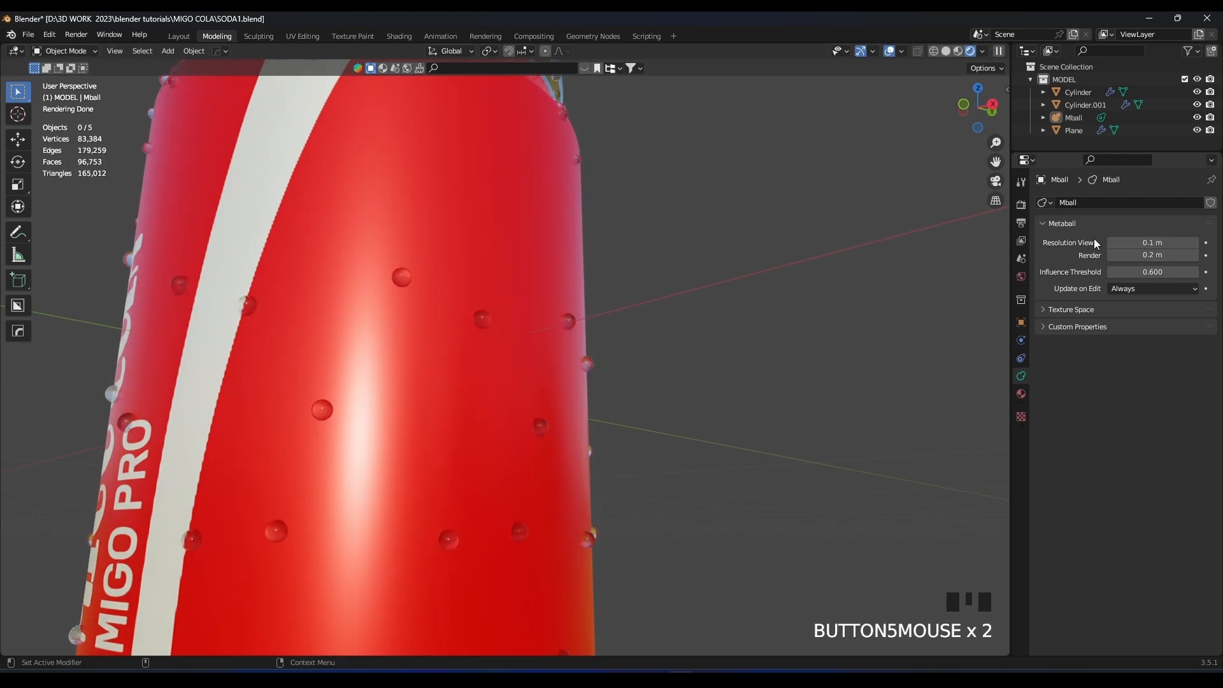
scroll(560, 227, down, 3)
Rename the can's Cylinder object as CAN COLA.
click(487, 326)
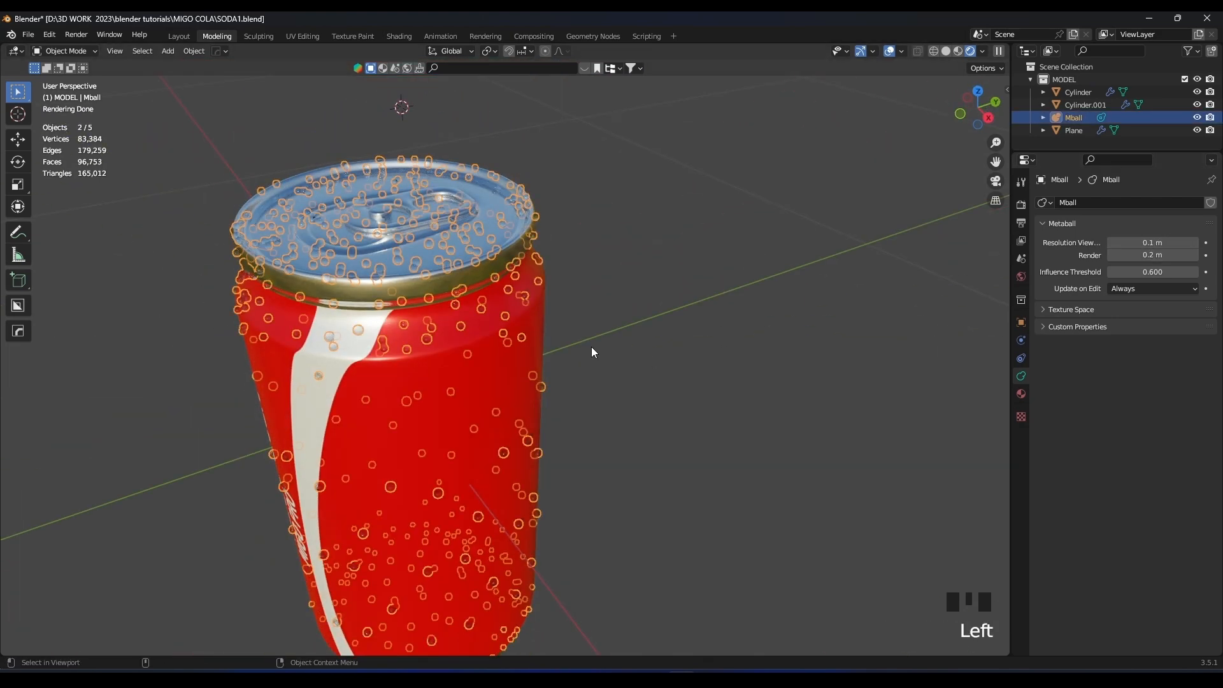
scroll(723, 351, down, 2)
click(1081, 93)
double_click(1081, 94)
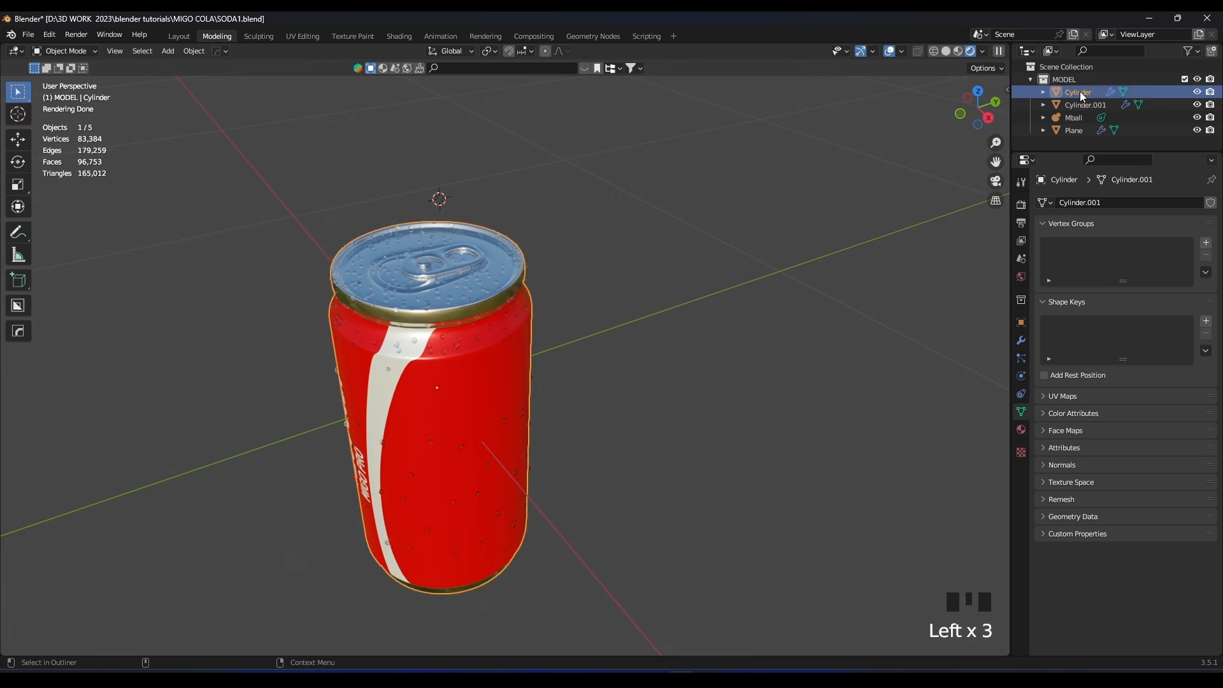
text(CAN COKA)
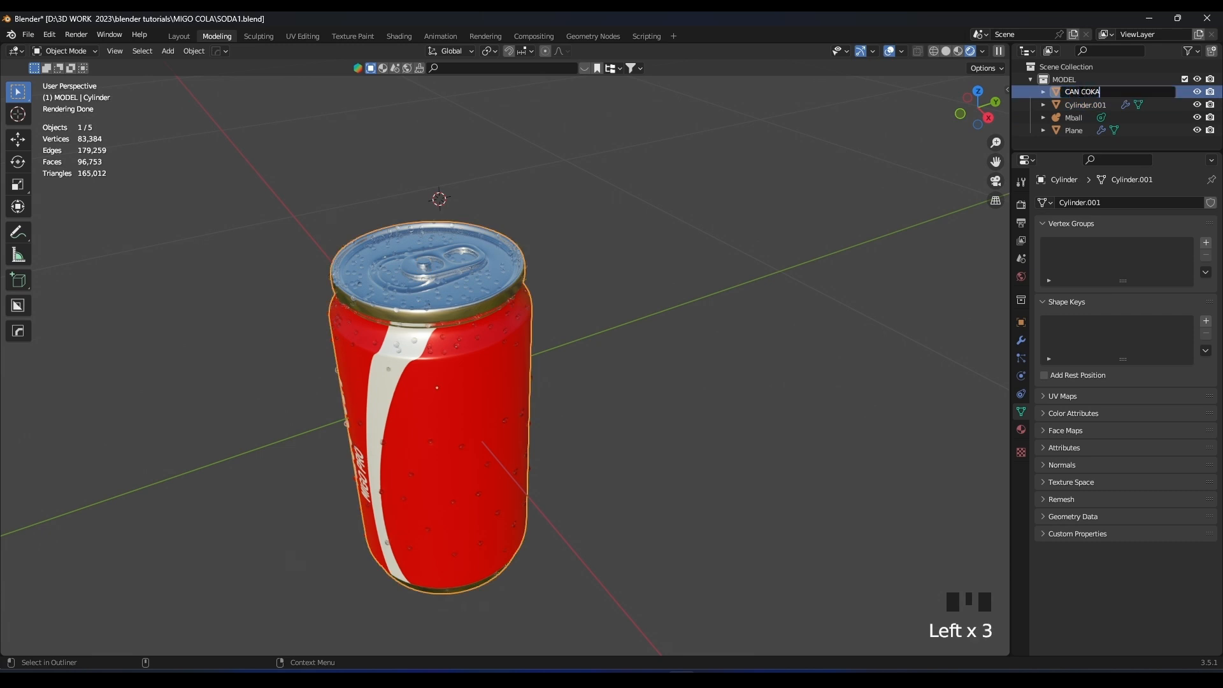
key(Return)
double_click(1087, 95)
click(1091, 91)
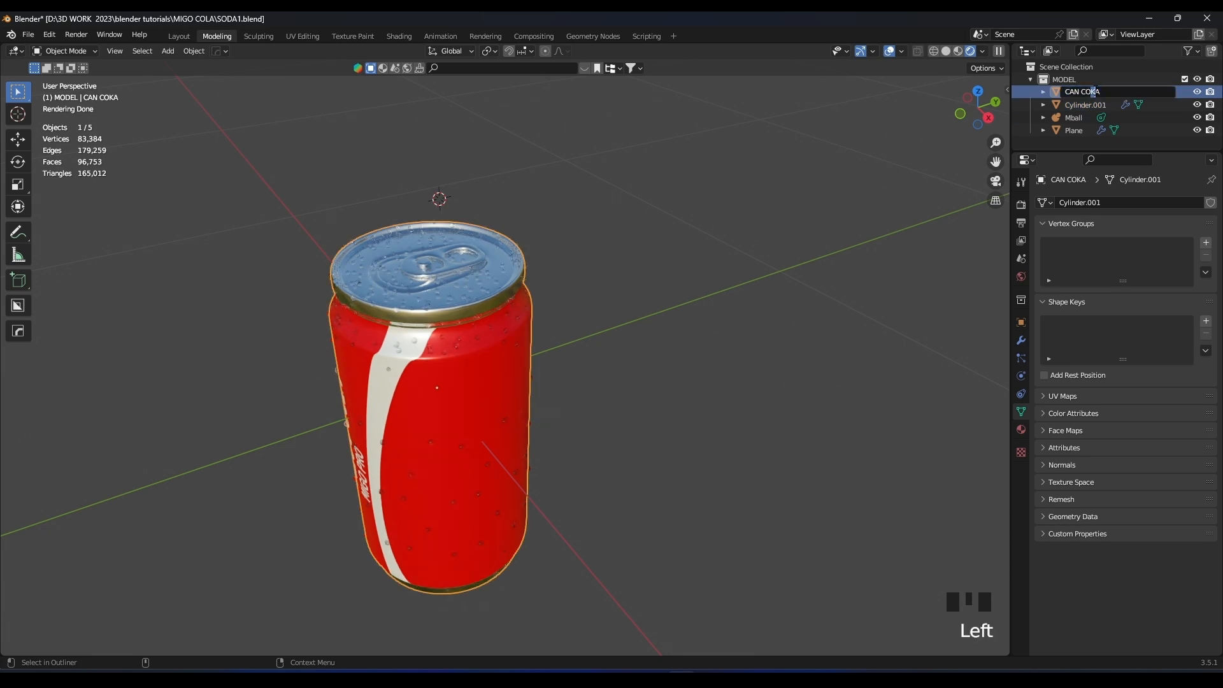
click(776, 128)
Set the can's hair particle number to 3000.
scroll(554, 229, up, 2)
click(1021, 359)
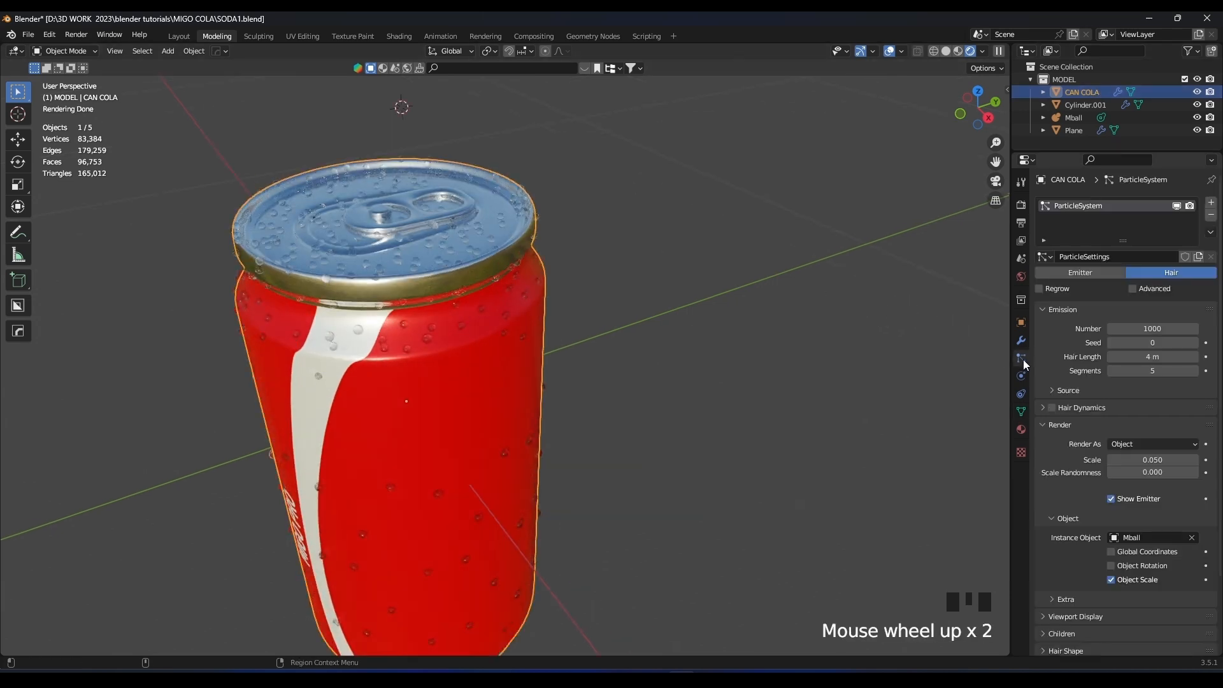
click(1158, 328)
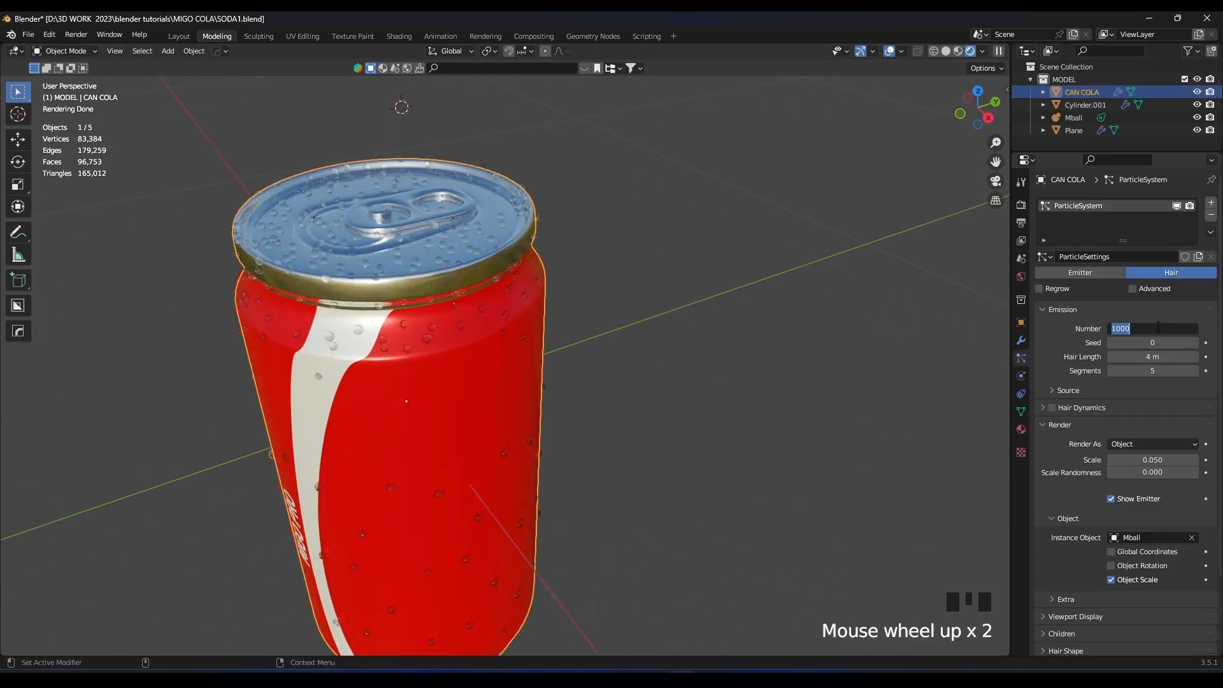
text(30)
key(Return)
scroll(556, 319, up, 1)
shift+middle_drag(529, 286, 618, 262)
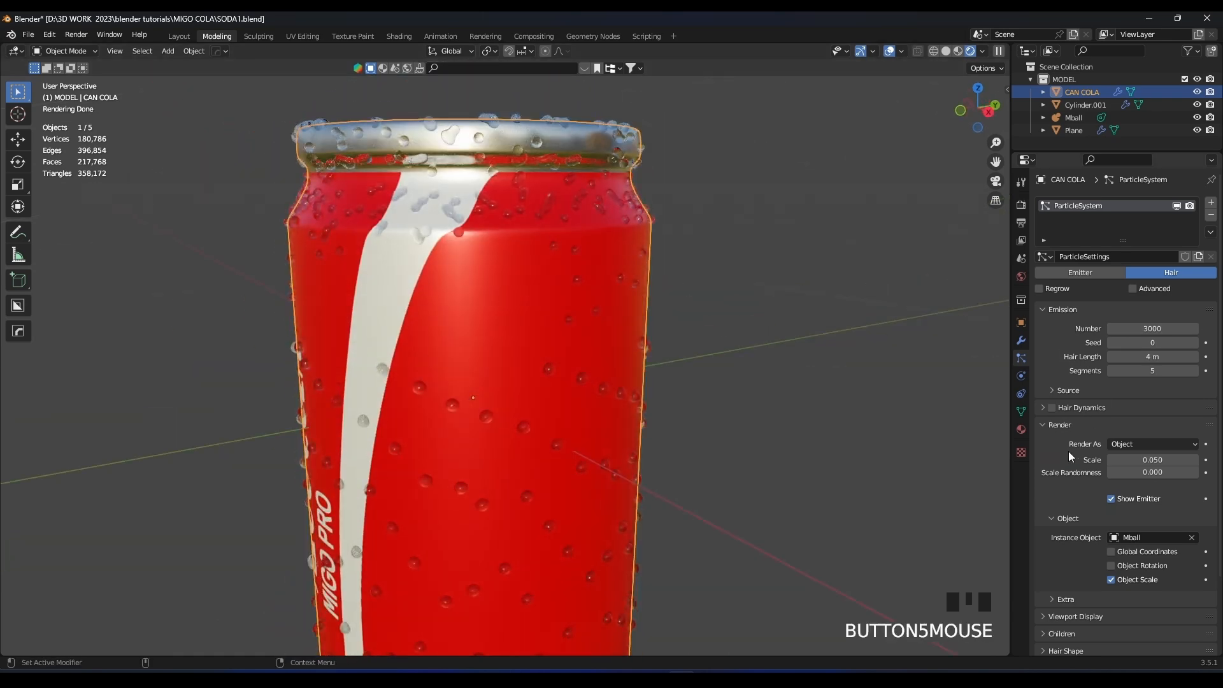
Enable Use Modifier Stack in the particle emission's source settings.
click(1061, 391)
click(1111, 424)
scroll(649, 338, down, 2)
middle_drag(650, 339, 739, 254)
Set the droplets' scale randomness to 0.500.
scroll(1101, 438, down, 5)
drag(1149, 452, 1188, 452)
click(718, 398)
scroll(559, 414, up, 3)
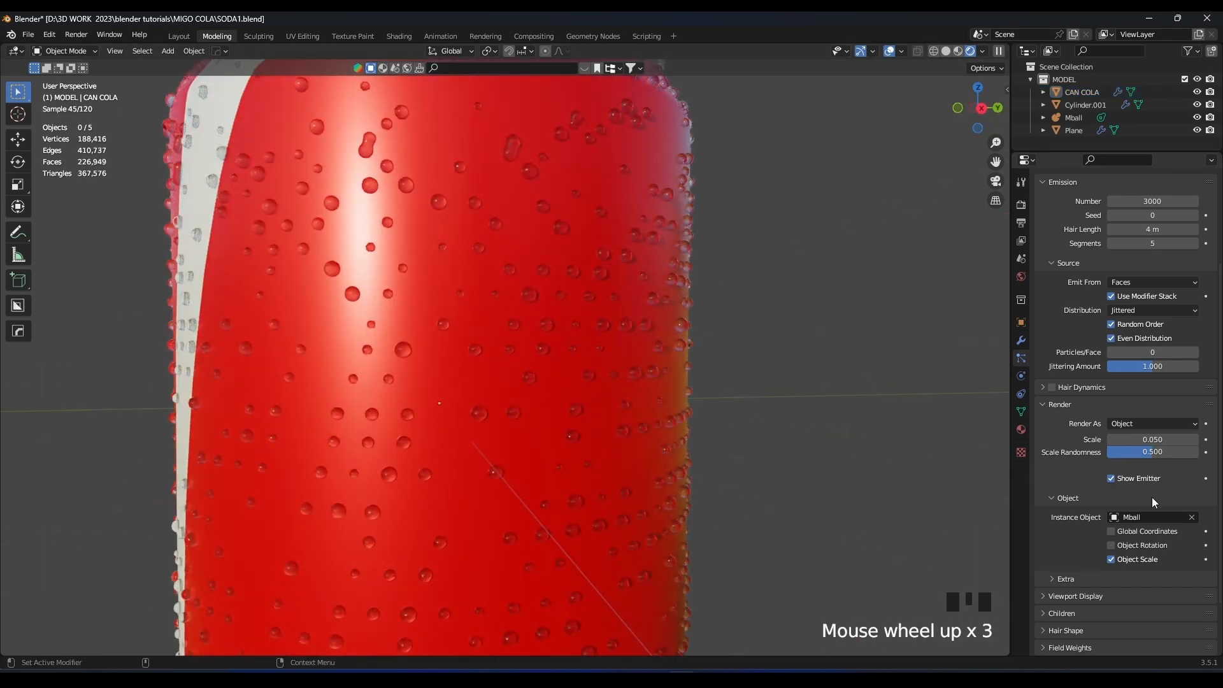
Increase the droplet particles' render scale to 0.190.
click(1195, 439)
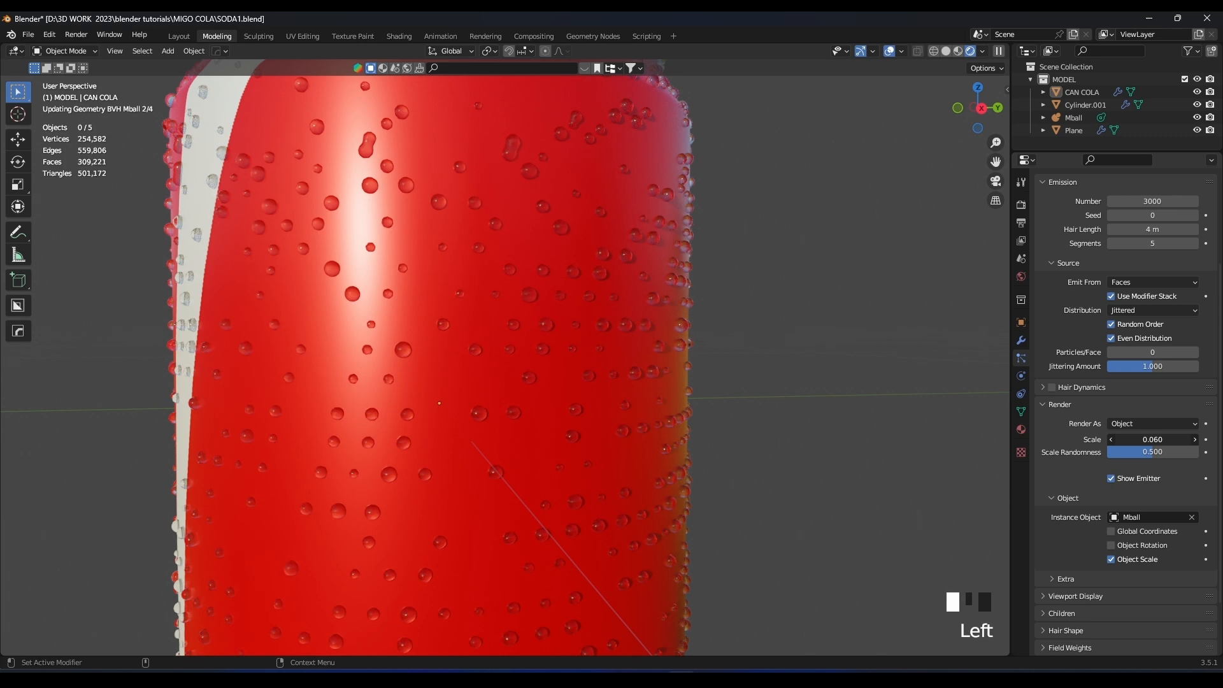
drag(1152, 440, 1185, 440)
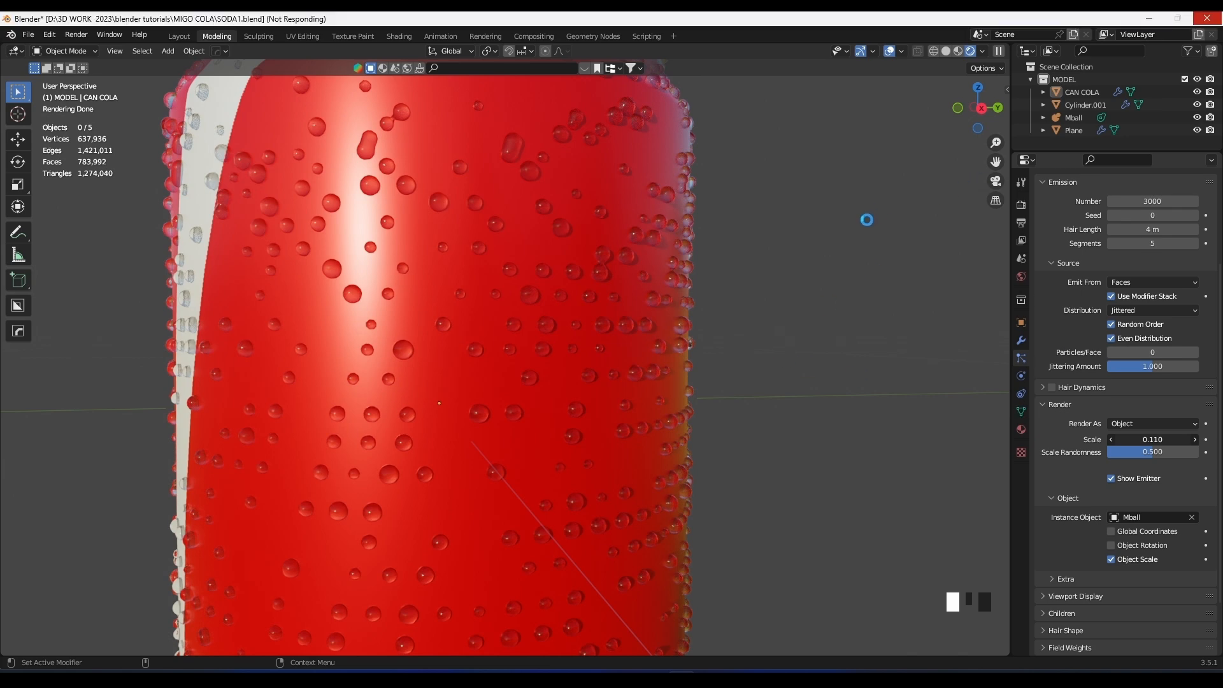
scroll(710, 221, down, 4)
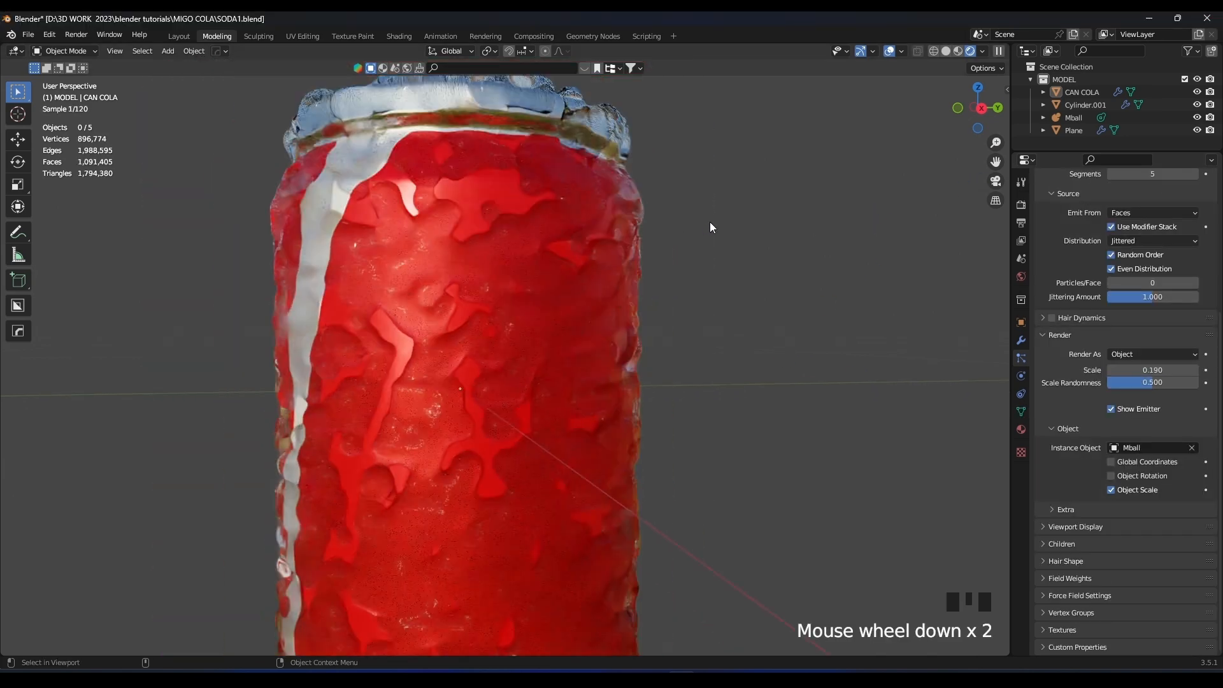
scroll(670, 162, down, 2)
Set the metaball's viewport resolution to 0.3 m.
click(1073, 118)
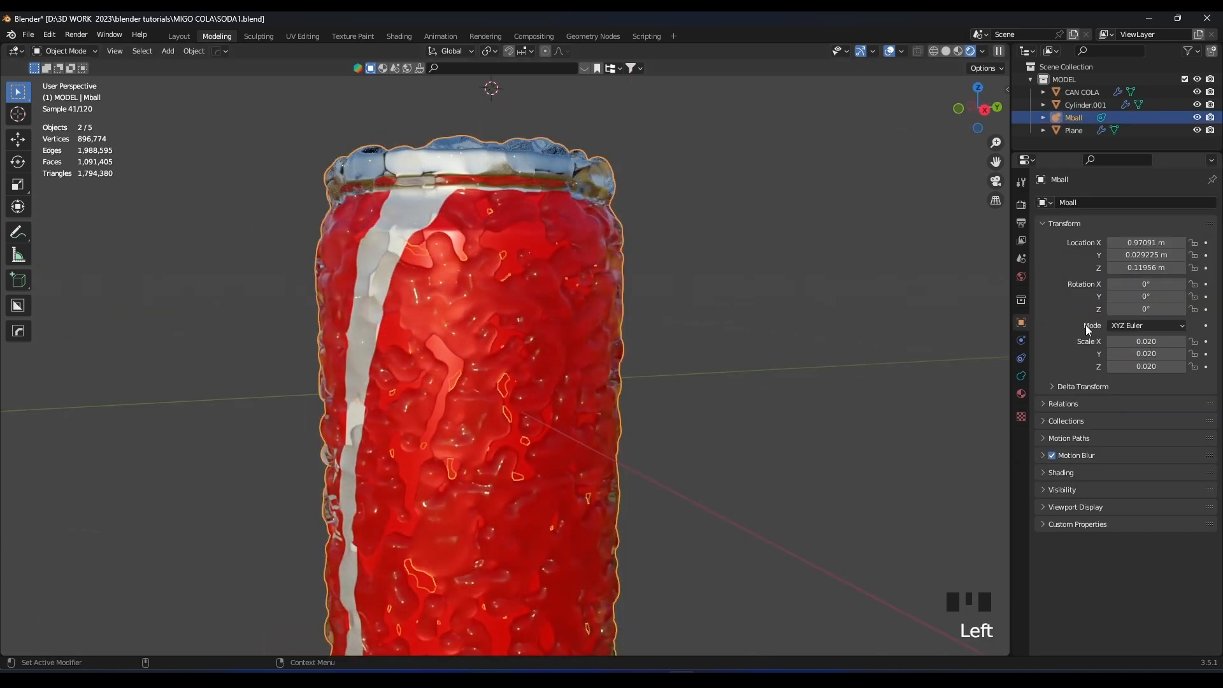
click(1021, 376)
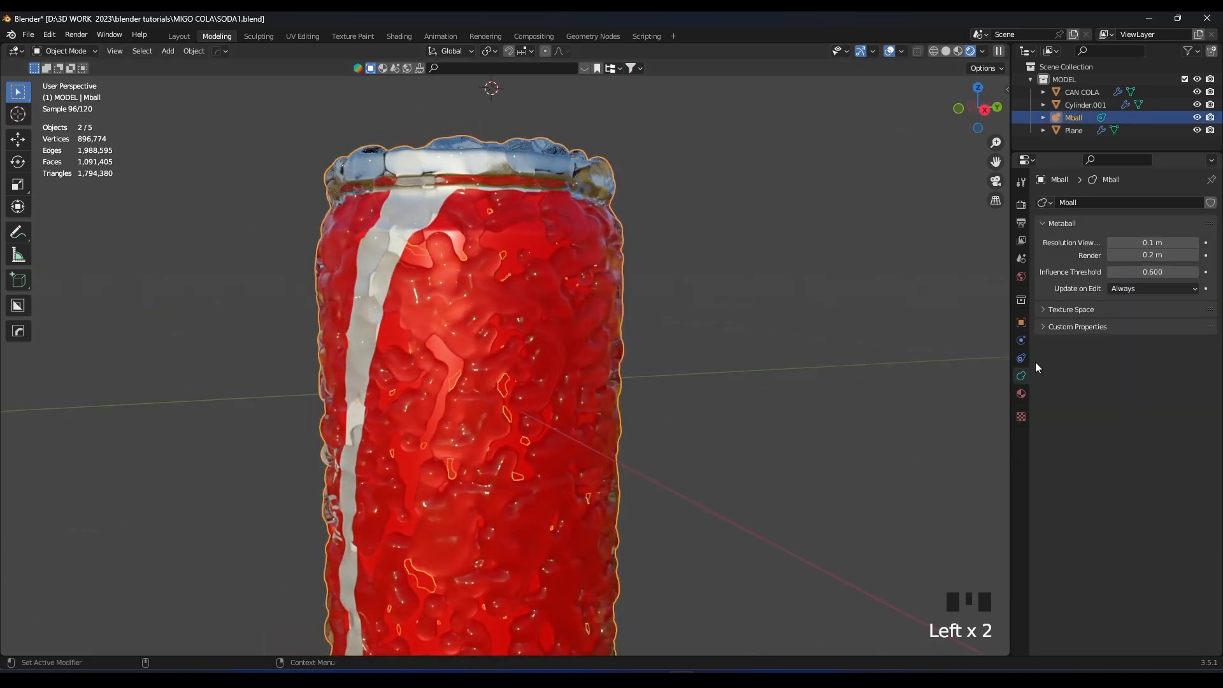
double_click(1143, 244)
text(0.3)
key(Return)
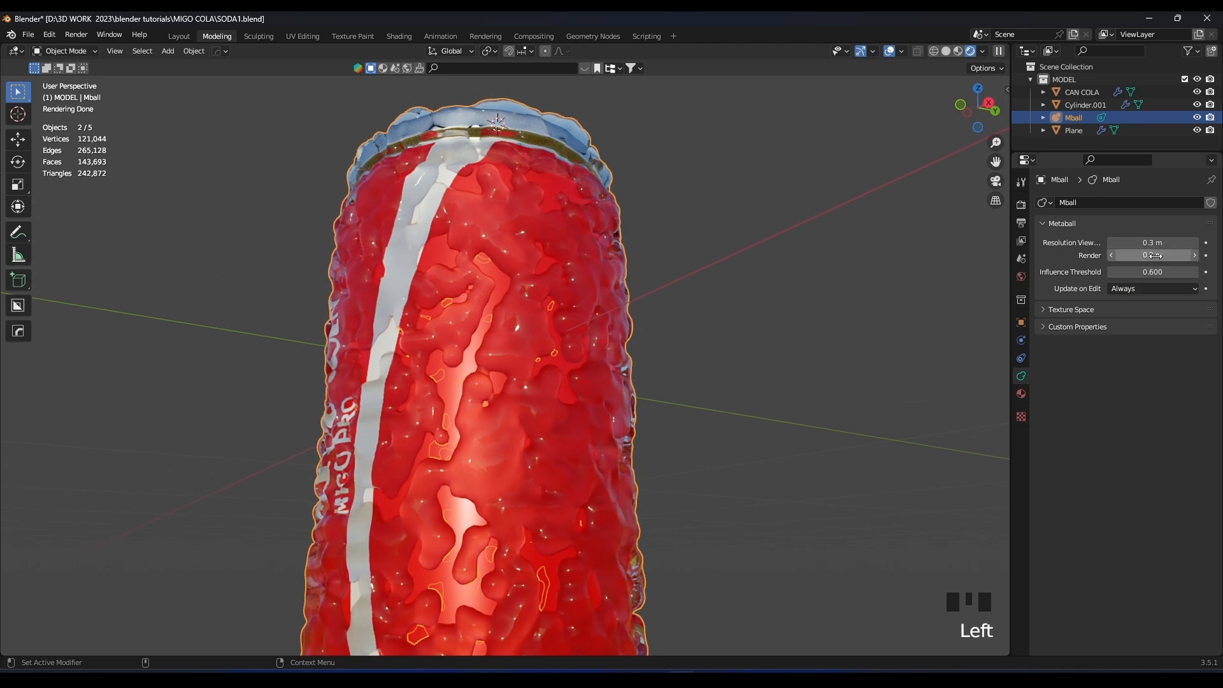
Reduce the render scale of CAN COLA's particles to 0.099 and inspect the droplets around the can.
click(1082, 92)
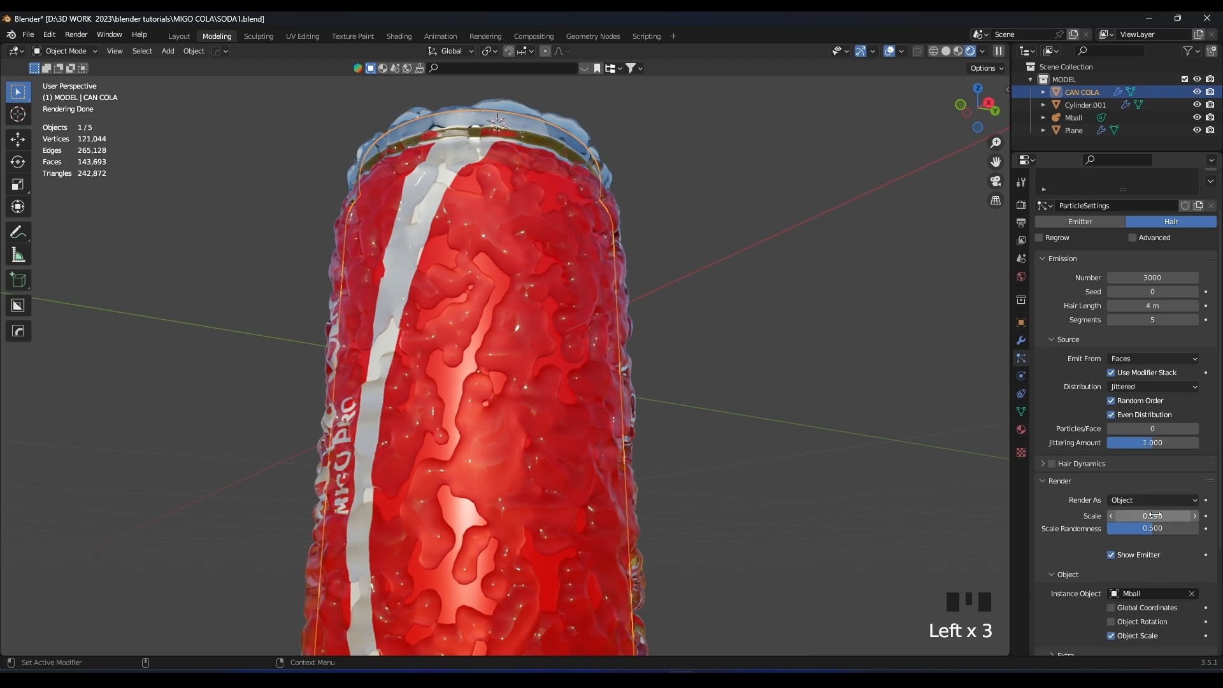
shift+drag(1152, 515, 1094, 516)
click(721, 422)
scroll(577, 334, down, 7)
middle_drag(577, 334, 632, 430)
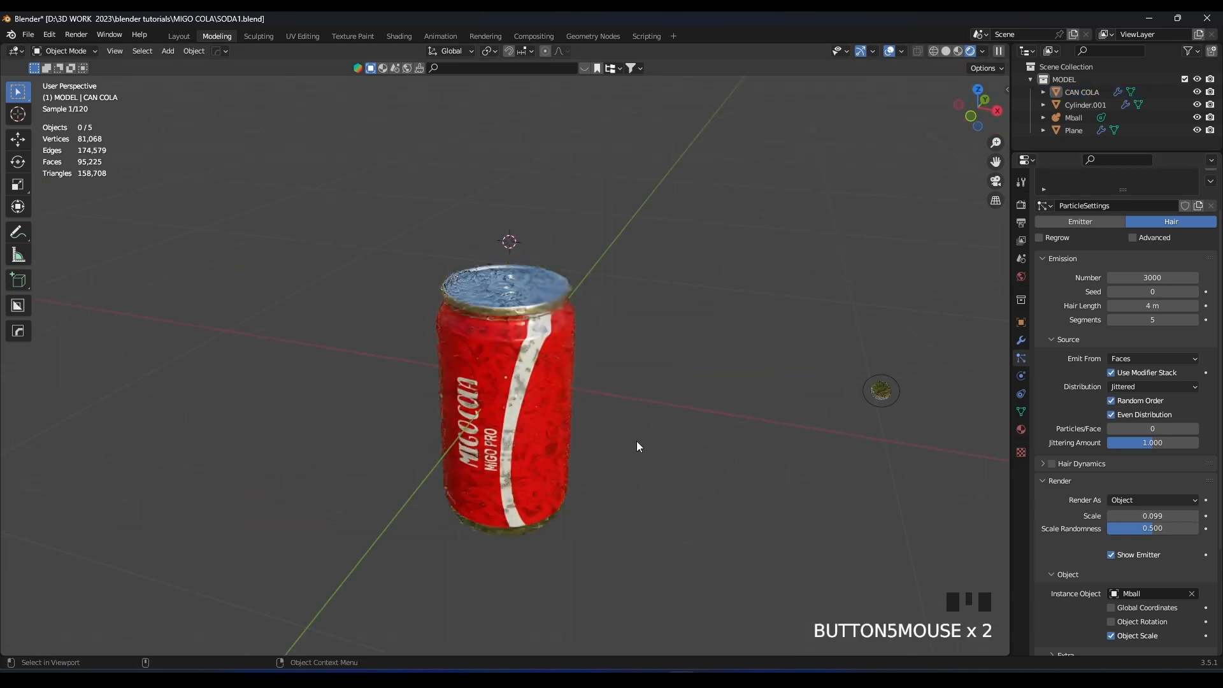
scroll(708, 408, up, 4)
middle_drag(709, 411, 707, 381)
scroll(707, 381, up, 2)
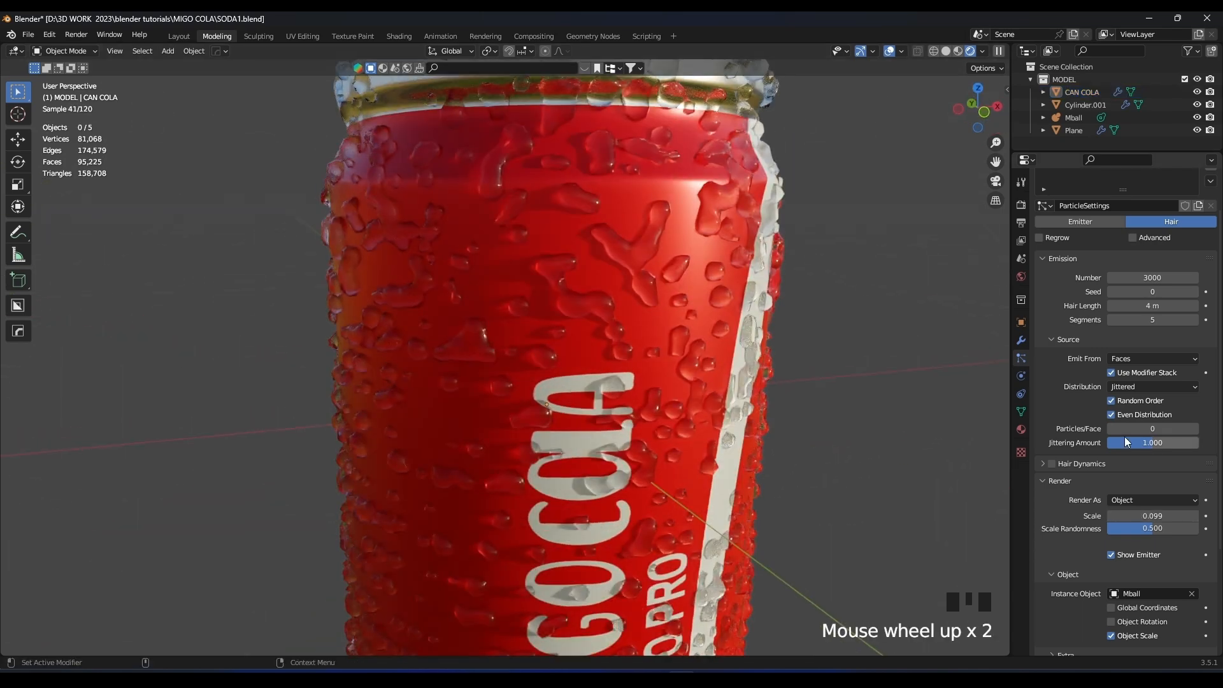
Set the droplet particles' scale randomness to 1.000 and inspect the droplets on the can's rim and label.
drag(1155, 528, 1198, 528)
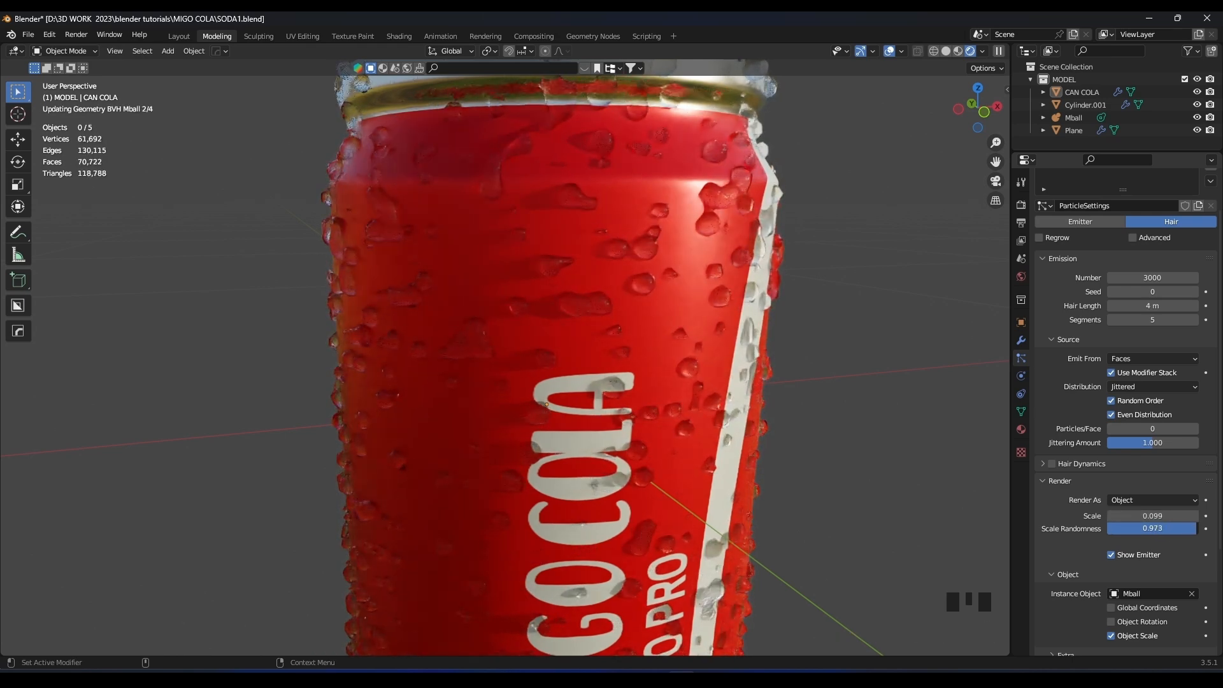
scroll(750, 300, down, 2)
mouse_move(723, 295)
middle_down()
mouse_move(728, 305)
mouse_move(702, 300)
middle_up()
middle_drag(596, 299, 613, 365)
scroll(679, 343, up, 2)
scroll(679, 343, up, 2)
shift+middle_drag(679, 342, 663, 407)
scroll(634, 414, up, 1)
scroll(634, 414, up, 1)
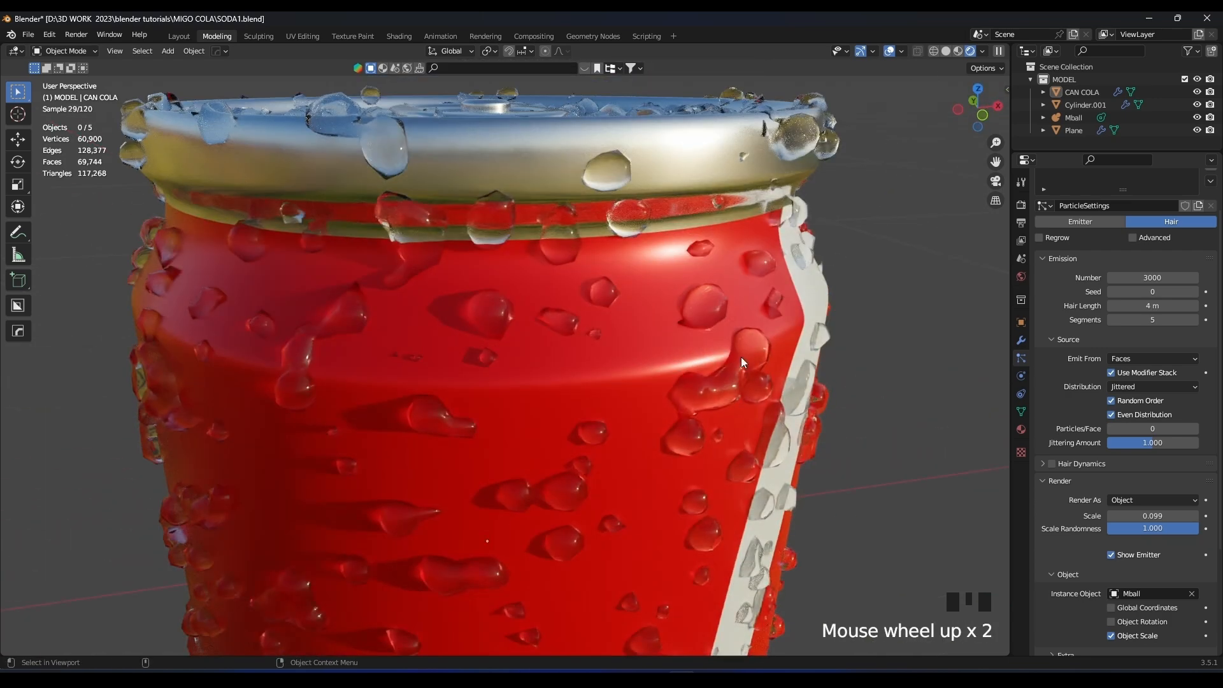
middle_drag(609, 448, 572, 422)
middle_drag(664, 335, 565, 362)
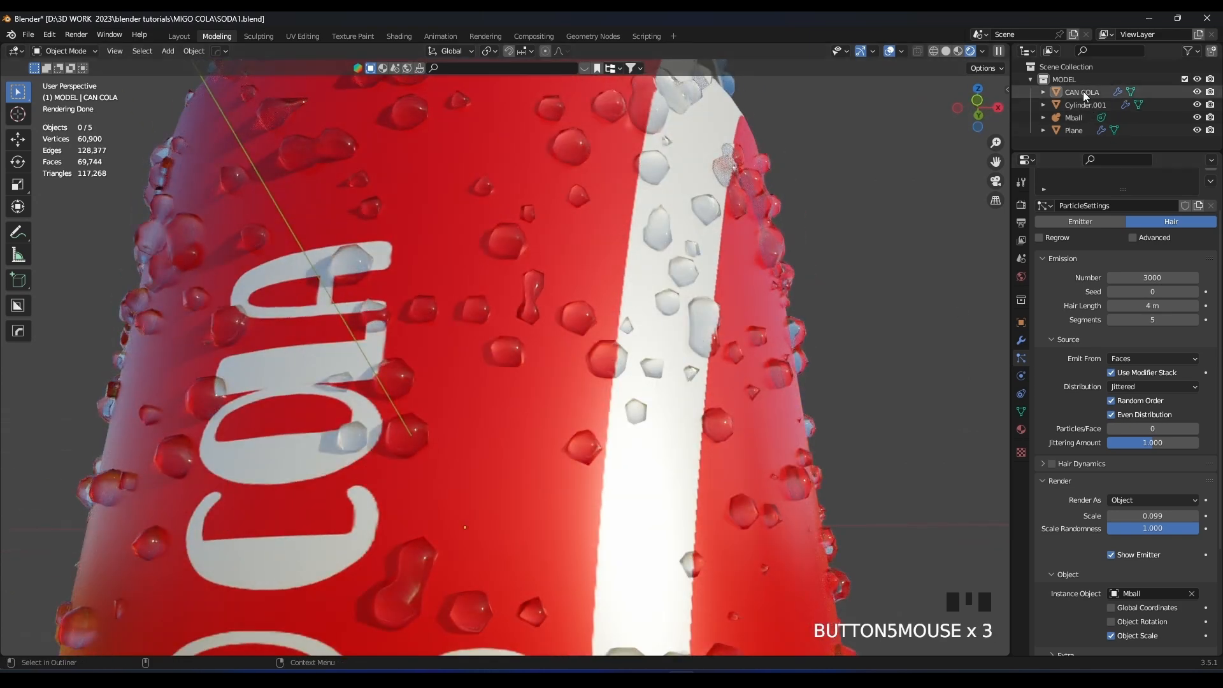
Set the metaball's render resolution to 0.1 m and deselect it.
click(1073, 118)
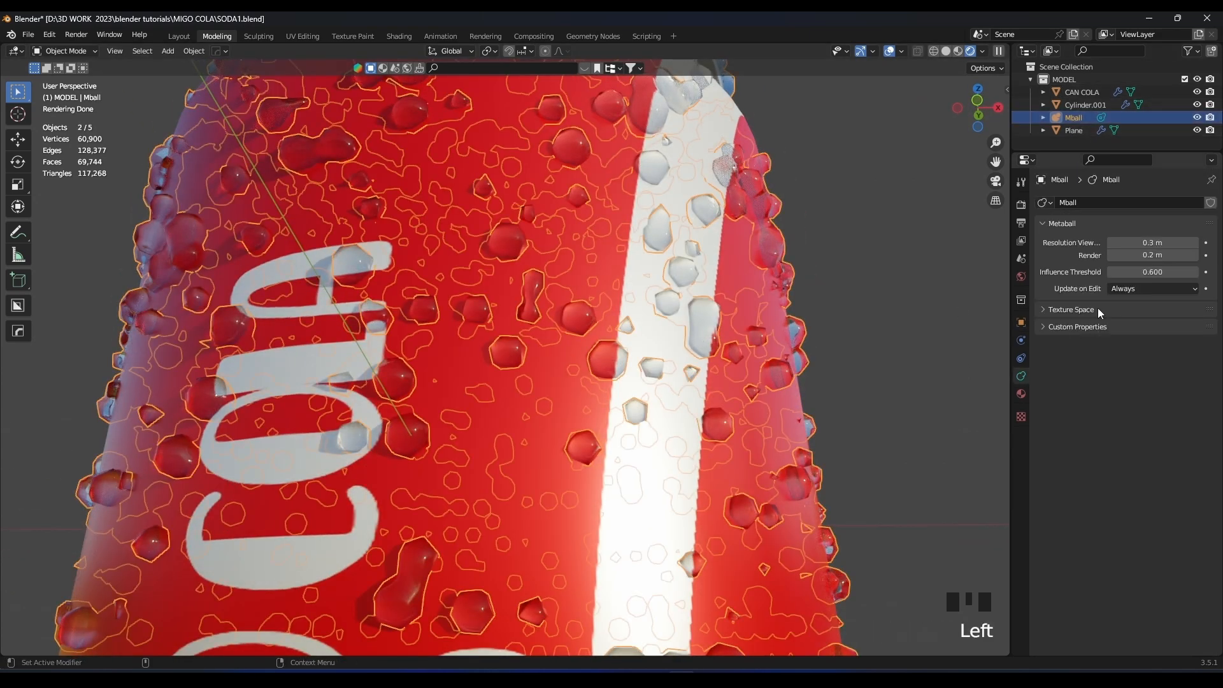
text(0.1)
key(Return)
scroll(599, 239, down, 4)
click(662, 312)
Examine the droplets on the lid, pull tab and sides of the can.
middle_drag(599, 239, 660, 288)
scroll(637, 162, up, 2)
scroll(664, 284, up, 1)
scroll(655, 258, down, 1)
middle_drag(662, 217, 583, 221)
scroll(590, 191, up, 2)
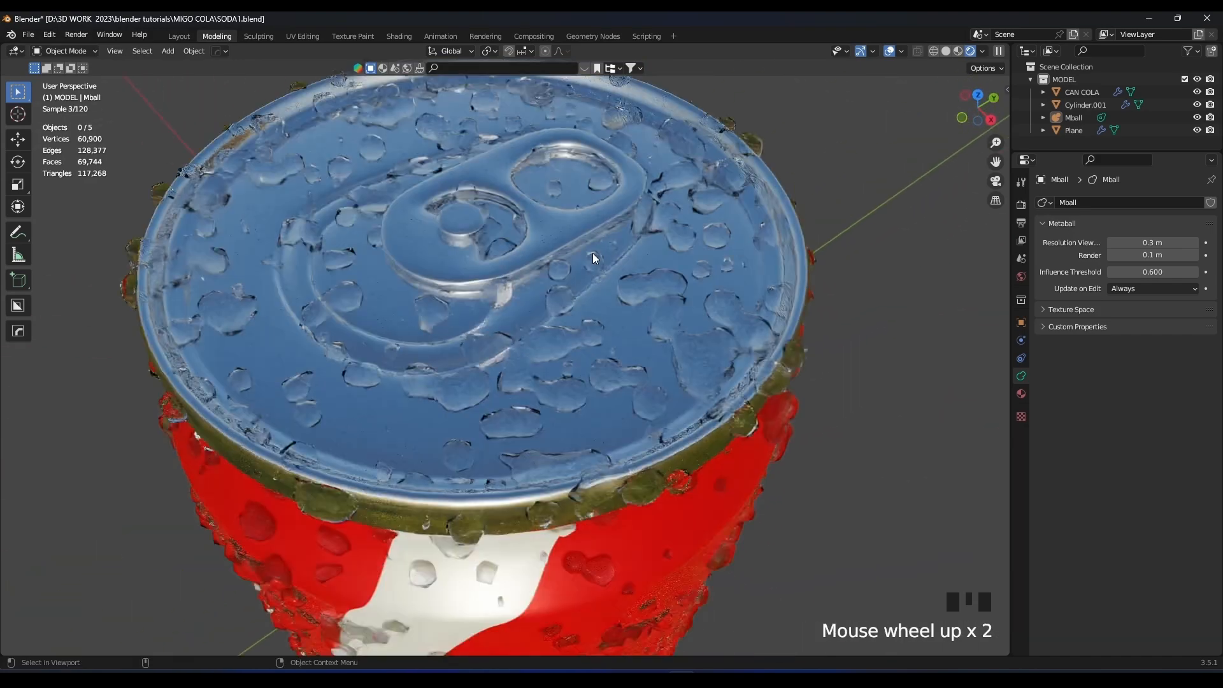
scroll(592, 253, down, 6)
middle_drag(627, 292, 708, 344)
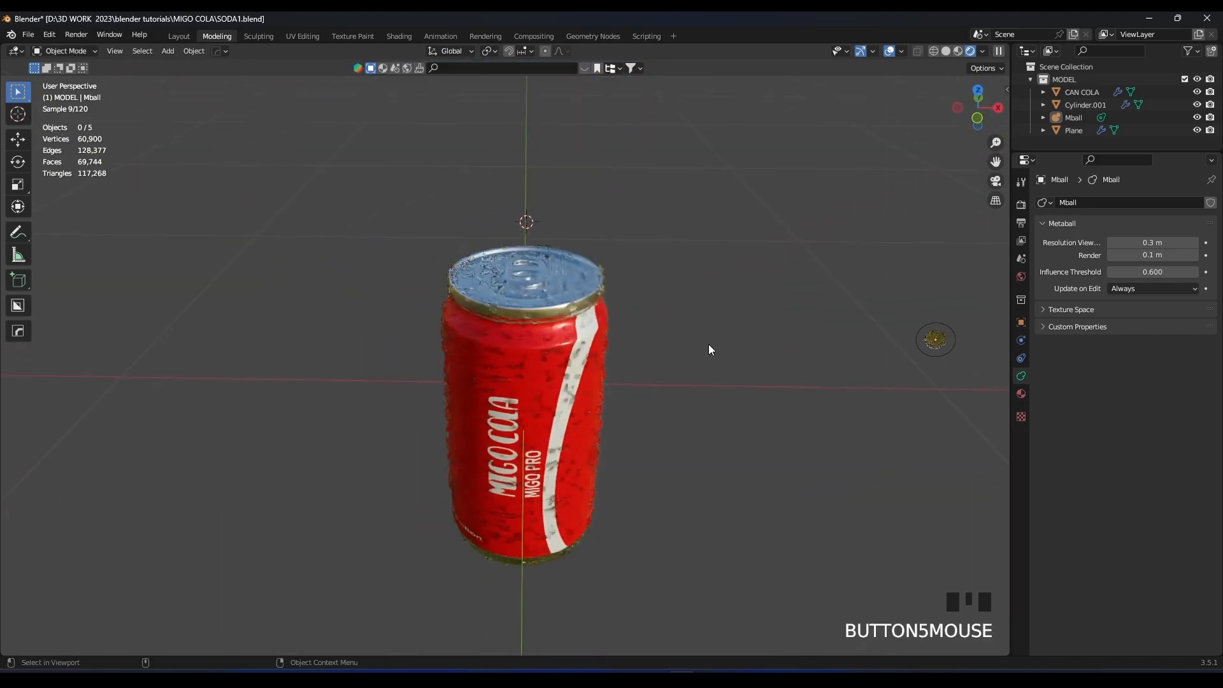
scroll(706, 265, up, 4)
middle_drag(705, 265, 1021, 399)
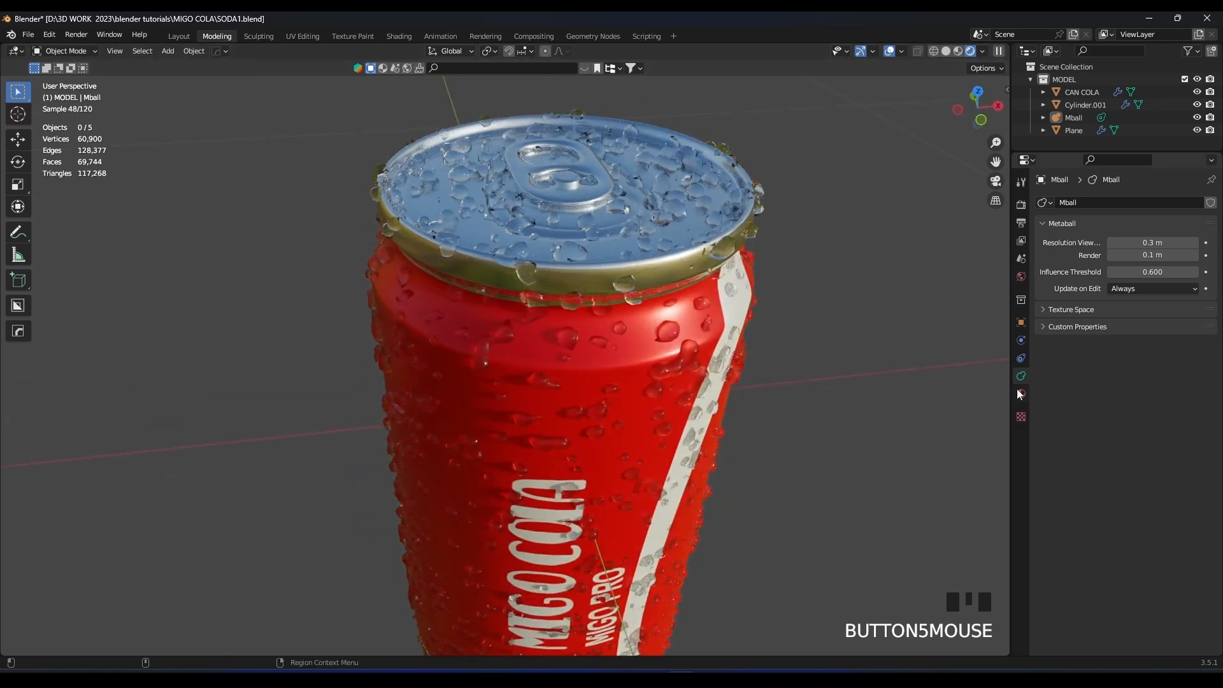
scroll(943, 335, down, 4)
scroll(740, 300, up, 3)
Select the can body and switch the viewport to Material Preview shading.
click(682, 316)
key(z)
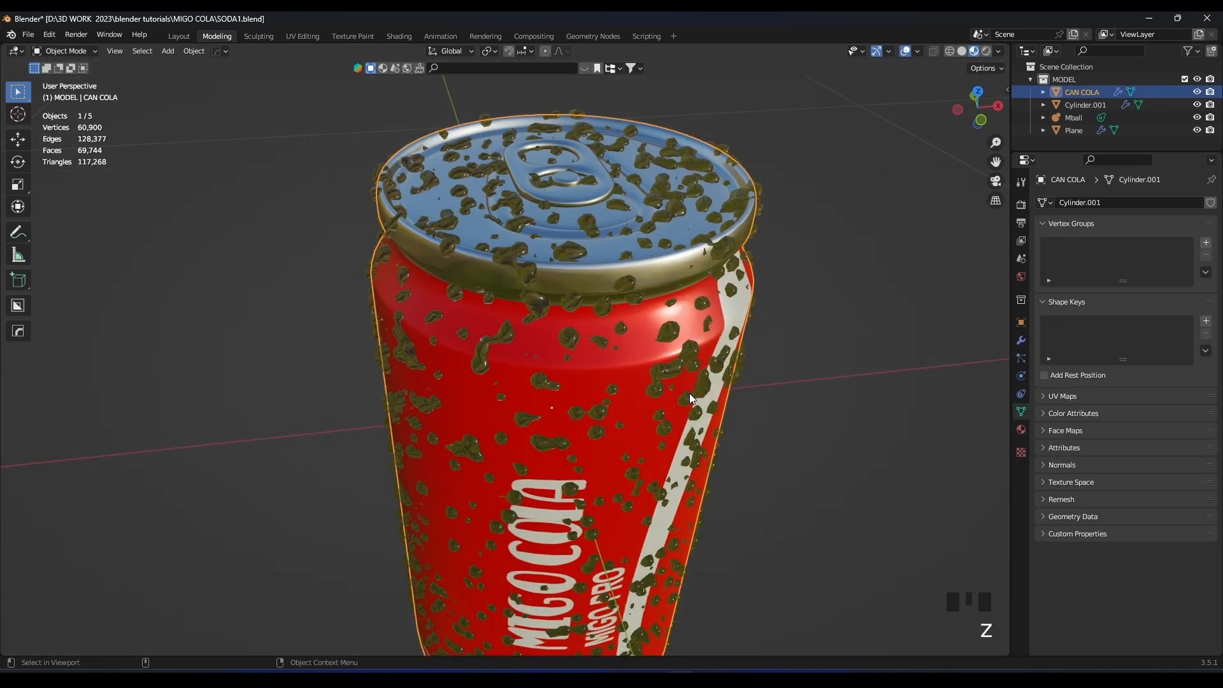
middle_drag(689, 392, 671, 384)
scroll(650, 372, up, 2)
Try rotating the pull tab about the X axis on the droplet-covered lid.
key(Tab)
click(561, 425)
key(Tab)
middle_drag(594, 326, 479, 311)
click(563, 321)
key(s)
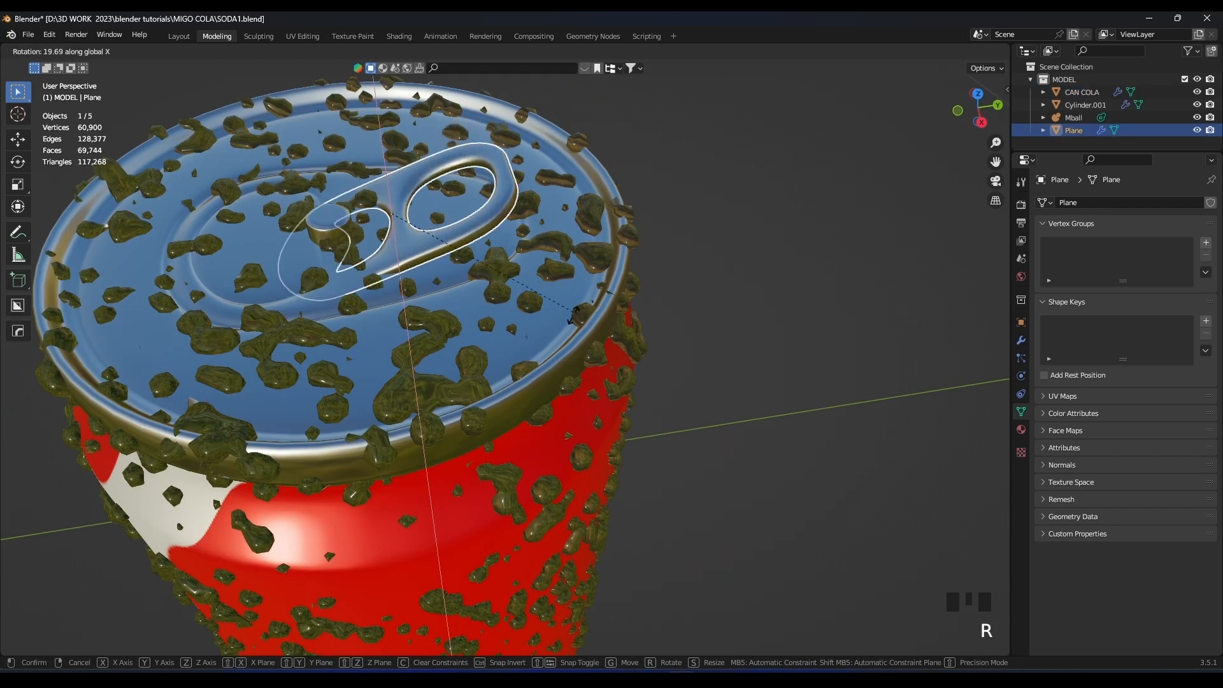
right_click(540, 250)
scroll(598, 330, up, 2)
shift+middle_drag(540, 250, 614, 346)
scroll(614, 345, down, 3)
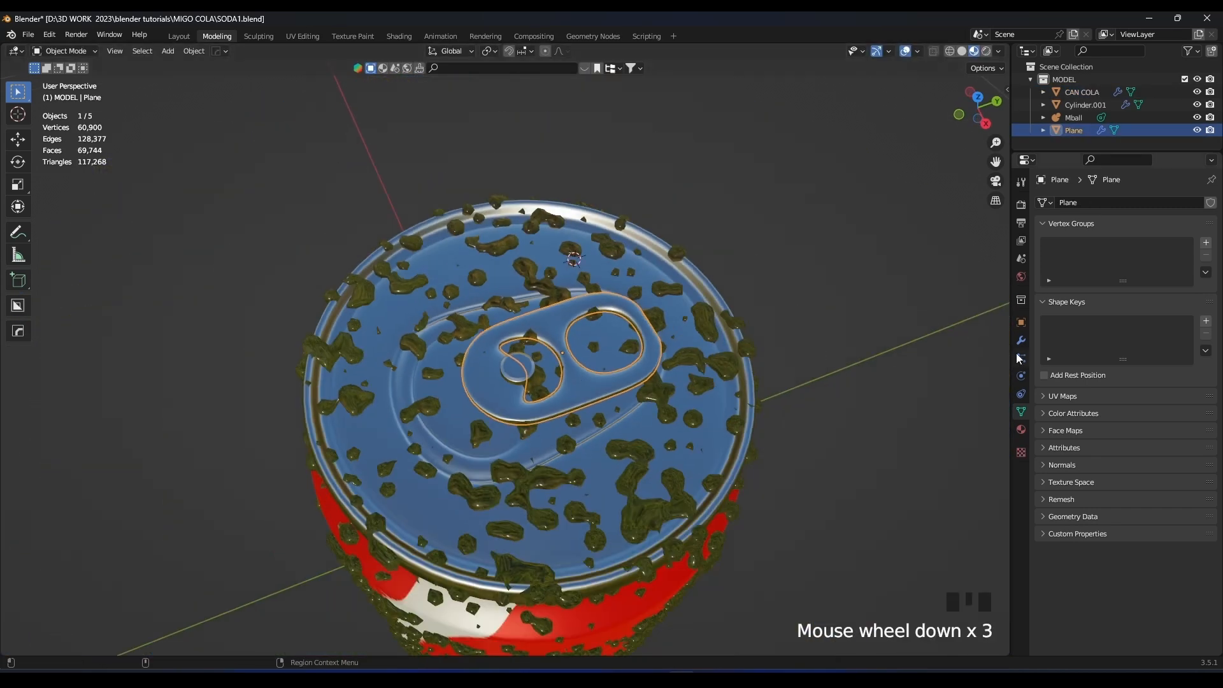
Hide the can's droplet particle system in the viewport, save the file and select the pull tab.
click(1019, 358)
click(719, 344)
click(1178, 206)
middle_drag(796, 389, 661, 373)
key(ctrl+s)
scroll(661, 375, up, 2)
click(656, 376)
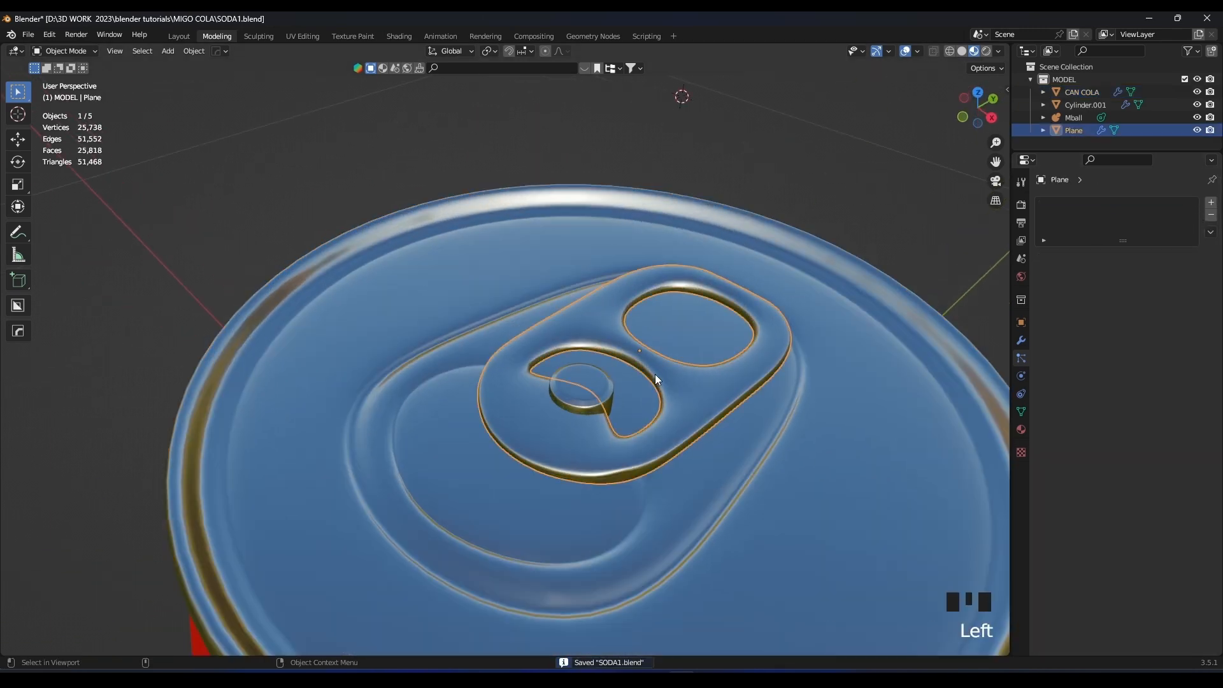
Try rotating the pull tab about the X axis from its current origin.
middle_drag(706, 325, 809, 372)
key(r)
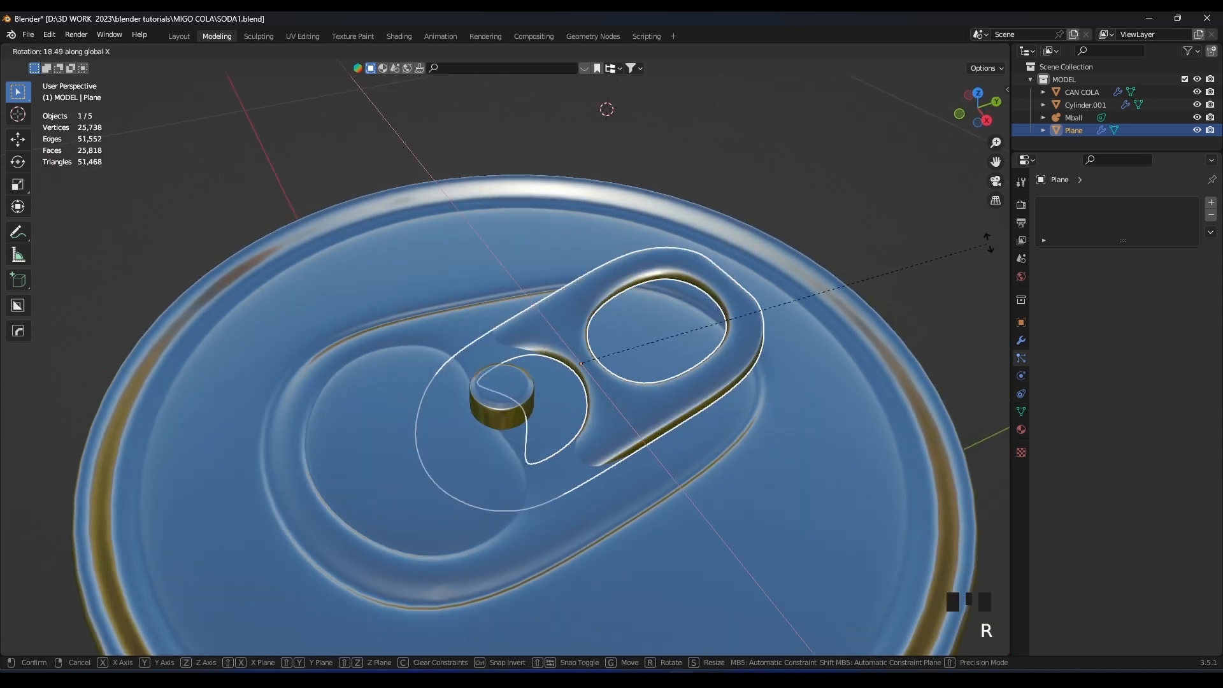
right_click(707, 345)
middle_drag(707, 345, 648, 371)
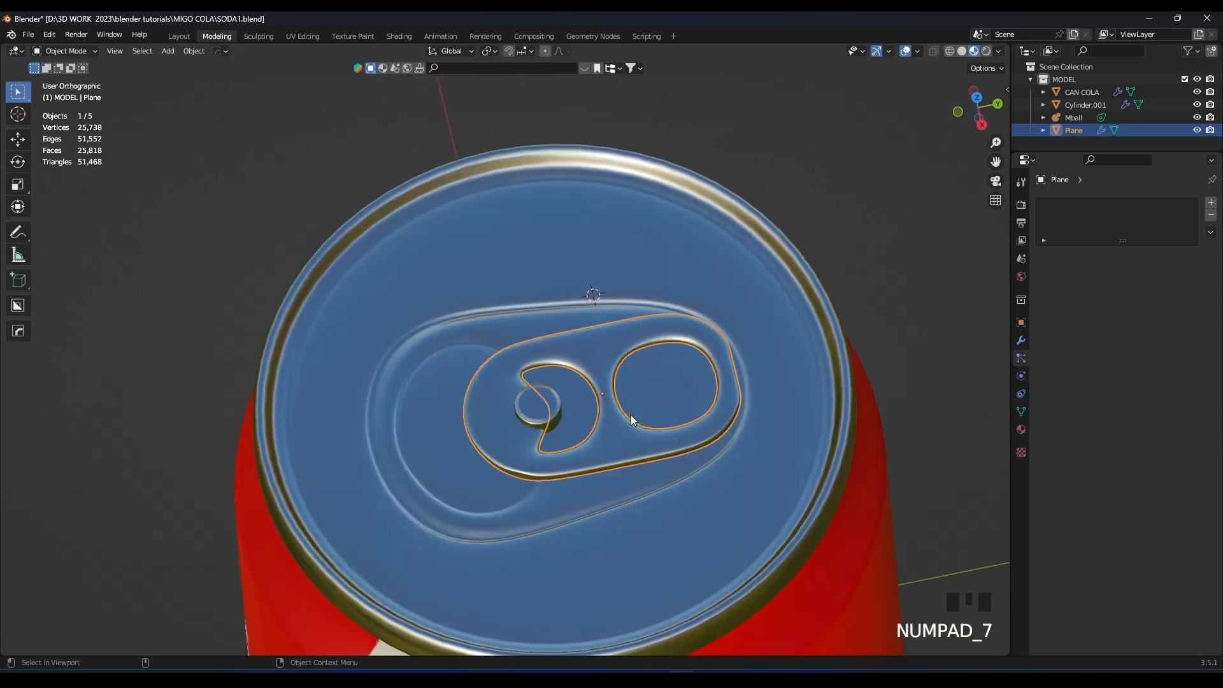
Snap the 3D cursor to the middle vertex on the pull tab's edge above the can opening.
key(KP_7)
scroll(630, 415, up, 2)
shift+middle_drag(631, 415, 546, 406)
click(565, 438)
key(Tab)
key(1)
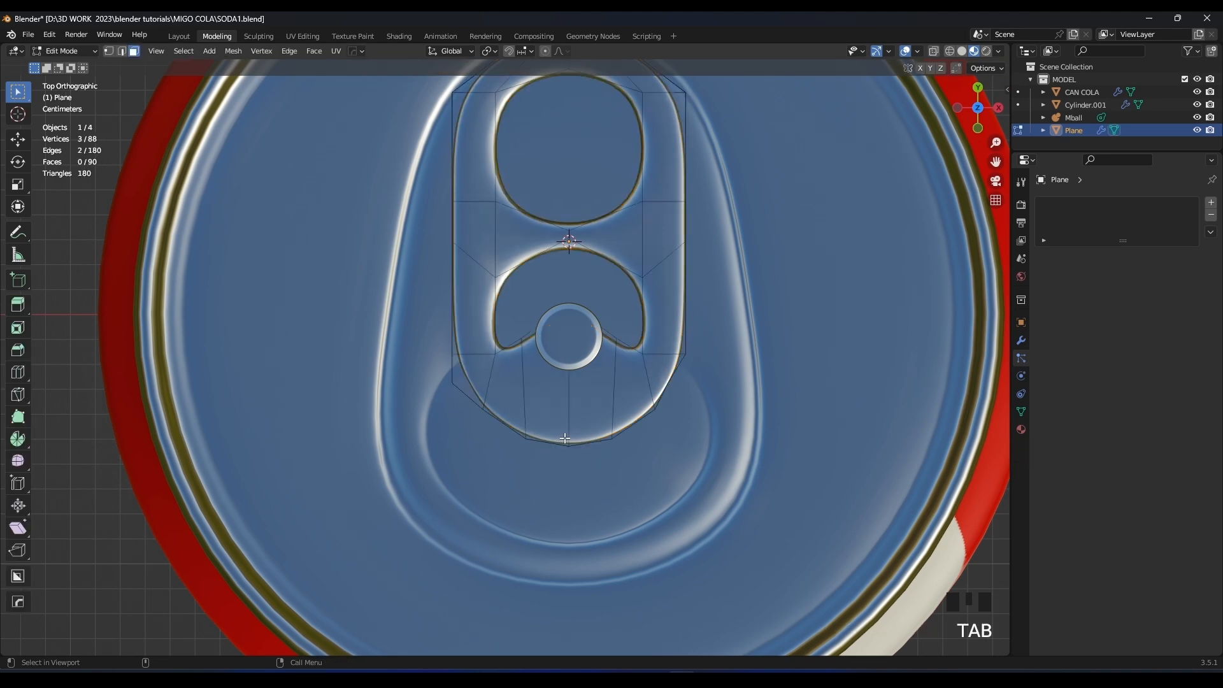
click(566, 442)
middle_drag(694, 433, 793, 378)
key(shift+s)
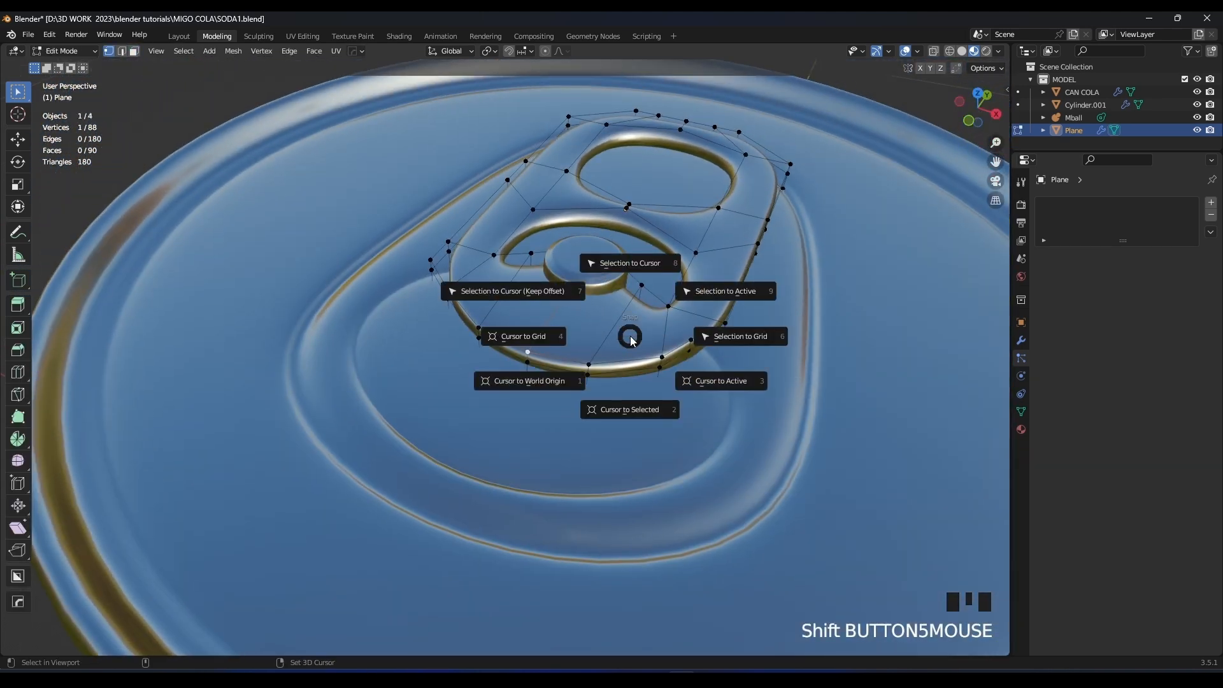
click(630, 409)
Return to Object Mode and set the pull tab's origin to the 3D cursor.
middle_drag(628, 404, 573, 376)
key(shift+s)
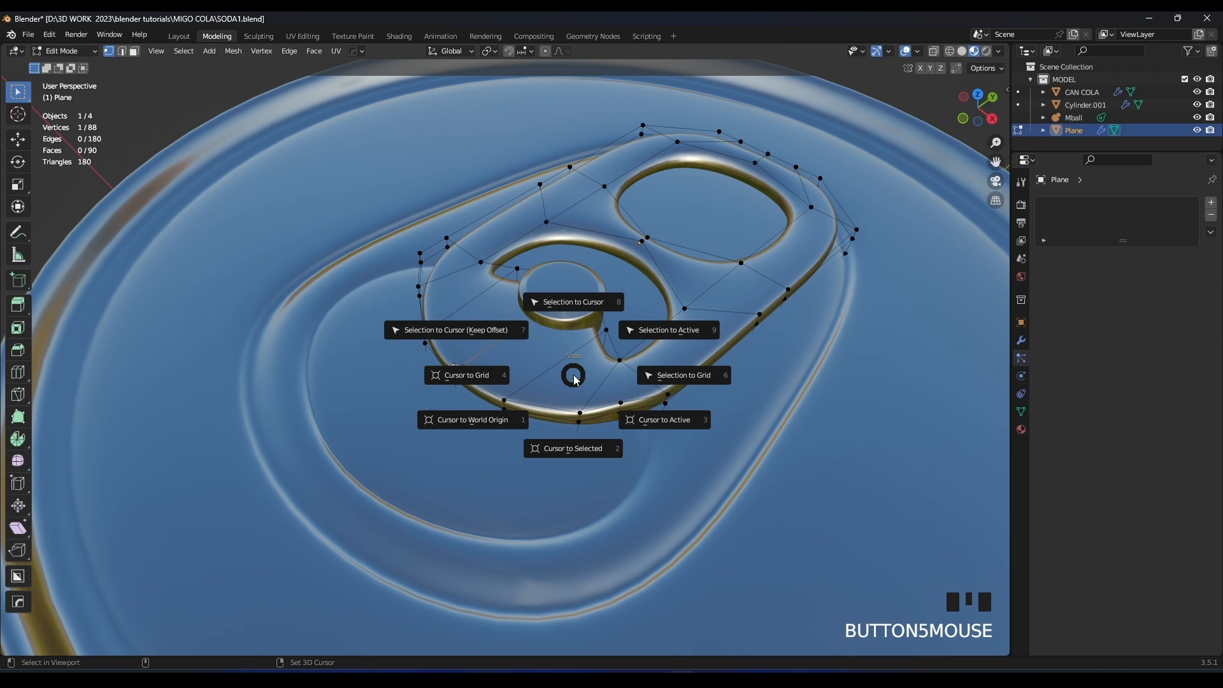
click(573, 377)
key(Tab)
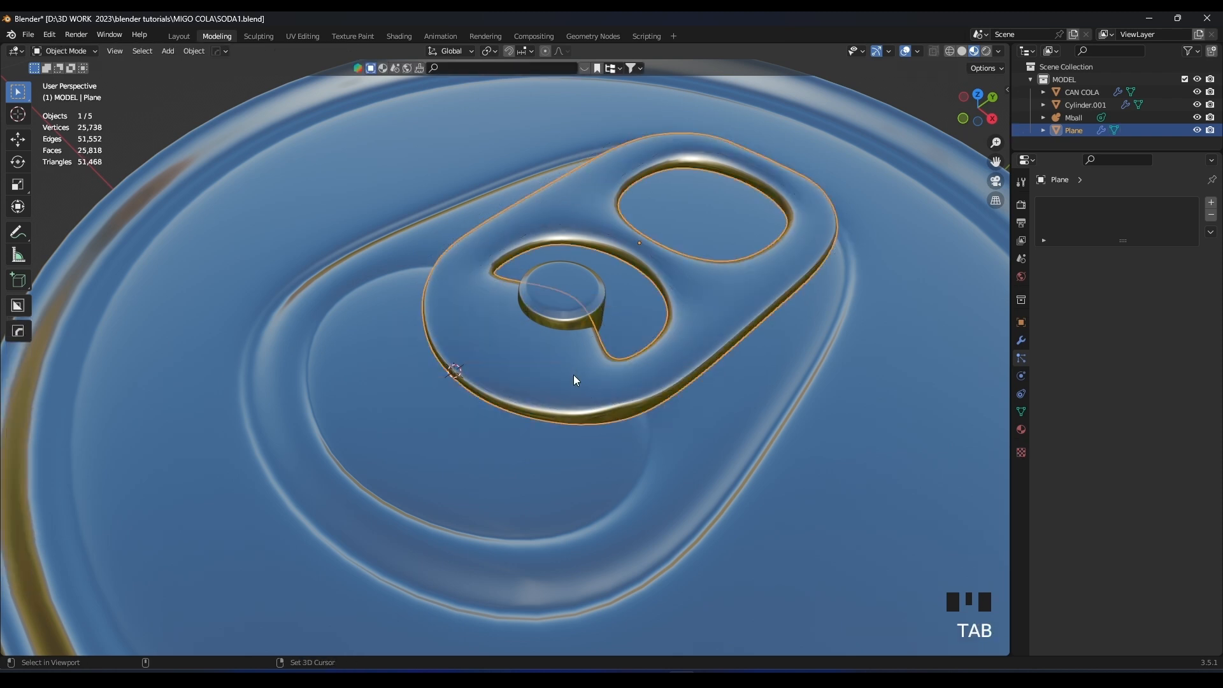
right_click(573, 374)
mouse_move(585, 421)
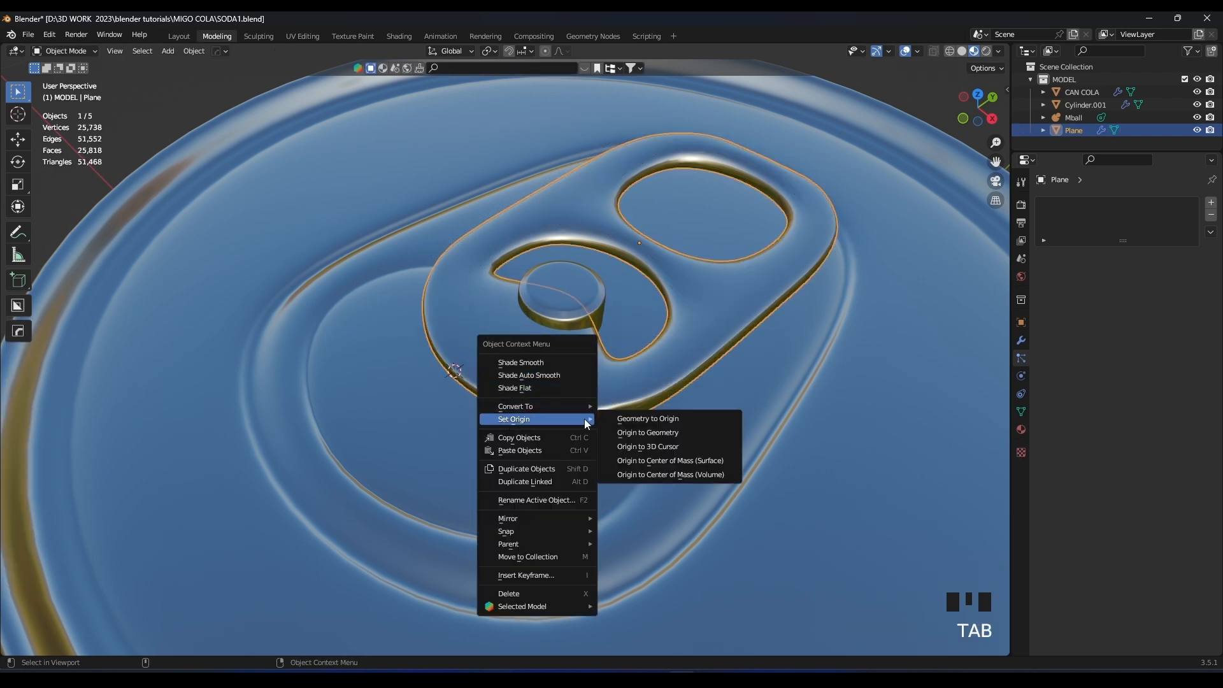
click(639, 445)
Try rotating the pull tab about X around its new origin, and undo the origin change.
scroll(647, 444, down, 3)
middle_drag(578, 312, 572, 330)
key(r)
key(x)
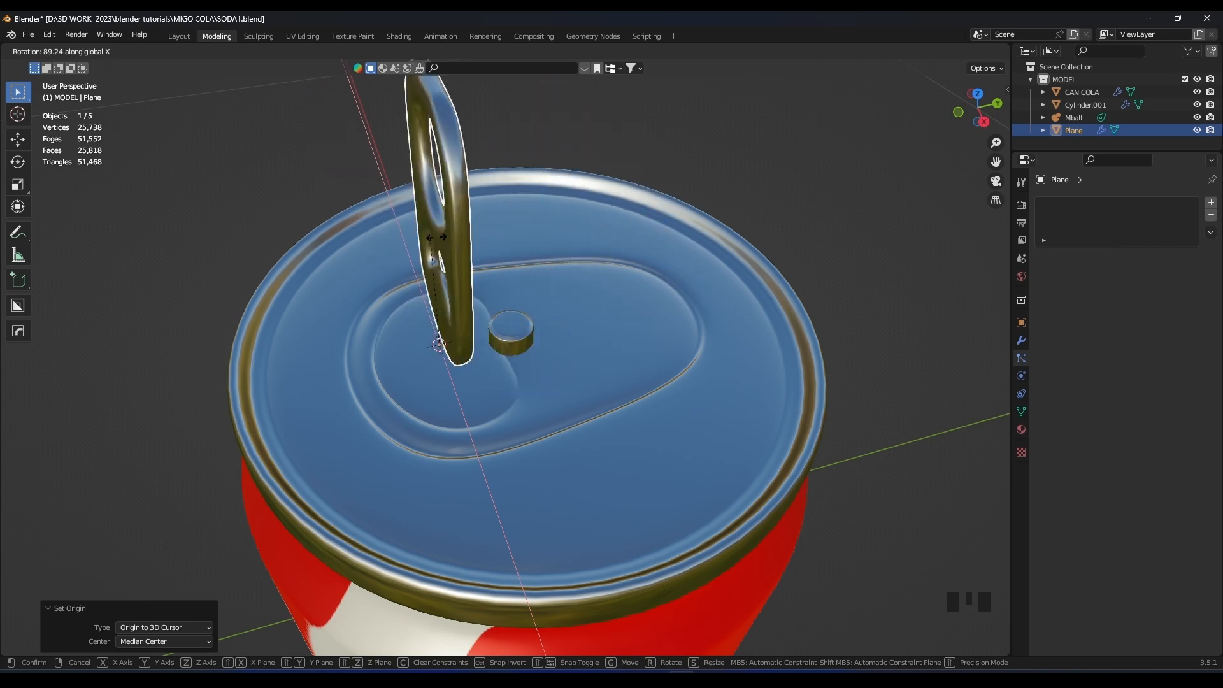
right_click(461, 248)
scroll(476, 270, up, 2)
middle_drag(477, 270, 473, 351)
key(ctrl+z)
key(ctrl+z)
key(ctrl+z)
Add a Plain Axes empty at the 3D cursor and move it along Y to the rivet, at about -0.0135 m.
key(shift+a)
mouse_move(490, 393)
click(576, 398)
key(g)
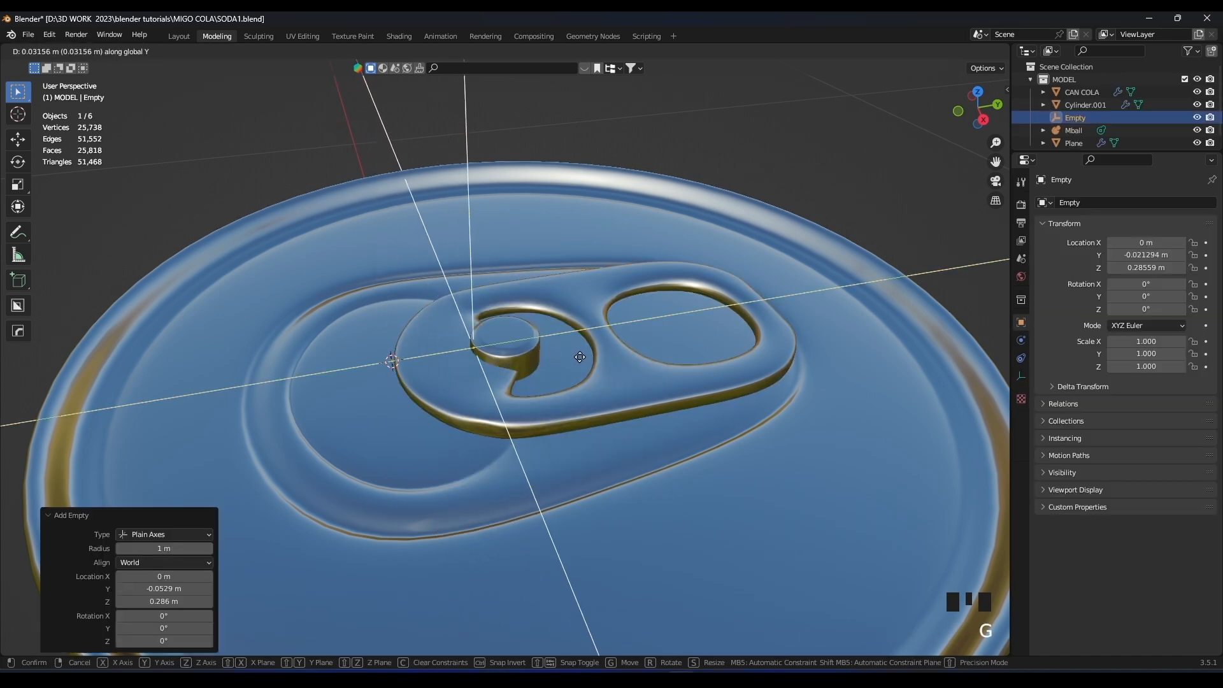
click(589, 356)
Parent the pull tab to the empty as Object with Keep Transform.
middle_drag(588, 354, 530, 304)
shift+click(530, 303)
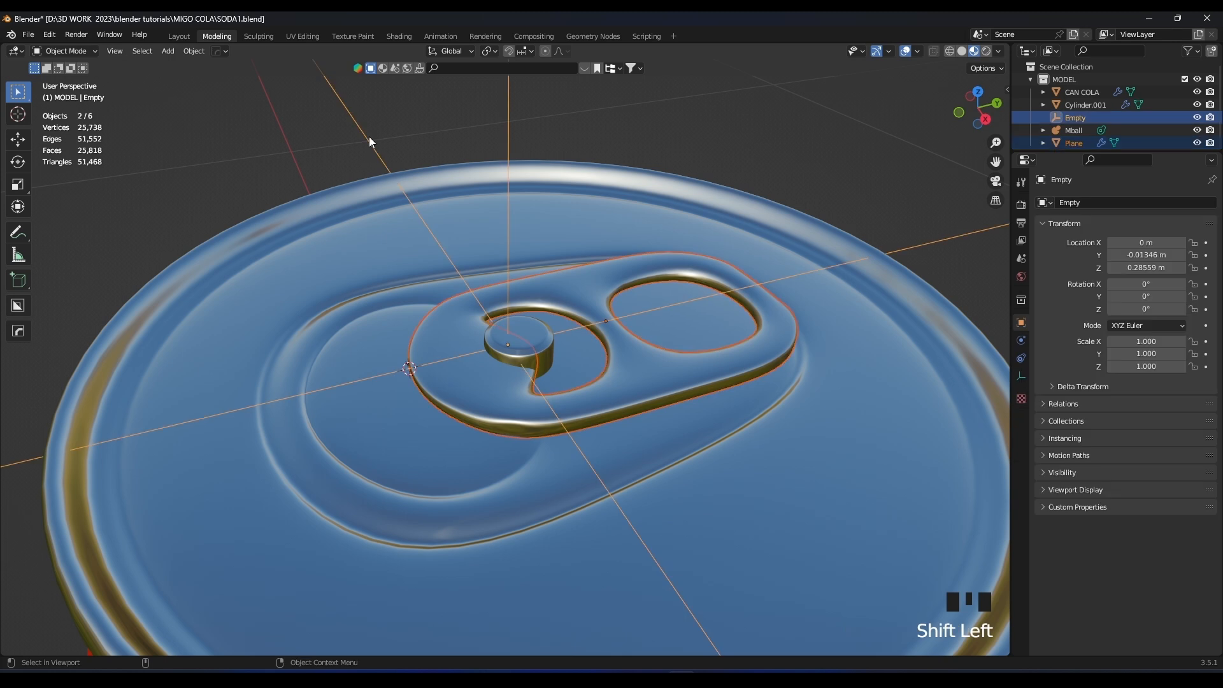
key(ctrl+p)
click(373, 150)
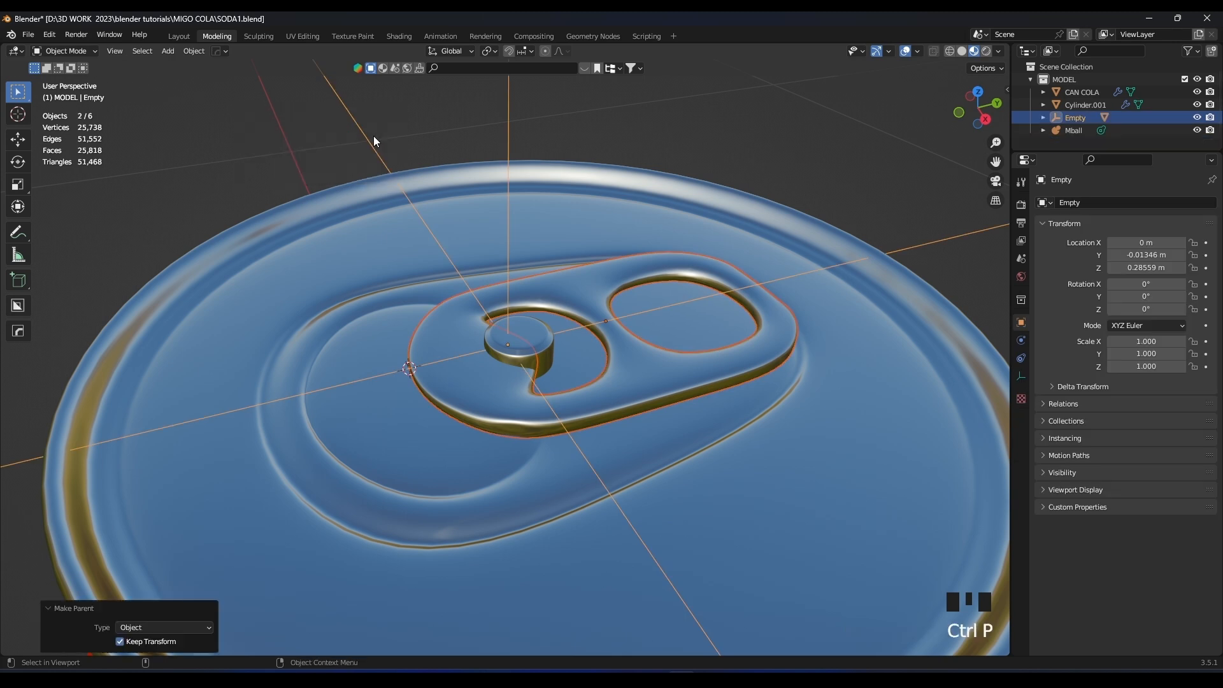
Try rotating the empty about the X axis to swing the parented pull tab.
scroll(656, 542, down, 4)
key(r)
key(x)
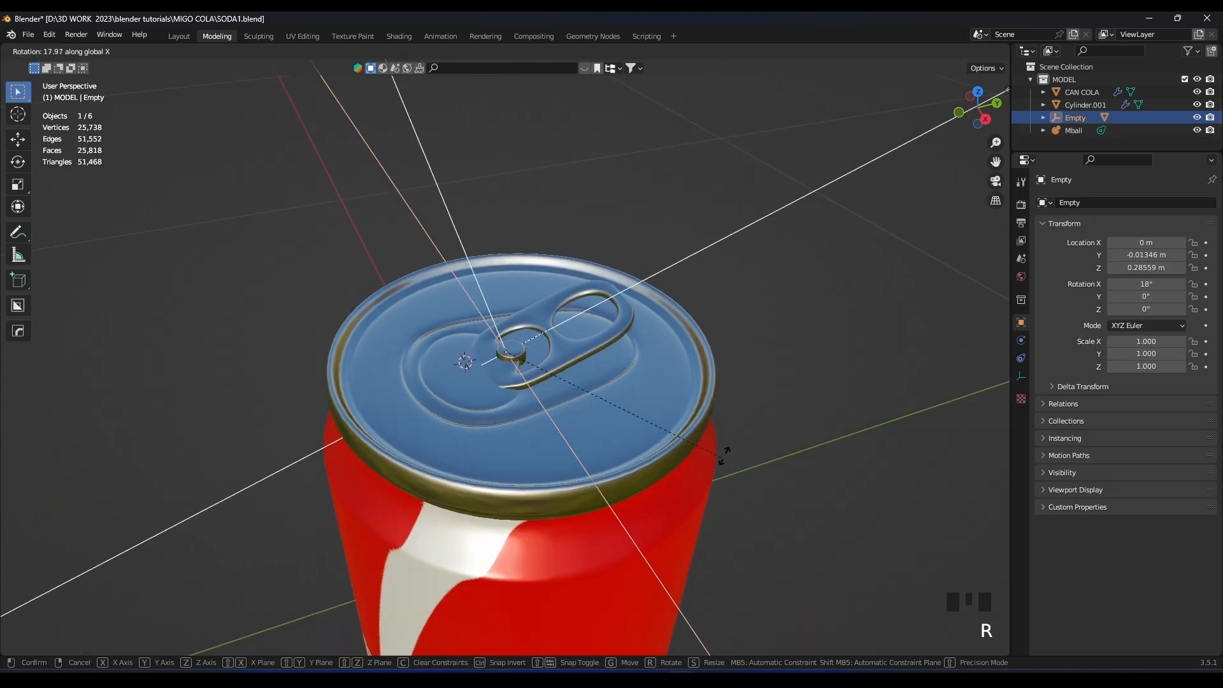
right_click(640, 419)
scroll(583, 384, up, 3)
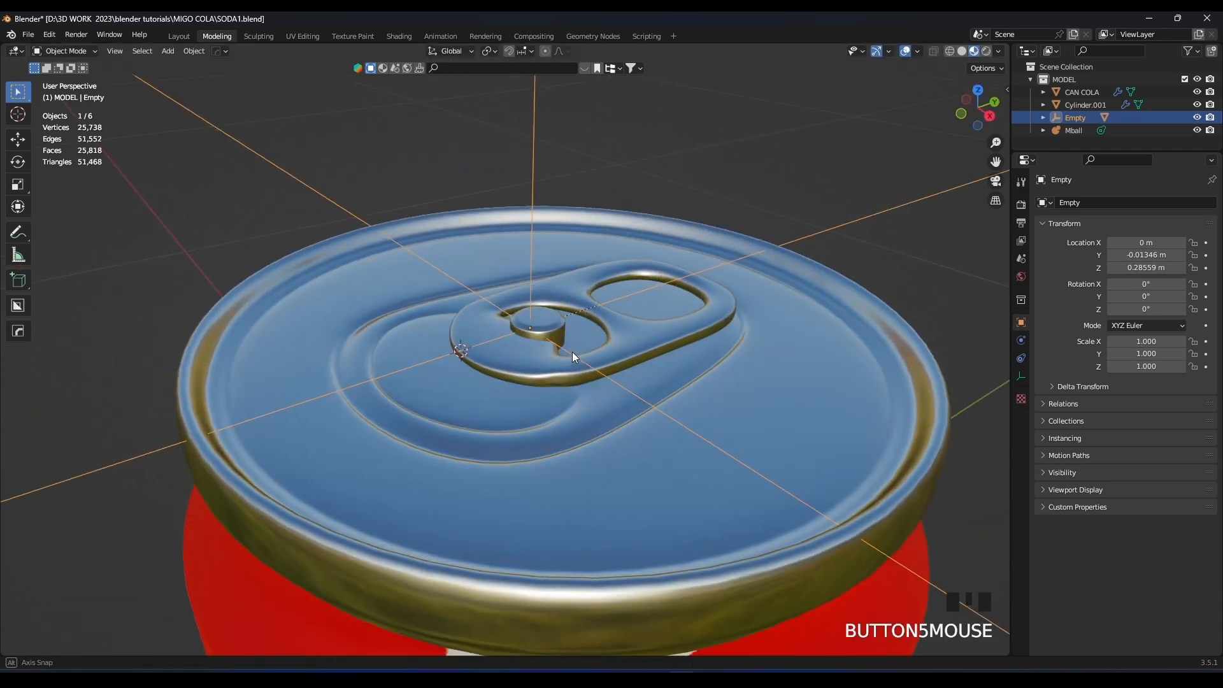
Inspect the rivet inside the pull tab and try the empty's X rotation again.
scroll(561, 353, up, 4)
click(510, 375)
scroll(506, 381, up, 2)
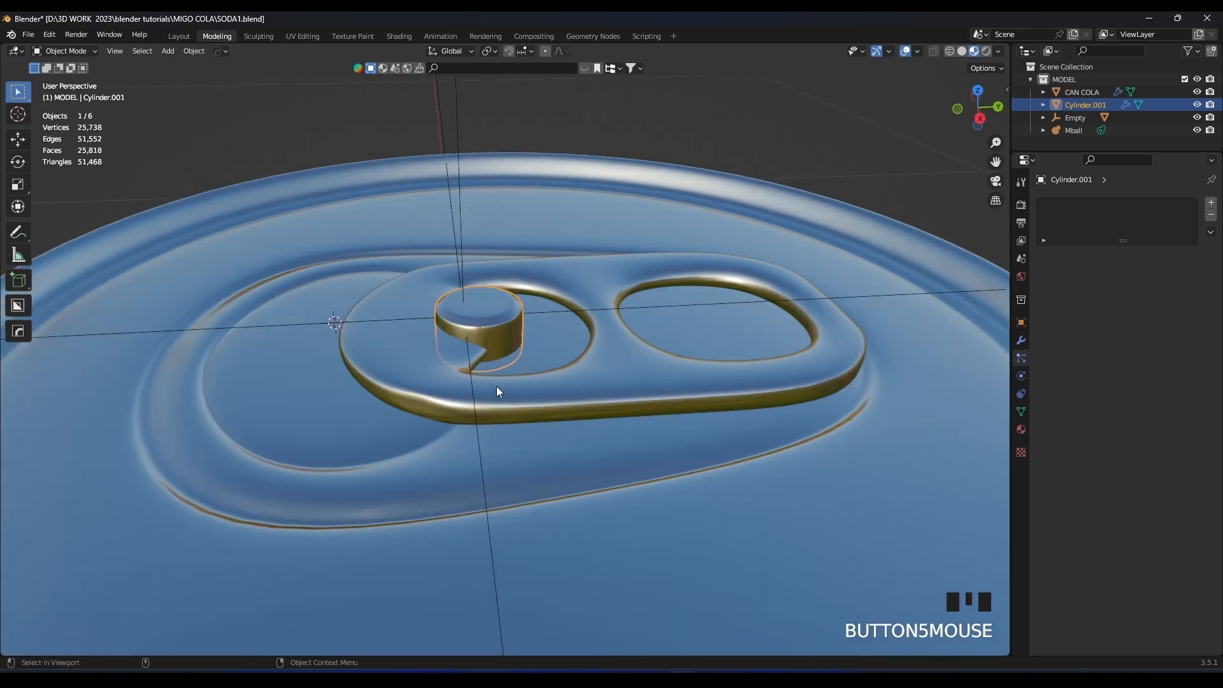
scroll(499, 386, down, 5)
click(611, 401)
click(556, 483)
key(r)
key(x)
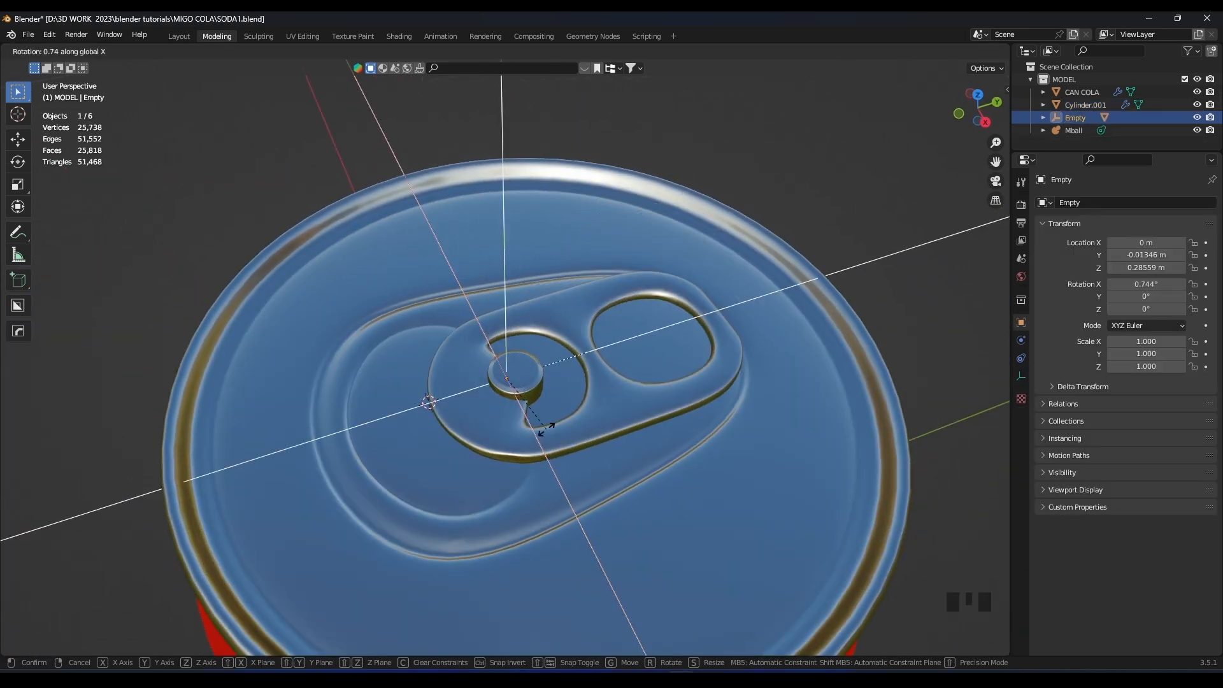
right_click(579, 401)
Parent the rivet cylinder to the empty.
middle_drag(509, 368, 524, 346)
click(499, 342)
shift+click(351, 153)
key(ctrl+p)
click(351, 171)
Rotate the empty about 34° around X so that the pull tab and rivet tilt together.
double_click(585, 421)
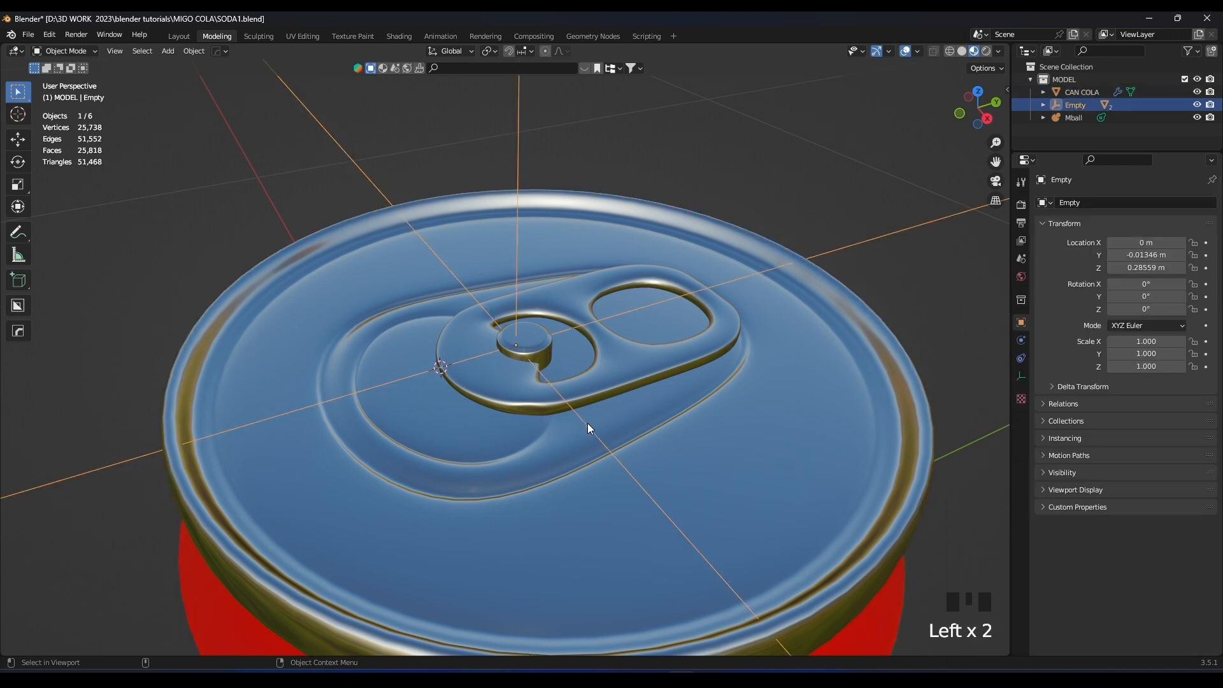
key(r)
key(x)
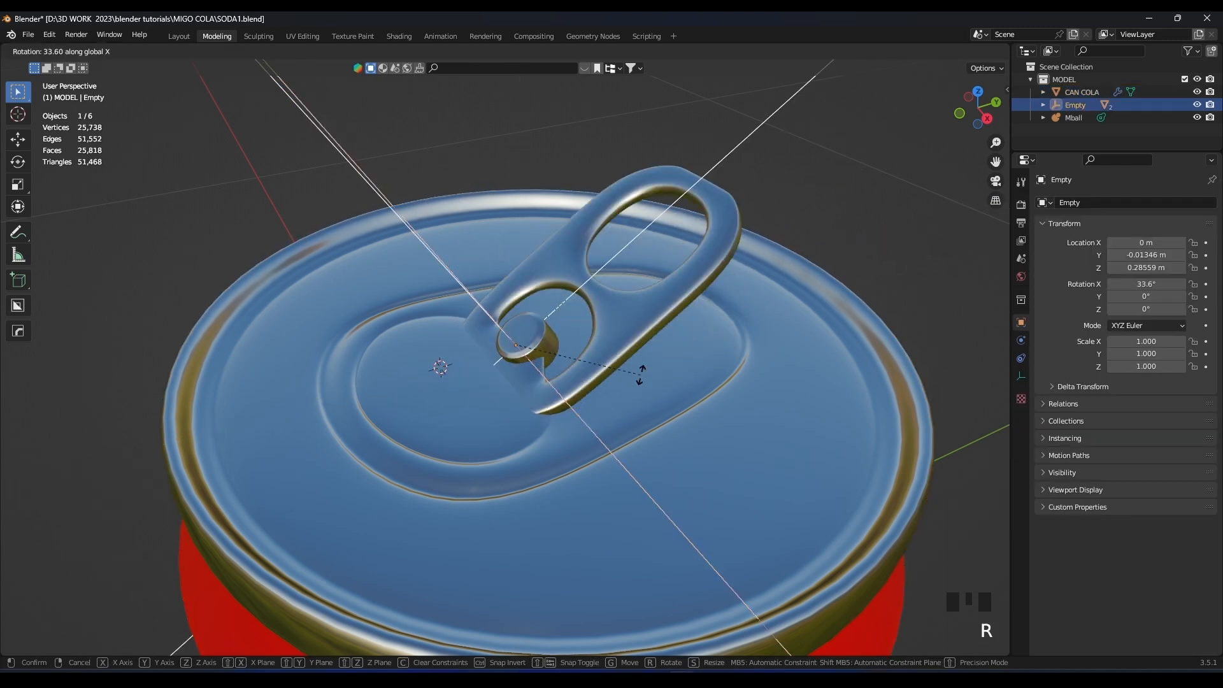
click(641, 368)
Undo the empty's rotation and the rivet's parenting.
key(ctrl+z)
key(ctrl+z)
key(ctrl+z)
key(ctrl+z)
key(ctrl+z)
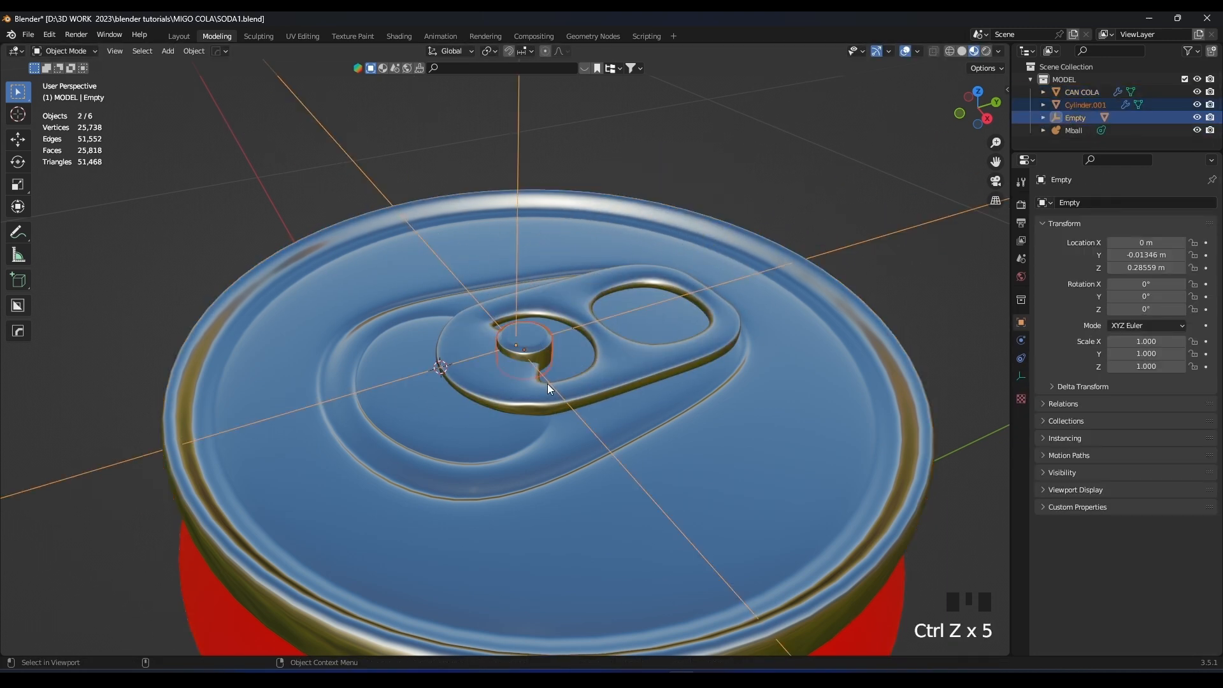
Try rotating the empty about X with only the pull tab attached.
click(549, 385)
double_click(583, 418)
key(r)
key(x)
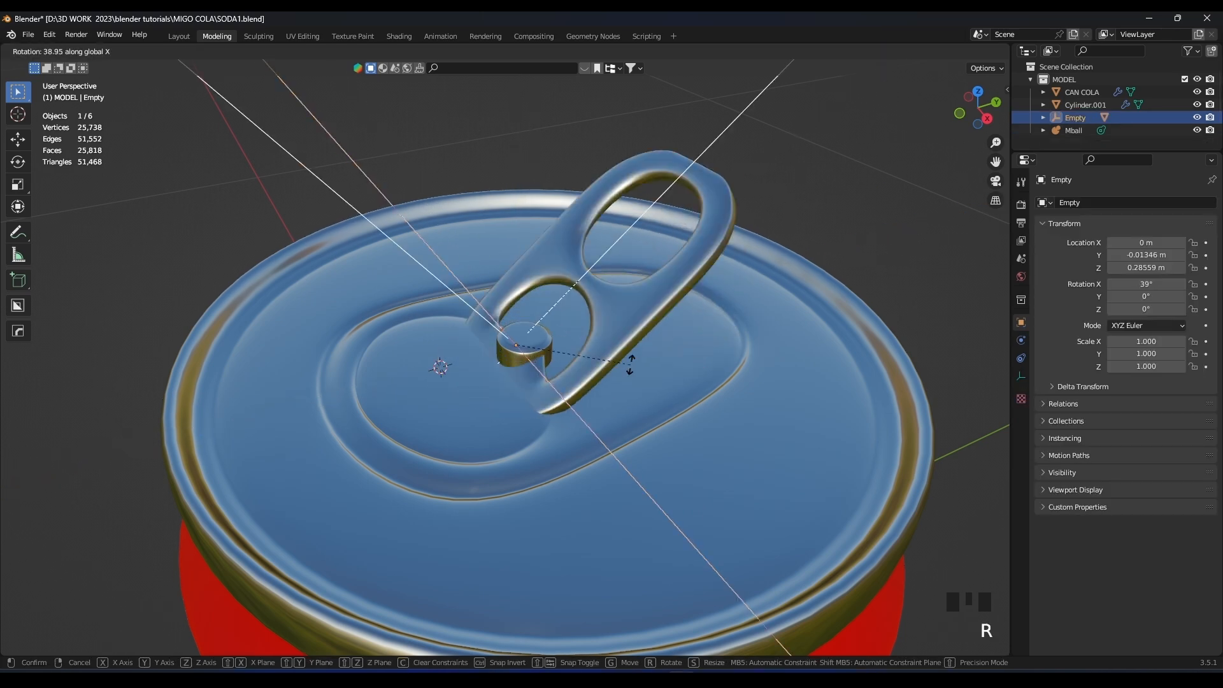
right_click(605, 365)
Select the lid's recessed mouth faces under the pull tab and separate them into their own object.
click(468, 426)
middle_drag(468, 426, 546, 458)
key(Tab)
key(3)
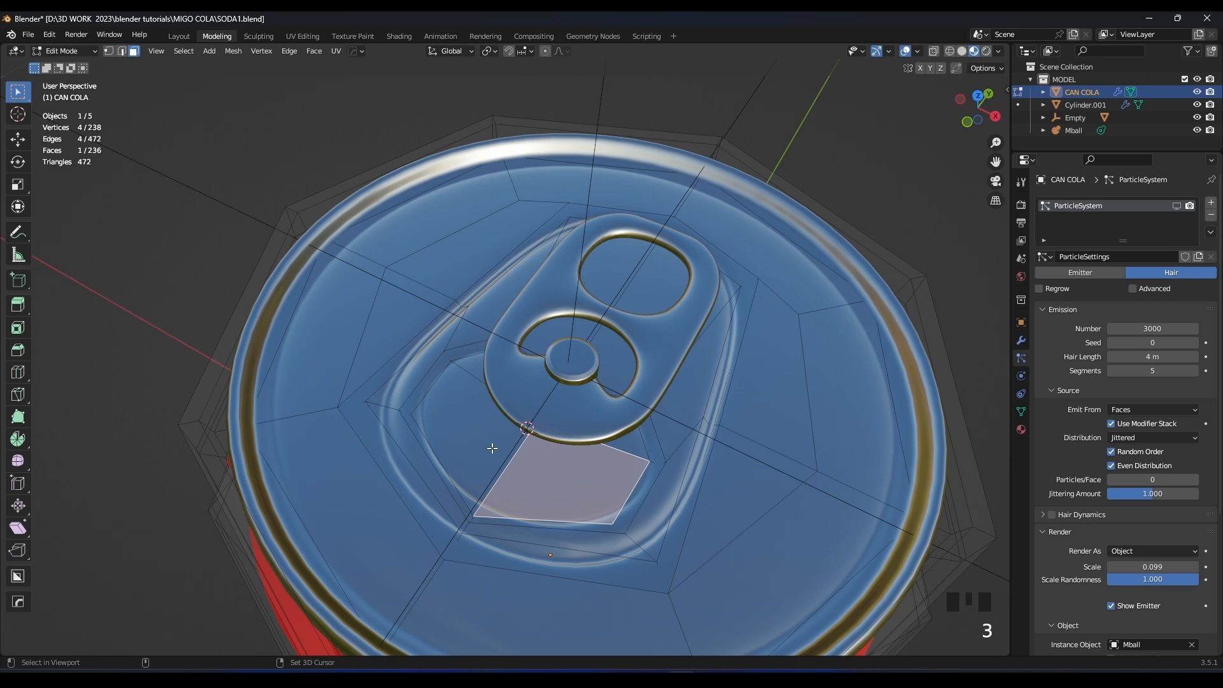
shift+click(516, 394)
middle_drag(610, 440, 593, 382)
scroll(583, 373, up, 2)
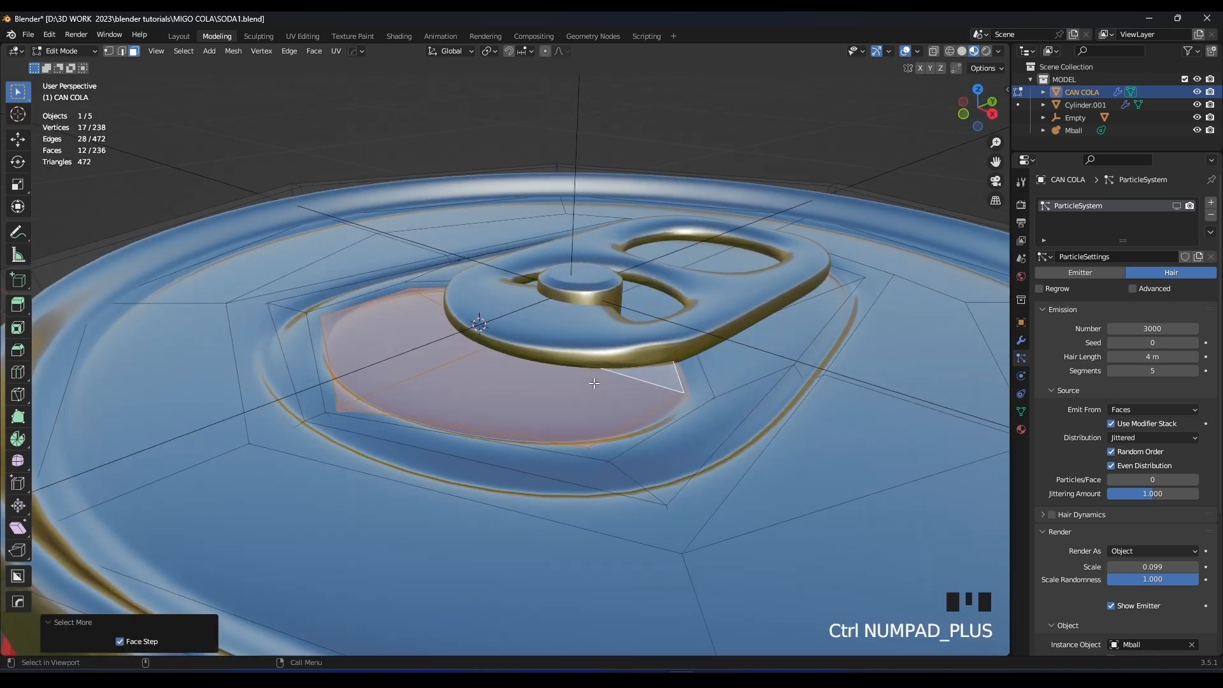
click(593, 387)
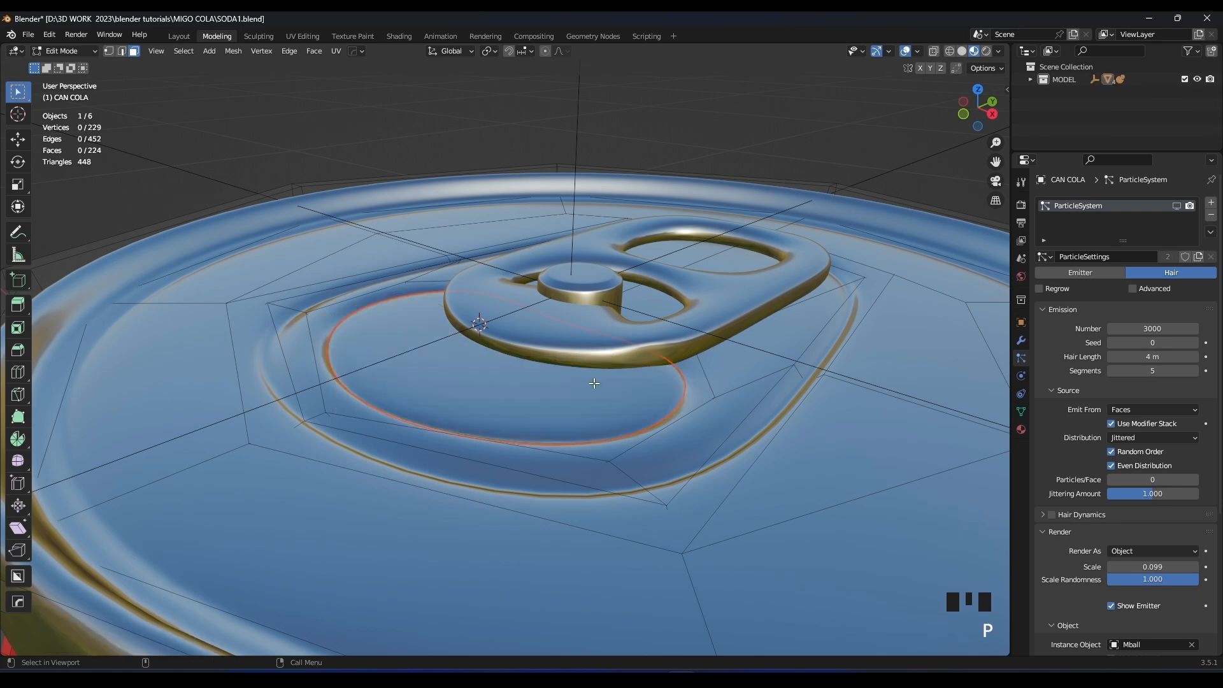
key(Tab)
Select the separated mouth piece and try moving it away from the lid.
scroll(594, 385, down, 3)
middle_drag(656, 301, 653, 348)
click(647, 218)
middle_drag(647, 224, 556, 445)
scroll(556, 446, up, 1)
click(530, 510)
key(g)
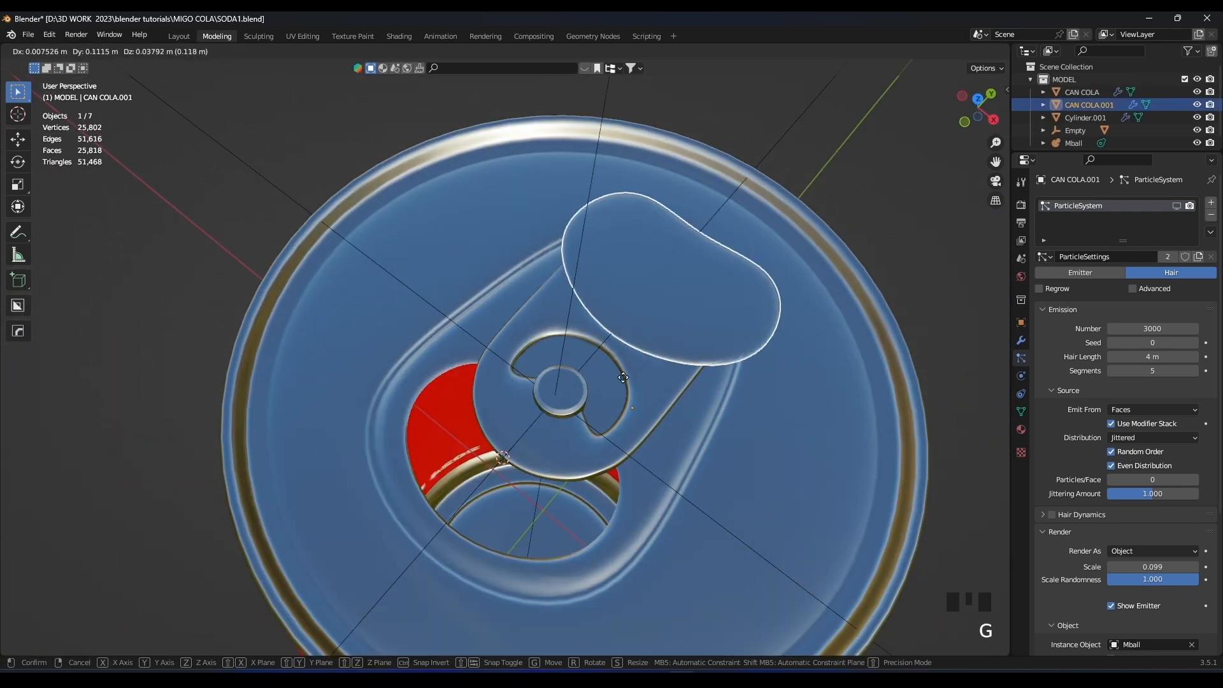
right_click(441, 326)
Parent the separated mouth piece to the pull tab's empty.
middle_drag(509, 389, 522, 339)
key(g)
right_click(504, 317)
shift+click(586, 392)
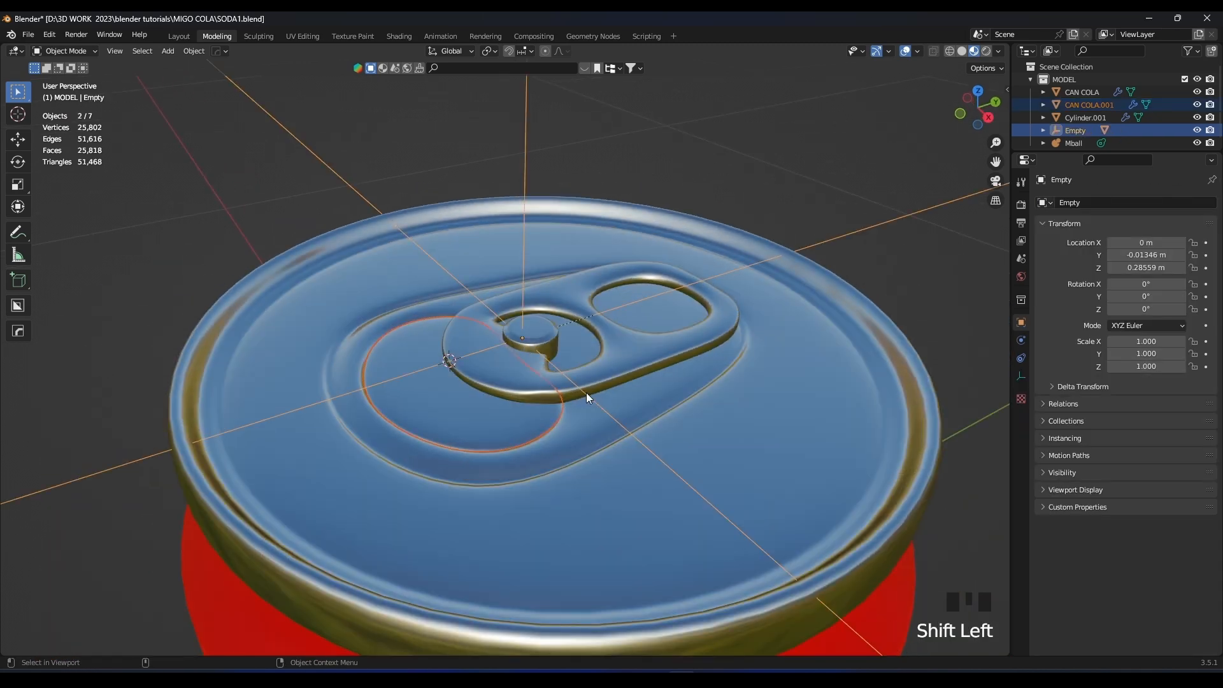
key(ctrl+p)
click(587, 392)
click(587, 392)
click(586, 392)
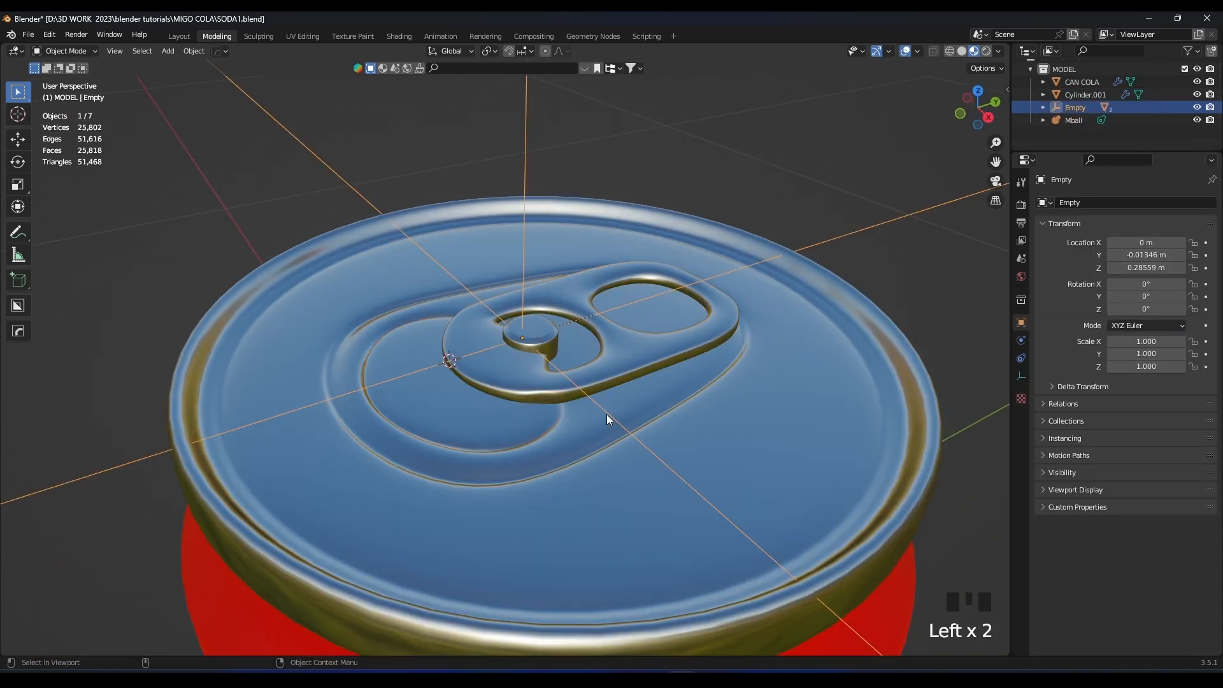
Try rotating the empty about X with both the pull tab and mouth piece attached.
key(r)
key(x)
key(r)
key(x)
right_click(621, 326)
key(r)
key(x)
right_click(639, 306)
scroll(639, 300, down, 4)
middle_drag(639, 292, 649, 363)
key(r)
key(x)
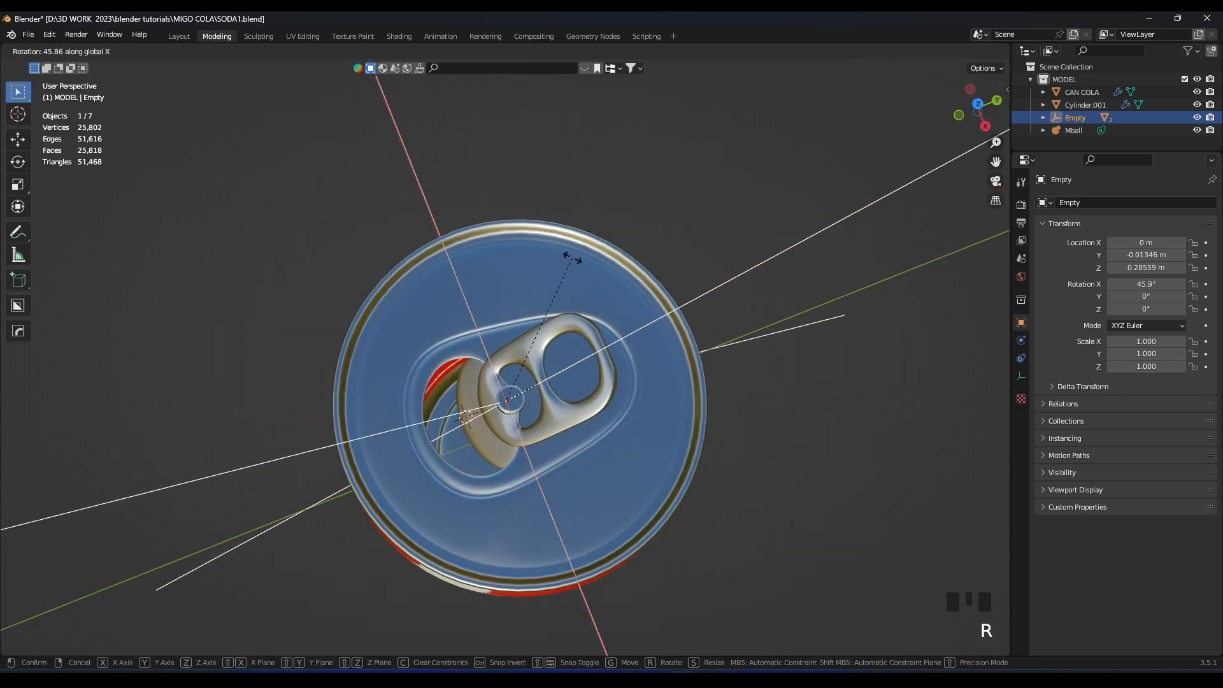
right_click(572, 257)
Test the tab-opening rotation of the empty again from other viewing angles.
middle_drag(586, 338, 595, 276)
key(r)
key(x)
right_click(546, 202)
middle_drag(583, 328, 595, 289)
key(r)
key(x)
right_click(589, 195)
key(r)
right_click(605, 170)
key(r)
right_click(642, 313)
key(r)
right_click(631, 163)
Zoom out to the whole can and save the file.
middle_drag(631, 163, 671, 227)
scroll(593, 335, down, 3)
key(ctrl+s)
scroll(671, 227, down, 3)
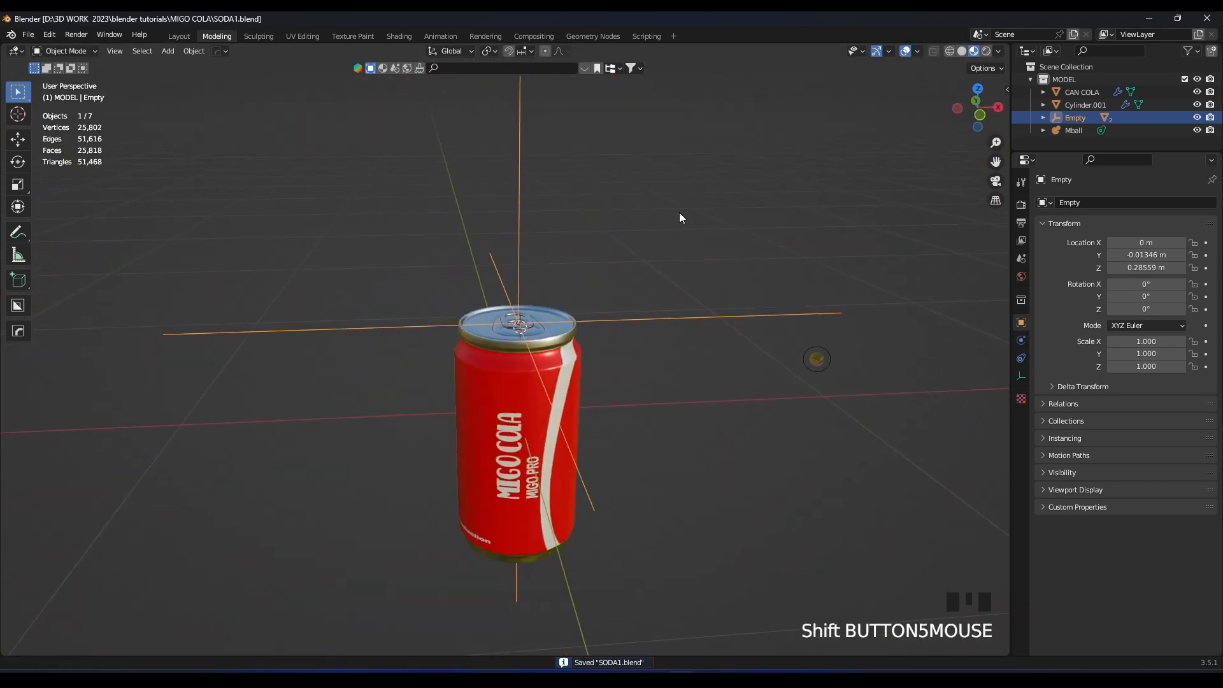
Add a new collection to the scene and name it CAMERA.
drag(1085, 151, 1077, 304)
click(1059, 208)
right_click(1061, 194)
click(1061, 194)
double_click(1073, 144)
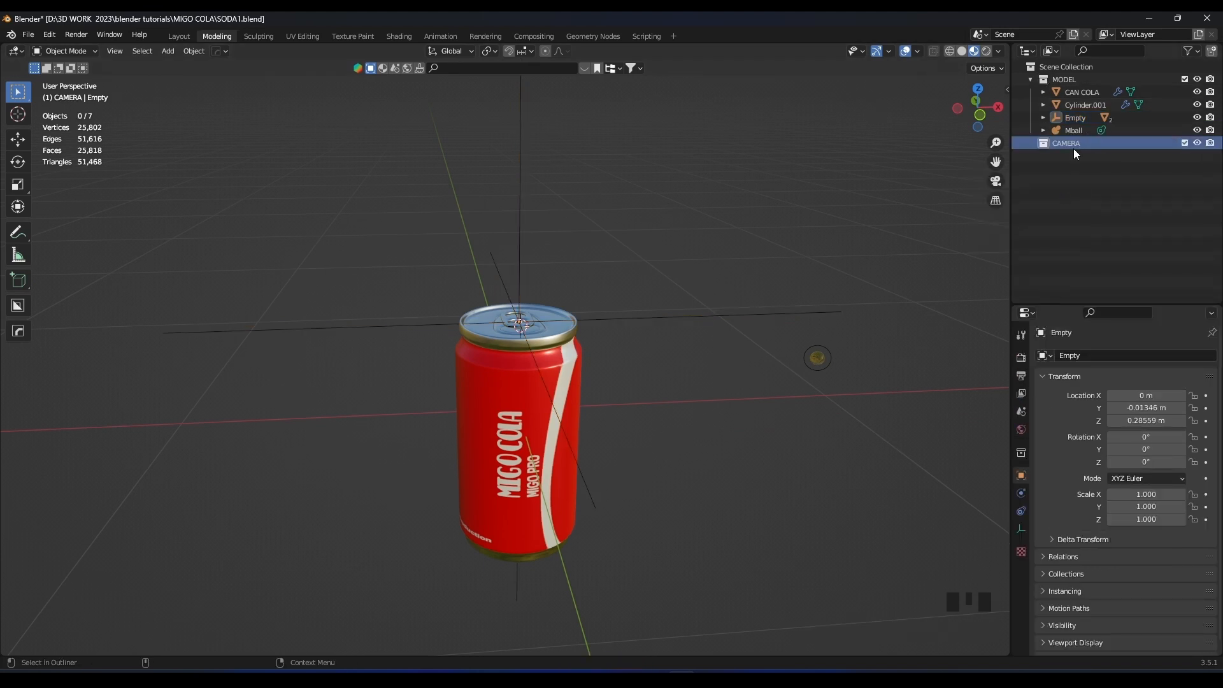
Add a camera from the front view inside the CAMERA collection.
scroll(554, 312, down, 2)
key(KP_1)
shift+scroll(547, 315, down, 3)
key(shift+a)
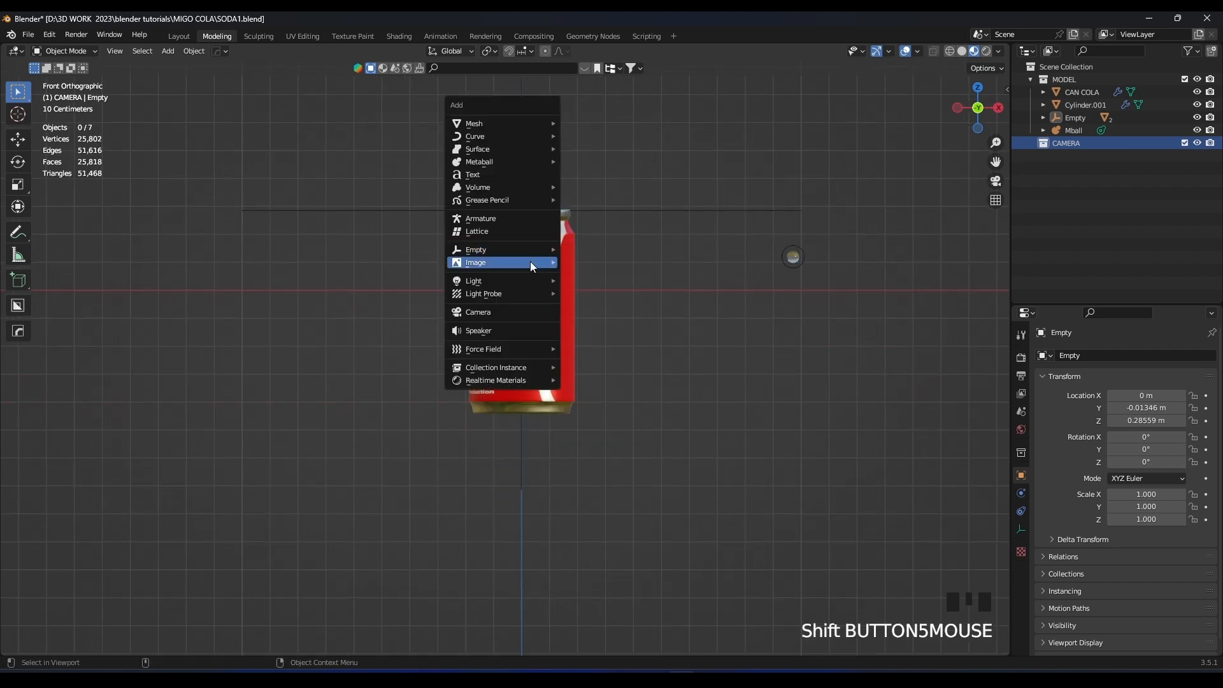
click(485, 312)
Move the camera back from the can to about -6.42 m along Y and place the 3D cursor on it.
scroll(561, 247, down, 5)
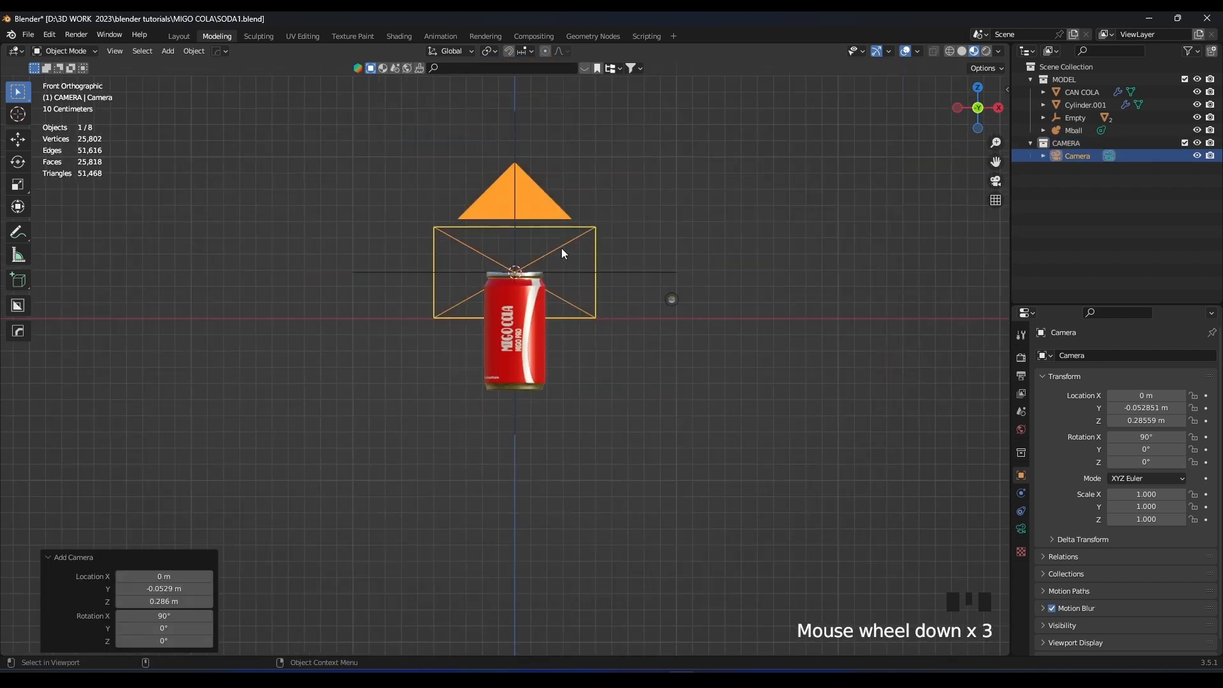
middle_drag(561, 248, 655, 246)
click(156, 375)
shift+middle_drag(156, 374, 472, 303)
Add a Plain Axes empty at the camera's position and scale it up to about 2.54.
key(shift+a)
mouse_move(420, 241)
click(519, 242)
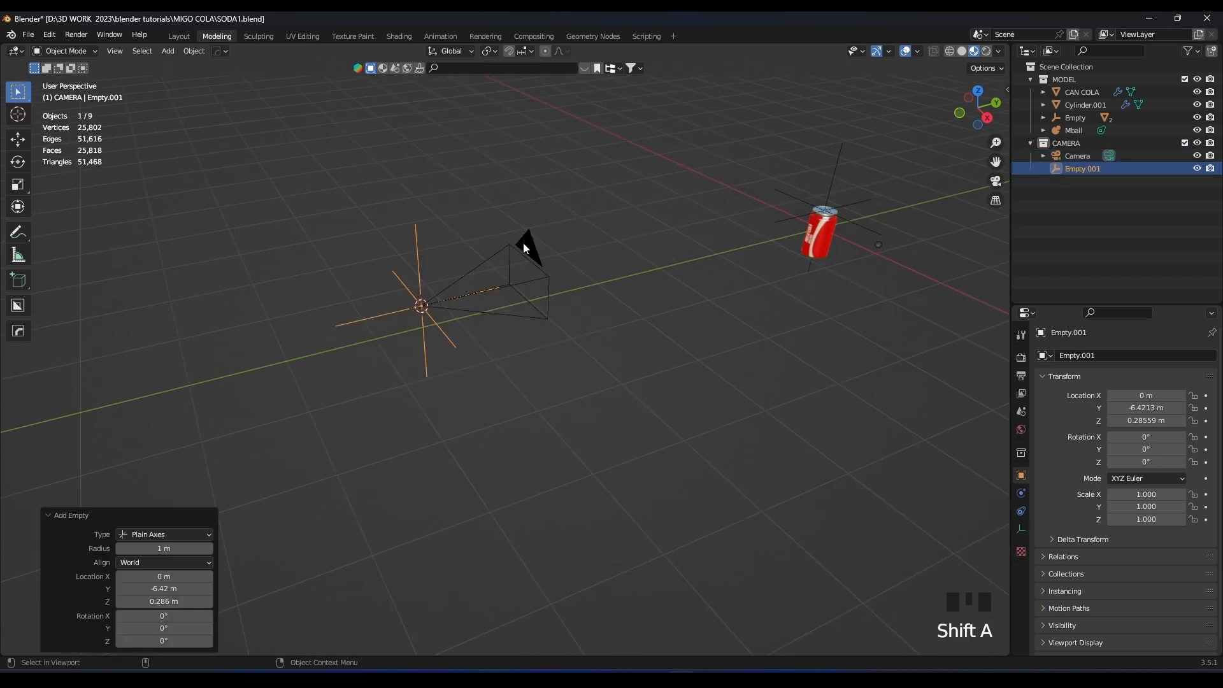
click(729, 244)
Parent the camera to the new empty as Object with Keep Transform.
scroll(567, 251, up, 2)
click(425, 249)
key(ctrl+p)
click(396, 250)
middle_drag(396, 250, 449, 280)
scroll(572, 265, down, 2)
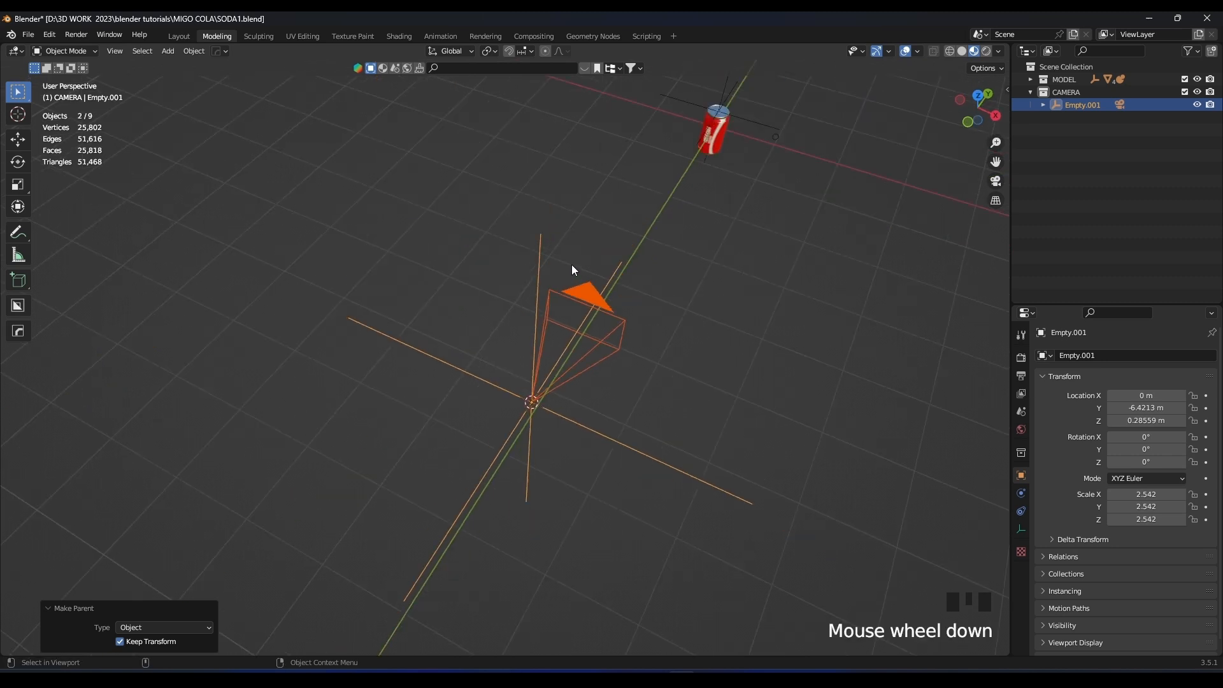
middle_drag(571, 265, 491, 227)
Add a 100-vertex mesh circle at the camera's empty and scale it up to about 3.04.
key(shift+a)
mouse_move(491, 227)
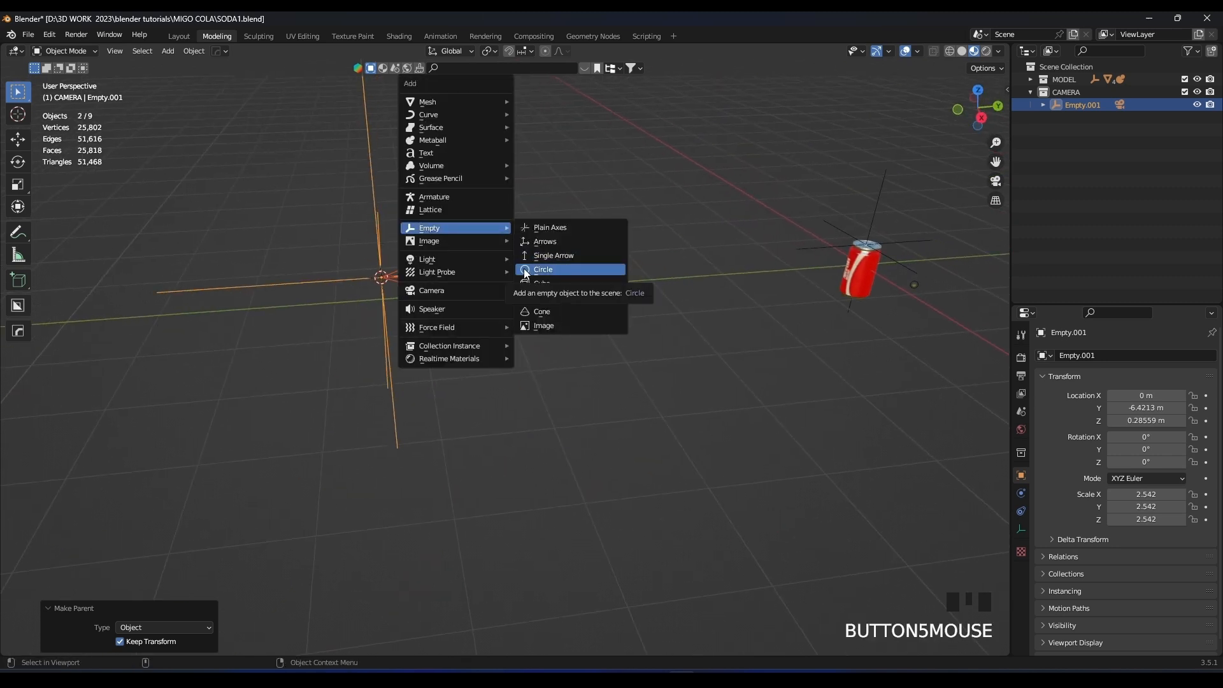
mouse_move(446, 102)
click(547, 130)
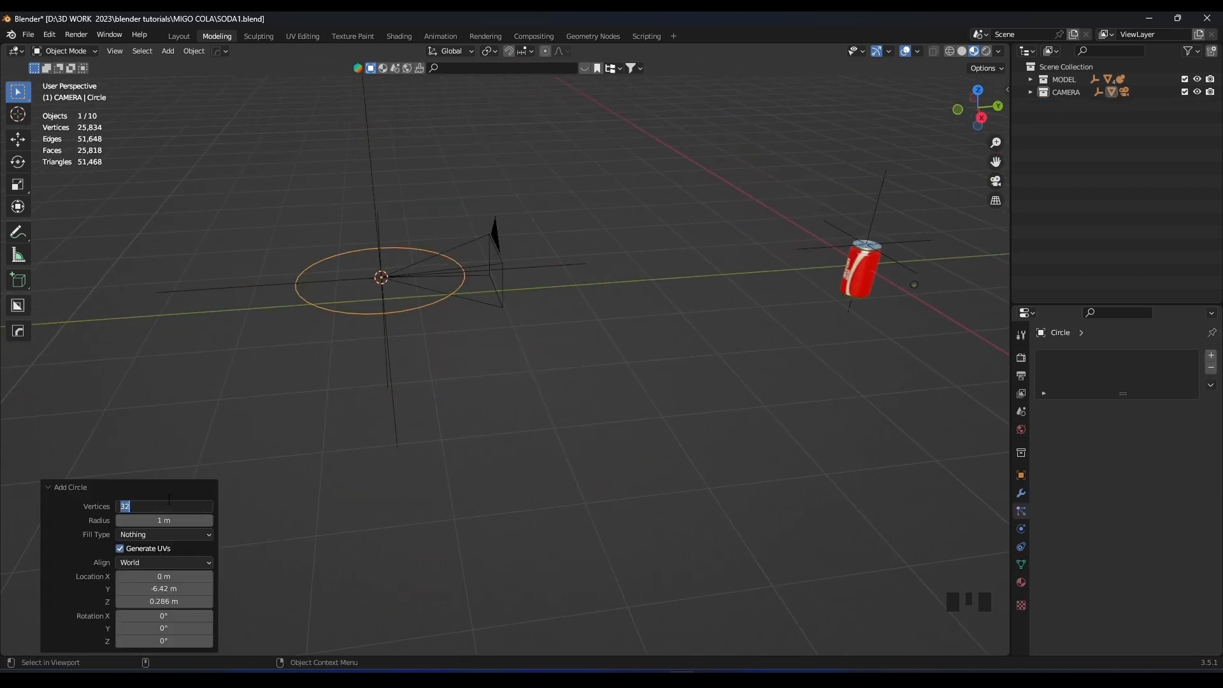
key(s)
click(733, 239)
key(s)
click(822, 229)
Move the circle about 3.03 m along Y toward the can.
key(g)
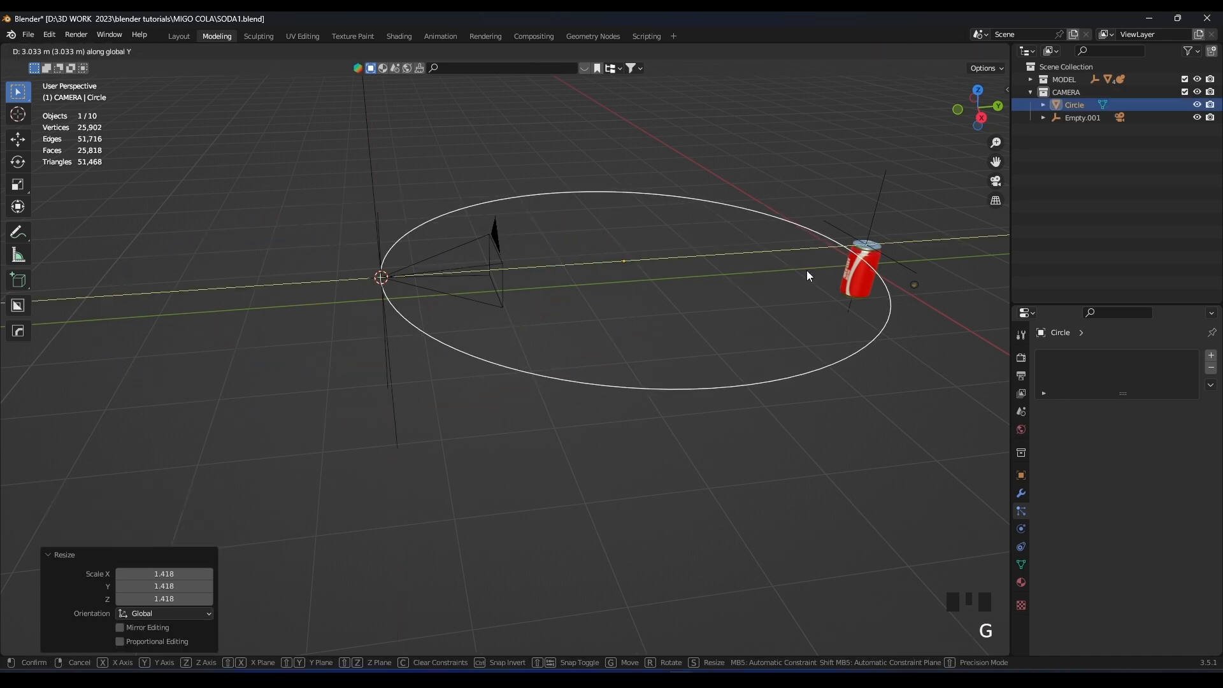
click(806, 270)
scroll(611, 283, up, 2)
shift+middle_drag(611, 283, 661, 357)
key(s)
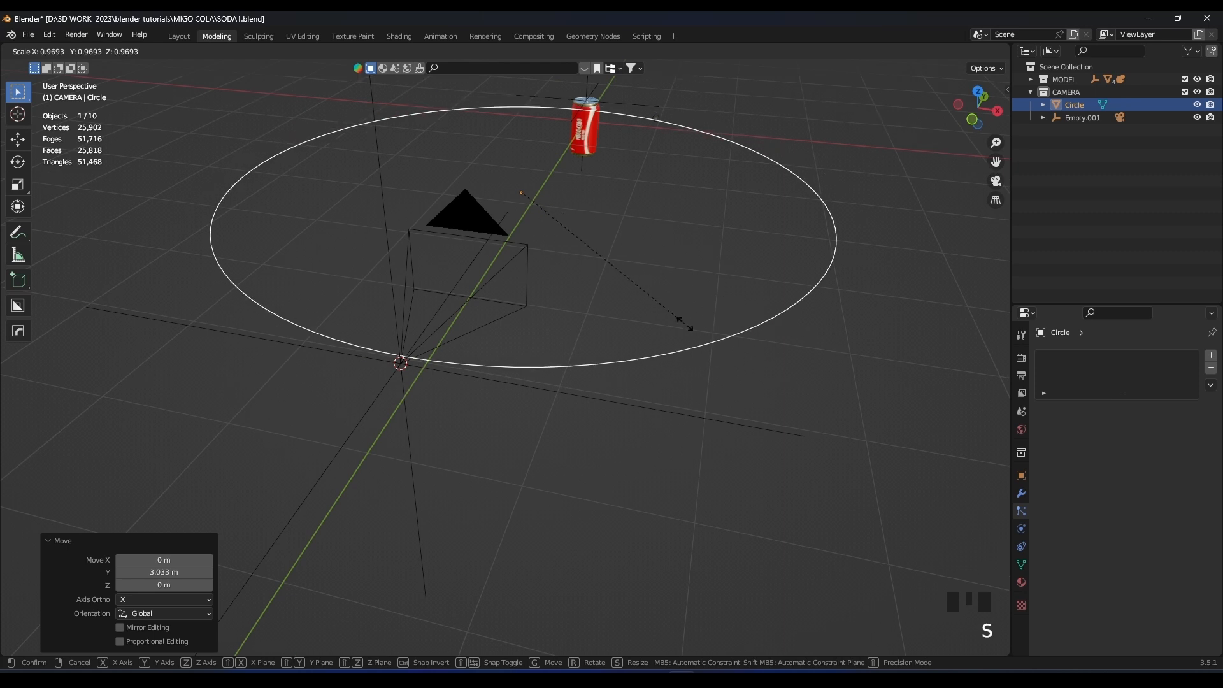
right_click(685, 326)
From the top view, fine-tune the circle along Y so its edge meets the camera's empty.
scroll(469, 338, up, 2)
key(KP_7)
key(KP_Decimal)
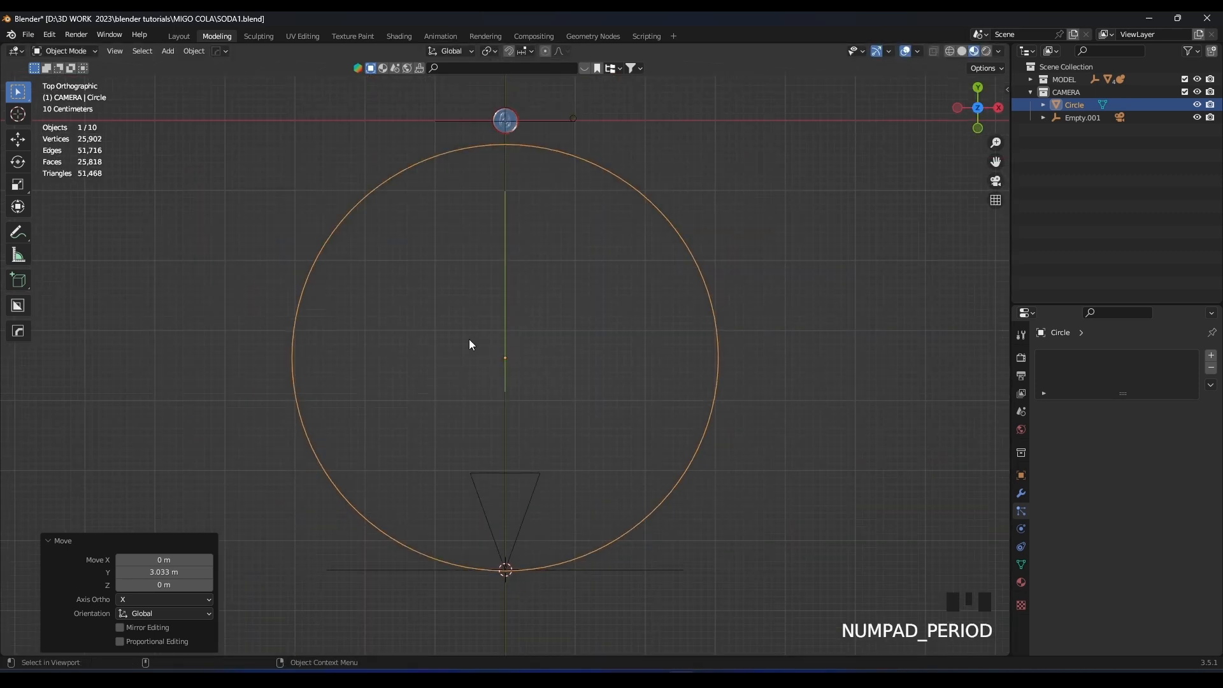
scroll(469, 339, up, 2)
shift+middle_drag(498, 418, 517, 231)
scroll(517, 230, up, 3)
shift+middle_drag(637, 437, 369, 296)
scroll(617, 340, up, 4)
key(g)
key(y)
click(436, 273)
Parent the camera's empty to the circle.
shift+click(436, 273)
key(ctrl+p)
click(436, 274)
scroll(608, 254, down, 5)
Select the camera and scale it down to 0.339.
middle_drag(607, 255, 460, 345)
click(460, 346)
scroll(484, 325, up, 2)
key(s)
click(368, 349)
middle_drag(368, 349, 380, 334)
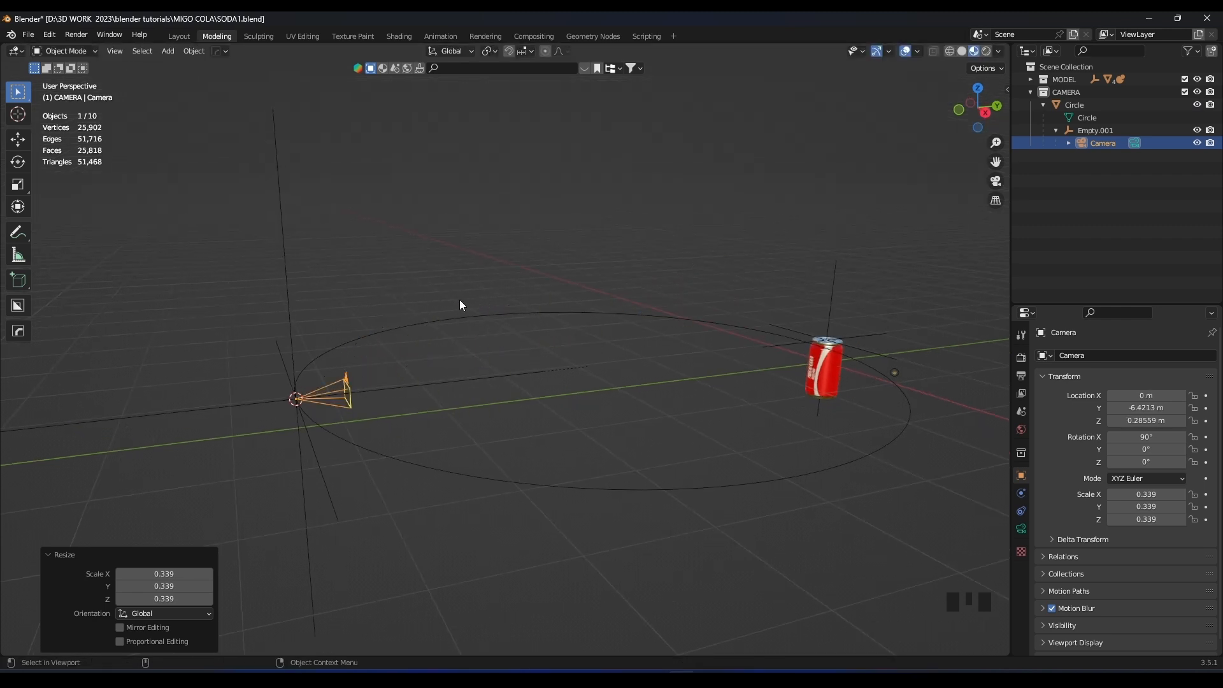
Try moving and rotating the camera independently of its parents.
middle_drag(464, 305, 574, 312)
key(g)
right_click(645, 286)
middle_drag(502, 352, 471, 319)
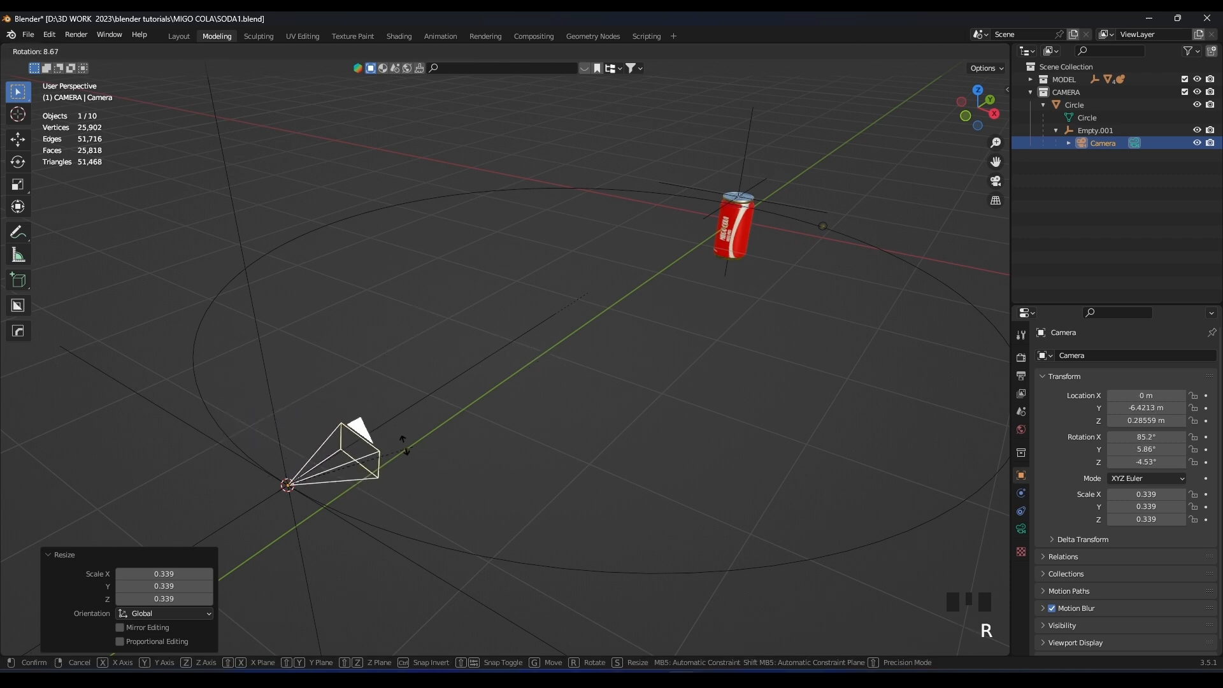
right_click(676, 318)
scroll(535, 311, down, 2)
middle_drag(536, 311, 408, 281)
key(g)
right_click(581, 284)
Select the camera's empty and try moving it freely and along X and Y.
middle_drag(497, 280, 580, 306)
shift+middle_drag(491, 328, 513, 317)
click(502, 317)
key(g)
right_click(660, 274)
key(g)
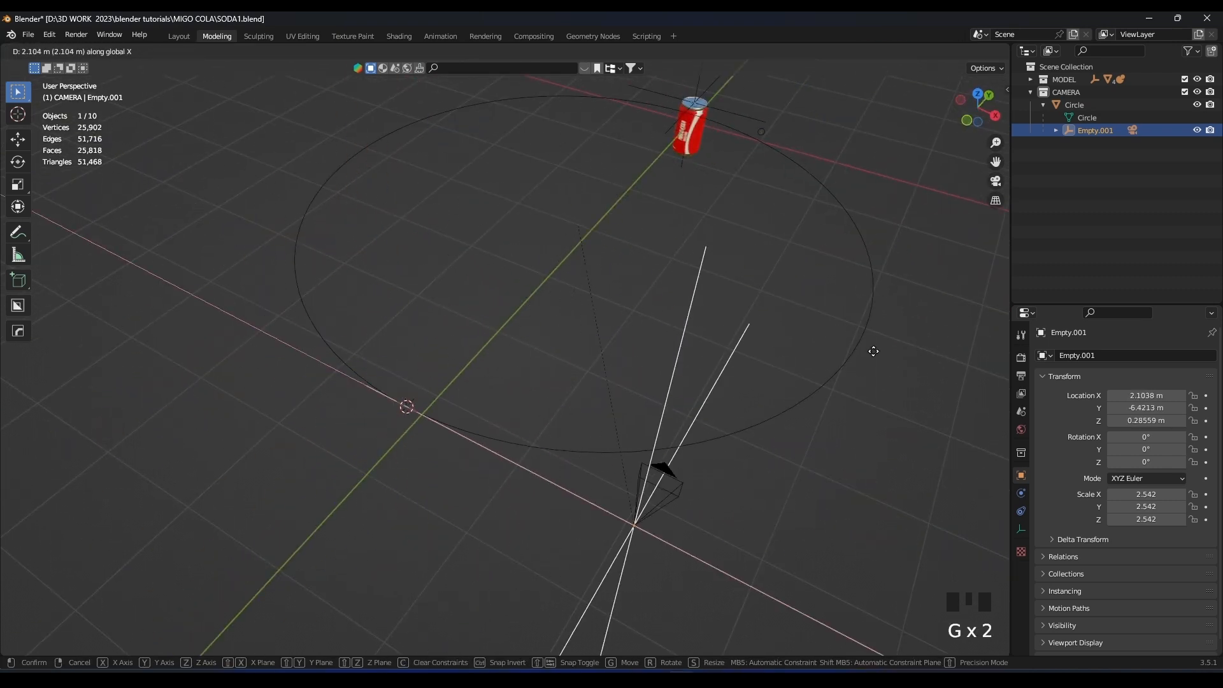
right_click(628, 325)
key(g)
key(y)
right_click(529, 333)
middle_drag(500, 353, 513, 325)
key(g)
right_click(675, 280)
Select the circle and try rotating it to swing the attached camera rig.
click(651, 384)
middle_drag(651, 385, 640, 376)
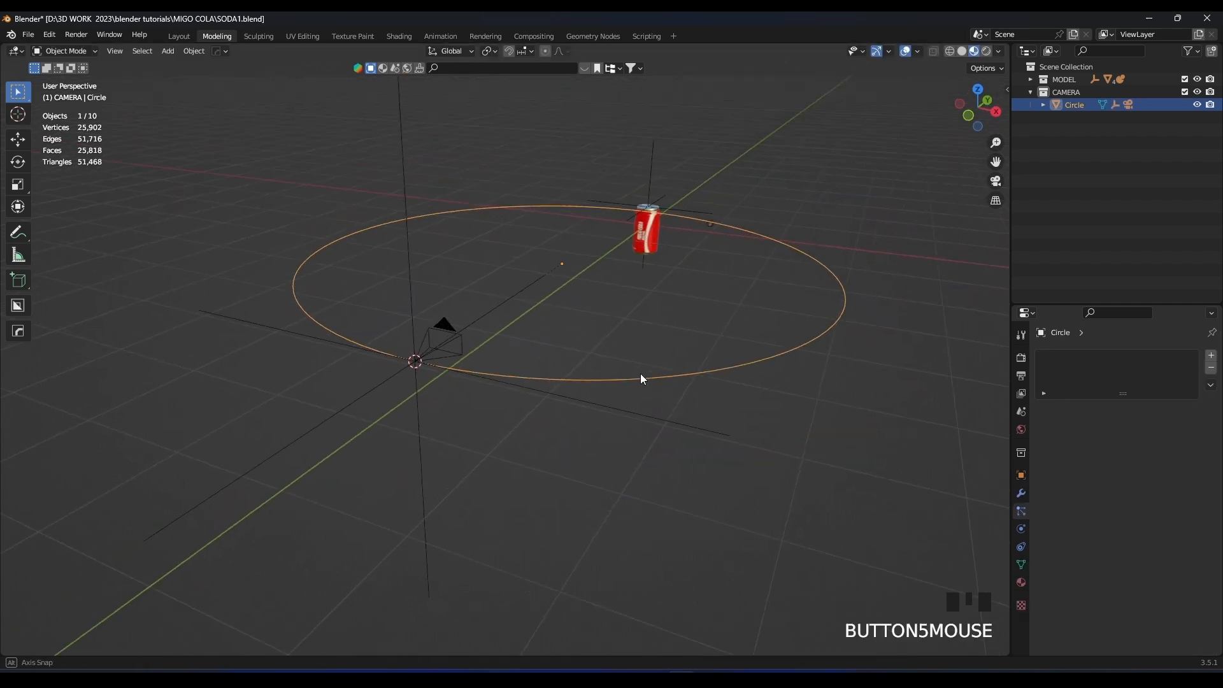
key(r)
key(r)
right_click(751, 300)
Save the file with the finished camera rig.
middle_drag(758, 235, 714, 231)
scroll(714, 231, down, 4)
shift+middle_drag(713, 230, 575, 151)
scroll(632, 291, up, 2)
scroll(631, 292, down, 2)
key(ctrl+s)
Switch to the Animation workspace and show the camera view in the narrow viewport.
click(440, 37)
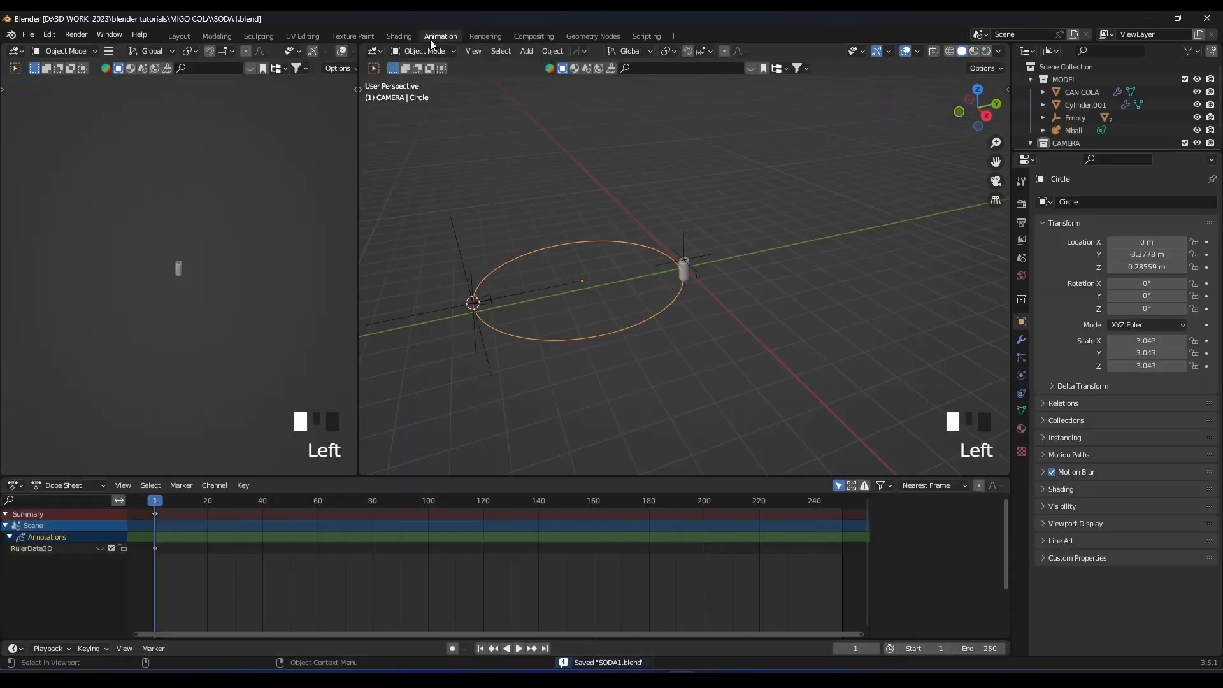
key(KP_0)
scroll(255, 235, up, 2)
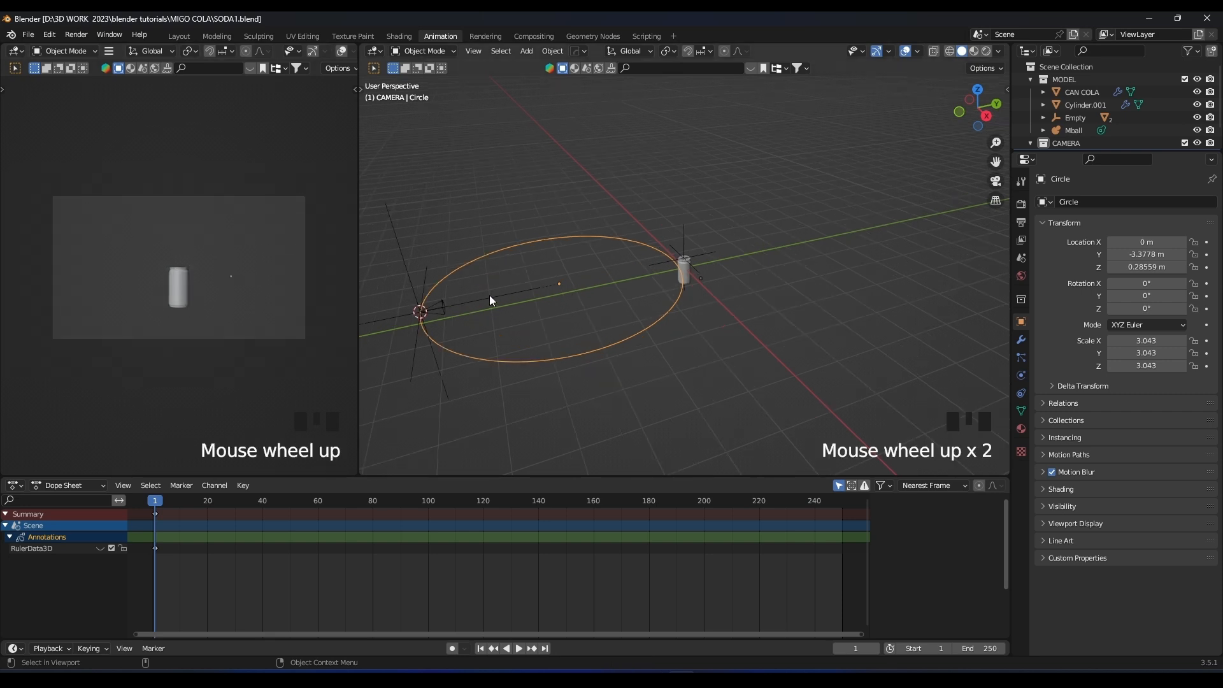
scroll(513, 278, up, 1)
Set the camera's focal length to 100 mm and scale the camera object down.
click(535, 287)
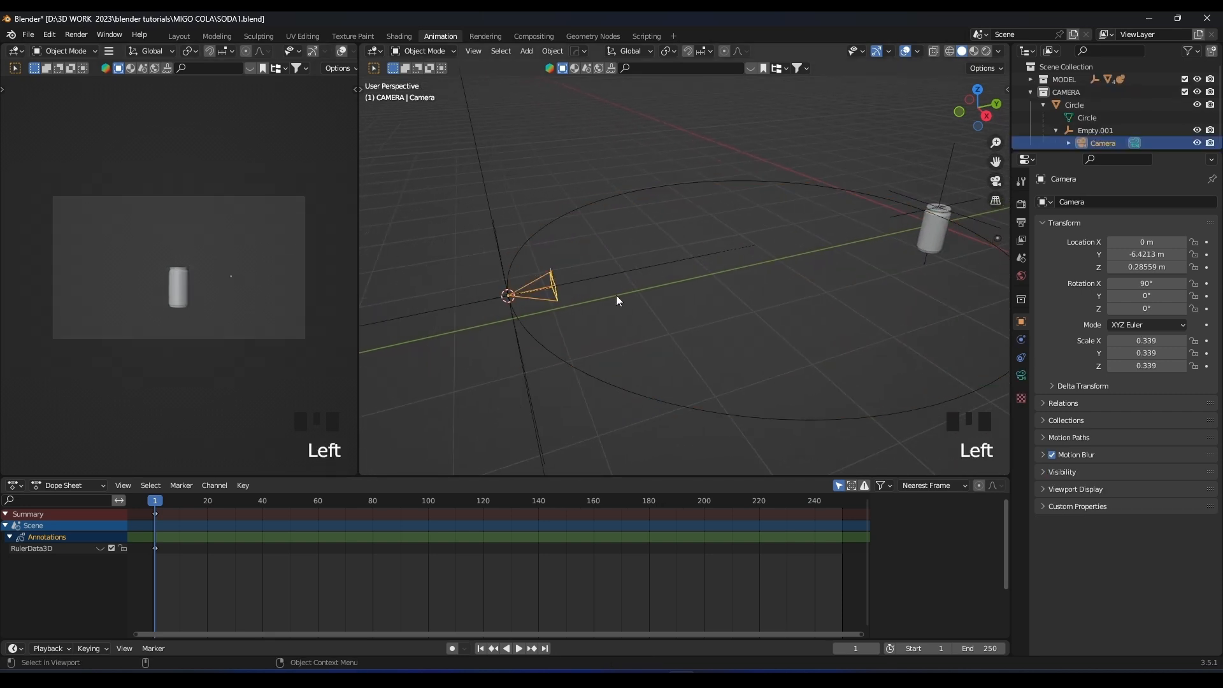
click(1021, 375)
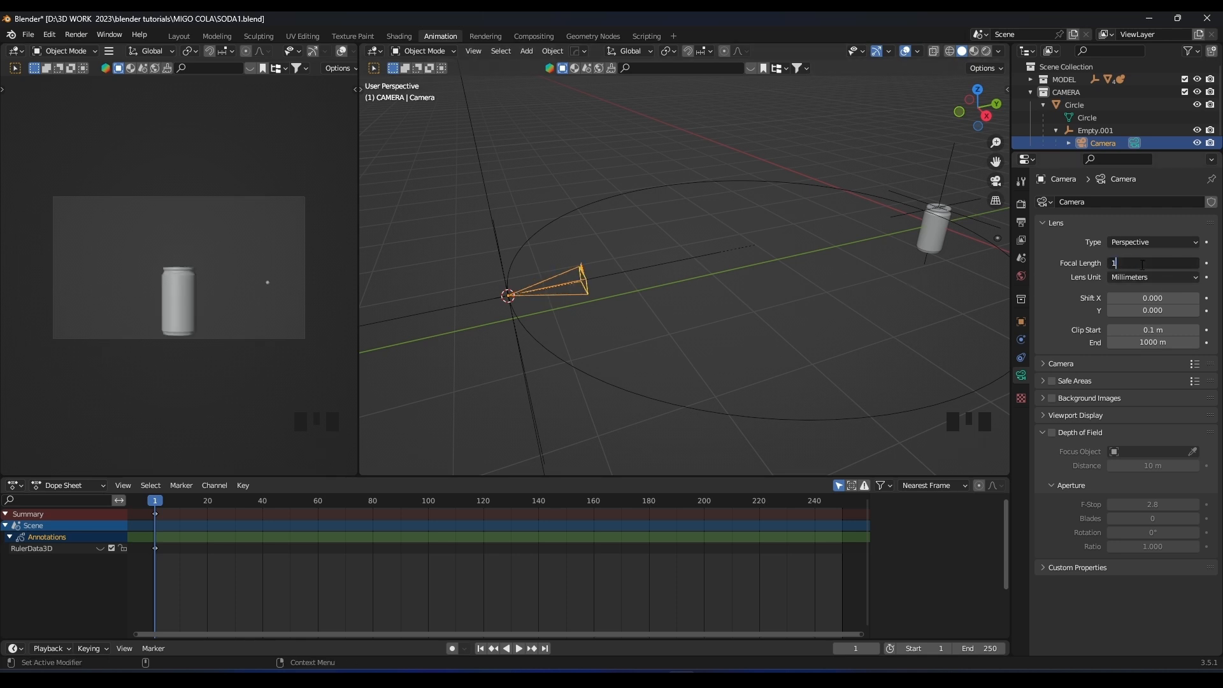
shift+middle_drag(780, 355, 728, 312)
key(s)
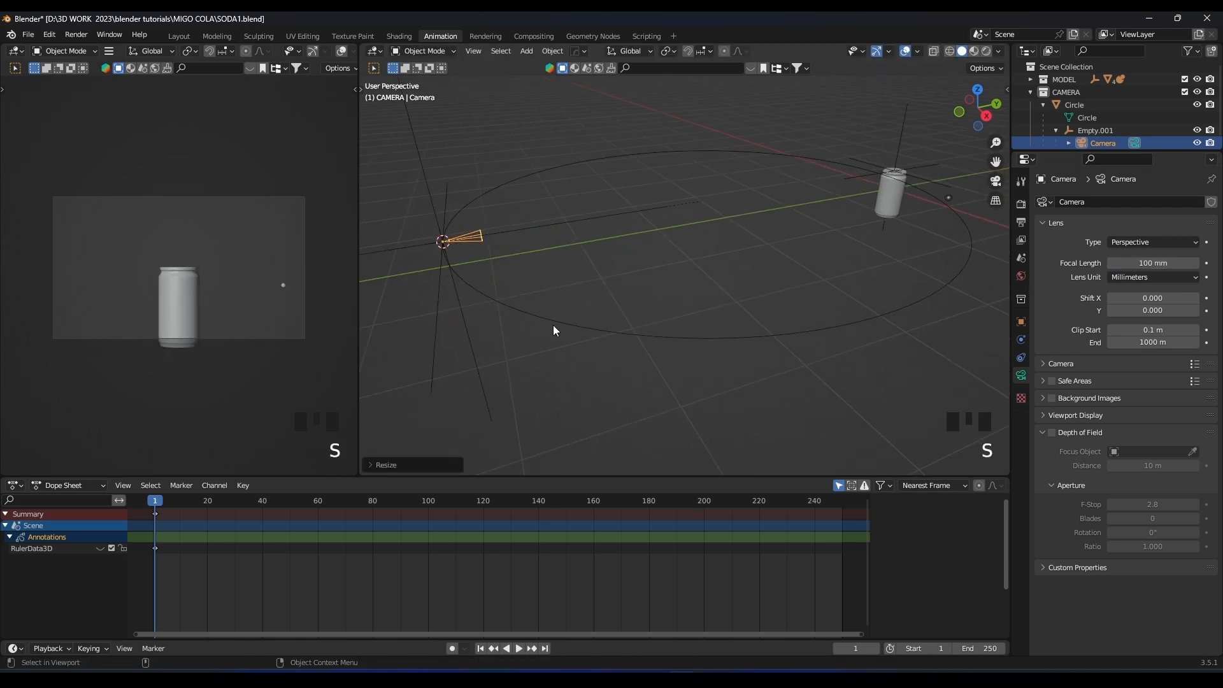
Set the camera's Passepartout to 1.000 so everything outside the frame is black.
click(1042, 415)
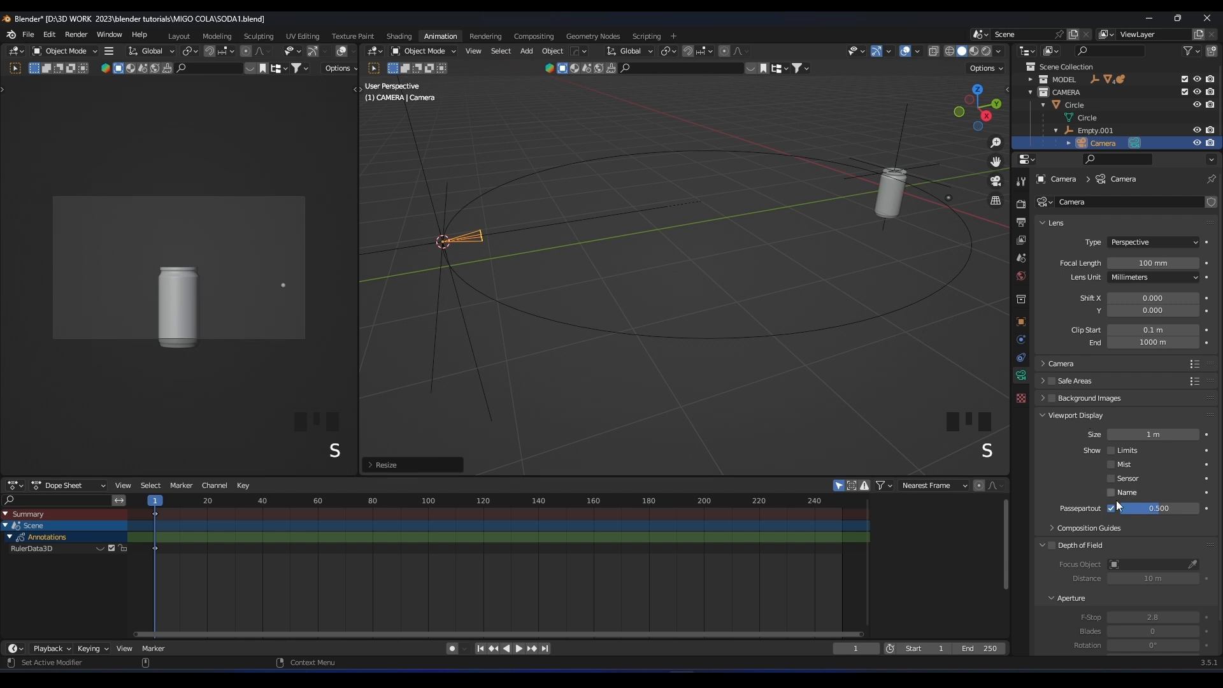
drag(1159, 508, 1200, 508)
shift+scroll(233, 300, down, 3)
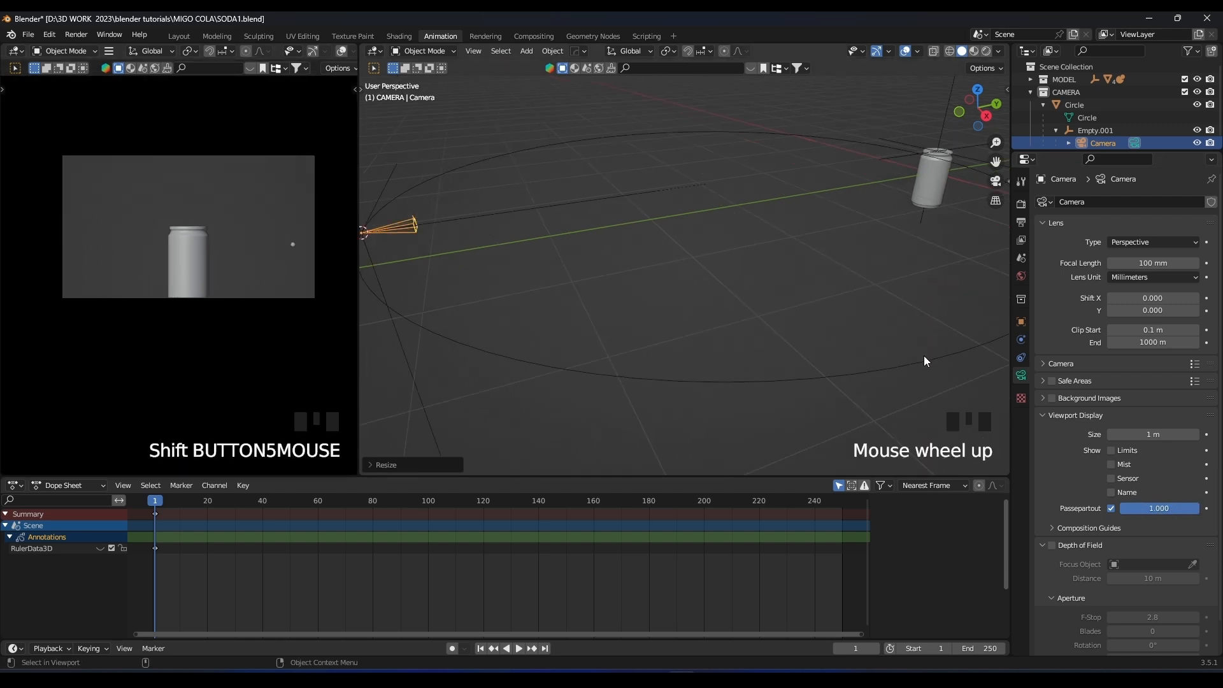
Move the circle toward the can, lower it along Z and scale it to frame the whole can in the camera view.
click(923, 361)
scroll(924, 361, down, 3)
key(g)
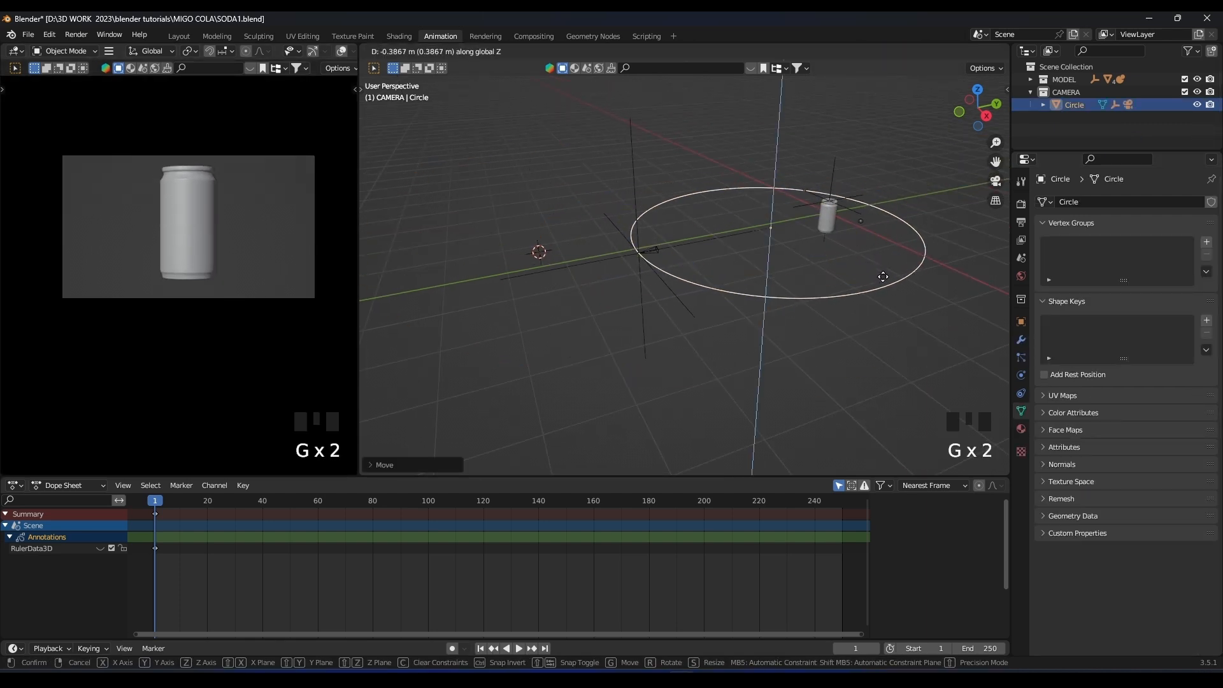
key(s)
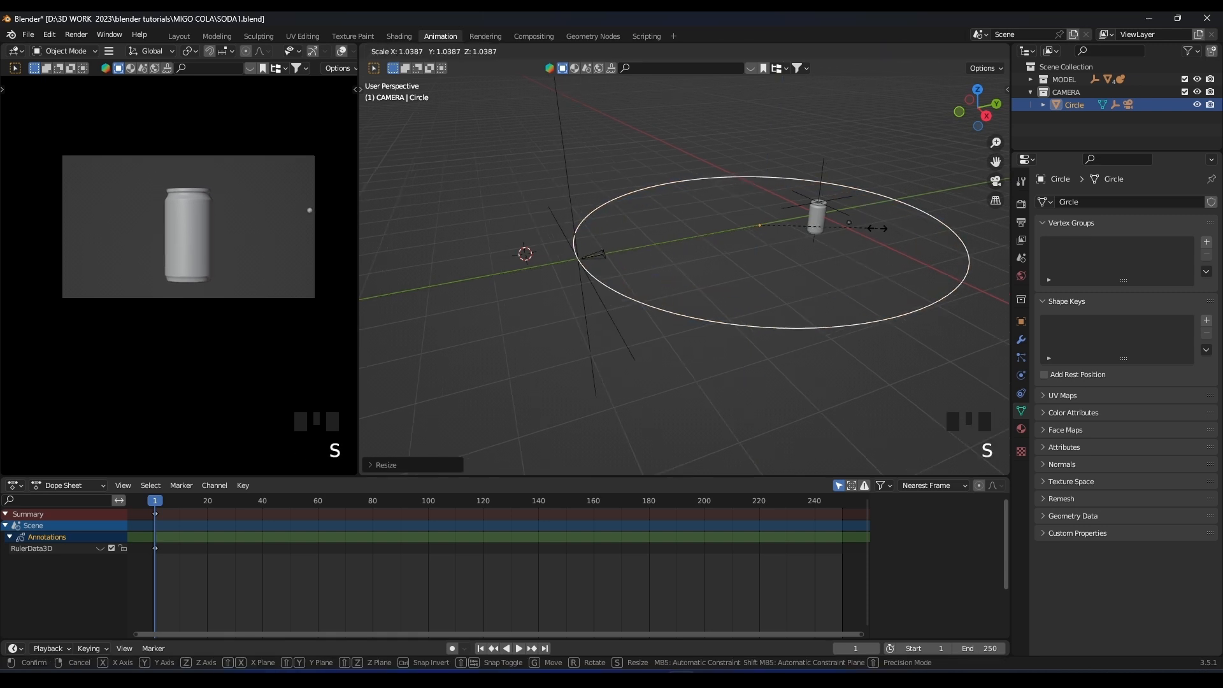
Move the metaball away from the can, out of the camera frame, and enlarge the object list area.
click(812, 231)
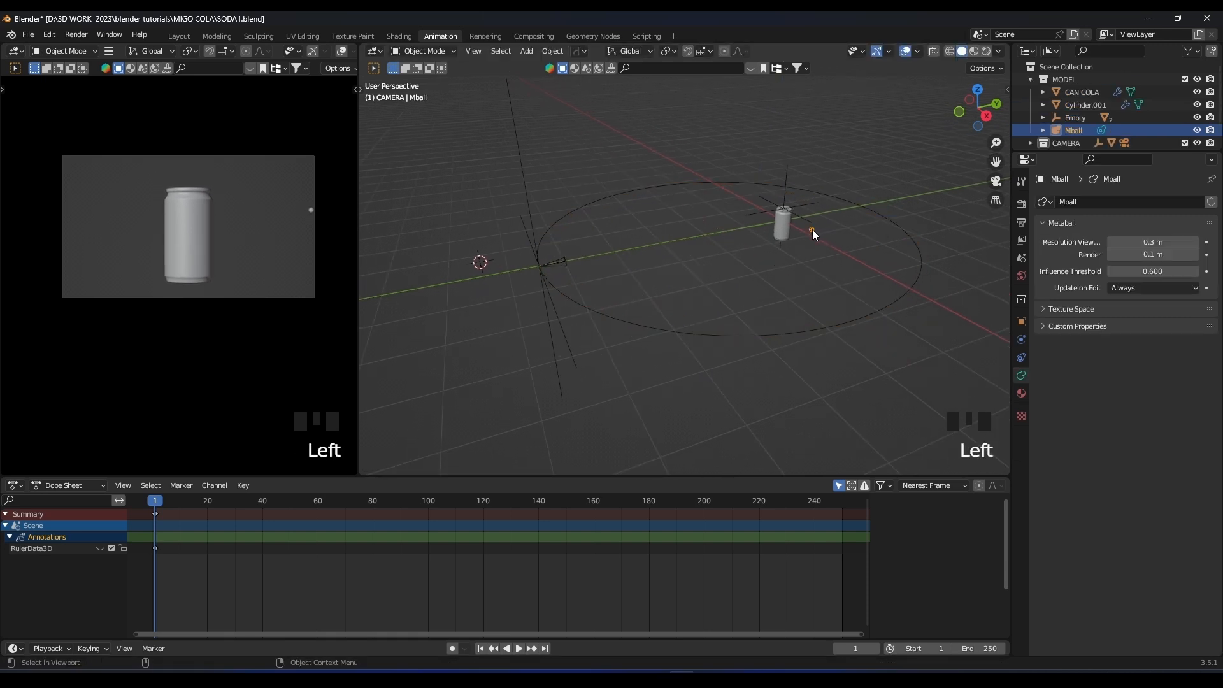
drag(1083, 153, 1083, 358)
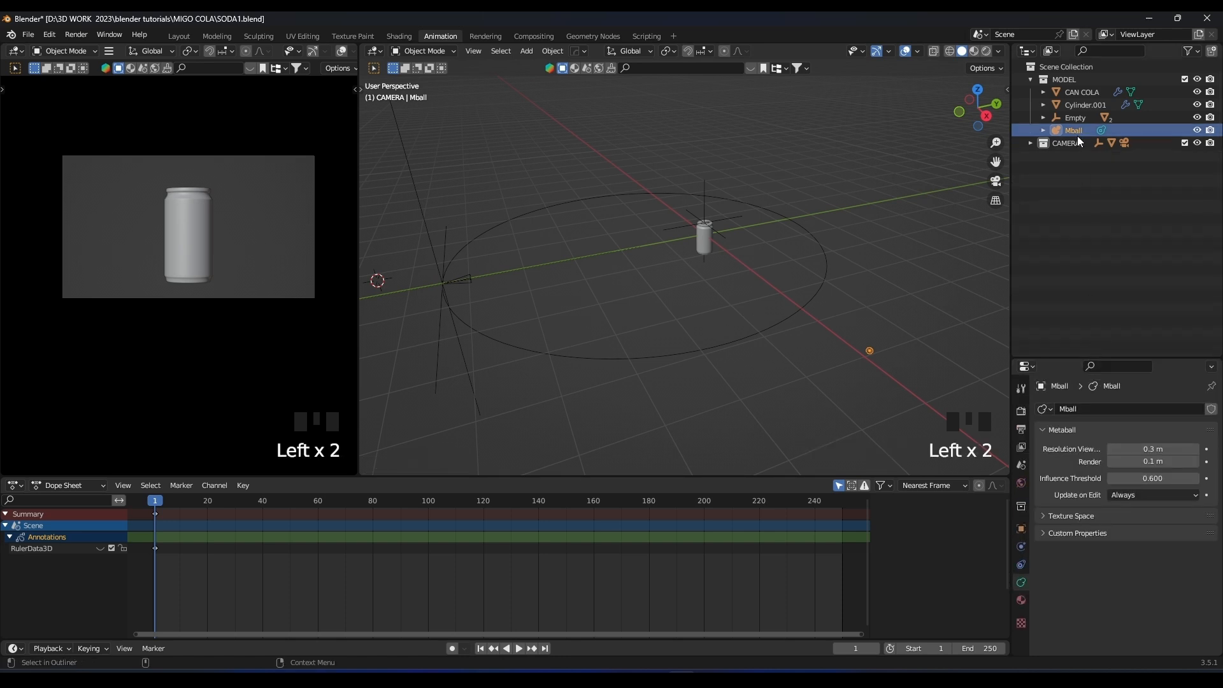
Widen the camera viewport and switch its shading to Material Preview.
scroll(255, 194, up, 3)
shift+middle_drag(213, 194, 214, 230)
scroll(214, 231, down, 1)
drag(359, 249, 441, 249)
shift+middle_drag(342, 244, 329, 274)
key(z)
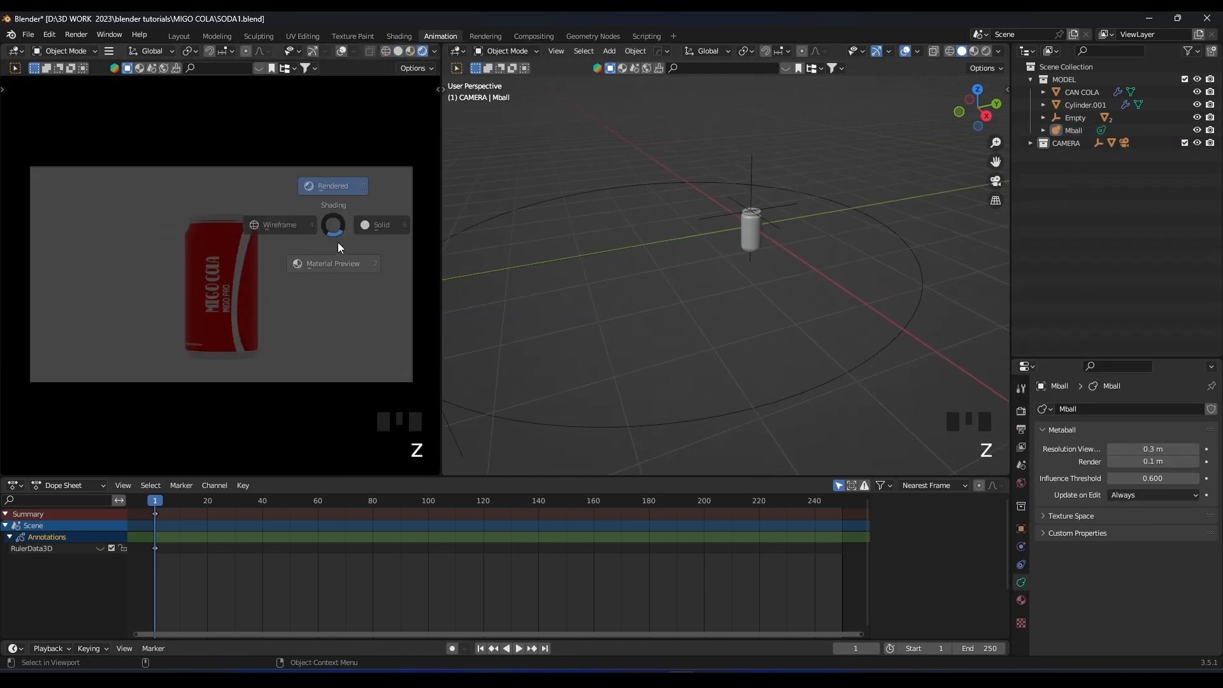
click(338, 246)
scroll(698, 316, down, 2)
scroll(709, 287, up, 7)
scroll(710, 282, down, 2)
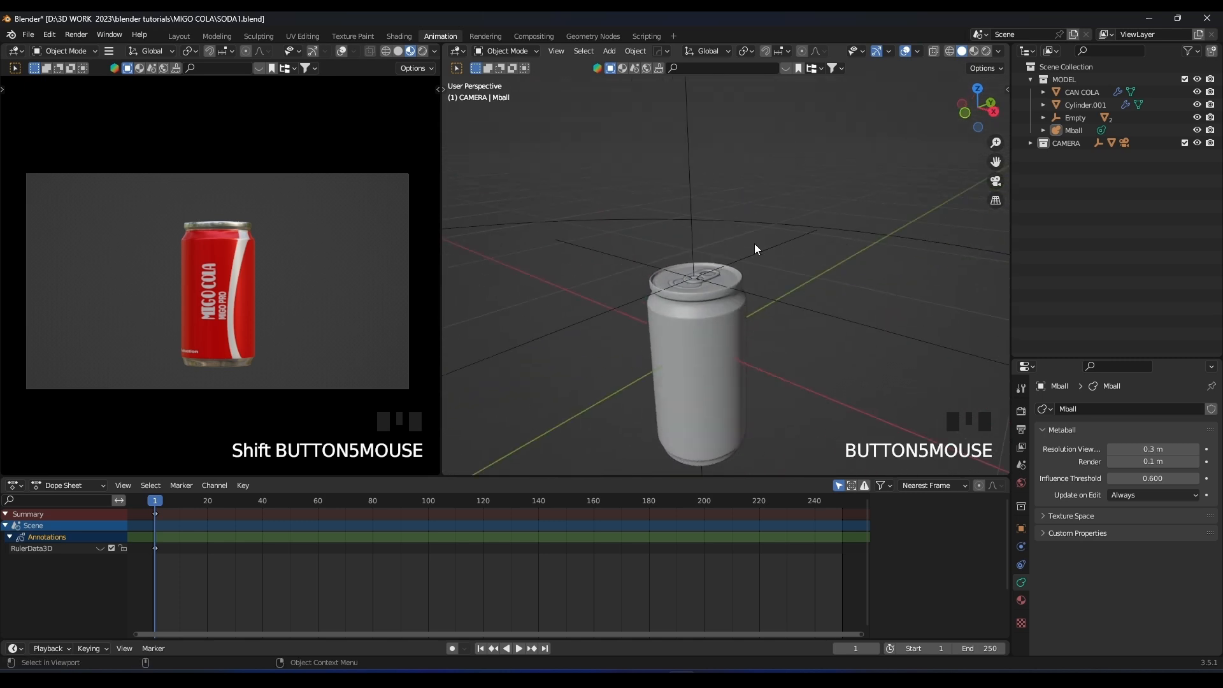
Hide the CAMERA collection and add a cube-shaped empty at the world origin, inside the can.
key(KP_1)
shift+scroll(715, 201, down, 4)
click(1197, 142)
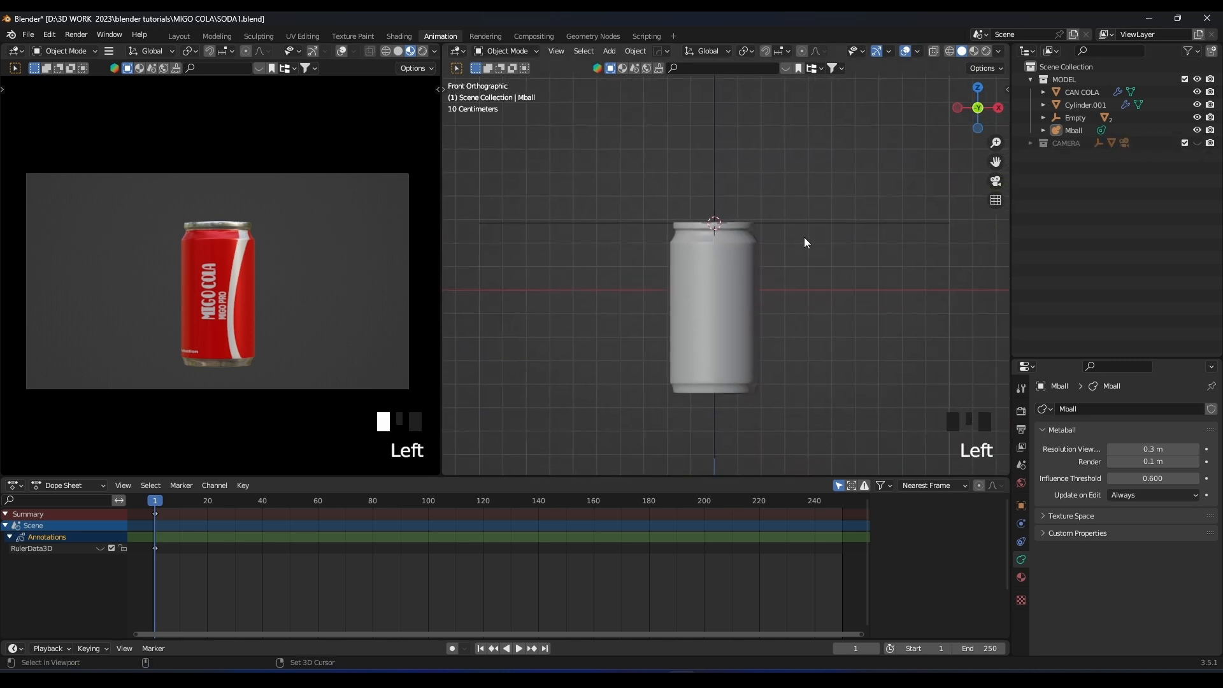
click(731, 248)
shift+scroll(688, 259, down, 3)
key(shift+a)
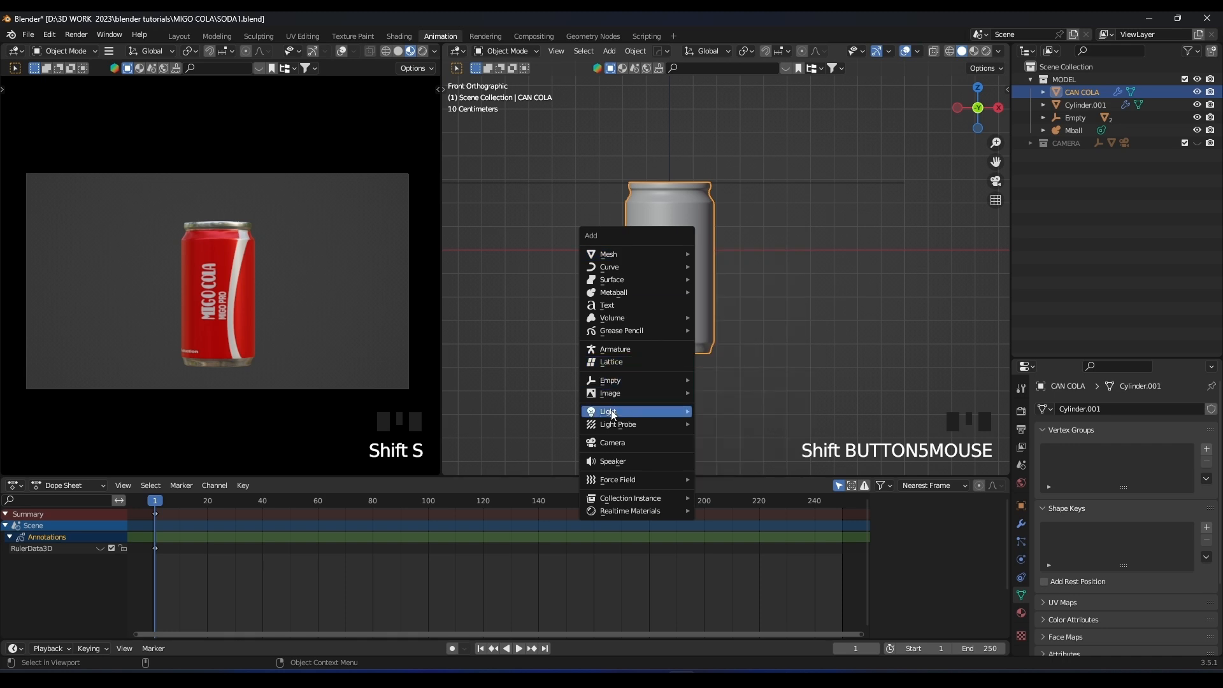
mouse_move(612, 383)
click(705, 436)
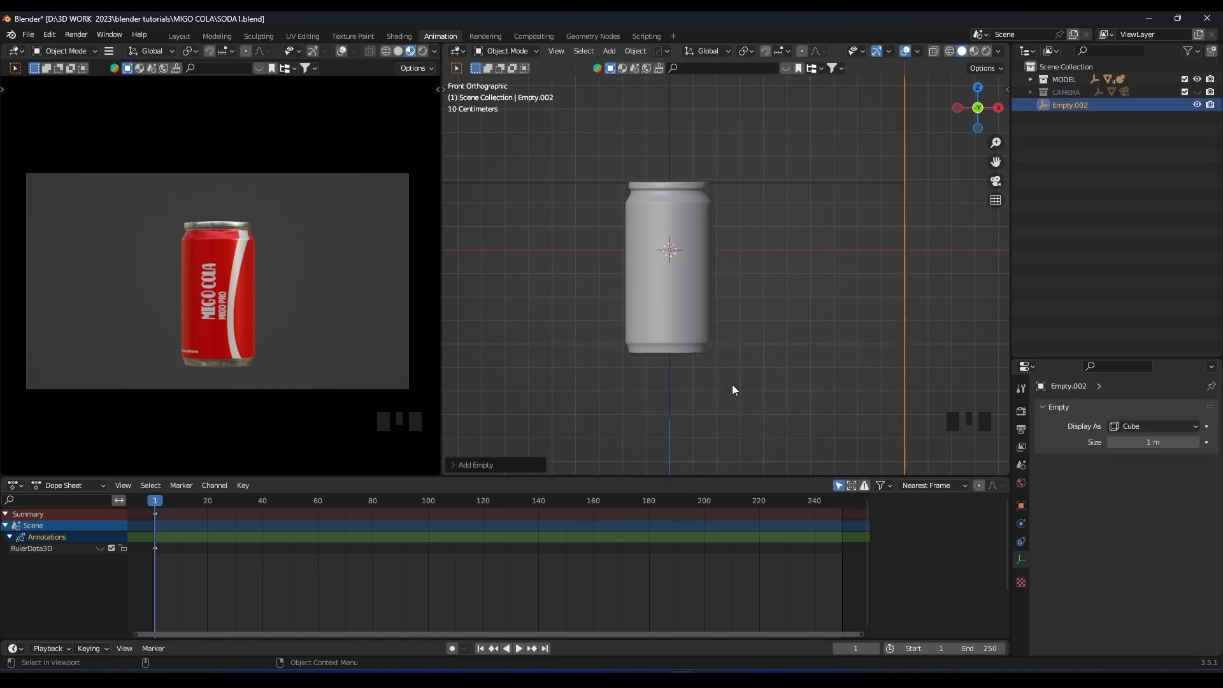
Scale the cube empty down and narrow it along X so it fits closely around the can.
key(s)
key(x)
click(724, 316)
key(s)
key(x)
click(724, 312)
In wireframe shading, parent all the can parts to the cube empty with Object (Keep Transform) and test-move the empty.
key(z)
click(676, 314)
drag(788, 94, 562, 398)
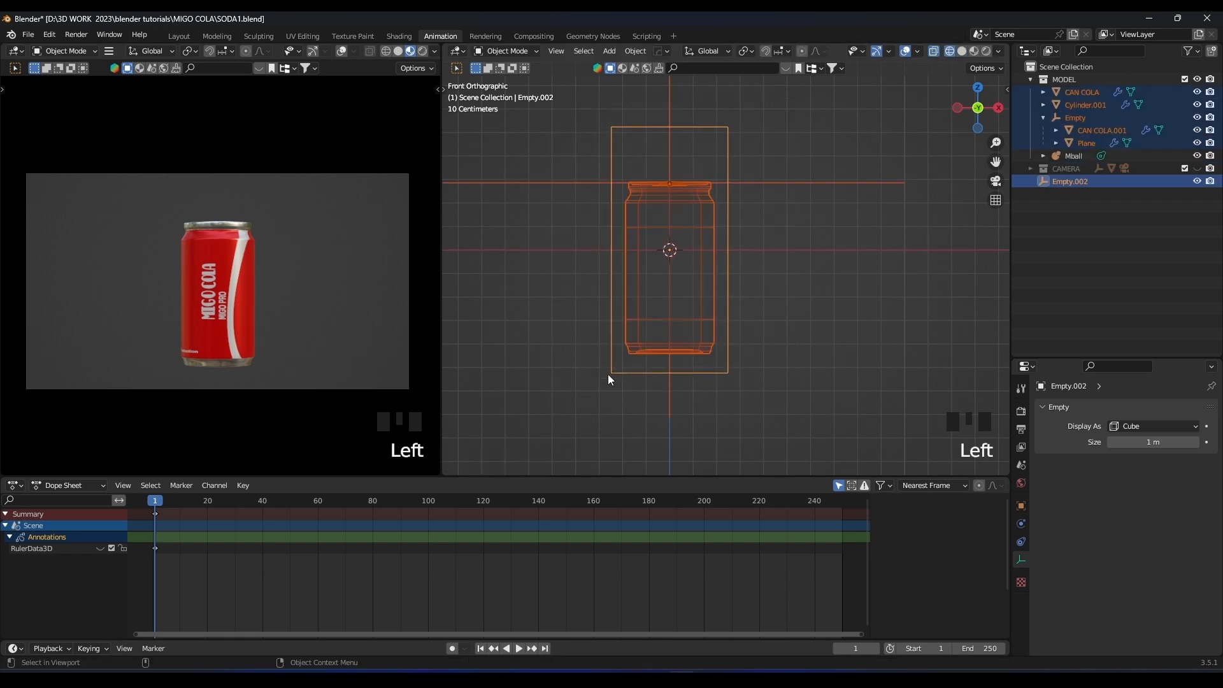
key(ctrl+p)
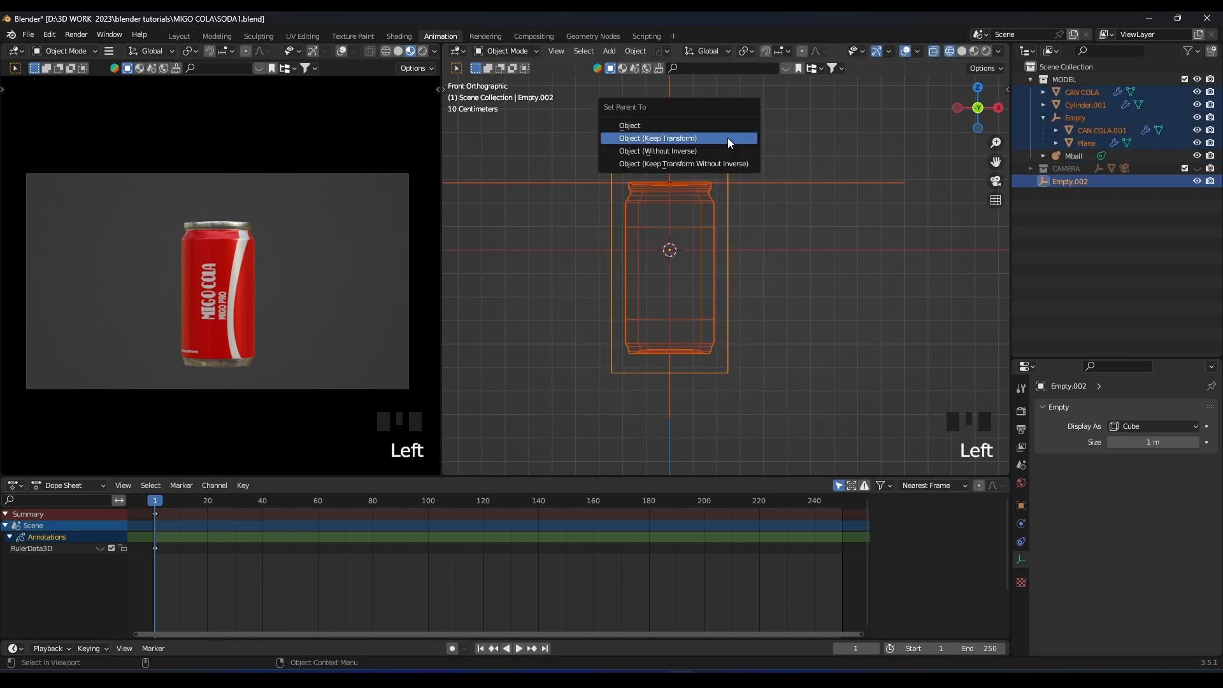
click(728, 138)
key(g)
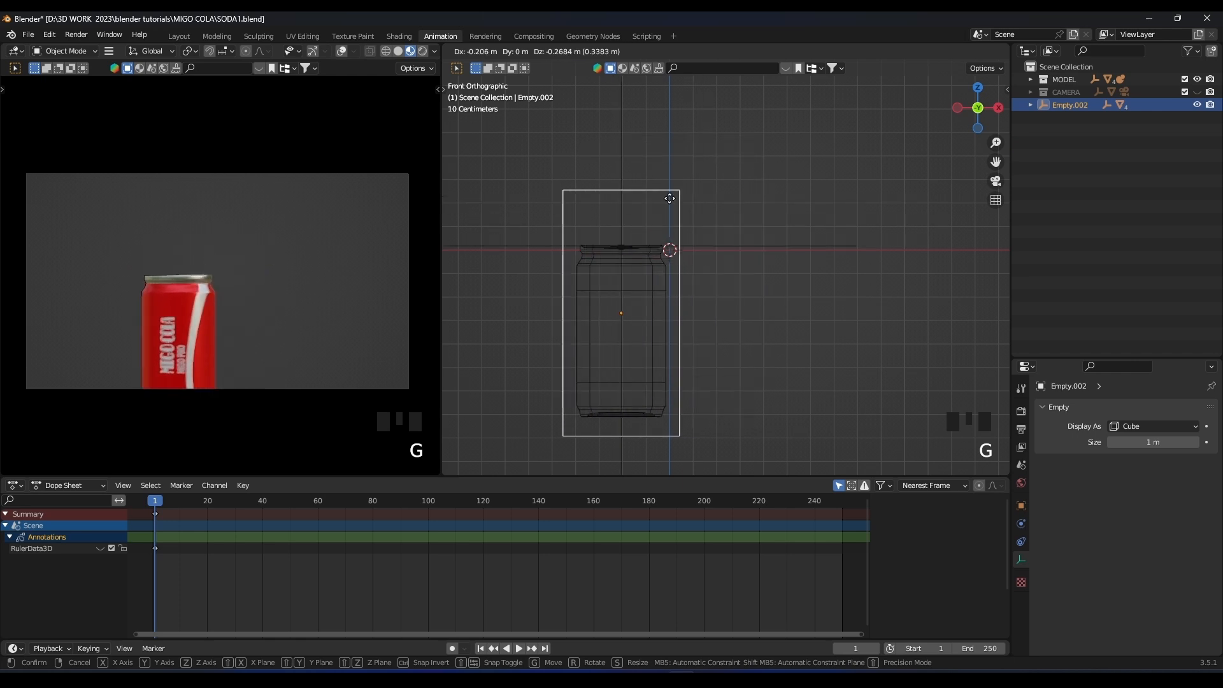
right_click(701, 135)
Add a sphere-shaped empty at the world origin, around the can and its cube empty.
shift+middle_drag(732, 247, 735, 200)
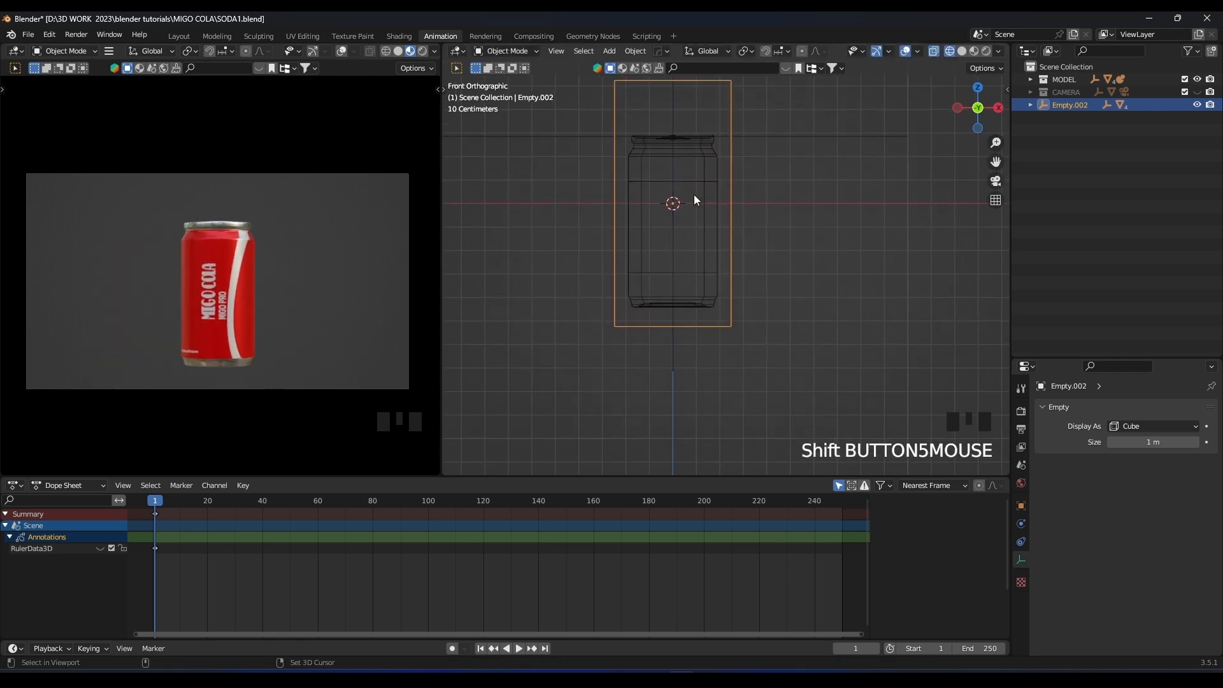
key(shift+a)
click(758, 278)
scroll(751, 235, down, 1)
scroll(751, 234, down, 1)
shift+scroll(743, 279, down, 2)
Parent the cube empty to the sphere empty.
click(714, 197)
shift+click(789, 155)
key(ctrl+p)
click(789, 156)
middle_drag(788, 156, 723, 219)
scroll(721, 218, up, 3)
scroll(722, 219, down, 3)
Test the can rig by moving the cube empty and rotating the sphere empty about Z, without keeping either change.
click(762, 193)
click(724, 216)
key(g)
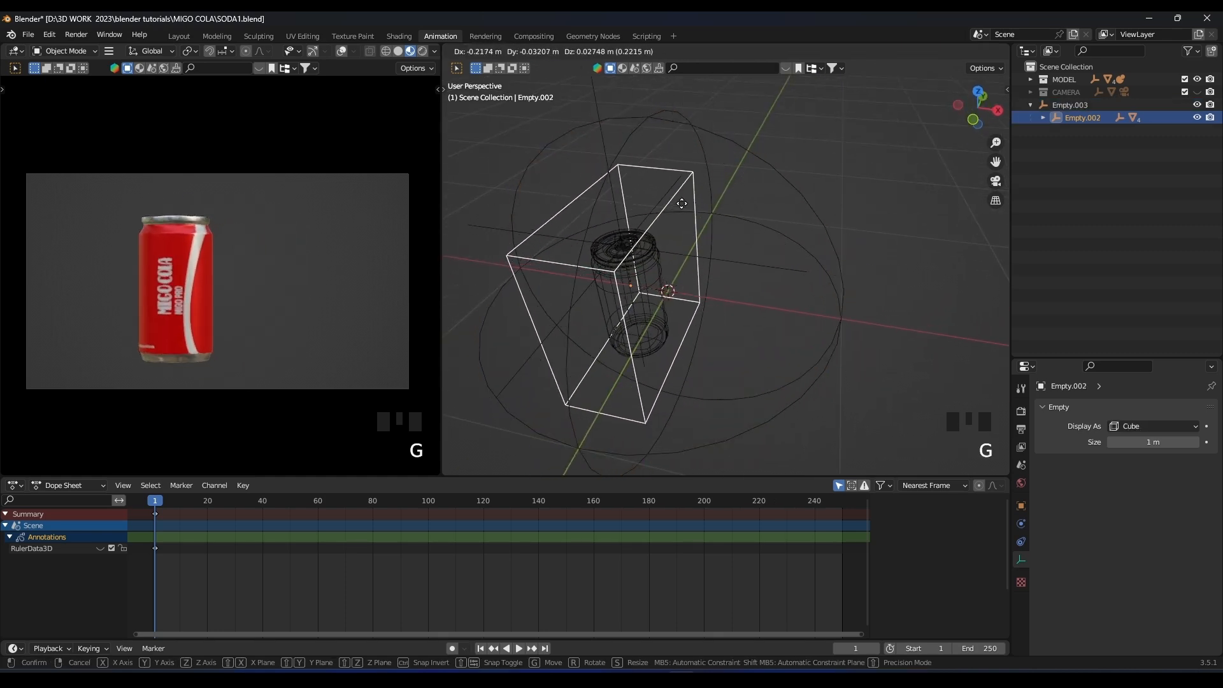
right_click(695, 204)
click(761, 155)
key(r)
key(z)
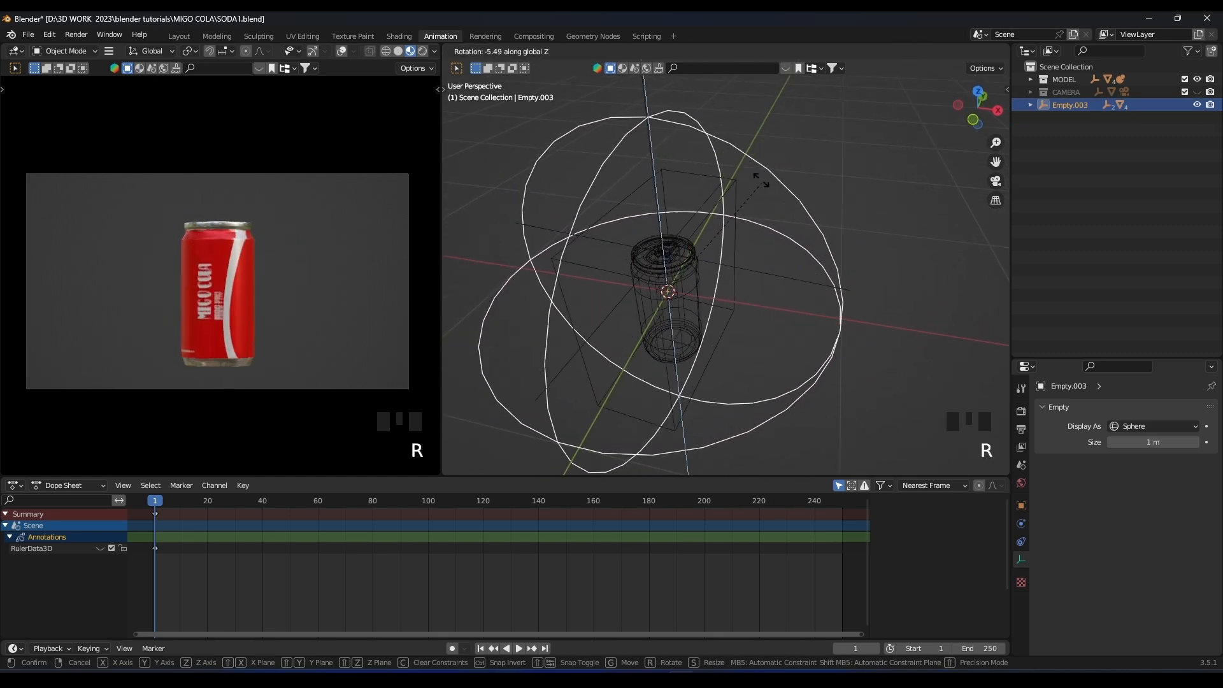
click(674, 314)
Switch the working viewport back to Solid shading and unhide the CAMERA collection.
mouse_move(674, 315)
middle_down()
mouse_move(776, 224)
mouse_move(747, 270)
mouse_move(789, 278)
mouse_move(770, 316)
mouse_move(783, 324)
mouse_move(772, 274)
mouse_move(800, 270)
middle_up()
scroll(747, 270, up, 2)
key(z)
key(z)
scroll(784, 323, up, 4)
scroll(800, 270, down, 4)
scroll(796, 249, down, 2)
middle_drag(793, 227, 721, 267)
scroll(828, 191, down, 4)
click(1197, 91)
Move the sphere empty with the can along the Y axis toward the camera.
scroll(720, 269, up, 2)
shift+middle_drag(673, 364, 670, 311)
click(667, 307)
shift+middle_drag(766, 208, 736, 297)
scroll(736, 296, up, 2)
click(756, 280)
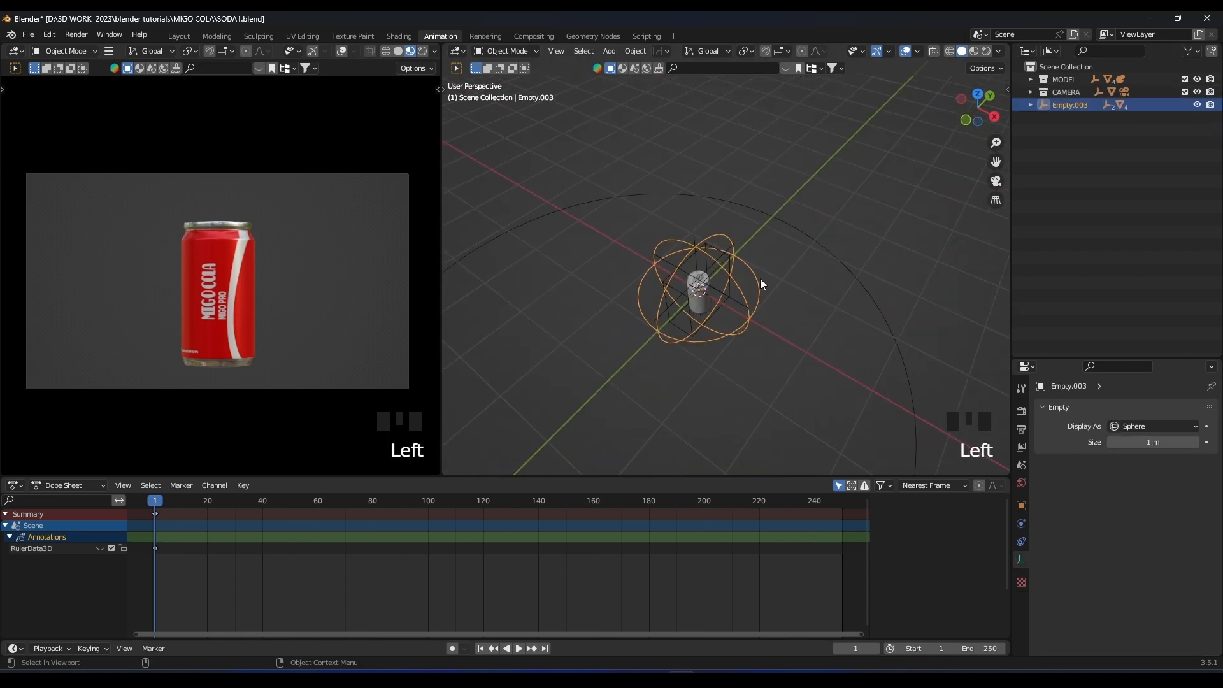
key(g)
key(y)
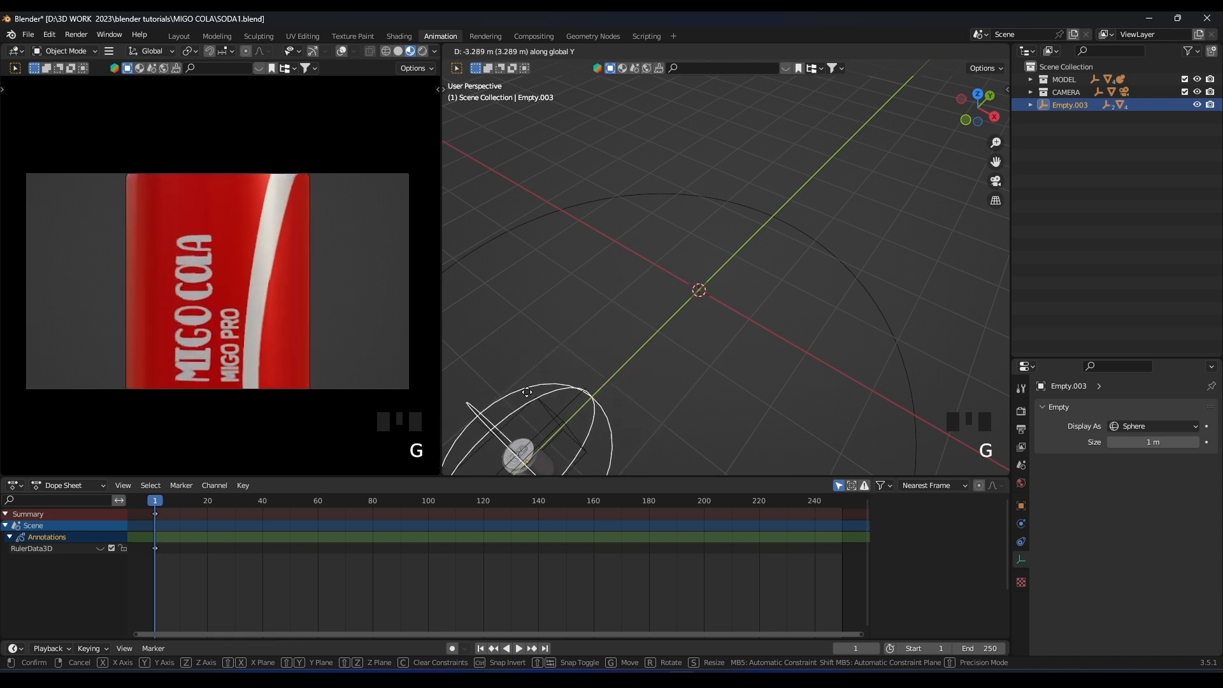
Move the sphere empty holding the can back along the Y axis, away from the camera.
key(Escape)
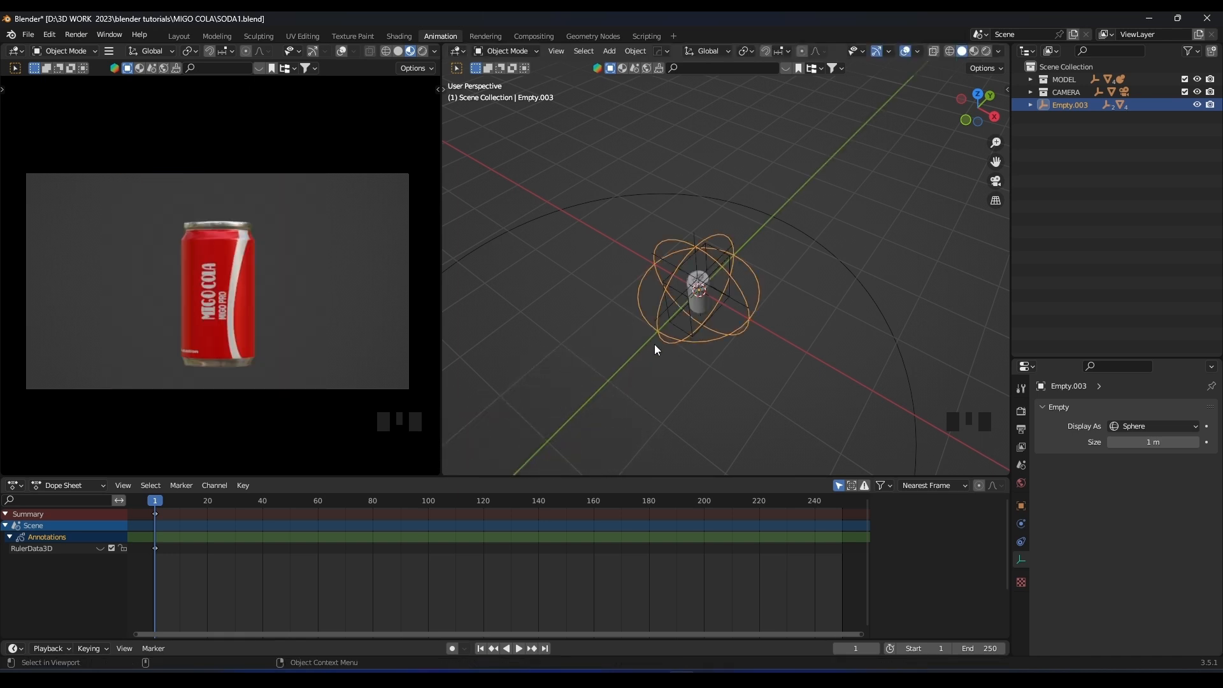
key(x)
shift+middle_drag(706, 367, 752, 307)
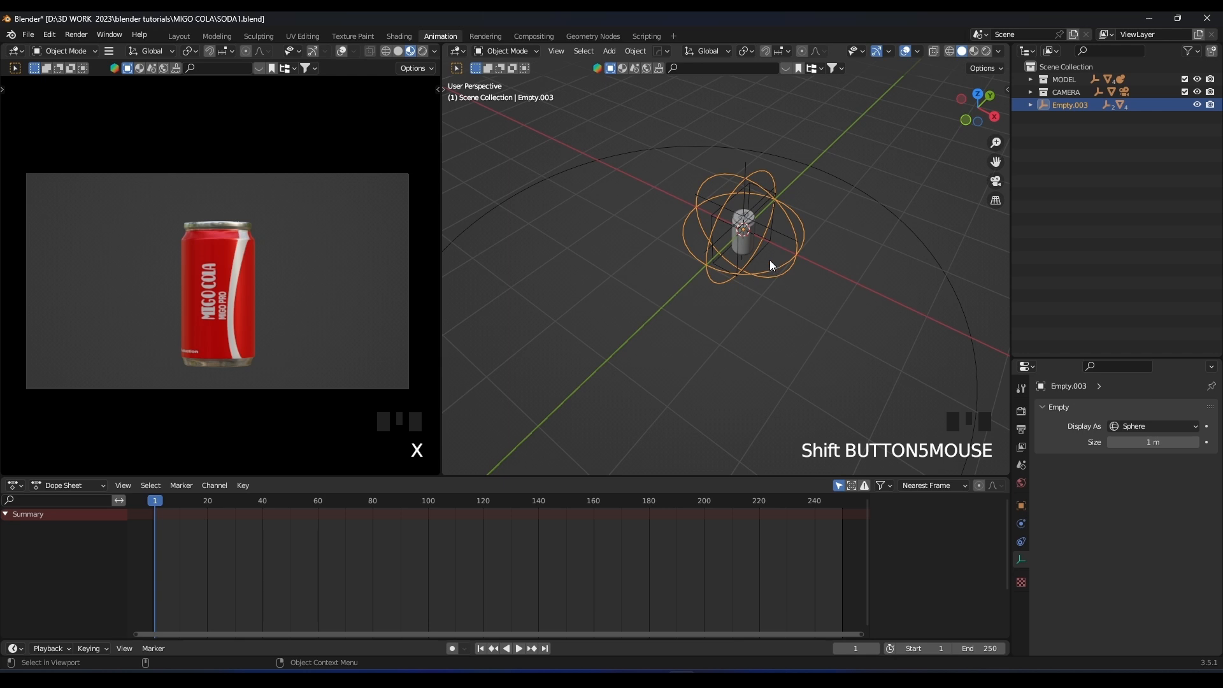
key(g)
click(890, 150)
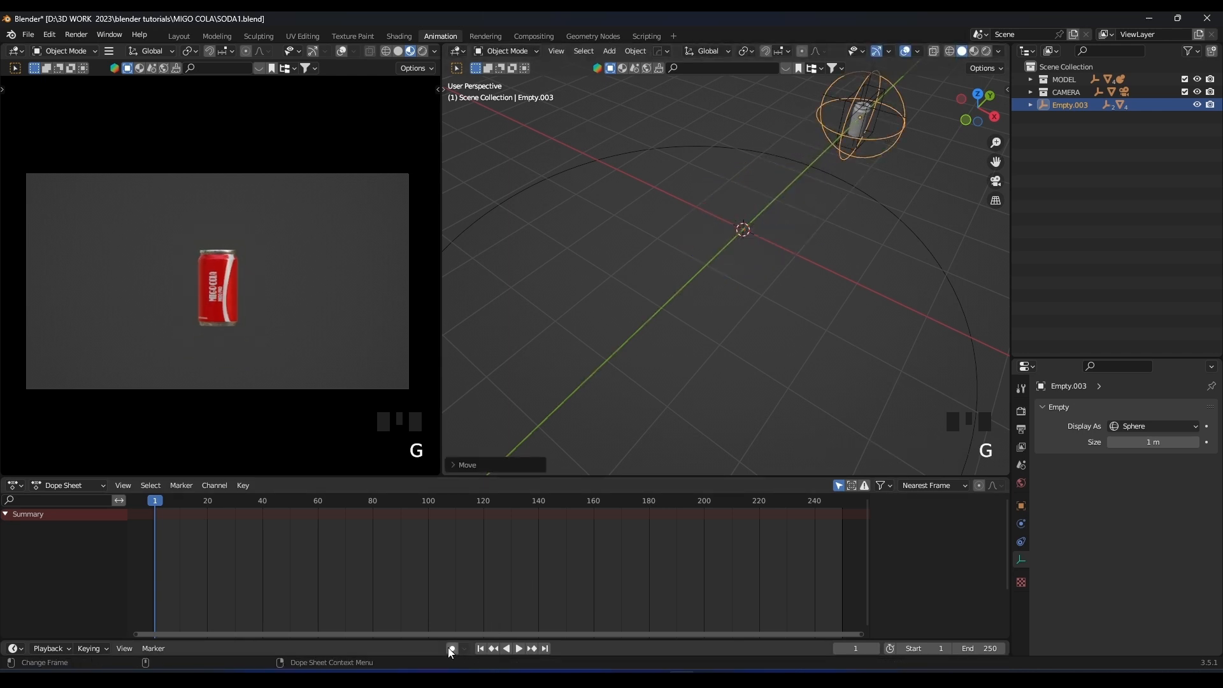
Turn on auto keying and record the sphere empty's distant position along Y at frame 1.
key(g)
key(y)
click(772, 288)
scroll(773, 273, down, 1)
key(g)
key(y)
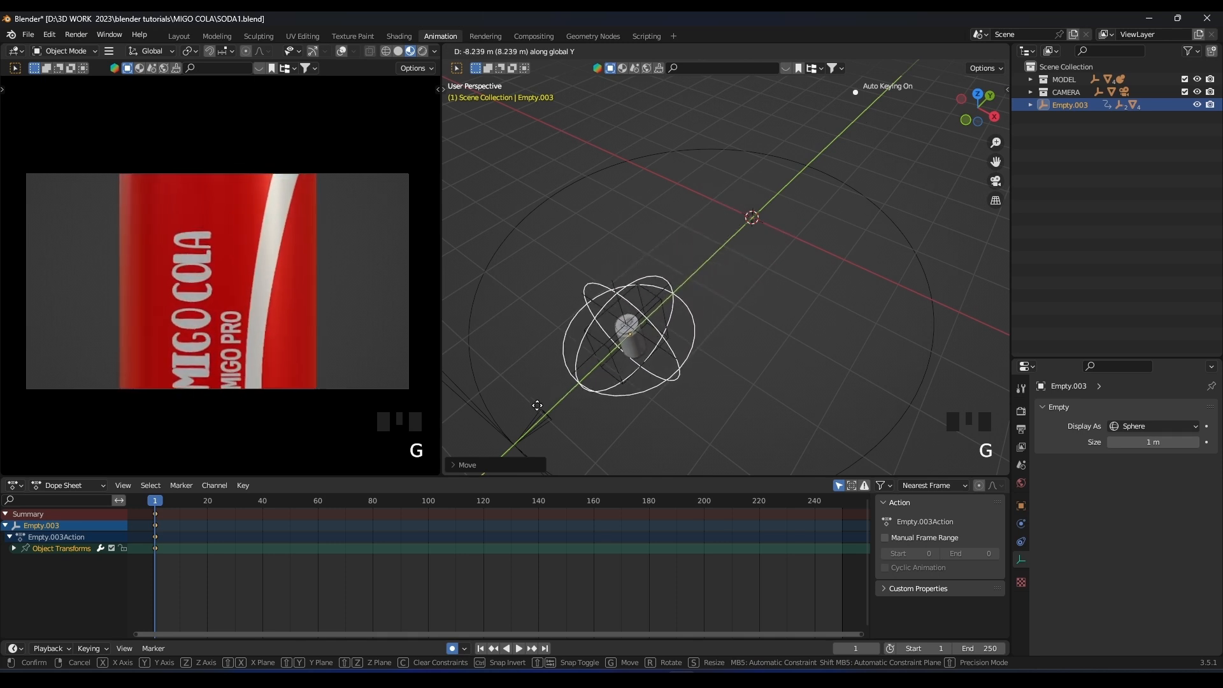
click(554, 449)
click(427, 502)
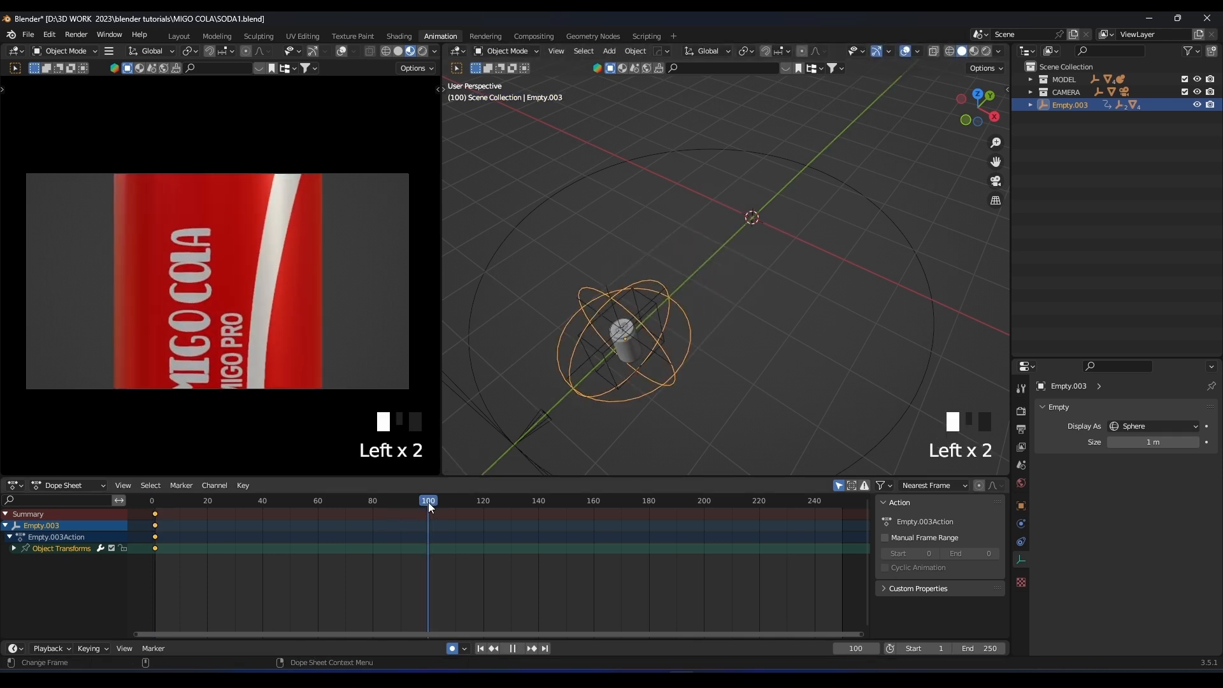
key(ctrl+z)
key(ctrl+z)
key(ctrl+z)
At frame 60, move the sphere empty about 8.1 m along negative Y so the can fills the camera view.
click(317, 503)
click(317, 504)
key(g)
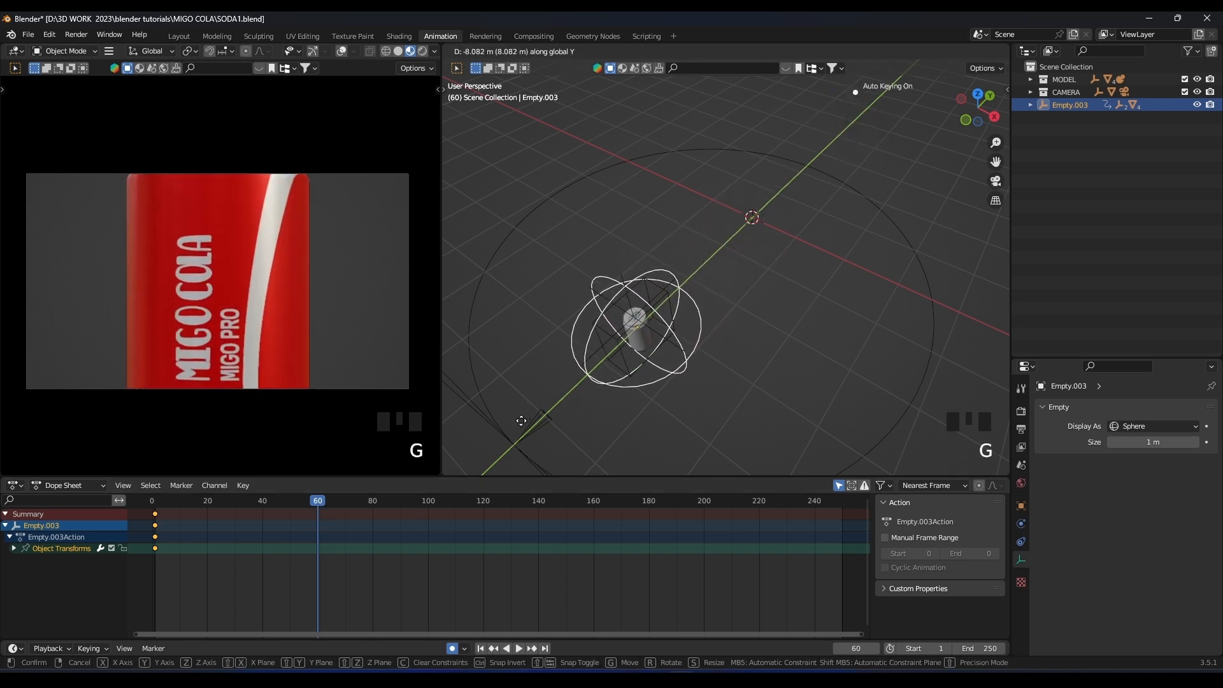
click(522, 422)
Set the sphere empty's keyframes to Back interpolation and preview the motion from the first frame.
right_click(162, 540)
mouse_move(161, 560)
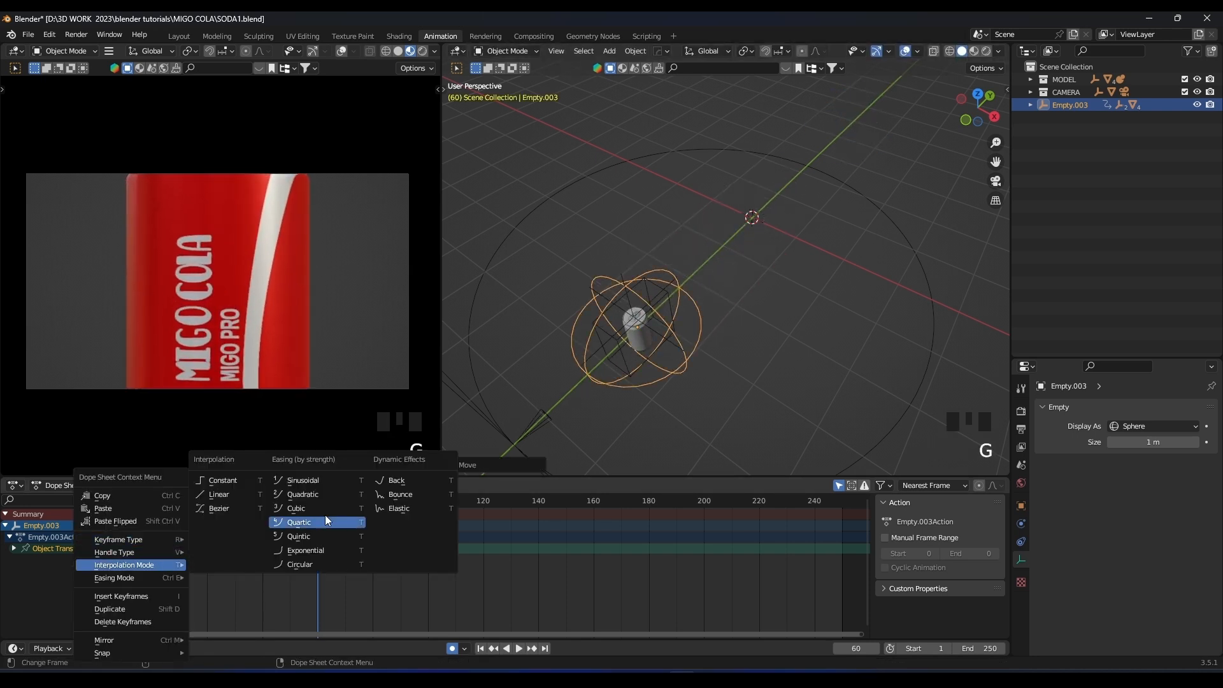
click(395, 484)
key(space)
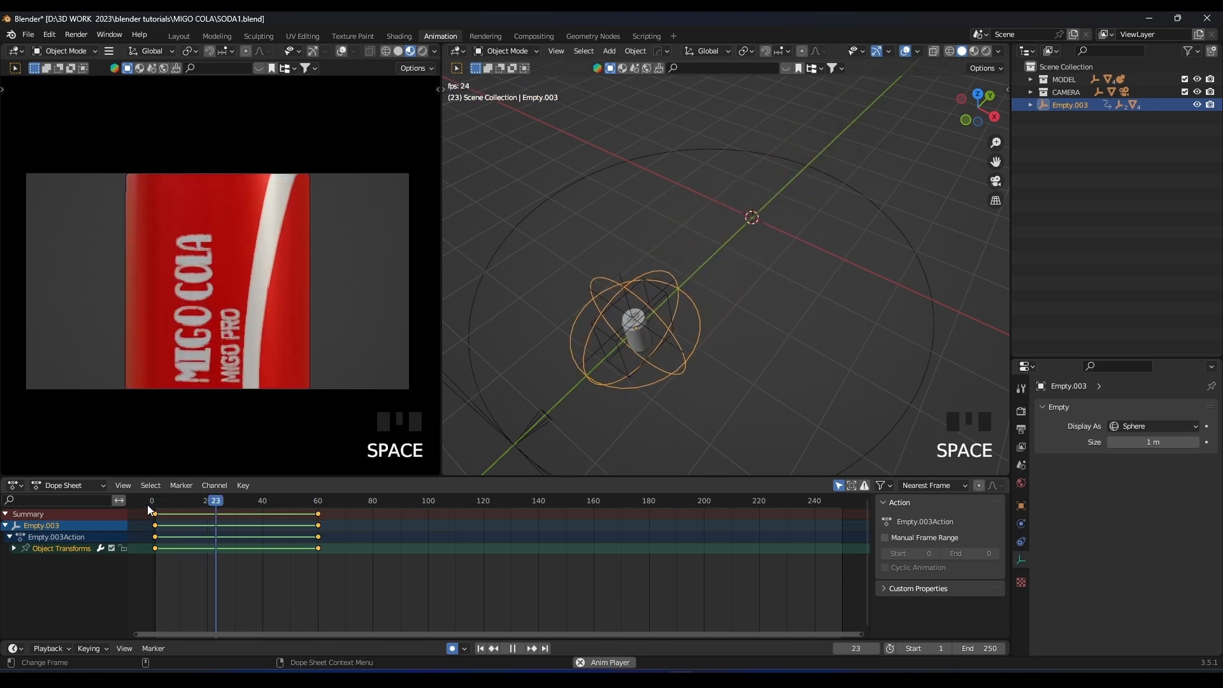
key(Left)
key(Left)
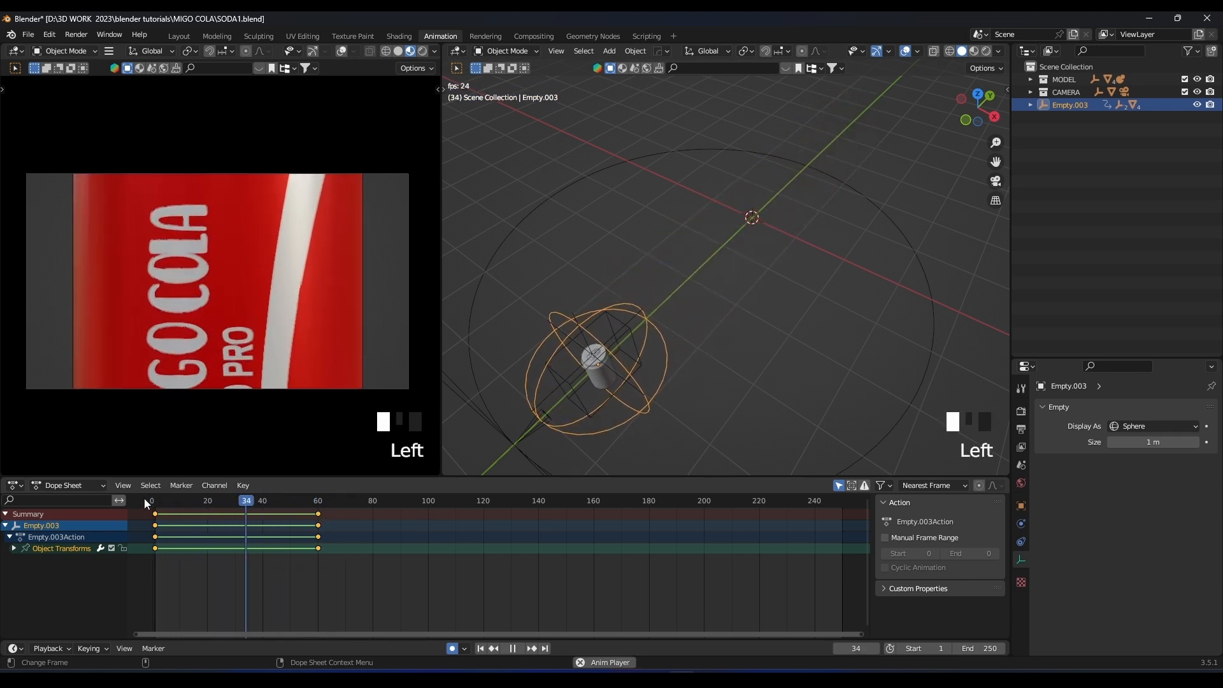
click(156, 502)
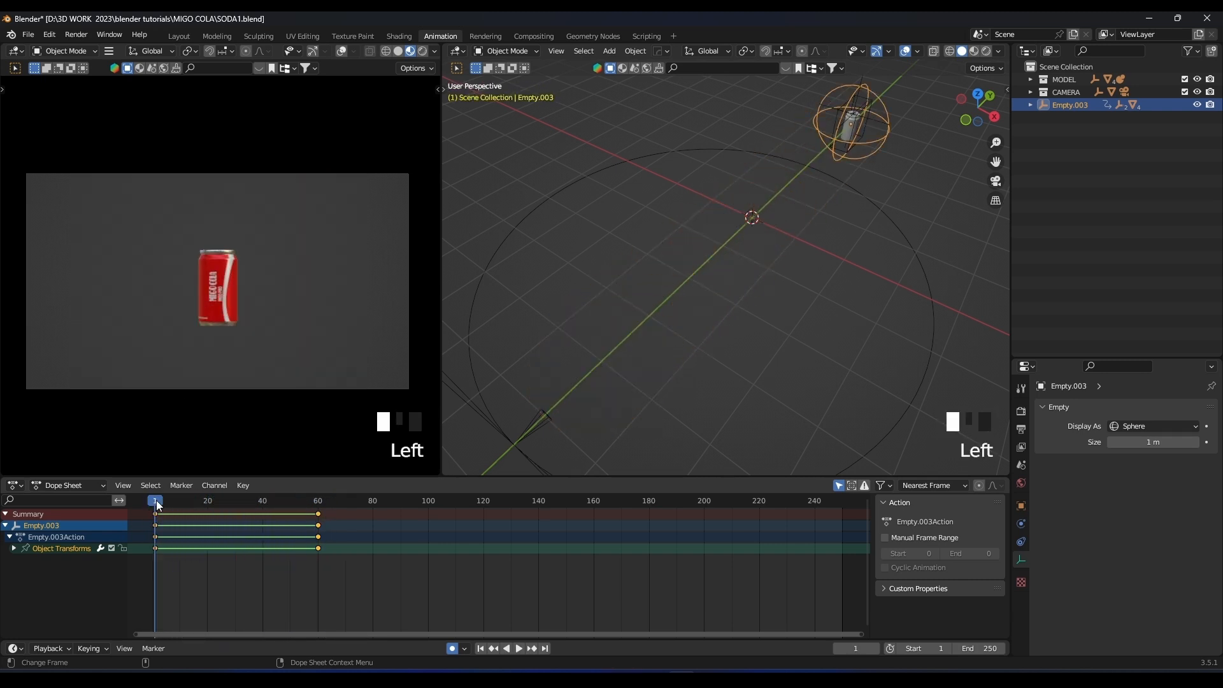
Select the cube empty around the can and record its rotation keyframe at frame 60.
click(159, 518)
scroll(648, 338, up, 4)
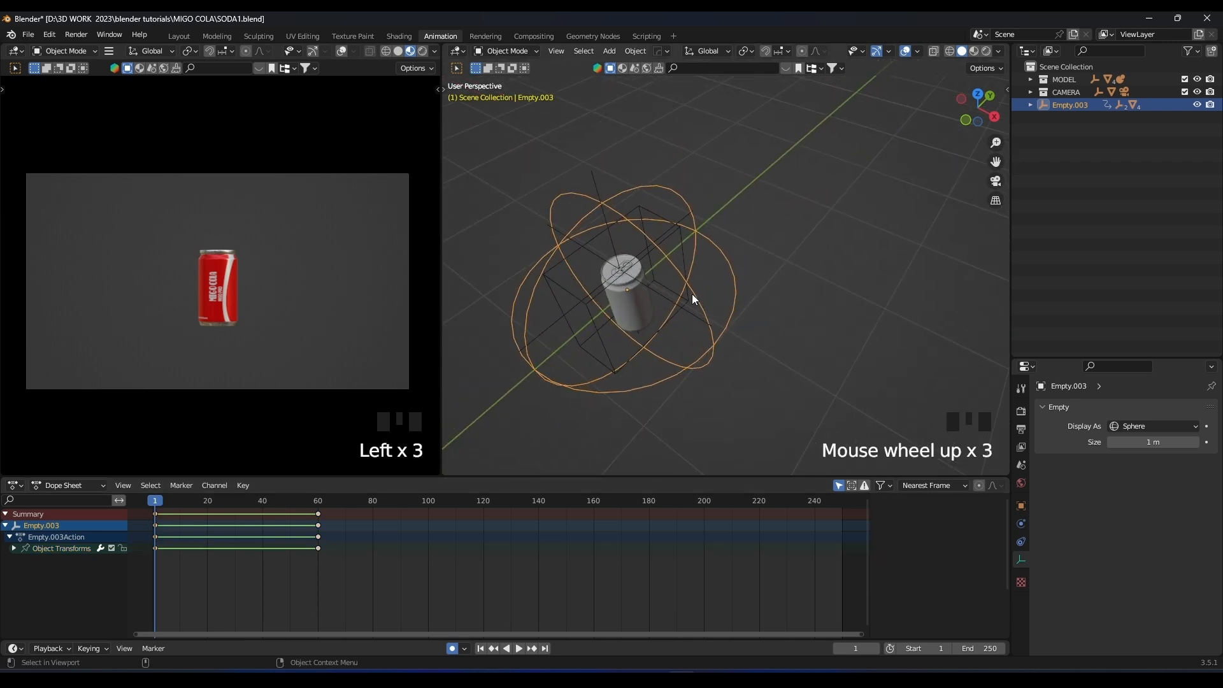
click(640, 257)
shift+scroll(713, 289, left, 1)
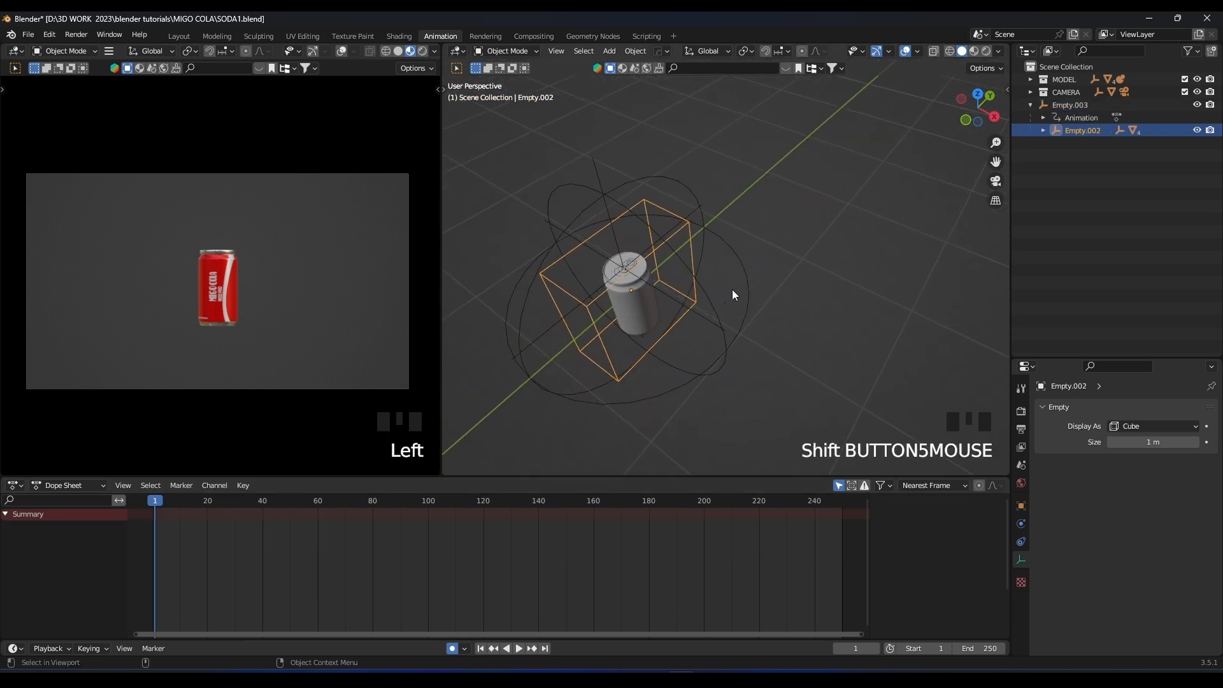
click(318, 503)
click(319, 503)
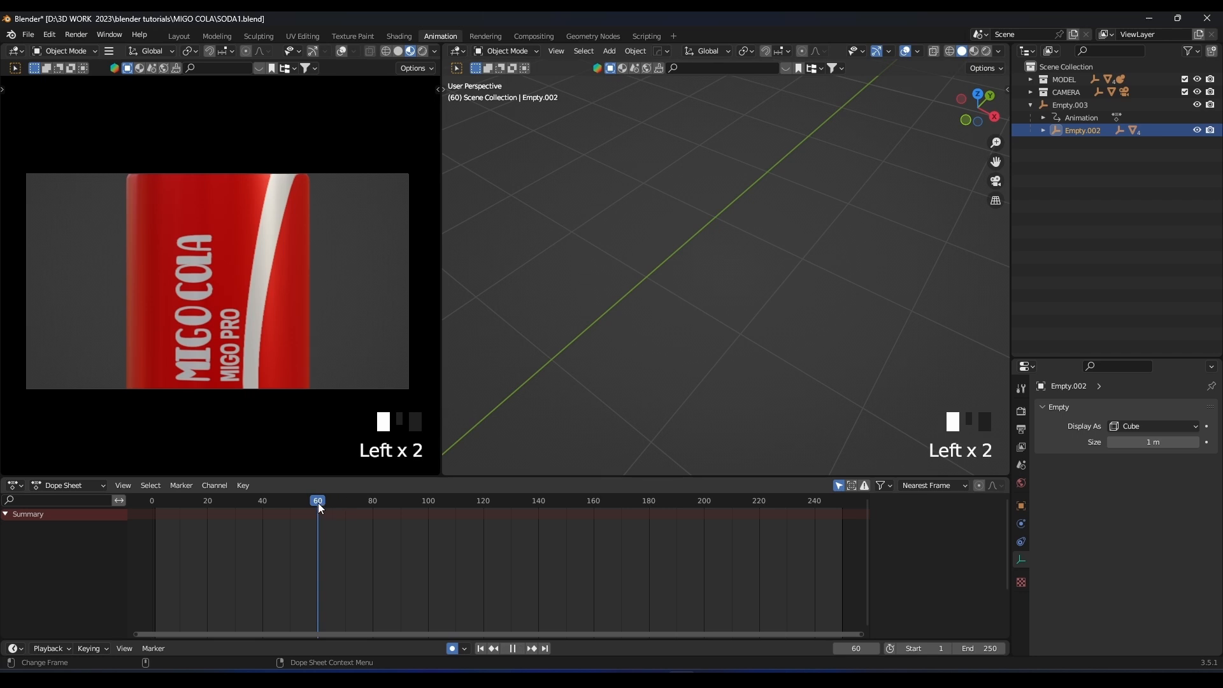
key(r)
click(760, 304)
Rotate the cube empty around the Z axis at frame 0 to key a spin, and play it back.
key(space)
click(151, 500)
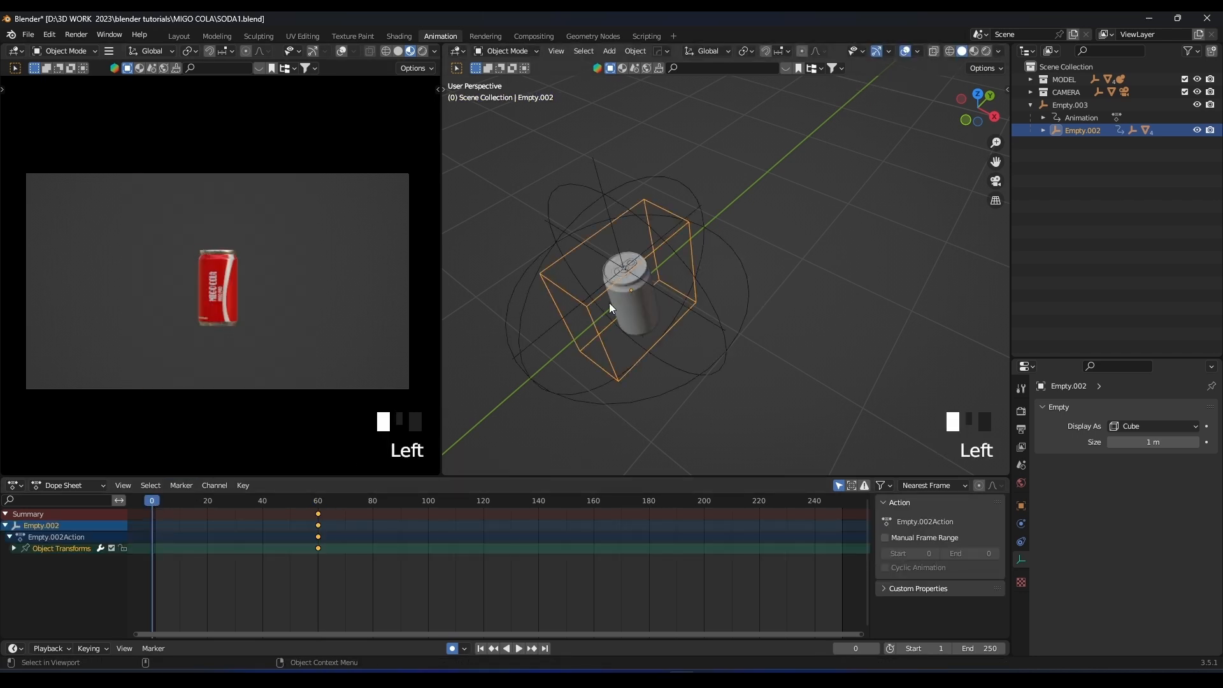
key(r)
key(z)
click(648, 299)
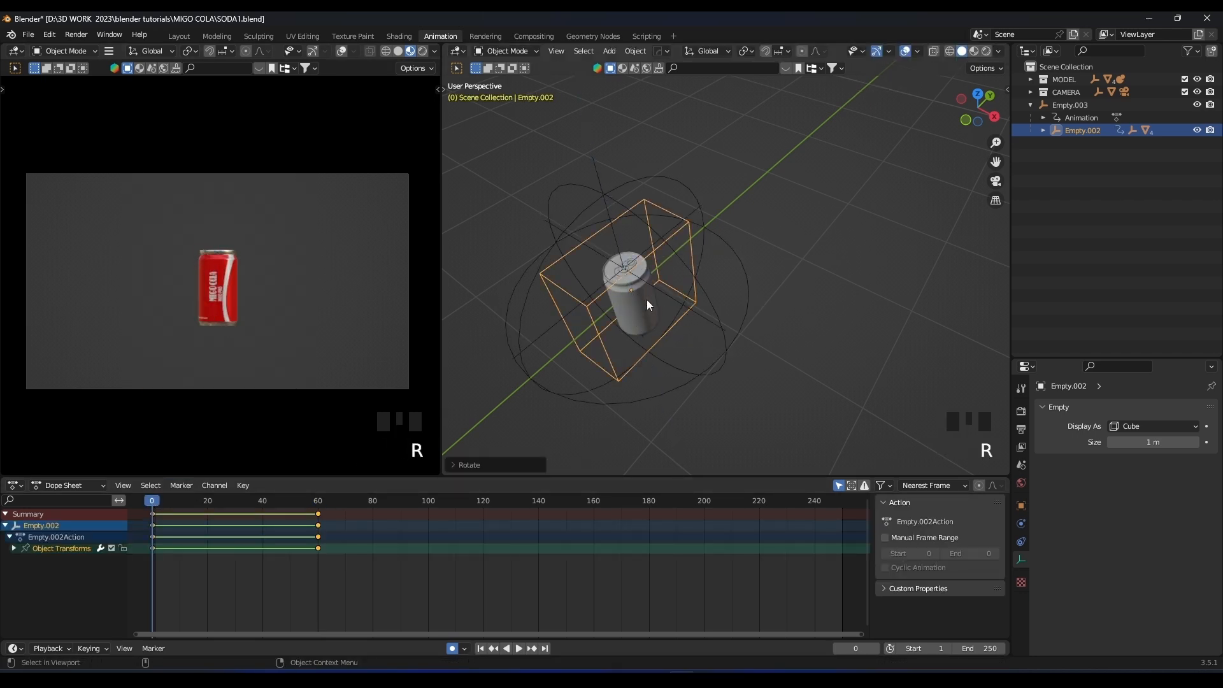
key(space)
key(space)
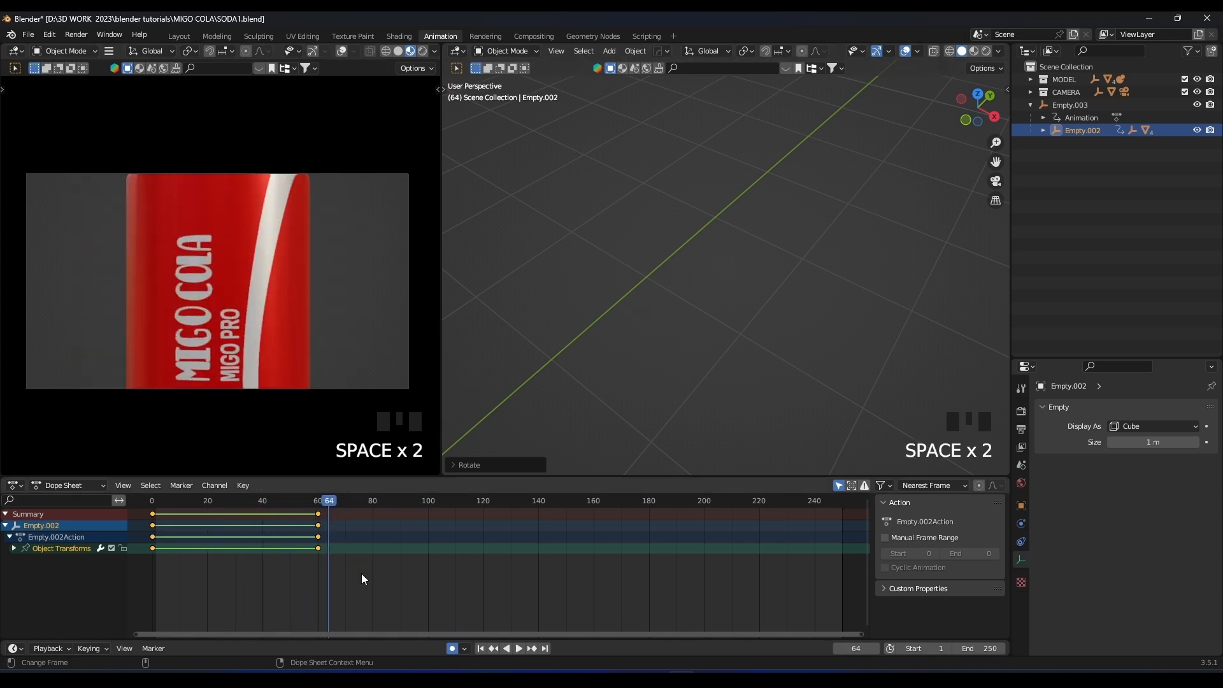
Set the cube empty's rotation keyframes to Back interpolation.
click(153, 513)
right_click(155, 513)
mouse_move(170, 513)
click(386, 536)
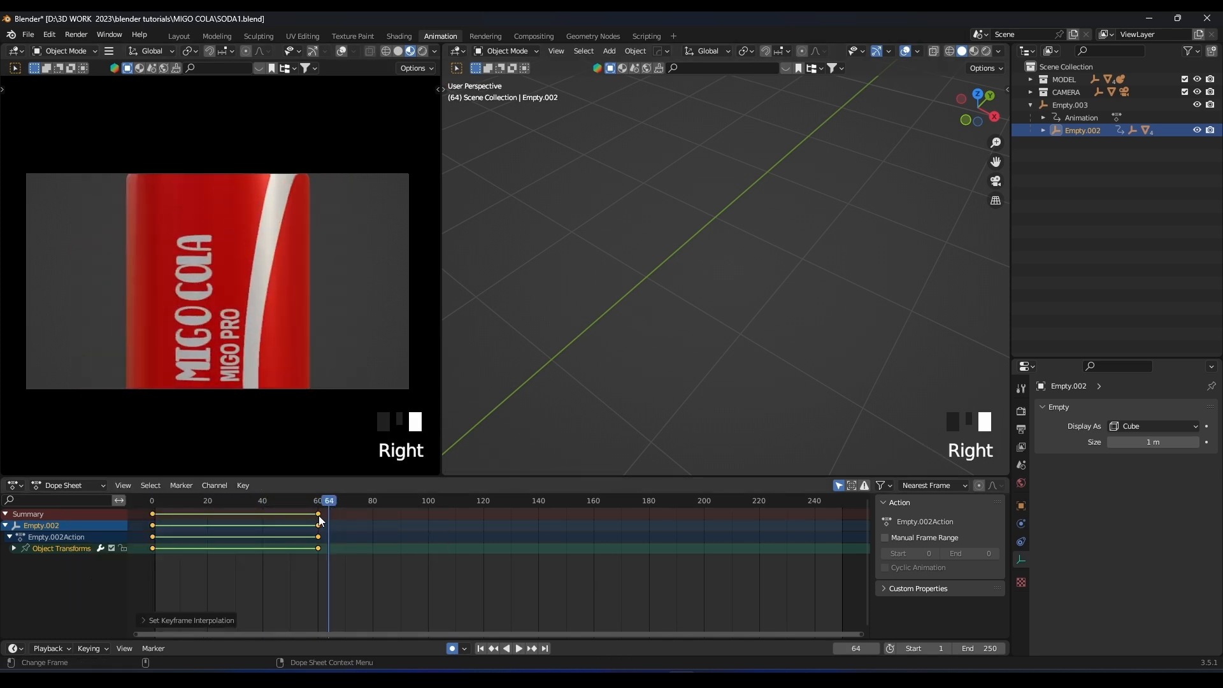
Shift the cube empty's end keyframe to frame 50 and play the animation from the start.
click(318, 515)
key(g)
click(290, 516)
click(163, 507)
key(space)
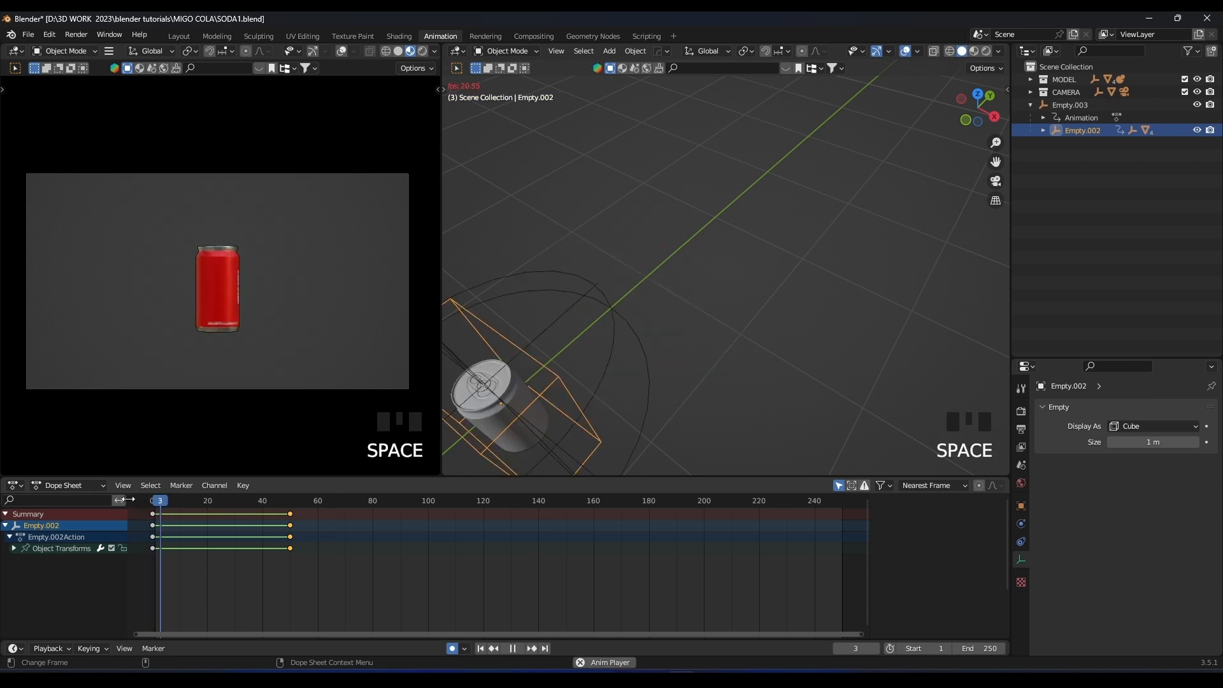
key(space)
Move the cube empty's end keyframe back to frame 60 and replay the animation.
key(g)
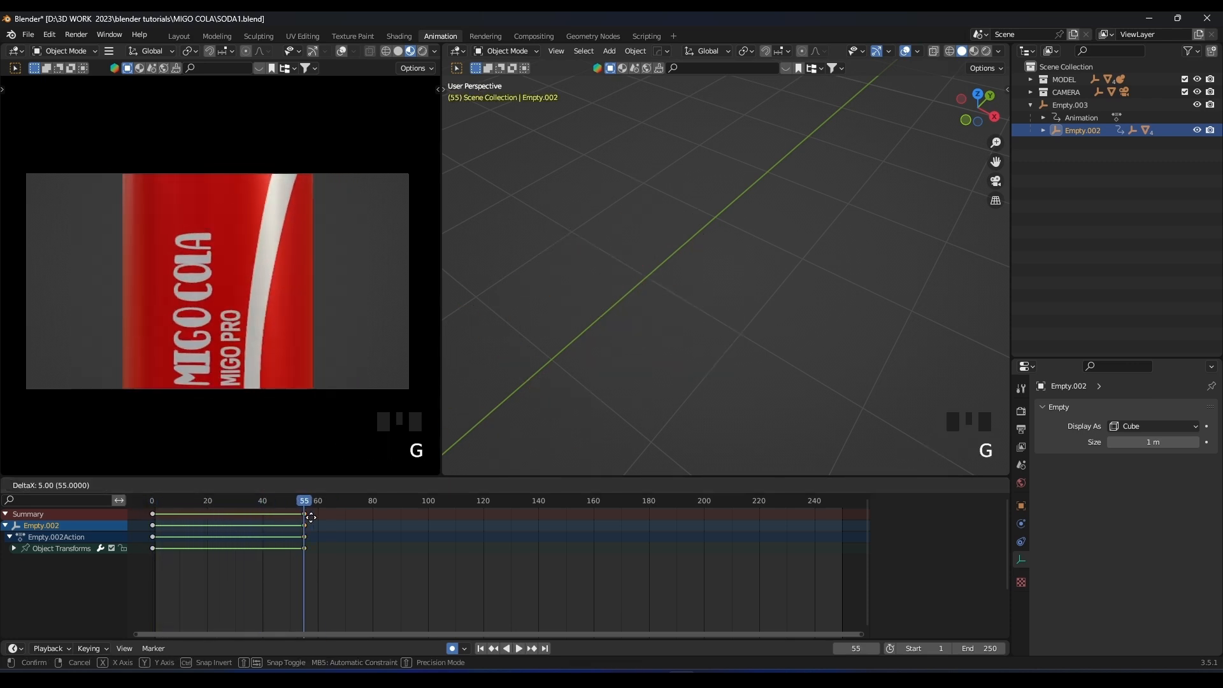
click(320, 517)
click(138, 499)
key(space)
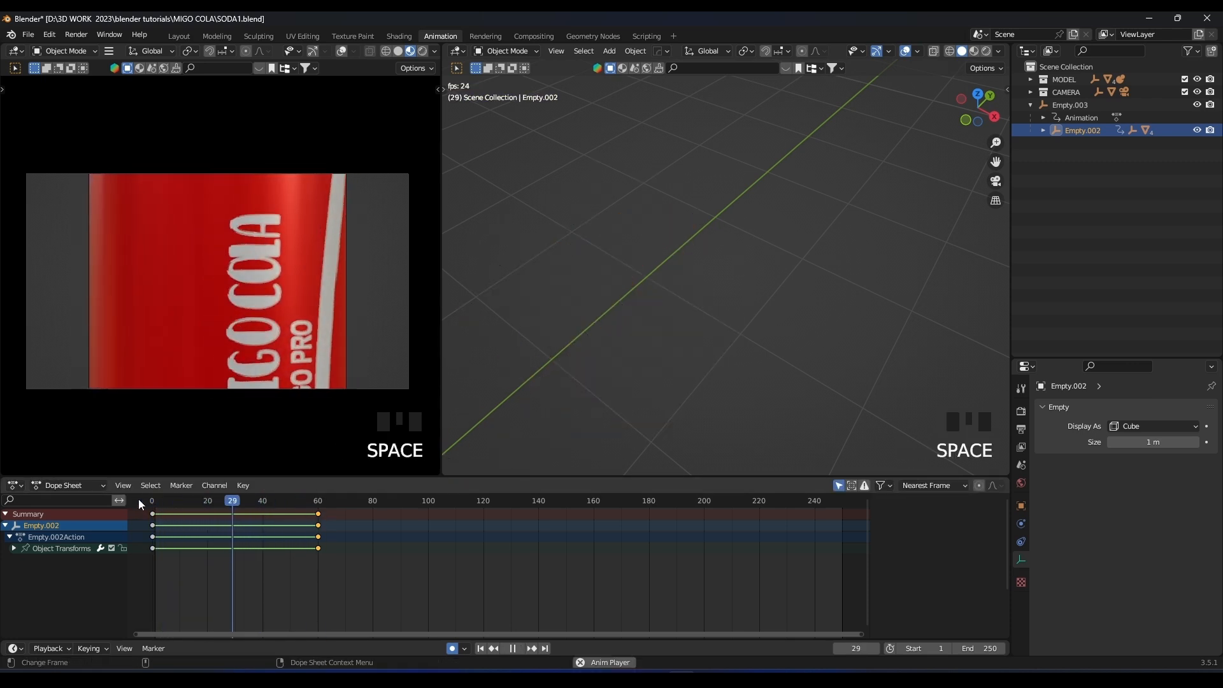
click(139, 499)
key(space)
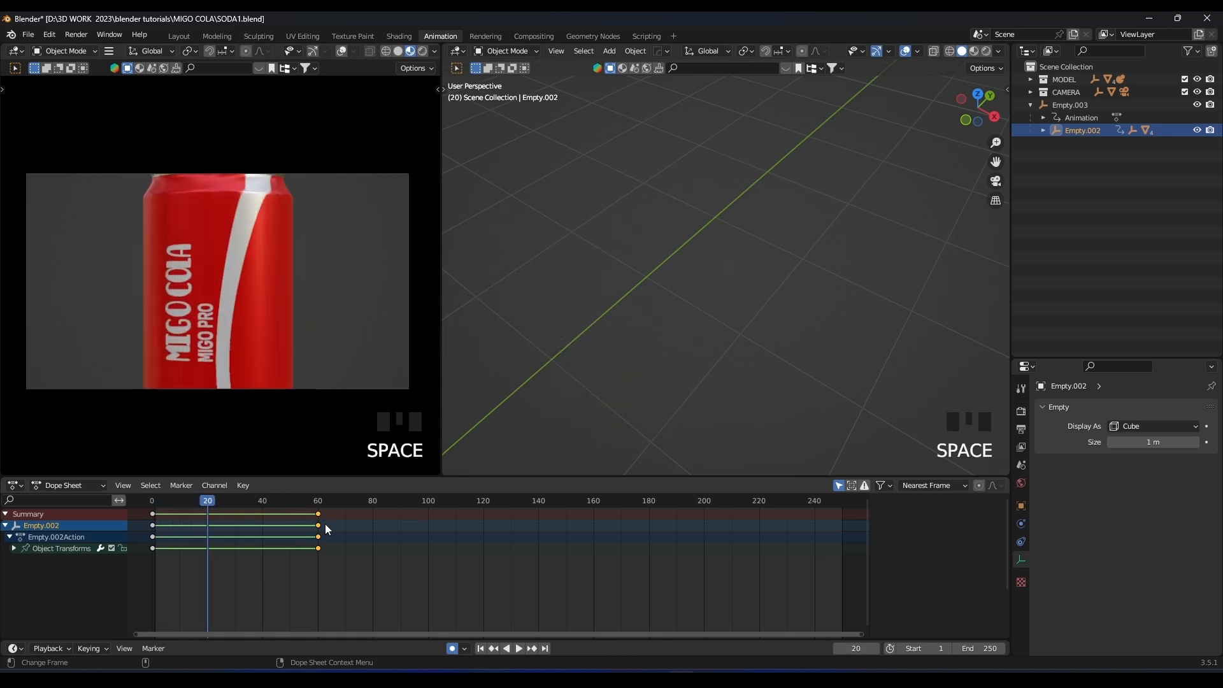
Try earlier timings for the cube empty's end keyframe, finishing at about frame 49, with a playback after each change.
key(g)
click(260, 522)
key(space)
key(space)
key(g)
click(277, 522)
click(210, 499)
key(space)
key(g)
click(281, 517)
key(space)
click(177, 517)
click(152, 503)
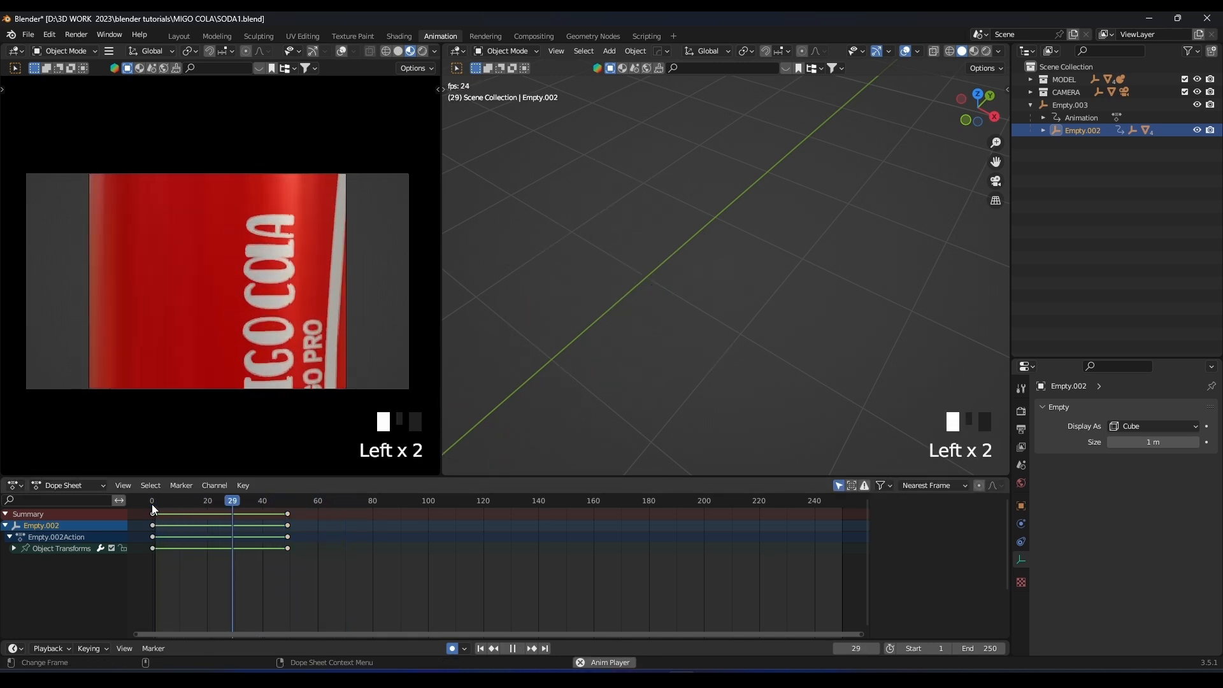
key(space)
Shift the cube empty's end keyframe to about frame 51 and replay the spin from the start.
click(283, 527)
key(g)
click(292, 526)
key(space)
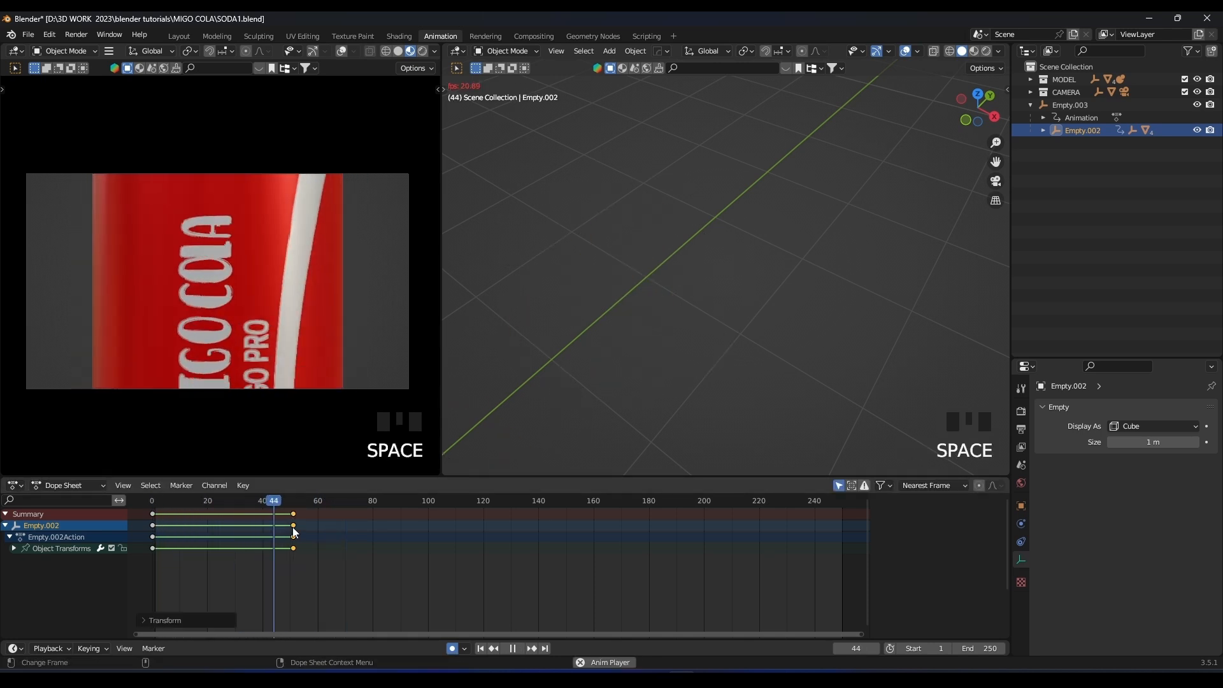
click(152, 502)
click(144, 500)
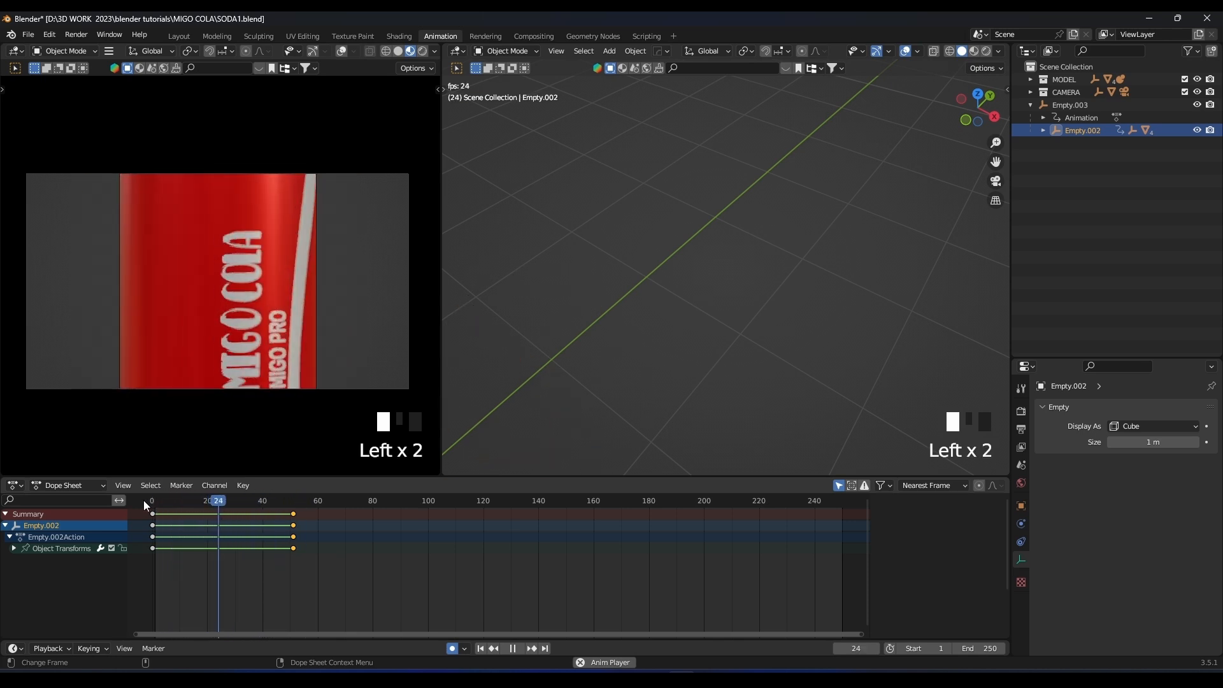
click(143, 500)
key(space)
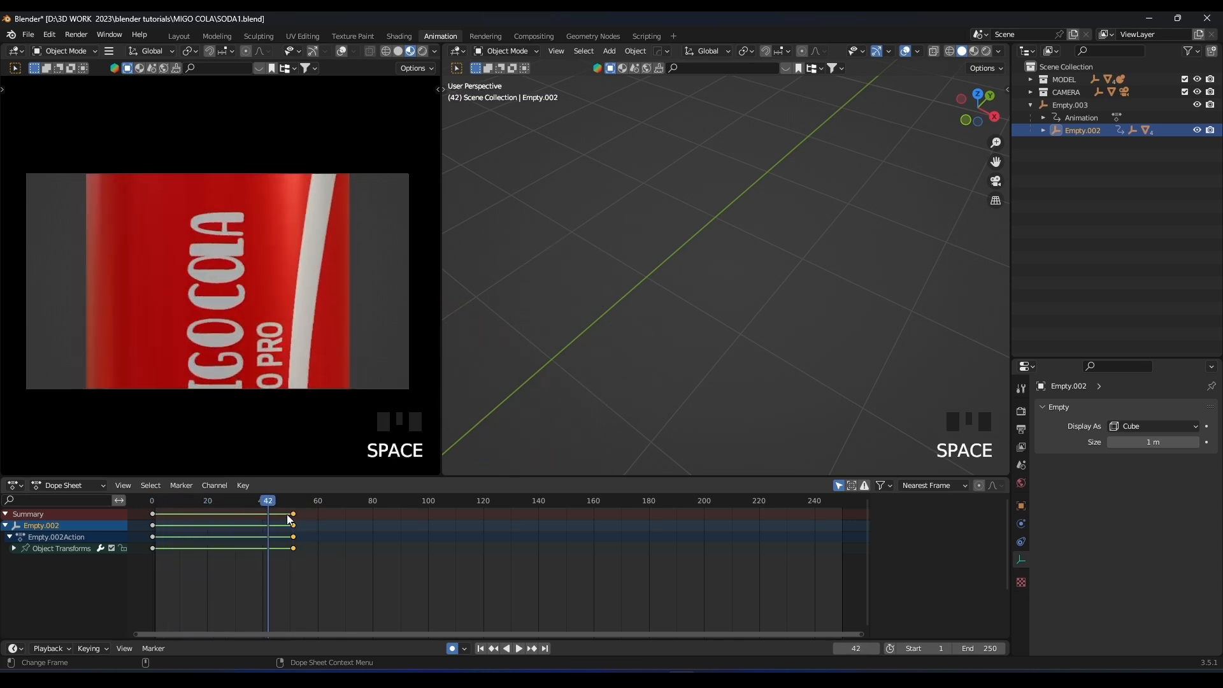
Shift the cube empty's end keyframe to about frame 45 and preview the spin from the start.
key(g)
click(274, 518)
key(space)
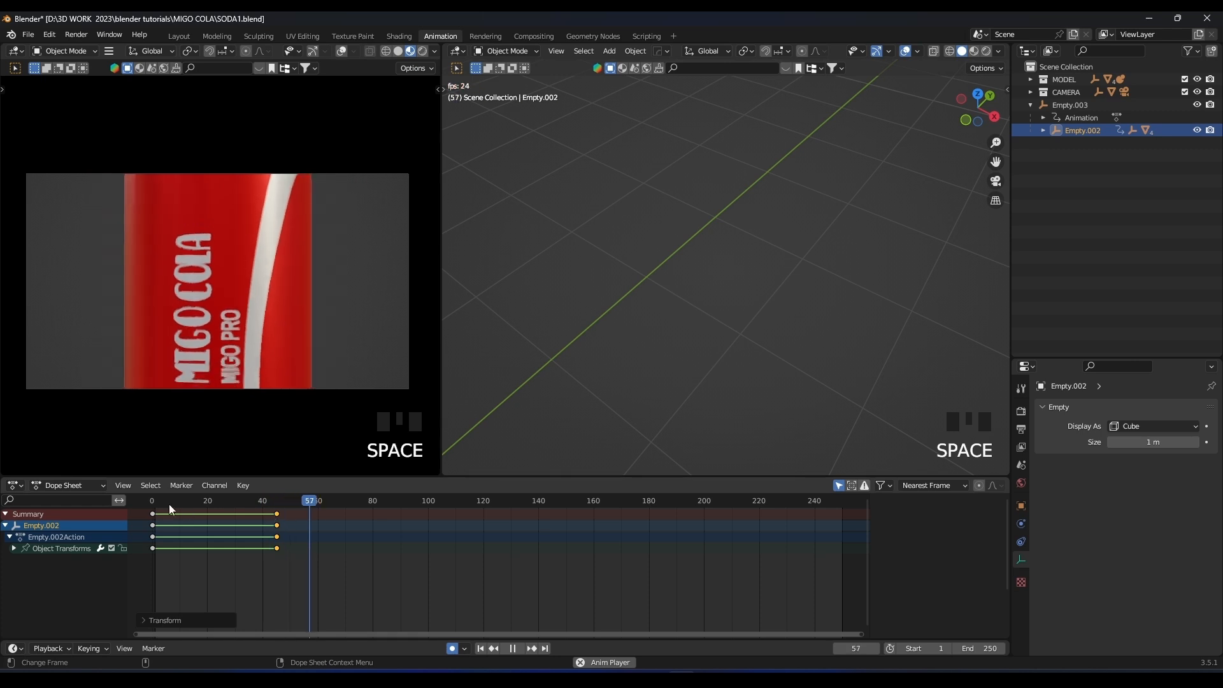
click(144, 501)
click(144, 501)
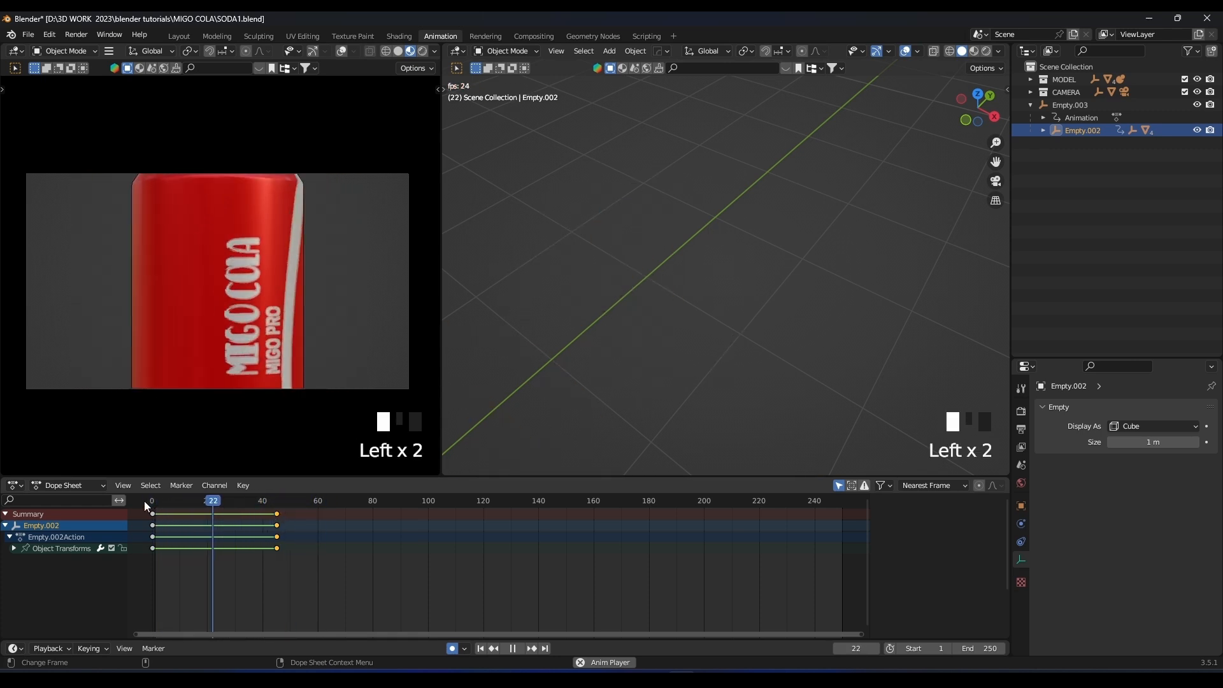
click(148, 500)
key(space)
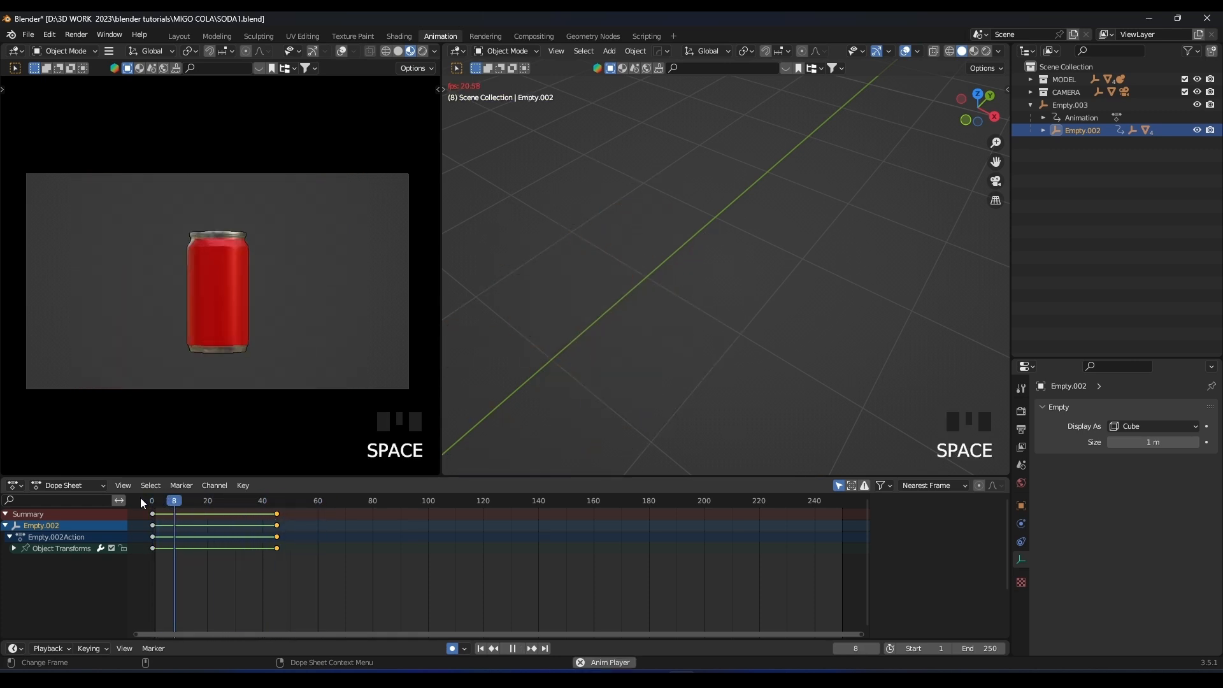
key(space)
Select the camera's circle, shift it slightly and record its location keyframe at frame 0.
scroll(730, 309, down, 9)
scroll(799, 205, down, 6)
click(763, 325)
click(143, 502)
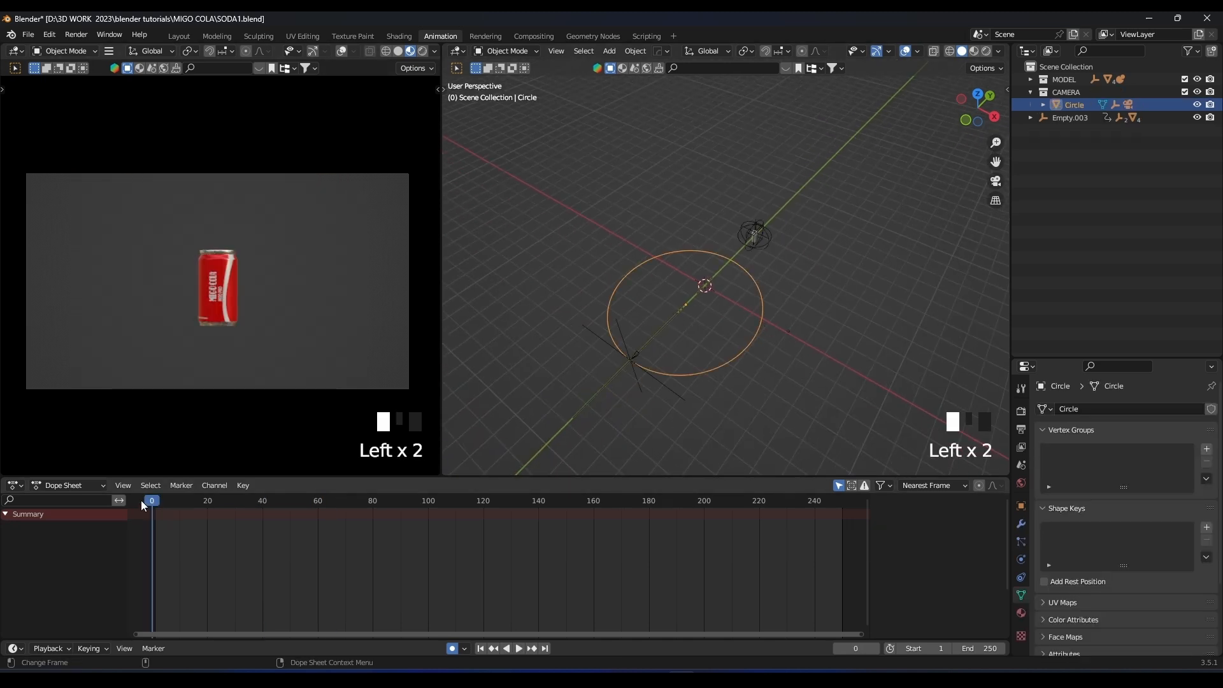
key(g)
click(721, 360)
key(space)
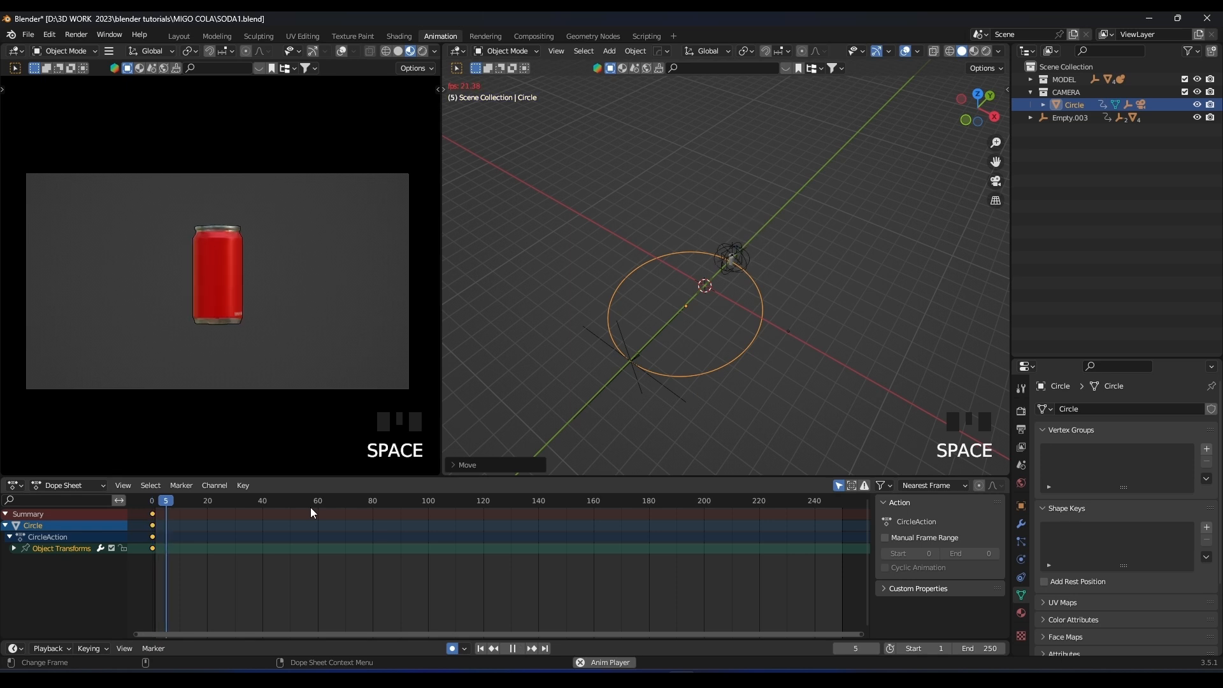
key(space)
Record a holding location keyframe for the camera's circle at frame 60.
click(319, 501)
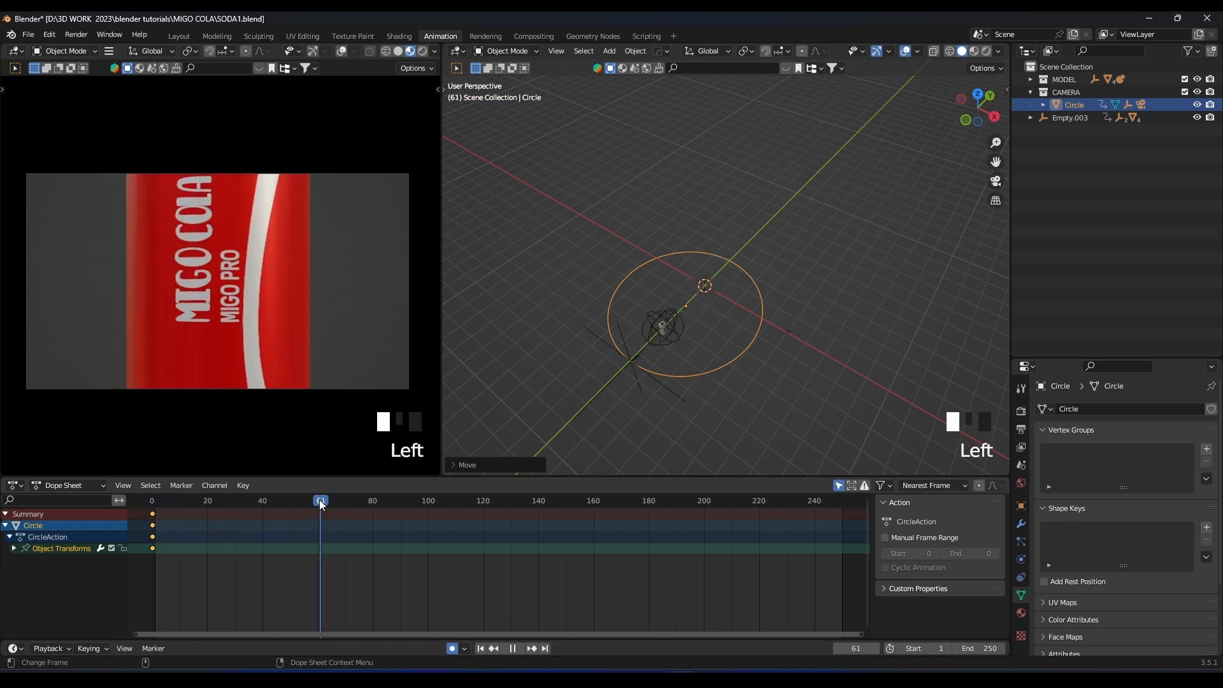
key(g)
click(663, 406)
scroll(757, 366, up, 5)
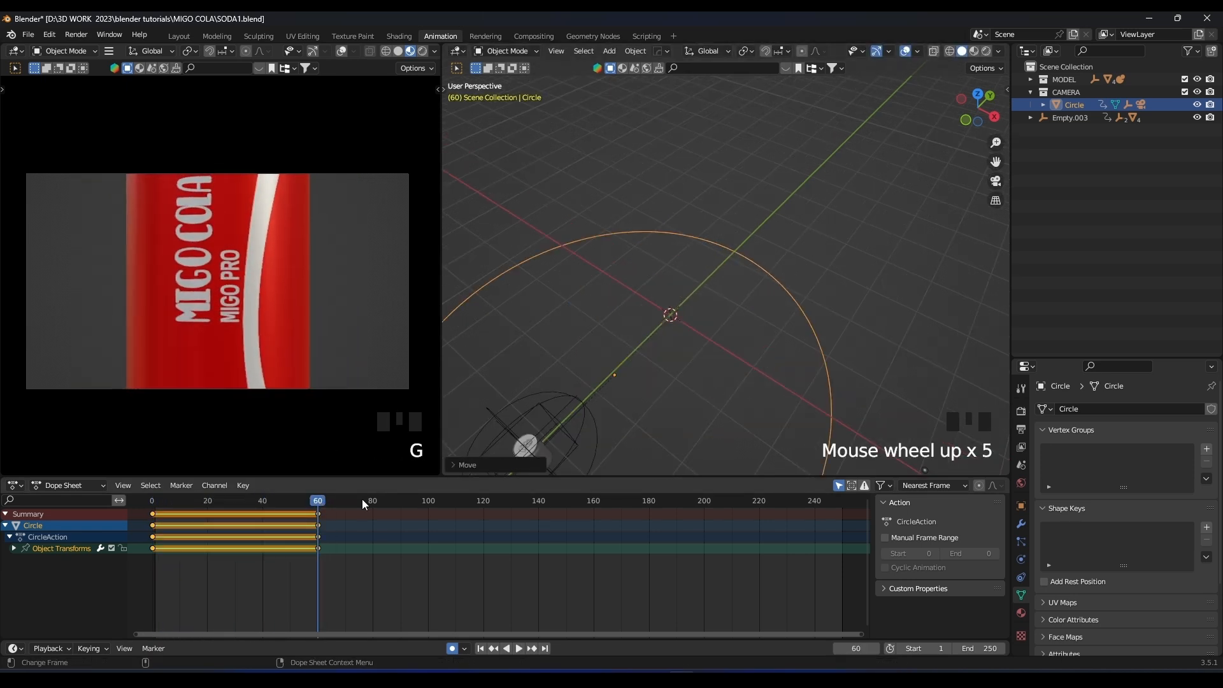
At frame 79, rotate the camera's circle about -13.6° around the global X axis to look down on the can.
click(370, 502)
key(r)
key(x)
right_click(847, 355)
scroll(847, 355, down, 3)
key(r)
key(x)
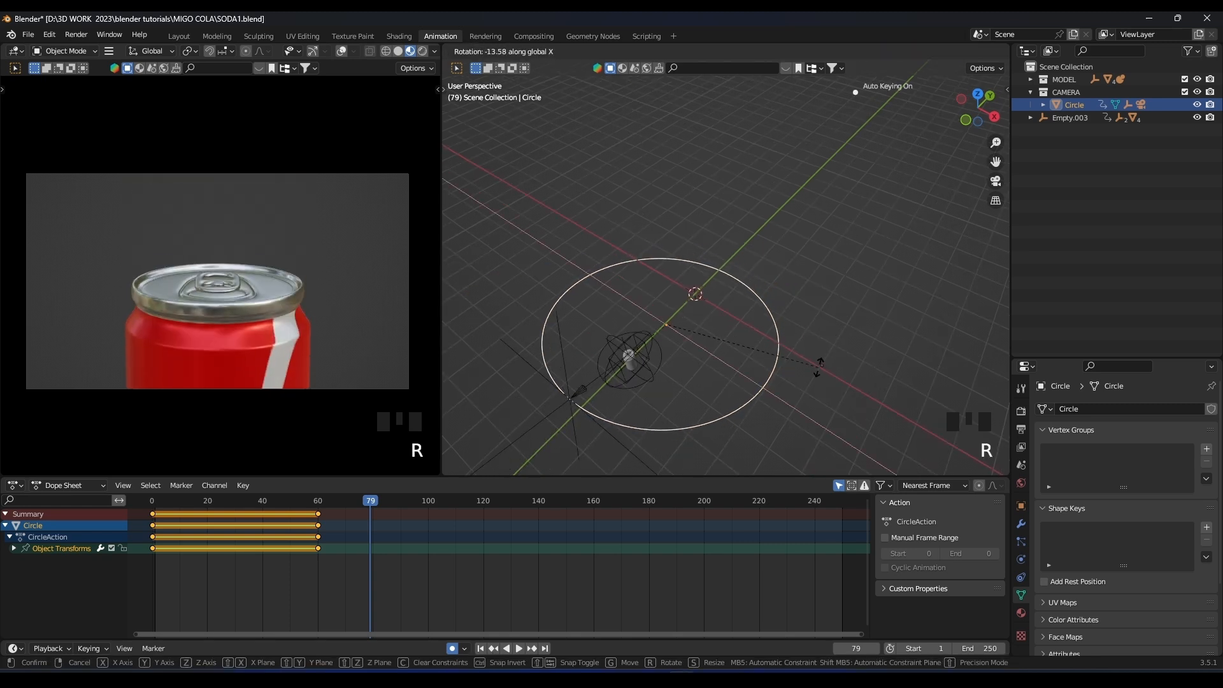
click(817, 368)
Select the plain-axes empty that carries the camera and record its location keyframe at frame 79.
shift+middle_drag(816, 368, 835, 328)
scroll(608, 318, up, 3)
shift+middle_drag(605, 319, 694, 295)
scroll(712, 297, up, 1)
click(563, 399)
key(g)
click(563, 399)
At frame 88, move the camera's plain-axes empty along the Y axis toward the can.
click(368, 510)
key(g)
key(y)
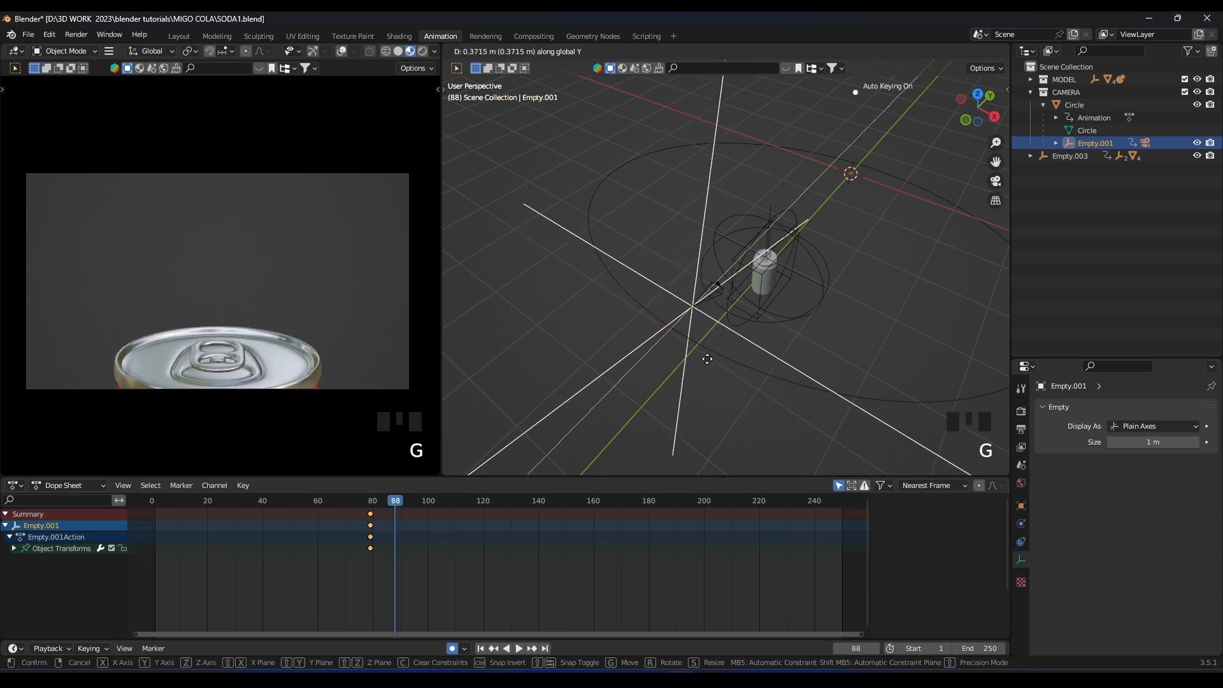
click(733, 353)
Tilt the camera's plain-axes empty around the X axis at frame 88 and return to frame 0.
shift+middle_drag(768, 354, 767, 296)
key(r)
key(x)
click(743, 349)
click(152, 498)
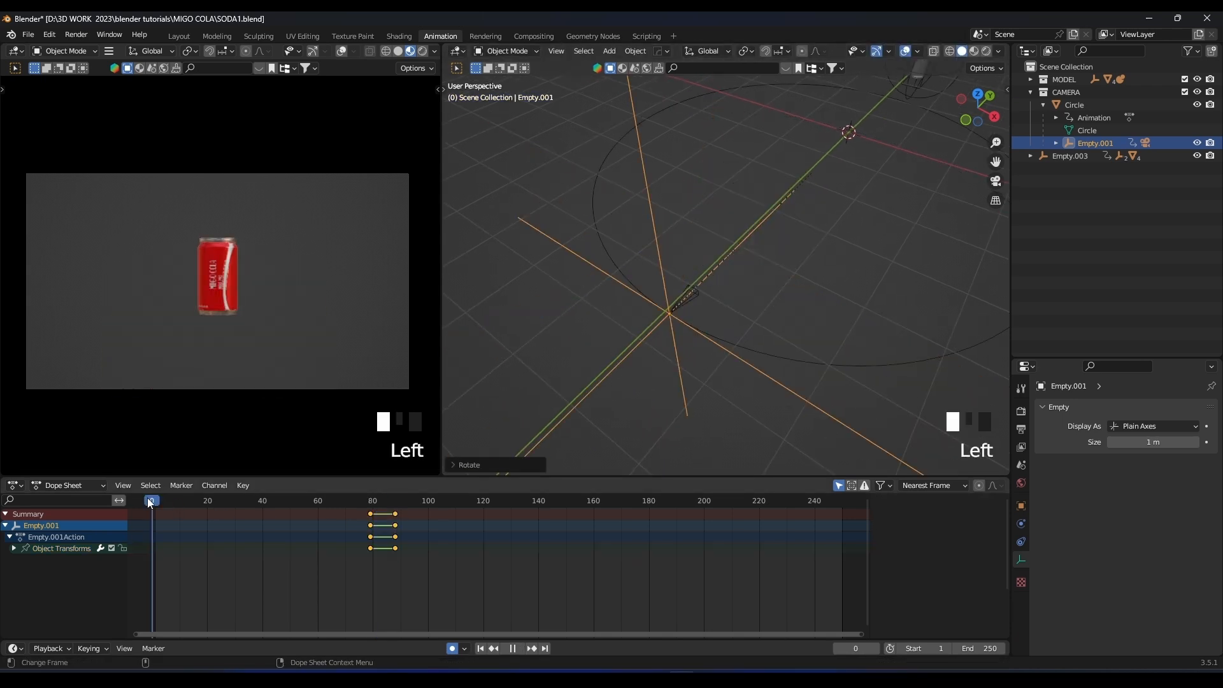
Shift both keyframes of the camera's plain-axes empty earlier to about frames 71 and 80, and check the timing in playback.
key(space)
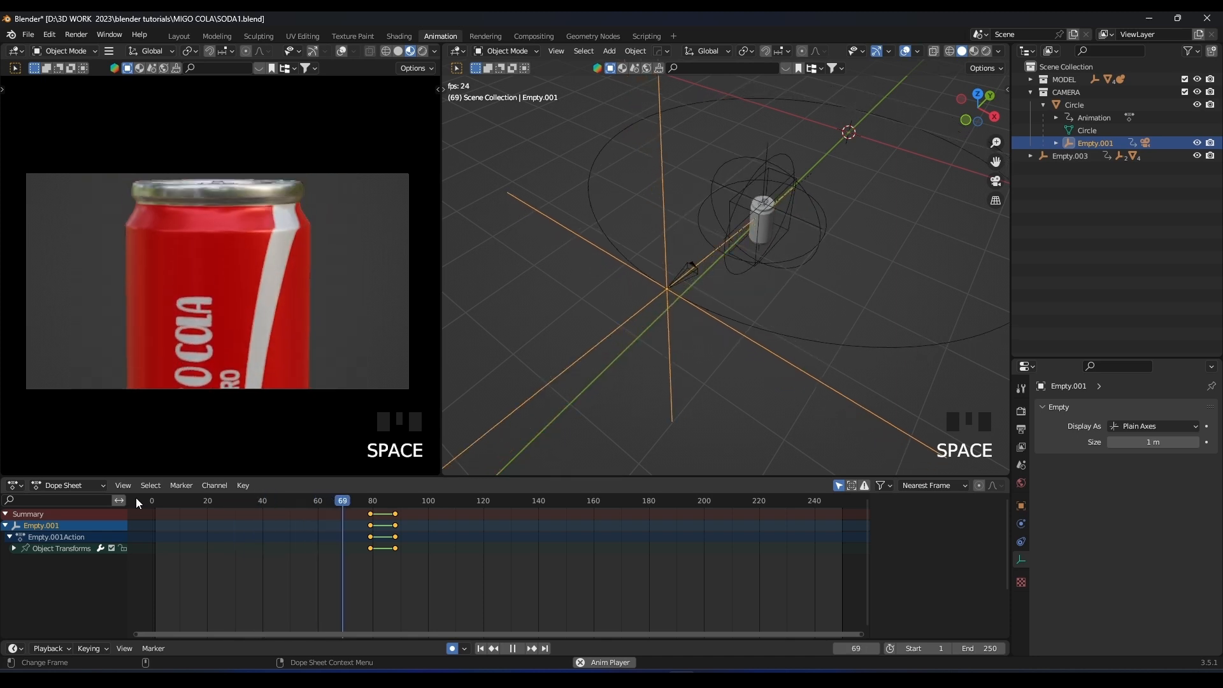
key(space)
key(g)
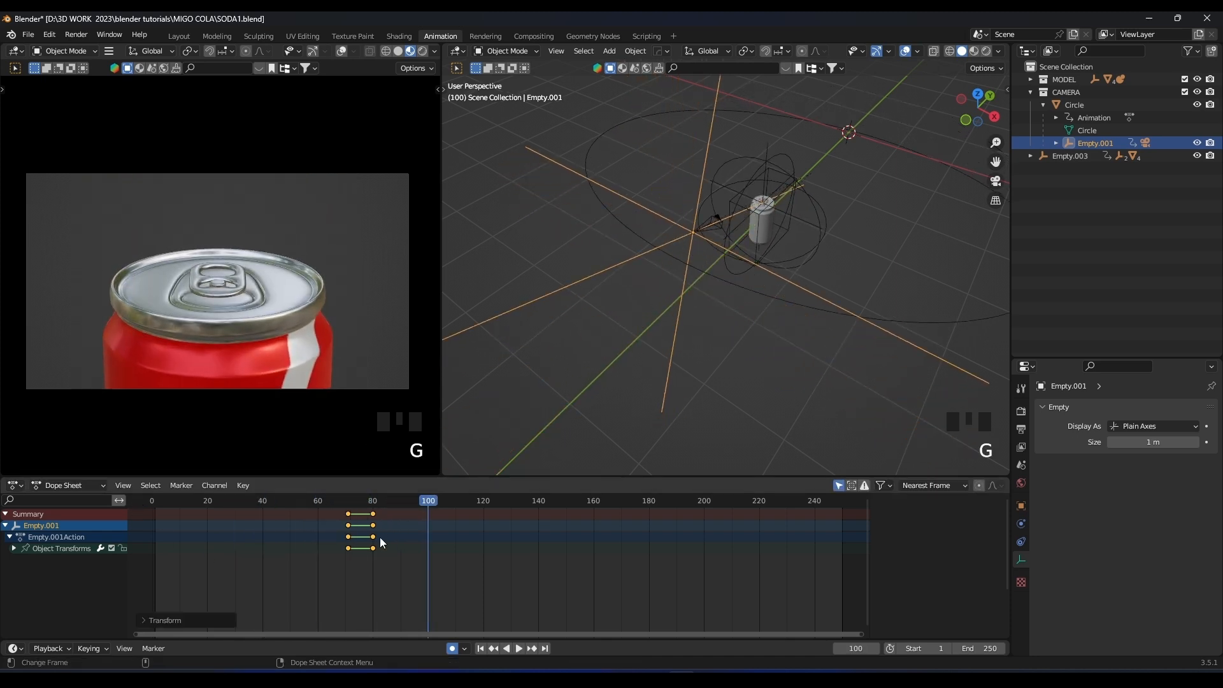
click(380, 538)
click(280, 502)
key(space)
key(space)
Move the last keyframe of the camera's circle to about frame 69 and play back the camera move.
click(759, 322)
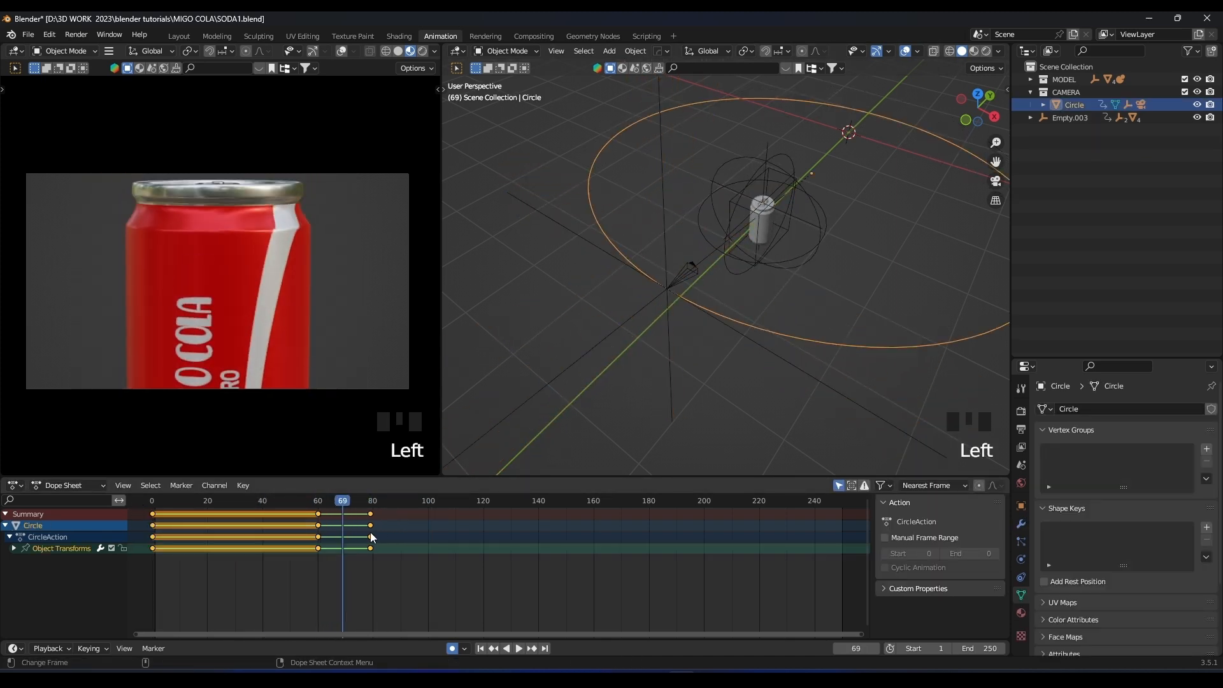
key(g)
click(344, 529)
click(310, 506)
key(space)
click(302, 503)
key(space)
Shift the keyframes of the camera's plain-axes empty to about frames 65 and 74 and replay the transition.
click(716, 257)
key(g)
click(373, 541)
click(311, 506)
key(space)
click(301, 503)
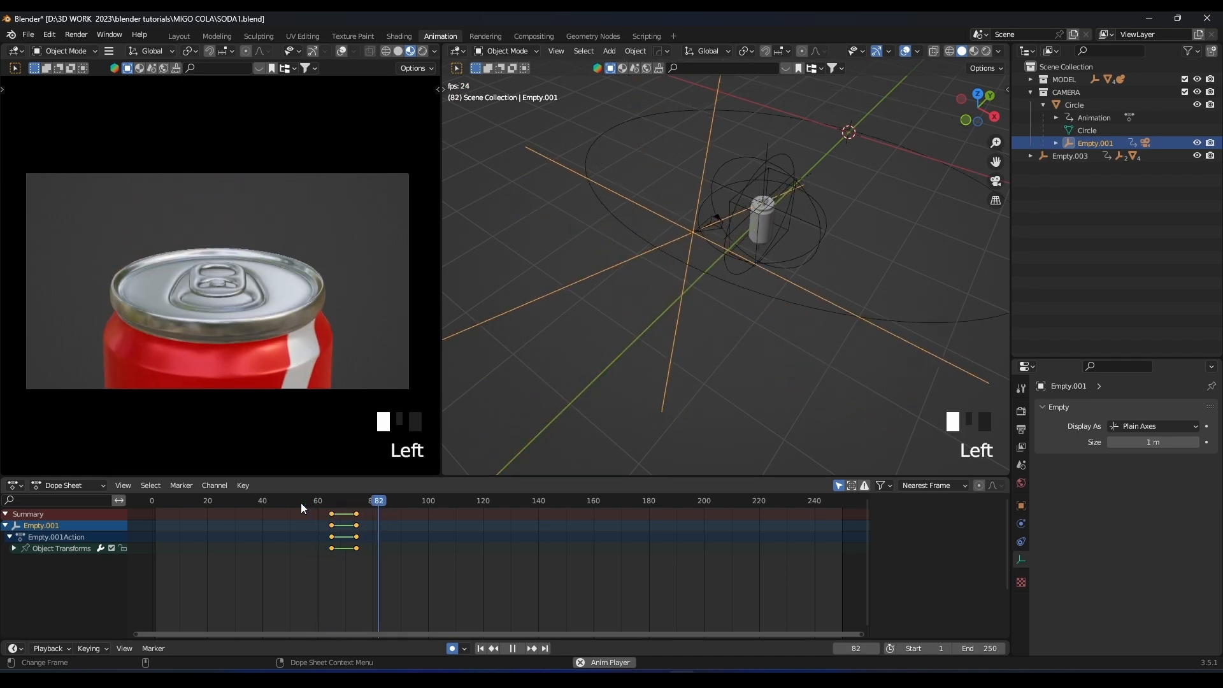
key(space)
key(space)
Select the plain-axes empty at the can's pull tab and record its X-axis rotation keyframe at frame 85.
scroll(877, 290, up, 3)
shift+middle_drag(877, 289, 600, 353)
scroll(697, 352, up, 2)
click(699, 338)
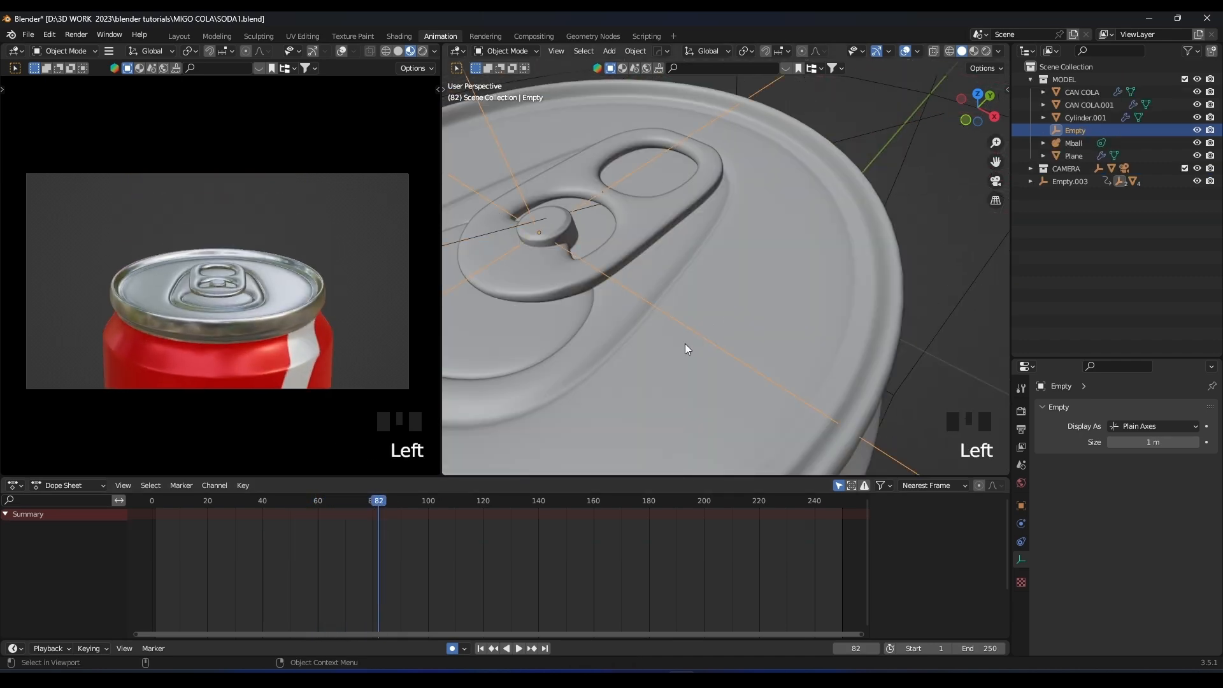
drag(374, 503, 400, 503)
scroll(742, 327, down, 10)
key(r)
key(x)
click(741, 327)
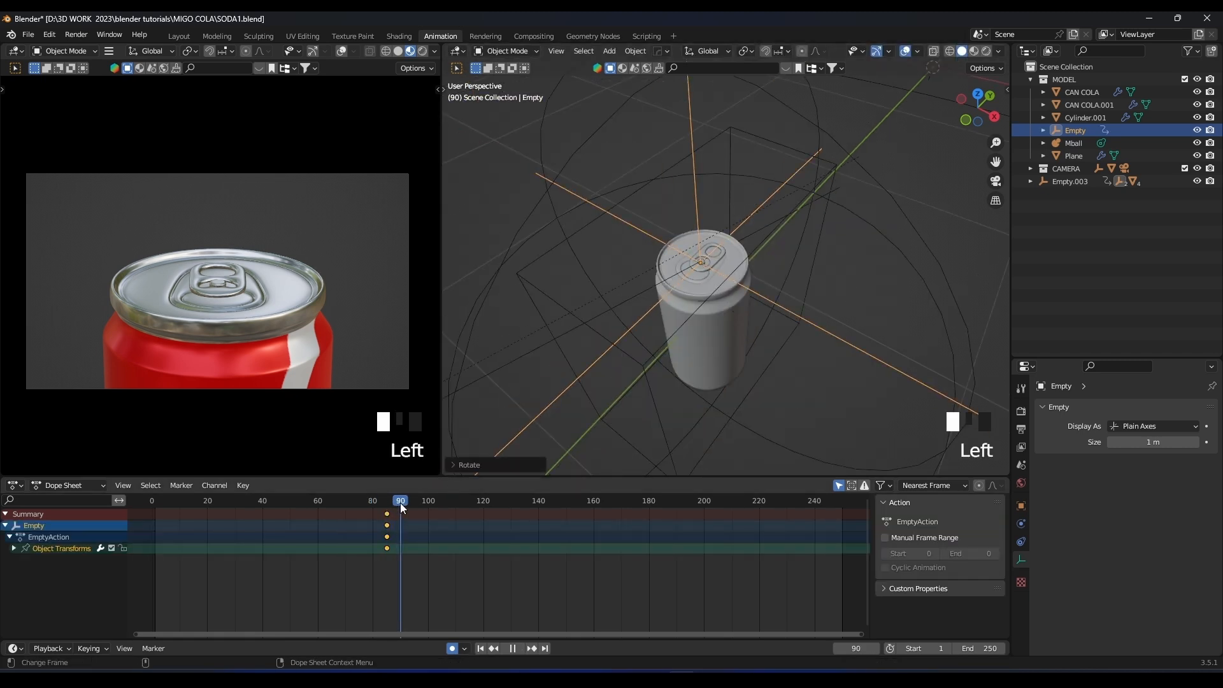
key(r)
key(x)
right_click(801, 320)
Parent the pull tab and the lid's opening piece to the plain-axes empty at the tab using Object (Keep Transform).
scroll(802, 320, up, 8)
scroll(801, 320, down, 8)
shift+middle_drag(793, 356, 756, 396)
scroll(637, 349, up, 4)
click(574, 348)
shift+middle_drag(574, 348, 603, 343)
scroll(609, 353, up, 2)
scroll(683, 331, down, 2)
scroll(794, 330, up, 2)
shift+click(706, 384)
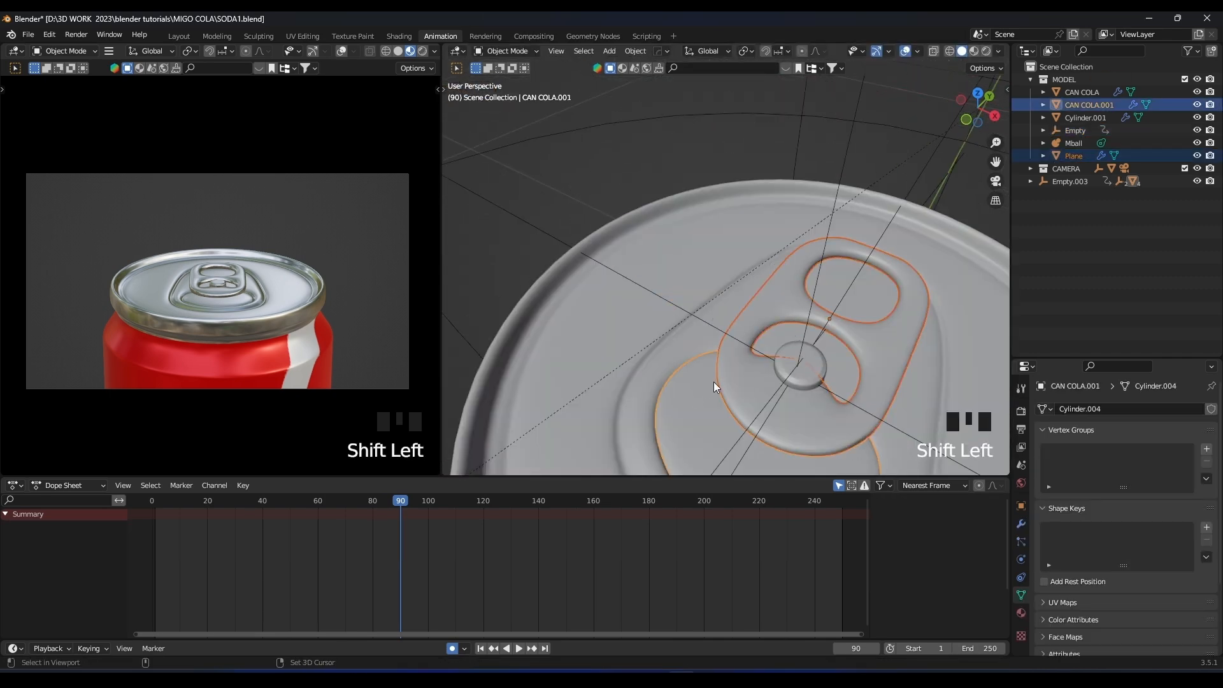
scroll(725, 353, down, 5)
shift+click(873, 337)
key(ctrl+p)
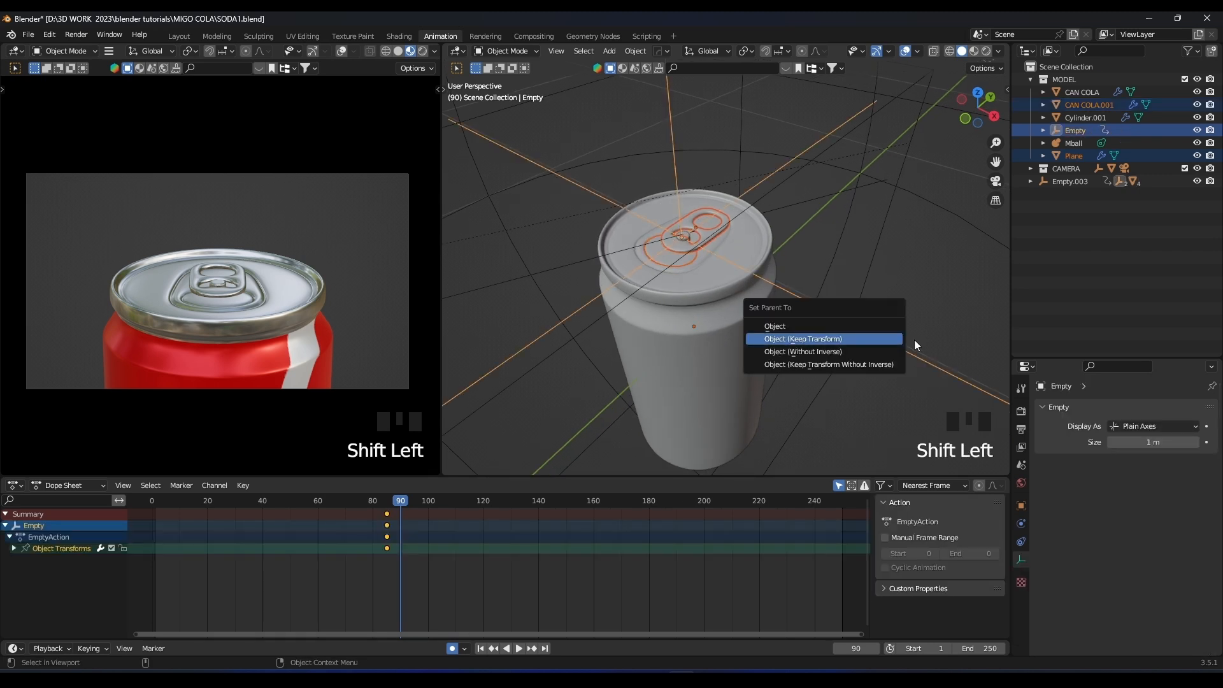
click(904, 338)
click(898, 339)
At frame 90, rotate the tab's empty around the global X axis to lift the tab, and move that keyframe to about frame 92.
key(r)
key(x)
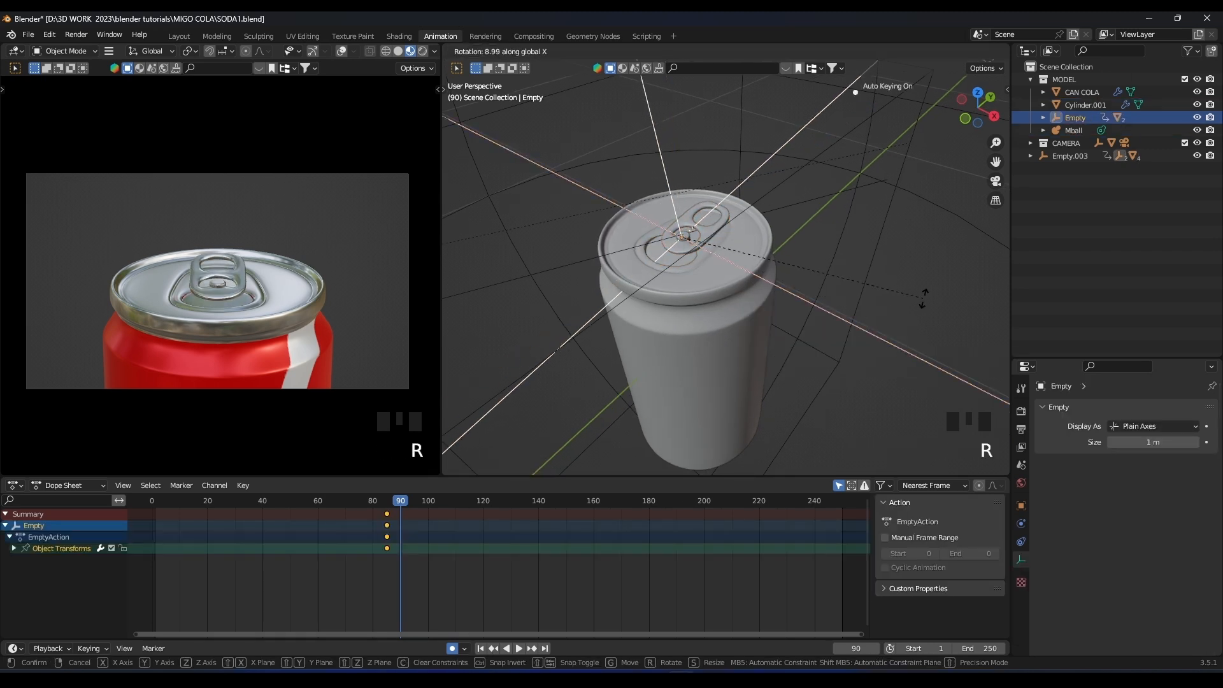
click(913, 218)
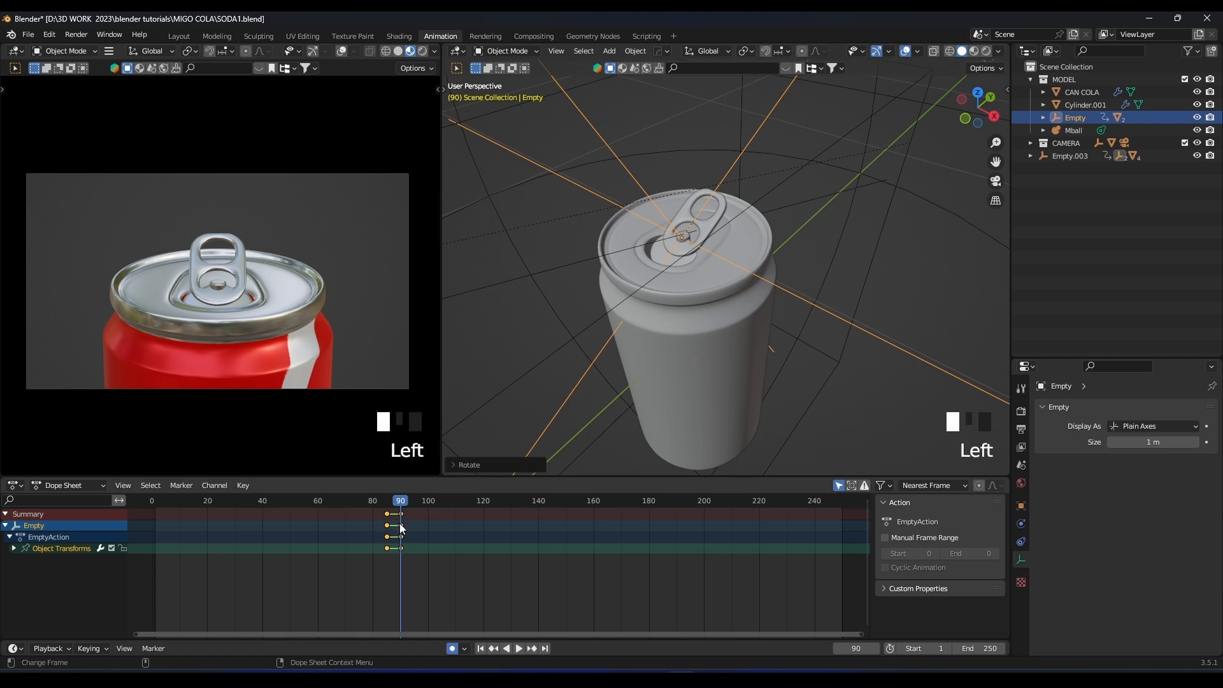
click(400, 525)
key(g)
click(407, 527)
Look through the interpolation modes for the tab empty's keyframes and play back the can opening.
drag(451, 567, 381, 514)
right_click(381, 514)
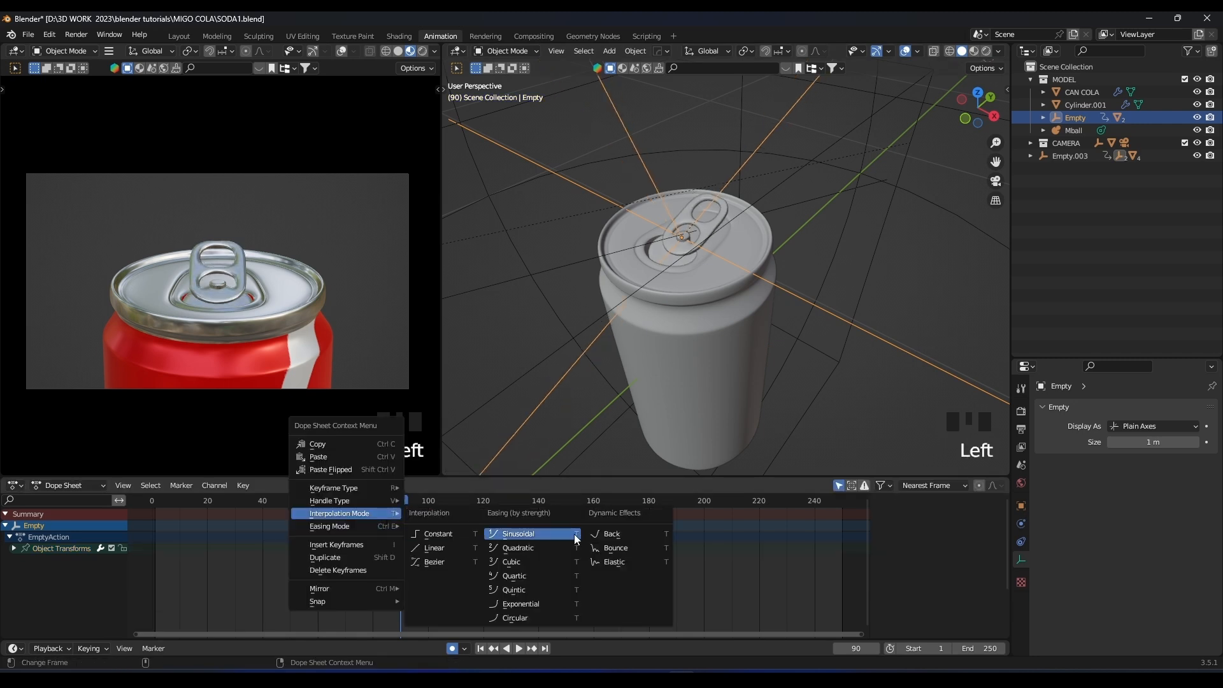
right_click(571, 534)
key(space)
click(358, 499)
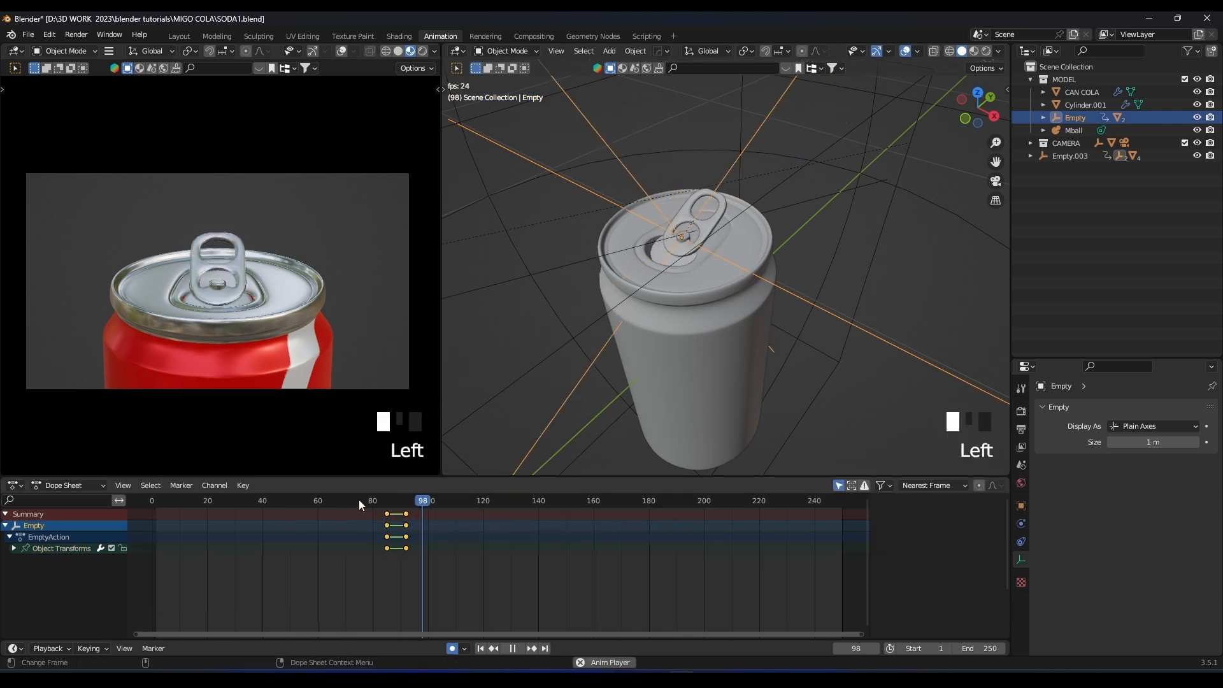
click(358, 499)
click(358, 499)
key(space)
scroll(698, 281, down, 5)
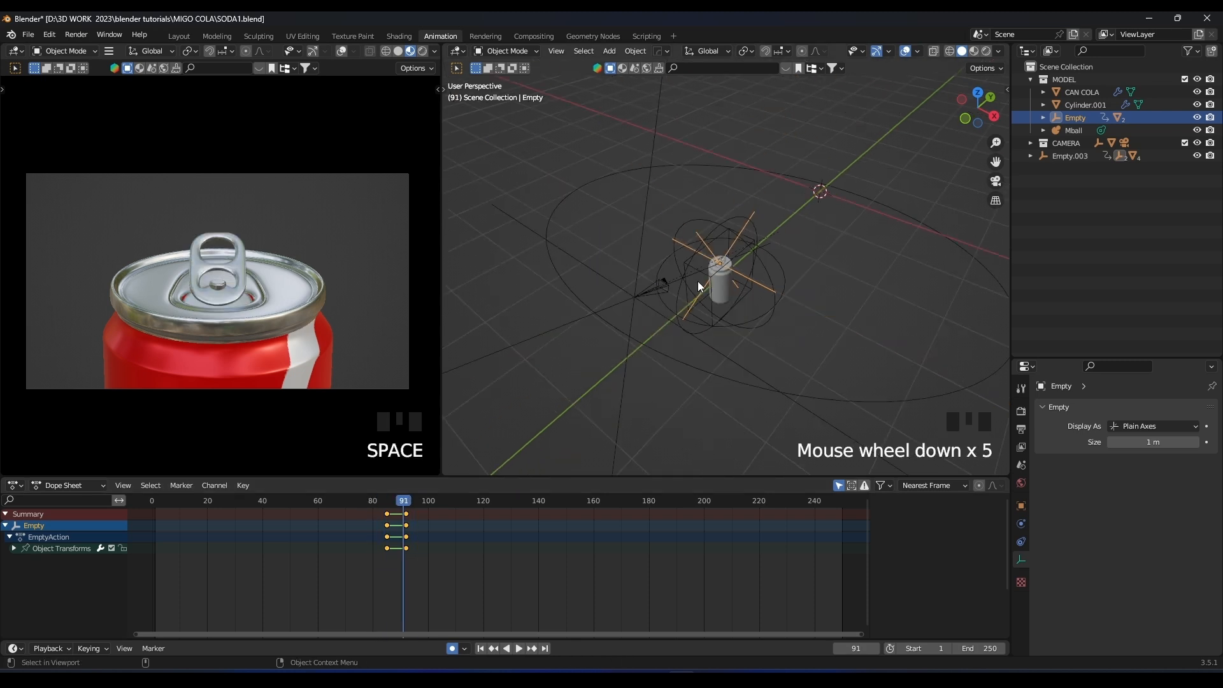
click(735, 359)
middle_drag(737, 357, 747, 380)
scroll(748, 380, down, 2)
click(820, 370)
key(r)
key(z)
right_click(790, 312)
Add a Track To constraint to the camera.
shift+middle_drag(788, 317, 781, 284)
scroll(705, 293, up, 2)
middle_drag(706, 293, 716, 345)
scroll(637, 261, down, 2)
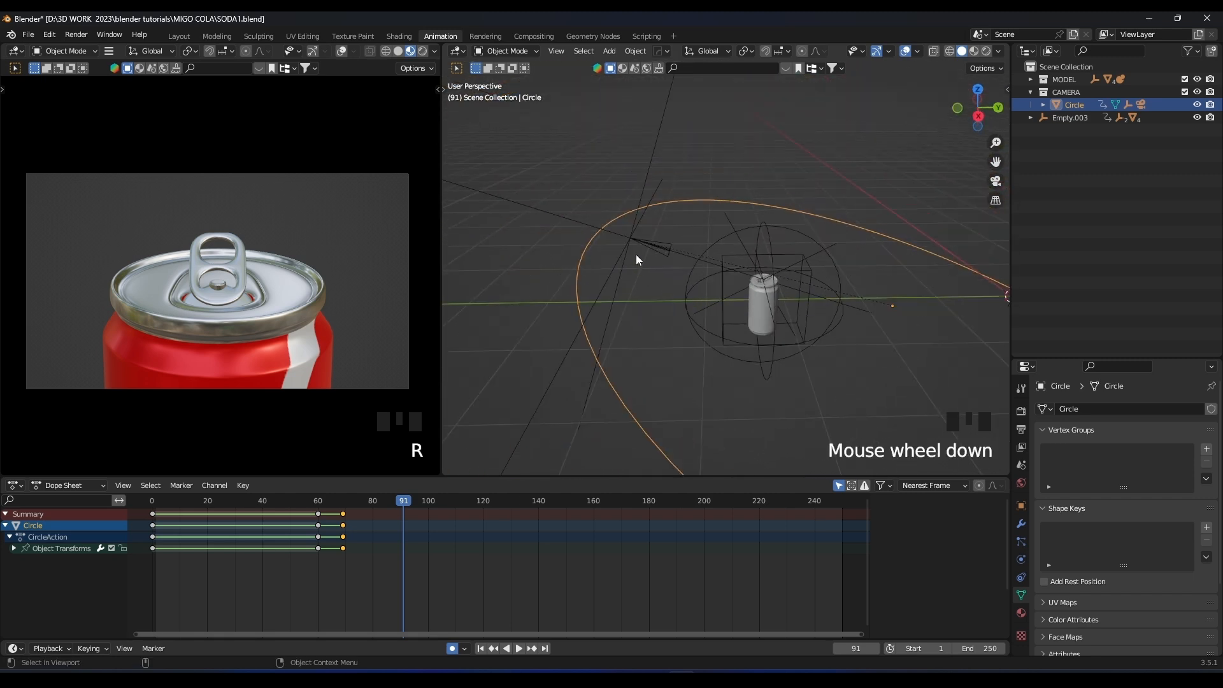
click(662, 257)
click(1021, 540)
click(1073, 410)
click(1087, 502)
scroll(733, 322, up, 2)
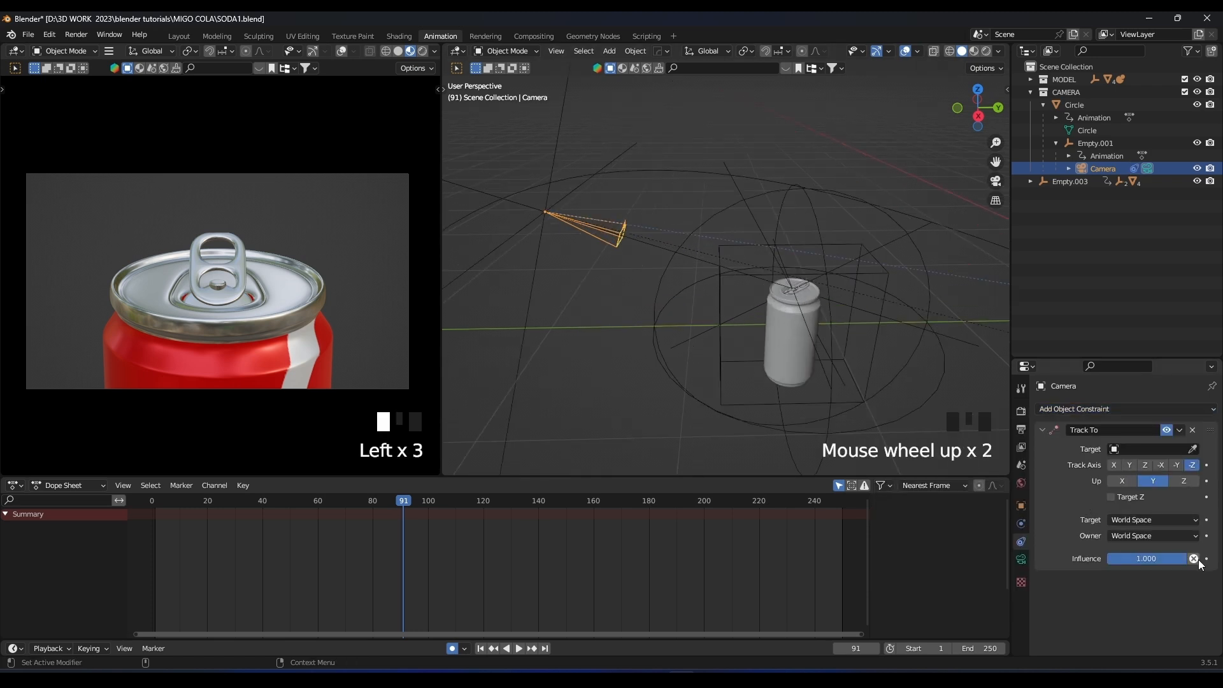
click(727, 270)
key(ctrl+z)
Add a cube empty and, with auto keying off, scale it down to slightly wider than the can.
shift+middle_drag(722, 273, 728, 307)
key(shift+a)
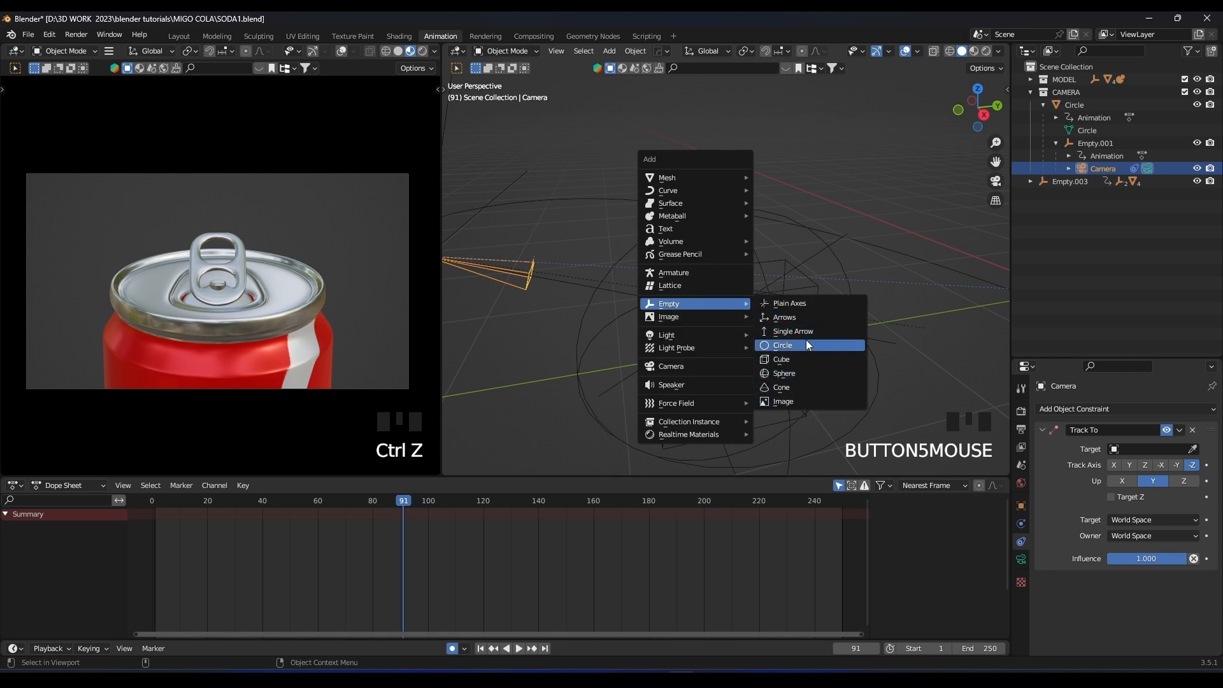
click(778, 360)
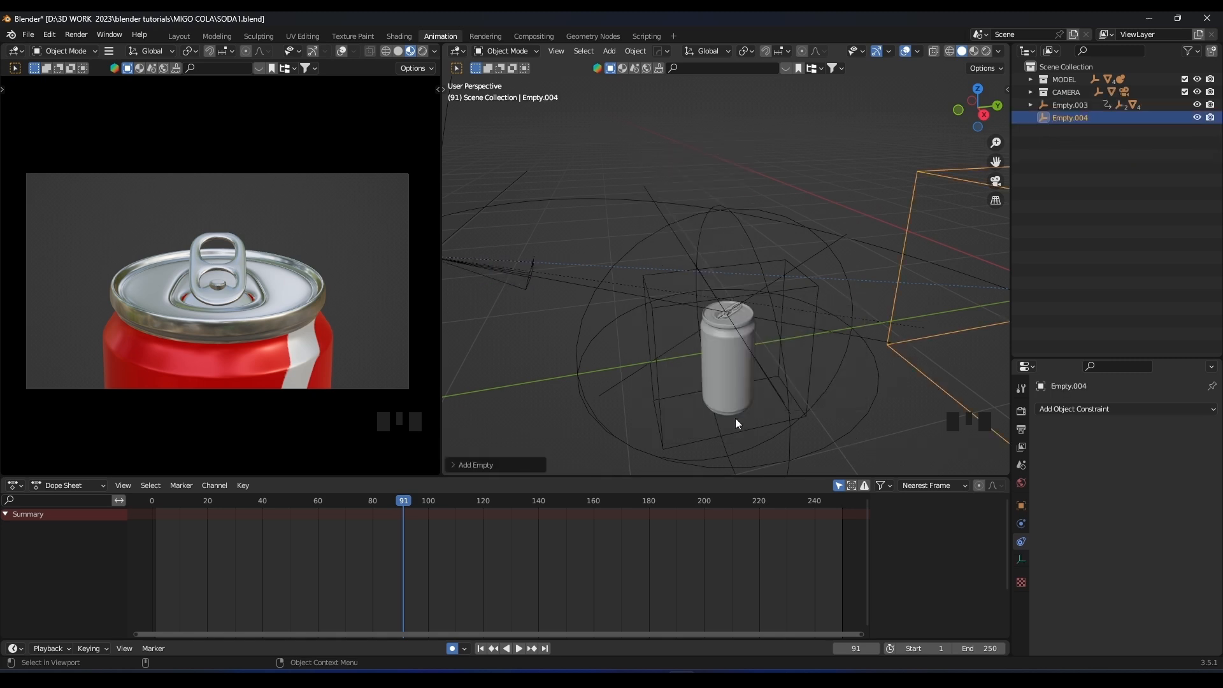
shift+middle_drag(767, 324, 520, 324)
key(s)
click(851, 314)
key(s)
click(918, 302)
Move the cube empty along the Y axis to the can and raise it along Z to the can's lid.
key(g)
key(y)
click(514, 365)
middle_drag(515, 365, 647, 331)
scroll(648, 331, up, 8)
shift+middle_drag(848, 376, 816, 266)
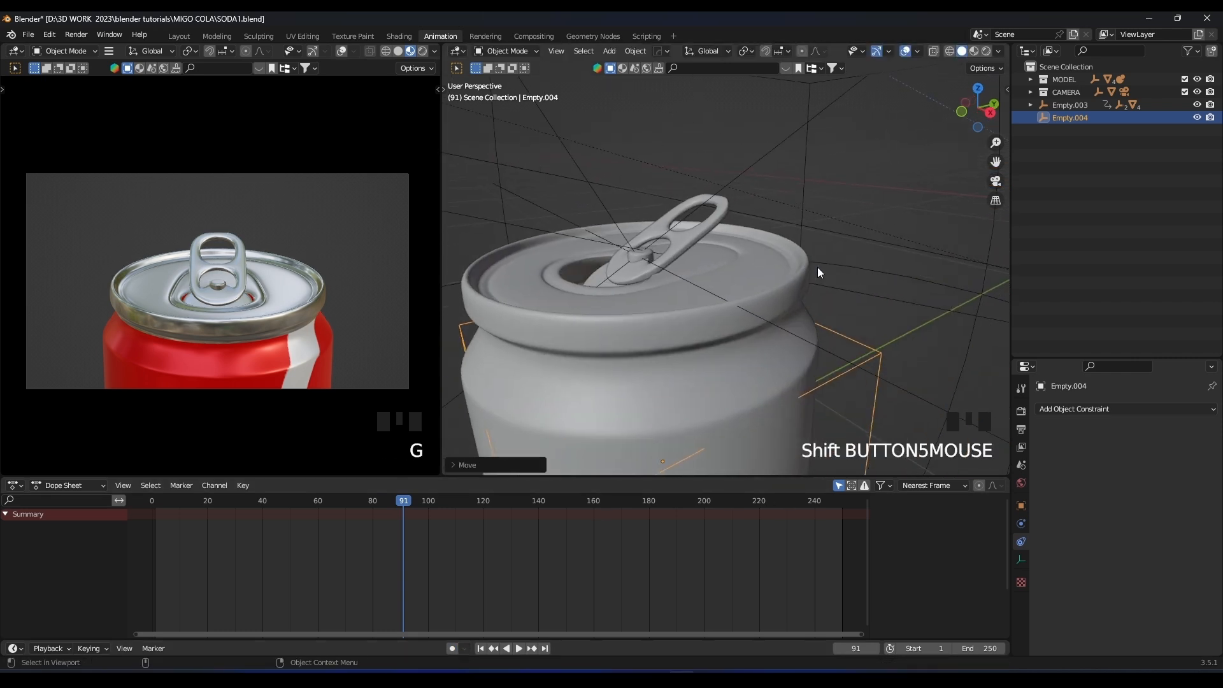
scroll(817, 267, down, 4)
key(g)
key(z)
click(778, 206)
scroll(739, 226, down, 2)
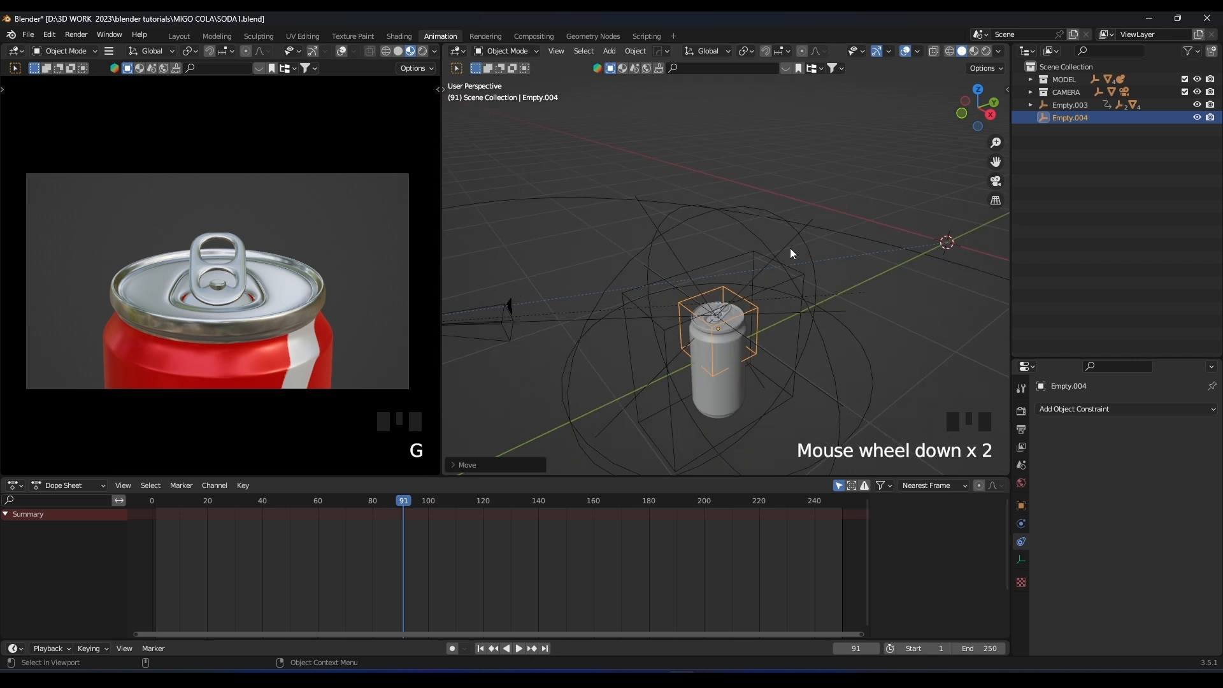
Set the cube empty at the can's lid as the target of the camera's Track To constraint.
click(497, 340)
scroll(746, 382, up, 1)
scroll(747, 382, down, 1)
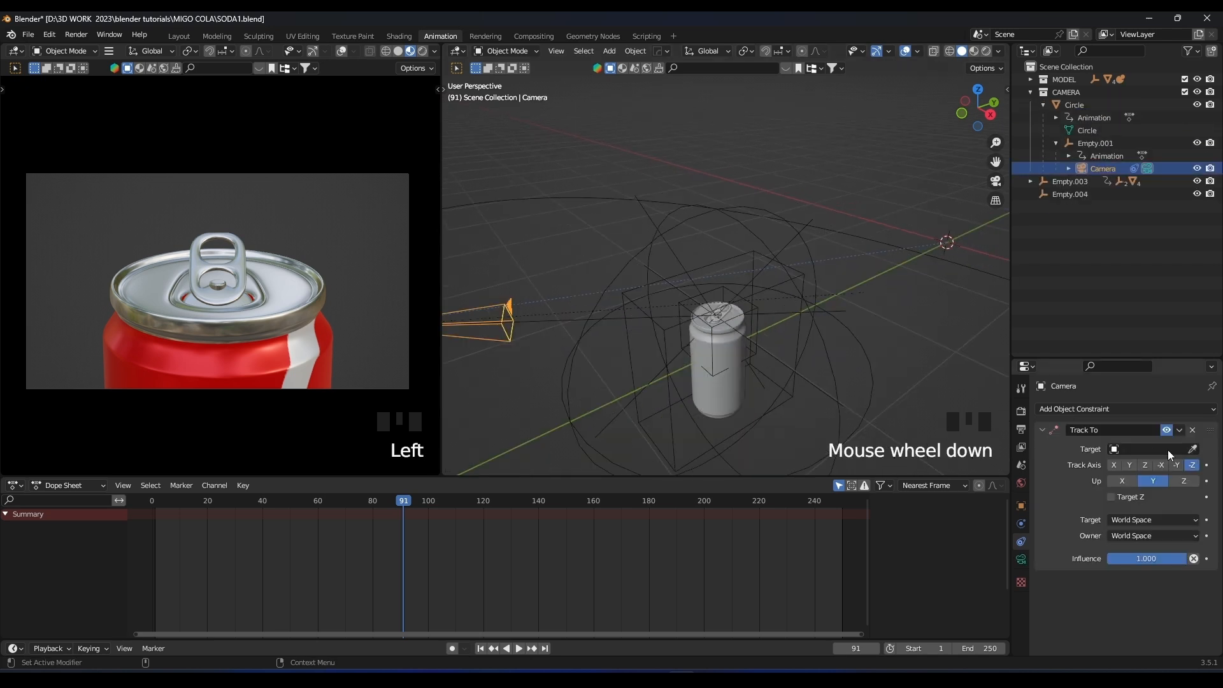
click(713, 371)
Test the camera tracking by moving the cube empty, and raise the empty slightly along the Z axis.
click(714, 372)
key(g)
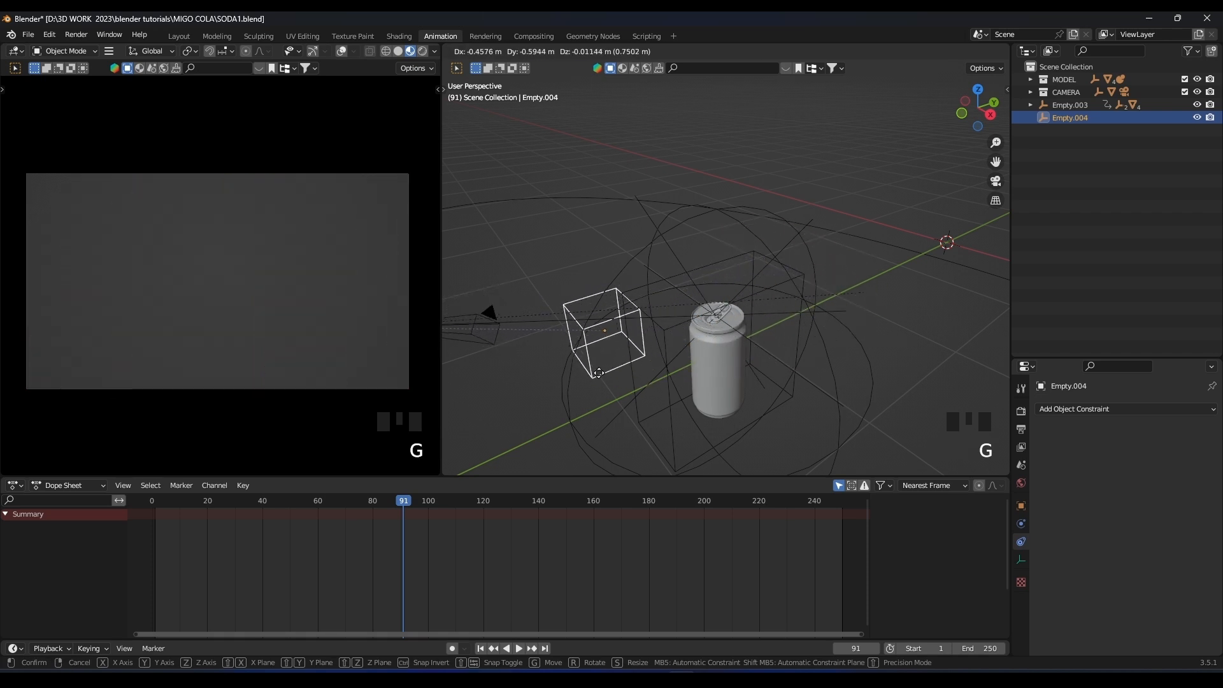
click(718, 344)
key(g)
key(z)
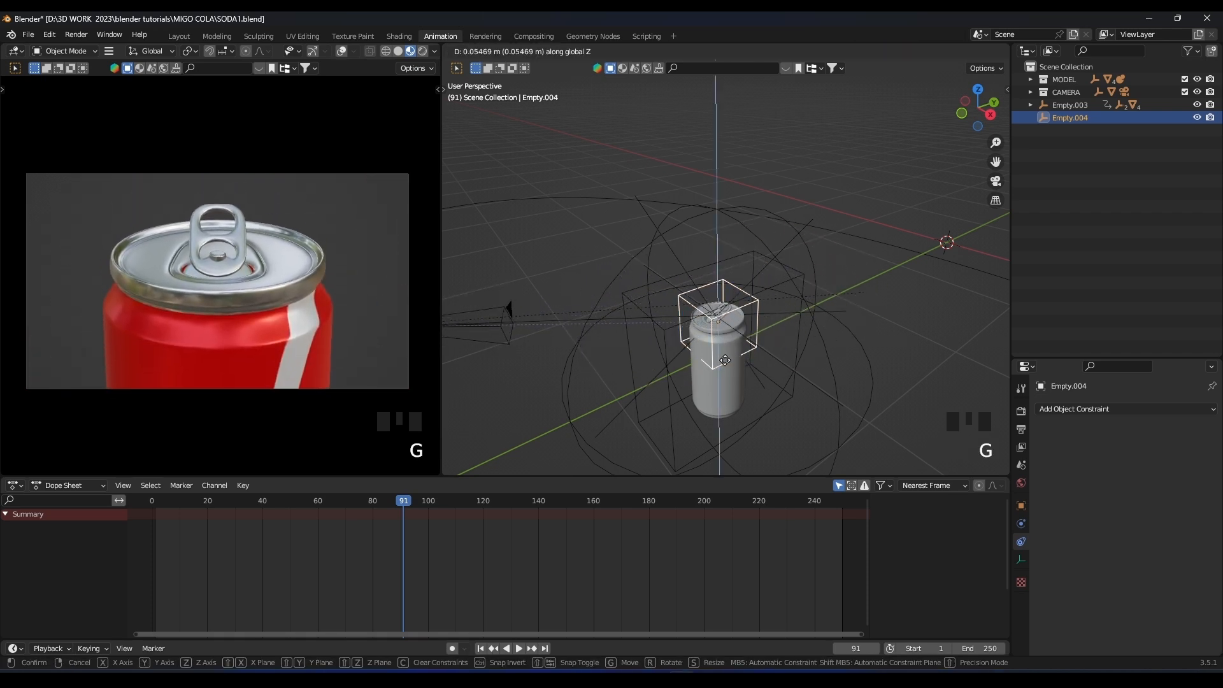
click(725, 360)
With auto keying on, rotate the camera's circle around the Z axis at frame 91 to view the can's top from the side.
scroll(732, 357, down, 4)
click(804, 360)
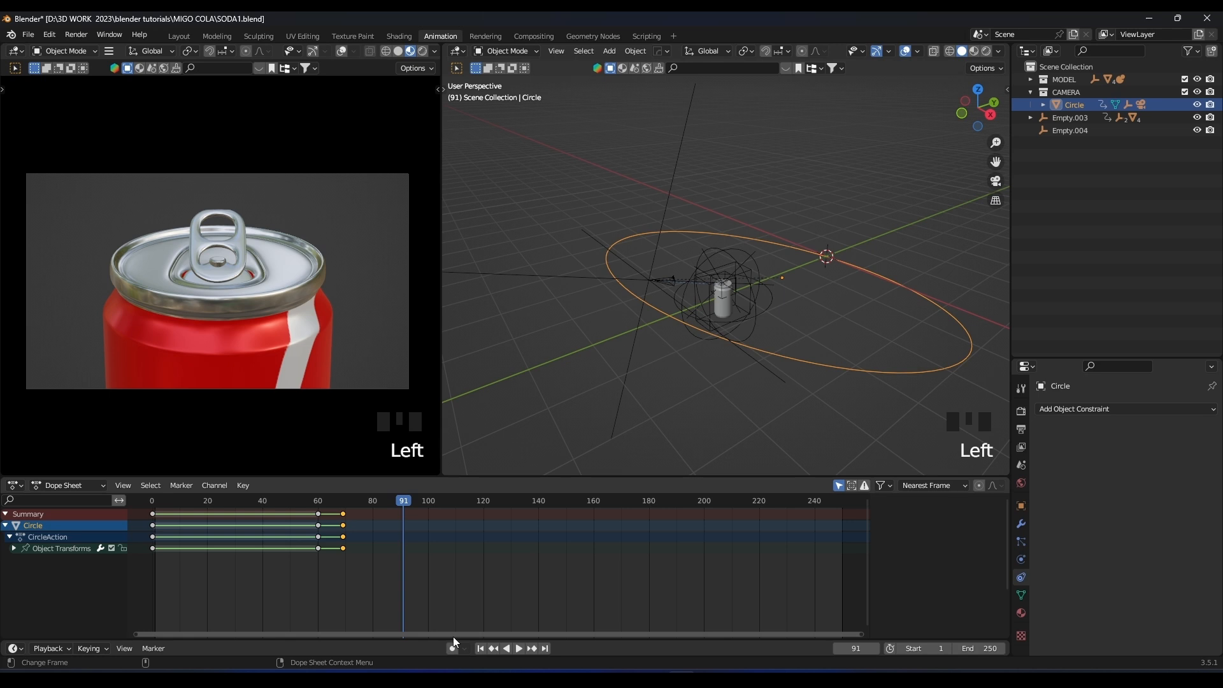
key(r)
key(z)
click(894, 358)
Raise the camera's circle slightly along the Z axis at frame 91 and scale it down to bring the camera closer.
key(g)
key(z)
click(893, 351)
key(s)
click(914, 356)
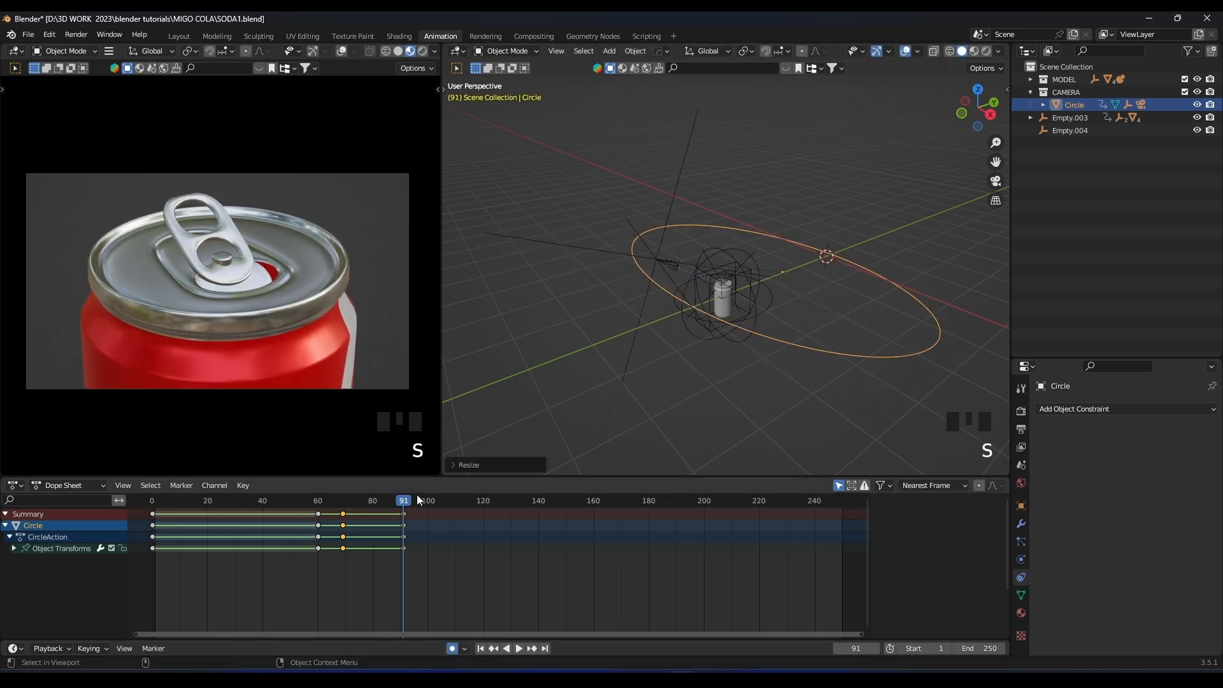
Play back the animation to review the camera's path and return to frame 0.
key(shift+Left)
key(space)
key(space)
key(space)
key(space)
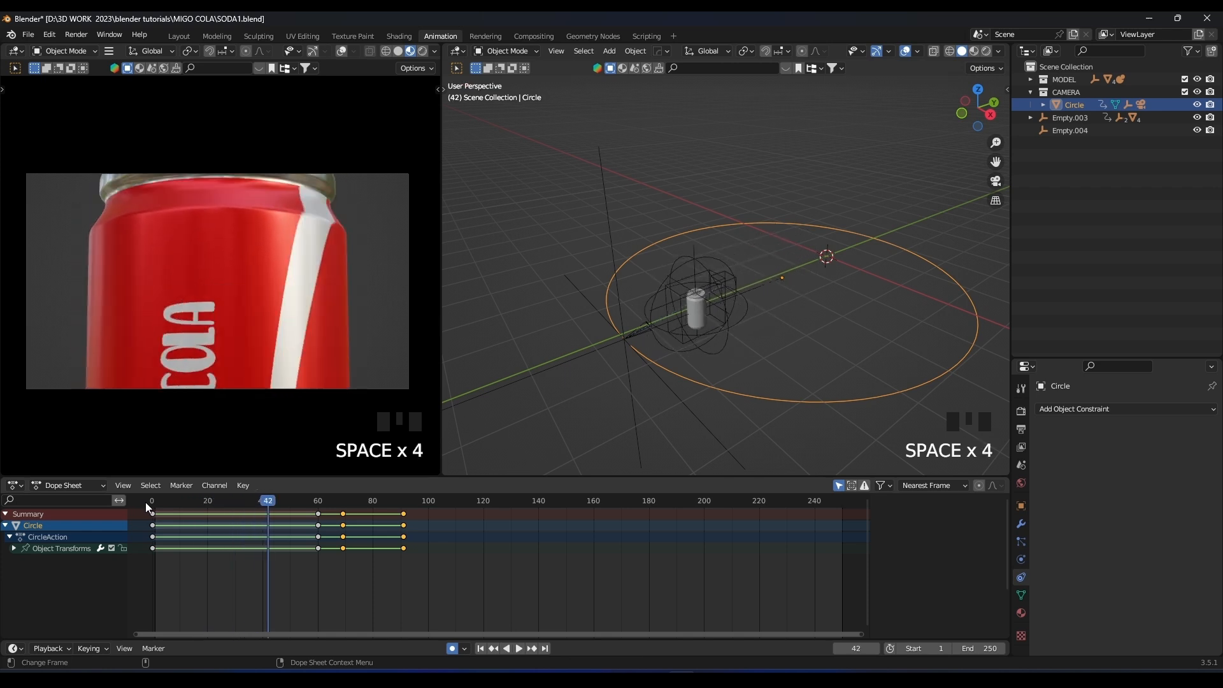
key(shift+Left)
key(shift+Left)
key(shift+Left)
key(shift+Left)
Select the camera's cube tracking empty and record its location keyframe at frame 80.
click(778, 284)
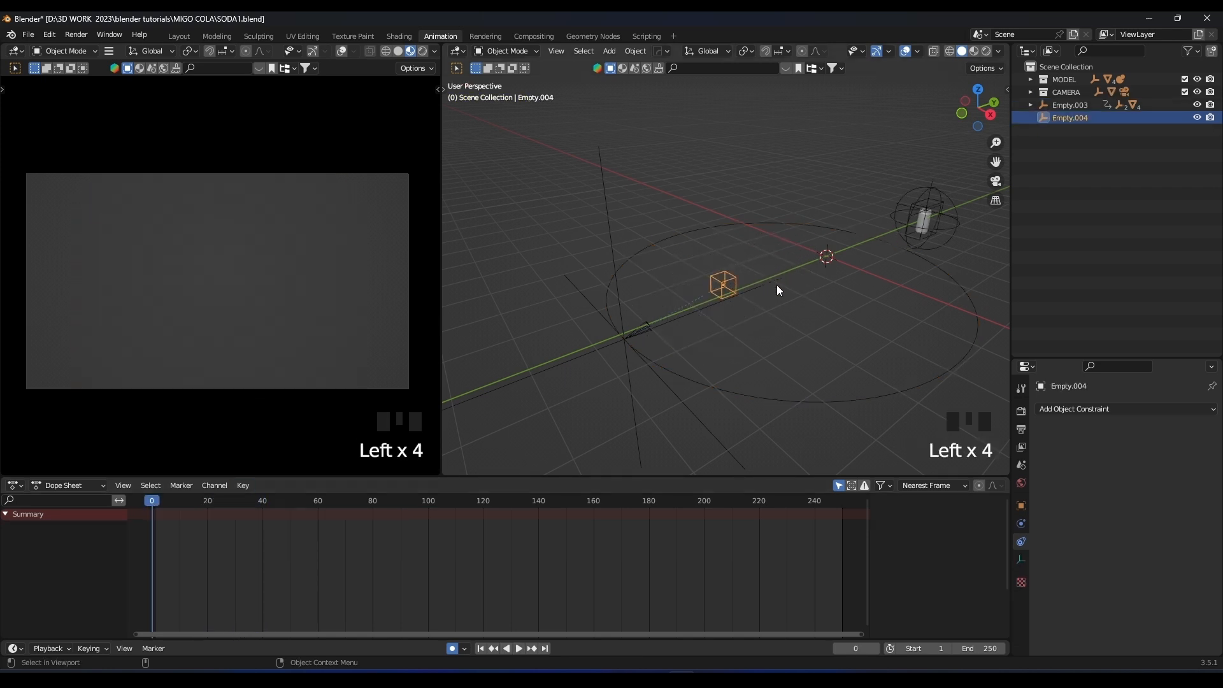
drag(402, 503, 155, 499)
scroll(839, 318, up, 2)
key(g)
click(790, 307)
At frame 0, lower the camera's cube tracking empty along the Z axis and play back the animation.
scroll(843, 286, down, 2)
key(g)
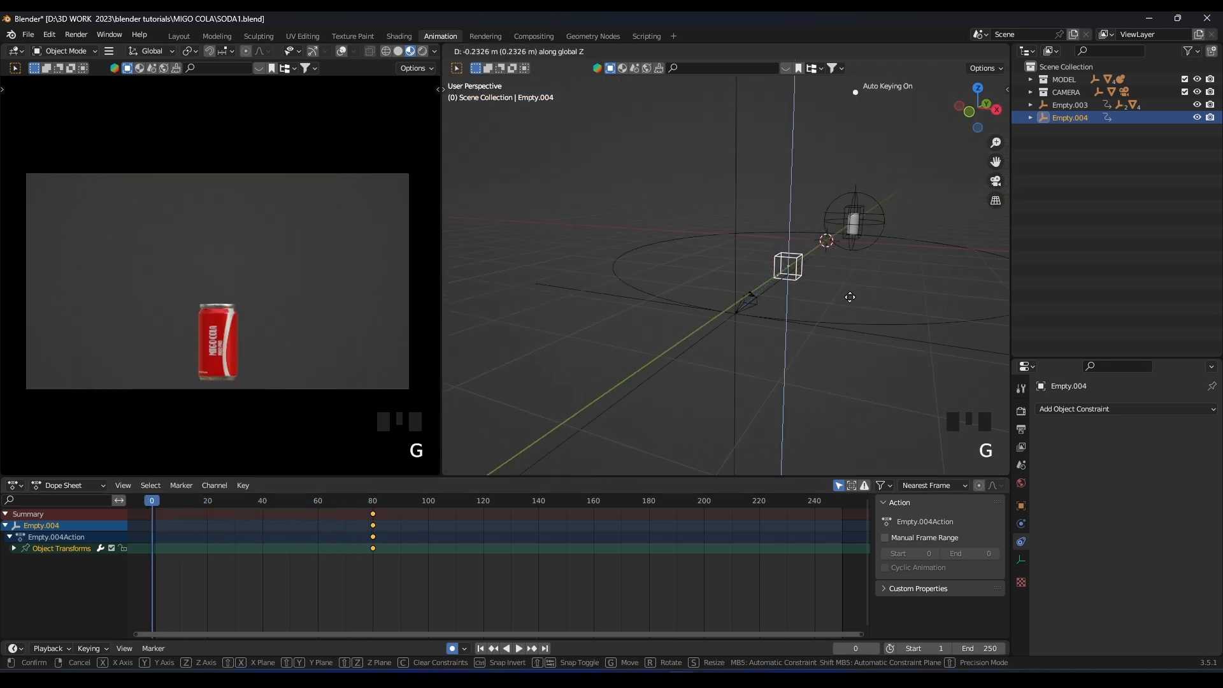
click(850, 304)
key(space)
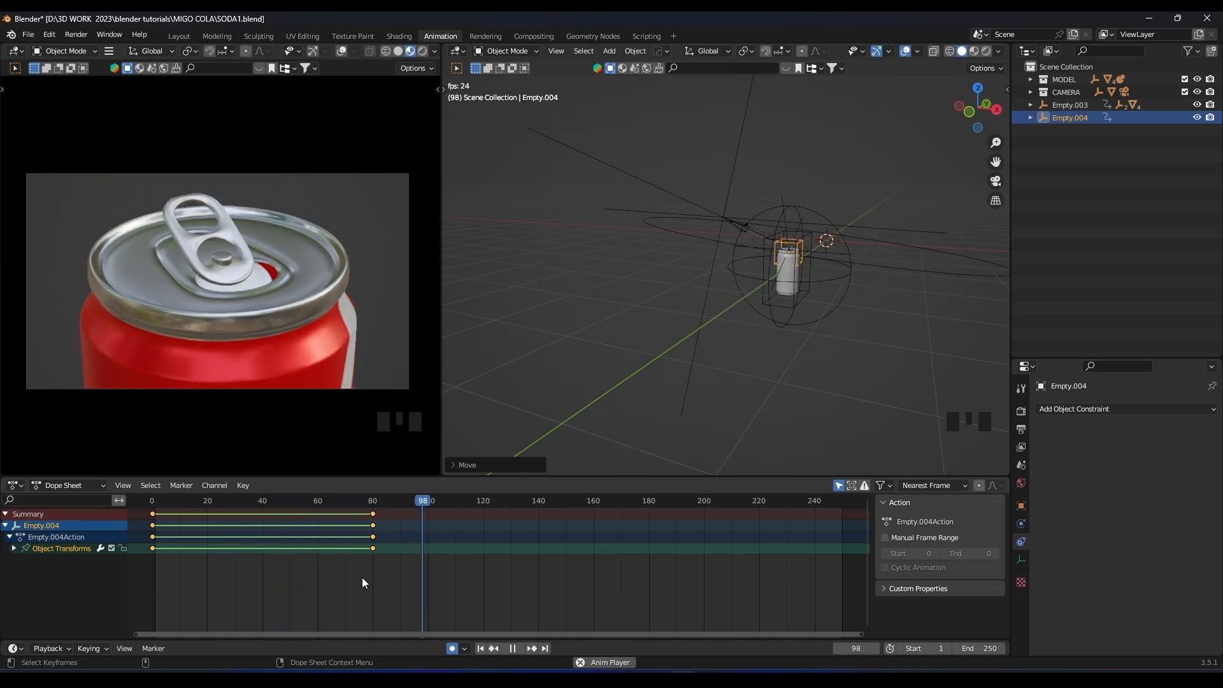
key(space)
click(354, 502)
key(space)
click(353, 501)
key(space)
Shift the pull tab empty's keyframes later so they start at frame 100, and play back the animation.
scroll(813, 239, up, 2)
shift+middle_drag(635, 282, 616, 288)
click(617, 283)
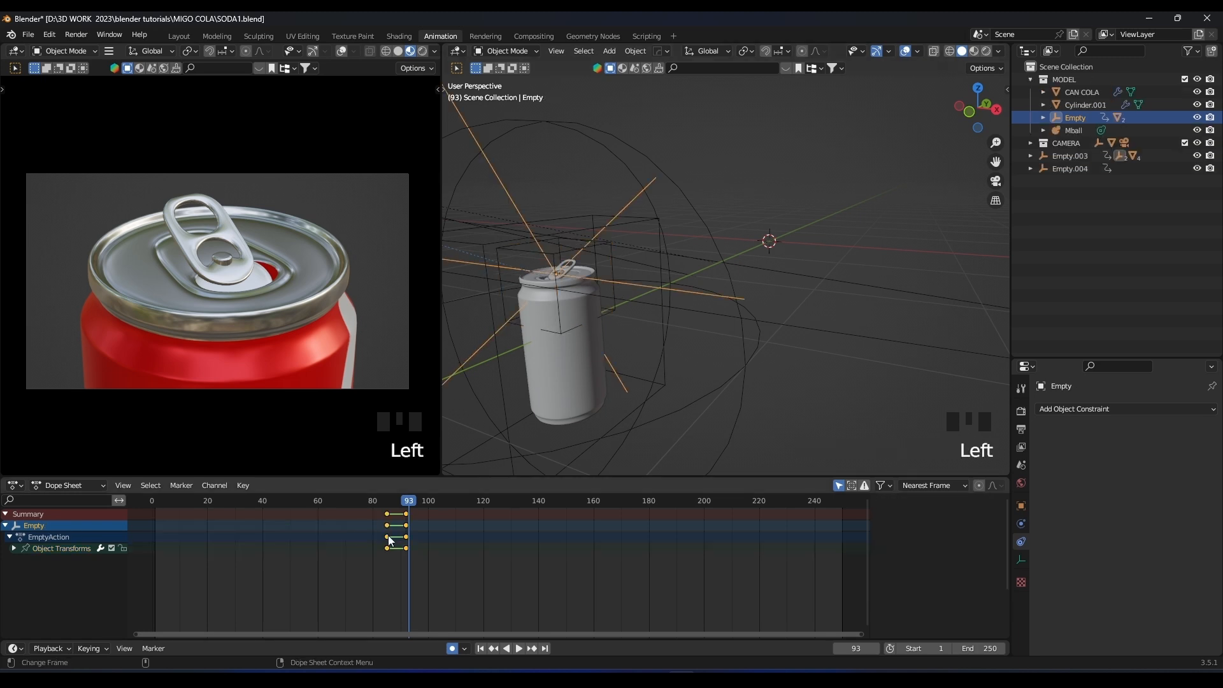
key(g)
click(437, 525)
key(space)
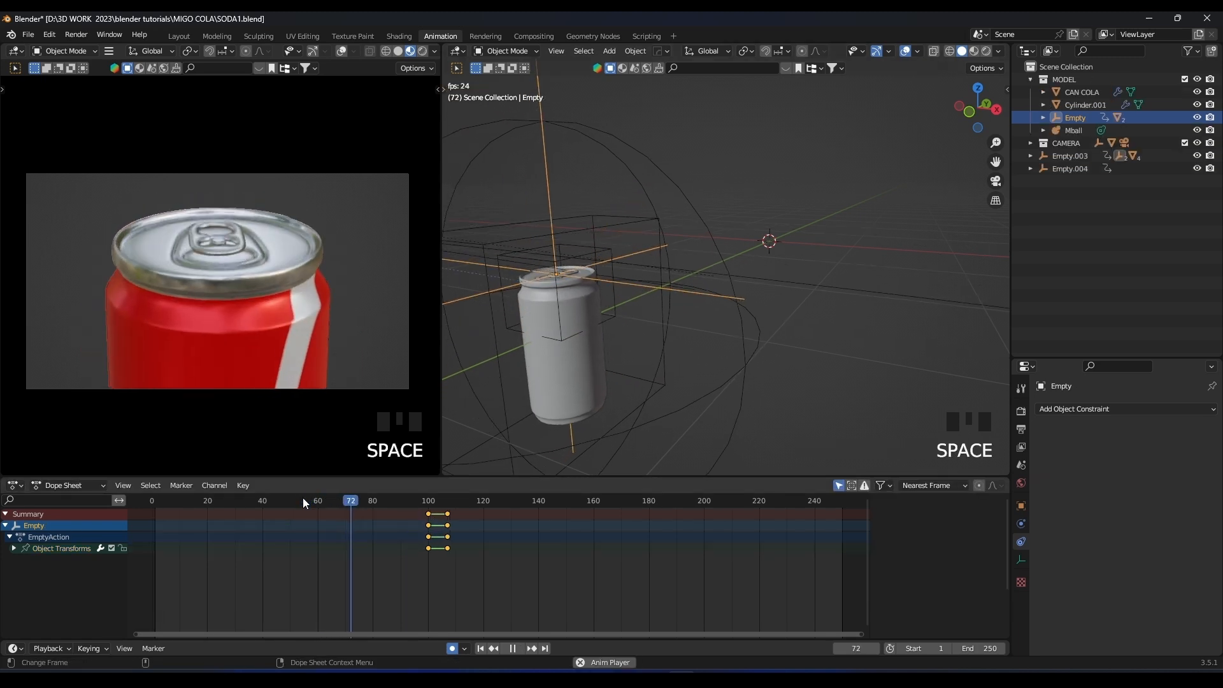
Play back the pull tab opening from just before frame 100 to review its timing.
key(space)
click(410, 502)
key(space)
click(384, 500)
click(384, 501)
key(space)
At frame 107, rotate the pull tab's empty about 20° around the global X axis.
click(448, 503)
click(454, 505)
middle_drag(599, 287, 805, 290)
key(KP_Decimal)
scroll(811, 293, up, 4)
key(r)
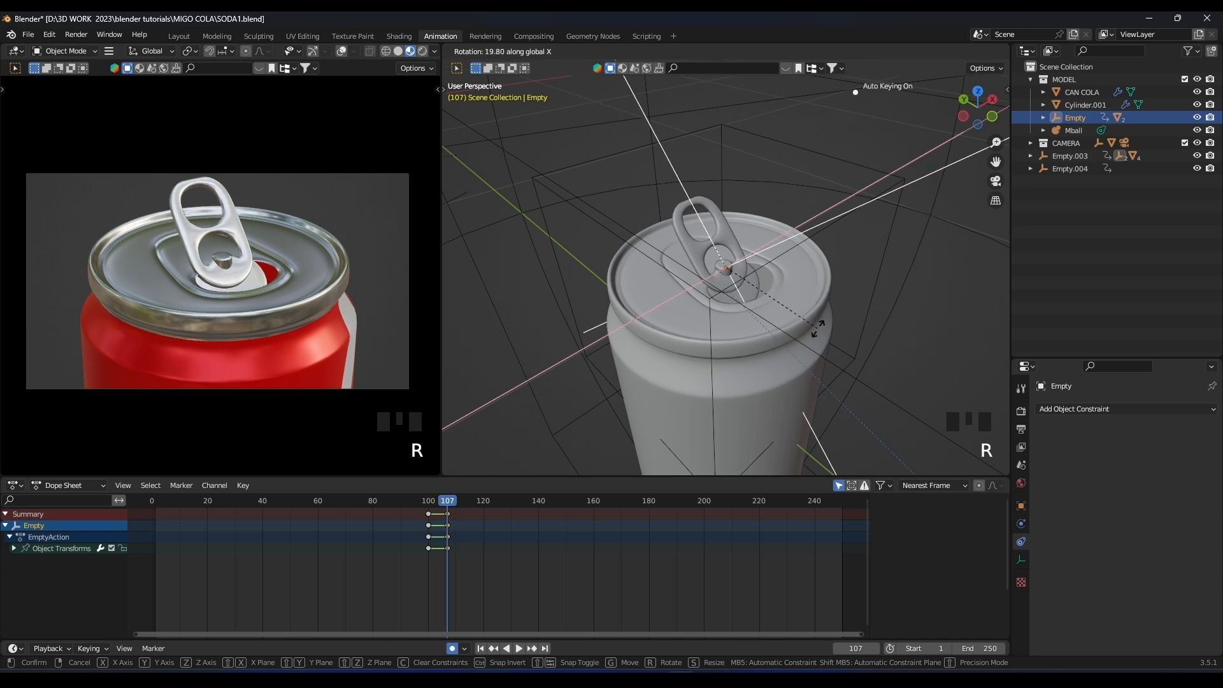
click(816, 324)
Replay the pull tab opening from about frame 98 and save the file.
key(space)
click(423, 498)
click(423, 498)
click(423, 498)
click(423, 498)
click(423, 498)
key(space)
key(ctrl+s)
Play the whole animation from its first frame to review the can flying in.
click(147, 497)
key(space)
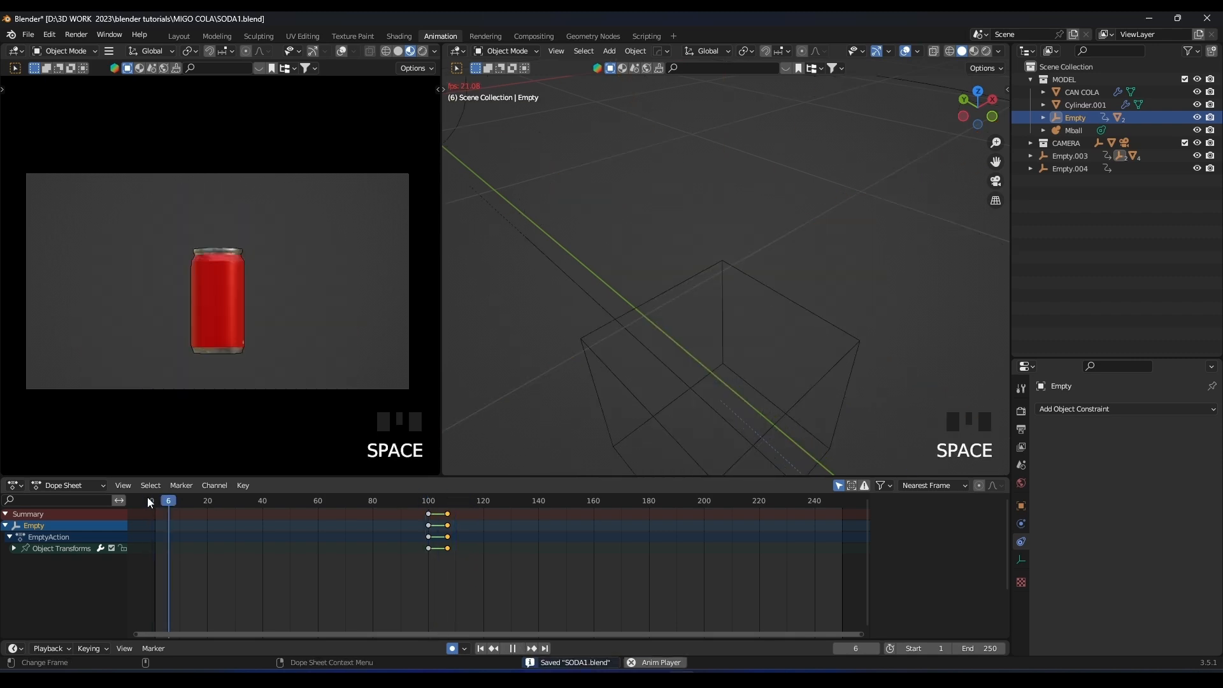
click(148, 497)
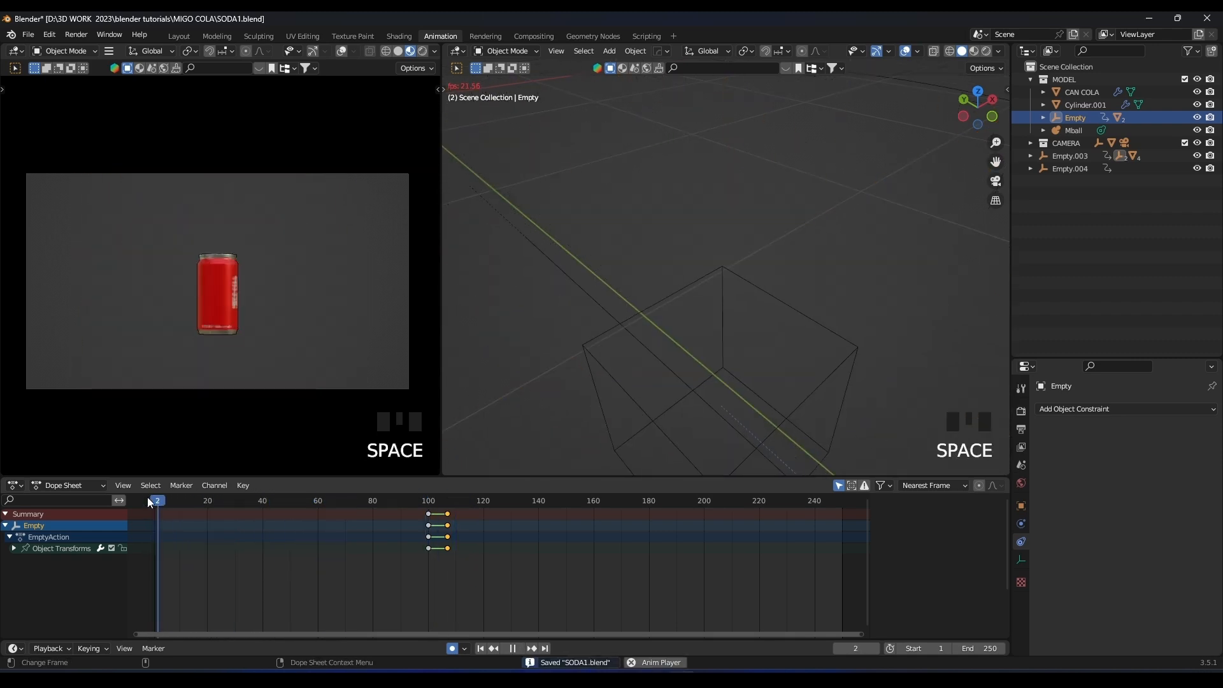
key(space)
Select the camera's cube tracking empty, shift its first keyframe to about frame 36, and play back the animation.
scroll(732, 329, down, 6)
shift+middle_drag(732, 328, 673, 250)
click(674, 254)
drag(154, 501, 238, 506)
key(g)
click(255, 520)
key(space)
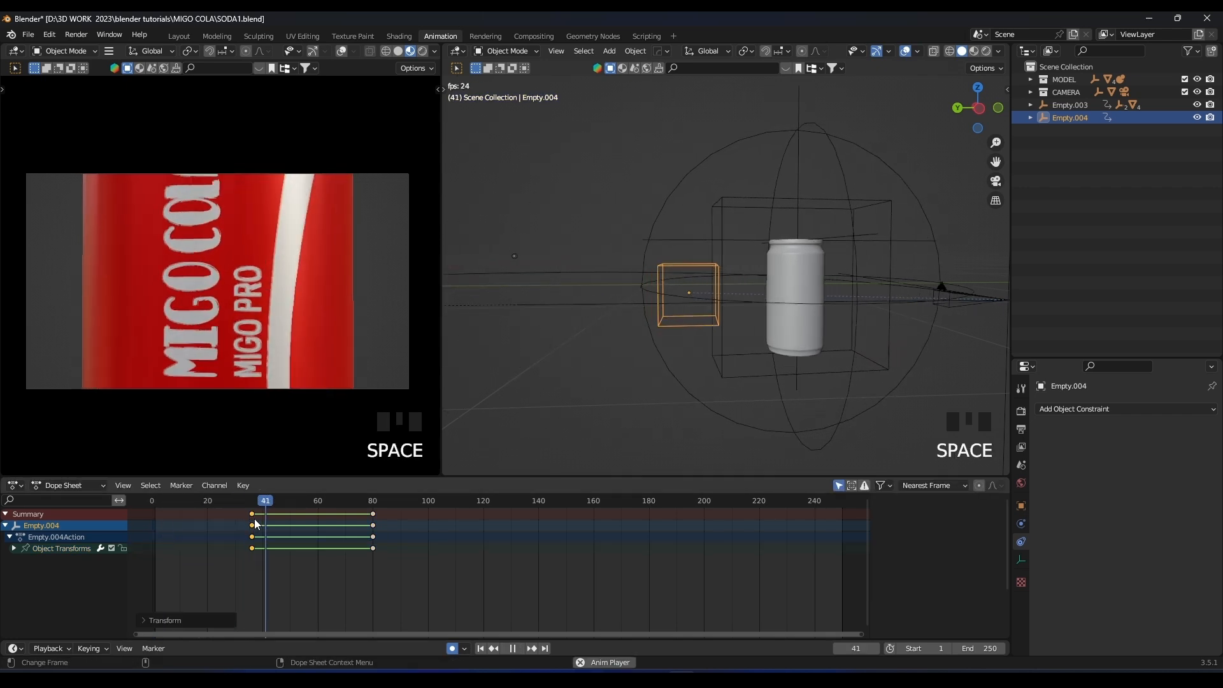
Shift the cube empty's first keyframe to about frame 43, checking the playback between adjustments, and save the file.
key(space)
key(g)
click(265, 524)
click(241, 504)
key(space)
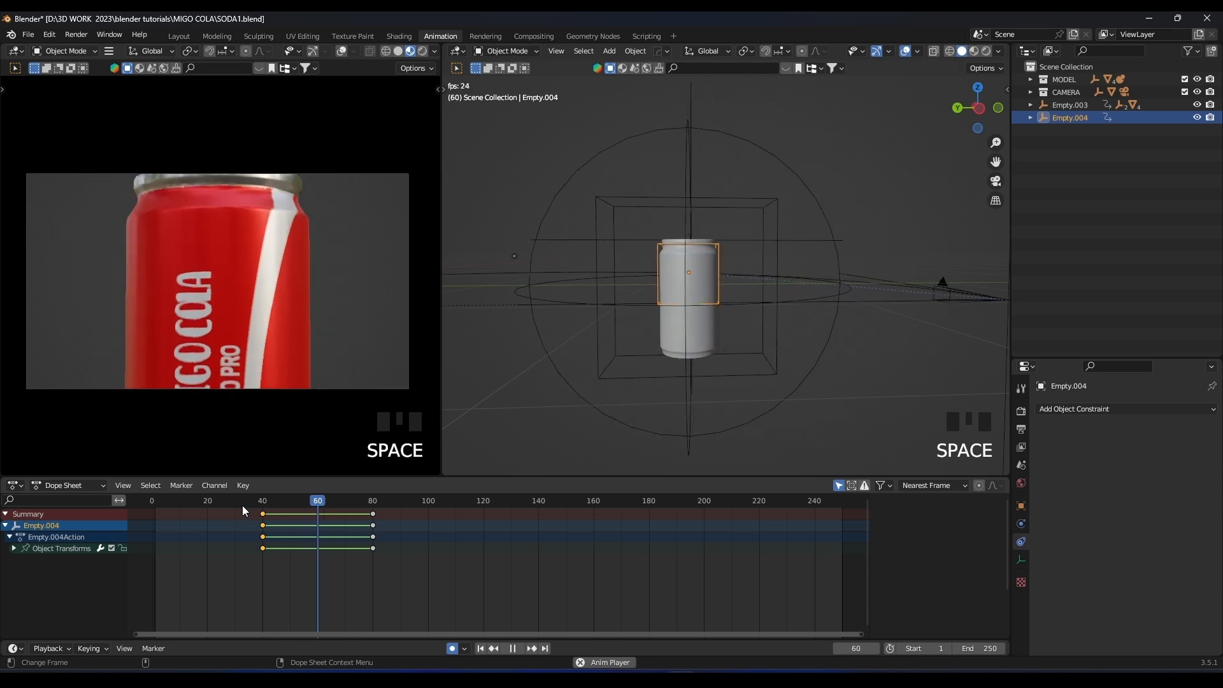
key(space)
key(g)
click(268, 512)
click(240, 501)
drag(239, 502, 183, 503)
key(space)
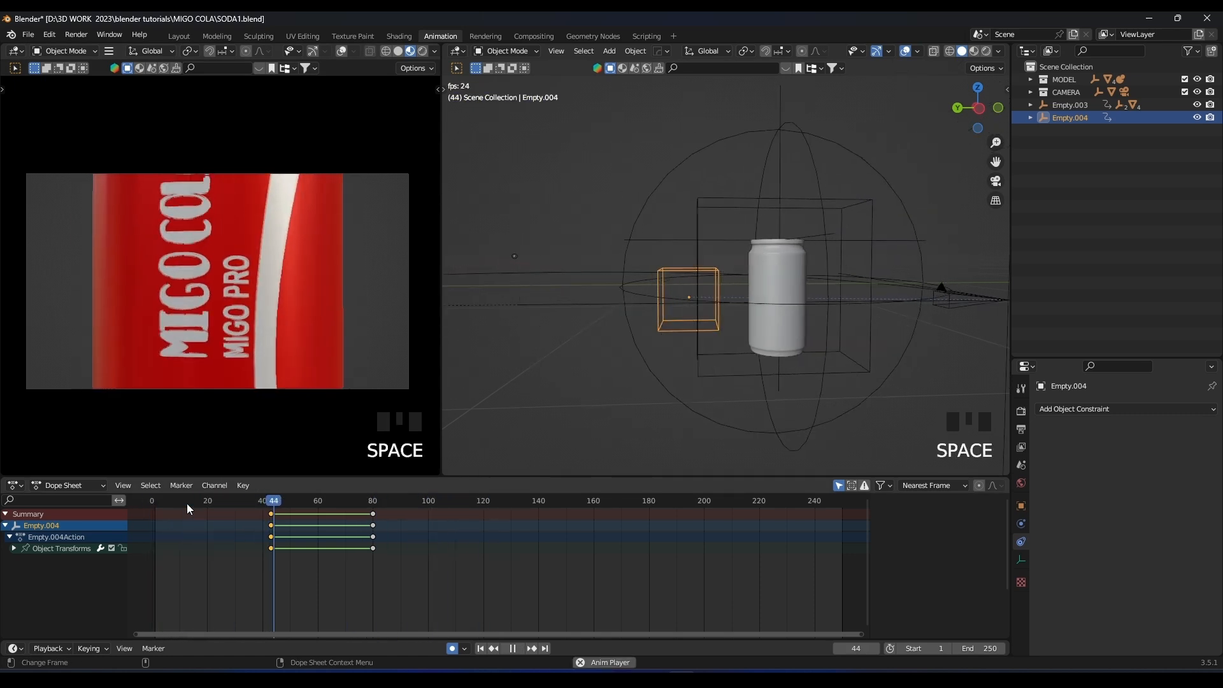
key(space)
key(ctrl+s)
Add a mesh plane to the scene, scale it down and move it freely toward the can.
middle_drag(514, 319, 747, 299)
scroll(747, 299, up, 4)
mouse_move(662, 294)
shift+middle_down()
mouse_move(716, 307)
mouse_move(599, 308)
mouse_move(671, 310)
shift+middle_up()
shift+scroll(671, 311, down, 3)
key(shift+a)
mouse_move(664, 140)
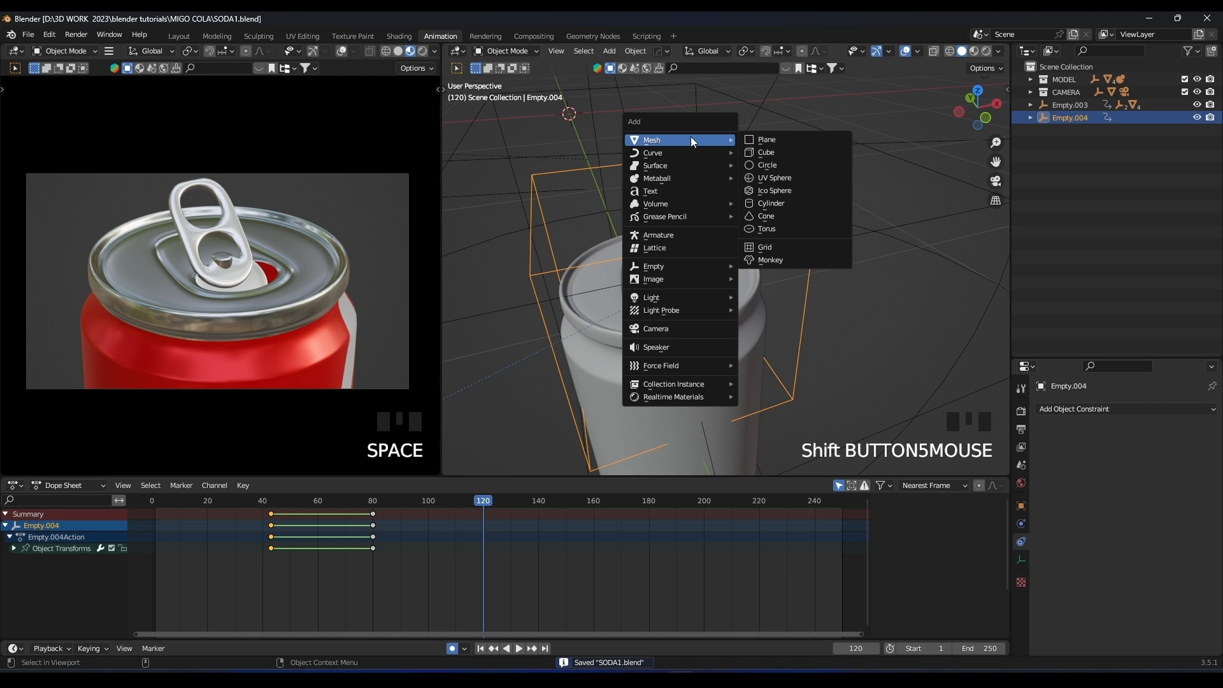
click(772, 141)
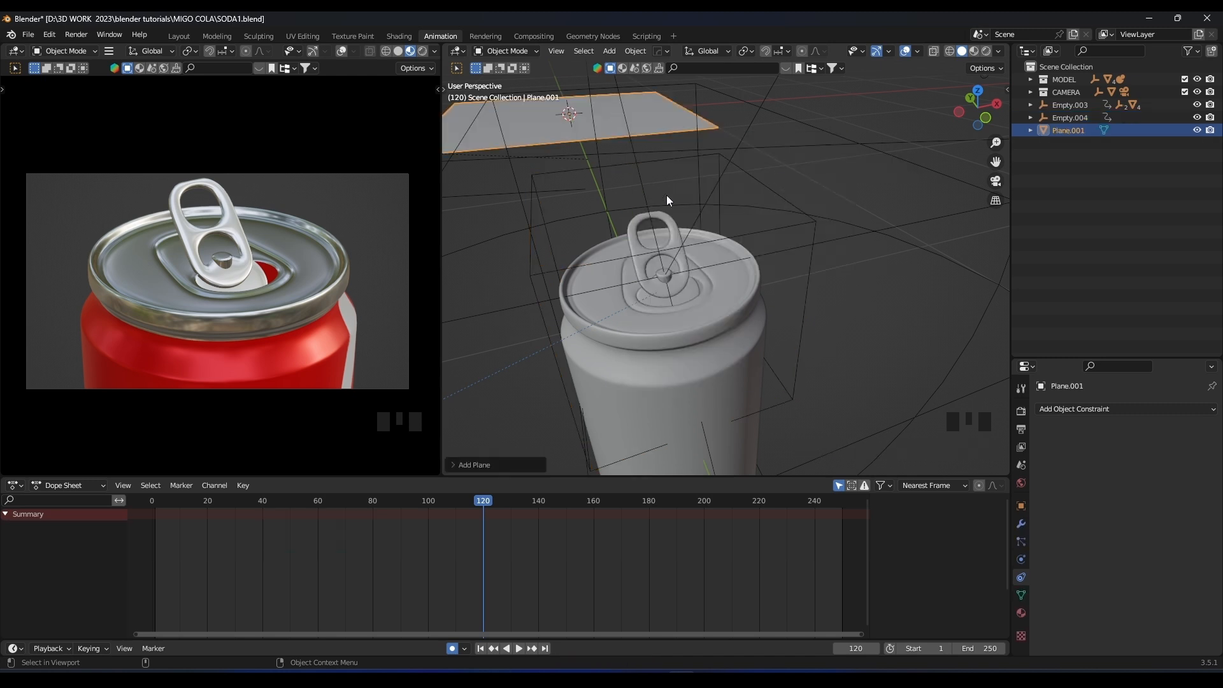
key(s)
key(g)
key(g)
click(730, 332)
Move the plane freely and along the X and Z axes to bring it near the can's lid.
middle_drag(728, 327, 659, 331)
scroll(660, 332, down, 3)
key(g)
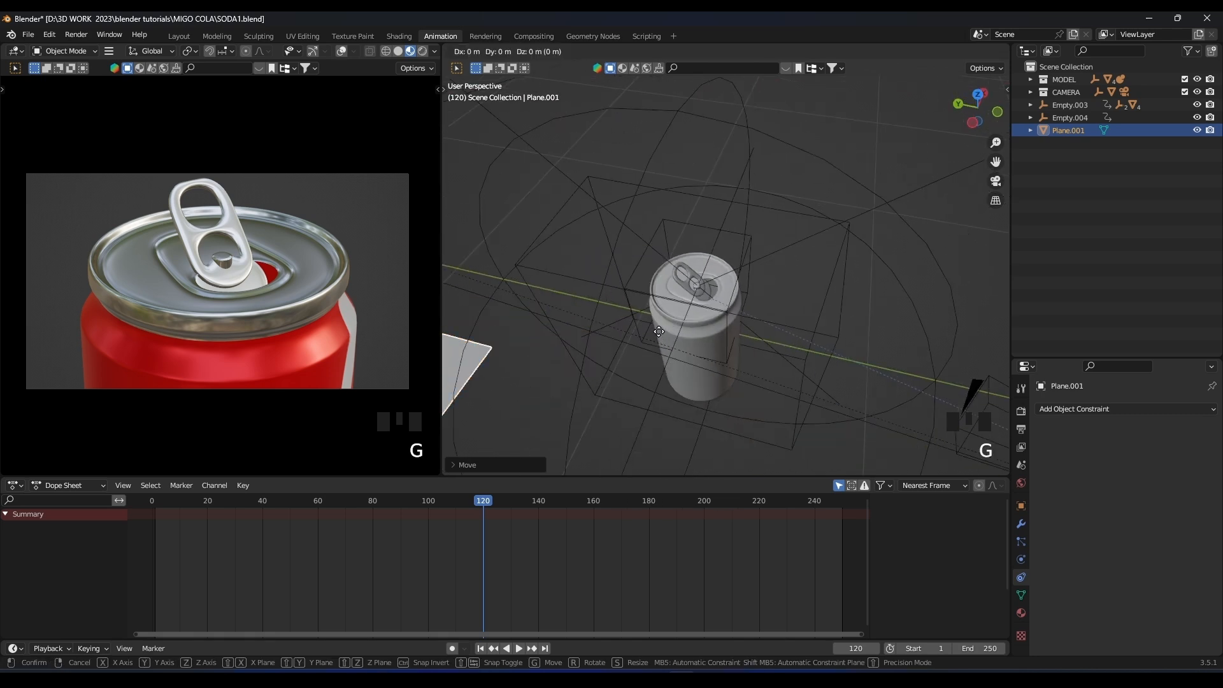
click(682, 386)
key(g)
key(x)
click(704, 321)
key(g)
key(z)
click(714, 274)
middle_drag(716, 278, 690, 286)
scroll(690, 285, up, 3)
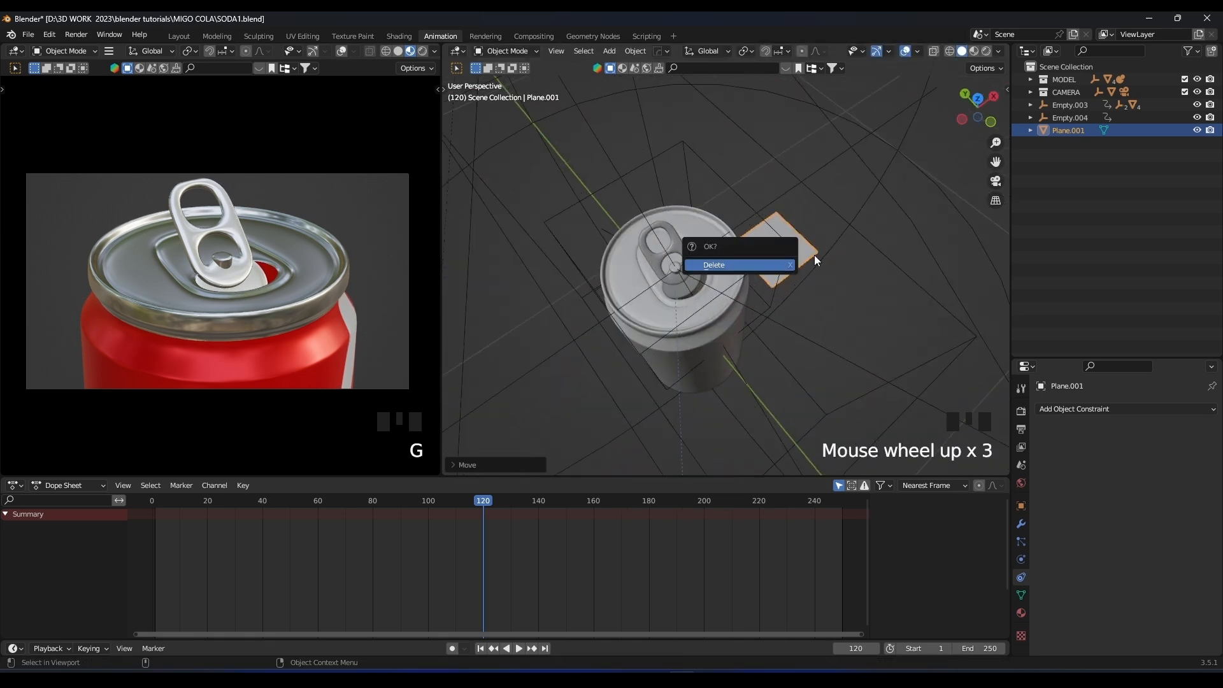
Snap the 3D cursor to the pull tab's pivot on the lid and snap the plane to the cursor.
middle_drag(775, 265, 701, 258)
click(694, 262)
key(shift+s)
click(869, 359)
key(shift+s)
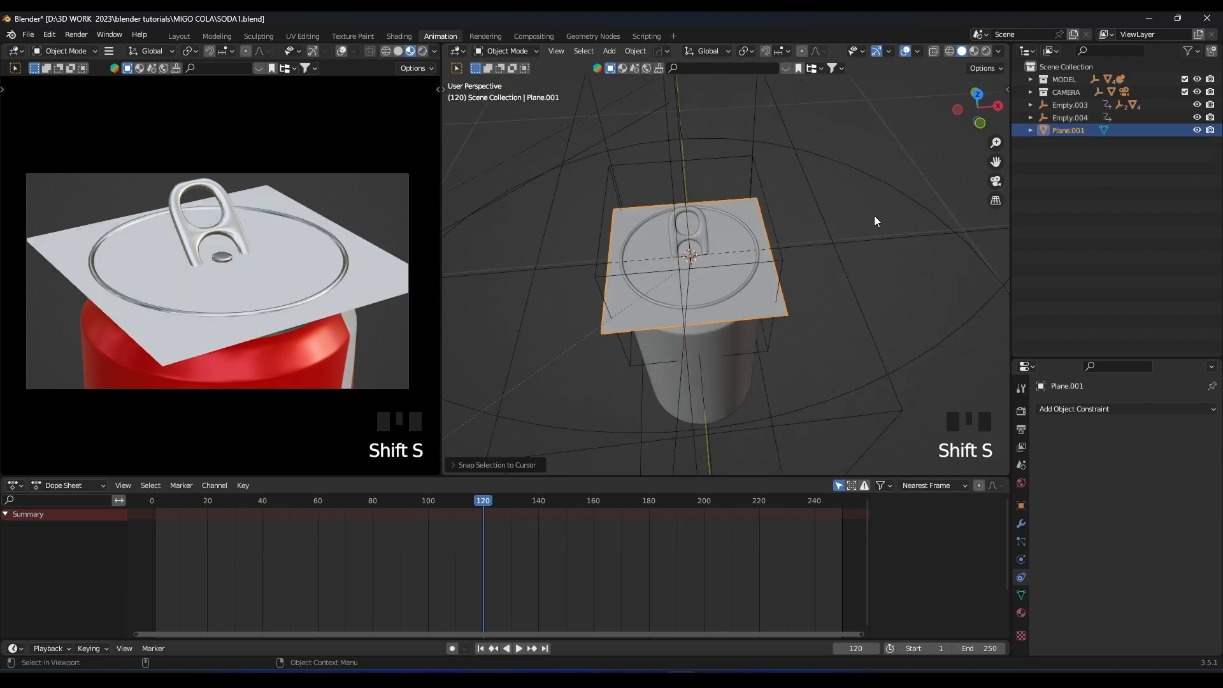
Scale the plane down to about the size of the can's opening and lower it along Z beneath the lid.
middle_drag(889, 216, 917, 191)
key(s)
click(709, 245)
key(g)
key(z)
click(698, 250)
scroll(730, 289, up, 6)
middle_drag(698, 250, 719, 220)
shift+middle_drag(719, 221, 670, 194)
key(g)
key(z)
click(752, 201)
Align the plane under the drinking hole along Y, scale it along X to fit, and save the file.
key(g)
key(y)
click(773, 265)
key(s)
key(x)
click(837, 249)
key(g)
key(y)
click(724, 232)
key(ctrl+s)
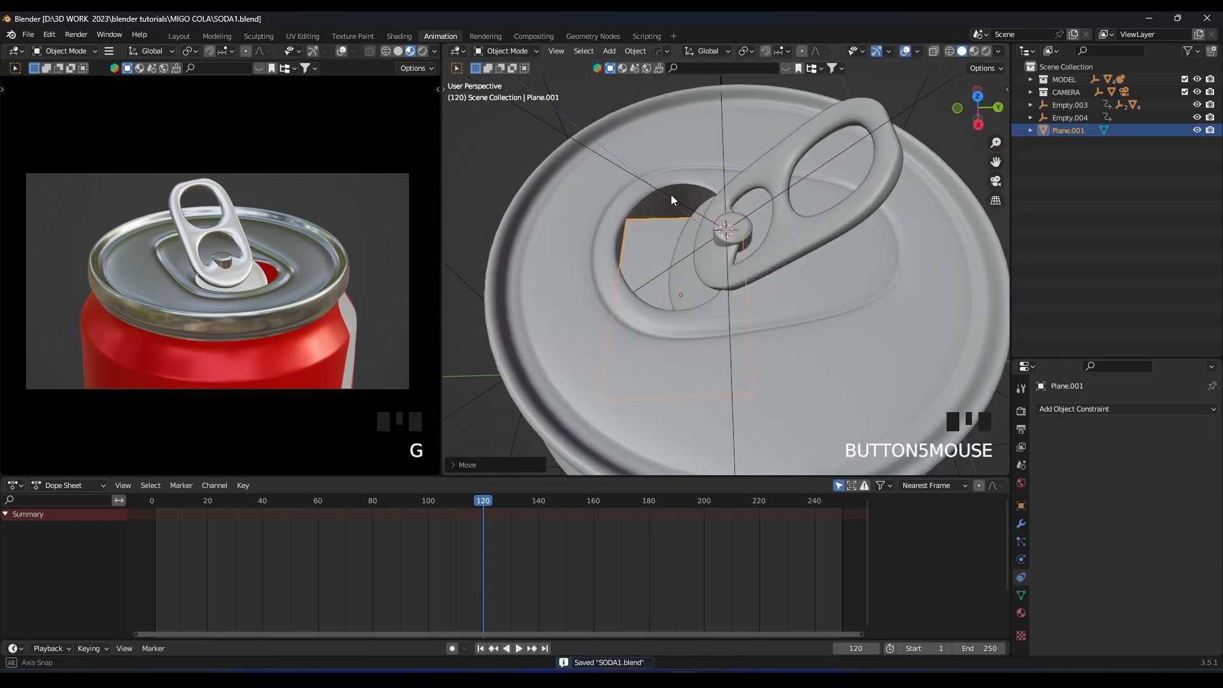
Rename the plane as bubbles and add an emitter particle system to it.
click(1021, 542)
middle_drag(936, 391, 805, 251)
click(1075, 131)
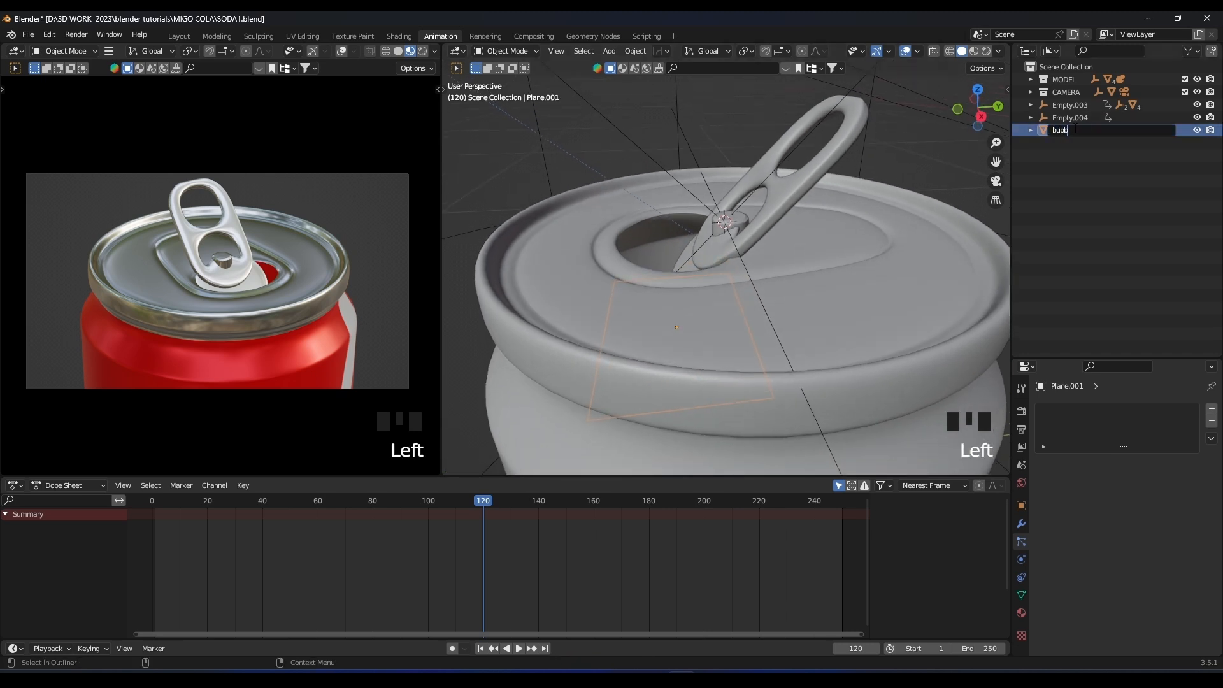
text(bubbles)
key(Return)
click(1212, 409)
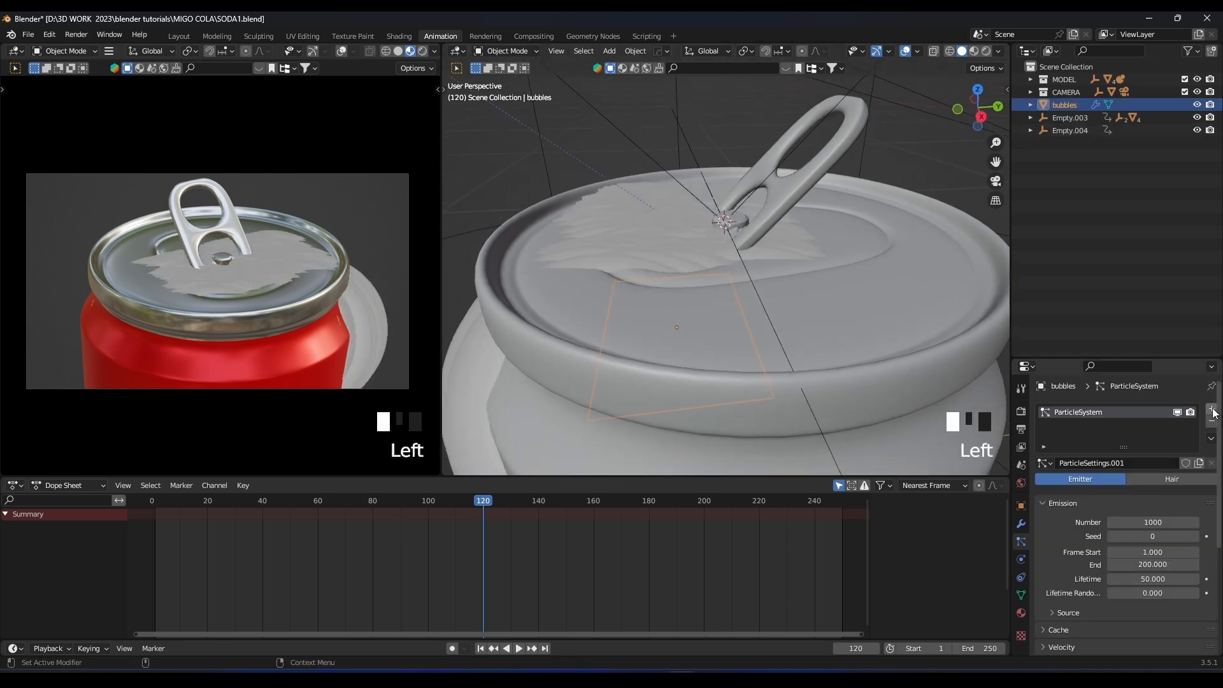
Return to frame 0, hide the MODEL collection and play back the particle emission from the bubbles plane.
drag(180, 502, 142, 500)
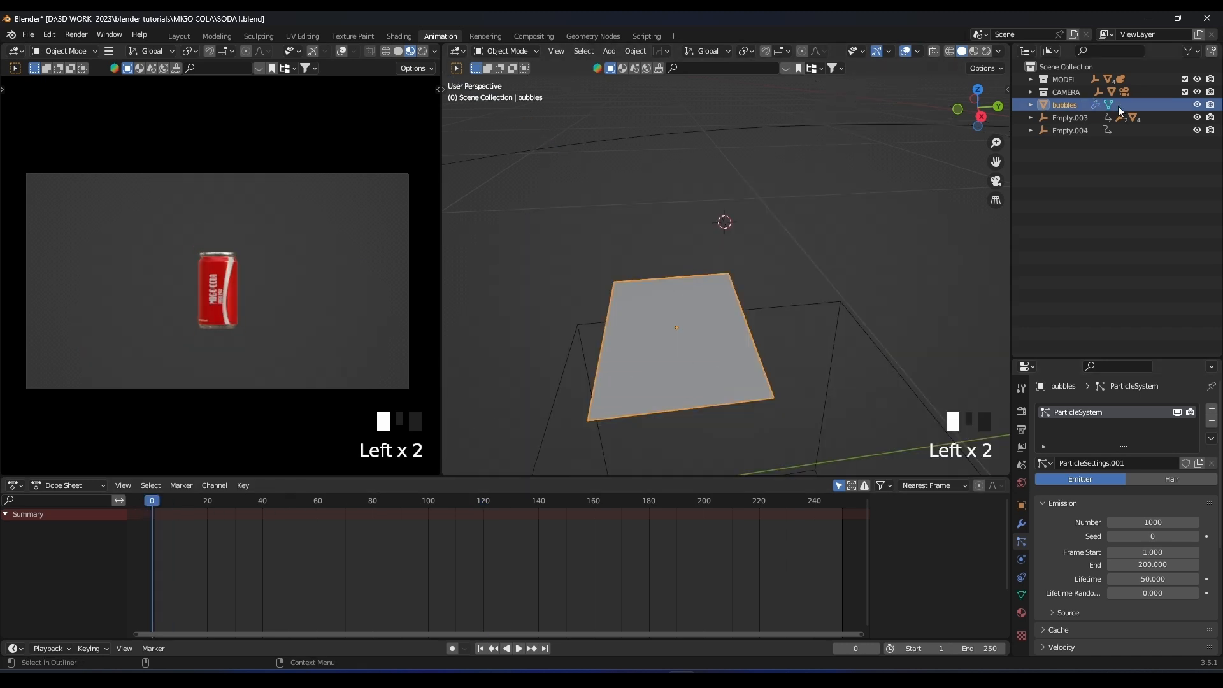
click(1198, 79)
key(space)
middle_drag(720, 263, 782, 253)
key(space)
drag(186, 502, 152, 500)
middle_drag(746, 313, 793, 361)
key(space)
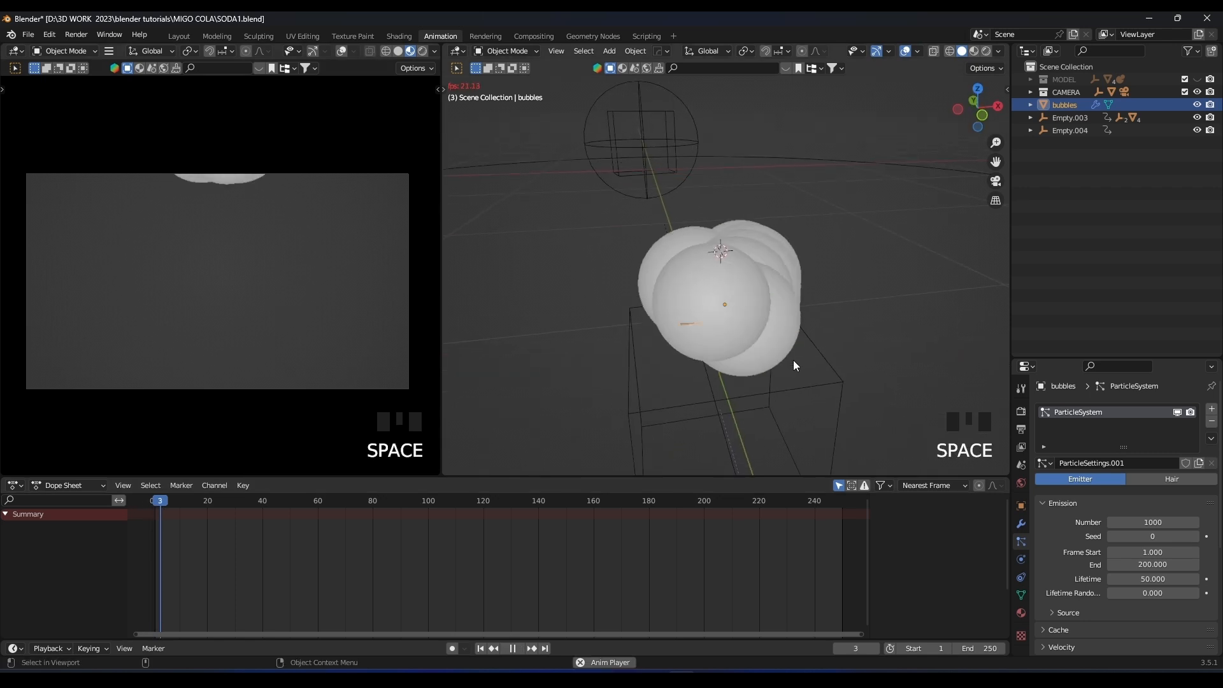
key(space)
scroll(784, 357, down, 4)
shift+scroll(739, 397, down, 2)
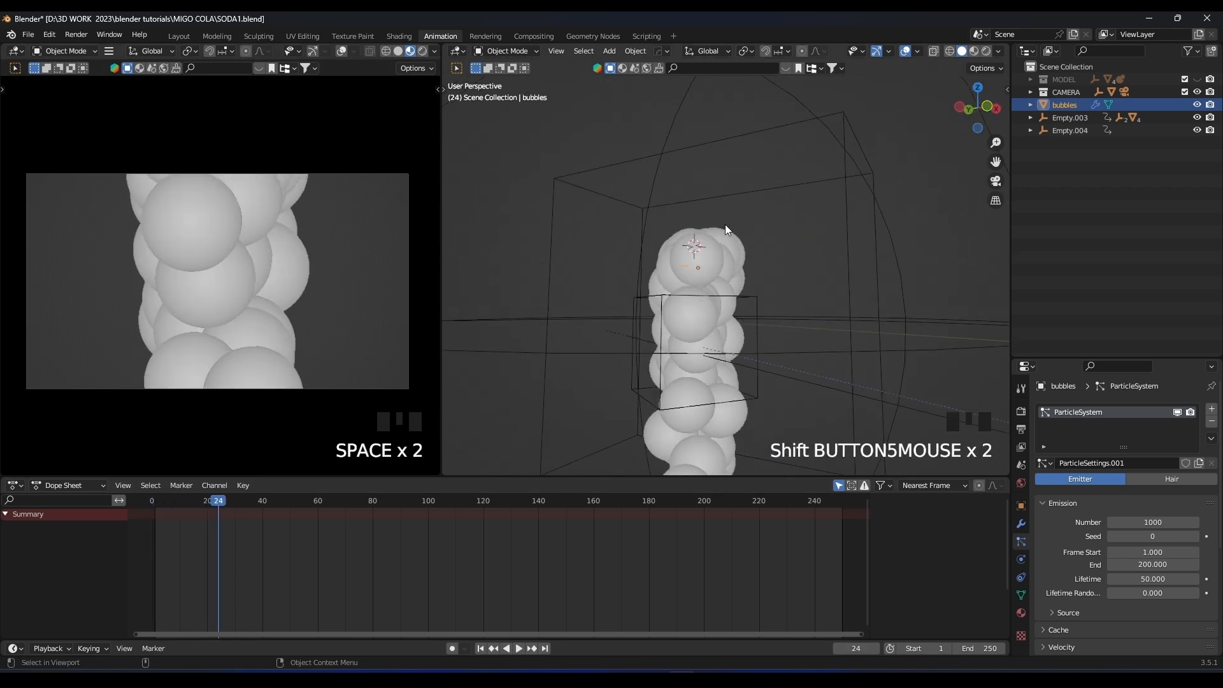
Set the particle system's Gravity field weight to 0, play back the emission and return to frame 0.
scroll(1074, 526, down, 5)
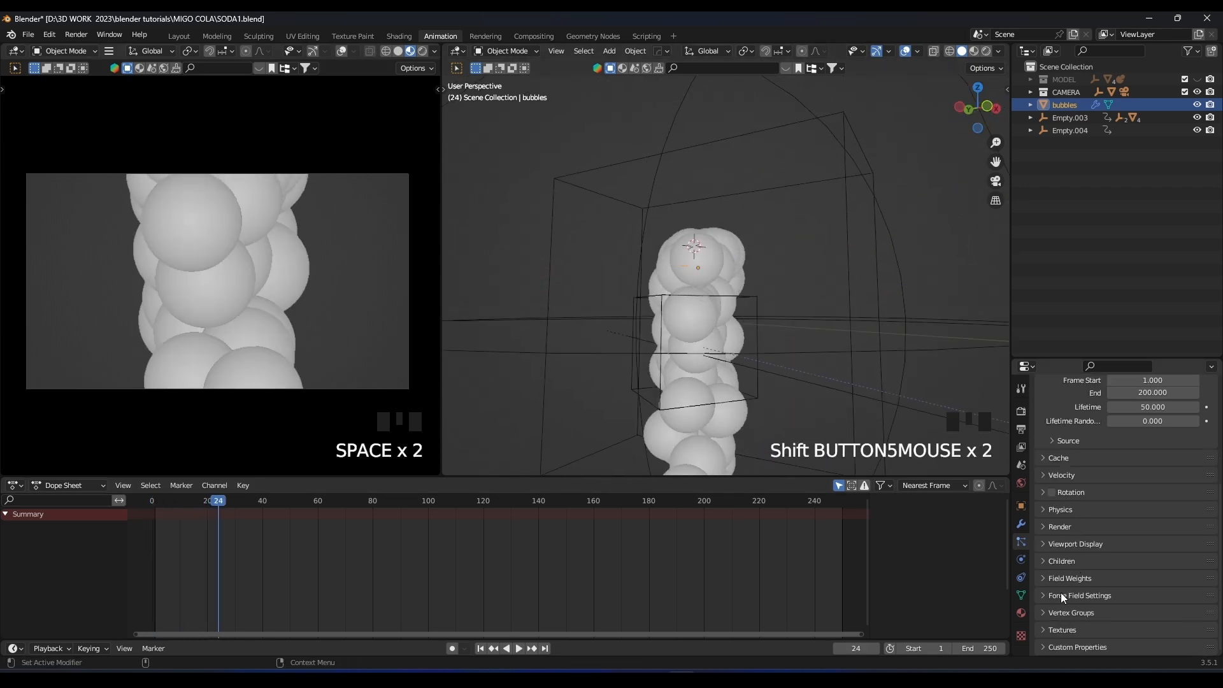
click(1042, 578)
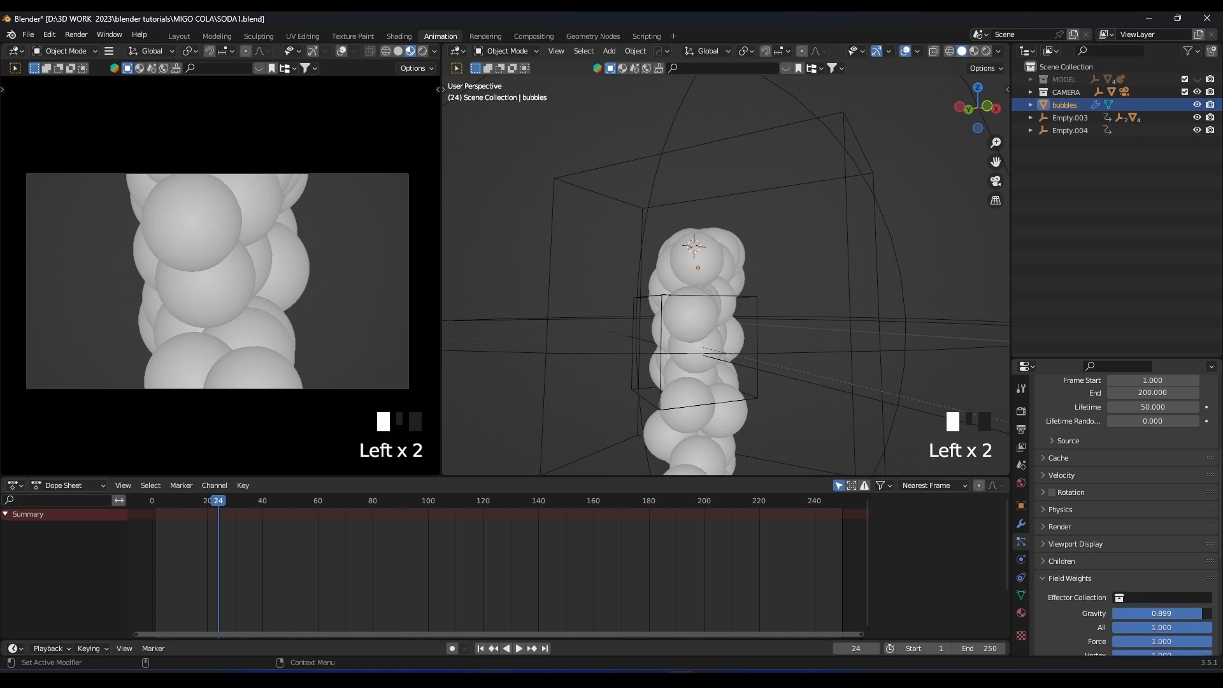
click(136, 503)
key(space)
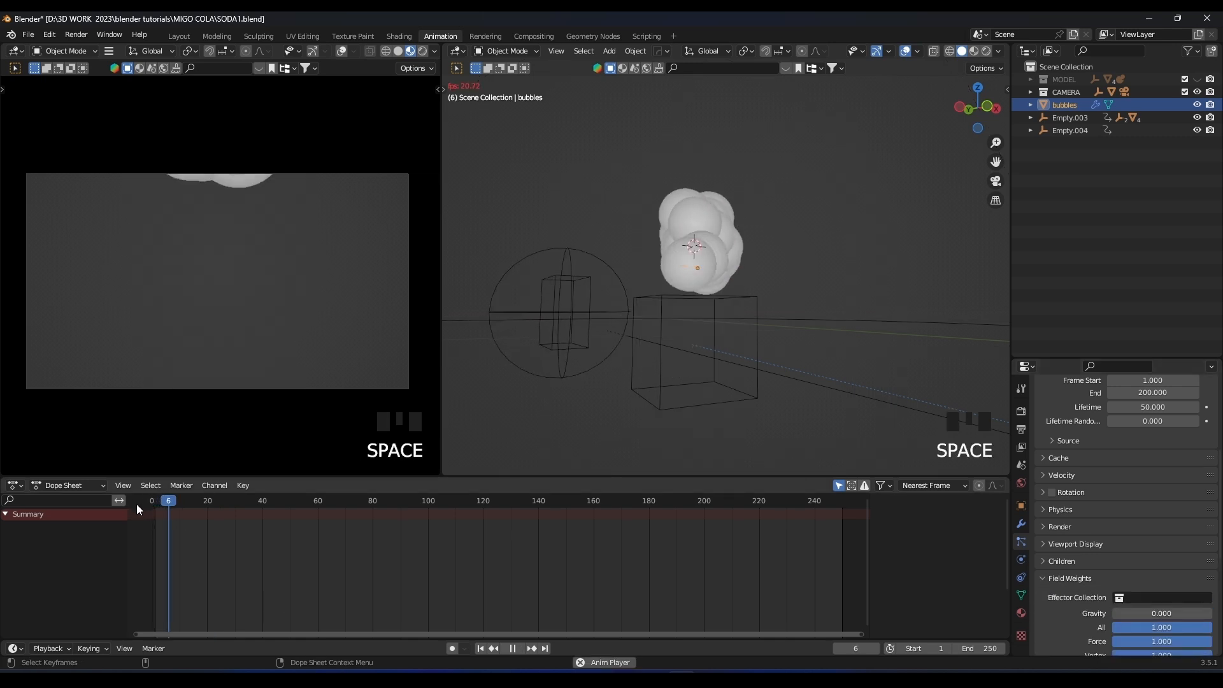
key(space)
click(156, 501)
drag(156, 502, 151, 502)
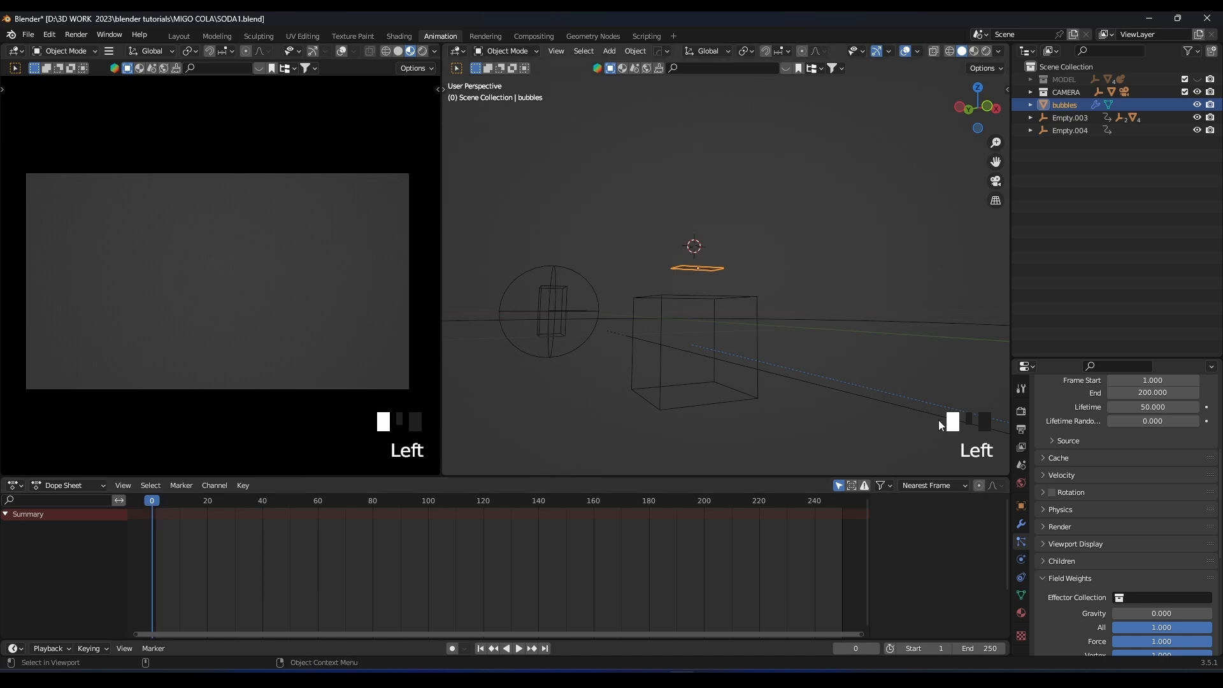
Show the MODEL collection again and scrub to frame 58 to inspect the particles rising from the can.
scroll(1134, 499, up, 4)
middle_drag(775, 352, 837, 317)
scroll(760, 351, up, 8)
scroll(628, 214, up, 3)
scroll(626, 260, down, 10)
middle_drag(628, 214, 724, 293)
scroll(726, 294, down, 7)
scroll(729, 295, up, 2)
scroll(730, 296, up, 2)
scroll(816, 113, down, 7)
middle_drag(653, 171, 694, 255)
drag(166, 503, 312, 502)
scroll(751, 266, up, 4)
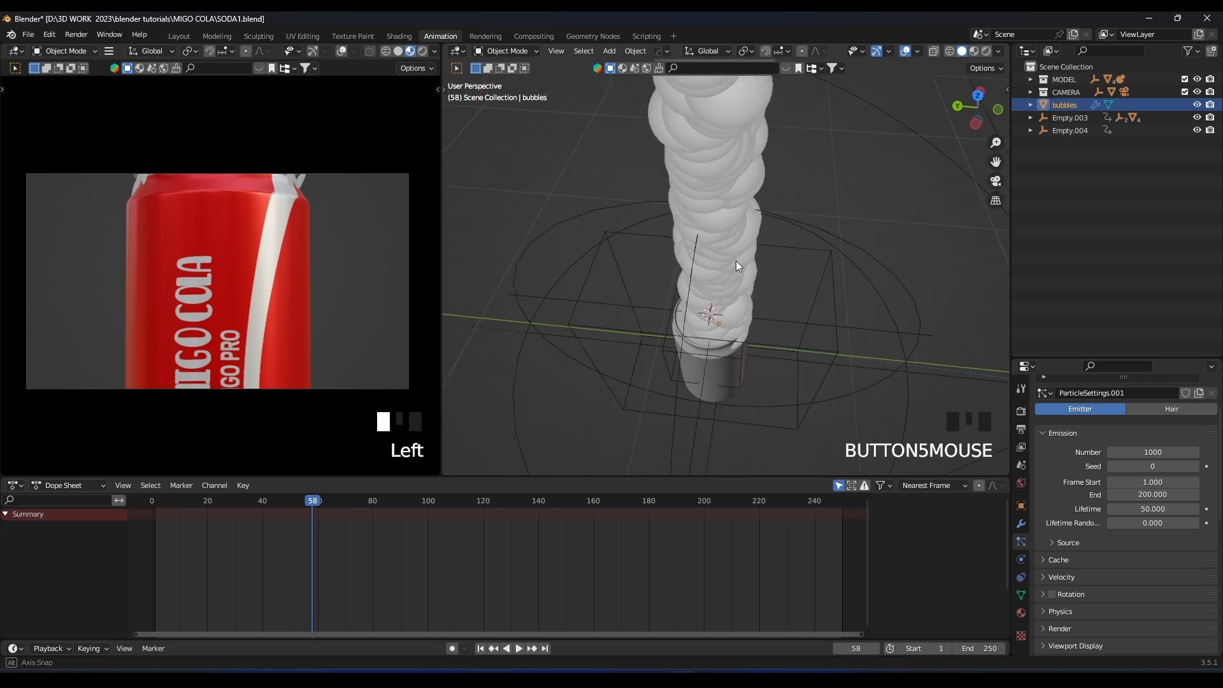
Hide the bubbles object and scrub to frame 102, where the can's lid opens.
middle_drag(752, 265, 738, 292)
scroll(738, 291, up, 6)
click(1196, 104)
drag(318, 500, 433, 503)
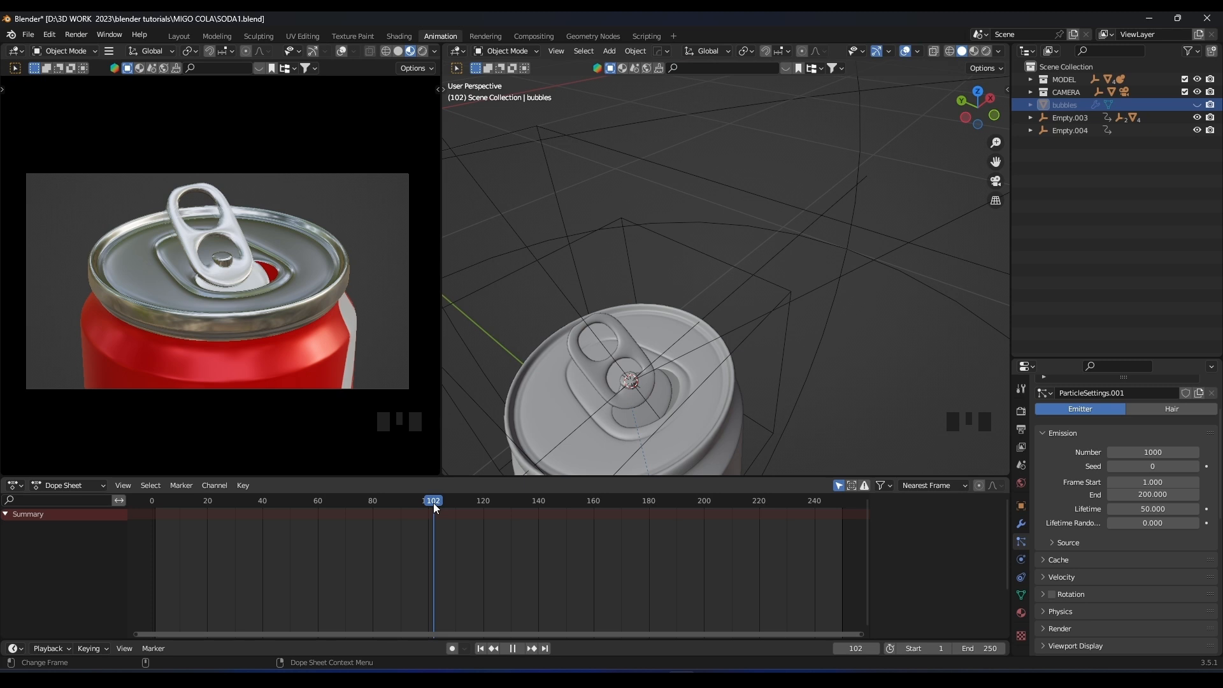
Show the bubbles object and set its particle emission to start at frame 102 and end at frame 107.
click(1197, 104)
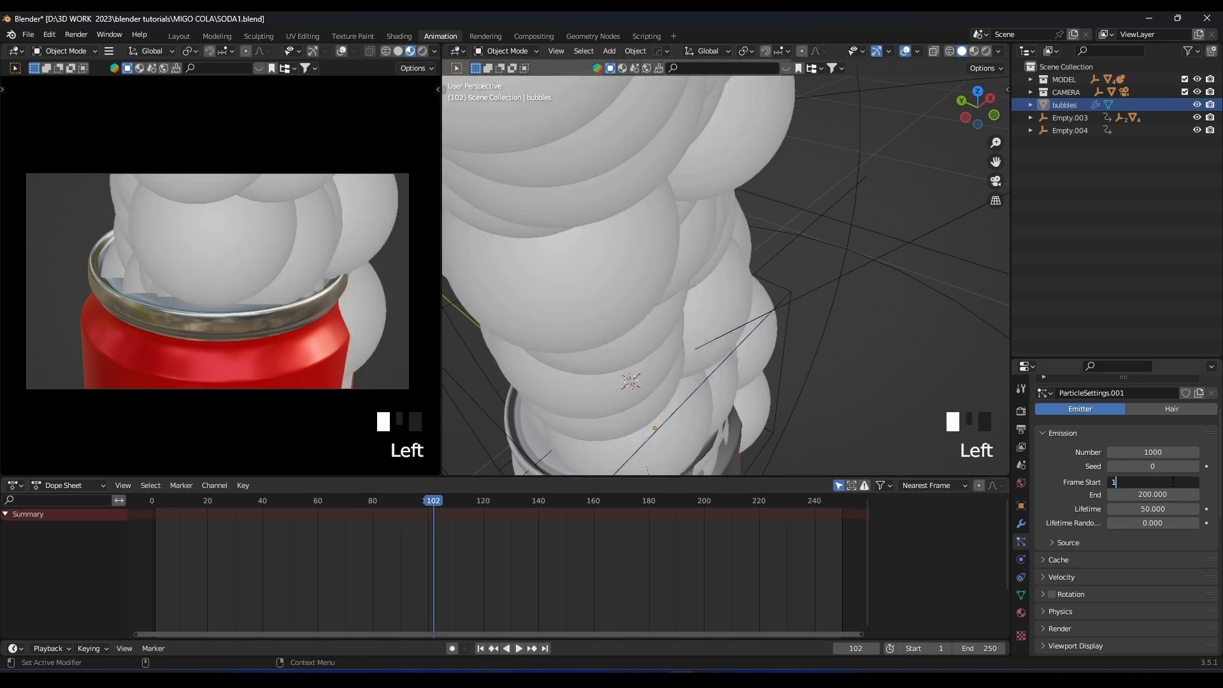
key(Return)
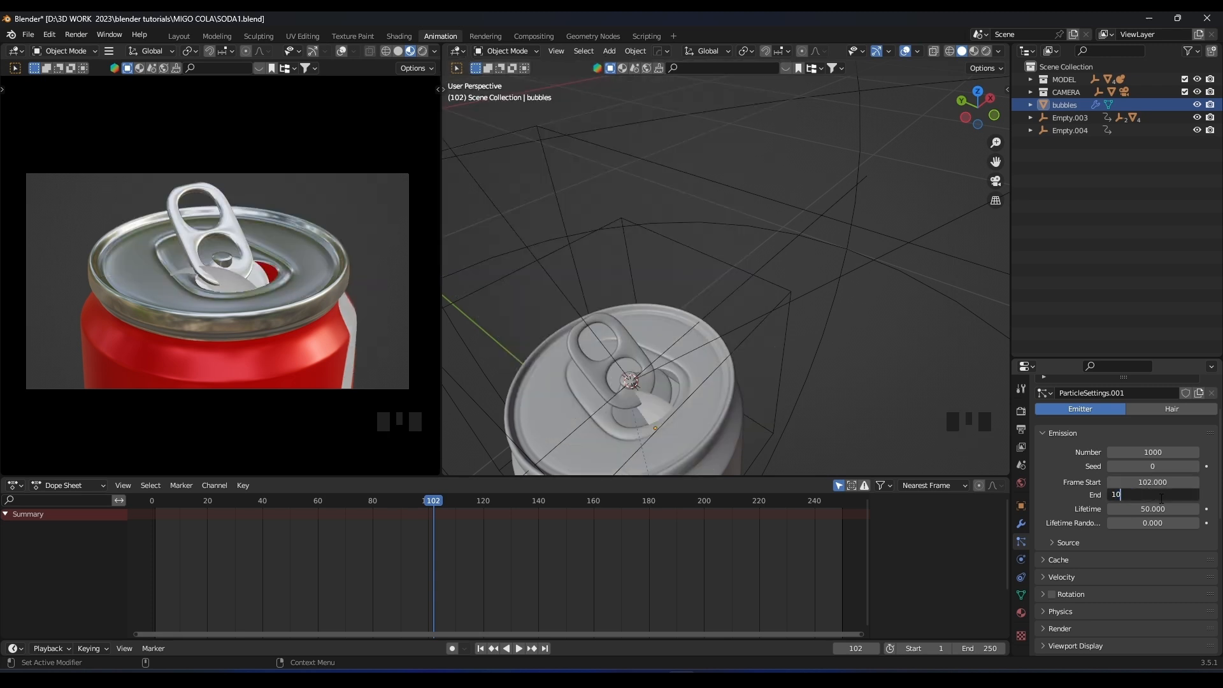
key(space)
click(412, 501)
key(space)
key(space)
click(416, 504)
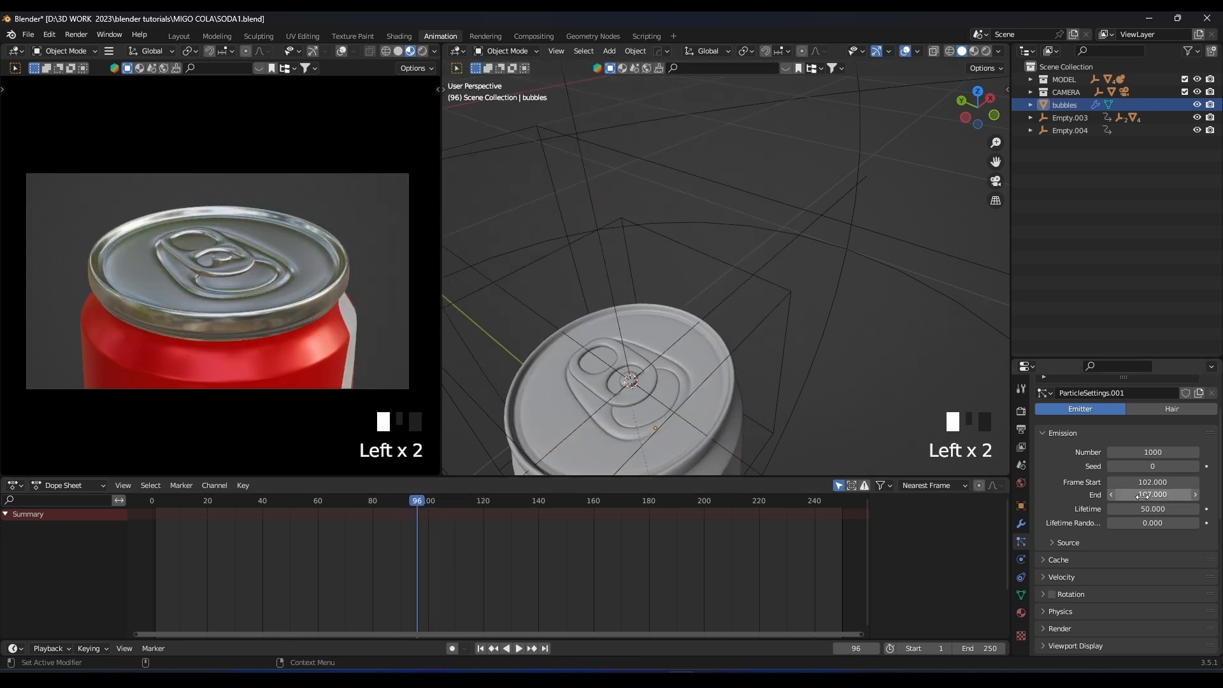
Play back the particle burst around frames 98 to 108 to check its timing.
key(space)
key(space)
click(422, 505)
key(space)
key(space)
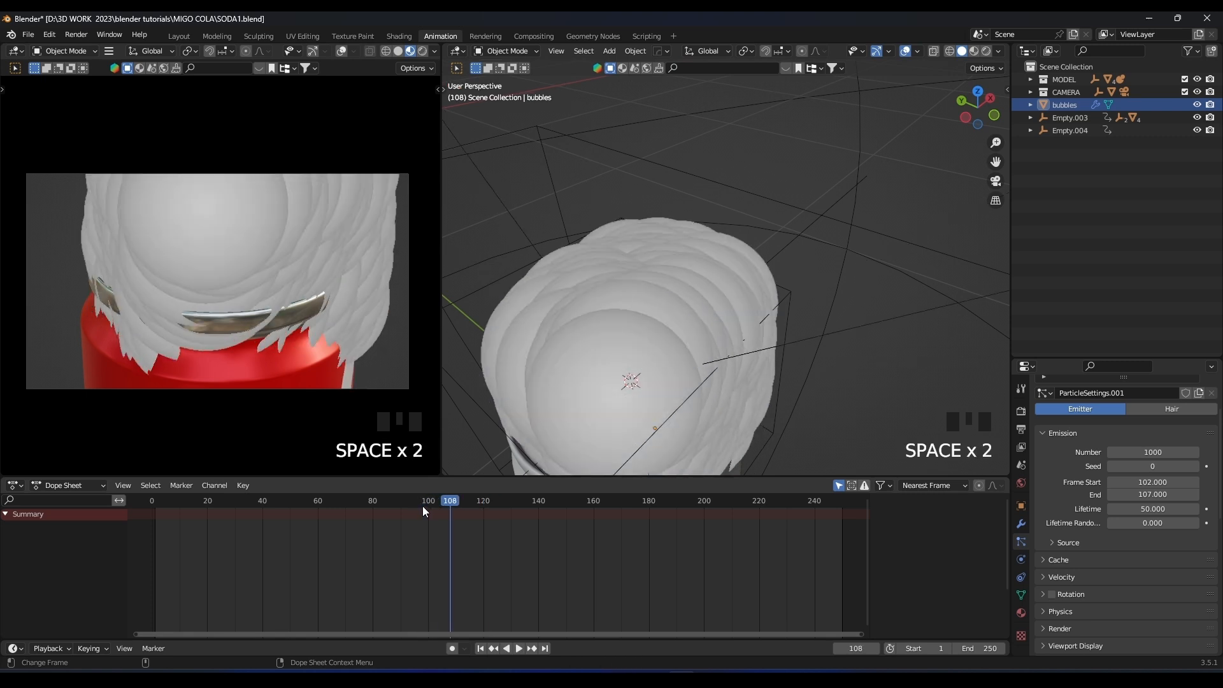
Add a UV sphere at the 3D cursor, resize it and shade it smooth.
scroll(777, 290, down, 8)
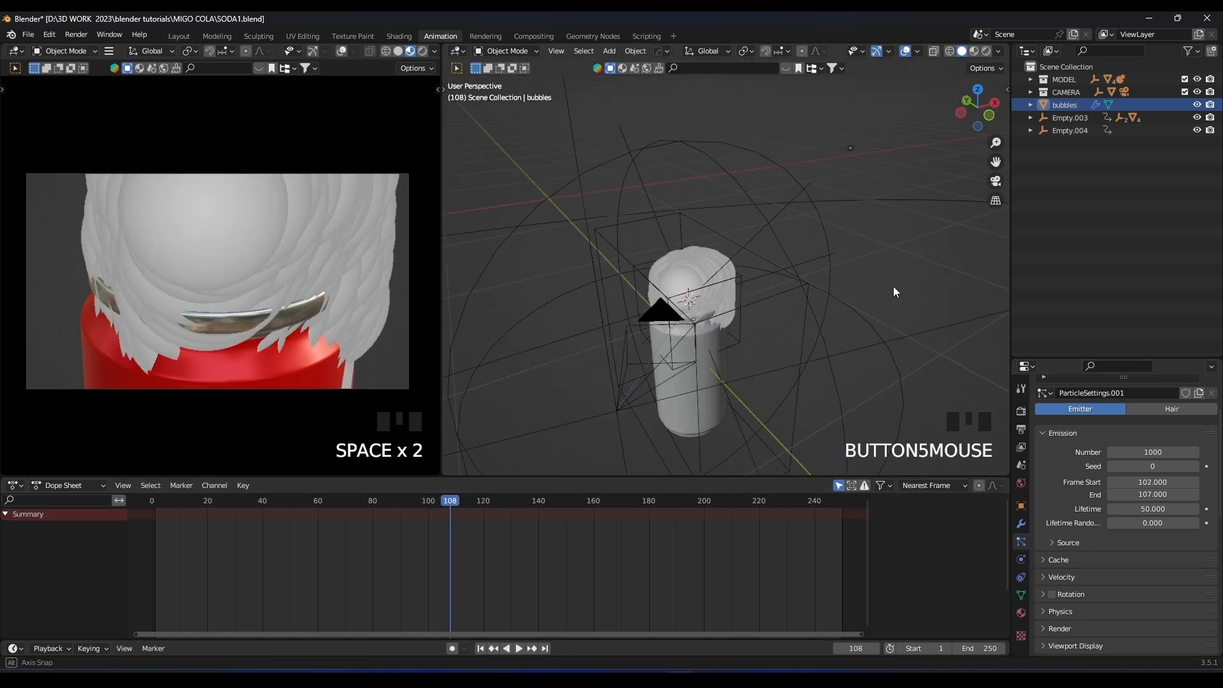
shift+scroll(843, 282, down, 3)
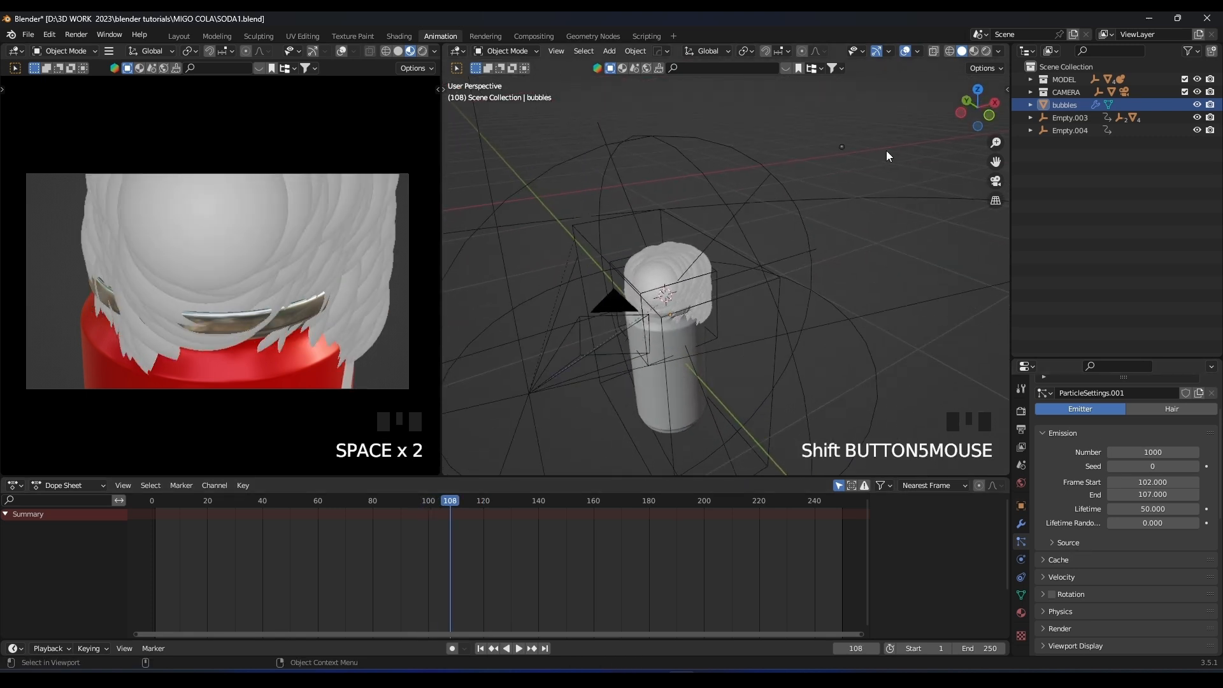
shift+scroll(843, 151, down, 1)
key(shift+a)
mouse_move(827, 212)
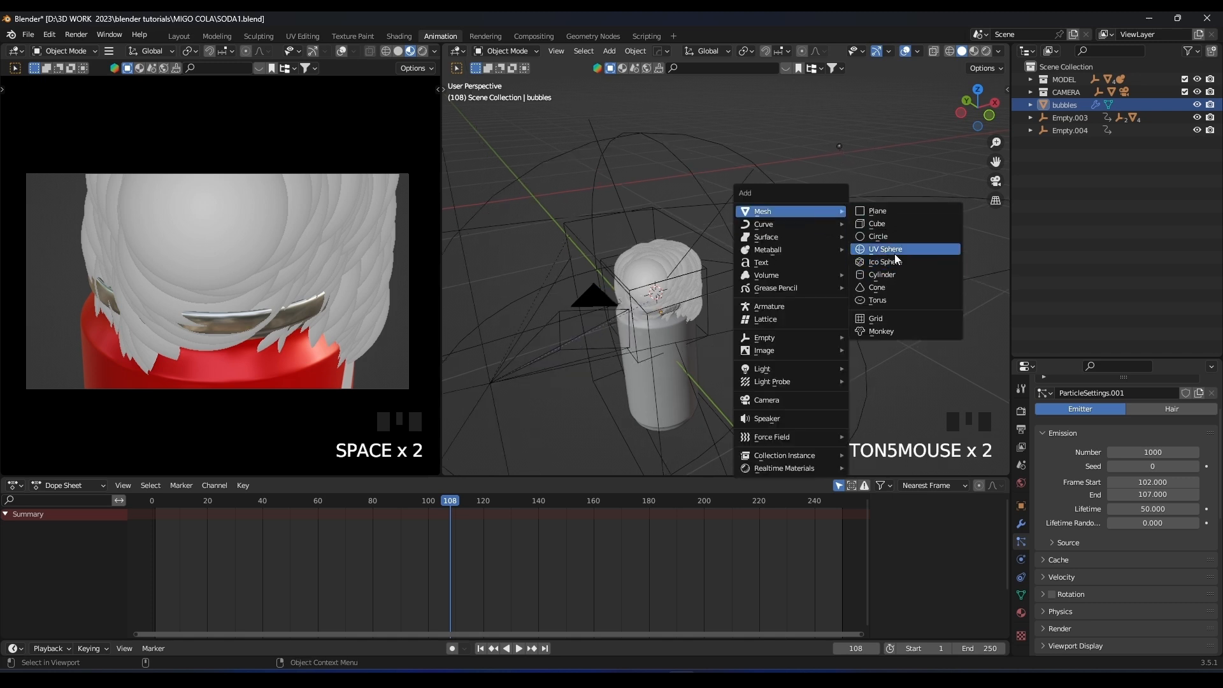
click(894, 253)
key(s)
click(821, 261)
right_click(685, 226)
click(630, 178)
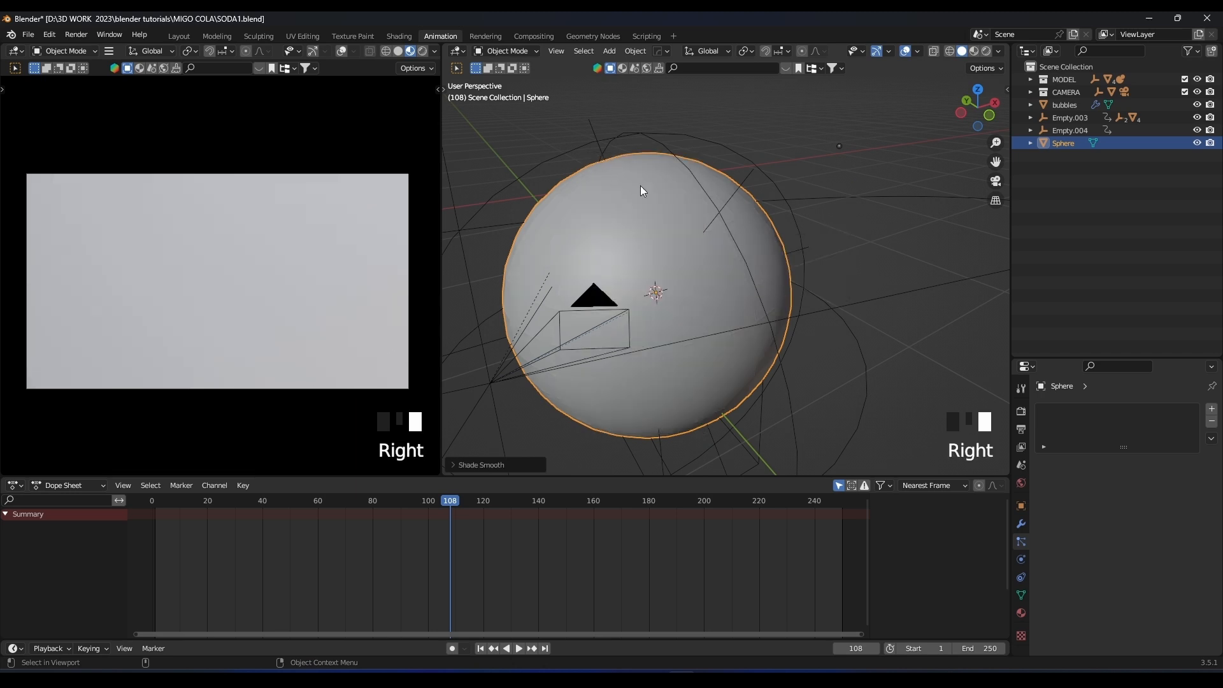
Scale down the smooth sphere and move it along X, well away from the can.
key(s)
click(708, 242)
key(g)
key(x)
click(924, 207)
shift+middle_drag(923, 207, 871, 231)
key(s)
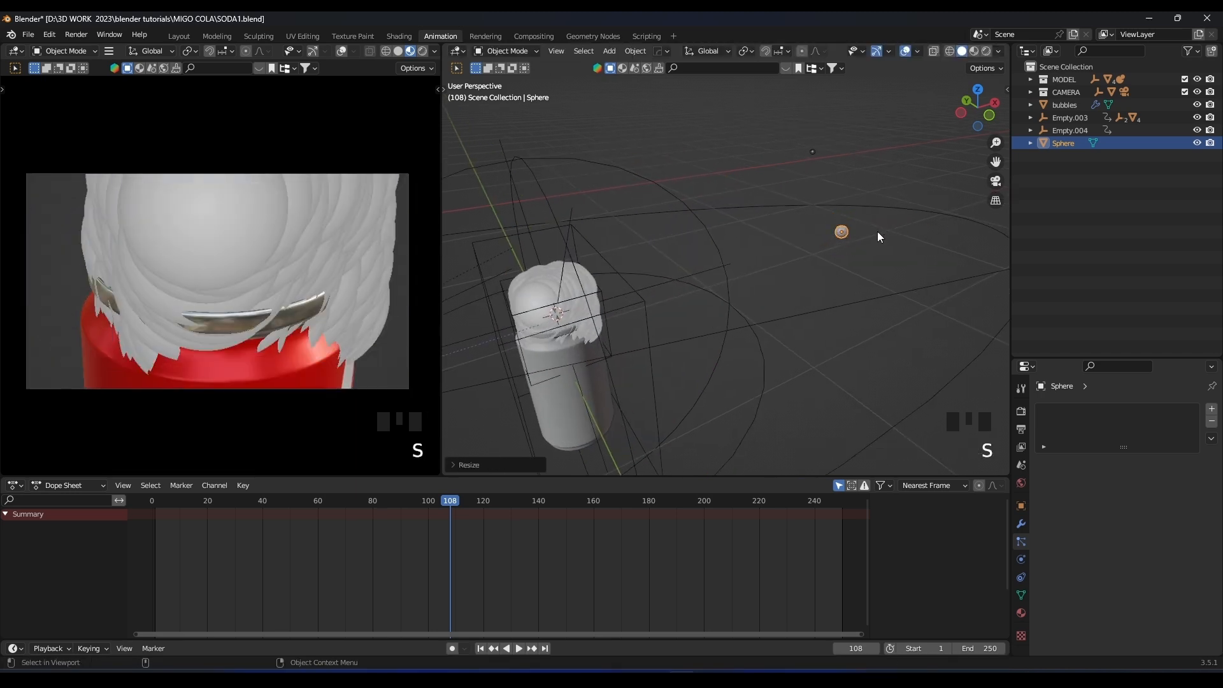
click(942, 196)
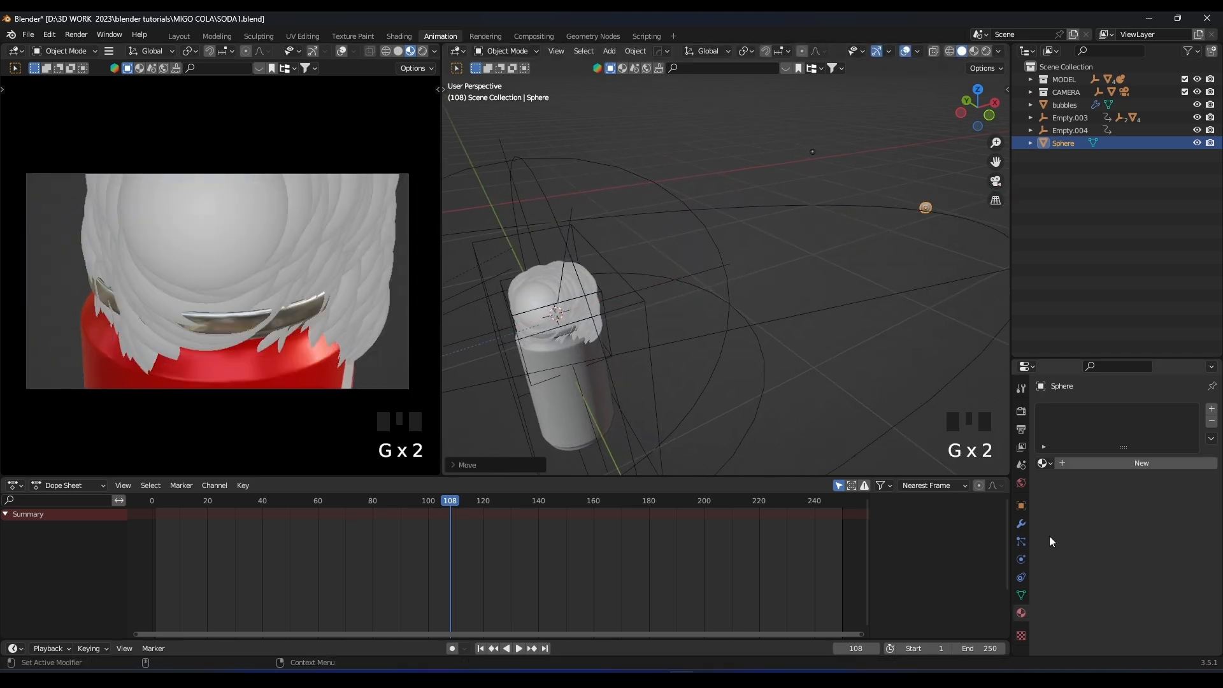
Assign the existing glass-shader material named Material to the sphere and rename it glass.
click(1045, 463)
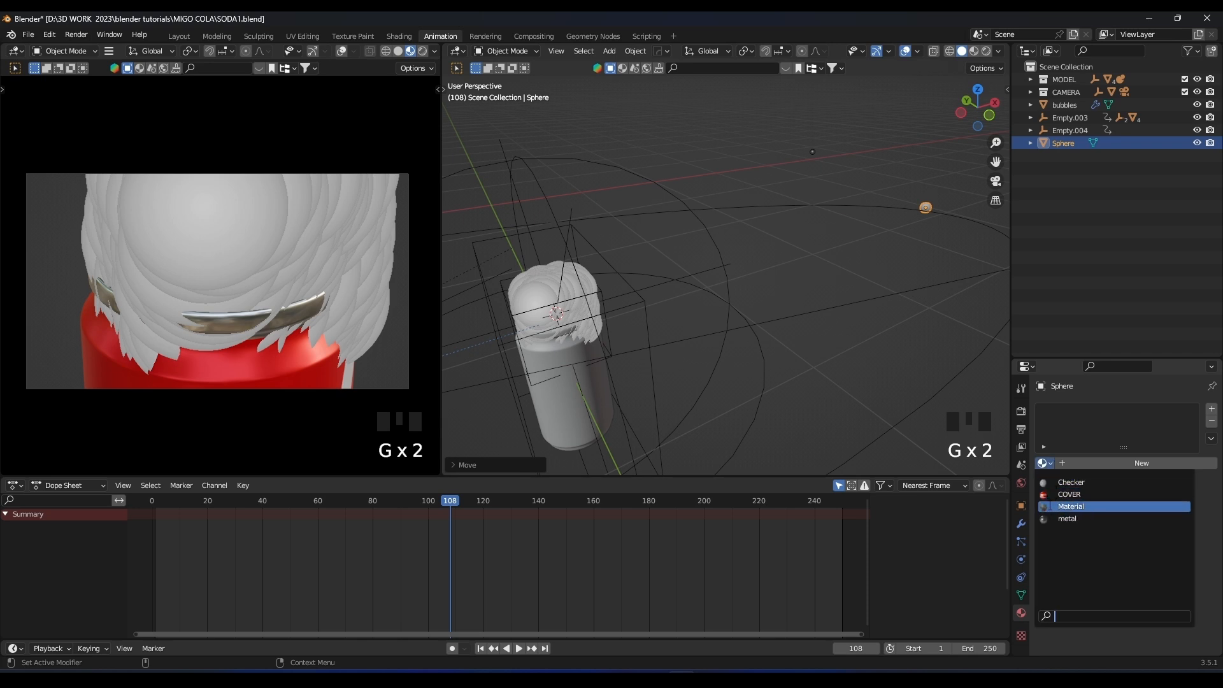
click(1088, 507)
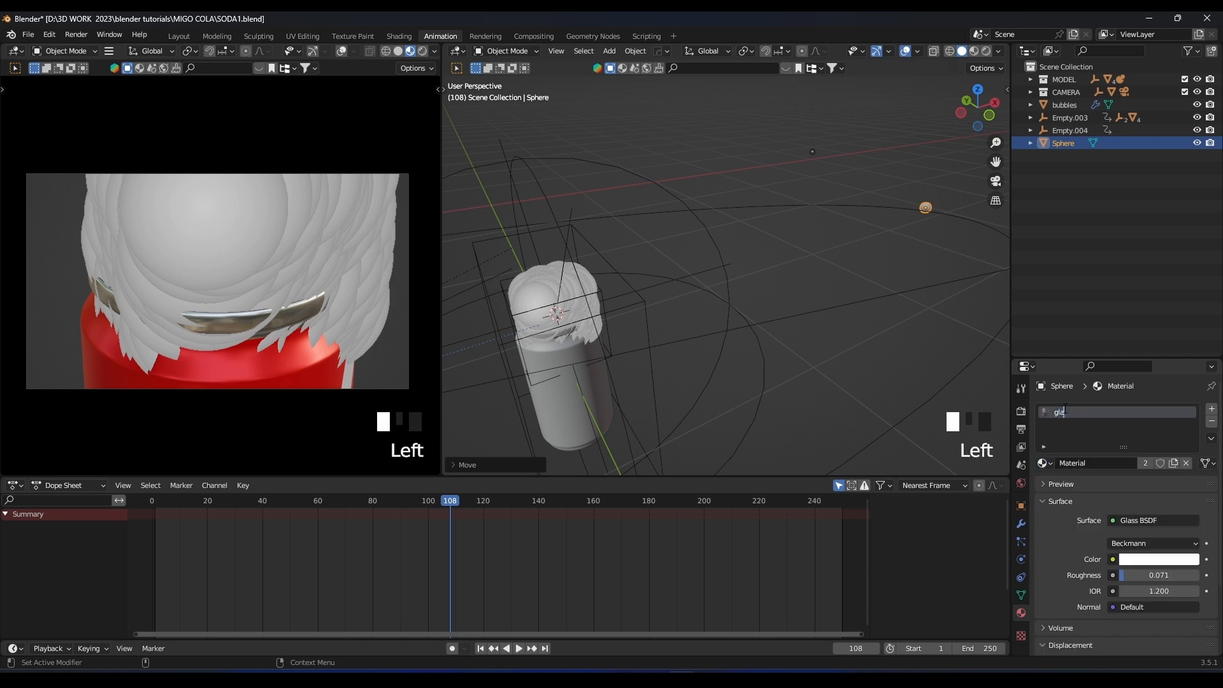
Resize the sphere once more and apply its scale.
key(s)
key(ctrl+a)
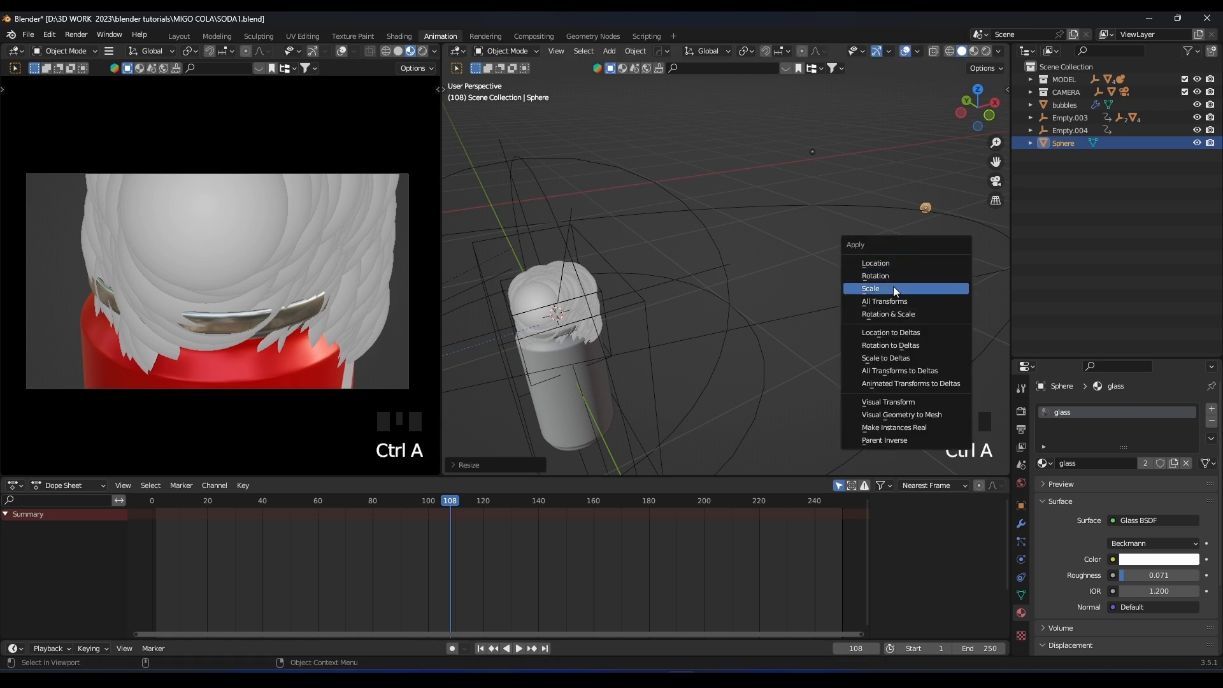
click(895, 290)
Set the bubbles particle system to render as Object, using the small sphere as the instance object.
shift+scroll(895, 290, down, 4)
click(1075, 105)
click(1021, 542)
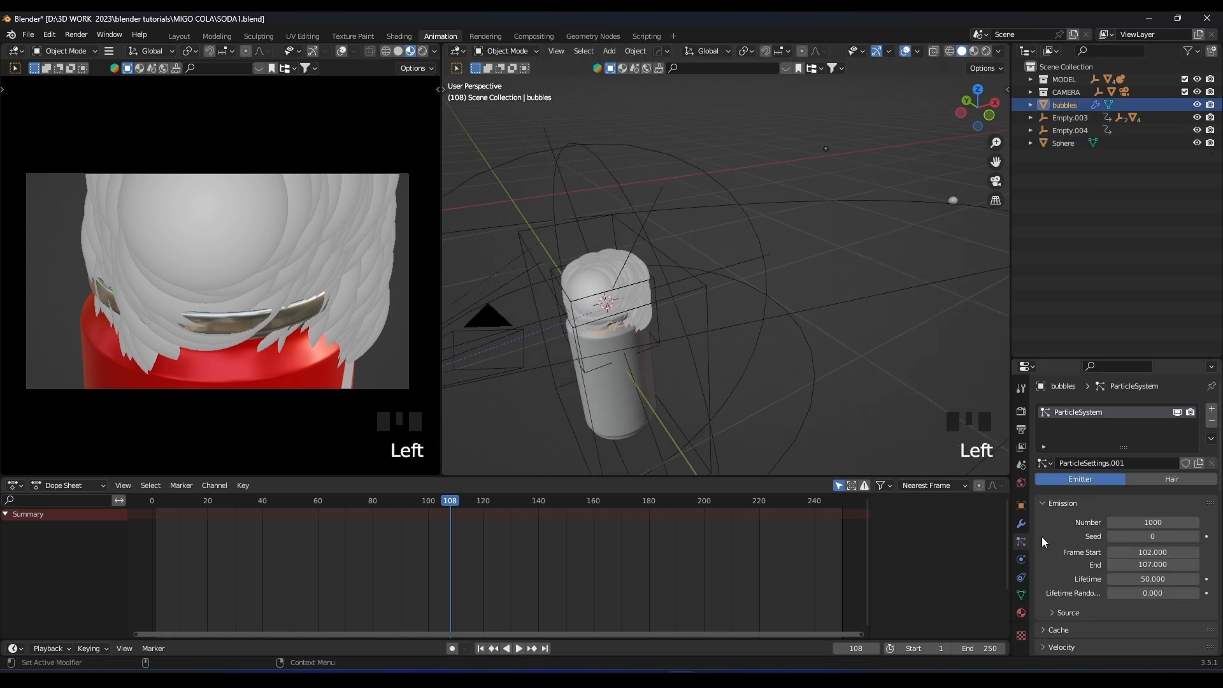
scroll(1068, 506, down, 5)
click(1057, 469)
click(1128, 488)
click(1129, 543)
click(1194, 582)
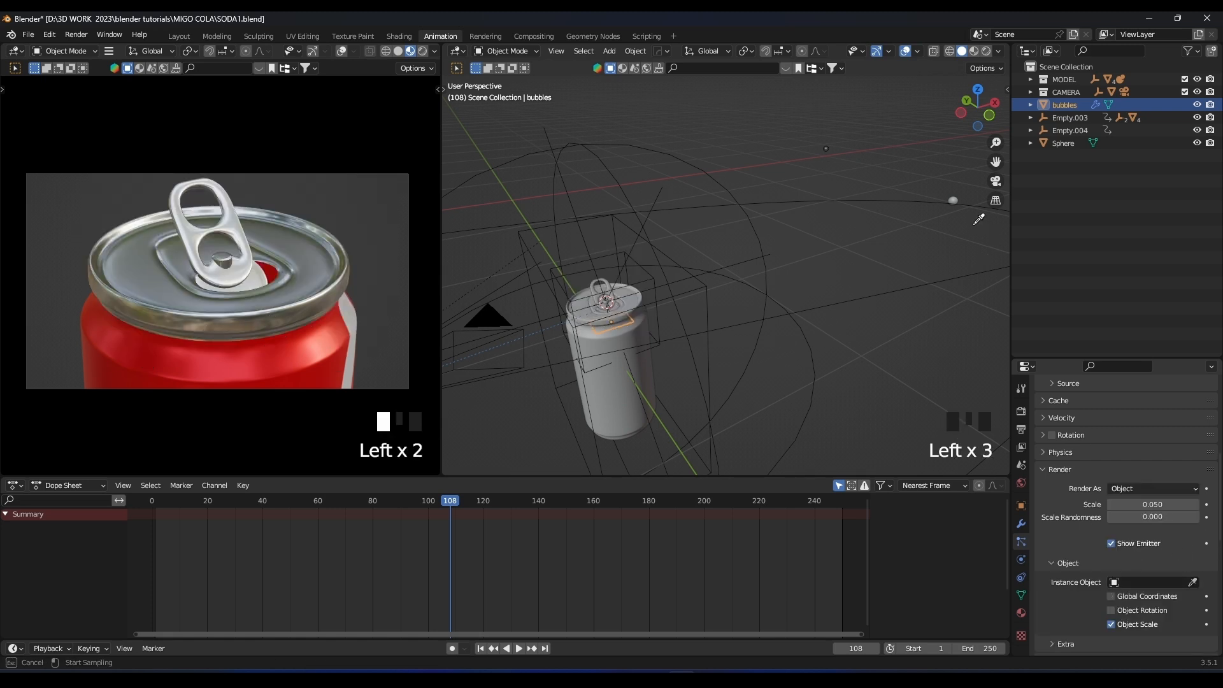
click(953, 199)
Play back the sphere particles bursting from the can, starting just before frame 100.
click(427, 499)
key(space)
click(420, 499)
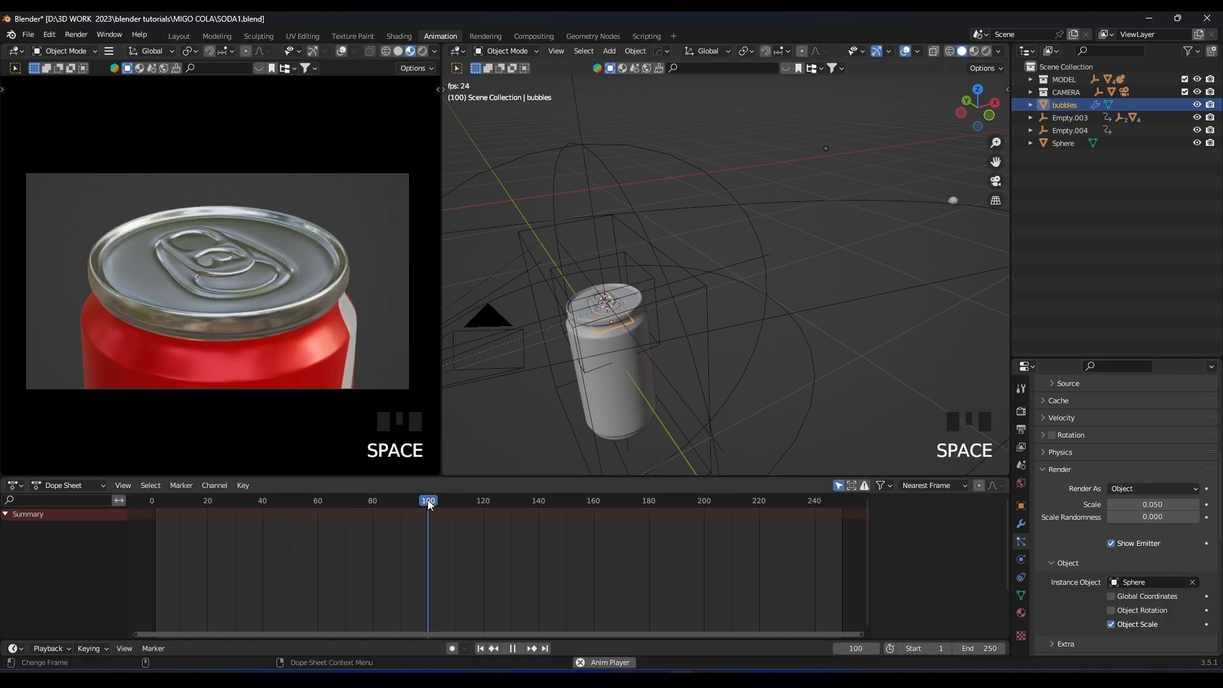
click(420, 500)
click(419, 498)
key(space)
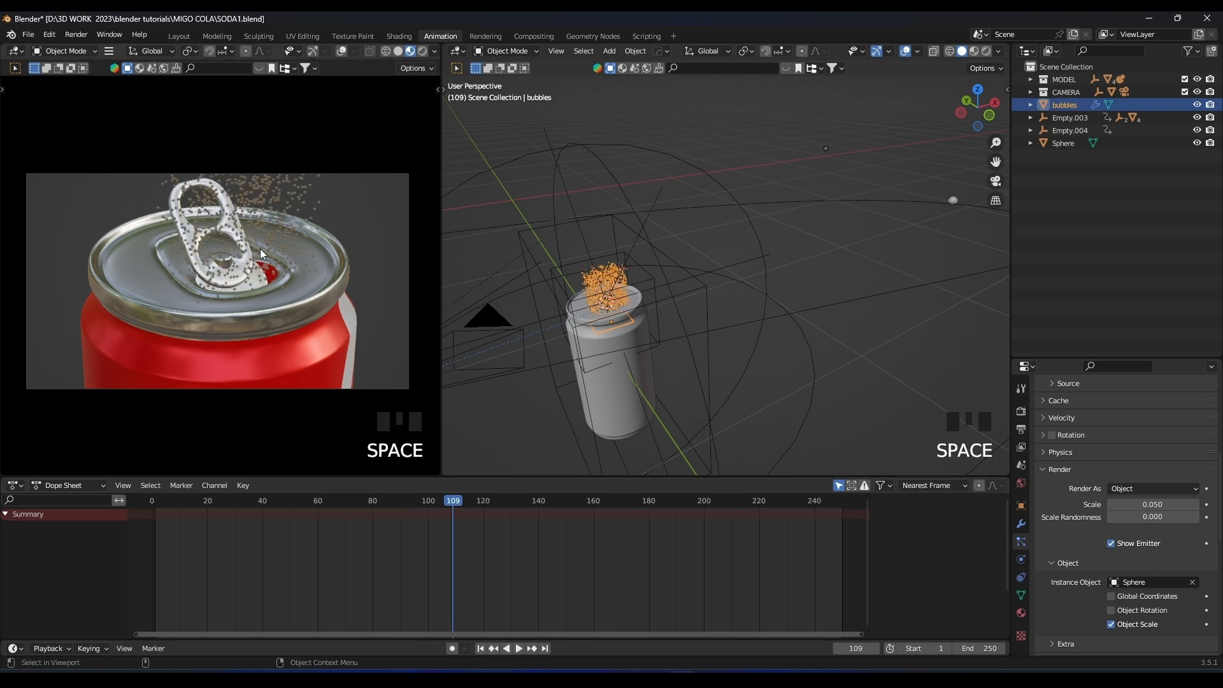
Zoom in on the can's lid in the camera view and switch that view to Rendered shading.
scroll(274, 287, up, 2)
key(z)
click(435, 51)
click(383, 131)
Replay the bubble burst in the rendered camera view and stop at frame 110.
click(418, 503)
key(space)
click(409, 502)
key(space)
click(399, 502)
key(space)
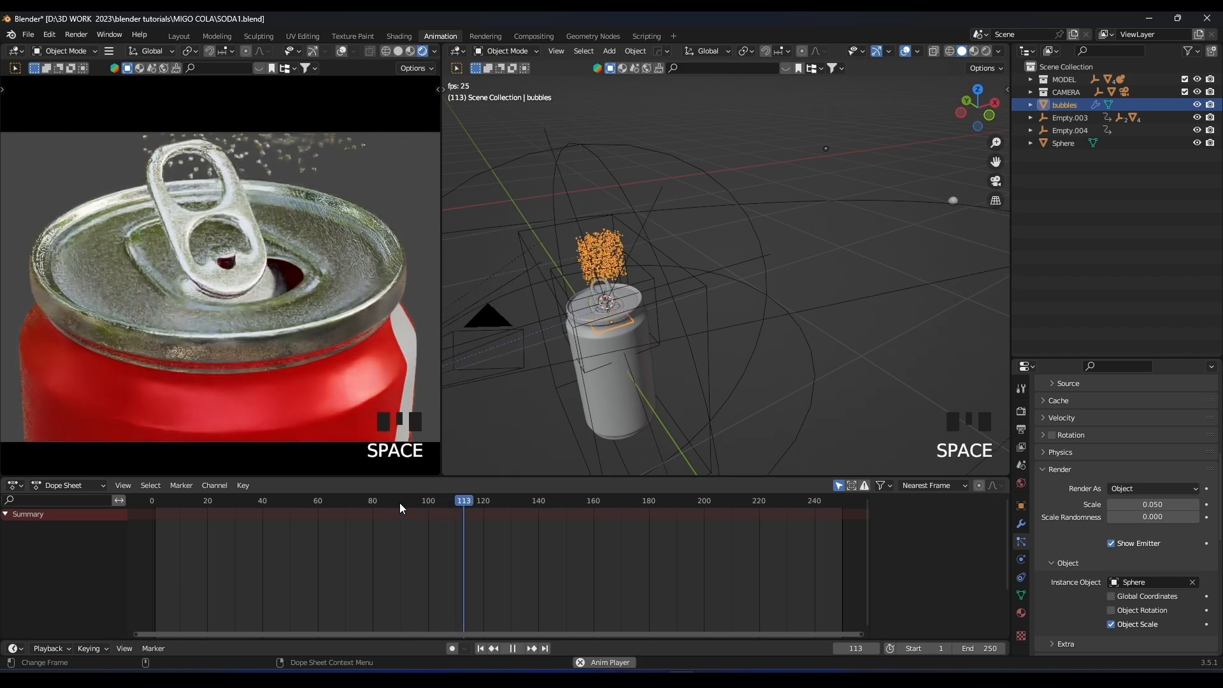
key(Left)
key(space)
key(space)
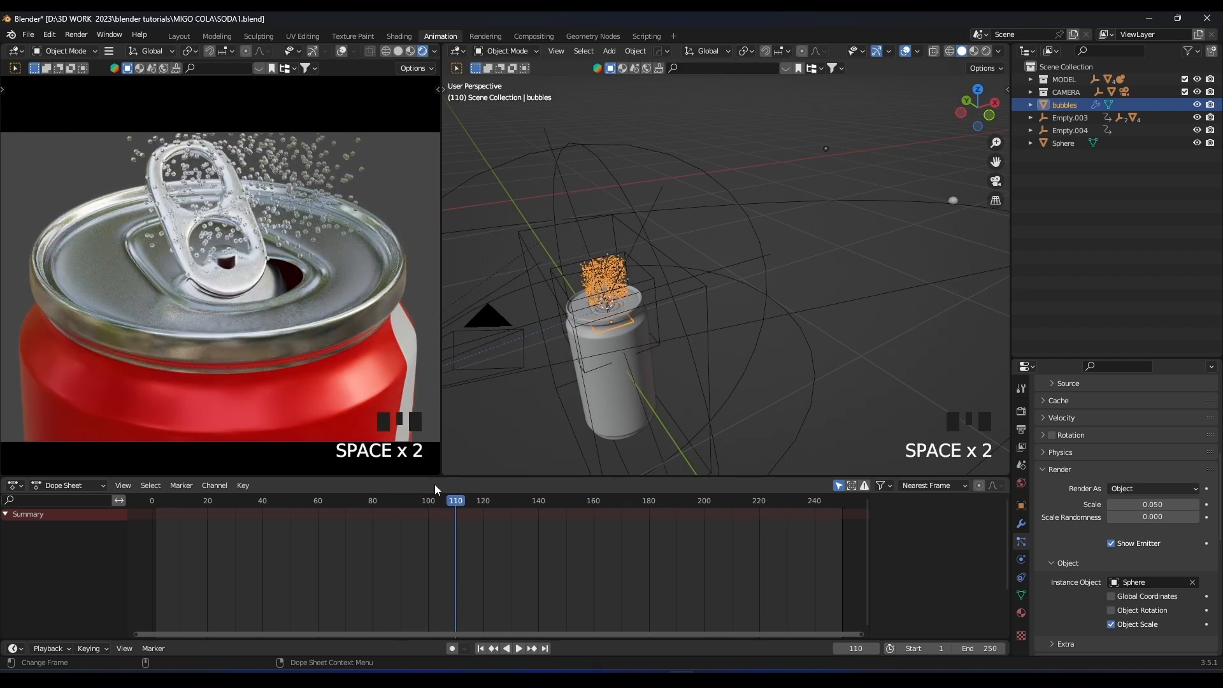
Set the Scale Randomness of the bubble particles to 0.748.
scroll(1141, 583, down, 5)
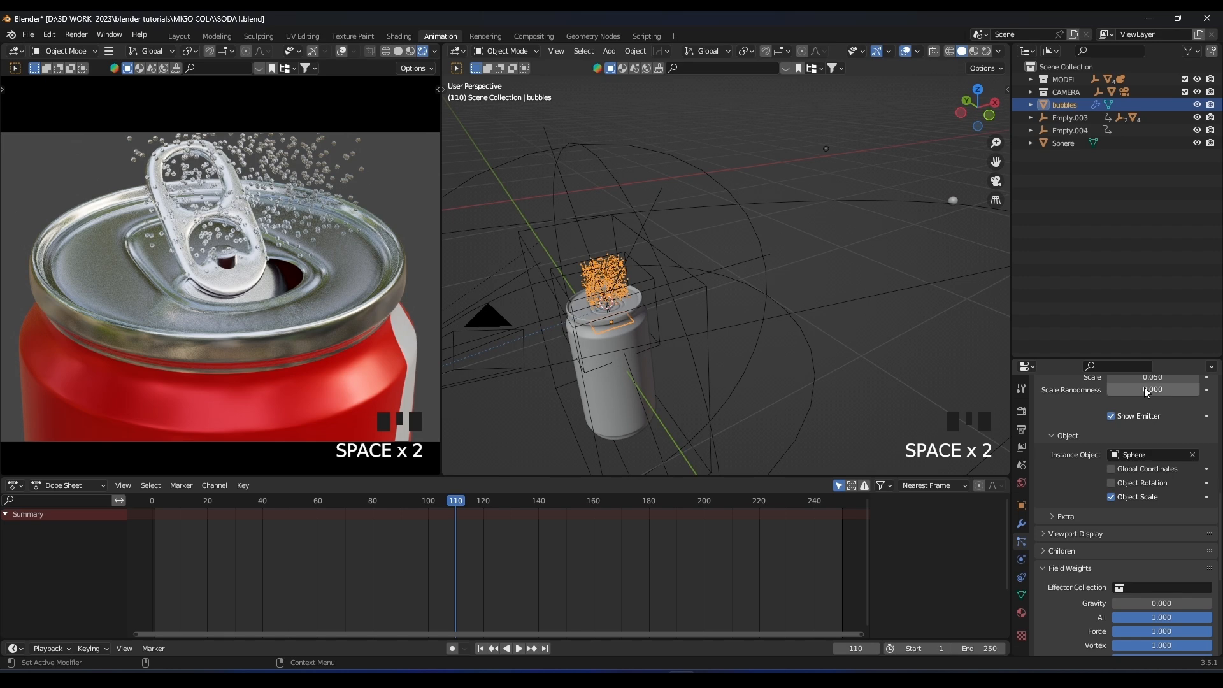
scroll(1056, 416, up, 2)
scroll(221, 274, up, 2)
drag(1131, 440, 1178, 441)
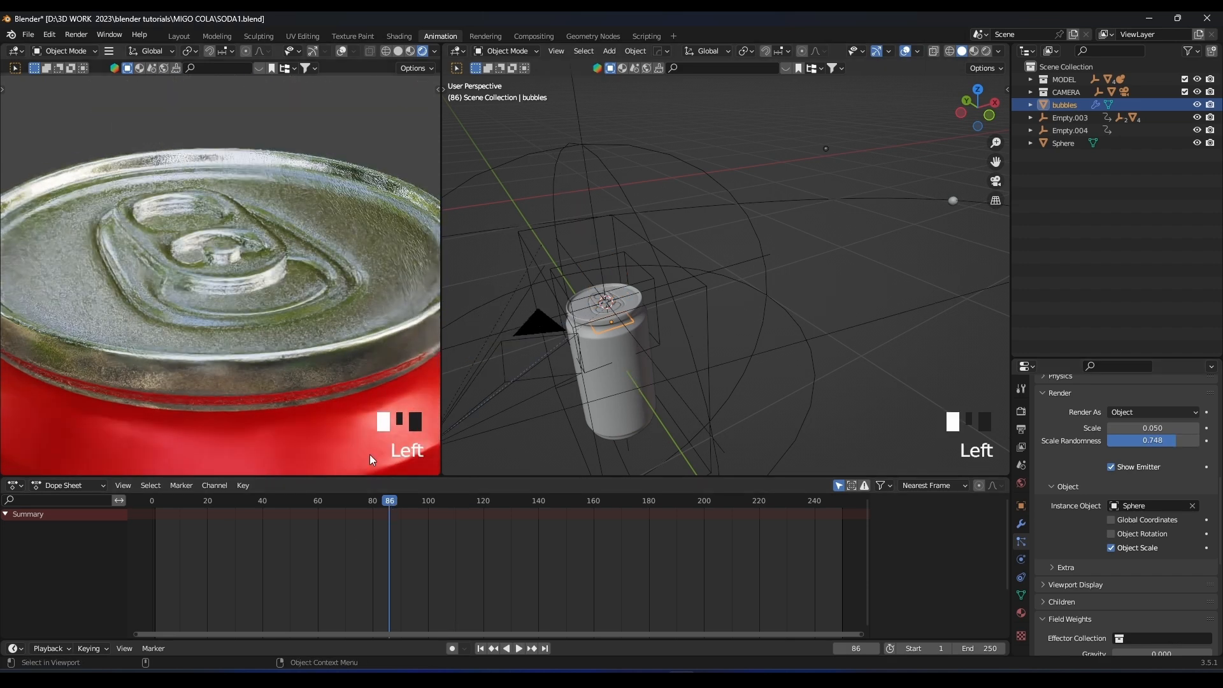
Replay the burst from about frame 92 and examine the randomly sized bubbles around the pull tab and hole.
scroll(331, 320, down, 4)
key(space)
key(space)
click(407, 499)
key(space)
click(407, 500)
key(space)
click(408, 500)
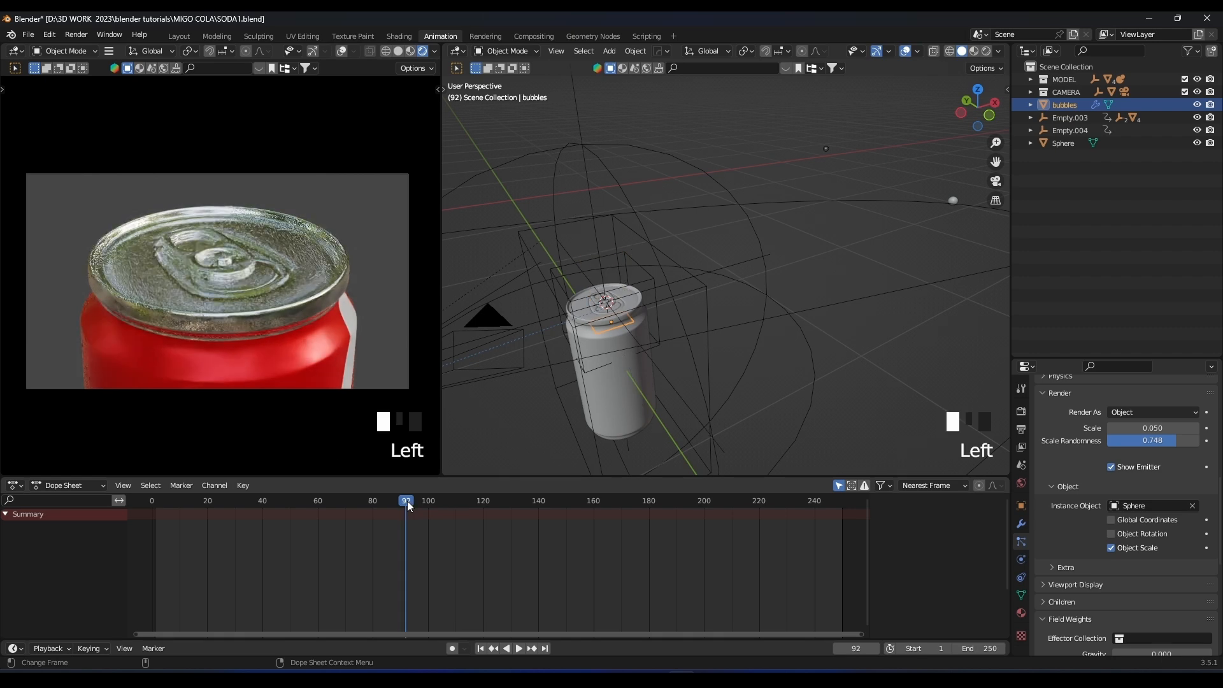
key(space)
key(space)
scroll(277, 248, up, 3)
scroll(365, 315, up, 2)
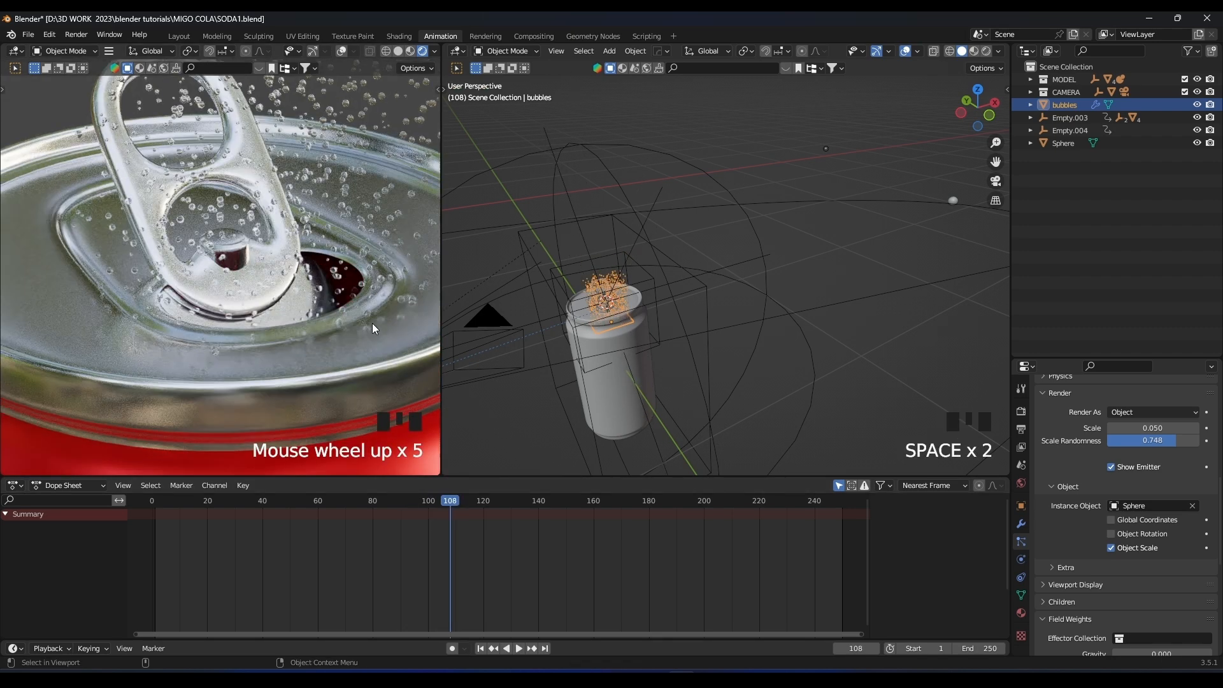
scroll(298, 307, up, 1)
click(403, 503)
key(space)
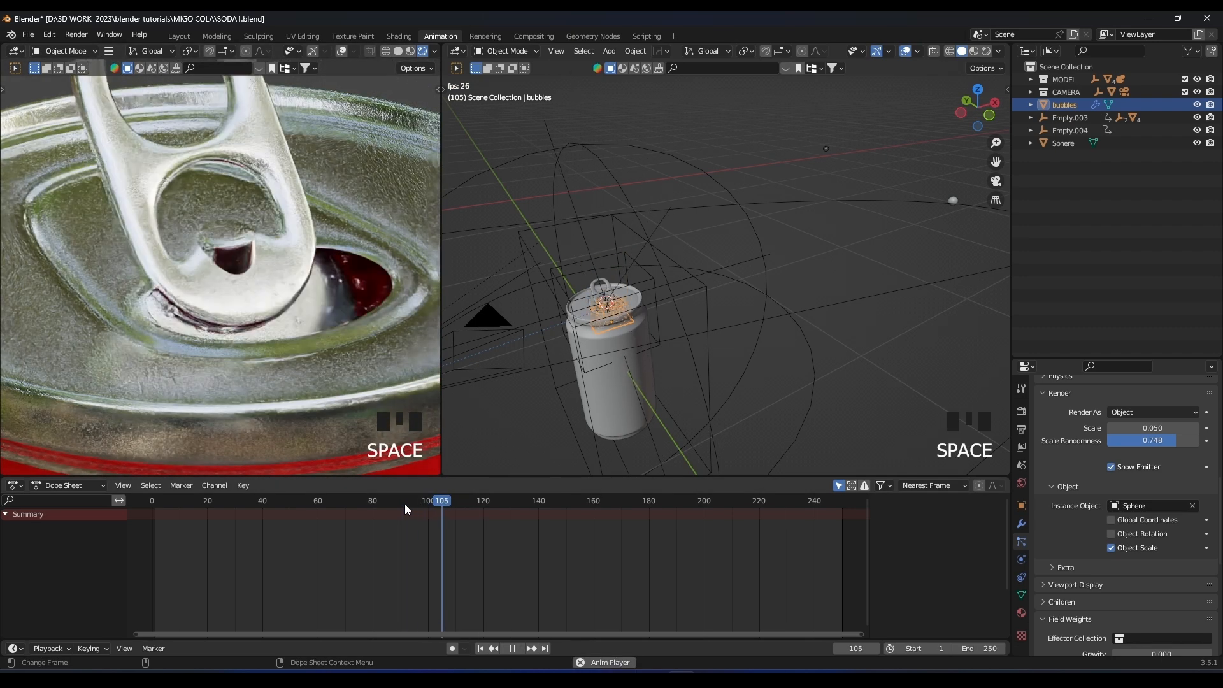
key(space)
scroll(277, 268, down, 3)
scroll(312, 268, up, 1)
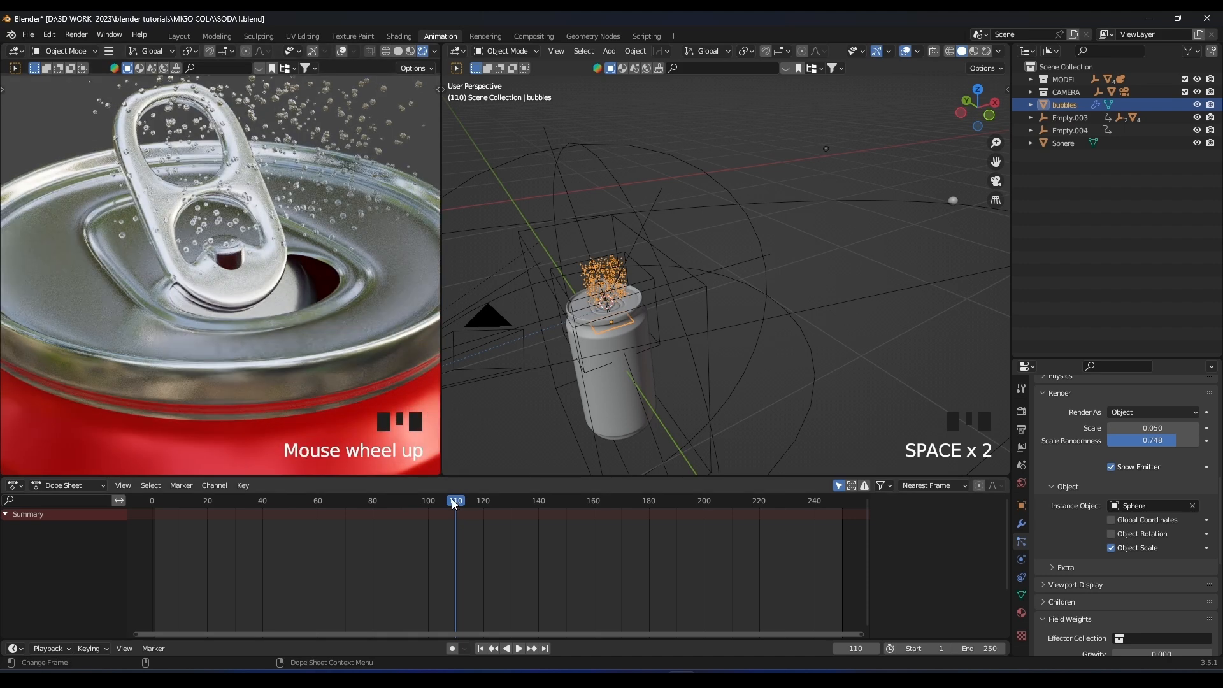
Scrub to frame 105 and add a plane at the 3D cursor on top of the can.
click(438, 502)
drag(439, 504, 445, 504)
scroll(301, 360, down, 5)
scroll(304, 251, up, 4)
scroll(304, 250, down, 3)
key(KP_Decimal)
middle_drag(277, 307, 163, 332)
scroll(648, 320, up, 3)
shift+middle_drag(649, 319, 744, 262)
key(KP_1)
key(KP_Decimal)
scroll(777, 316, down, 2)
key(shift+a)
mouse_move(743, 262)
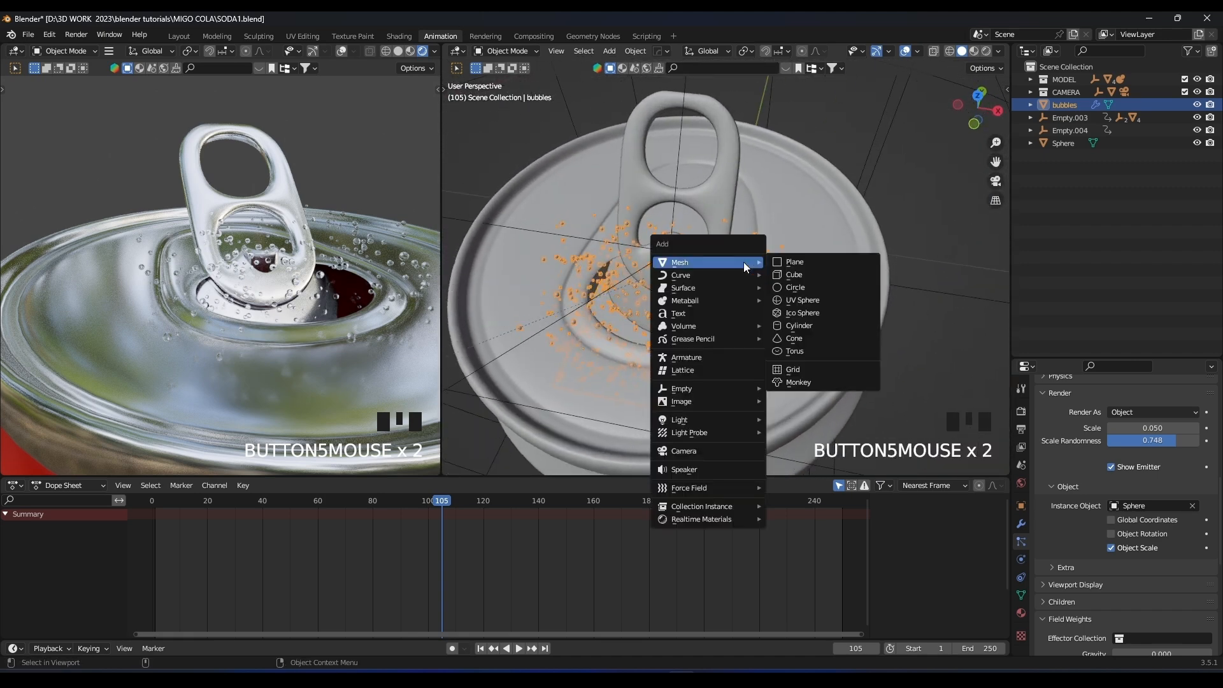
click(799, 262)
Scale the plane down and adjust its proportions along its sides so it covers the can's lid.
scroll(827, 267, down, 3)
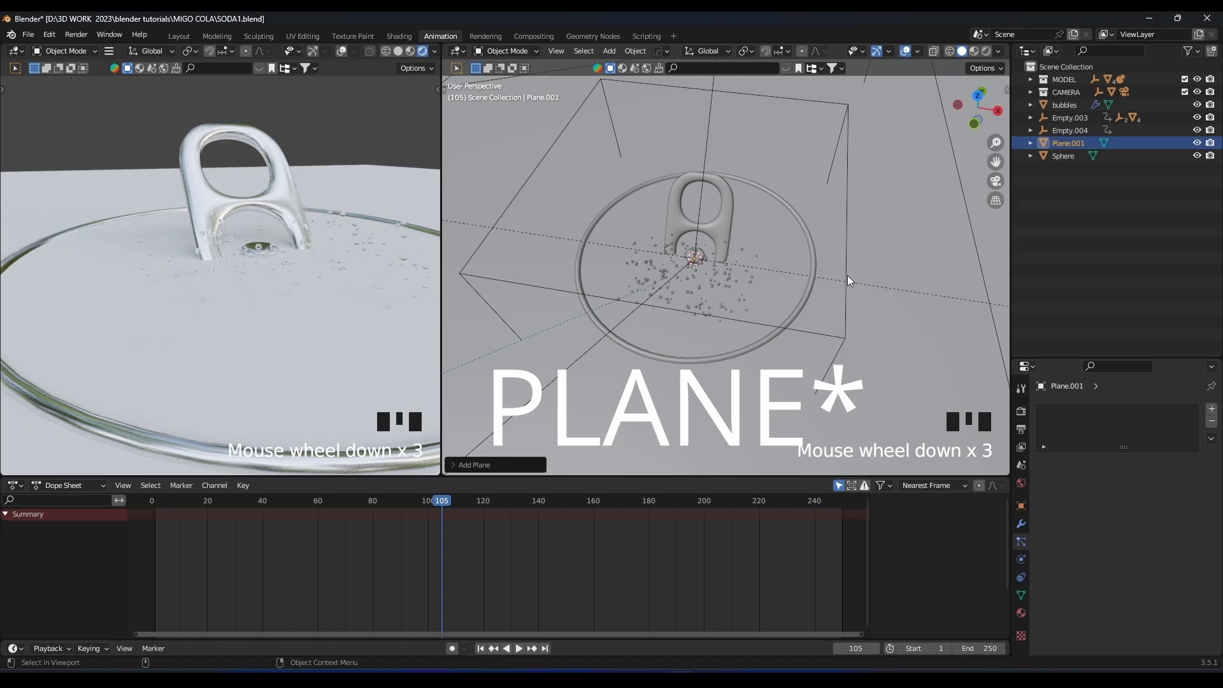
key(s)
click(788, 295)
key(s)
middle_click(812, 296)
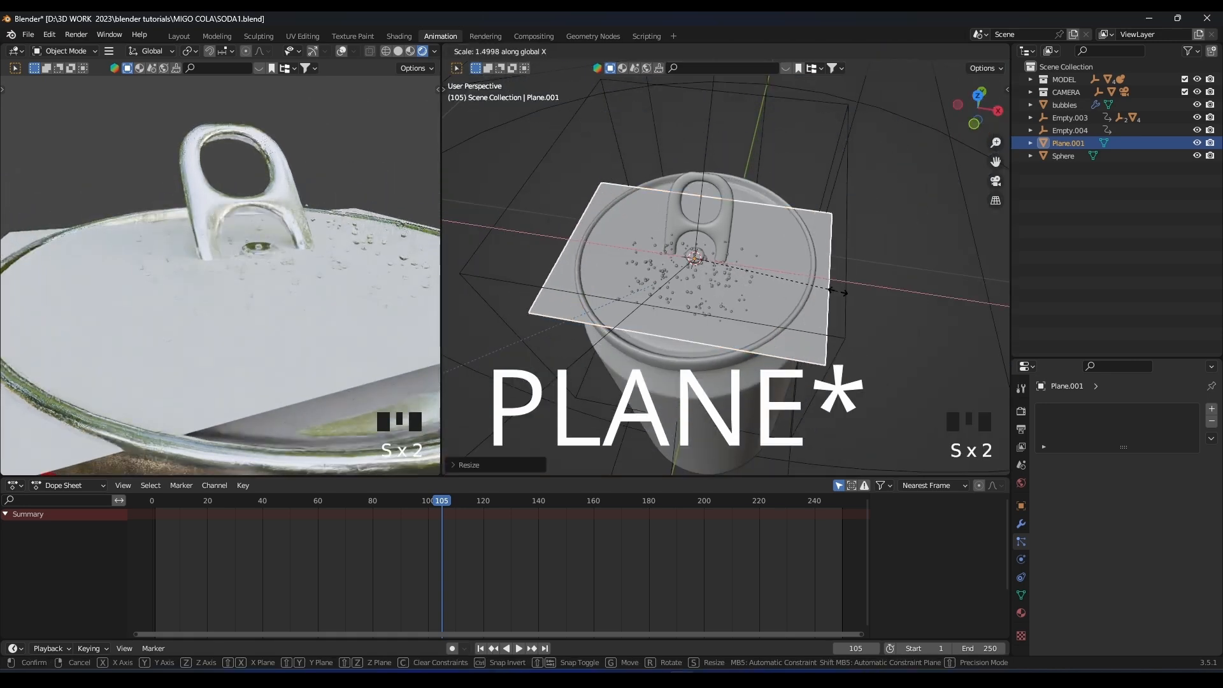
click(841, 299)
middle_drag(854, 274, 765, 306)
key(s)
middle_click(841, 291)
click(863, 295)
scroll(837, 279, up, 1)
key(s)
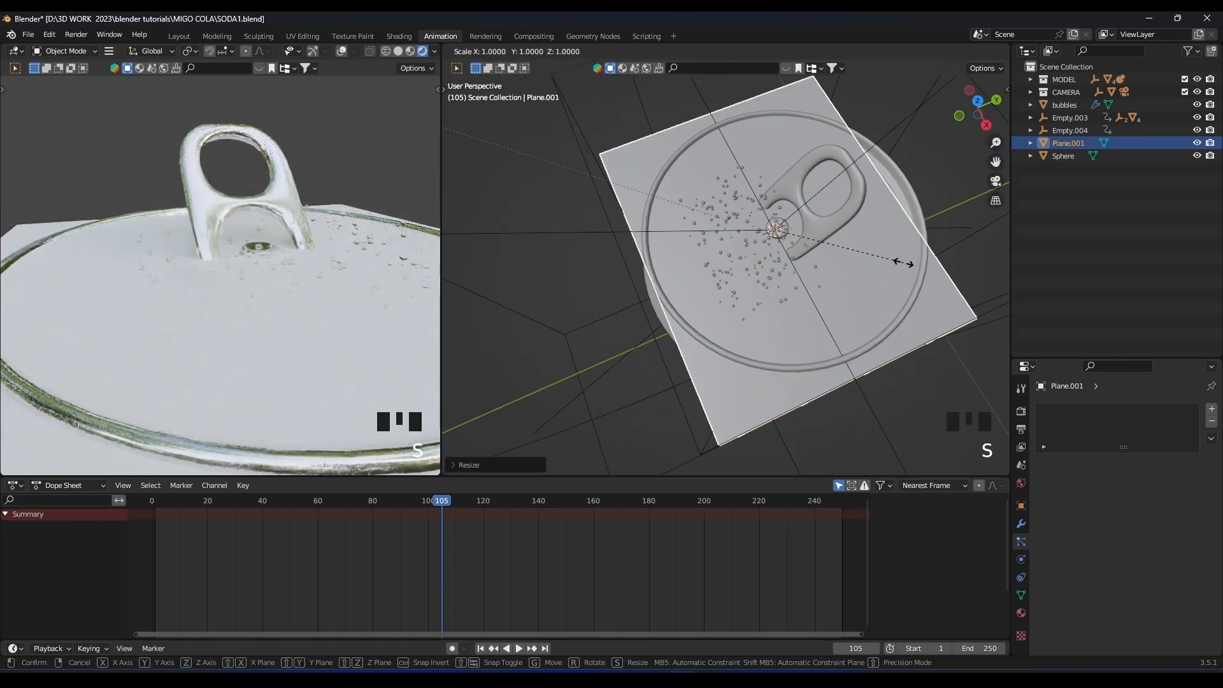
click(919, 258)
Move the plane over the lid and adjust its height along Z to sit level with the lid surface.
key(g)
click(823, 290)
middle_drag(823, 289, 797, 261)
key(g)
click(831, 235)
key(g)
key(z)
click(825, 216)
Cut one loop in each direction across the plane and bevel both to frame the can's hole.
key(Tab)
key(ctrl+r)
click(773, 252)
key(ctrl+b)
key(ctrl+r)
click(797, 260)
key(ctrl+b)
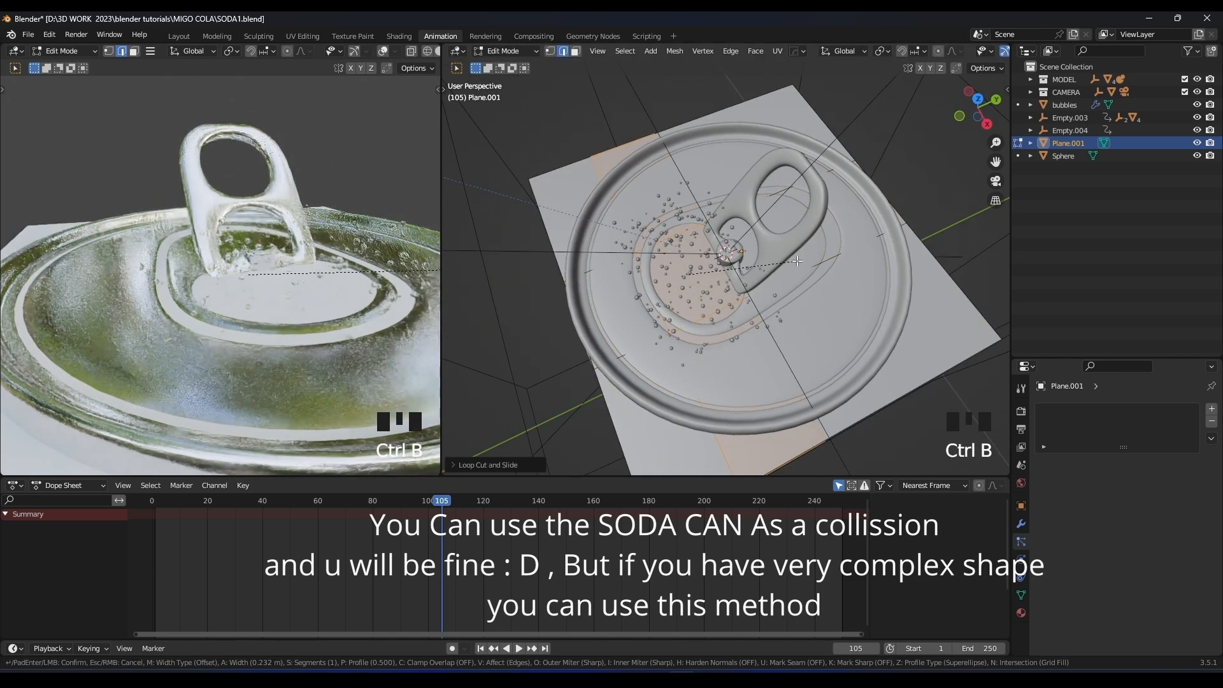
click(794, 263)
Delete the plane's face above the can's hole to make an opening.
key(3)
click(694, 274)
middle_drag(694, 274, 643, 255)
key(x)
click(669, 242)
Add two more loop cuts through the plane's opening.
scroll(669, 268, up, 5)
key(ctrl+r)
click(644, 191)
key(ctrl+r)
click(640, 177)
Scale the two opposite midpoint vertices of the opening along X to fit the can's hole, and leave Edit Mode.
key(1)
click(644, 199)
shift+click(673, 344)
middle_drag(673, 344, 739, 223)
key(s)
key(x)
click(855, 374)
key(Tab)
scroll(828, 319, down, 3)
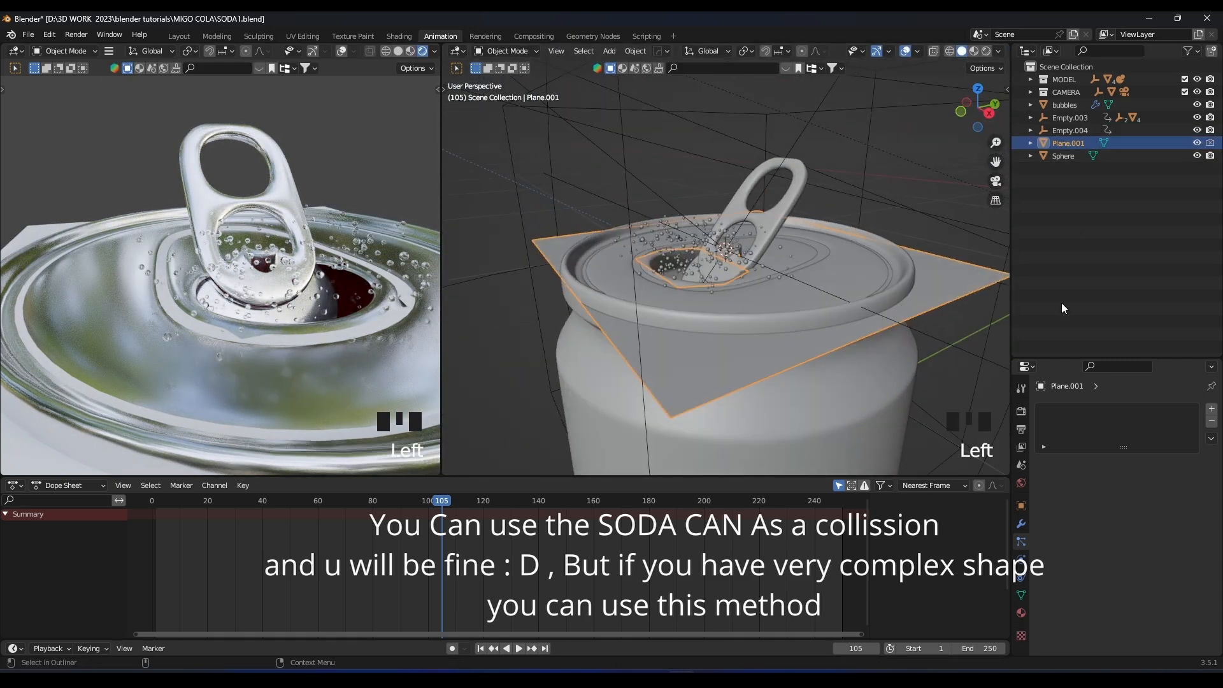
Disable the plane in renders and give it Collision physics.
click(1021, 577)
click(1083, 423)
middle_drag(733, 242, 828, 287)
Add a Solidify modifier with 0.021 m thickness to the collision plane and apply it.
click(1021, 523)
click(1081, 409)
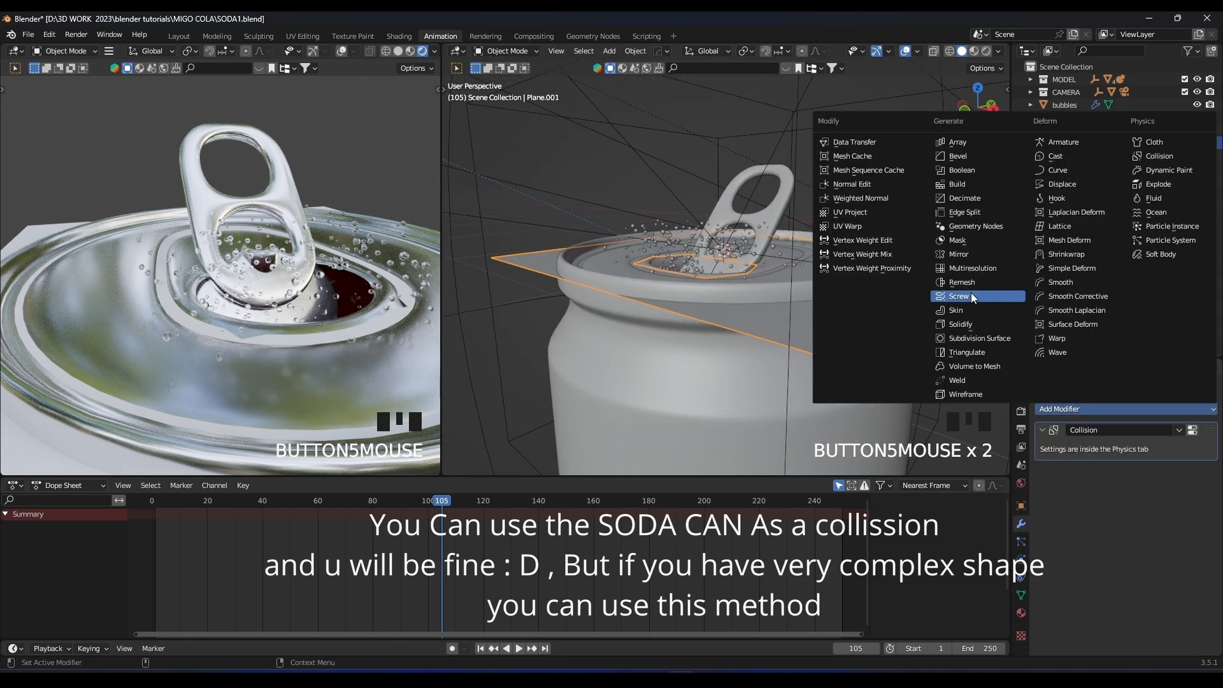
click(967, 322)
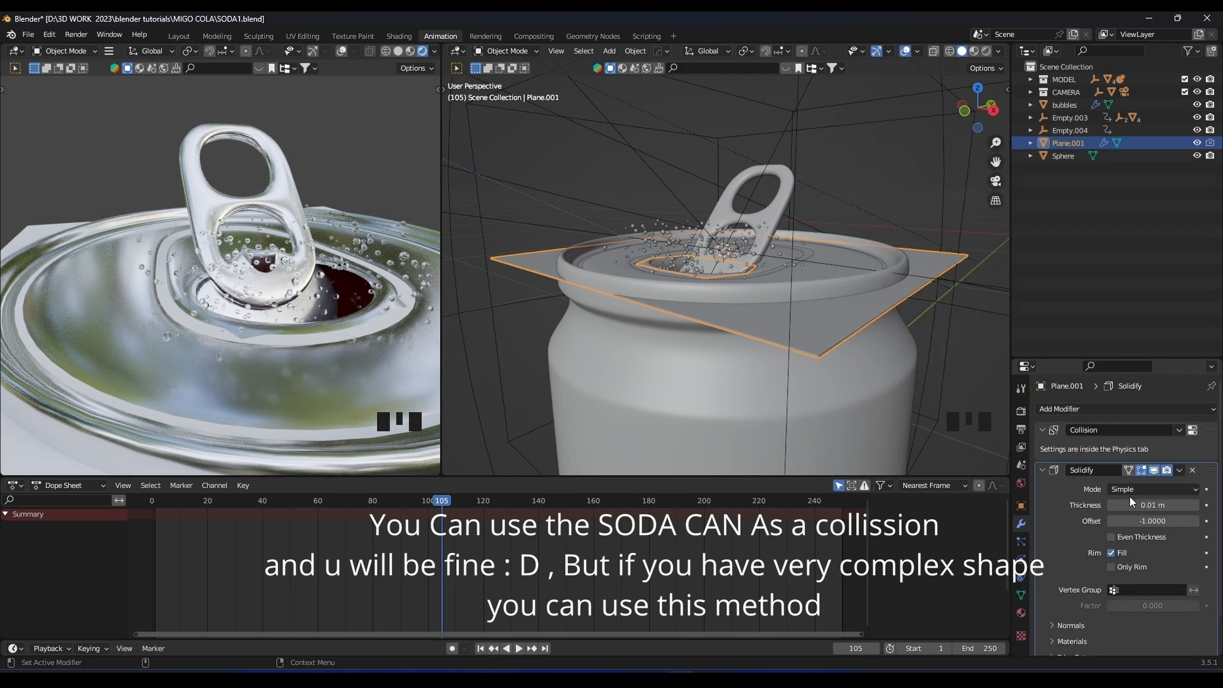
shift+drag(1153, 505, 1172, 505)
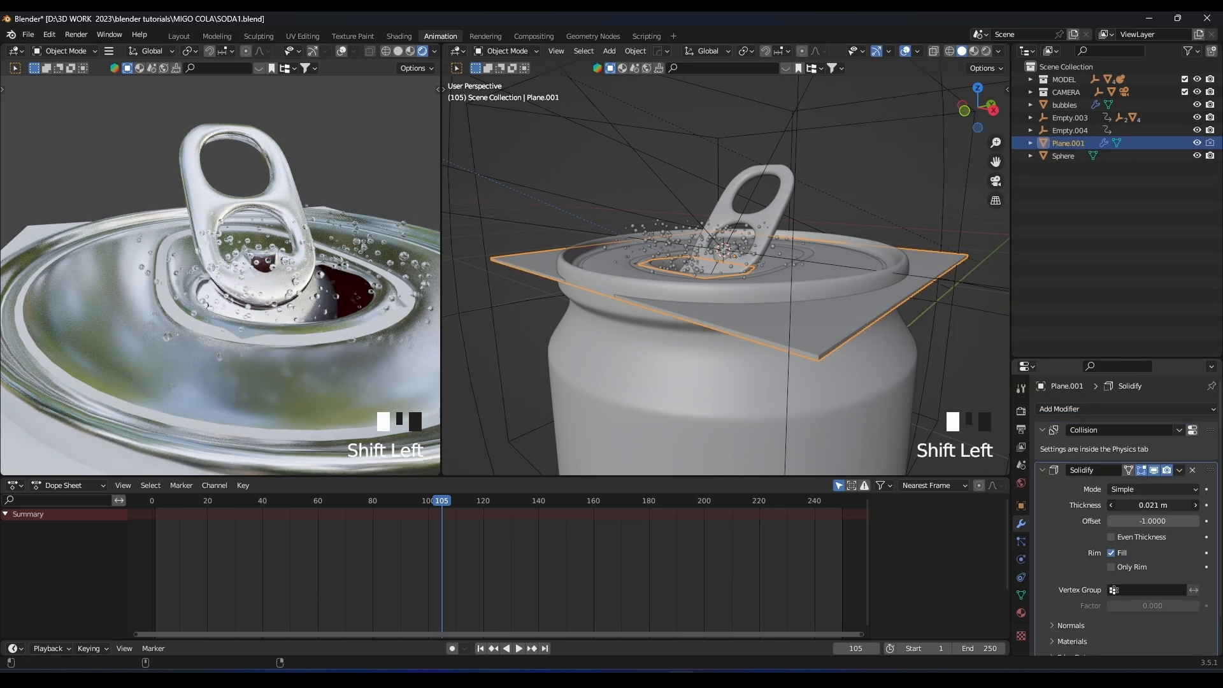
key(ctrl+a)
Play back the burst from about frame 84 and examine how the bubbles pass through the collision plane's opening.
middle_drag(676, 268, 676, 326)
click(385, 502)
key(space)
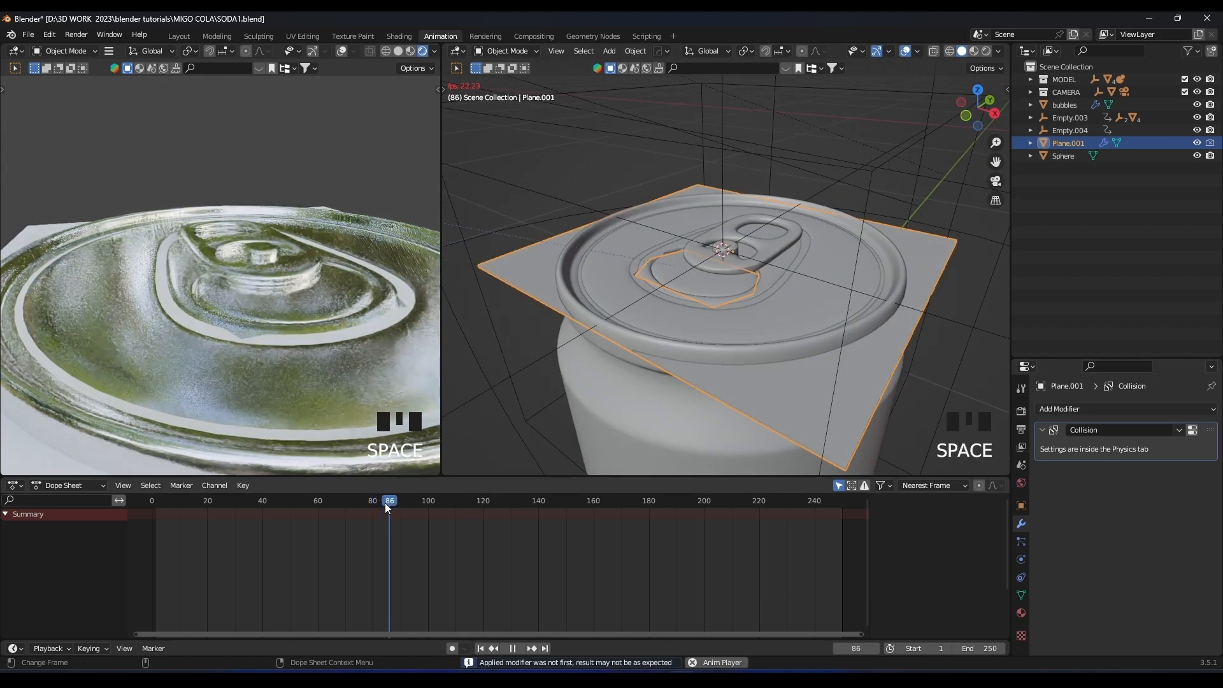
key(space)
click(384, 502)
key(space)
key(space)
click(385, 502)
key(space)
key(space)
middle_drag(754, 193, 819, 315)
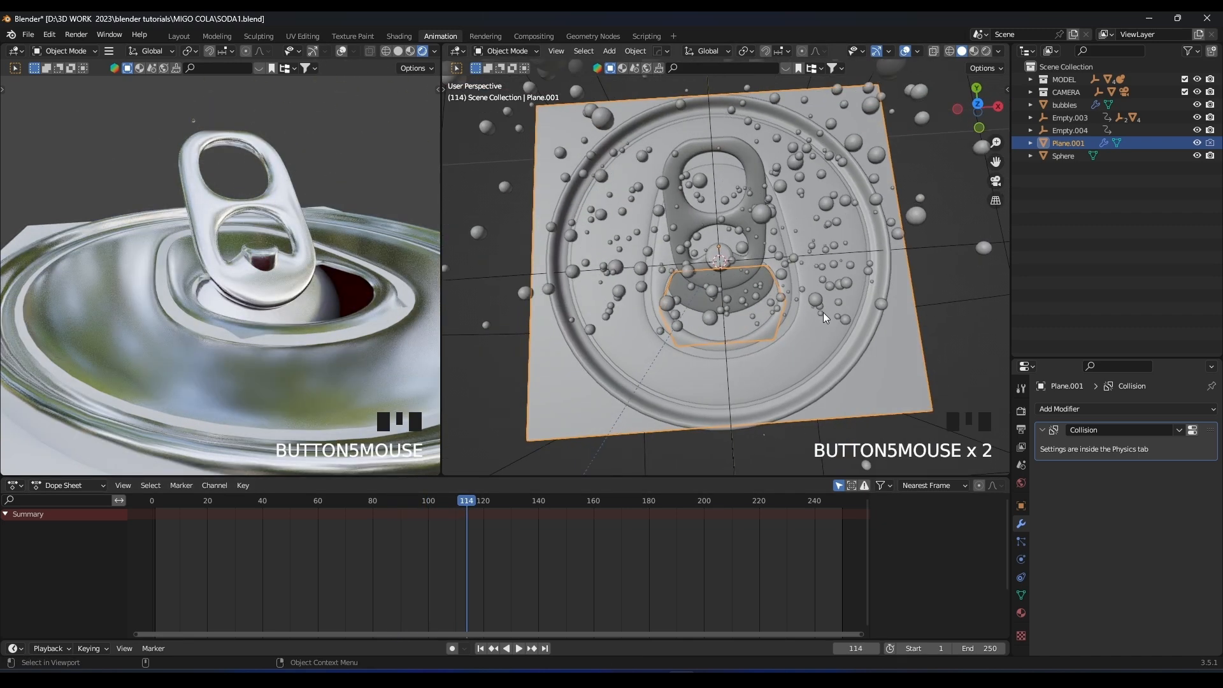
scroll(819, 314, up, 2)
key(s)
key(x)
right_click(867, 313)
Move the collision plane along Y, scale it along X to fit its opening over the can's hole, and apply the transform.
key(g)
key(y)
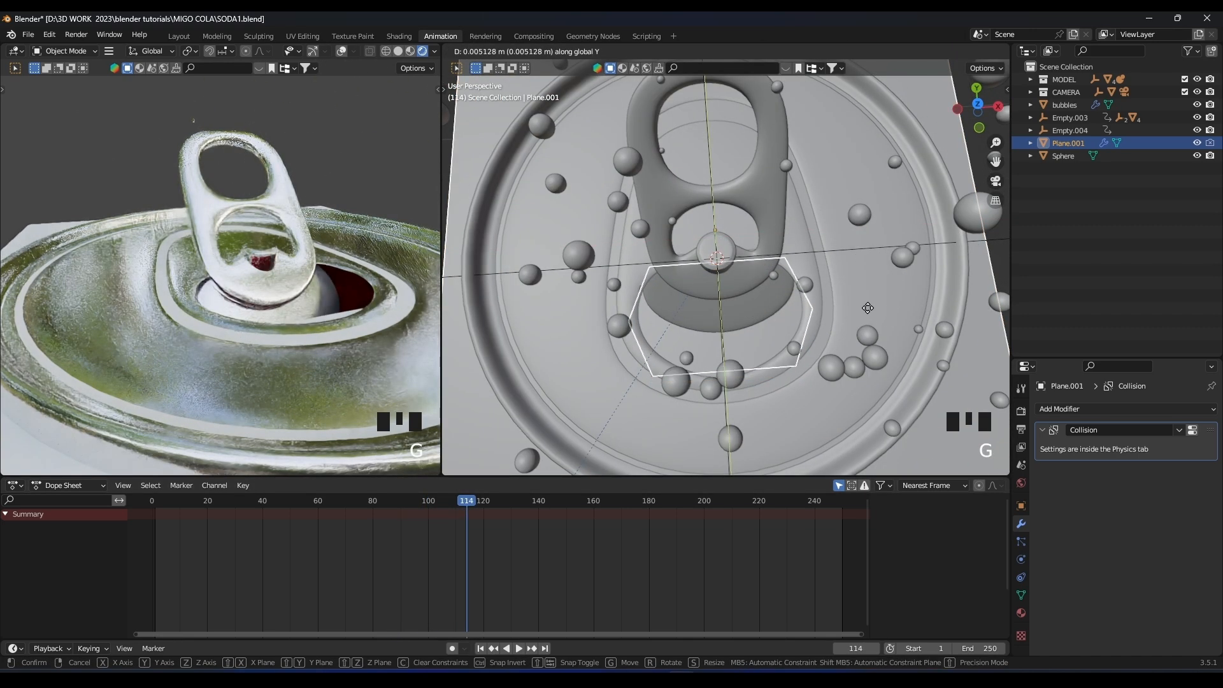
click(876, 308)
key(s)
key(x)
click(873, 311)
middle_drag(874, 312, 773, 238)
key(ctrl+a)
click(773, 240)
Play back the burst and scrub to frame 106 to check how the bubbles fit through the opening.
click(394, 505)
key(space)
click(393, 506)
click(394, 505)
key(space)
drag(461, 502, 445, 502)
Loop-cut the collision plane through the rounded end of its opening and slide the new edge to follow the can's hole.
middle_drag(700, 280, 704, 326)
scroll(705, 326, up, 3)
key(Tab)
key(ctrl+r)
click(579, 281)
right_click(579, 281)
key(ctrl+r)
click(578, 281)
right_click(578, 282)
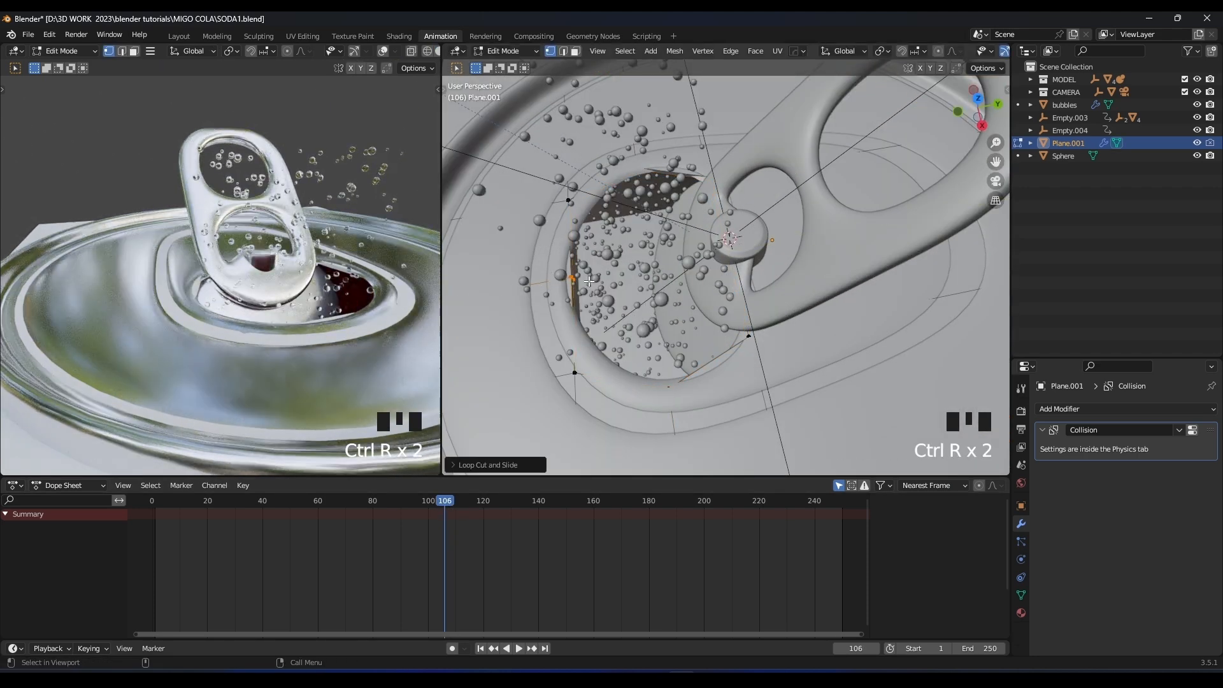
key(g)
key(g)
click(587, 281)
scroll(685, 273, down, 2)
key(Tab)
key(Tab)
key(Tab)
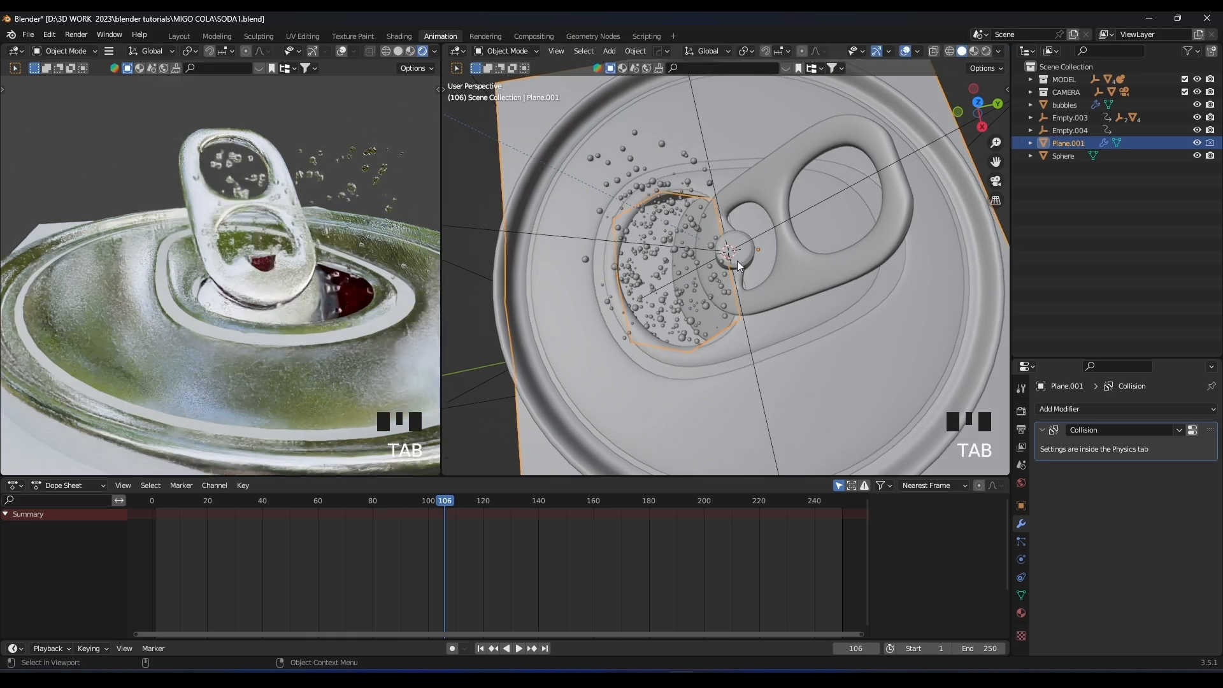
Replay the animation around frames 84 to 118 and examine the bubbles leaving the reshaped opening.
middle_drag(720, 270, 776, 250)
click(408, 504)
key(space)
key(space)
click(372, 504)
key(space)
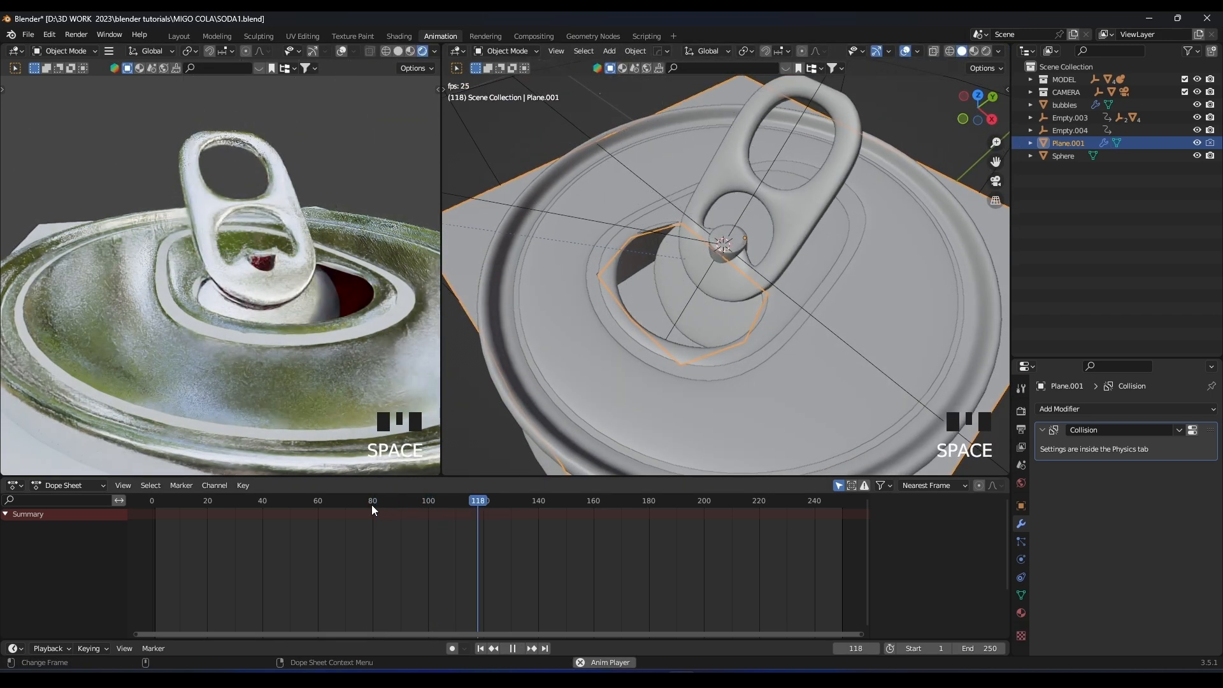
key(space)
click(347, 506)
key(space)
key(space)
Isolate the collision plane in local view in Edit Mode and display it as wireframe for vertex selection.
scroll(654, 374, down, 4)
middle_drag(765, 280, 781, 236)
key(Tab)
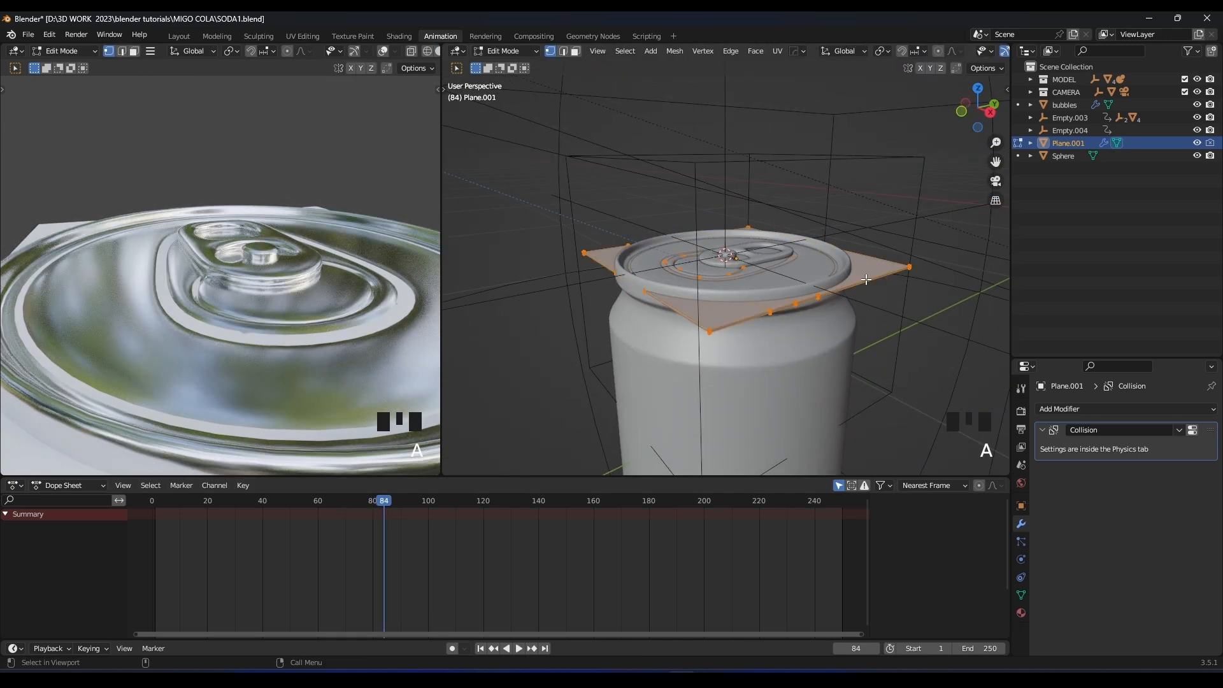
key(2)
click(741, 320)
click(745, 317)
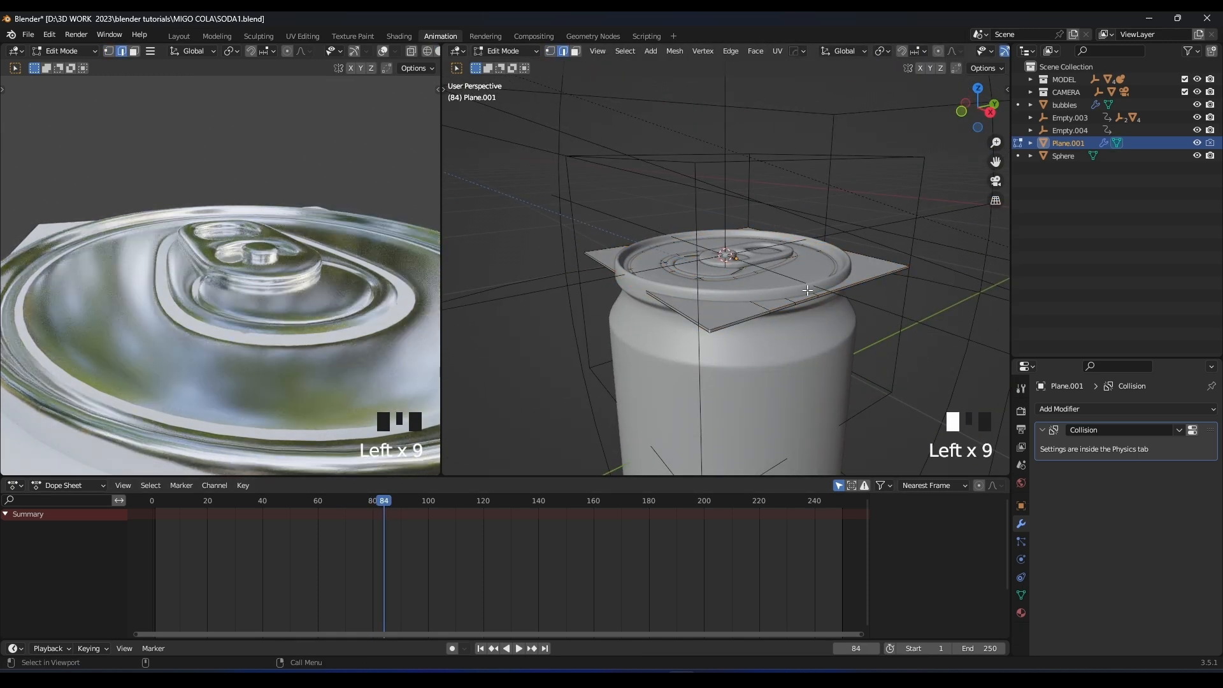
key(slash)
middle_drag(857, 210, 869, 341)
key(1)
key(z)
click(754, 339)
Lengthen the collision plane by moving the vertices of its two end edges outward along Y.
drag(863, 331, 583, 379)
key(g)
key(y)
click(697, 470)
drag(910, 141, 515, 214)
key(g)
key(y)
click(863, 257)
scroll(811, 245, down, 3)
Widen the collision plane by moving the vertices of its two side edges outward along X.
double_click(768, 169)
key(ctrl+r)
double_click(704, 166)
click(819, 109)
drag(819, 108, 761, 405)
key(g)
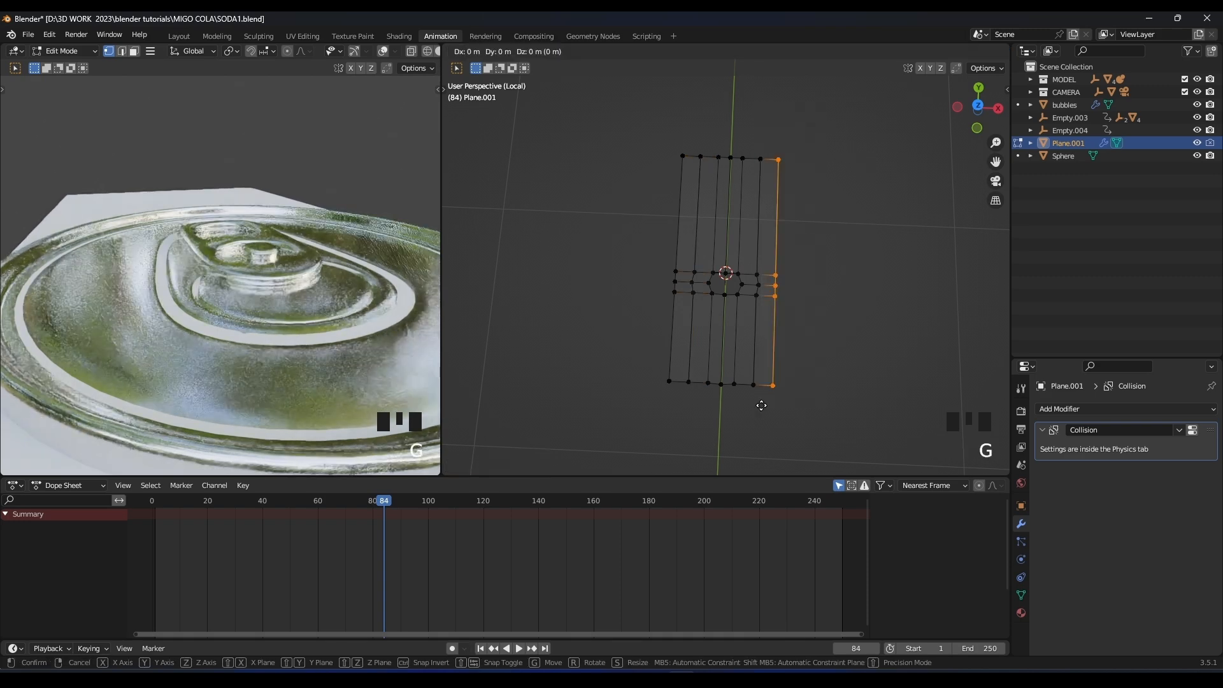
click(893, 407)
drag(691, 109, 611, 417)
key(g)
key(x)
click(969, 401)
Leave Edit Mode and hide the collision plane in the viewport.
key(Tab)
middle_drag(921, 353, 764, 225)
scroll(765, 225, up, 2)
click(1196, 143)
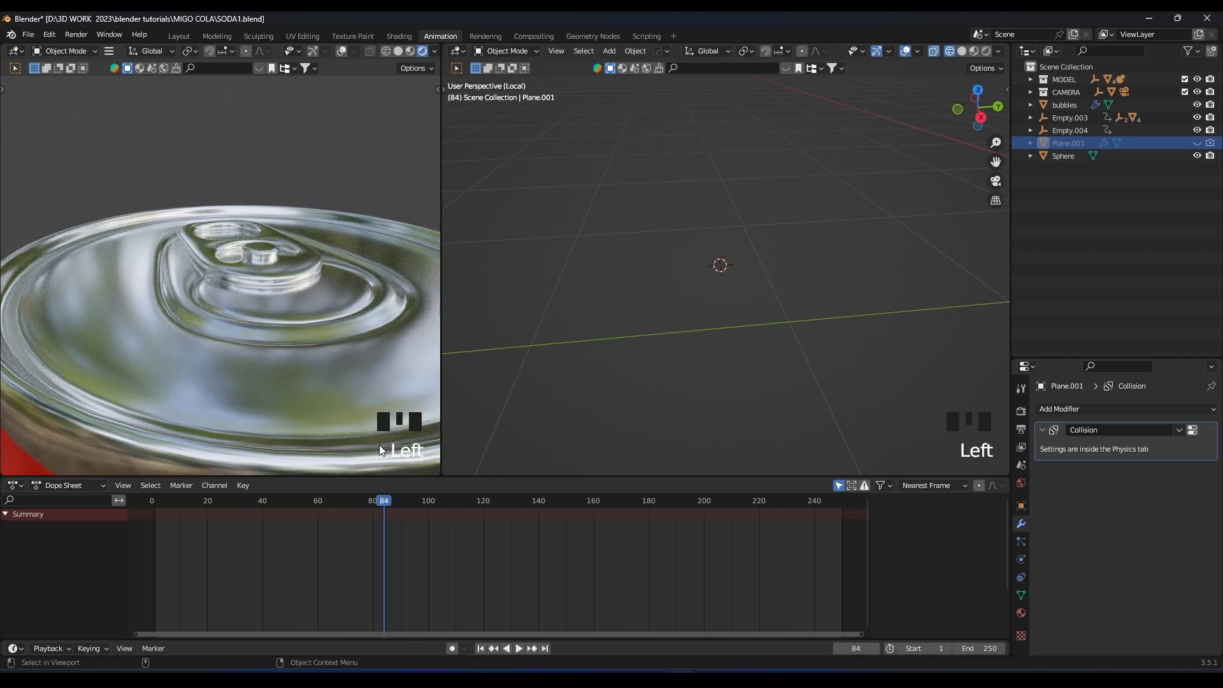
Play and scrub the animation to about frame 105 and examine the bubbles around the can's hole up close.
click(296, 500)
key(space)
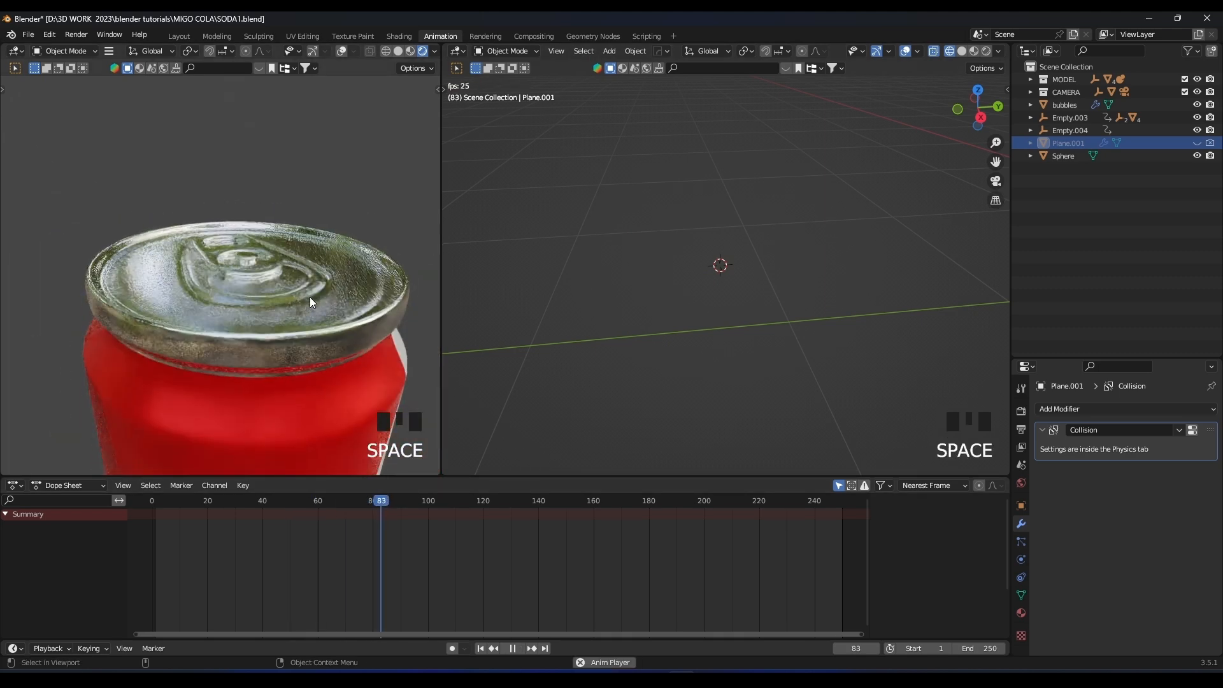
key(space)
scroll(307, 297, up, 2)
click(425, 501)
drag(426, 504, 442, 502)
scroll(367, 339, up, 3)
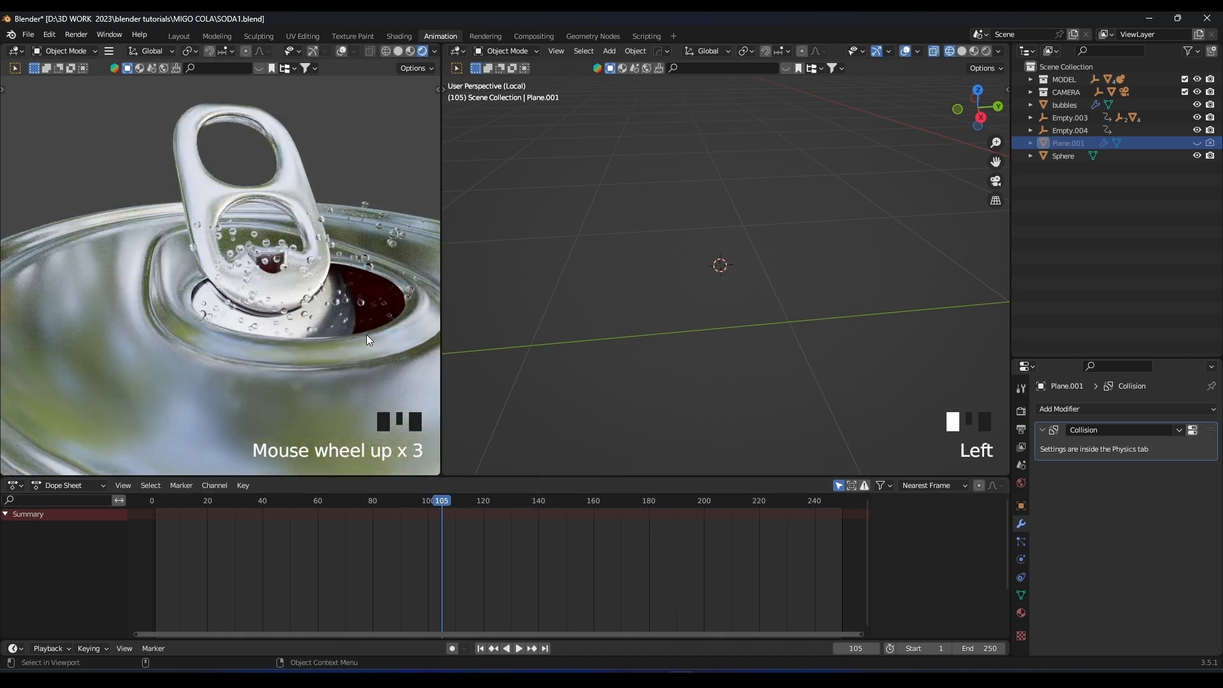
scroll(346, 337, up, 1)
drag(441, 502, 396, 502)
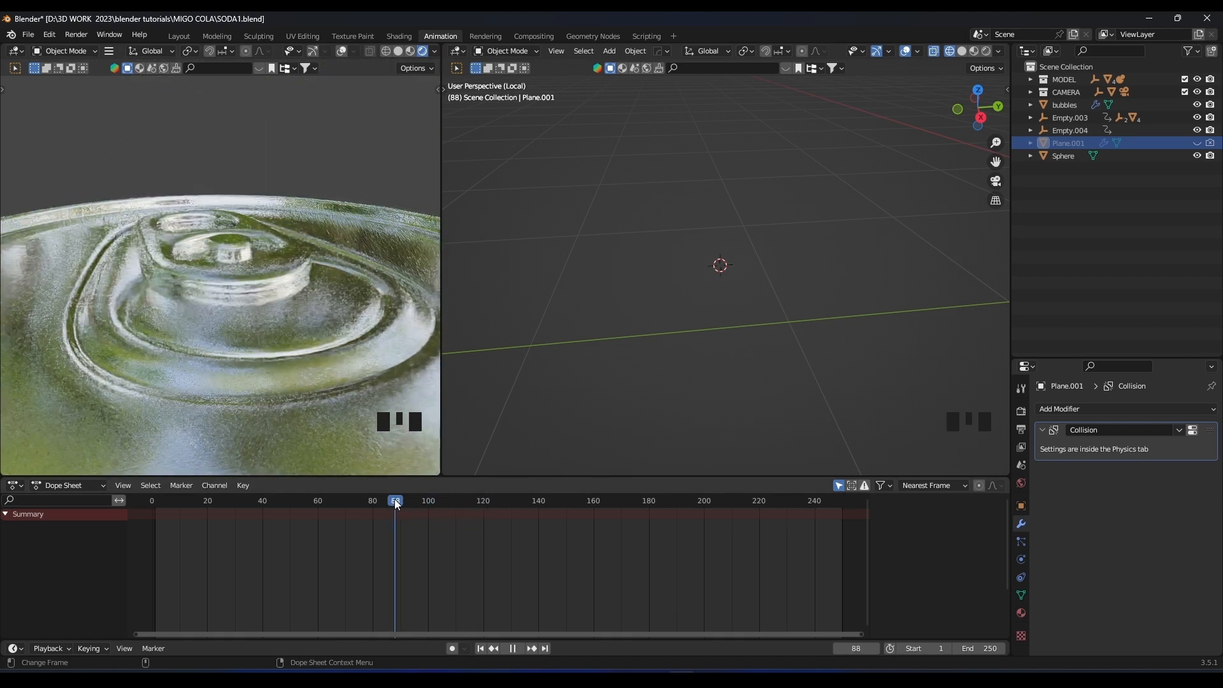
Replay the burst from about frame 88 and examine the bubbles' density and spread above the can.
scroll(307, 304, down, 5)
key(space)
key(space)
click(398, 500)
key(space)
key(space)
click(418, 503)
key(space)
key(space)
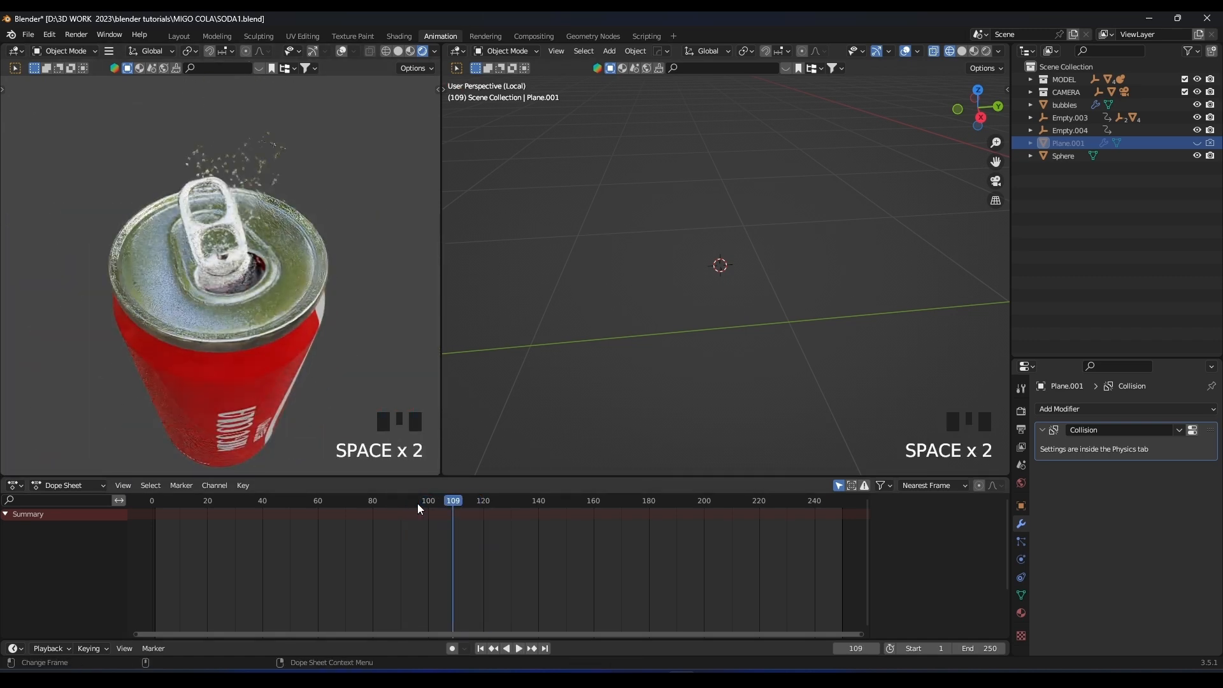
scroll(227, 248, up, 2)
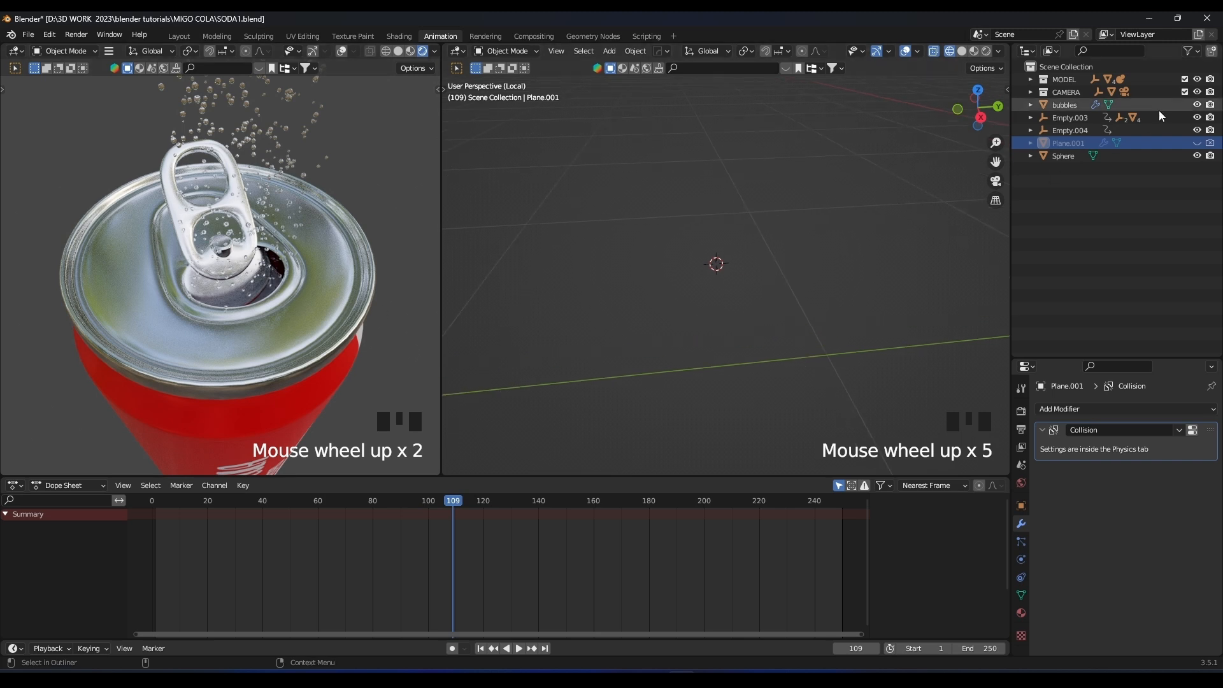
Set the bubbles object's particle emission number to 3000 and play back the burst to check it.
click(1083, 105)
click(1022, 542)
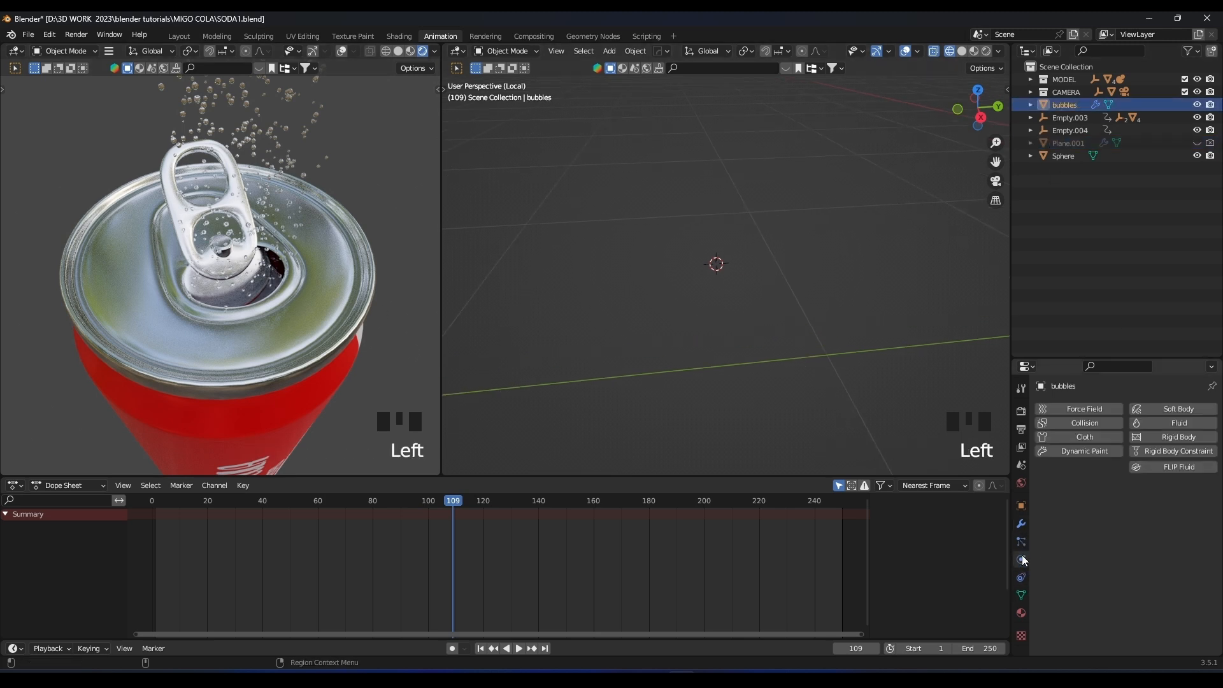
key(KP_Enter)
click(401, 505)
key(space)
key(space)
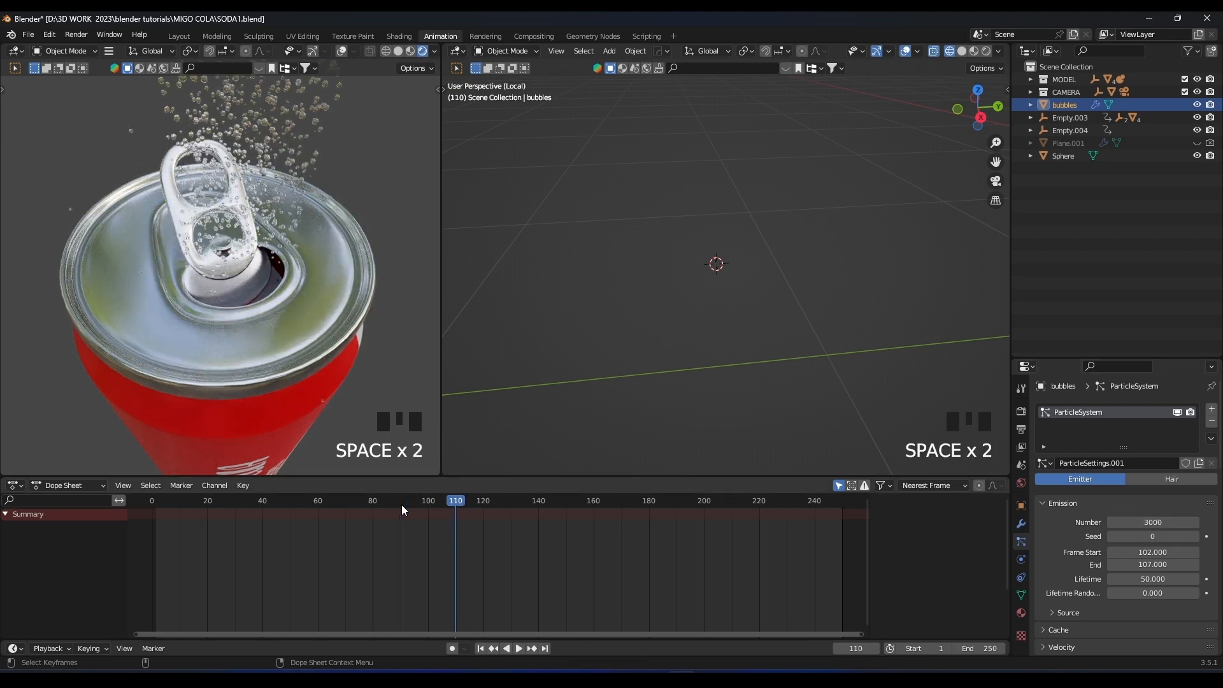
scroll(295, 242, down, 2)
click(407, 503)
key(space)
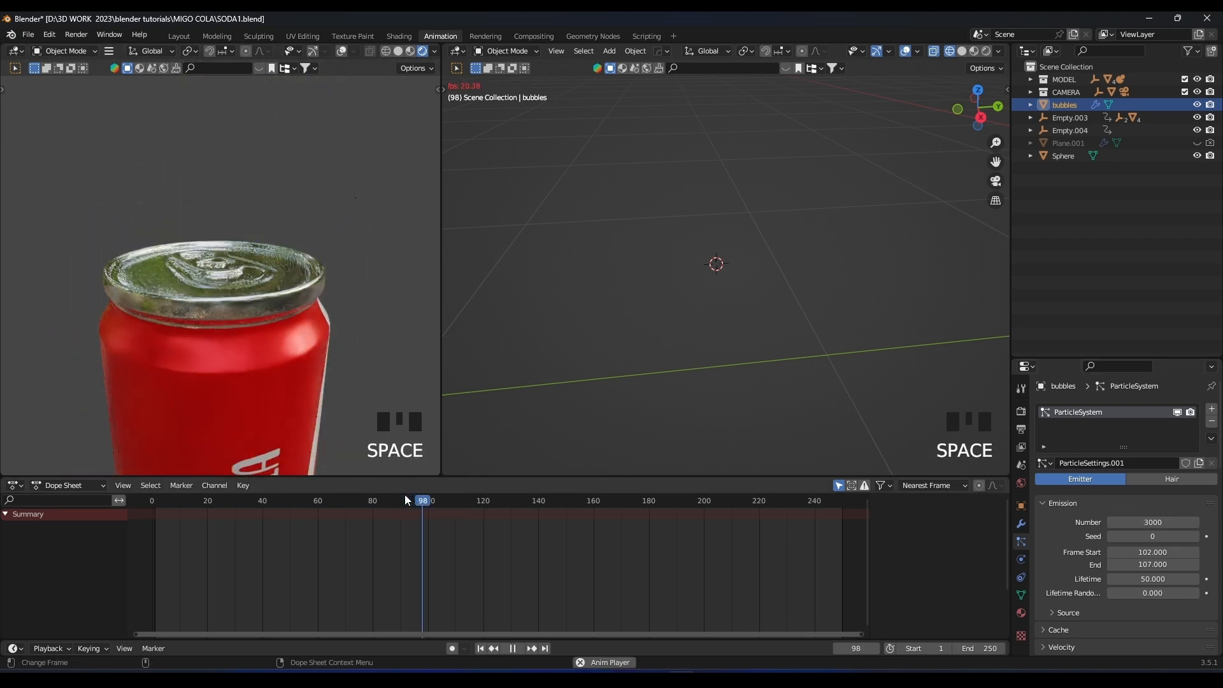
click(403, 498)
key(space)
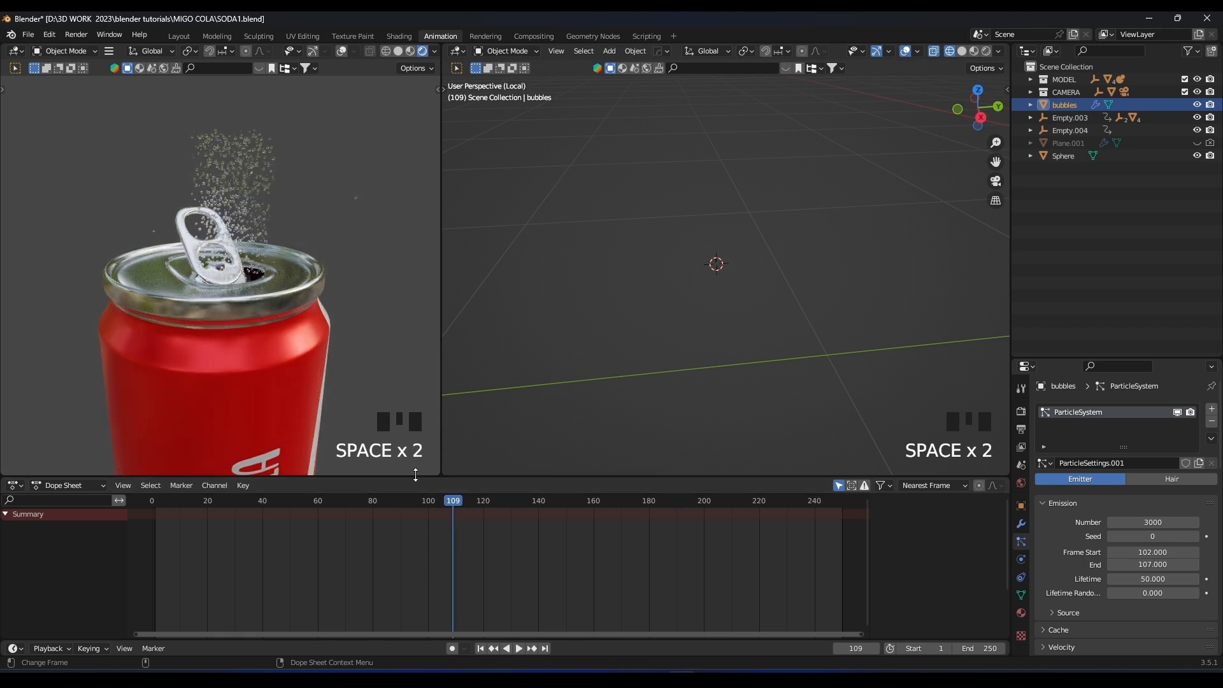
Try object-aligned particle velocities of 0.01 m/s in X, 0.01 m/s in Y and 0.04 m/s in Z, and play back the burst.
scroll(1106, 551, down, 2)
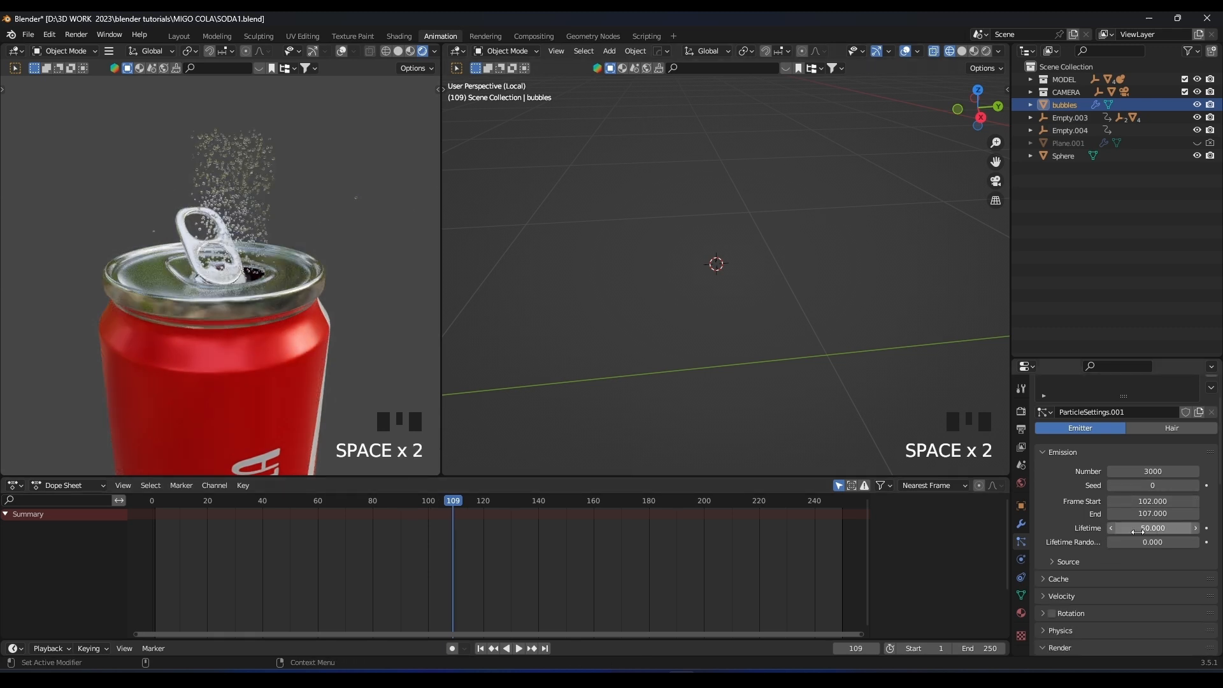
scroll(1120, 551, down, 1)
scroll(1060, 544, down, 1)
click(1060, 545)
scroll(1063, 547, down, 2)
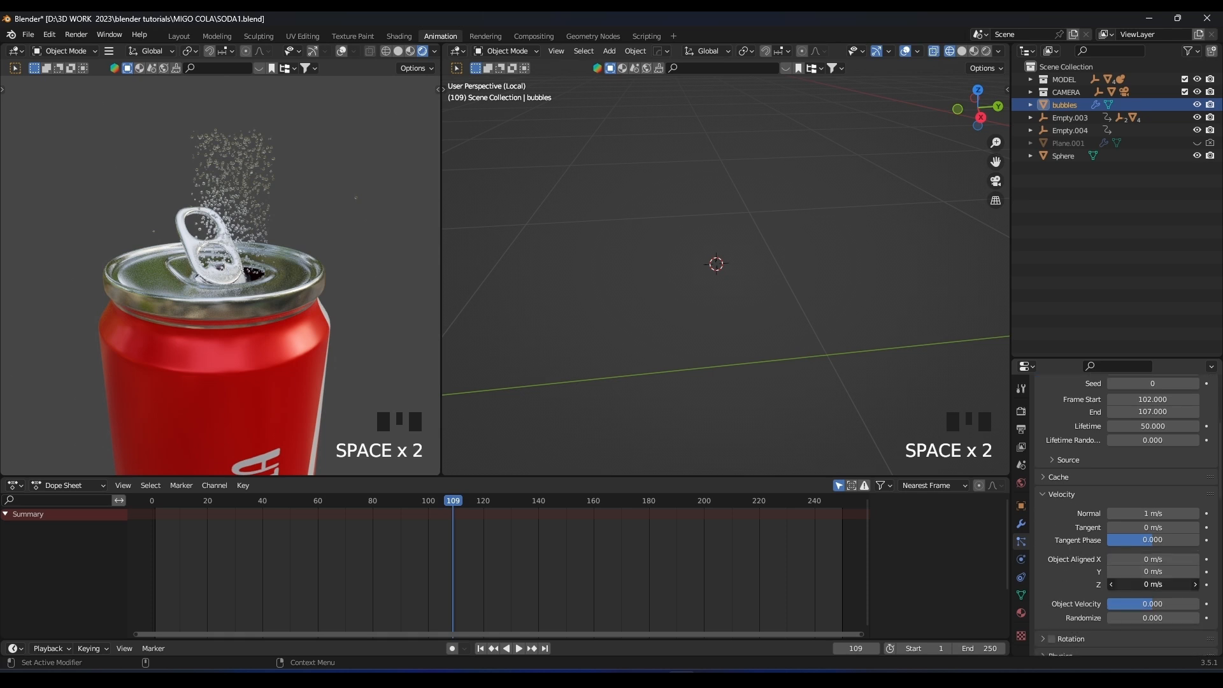
drag(1152, 584, 1158, 584)
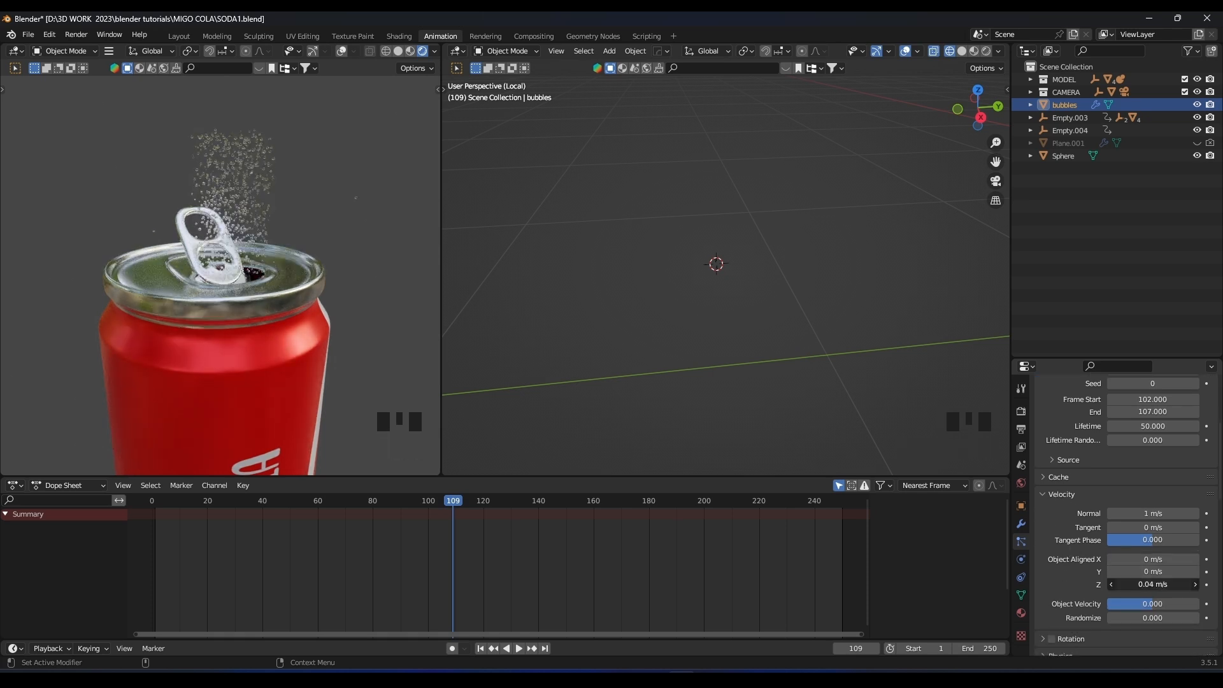
click(1144, 570)
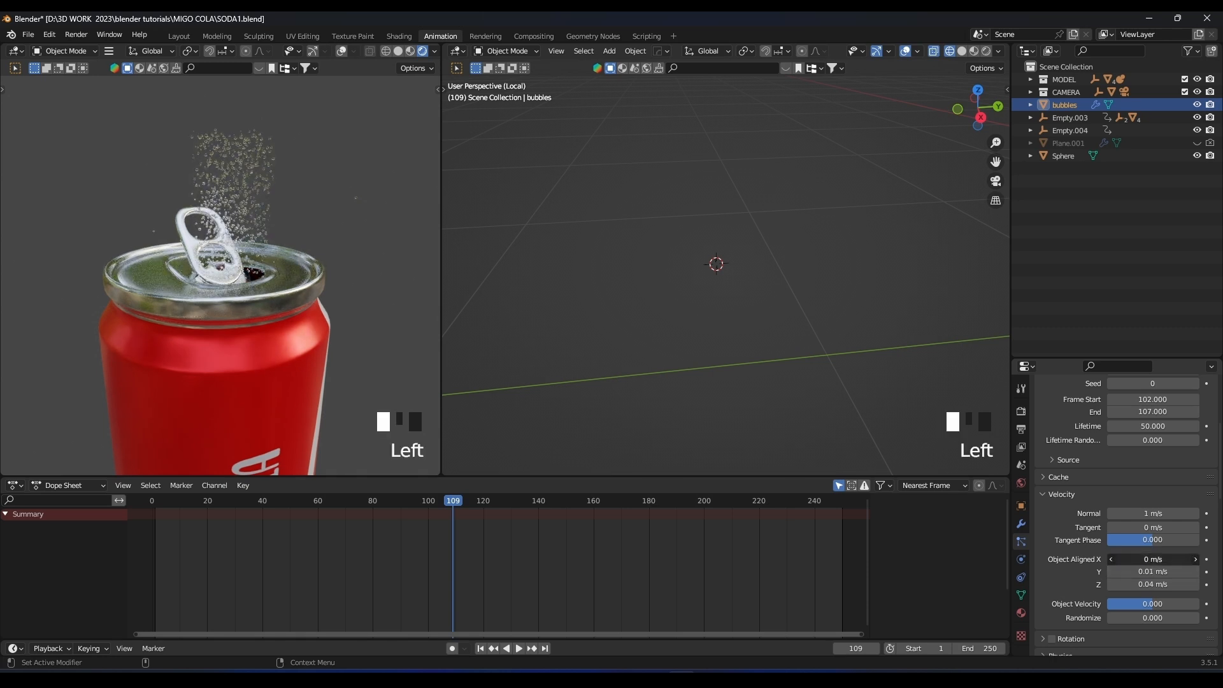
click(407, 505)
key(space)
click(394, 501)
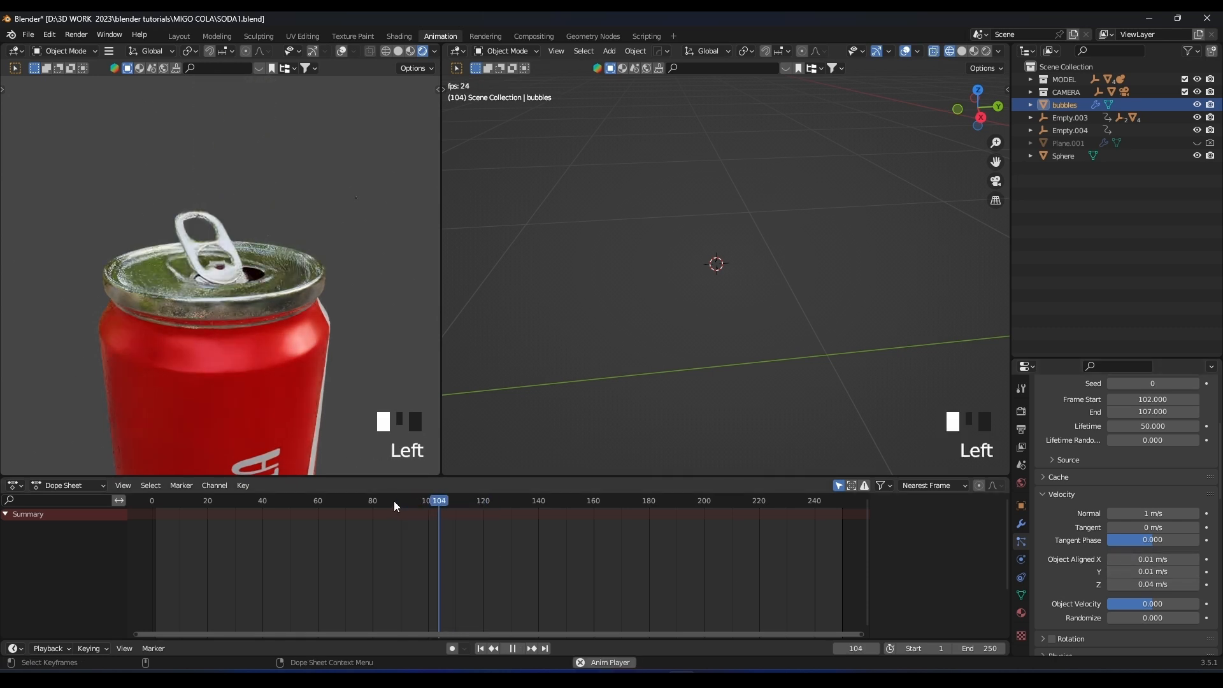
key(space)
Set the object-aligned velocity to 0 in X and Y and 0.02 m/s in Z, with Randomize at 0.190, and play it back.
click(1026, 571)
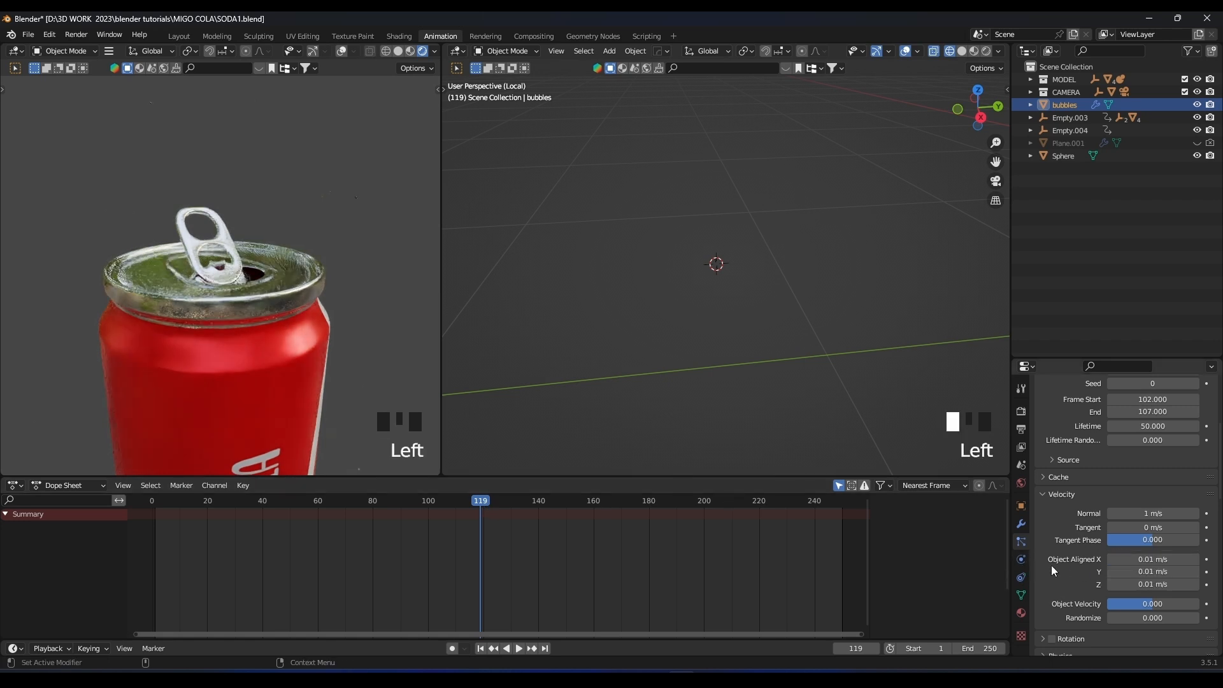
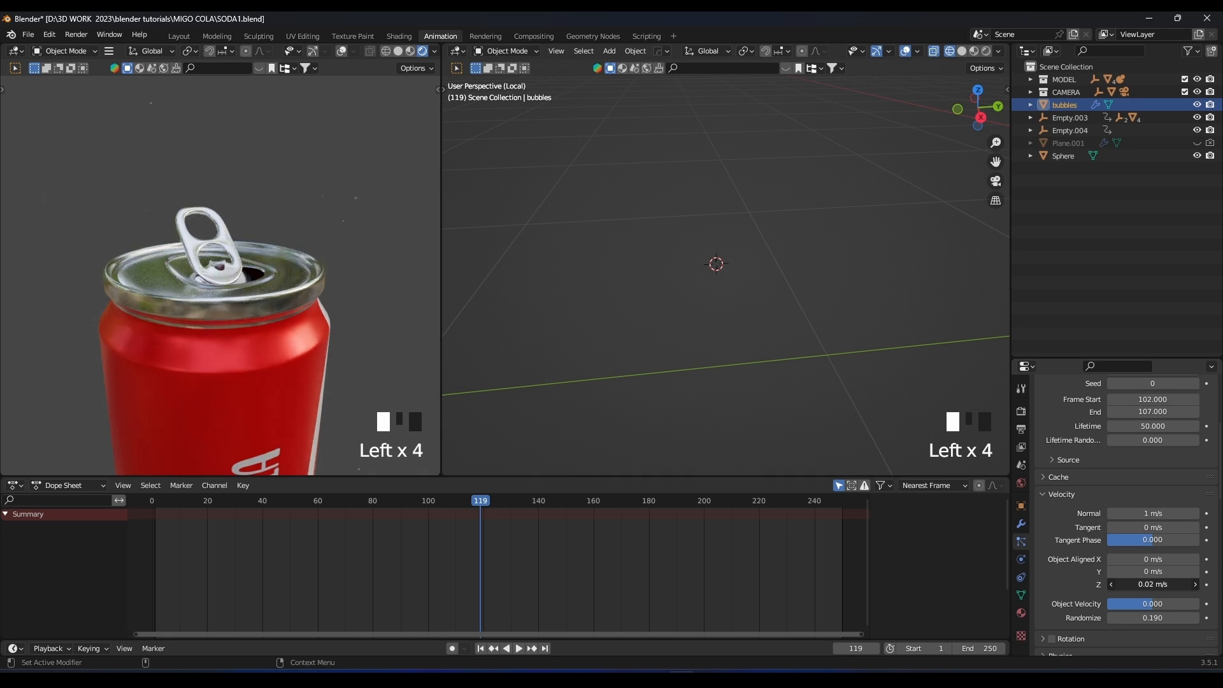
click(410, 502)
key(space)
click(410, 502)
key(space)
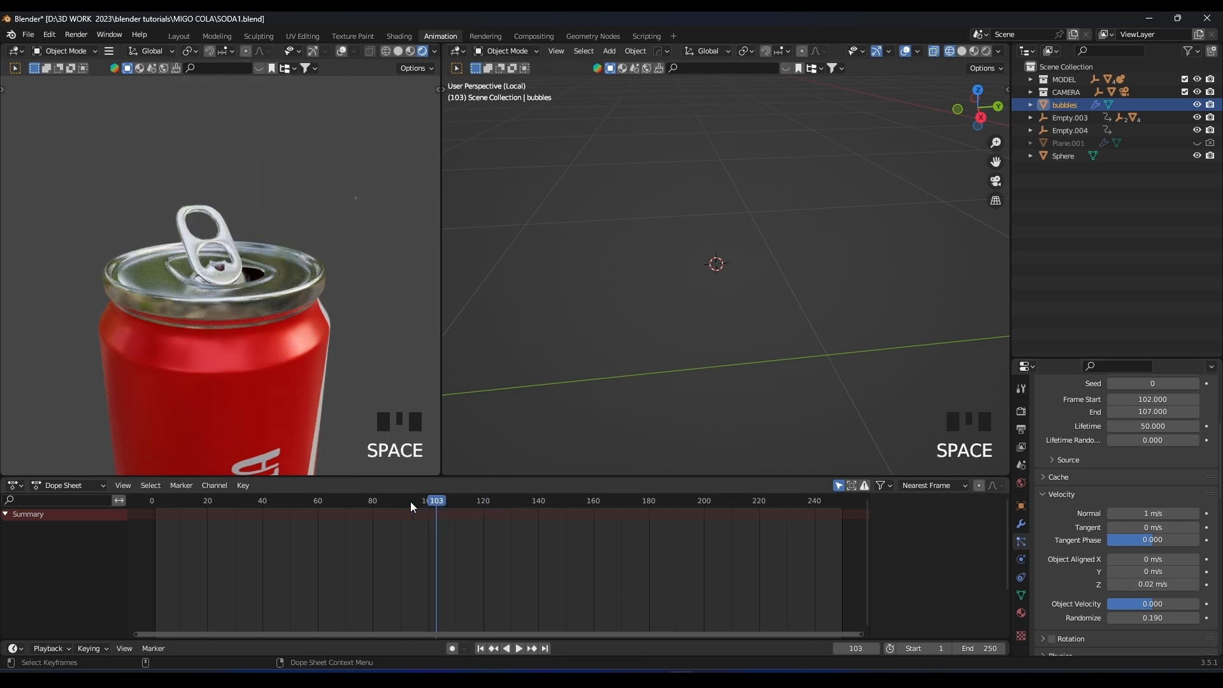
key(space)
click(410, 502)
click(411, 502)
click(411, 502)
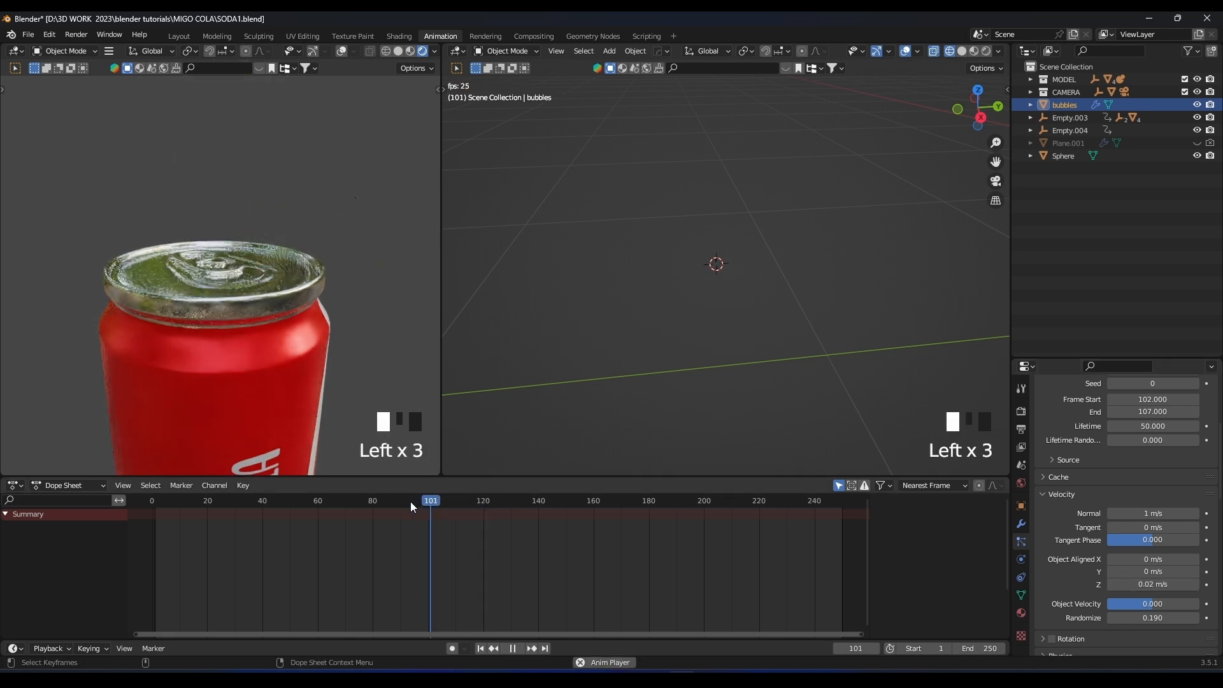
key(space)
Raise the particle velocity's Randomize to 0.410 at frame 108 and replay the burst from about frame 92.
click(442, 499)
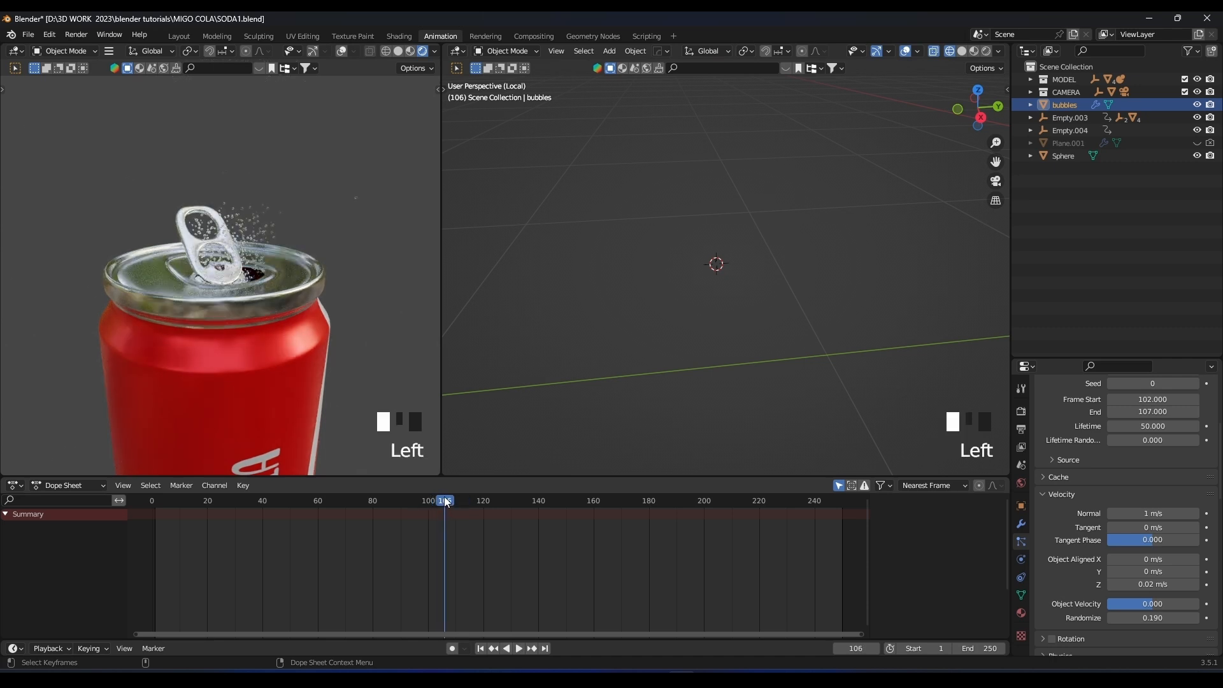
click(449, 501)
drag(449, 502, 451, 502)
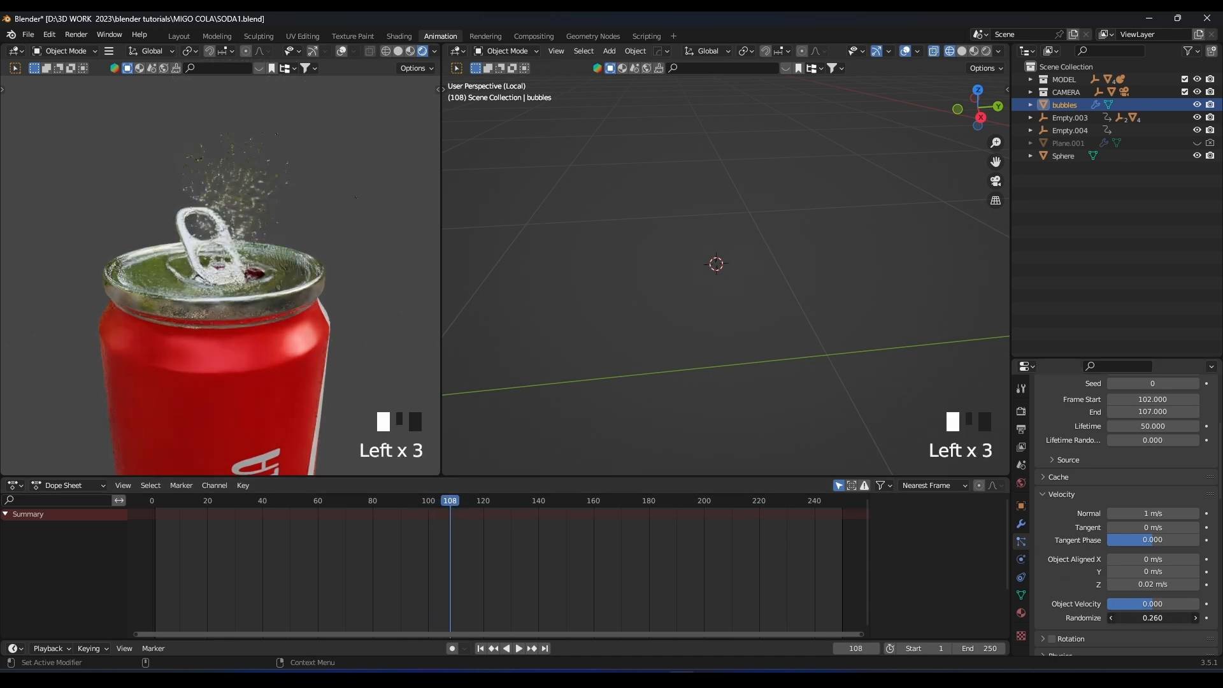
click(1195, 618)
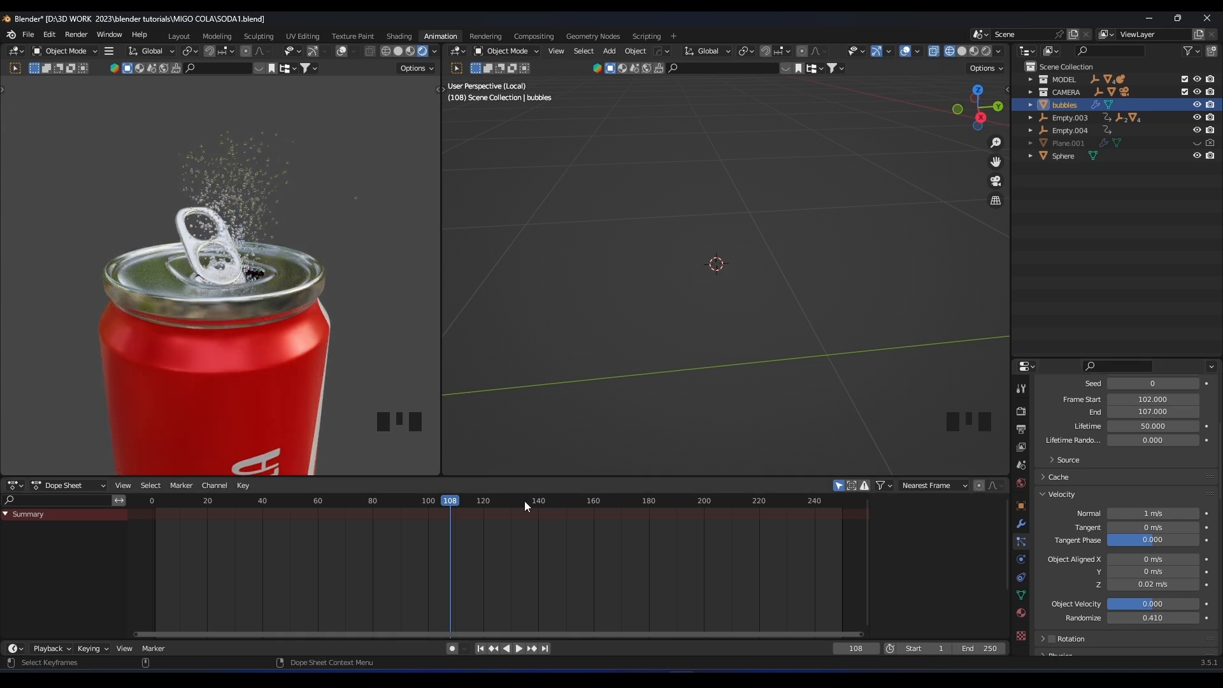
click(406, 502)
key(space)
click(406, 502)
click(407, 502)
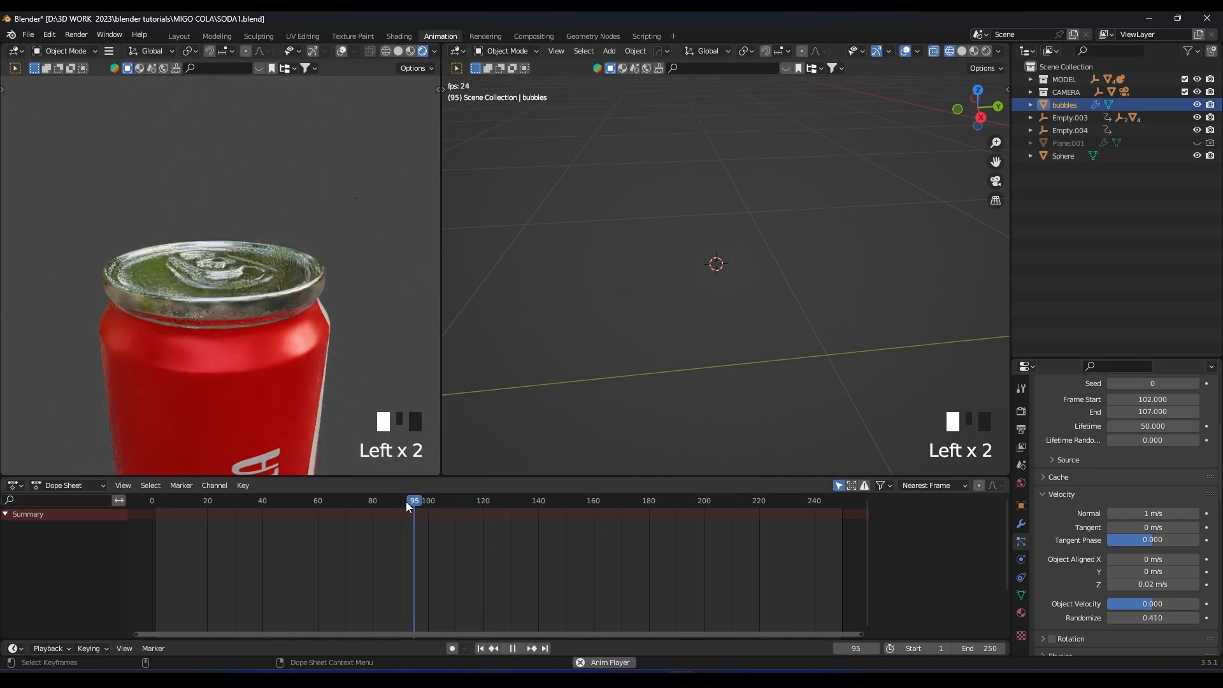
key(space)
Replay the burst repeatedly from about frame 99 and examine the bubbles' spread around the whole can.
scroll(259, 263, down, 3)
click(426, 504)
key(space)
click(426, 504)
key(space)
click(425, 504)
key(space)
click(425, 504)
key(space)
key(space)
scroll(259, 312, down, 1)
shift+scroll(292, 181, down, 3)
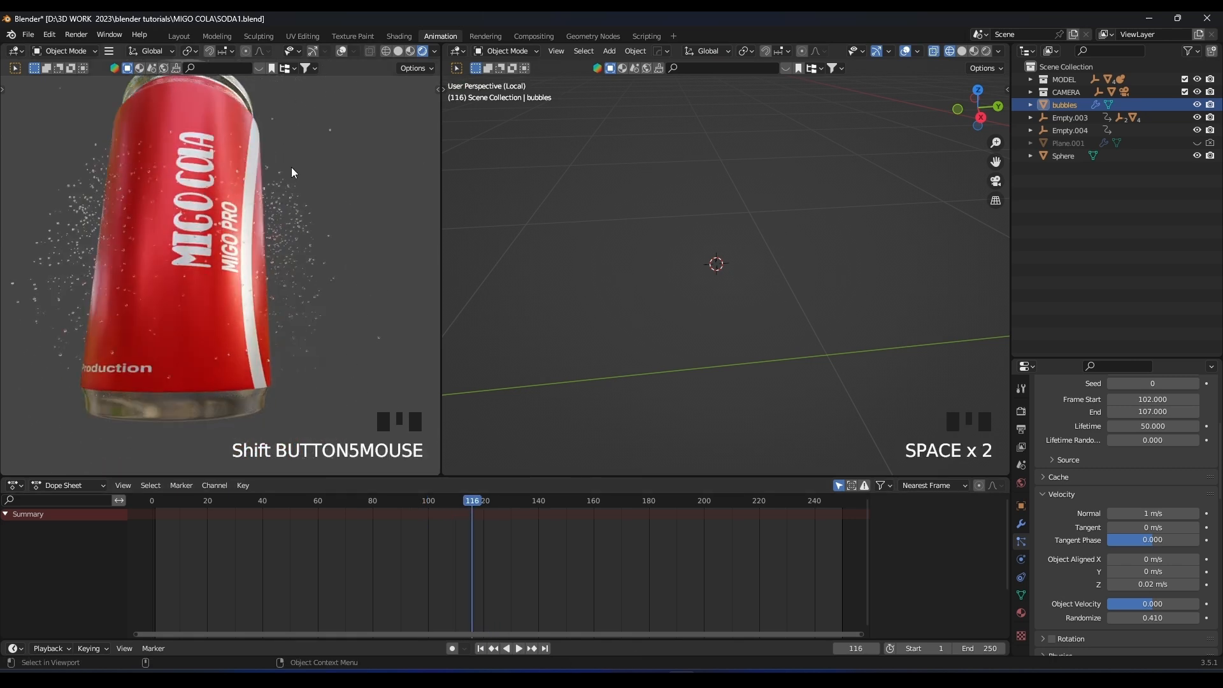
Switch to the camera view and play the burst from about frame 99 to check the framing.
scroll(304, 331, down, 1)
key(KP_0)
scroll(303, 331, down, 5)
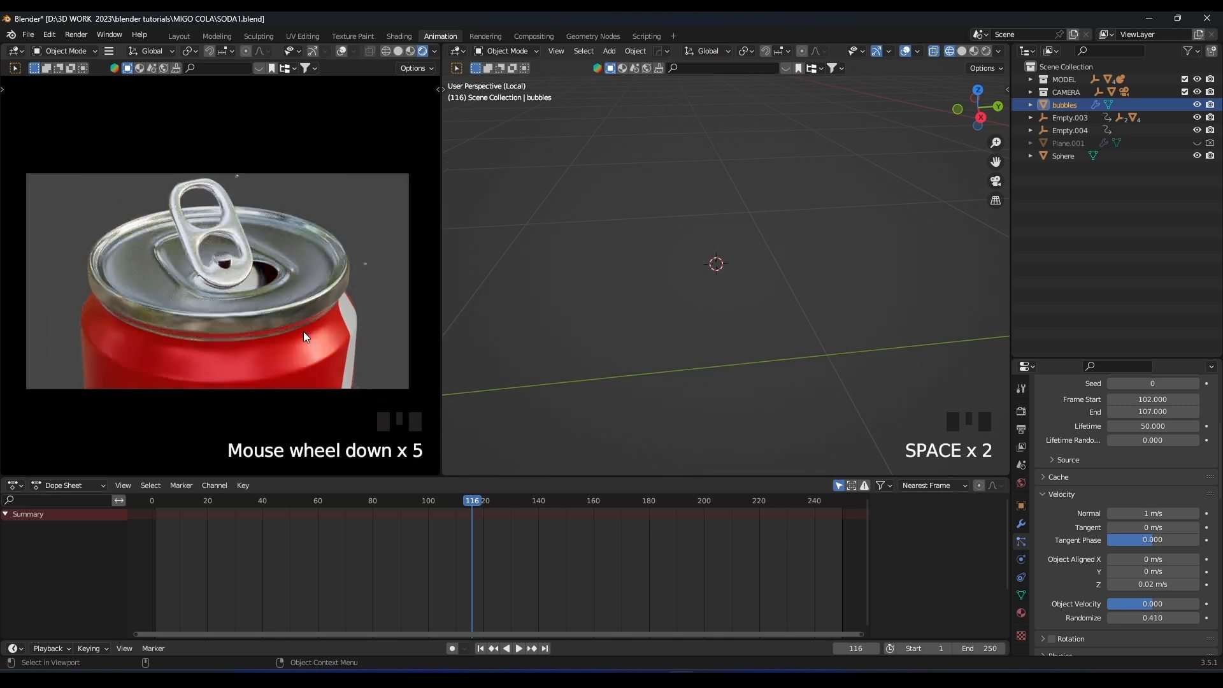
click(425, 502)
key(space)
click(423, 502)
key(space)
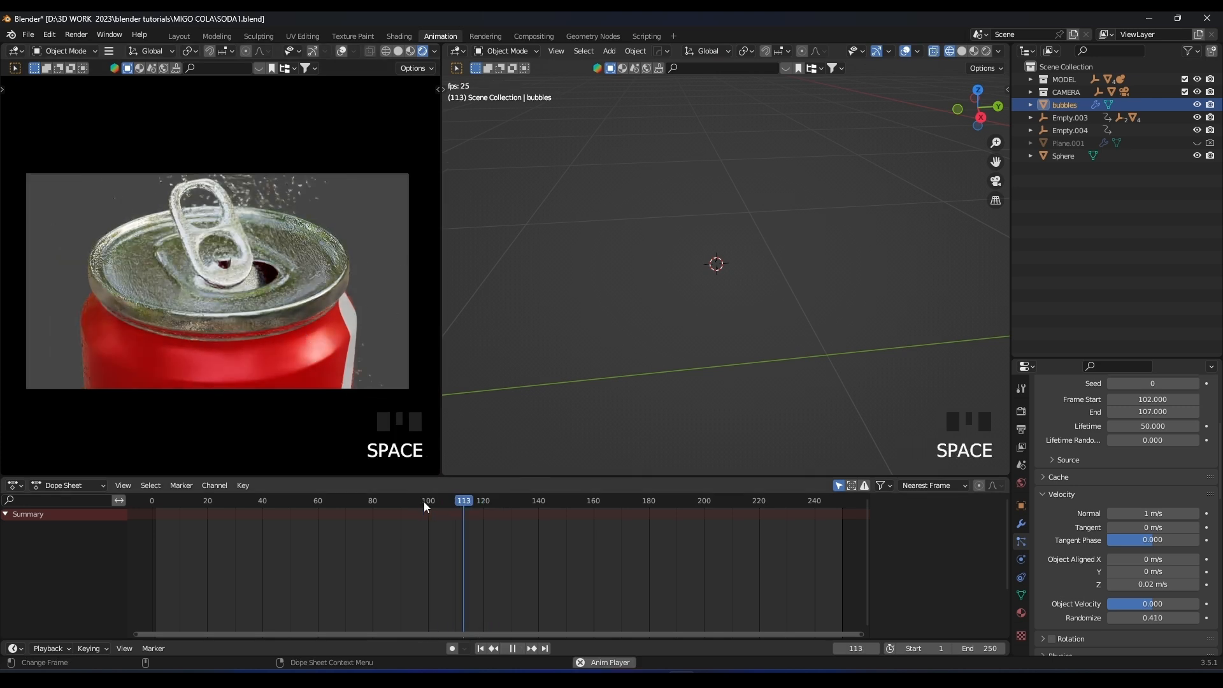
Unhide the collision plane Plane.001 and extrude one of its outer edges straight down as a side wall.
key(space)
scroll(748, 200, up, 6)
click(1197, 143)
scroll(739, 242, down, 1)
click(799, 255)
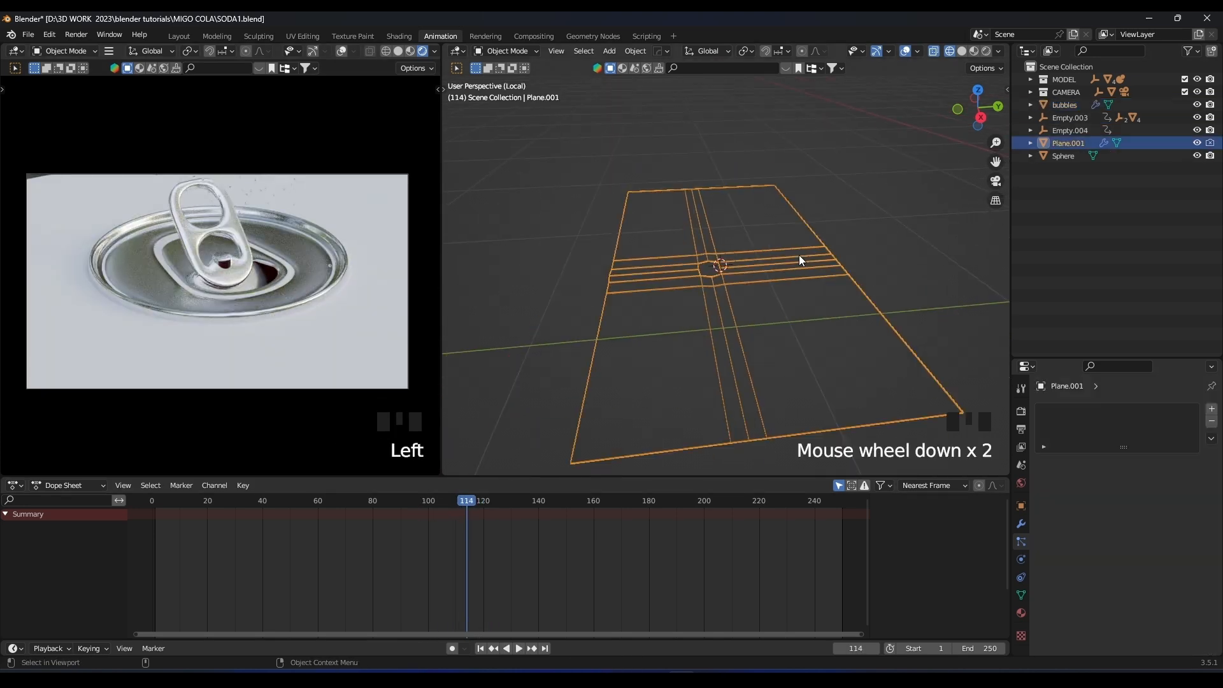
key(Tab)
triple_click(805, 267)
drag(852, 209, 770, 355)
middle_drag(769, 355, 806, 364)
key(e)
click(794, 428)
Extrude the opposite outer edge of the collision plane down to form a second side wall.
drag(635, 175, 642, 409)
middle_drag(643, 409, 600, 318)
shift+click(610, 283)
click(639, 412)
middle_drag(639, 412, 612, 354)
Fill the two open sides between the extruded walls with faces to enclose the collision box.
key(2)
click(721, 330)
key(f)
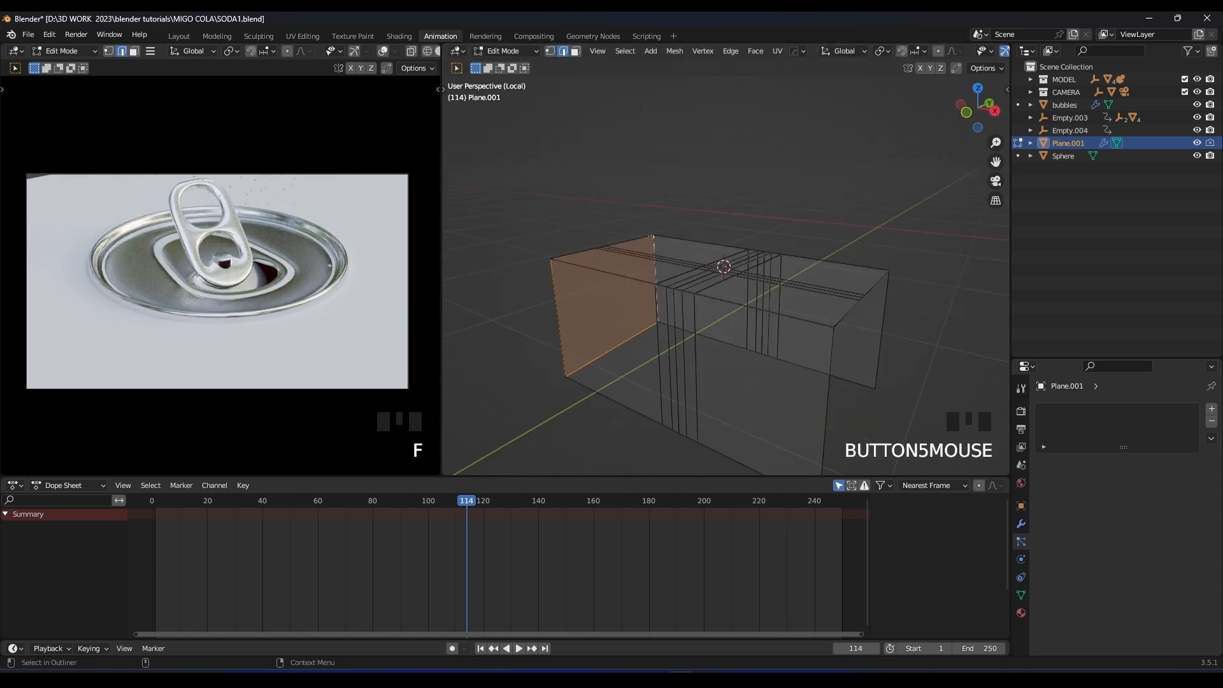
click(839, 363)
middle_drag(839, 361, 881, 333)
key(f)
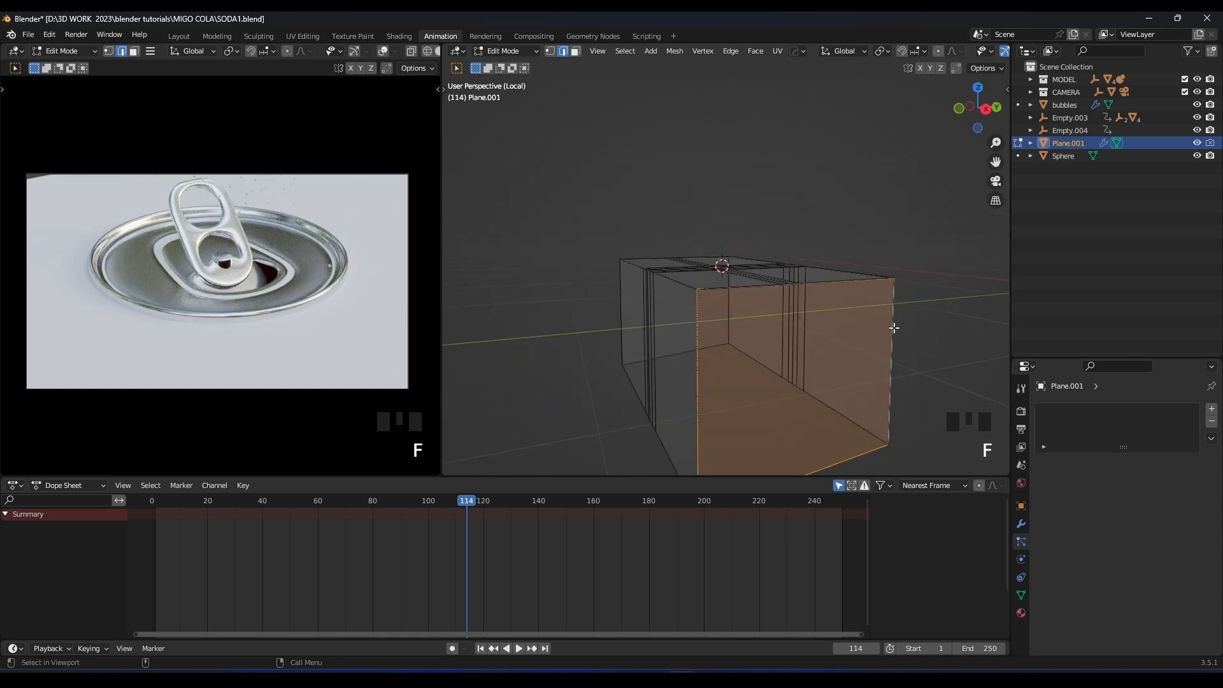
Hide Plane.001, play the burst from frame 95 and check the bubbles around frame 109.
key(Tab)
click(414, 505)
click(1197, 143)
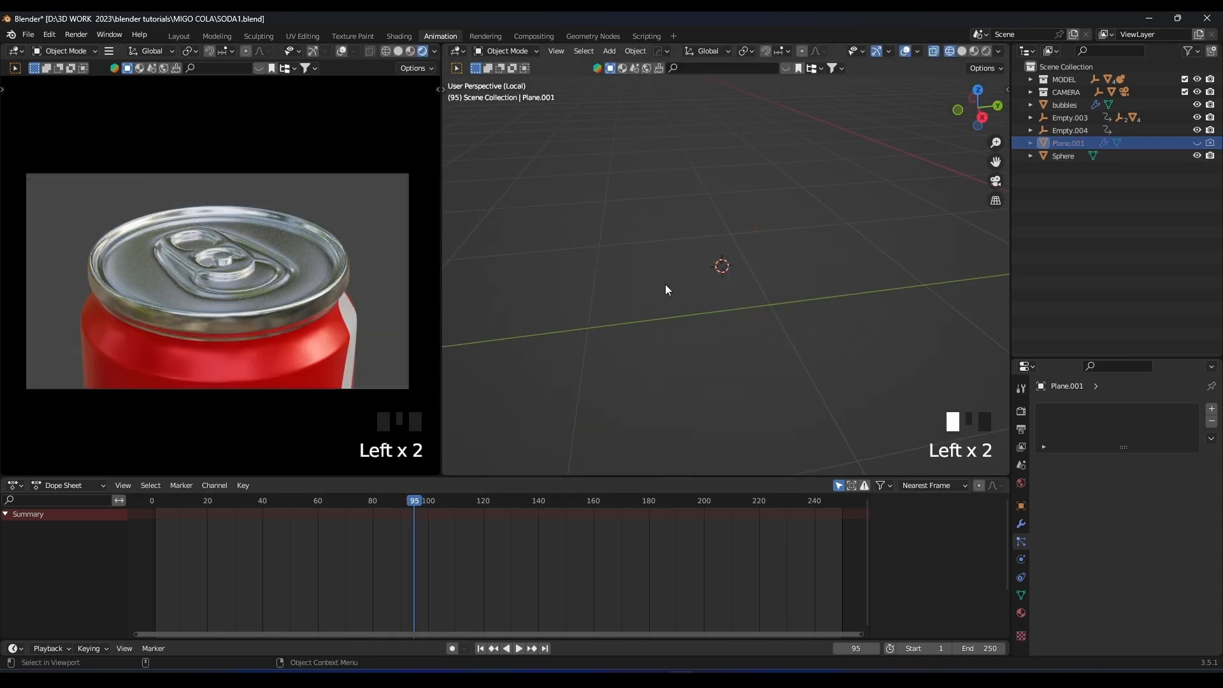
key(space)
key(space)
click(437, 503)
drag(437, 503, 452, 502)
scroll(793, 235, up, 4)
Unhide Plane.001 in the full scene and move the box's +X side inward about 0.53 m along X.
click(1197, 143)
scroll(766, 292, down, 3)
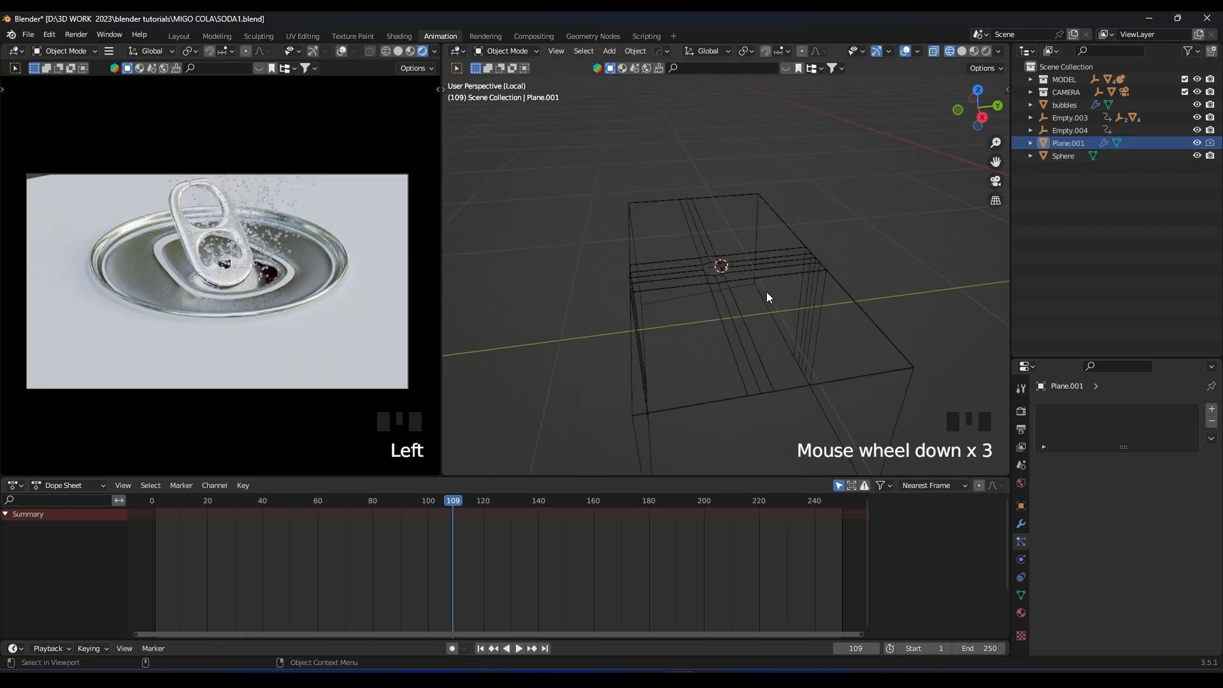
click(825, 296)
key(slash)
middle_drag(826, 306, 909, 230)
key(Tab)
key(1)
drag(902, 187, 821, 378)
key(g)
key(x)
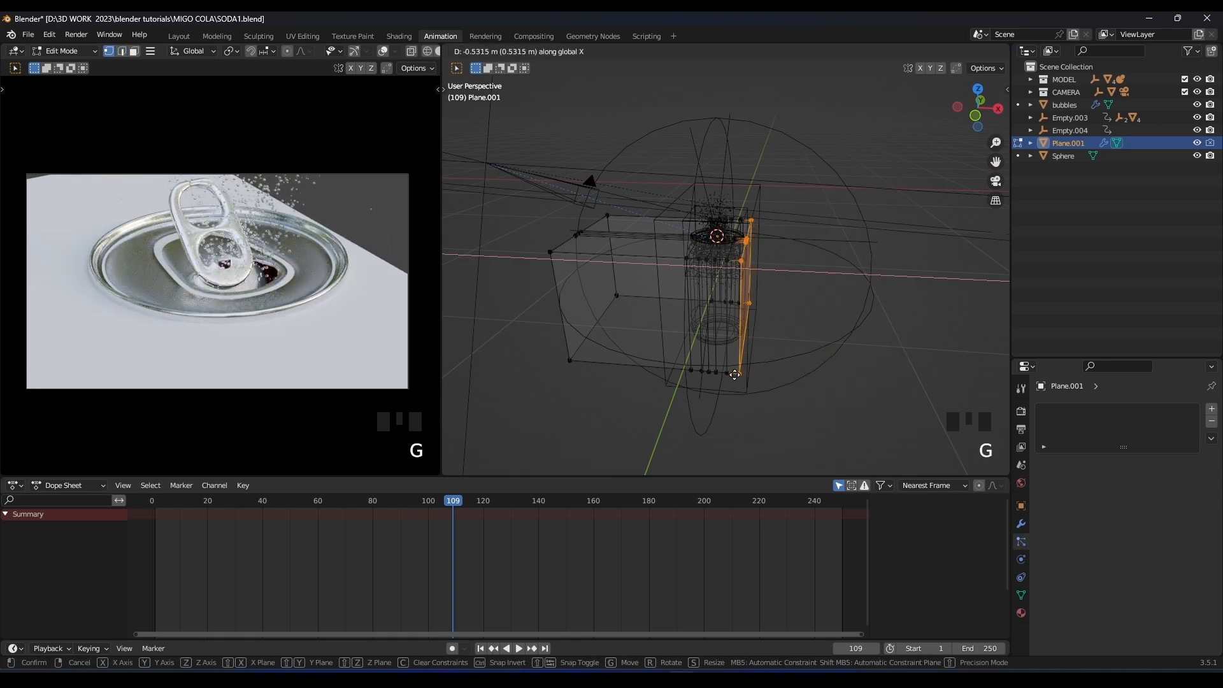
click(736, 376)
Move the collision box's -X side inward along X until it sits close to the can.
drag(644, 194, 508, 401)
key(g)
key(x)
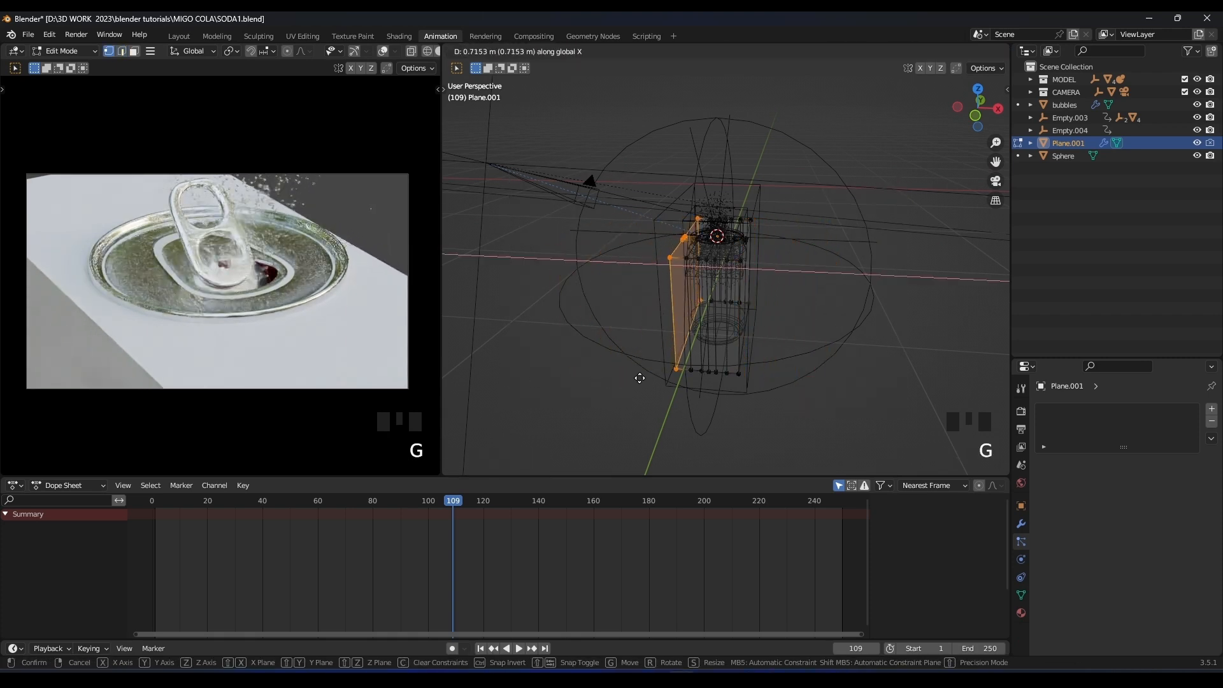
click(646, 375)
scroll(663, 354, up, 4)
middle_drag(751, 322, 730, 345)
middle_drag(747, 307, 658, 286)
scroll(658, 287, down, 6)
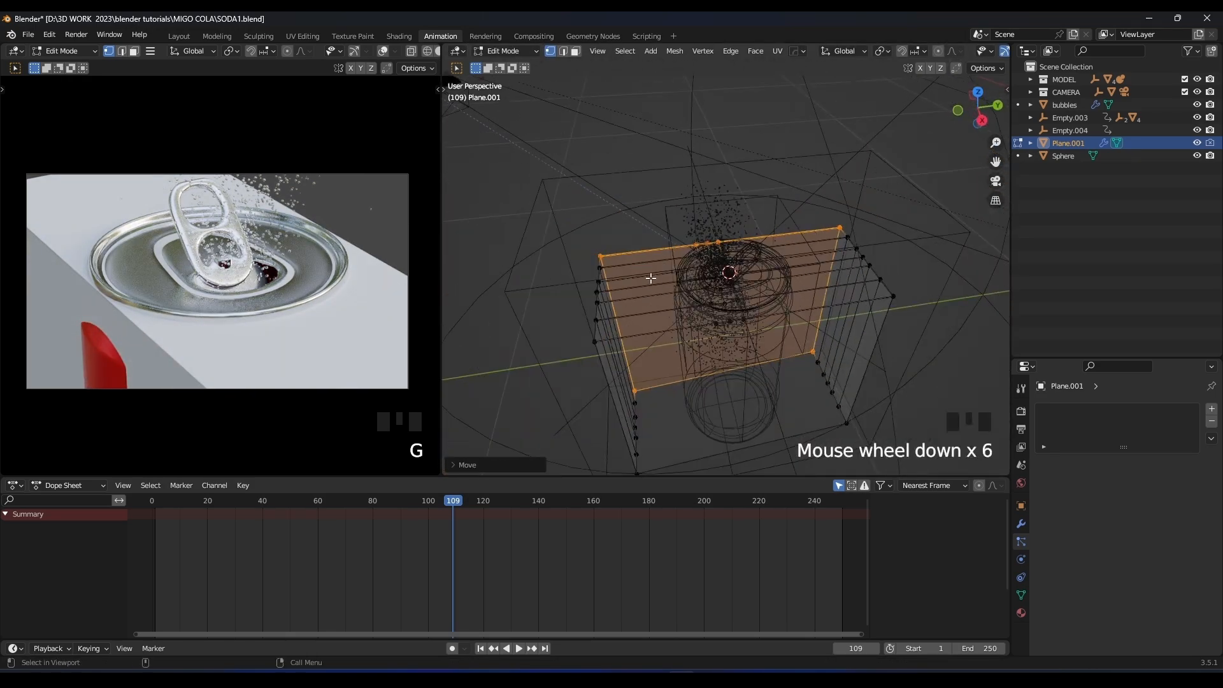
Select all vertices on the collision box's -Y side and move them inward along Y towards the can.
drag(630, 236, 598, 464)
shift+middle_drag(598, 464, 606, 369)
drag(645, 135, 599, 354)
shift+drag(671, 300, 628, 401)
middle_drag(669, 369, 648, 377)
key(g)
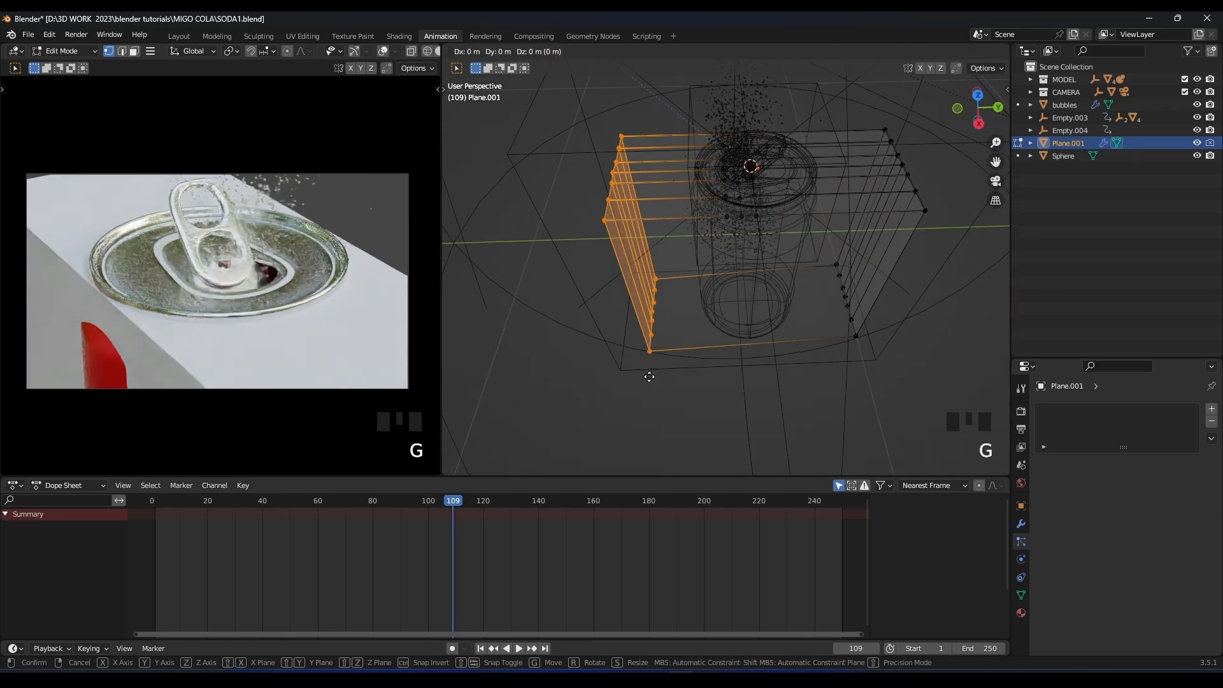
key(y)
click(705, 366)
Move the collision box's +Y side inward along Y until the box closely surrounds the can.
shift+middle_drag(825, 310, 714, 309)
drag(832, 112, 759, 412)
key(g)
key(y)
click(684, 414)
middle_drag(640, 376, 757, 295)
key(ctrl+r)
right_click(730, 244)
key(Tab)
Hide Plane.001, play the animation from frame 0 and examine how the bubbles spread around the can.
click(147, 504)
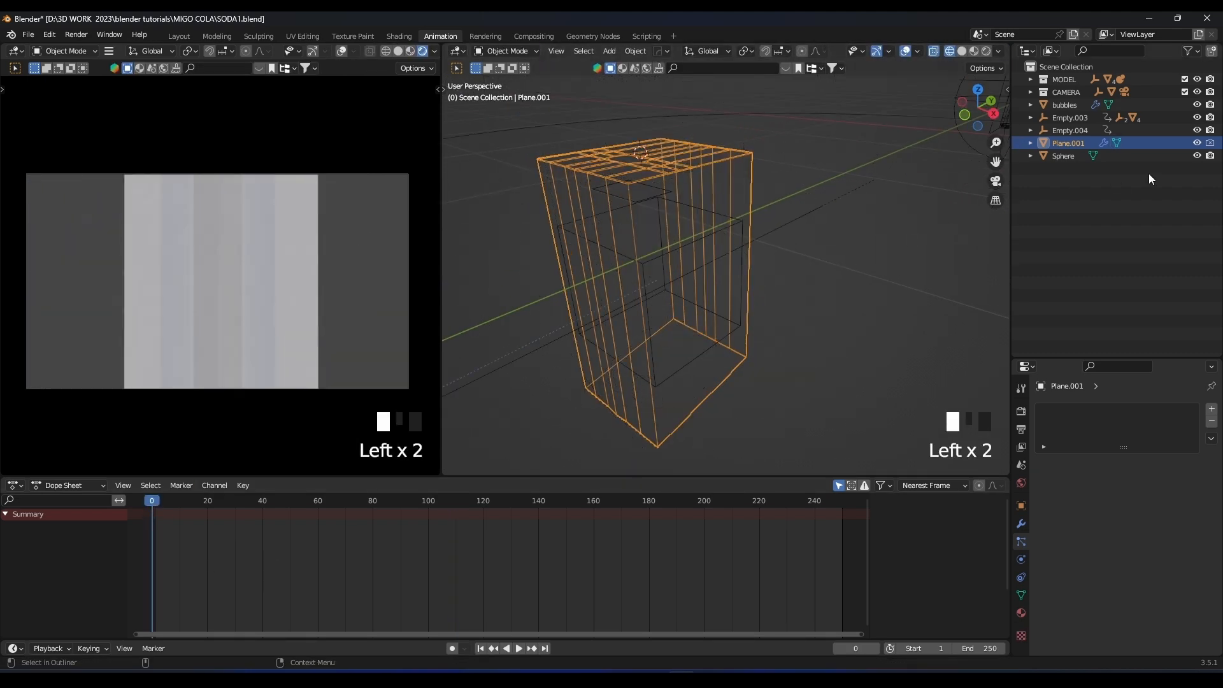
click(1198, 143)
scroll(144, 231, up, 3)
key(space)
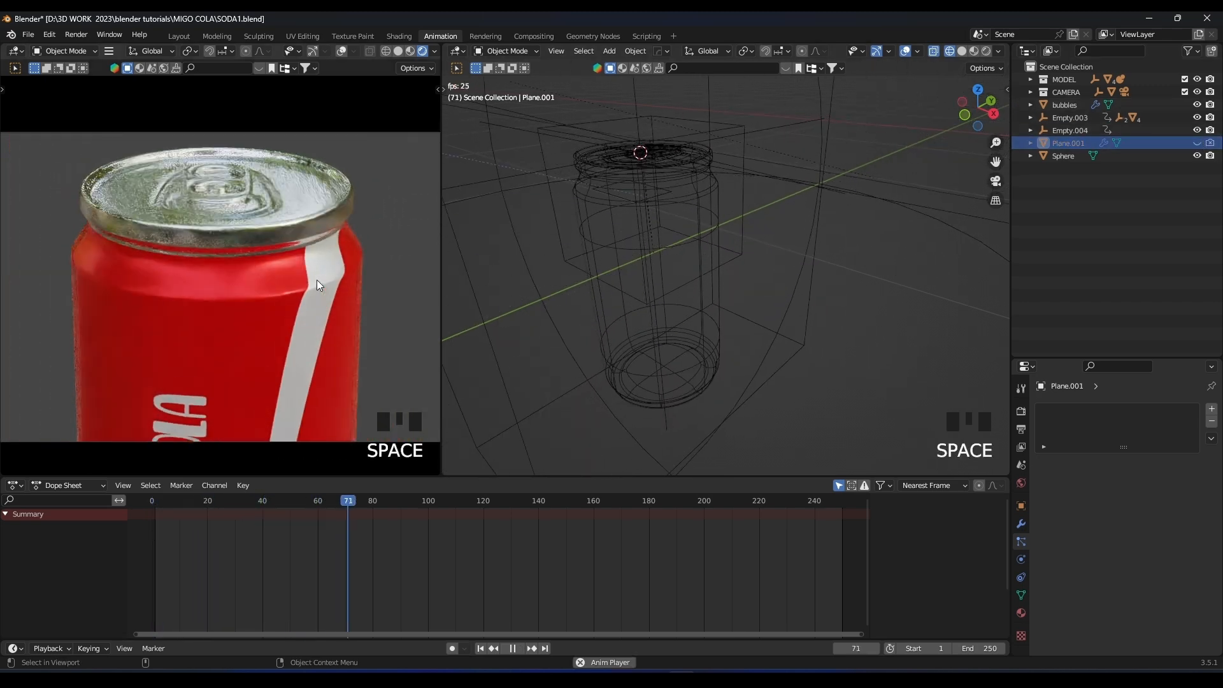
key(space)
drag(423, 499, 451, 502)
scroll(653, 280, up, 2)
middle_drag(652, 280, 773, 265)
key(space)
key(space)
key(space)
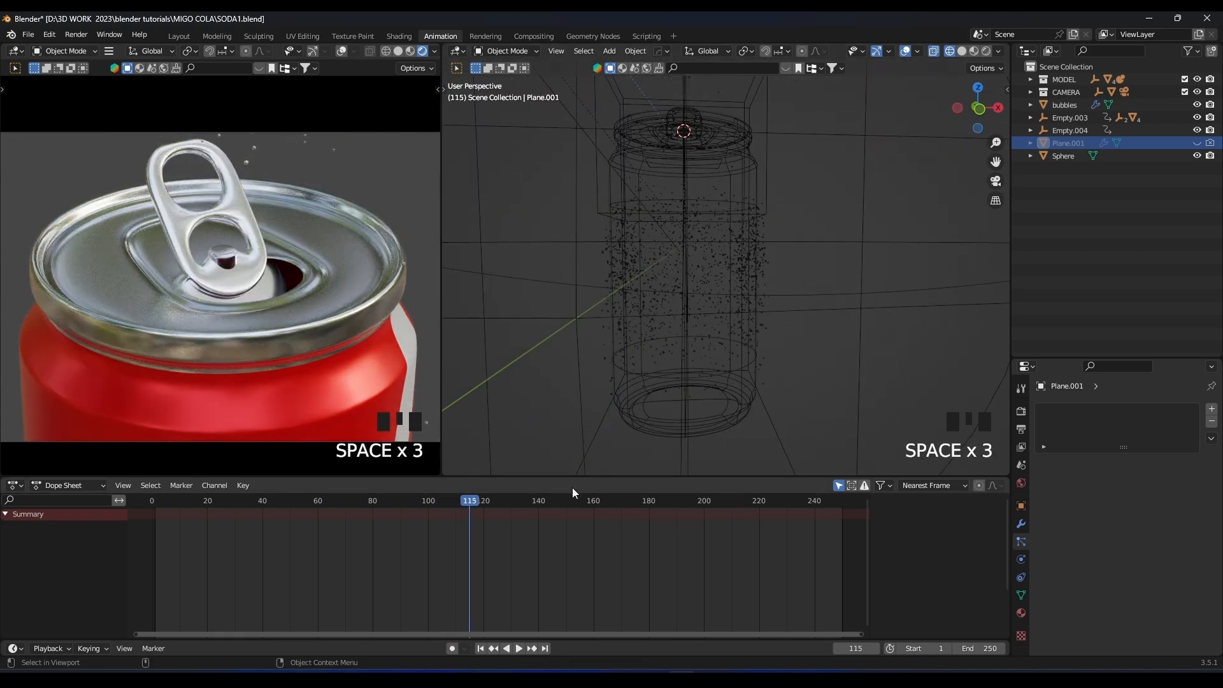
Unhide Plane.001 and enable Kill Particles in its Collision physics.
drag(475, 503, 461, 499)
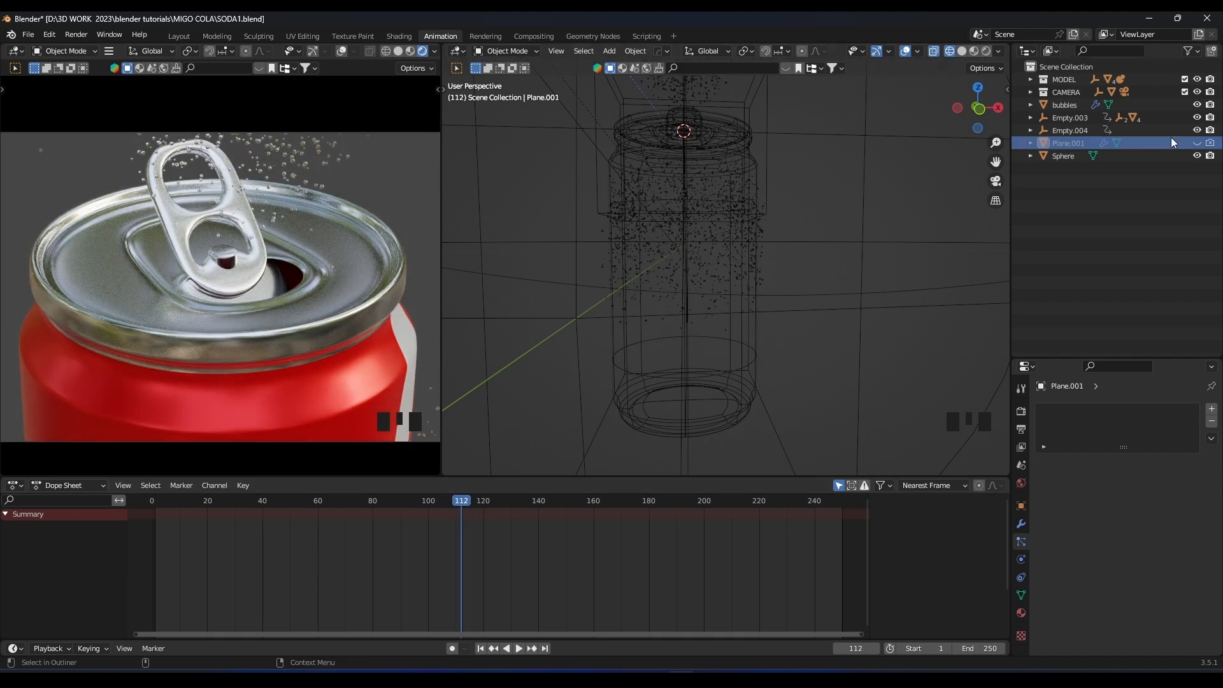
click(1199, 144)
click(781, 271)
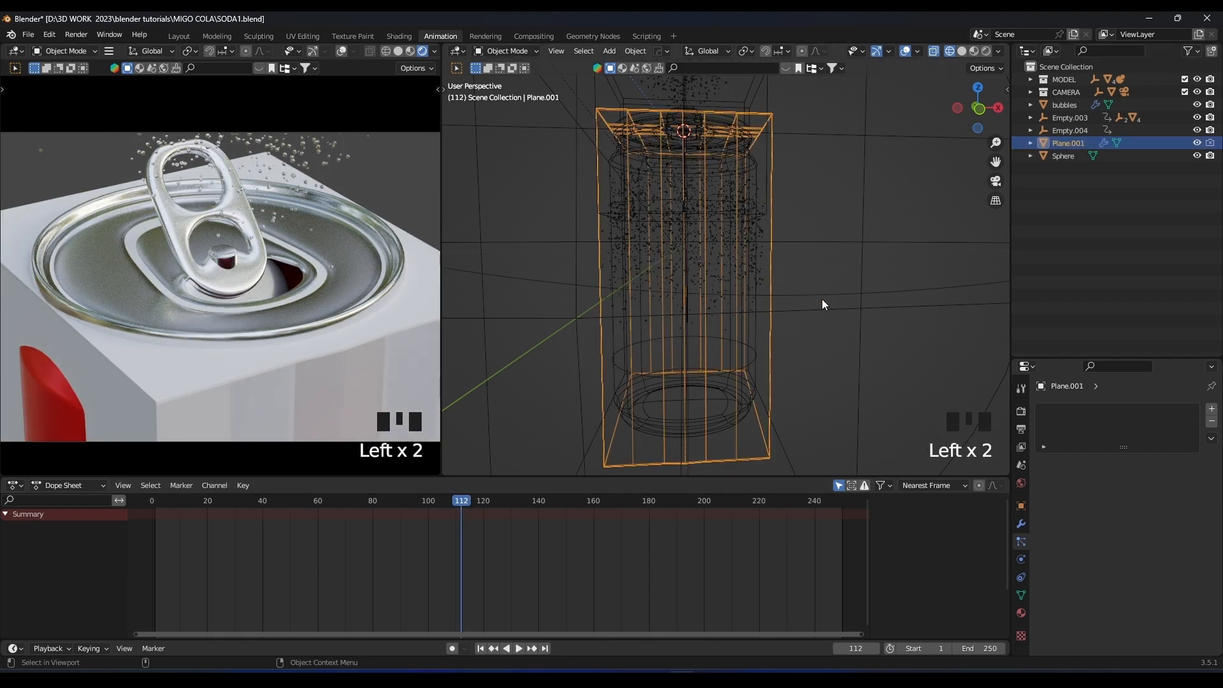
click(1021, 560)
scroll(1065, 549, down, 3)
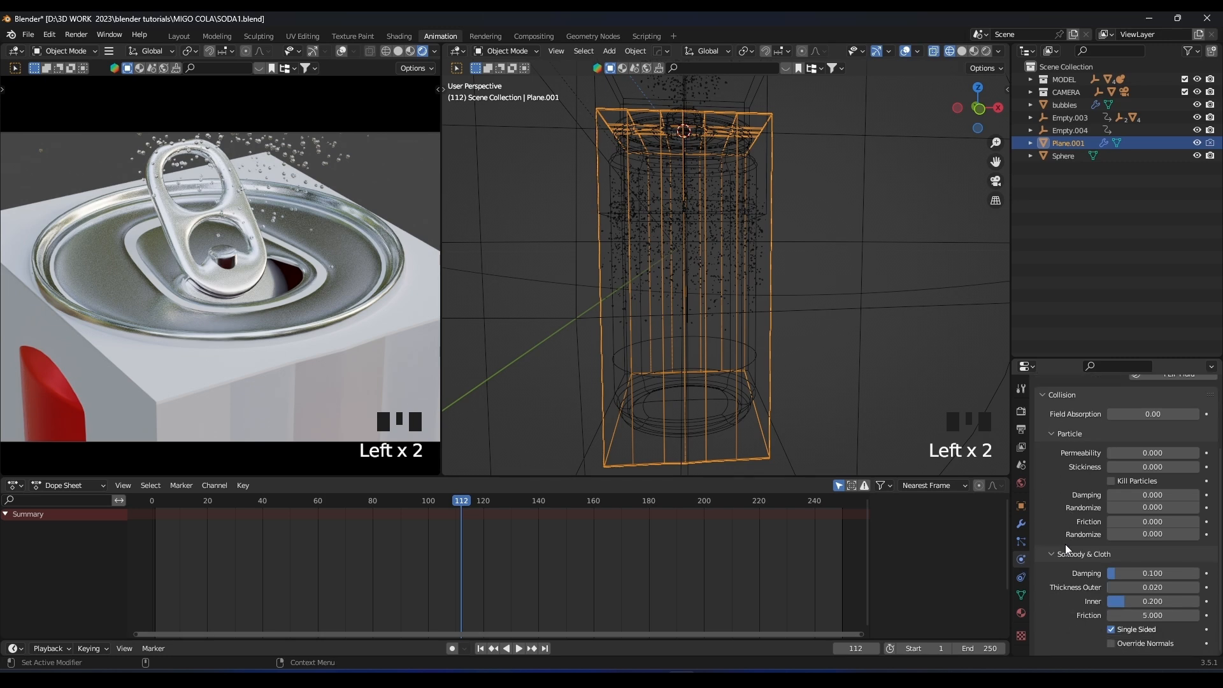
click(1112, 481)
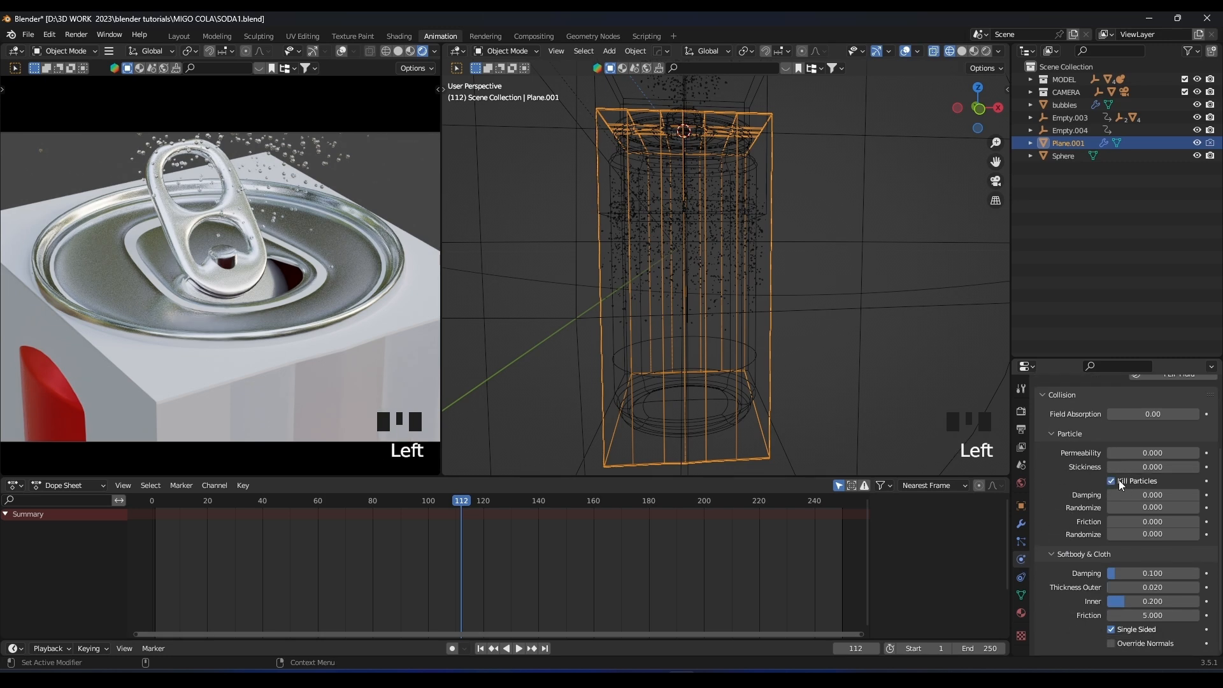
Hide Plane.001 and replay the burst from about frame 90.
click(1198, 143)
drag(409, 506, 399, 506)
key(space)
key(space)
click(399, 505)
key(space)
key(space)
scroll(293, 338, up, 2)
Replay the burst in solid shading from about frame 86 and examine the bubbles leaving the hole.
key(z)
key(space)
click(390, 497)
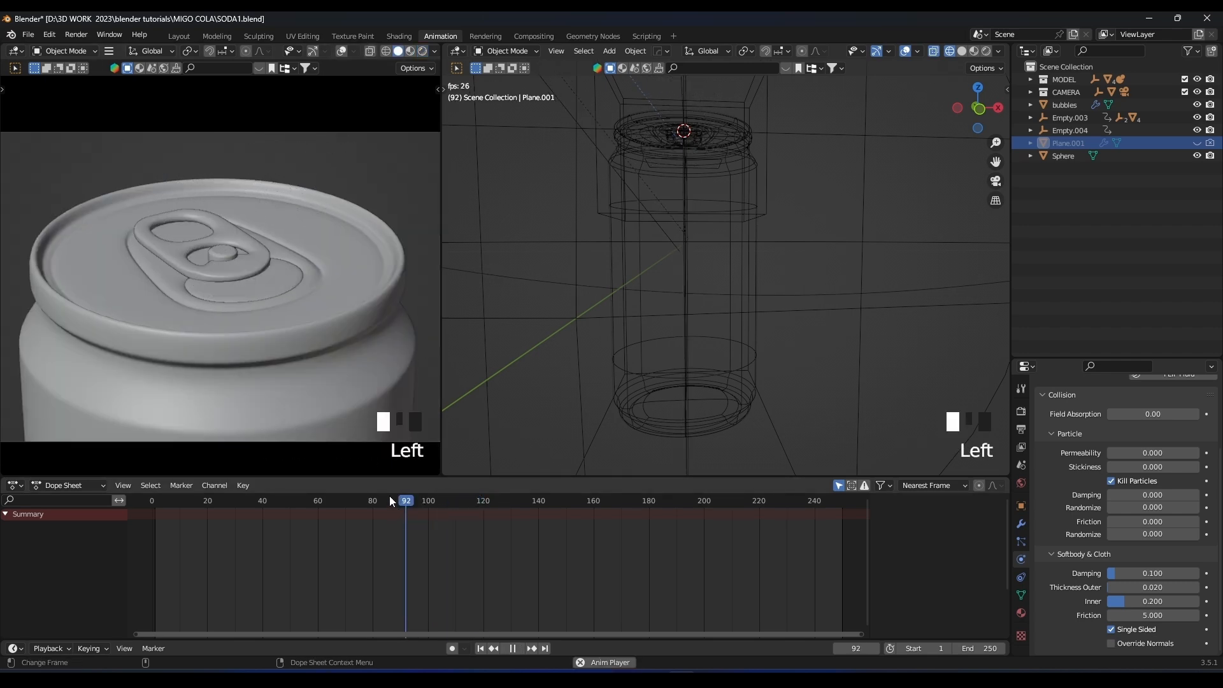
click(390, 497)
click(390, 497)
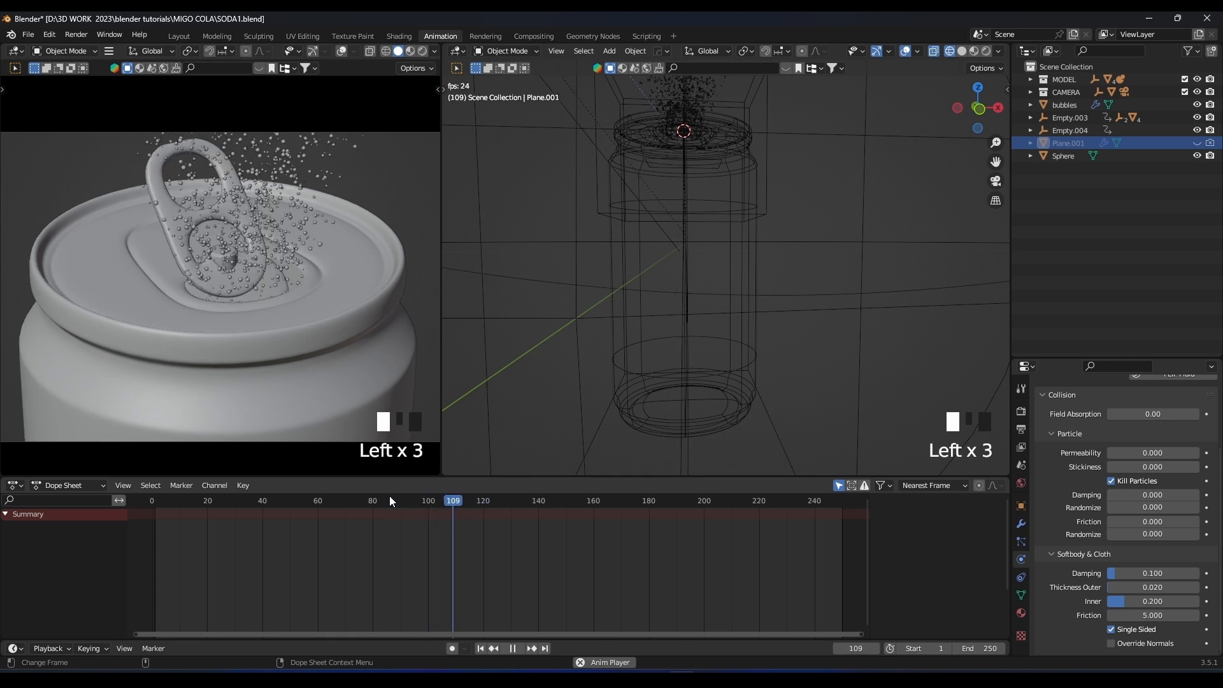
key(space)
shift+middle_drag(742, 268, 758, 348)
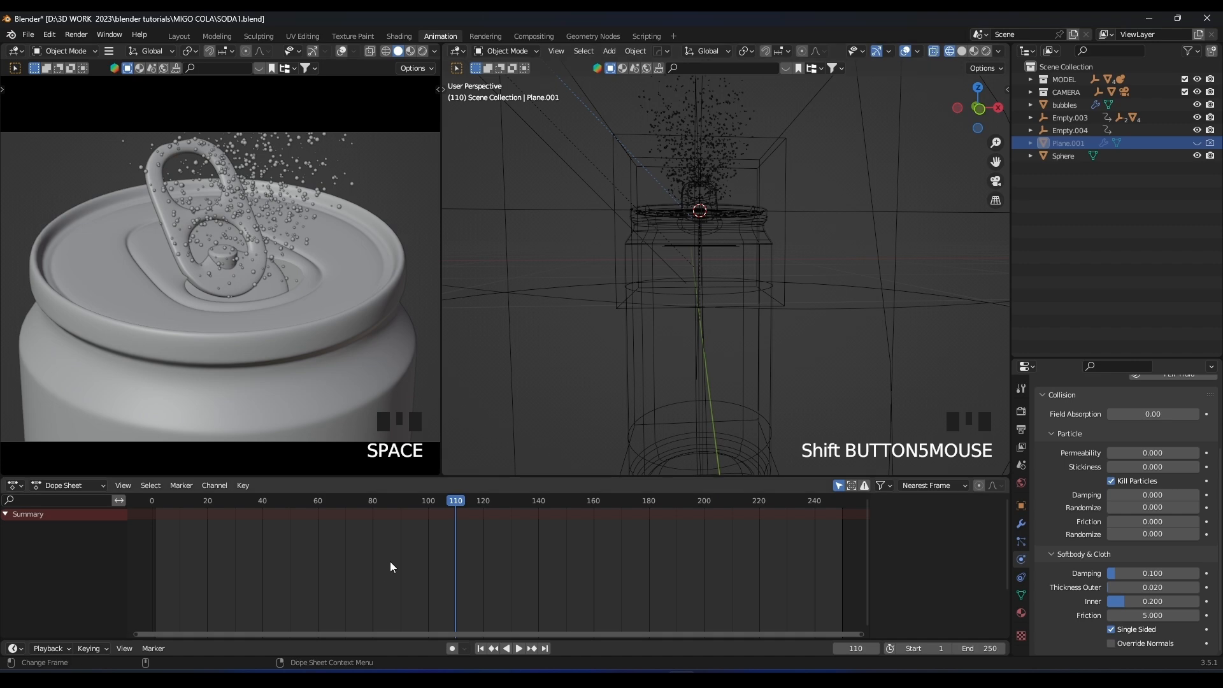
Replay the burst from about frame 91, return the camera view to rendered shading, and replay from about frame 95.
click(404, 501)
key(space)
click(403, 501)
key(space)
click(404, 501)
key(z)
click(414, 499)
key(space)
click(414, 499)
click(414, 499)
click(414, 498)
key(space)
click(414, 499)
key(space)
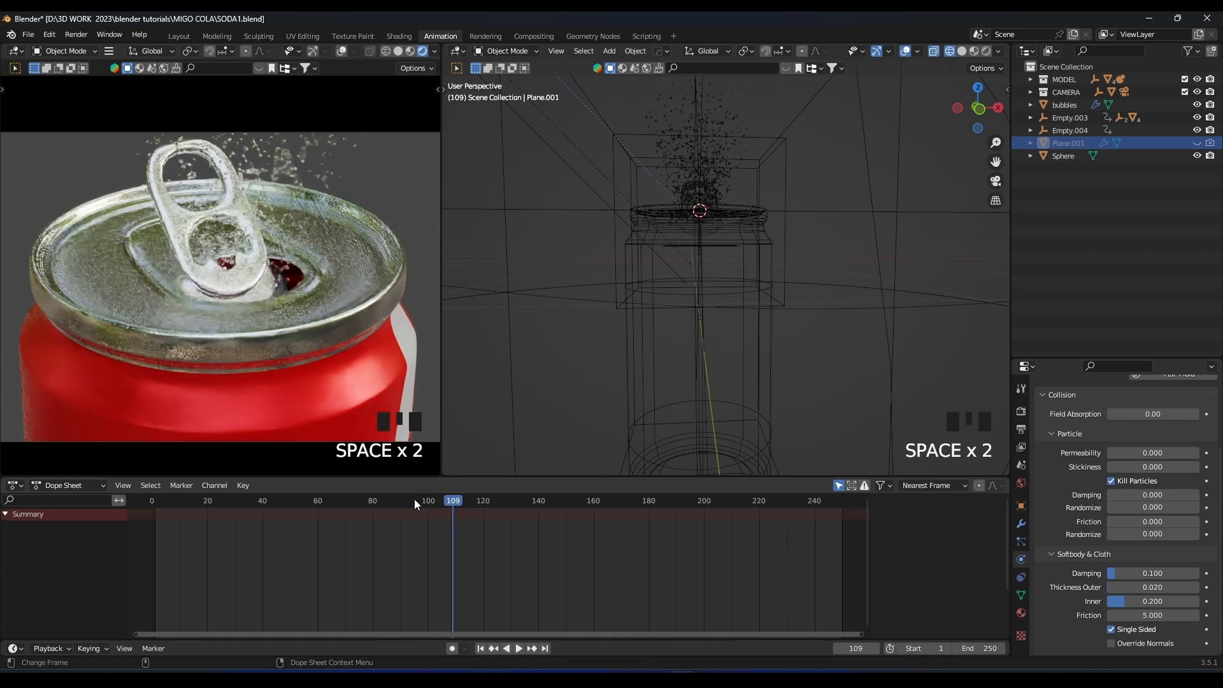
Add Collision physics to the can's pull tab and to the rivet Cylinder.001.
scroll(246, 282, down, 4)
scroll(281, 254, up, 3)
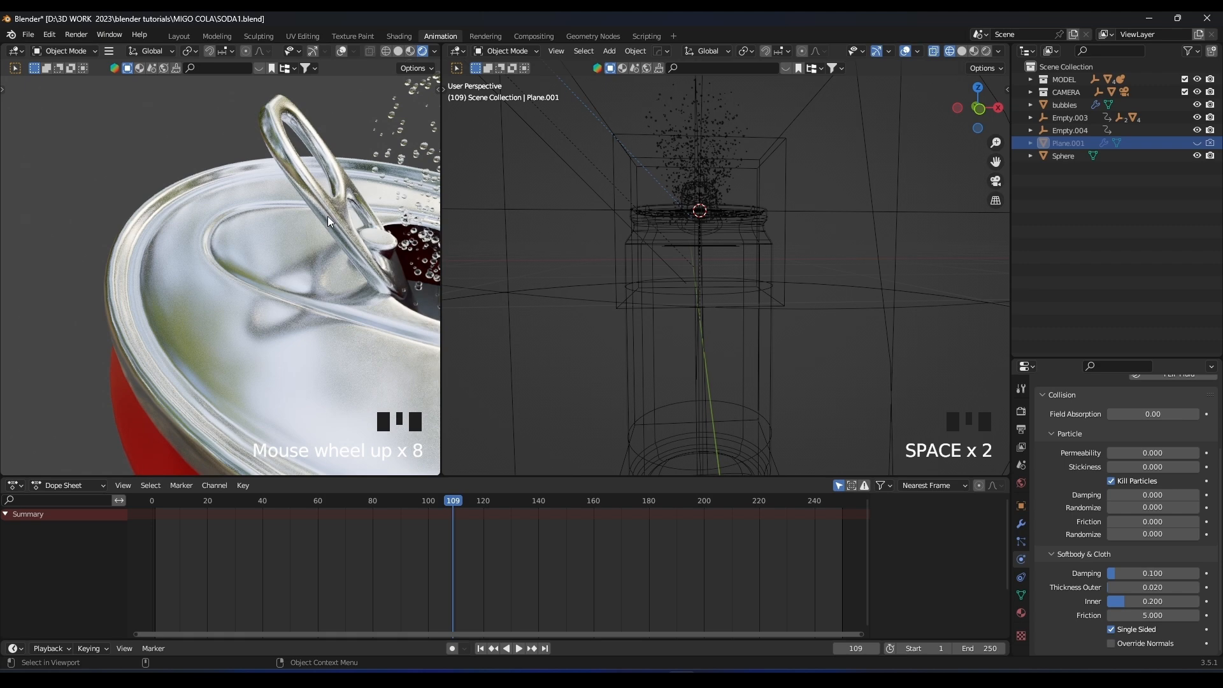
click(326, 219)
click(1083, 423)
scroll(726, 213, up, 4)
click(693, 280)
click(698, 285)
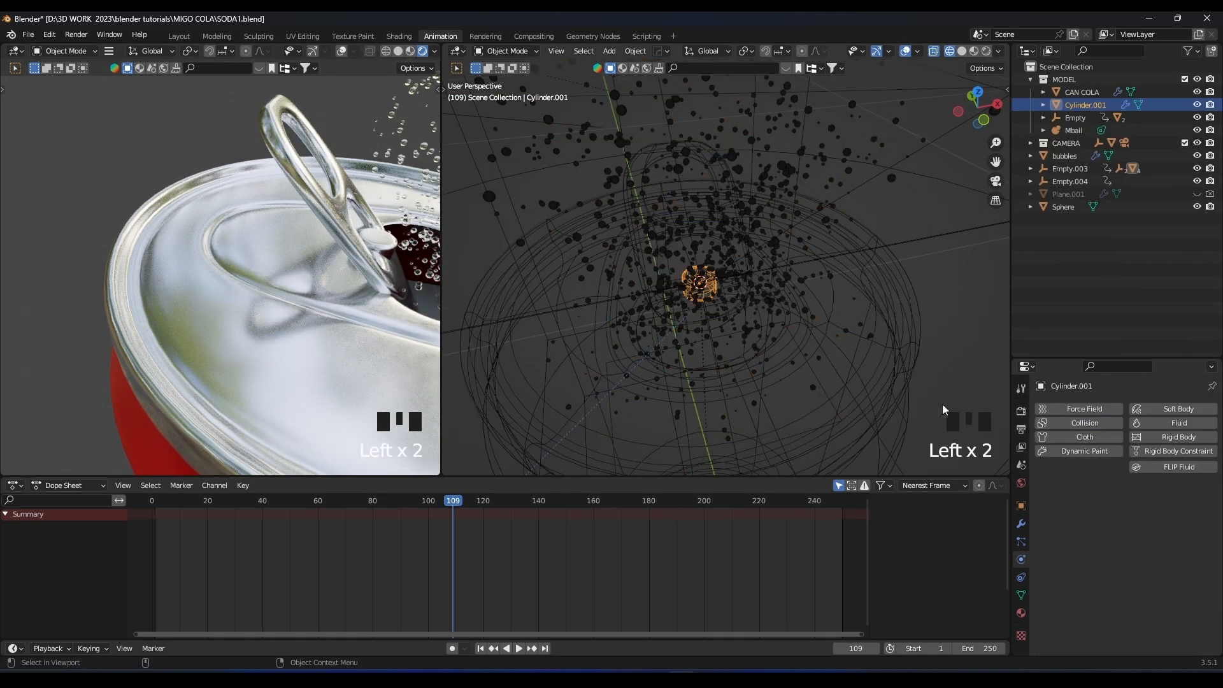
click(1090, 423)
Return to the camera view and play the burst from frame 82 to check the bubbles against the tab.
click(381, 500)
key(KP_0)
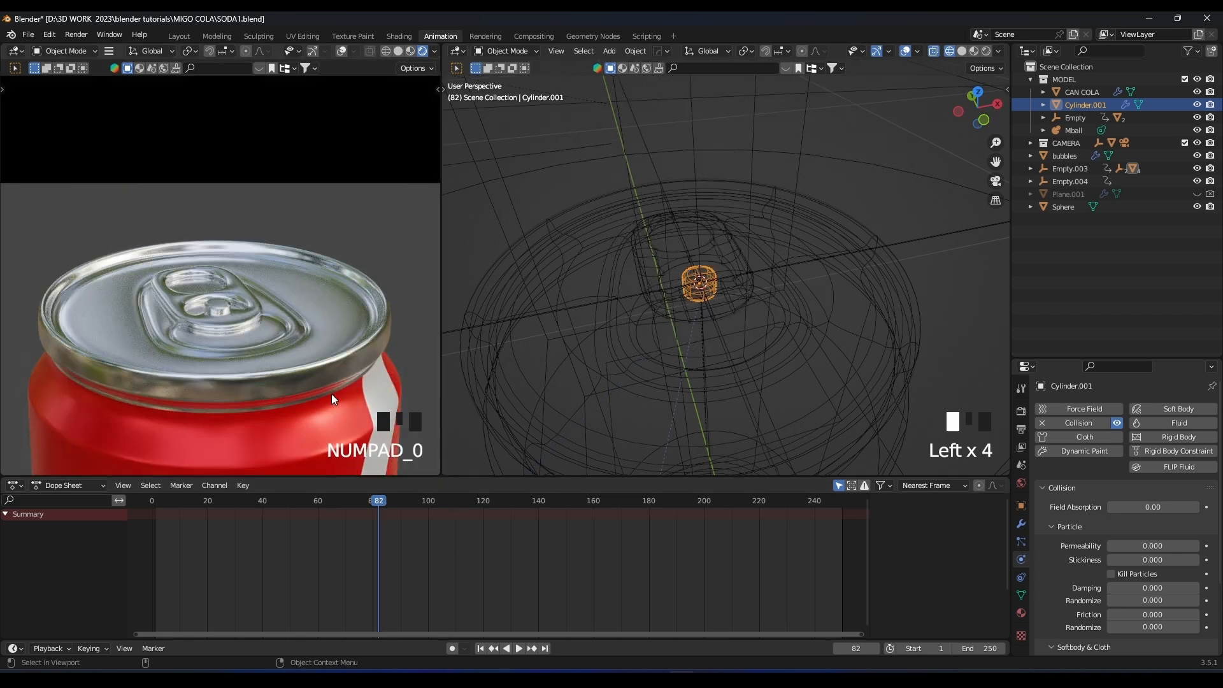
key(space)
key(space)
key(space)
key(space)
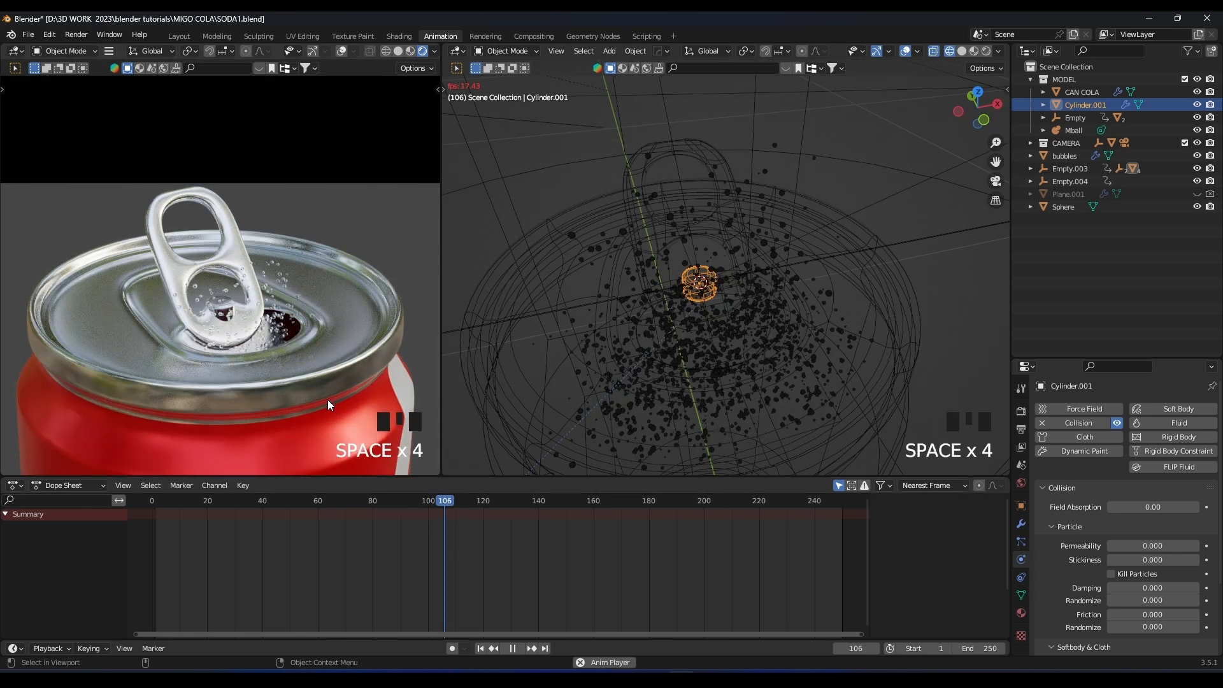
key(space)
key(space)
key(space)
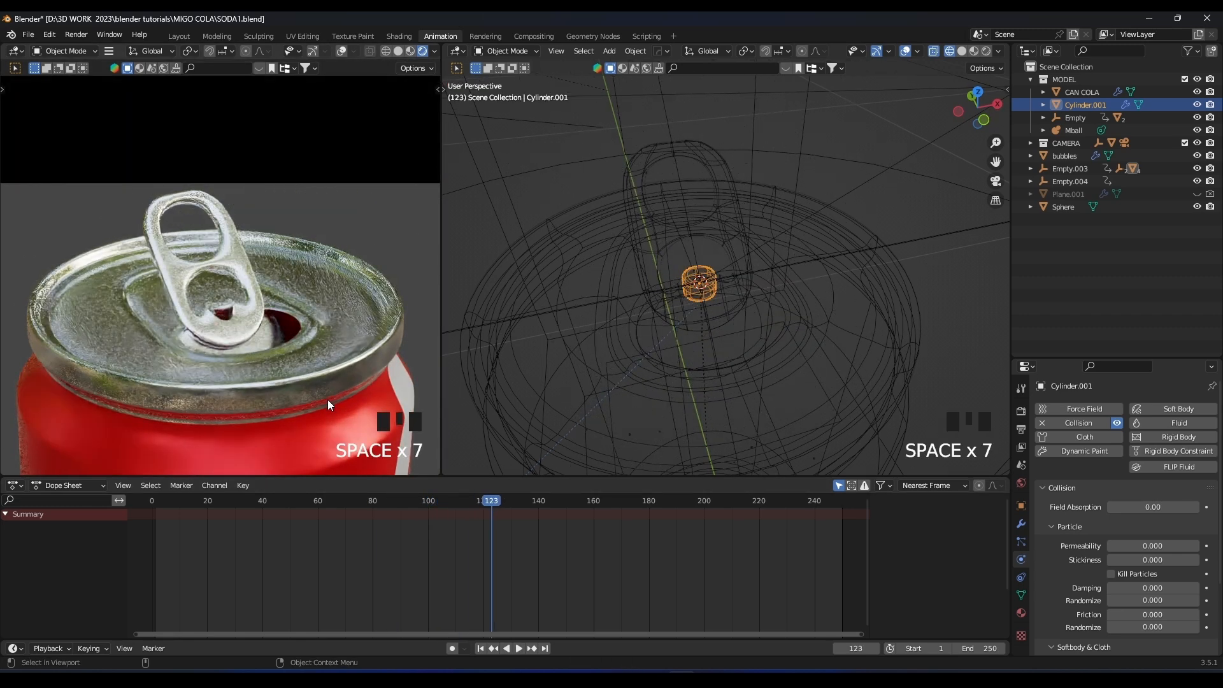
Replay the burst from about frame 89 in solid shading, and switch the camera view back to rendered shading.
key(z)
click(397, 502)
key(space)
click(397, 501)
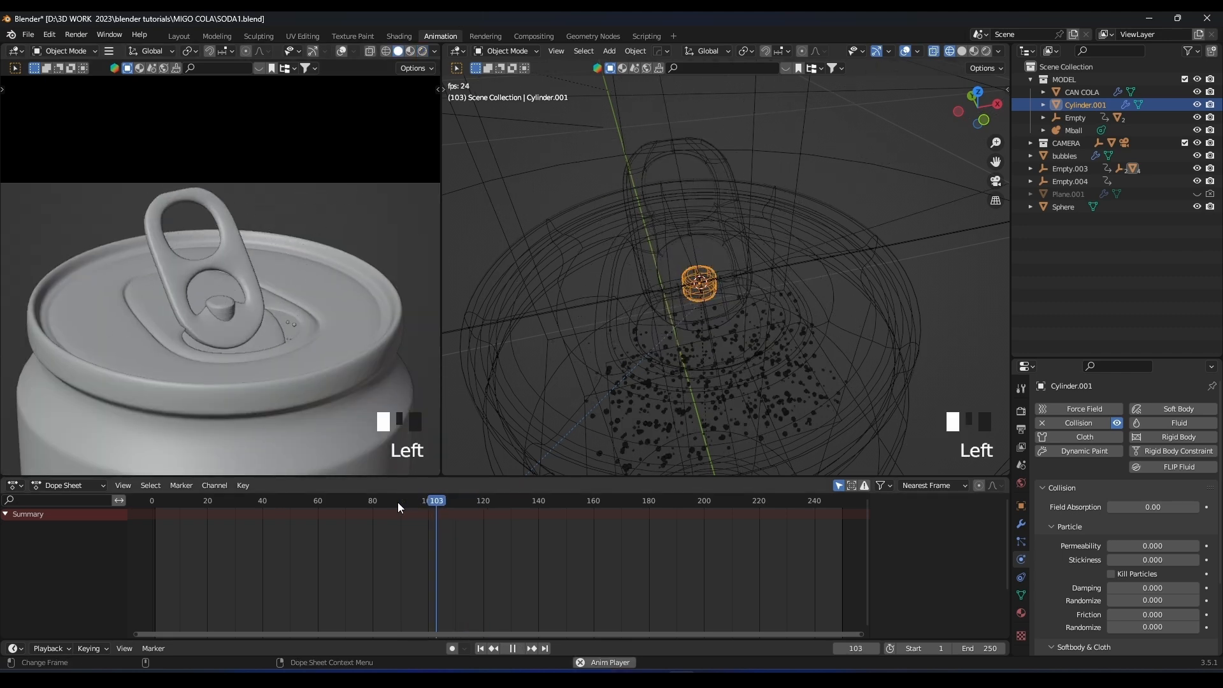
click(397, 502)
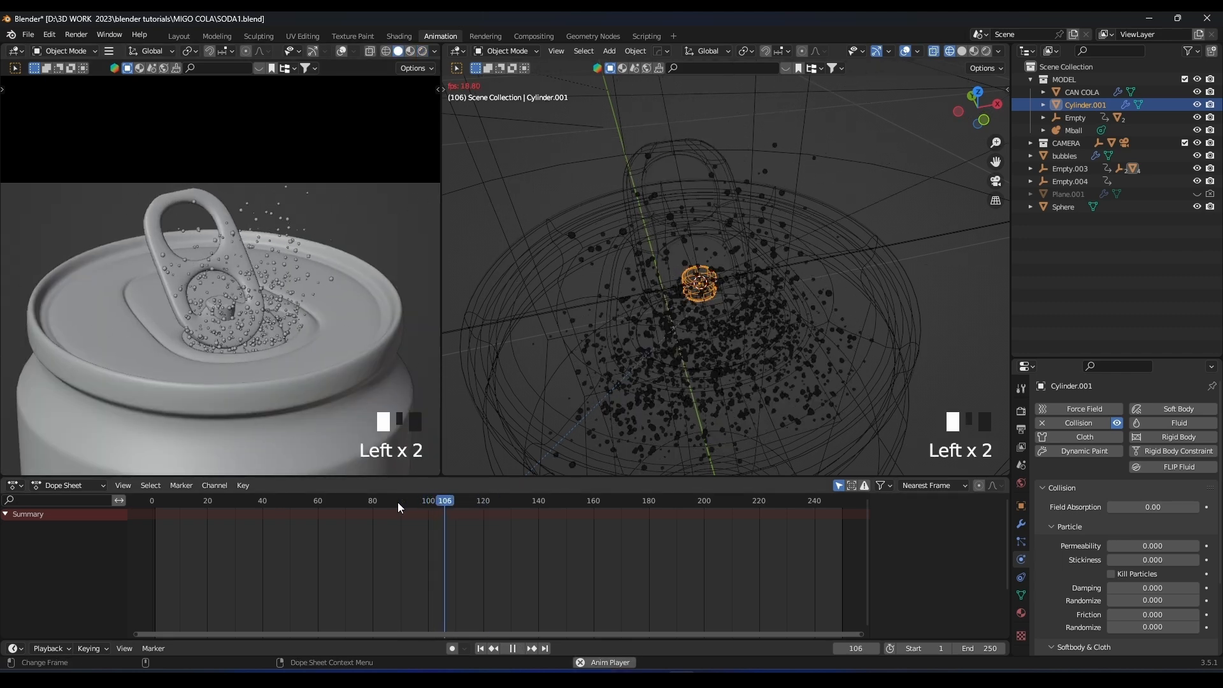
key(space)
key(z)
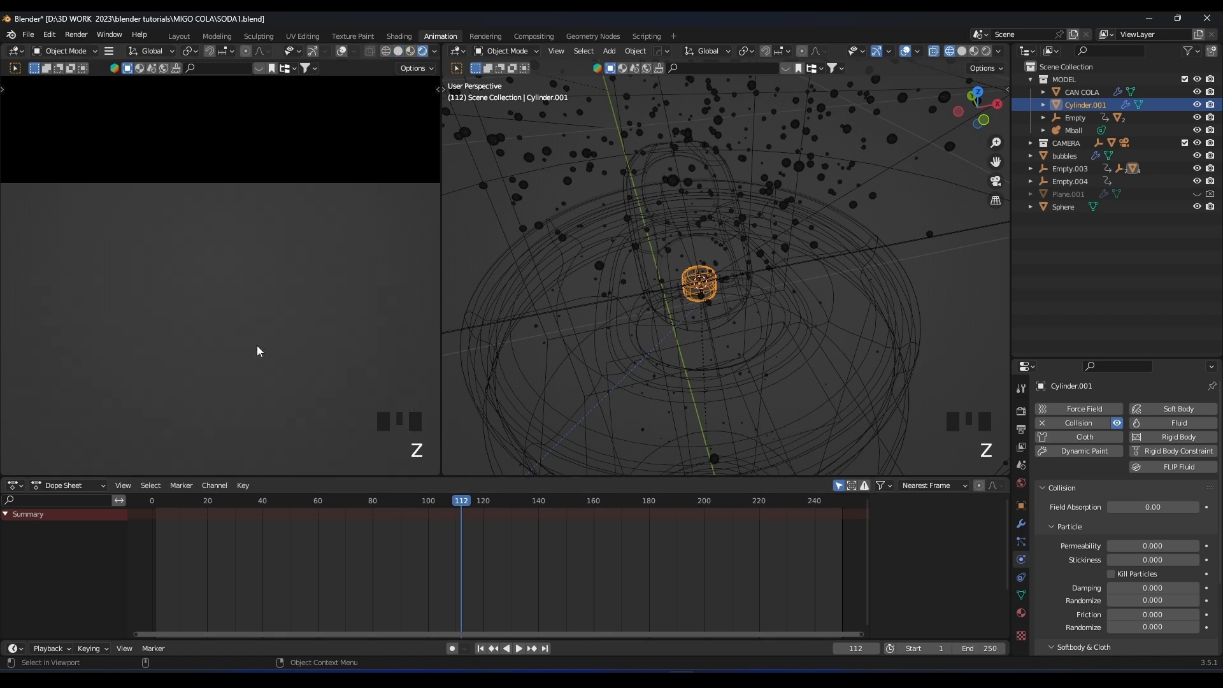
Replay the burst in rendered shading from about frame 89 and examine the bubbles near the tab and rivet.
key(space)
key(space)
click(398, 501)
key(space)
click(400, 502)
key(space)
key(space)
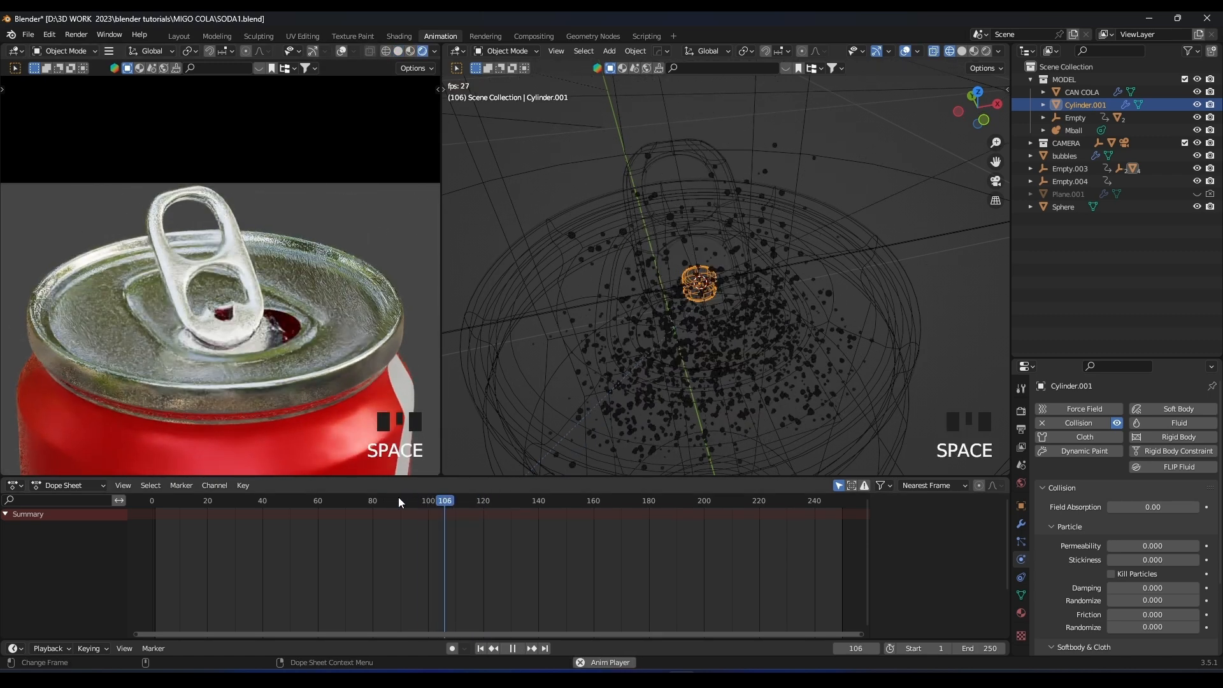
scroll(708, 297, up, 2)
scroll(708, 297, down, 2)
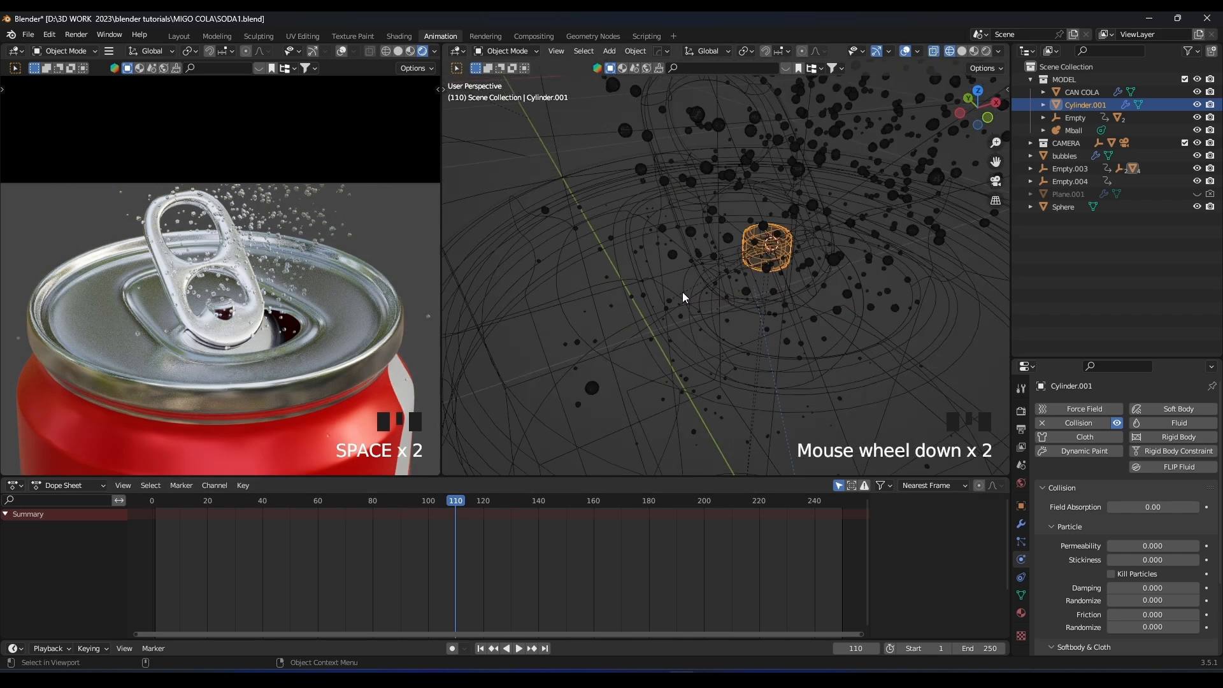
Replay the burst repeatedly from about frame 96 and examine how the bubbles meet the pull tab.
key(space)
click(417, 501)
key(space)
key(space)
click(416, 500)
key(space)
key(space)
click(417, 501)
key(space)
key(space)
Enable Kill Particles in the pull tab's Collision physics and play the burst from about frame 84.
click(689, 231)
scroll(1097, 522, down, 3)
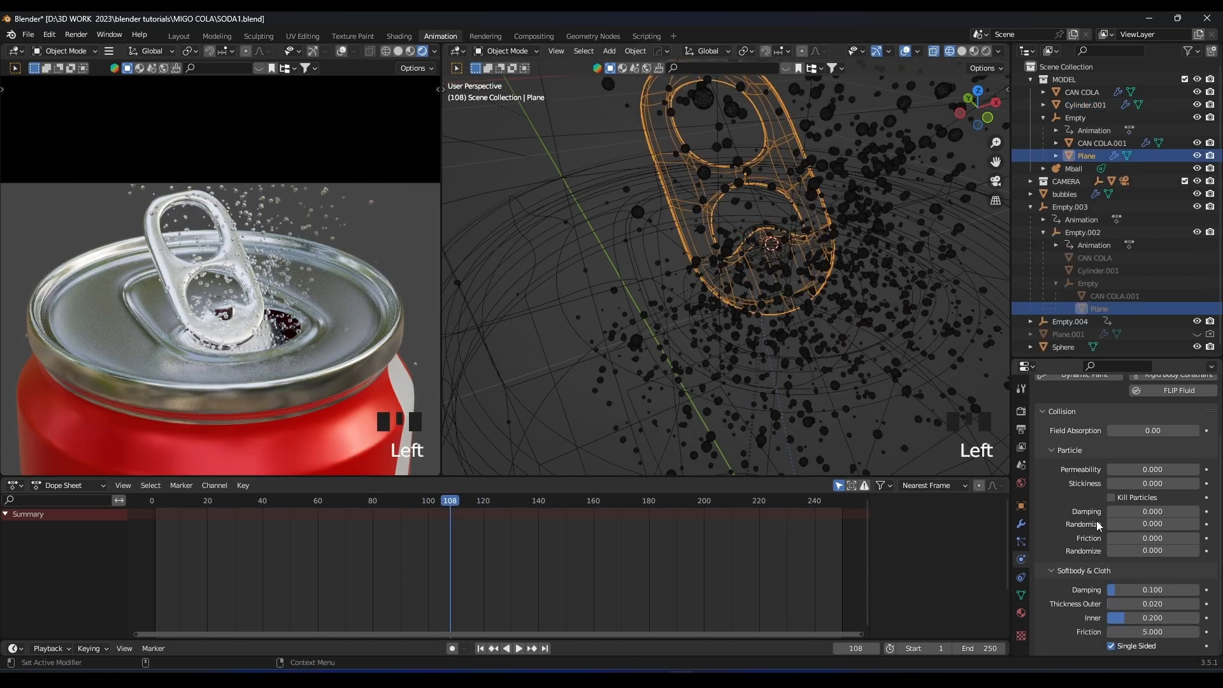
click(384, 507)
key(space)
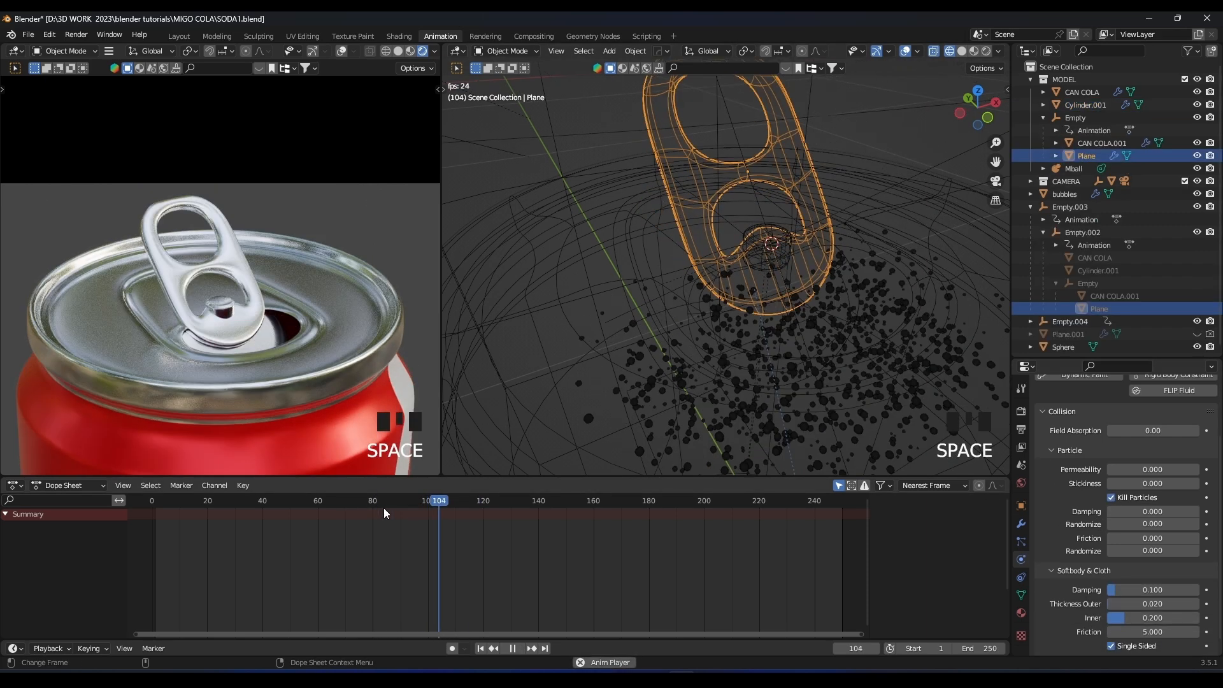
Replay the burst from frame 84 with repeated pauses and examine the bubbles around the opening tab.
key(Left)
key(Left)
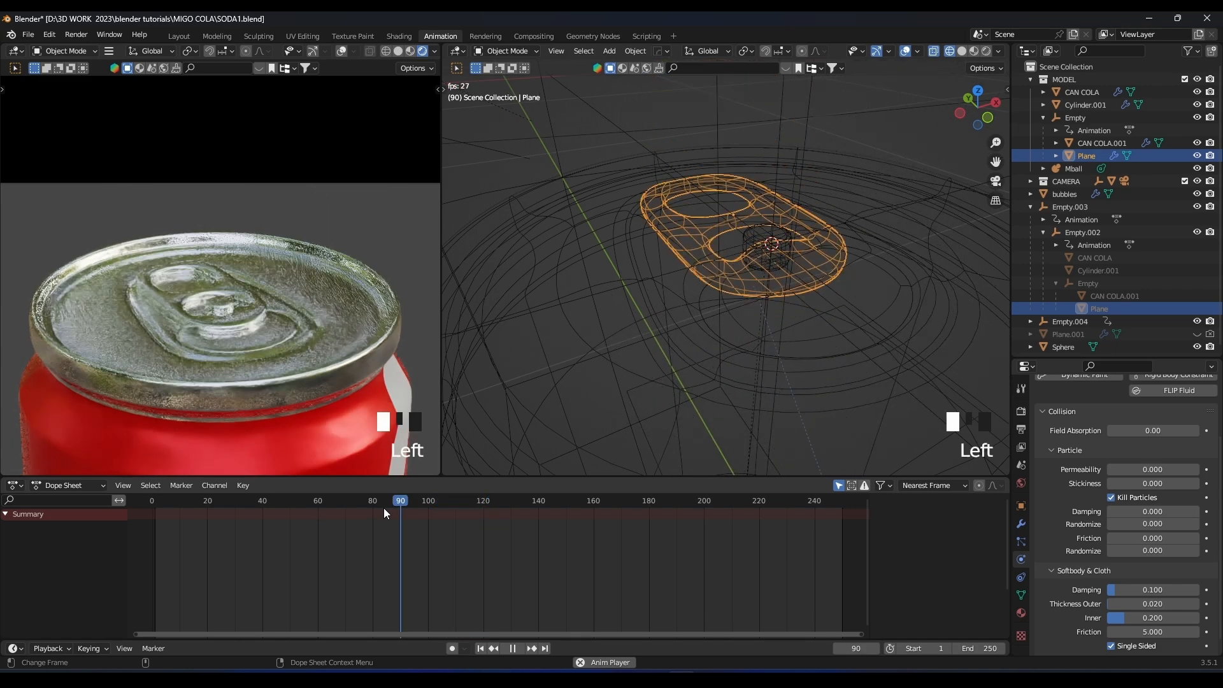
key(Left)
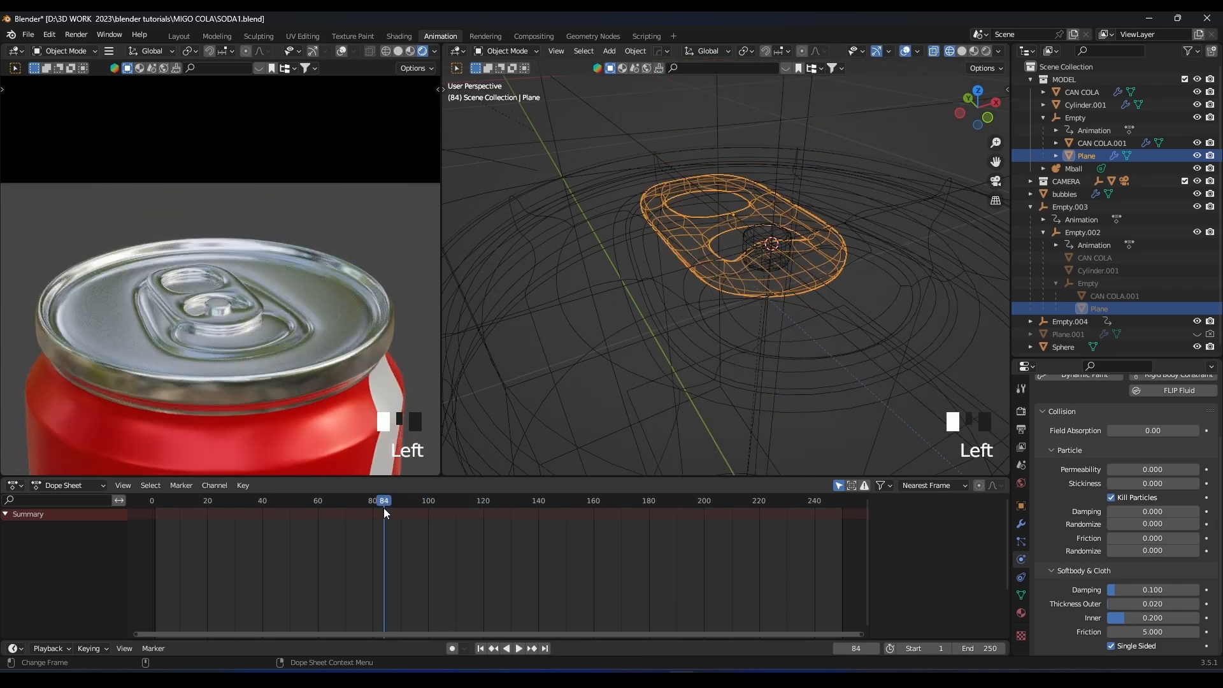
key(space)
key(space)
key(space)
key(space)
key(space)
key(space)
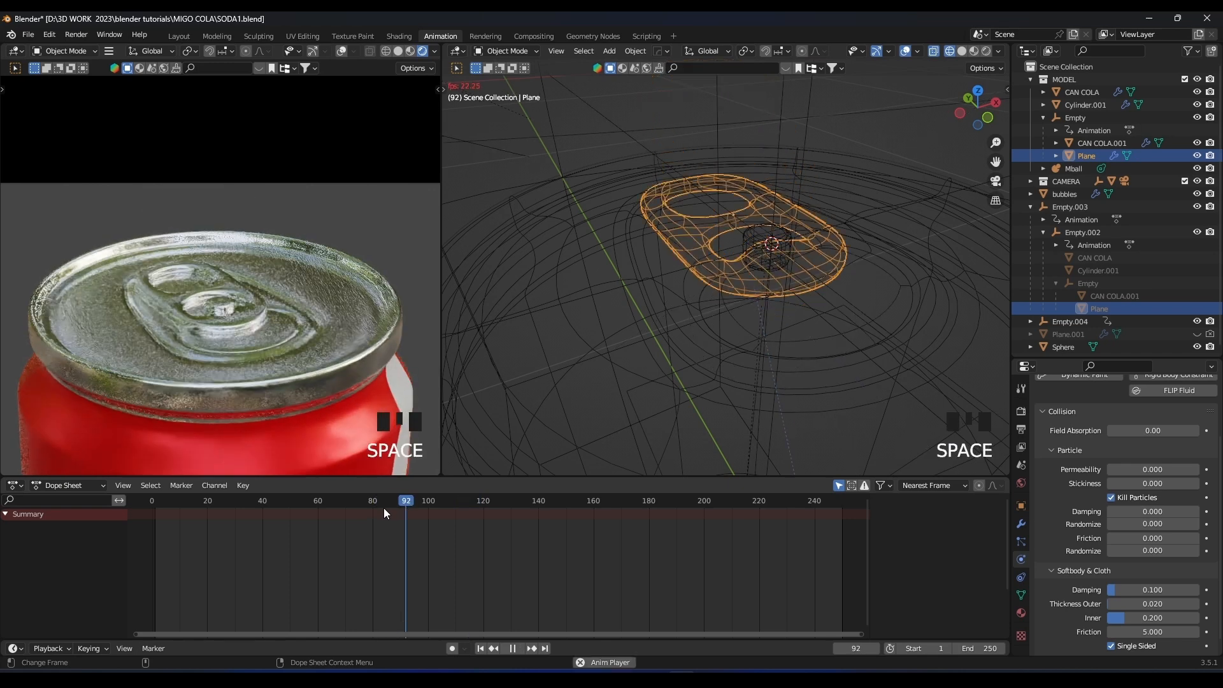
Switch the camera view to solid shading and replay the burst repeatedly from about frame 94.
key(space)
scroll(275, 338, down, 3)
key(space)
click(413, 499)
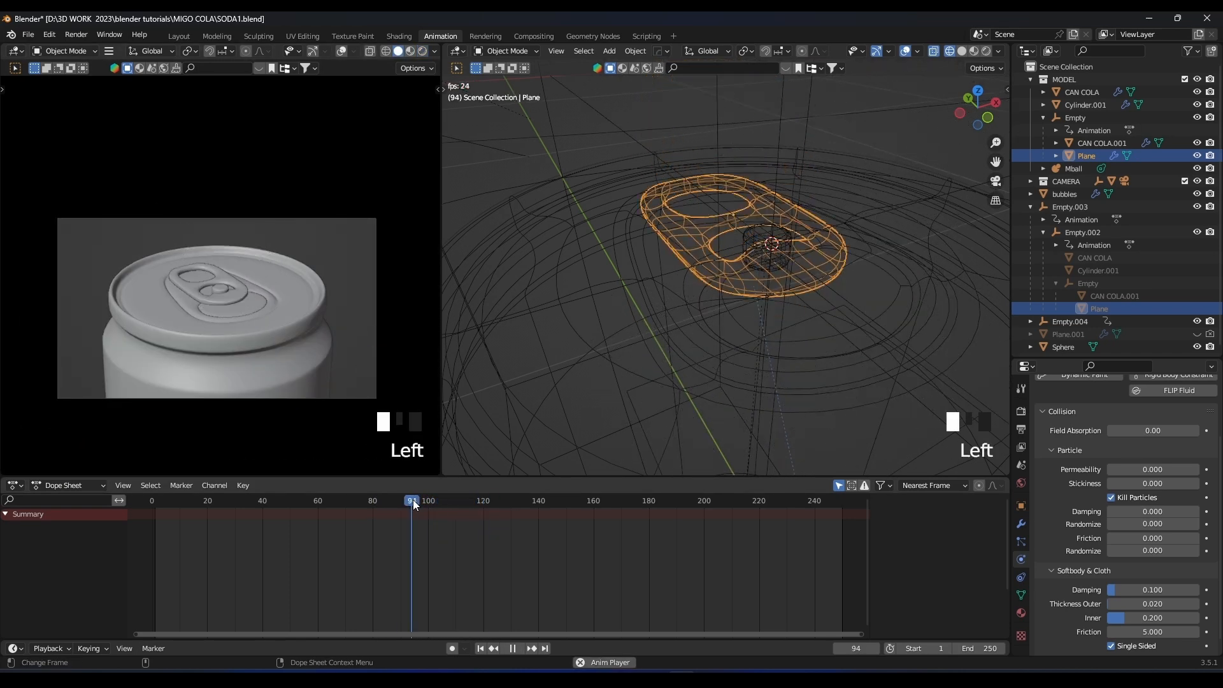
key(Left)
click(413, 501)
click(413, 501)
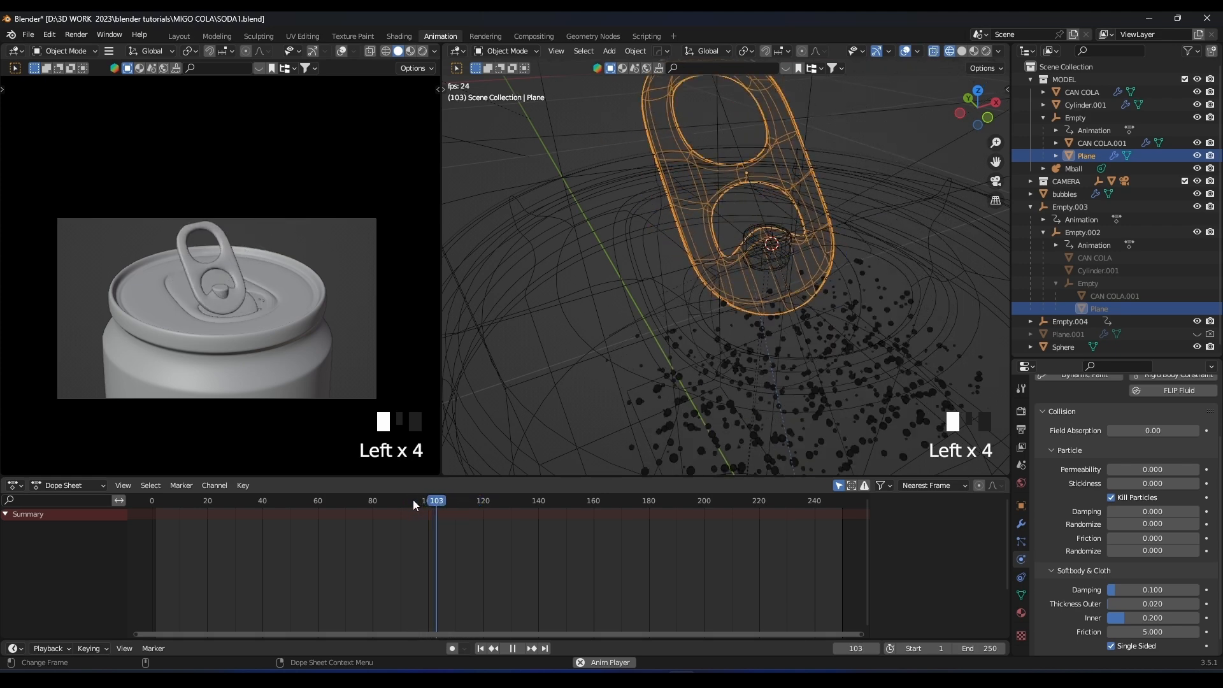
Stop playback at about frame 115, return the camera view to rendered shading and examine the open tab.
key(space)
scroll(323, 370, down, 2)
shift+middle_drag(312, 342, 308, 367)
key(z)
click(308, 315)
scroll(308, 316, up, 3)
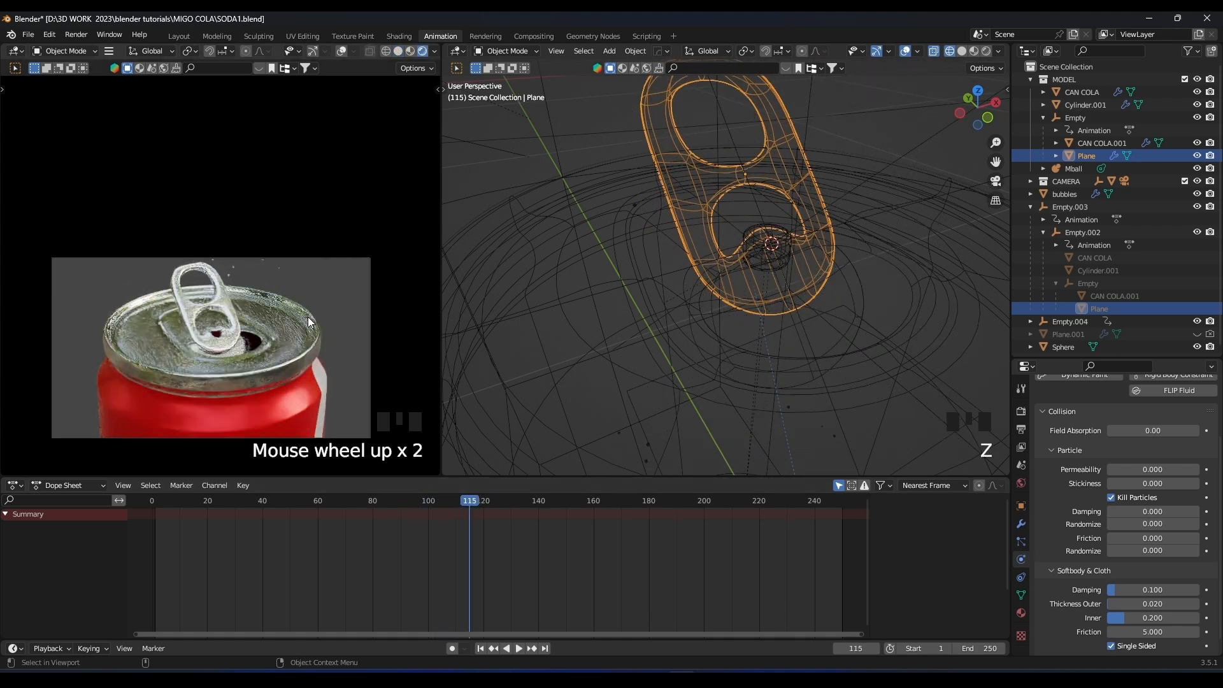
scroll(1108, 446, down, 1)
Save the file and bake the particle cache of the bubbles emitter.
click(1021, 541)
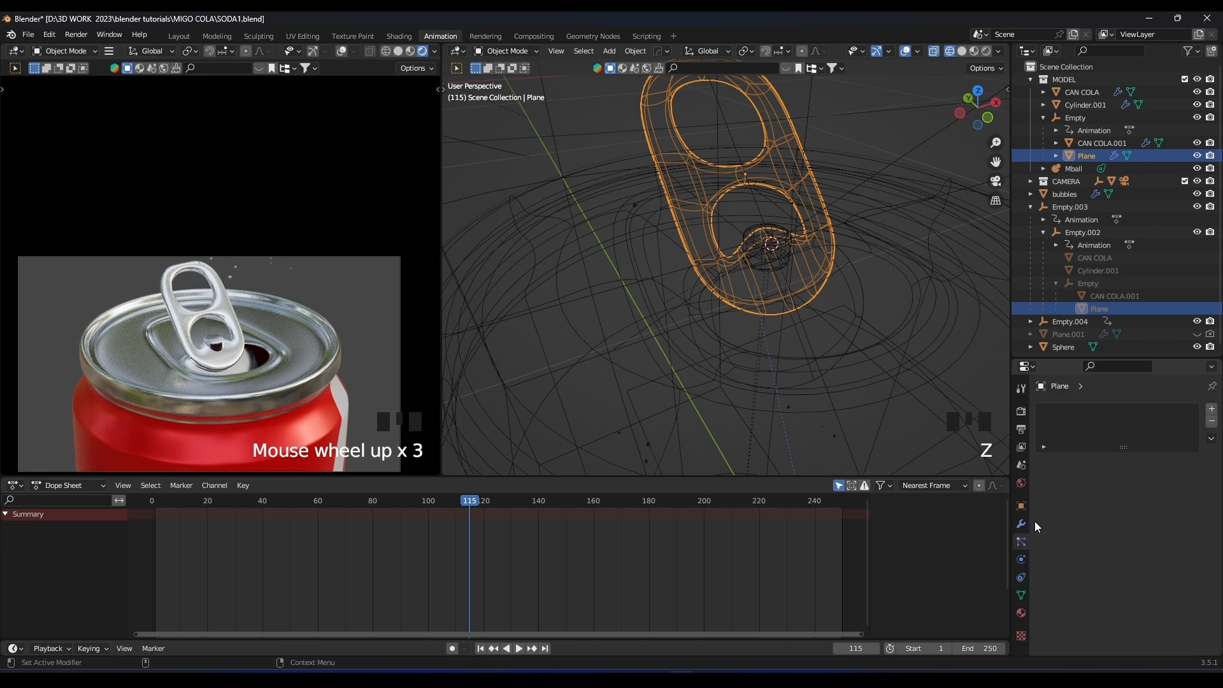
scroll(832, 323, down, 6)
click(1025, 208)
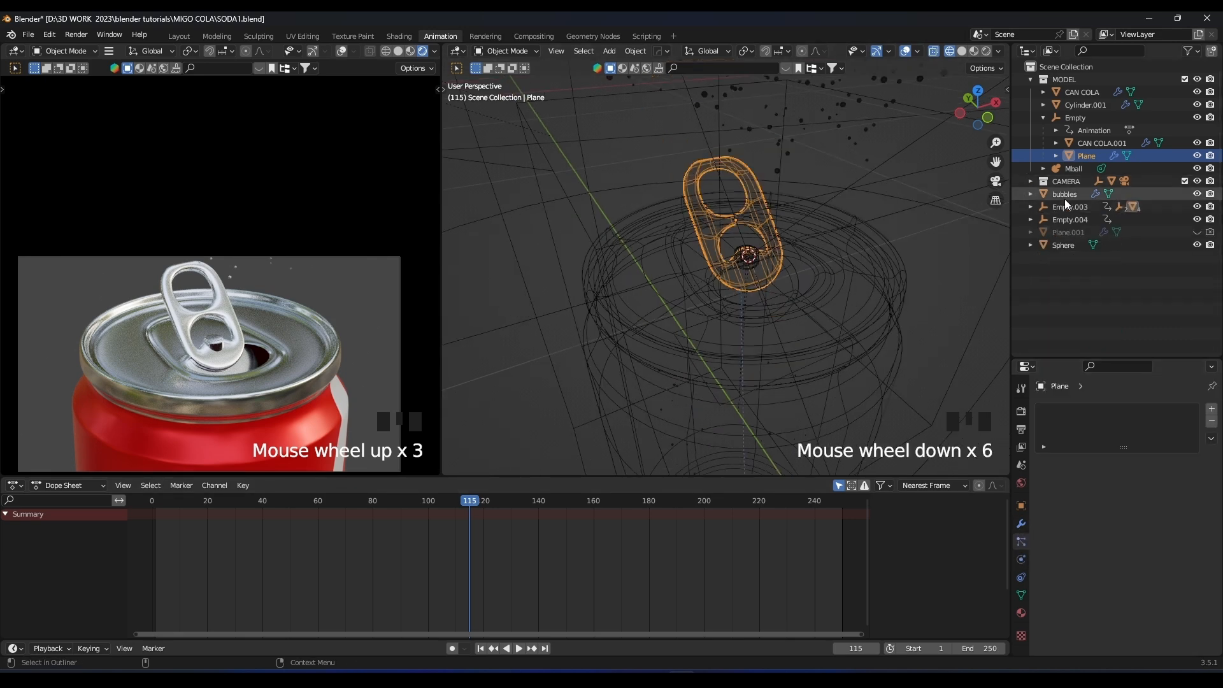
click(1065, 194)
click(1045, 477)
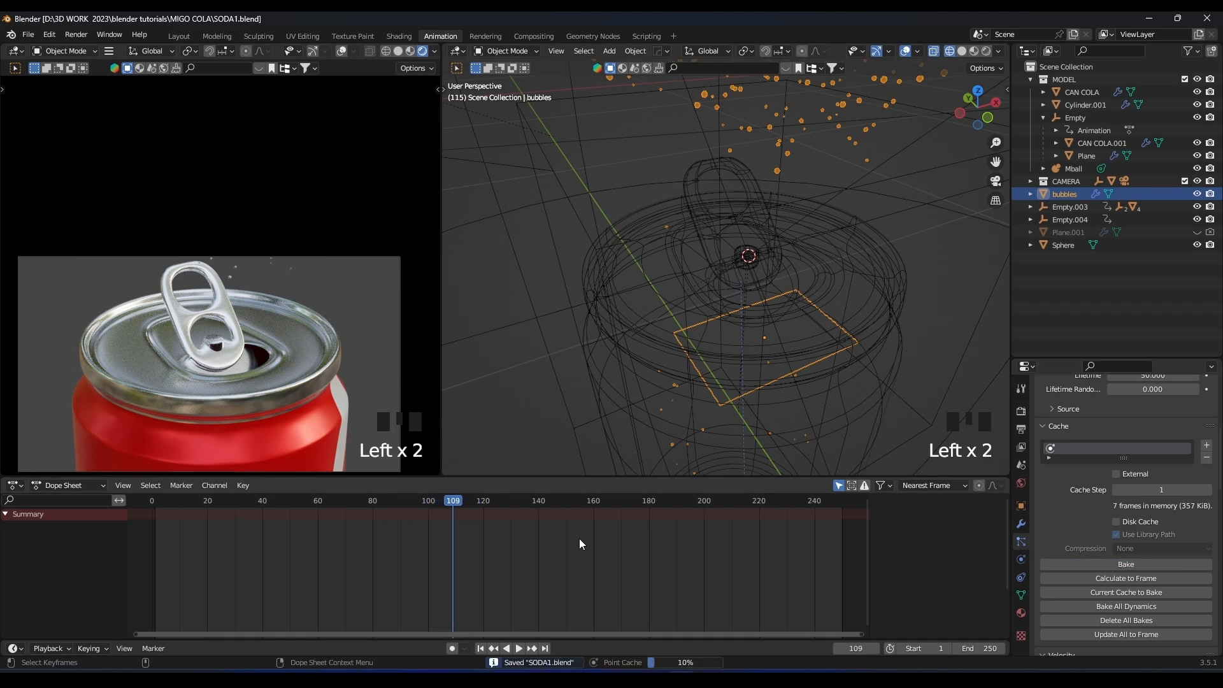
Play the baked bubble burst from about frame 90 and examine it in rendered shading.
click(403, 500)
key(space)
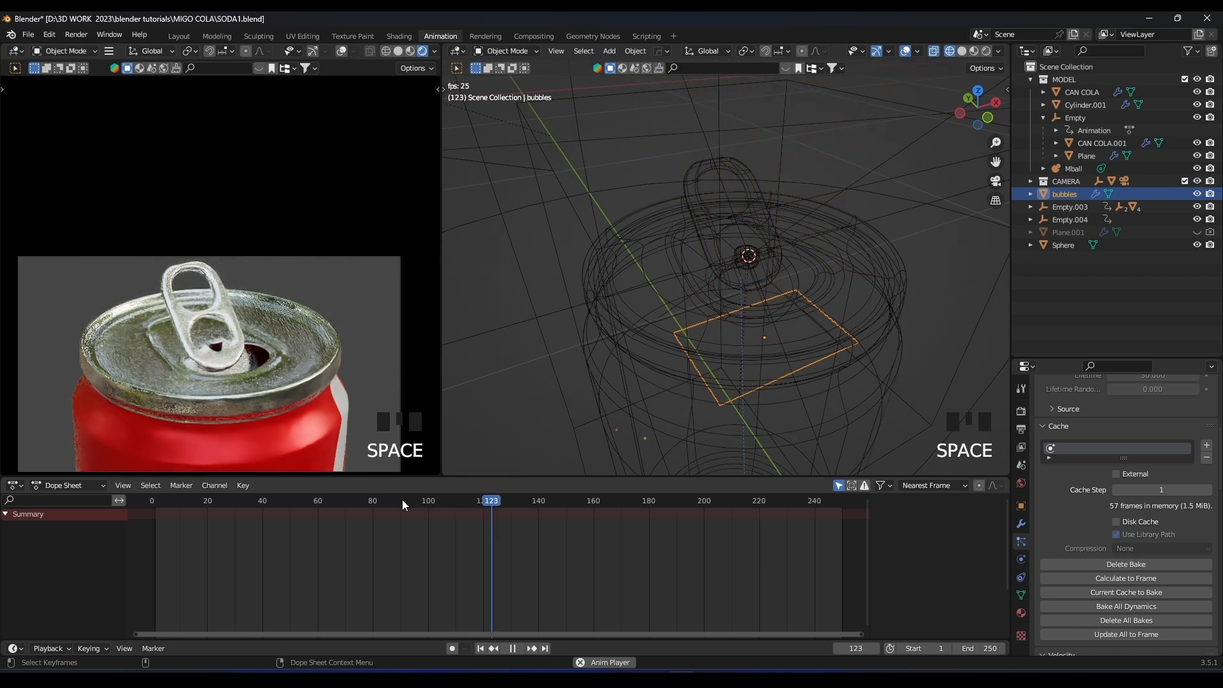
key(Left)
key(Left)
key(space)
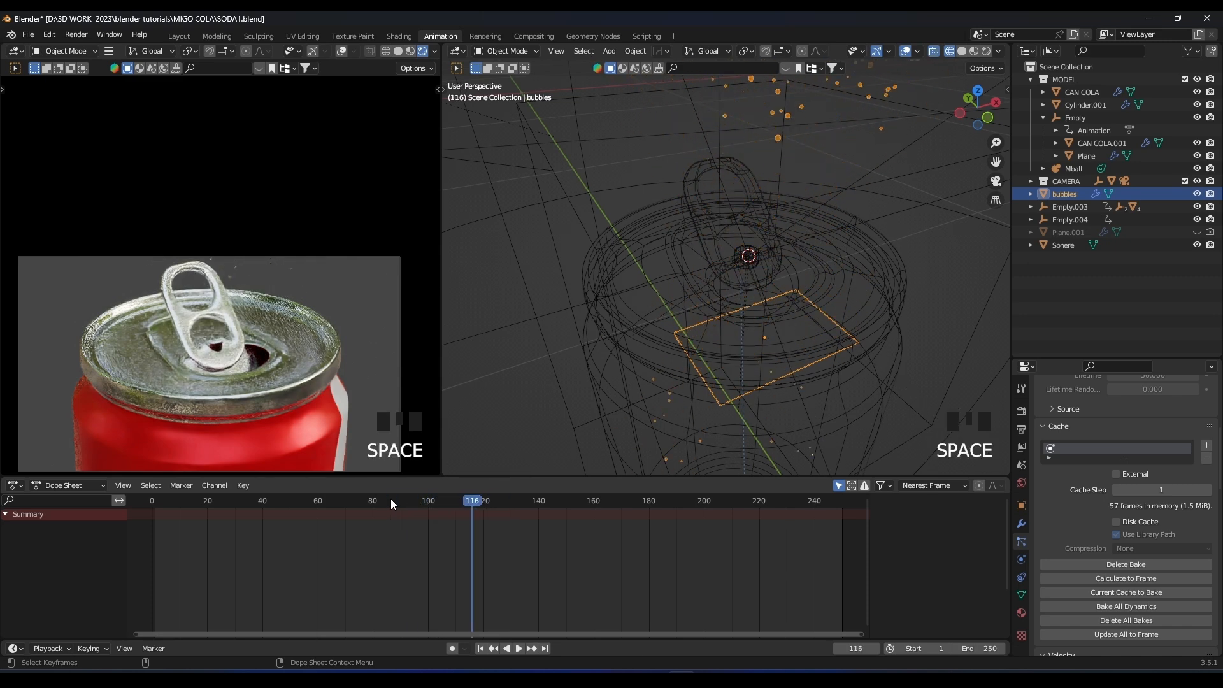
Turn on viewport display of the CAN COLA object's droplet particle system and frame the lid in the camera view.
scroll(235, 349, up, 2)
scroll(717, 316, down, 4)
middle_drag(751, 225, 911, 268)
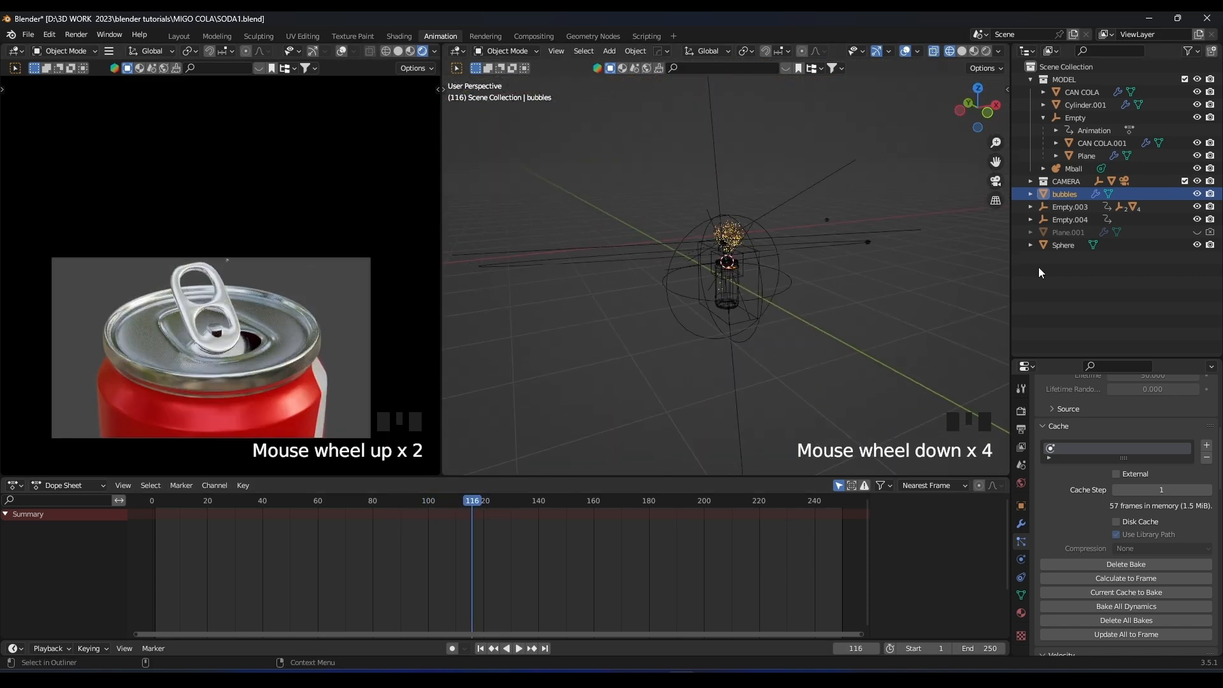
scroll(692, 234, up, 3)
click(712, 276)
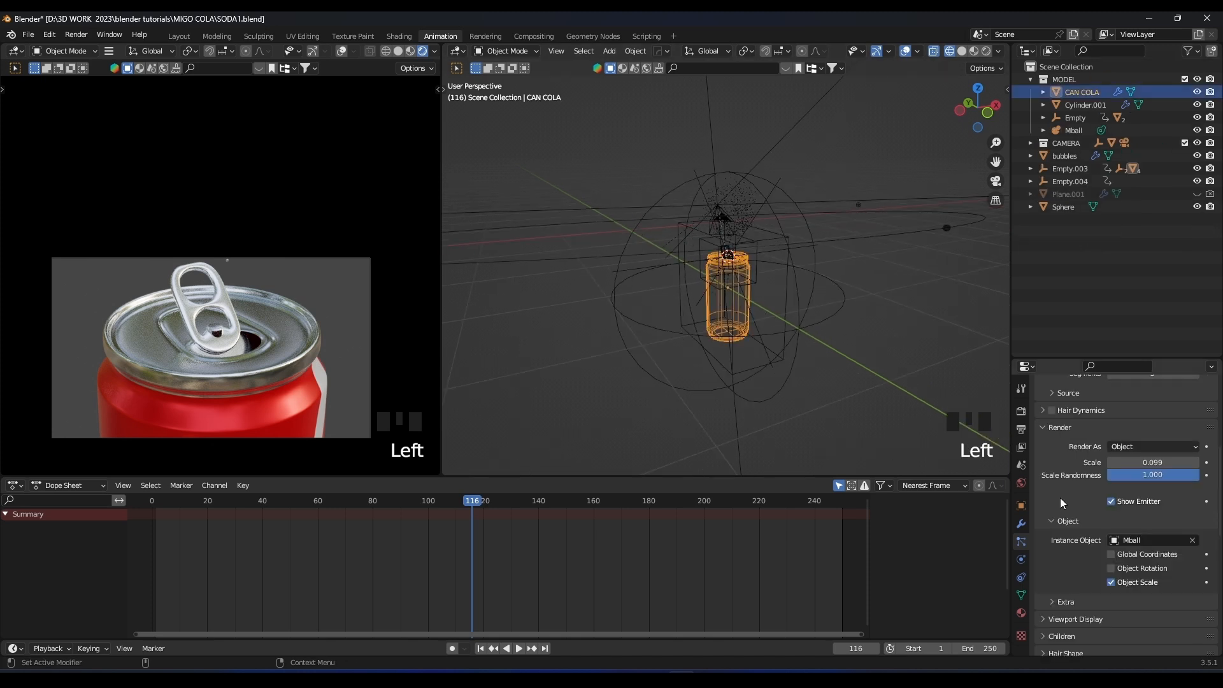
click(1021, 559)
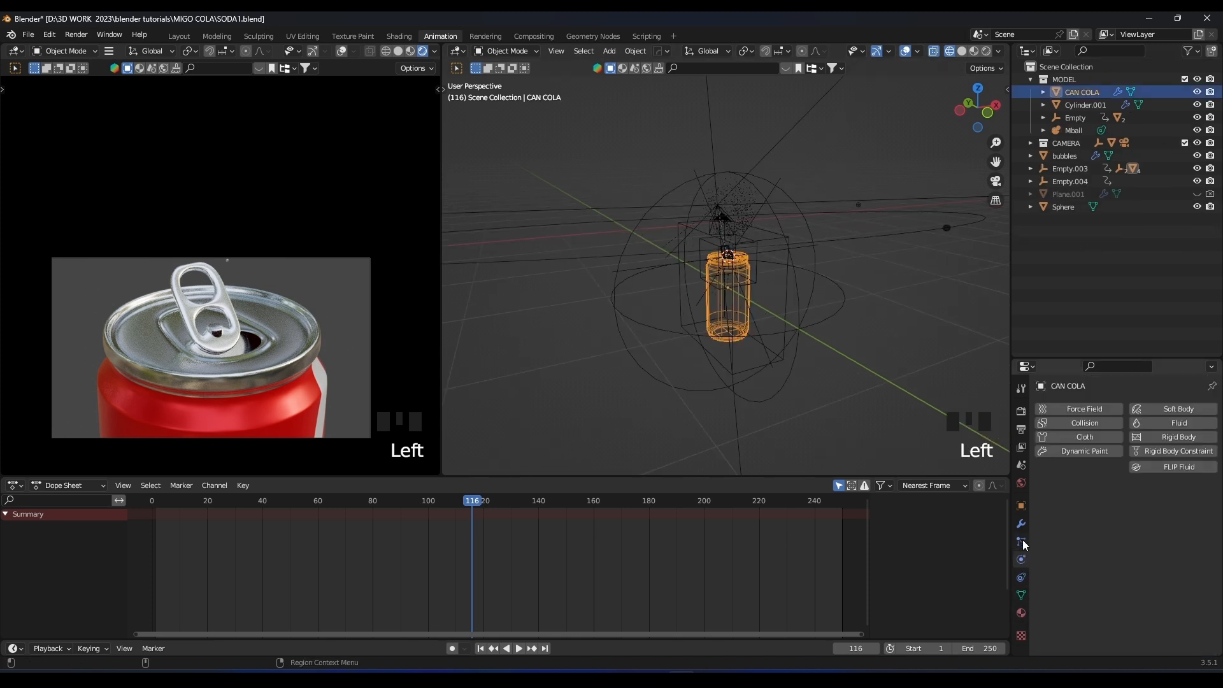
click(1022, 541)
click(1177, 413)
scroll(253, 402, up, 1)
scroll(254, 396, up, 2)
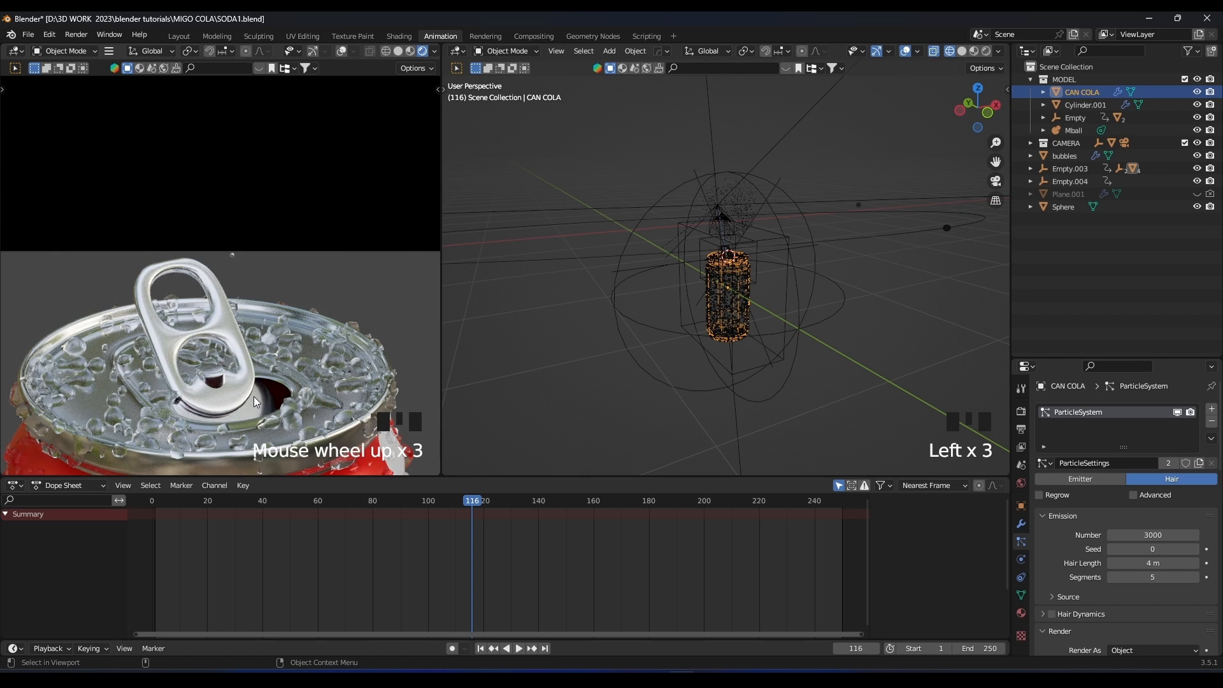
shift+middle_drag(254, 396, 286, 330)
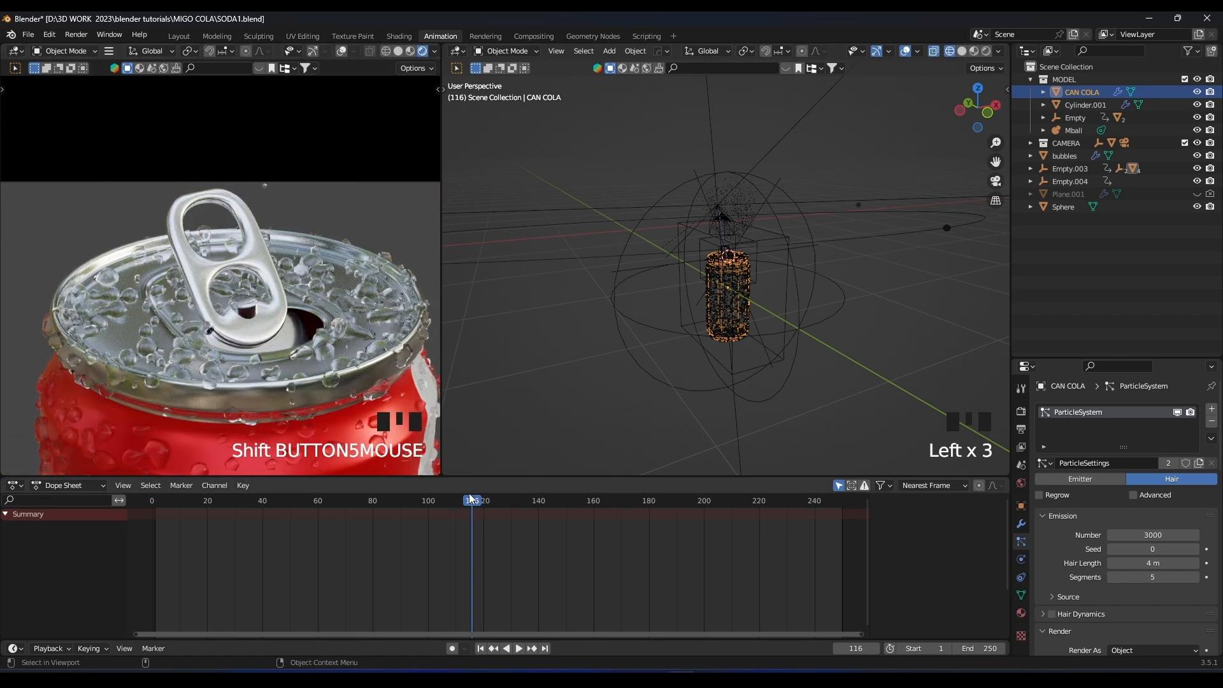
Scrub back to about frame 110 and examine the droplets together with the bubble burst.
mouse_move(470, 499)
mouse_down()
mouse_move(400, 500)
mouse_move(453, 499)
mouse_up()
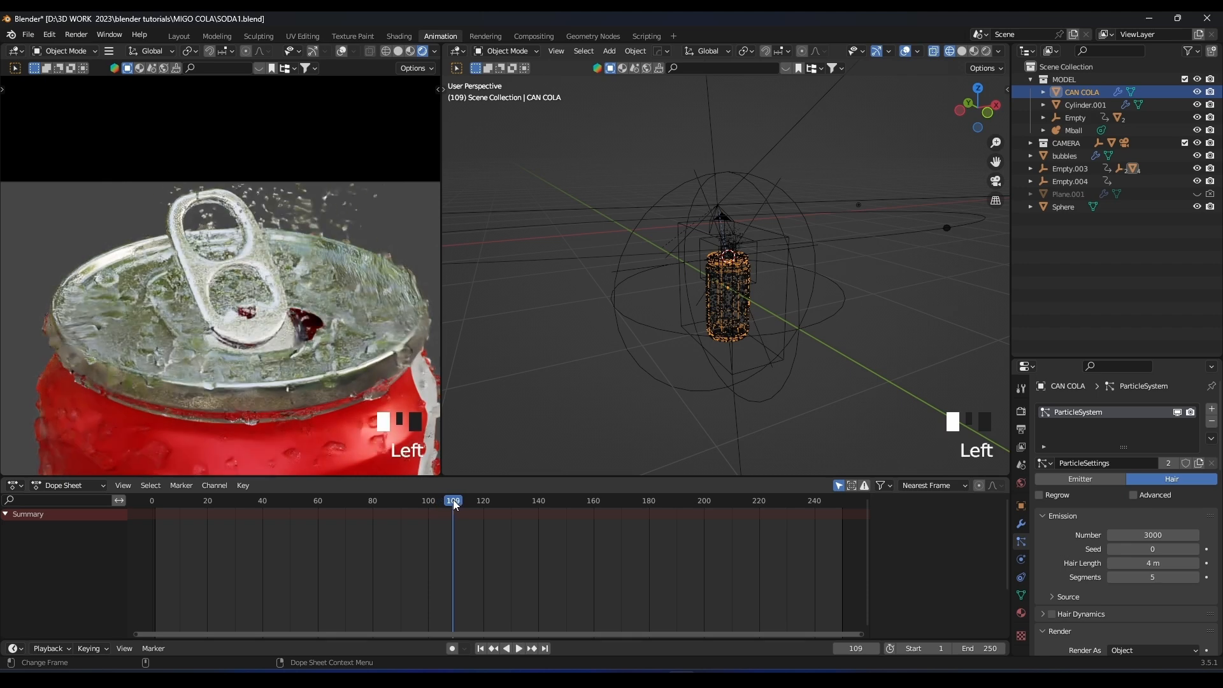
click(455, 499)
scroll(312, 317, up, 3)
scroll(311, 316, down, 5)
shift+scroll(310, 313, down, 1)
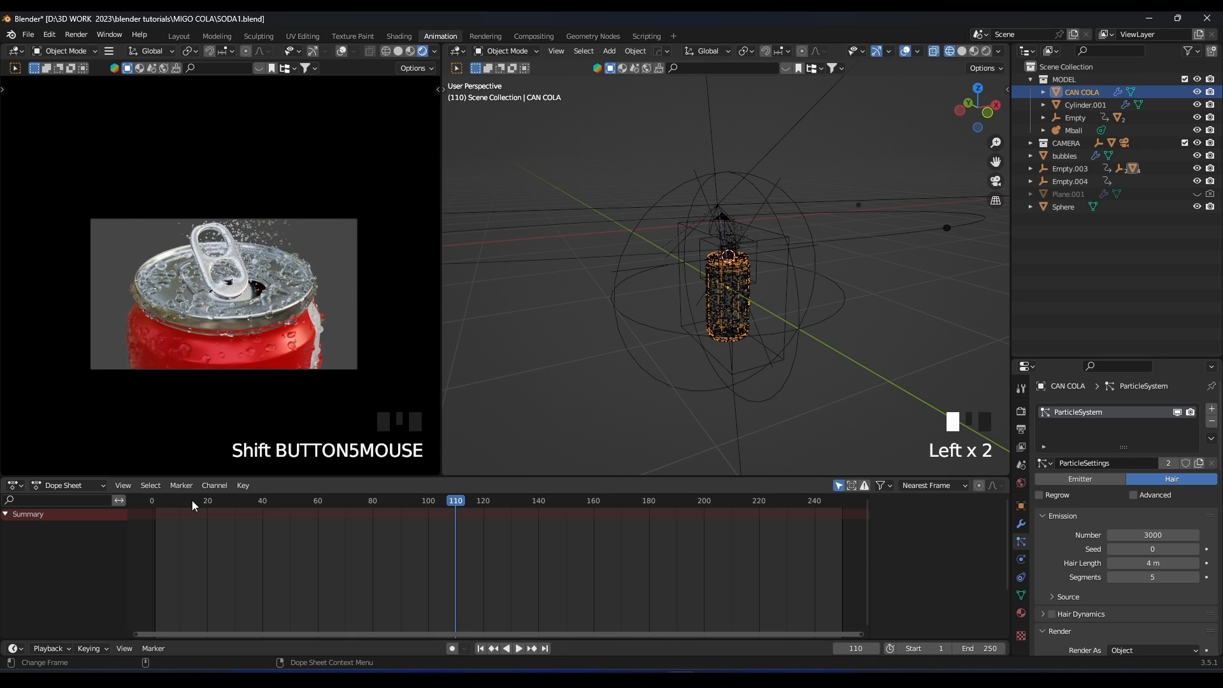
Go to frame 0, create a collection named background, and add a plane in it lowered to the can's base.
click(152, 501)
scroll(892, 223, up, 2)
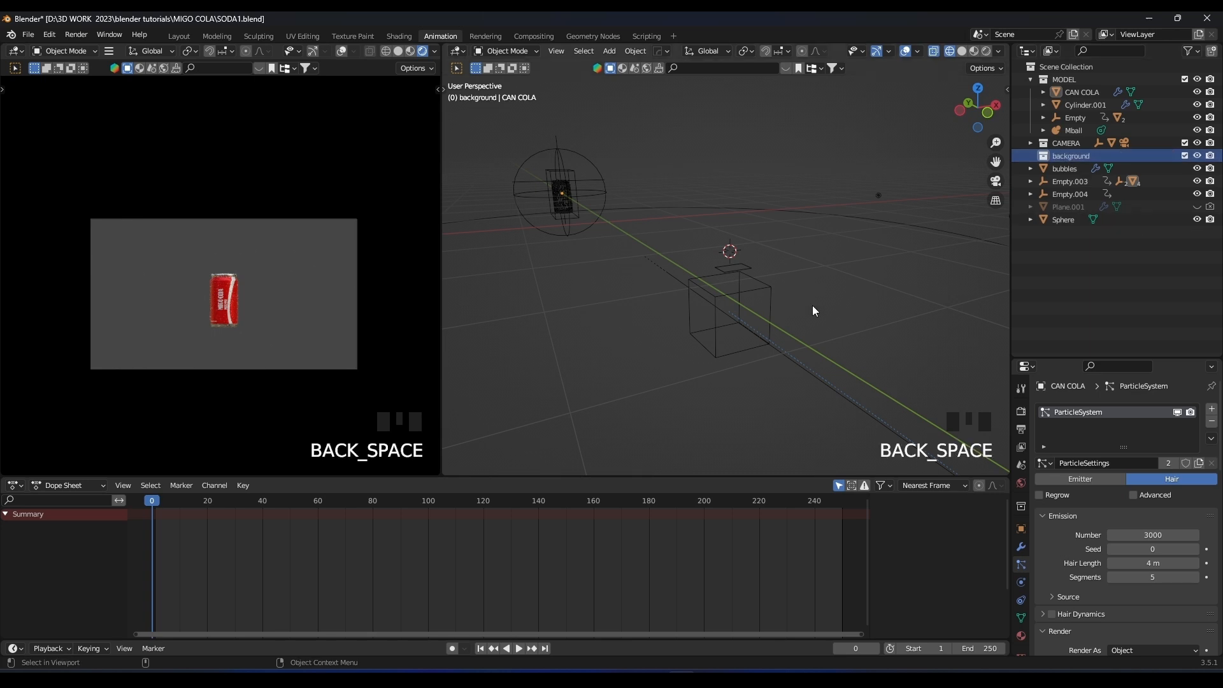
key(KP_1)
key(shift+a)
click(790, 285)
key(g)
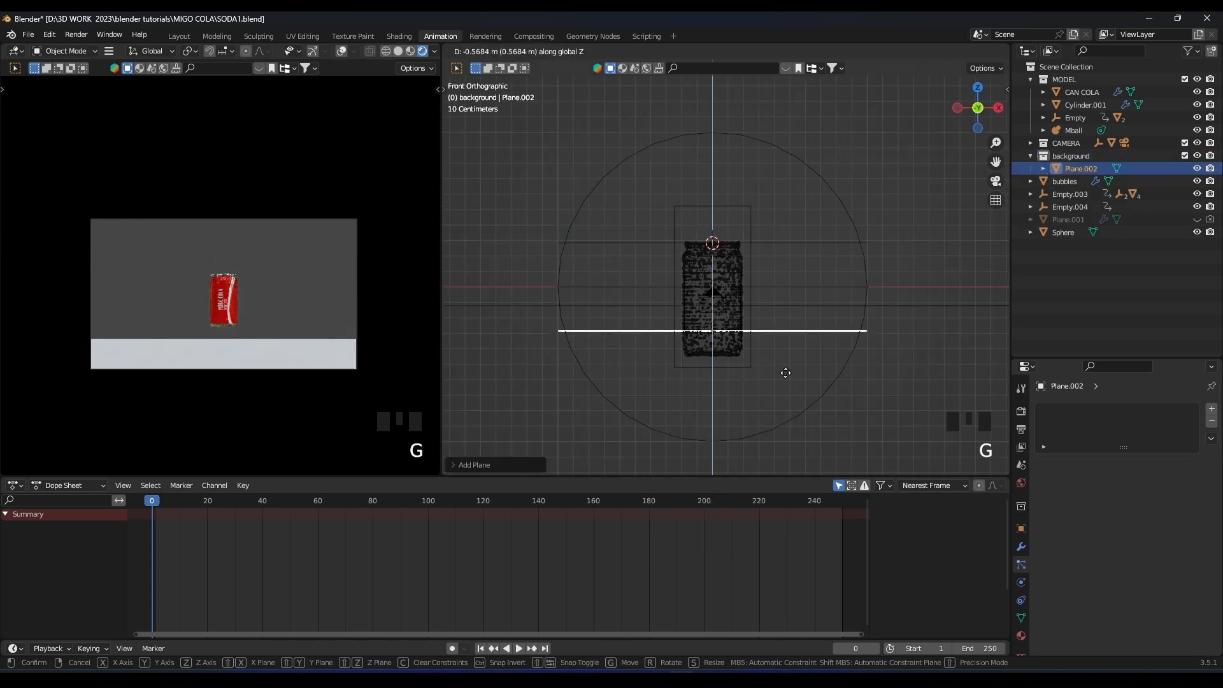
click(783, 396)
Scale the background plane up in several passes to form a wide floor under the can.
scroll(897, 341, down, 2)
key(s)
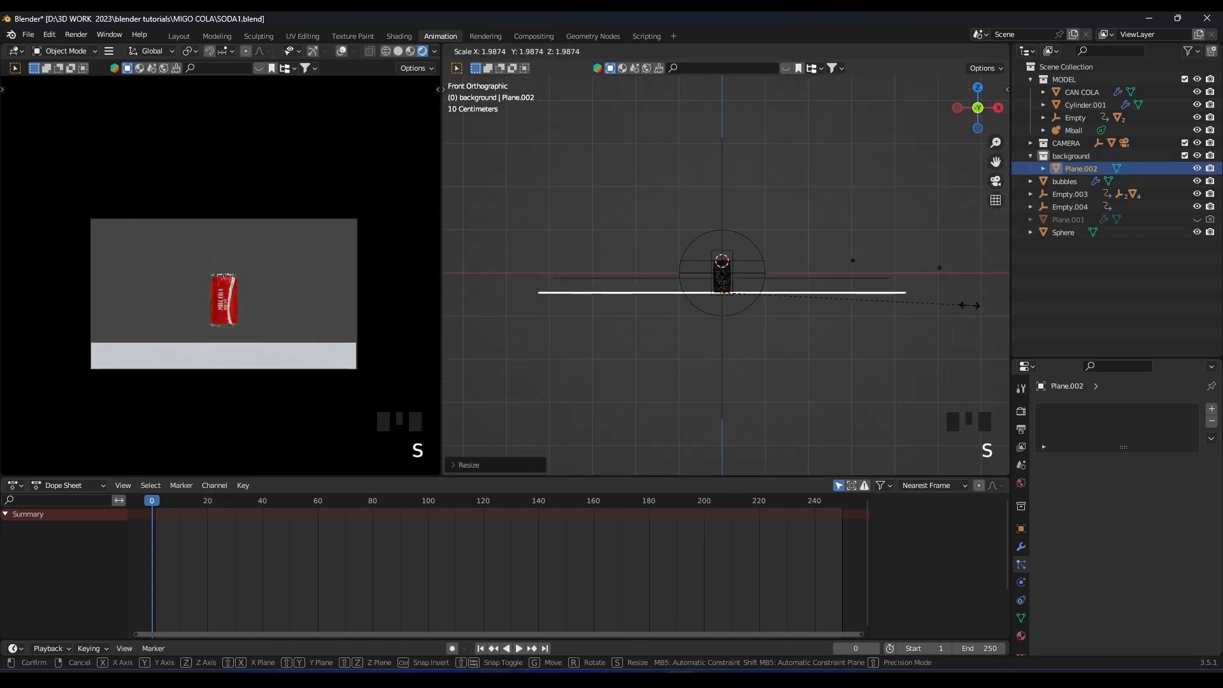
click(969, 305)
middle_drag(879, 281, 854, 321)
key(s)
key(s)
click(905, 314)
scroll(907, 315, down, 2)
key(s)
click(949, 310)
key(s)
click(937, 304)
Enlarge the floor plane by a further factor of about 2.6 and apply its transform.
scroll(874, 273, down, 2)
middle_drag(874, 273, 801, 292)
scroll(704, 294, down, 2)
key(s)
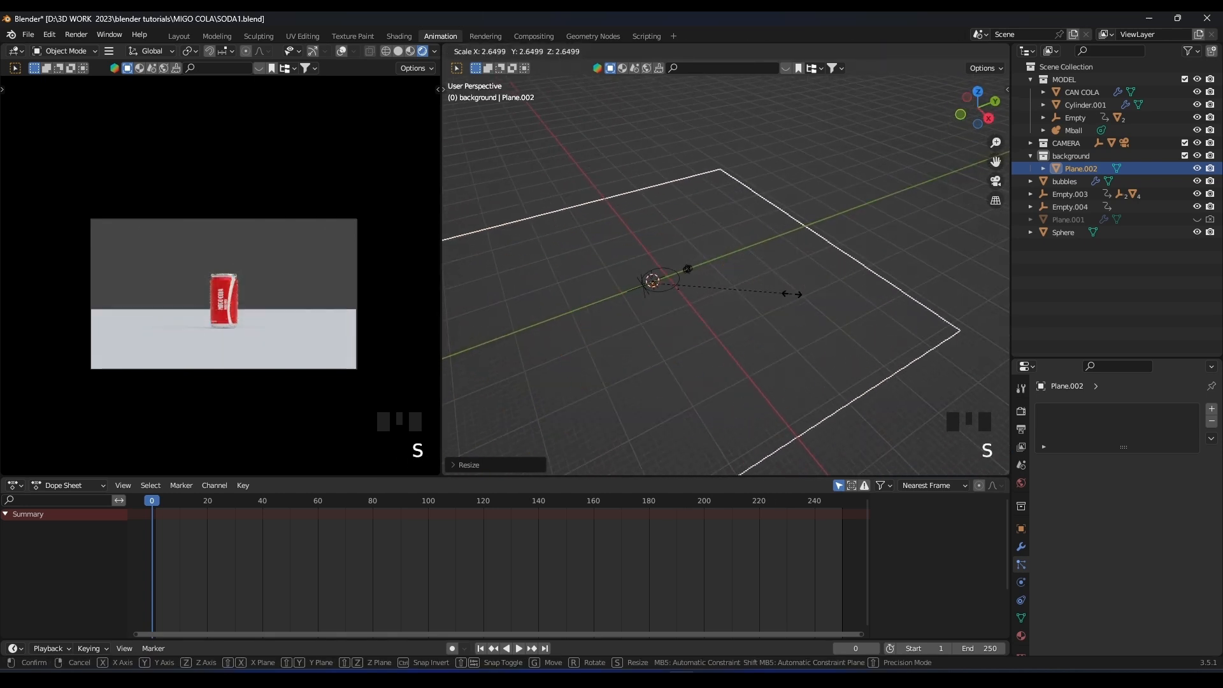
click(798, 265)
key(Tab)
key(Tab)
key(ctrl+a)
click(805, 245)
Extrude the floor plane's edge behind the can upward along Z to form a back wall.
key(Tab)
key(2)
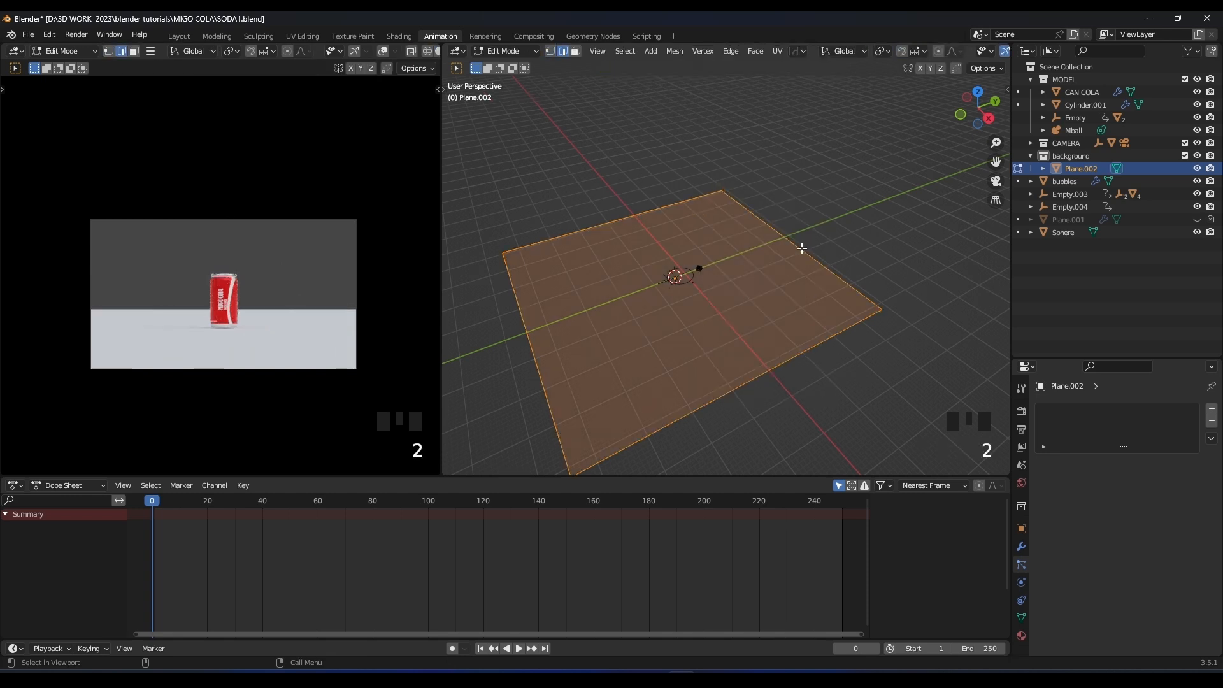
click(803, 247)
key(e)
key(z)
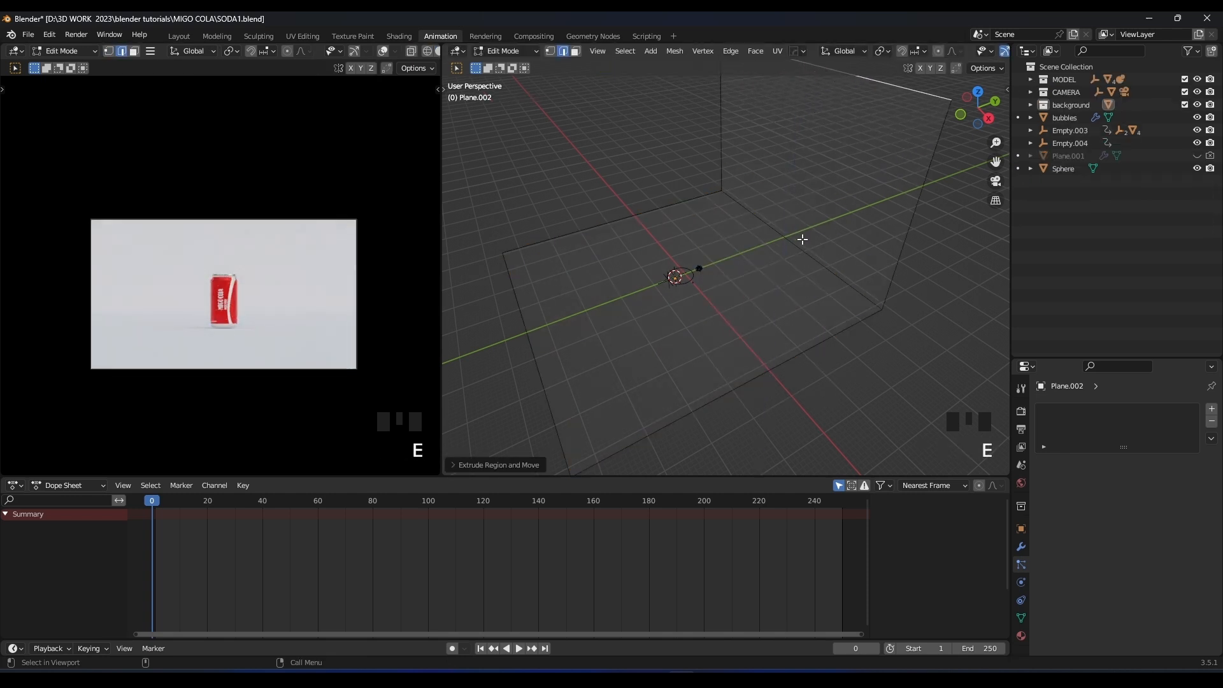
Bevel the edge between floor and back wall into a wide multi-segment curve and return to Object Mode.
key(ctrl+b)
click(856, 204)
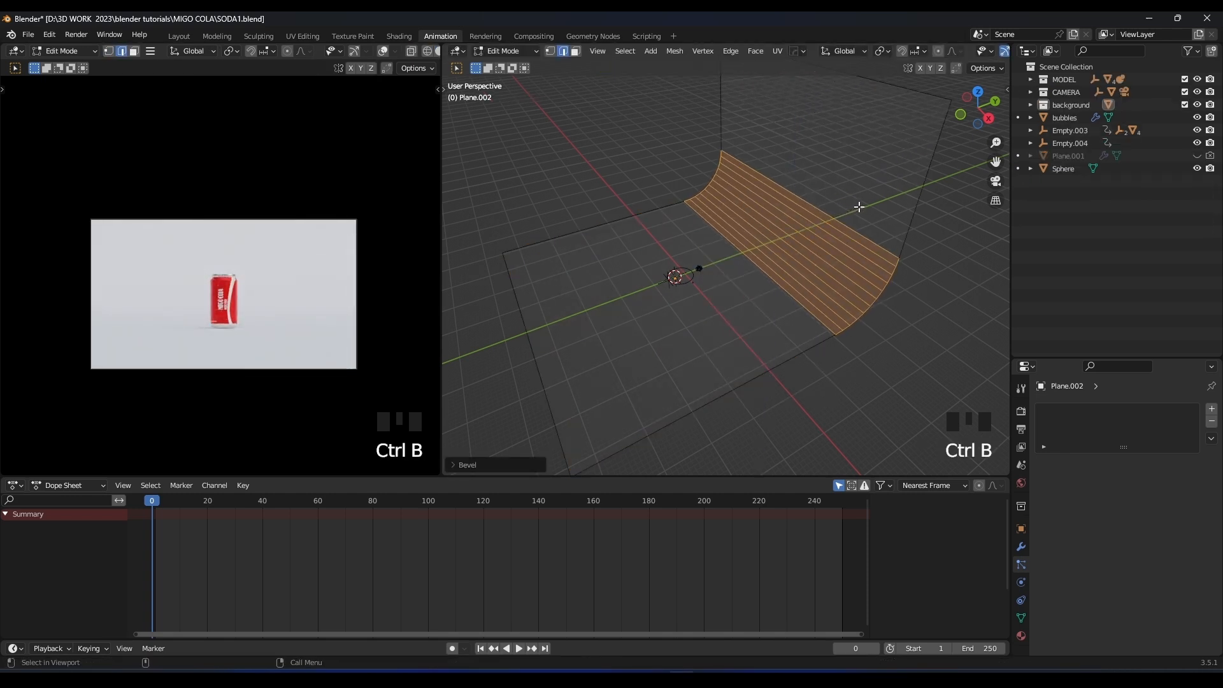
key(Tab)
Play the animation to about frame 115 and examine the can against the new backdrop.
scroll(758, 260, up, 2)
scroll(237, 309, up, 5)
key(space)
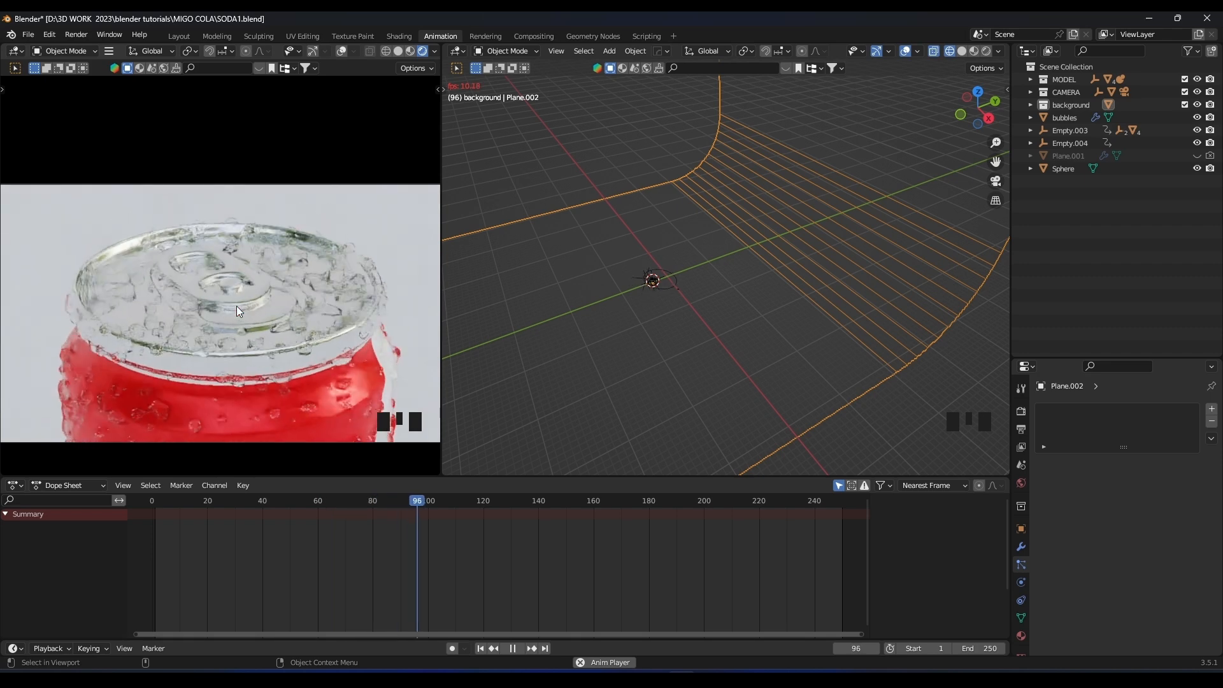
key(space)
scroll(336, 307, down, 2)
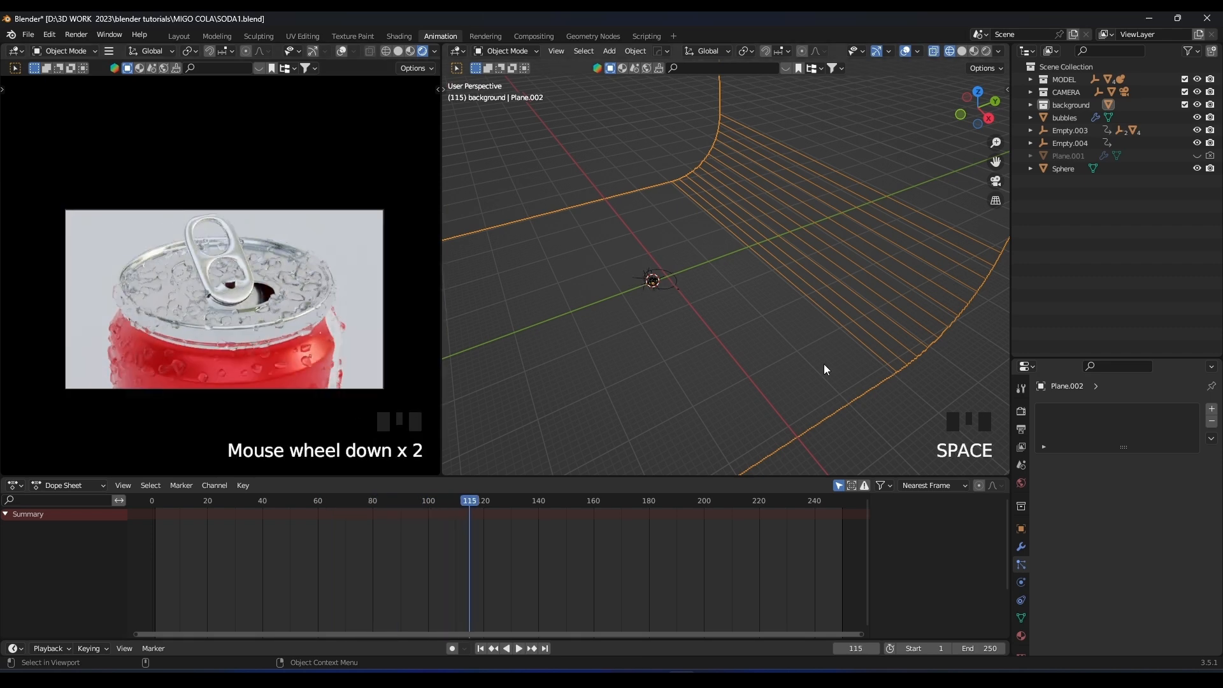
Give the backdrop a new material with an orange base color, and shade the mesh smooth.
key(Tab)
key(Tab)
click(1103, 464)
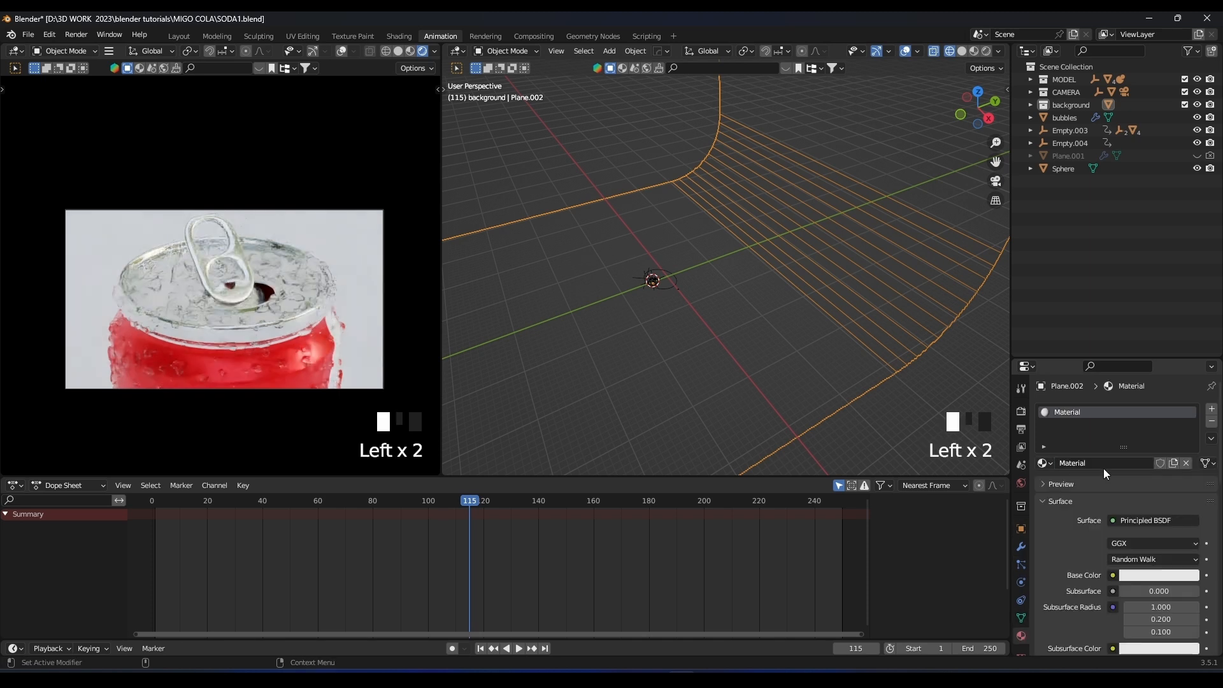
click(178, 502)
click(1144, 577)
drag(1129, 473, 1109, 480)
right_click(785, 270)
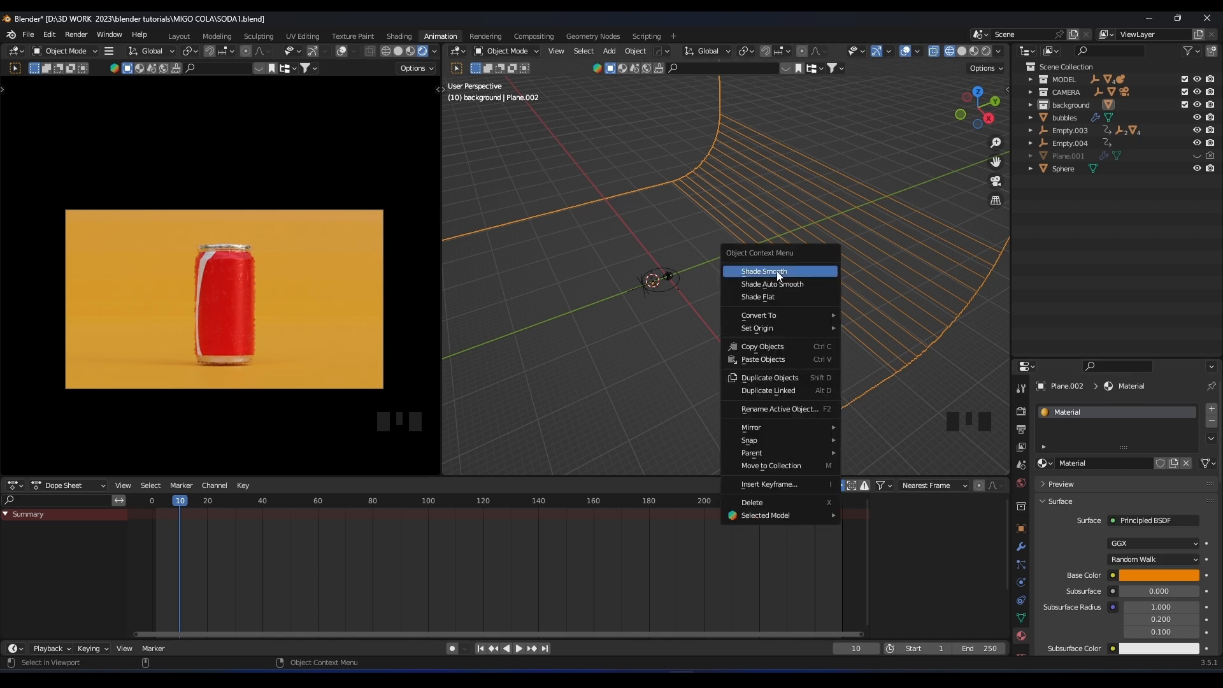
click(785, 274)
Set the backdrop material's Base Color to black, with Metallic 1.000 and Roughness 1.000.
click(1149, 573)
mouse_move(1166, 436)
mouse_down()
mouse_move(1158, 419)
mouse_move(1095, 413)
mouse_move(1105, 477)
mouse_up()
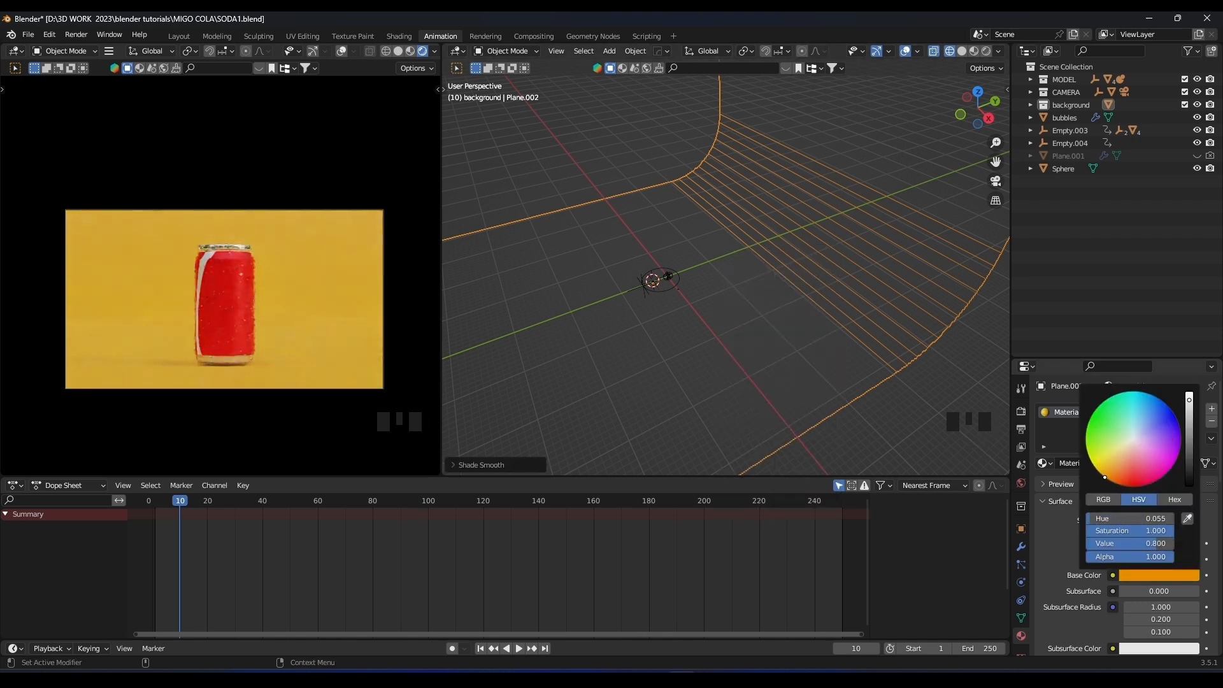
drag(1189, 419, 1188, 484)
scroll(1138, 588, down, 4)
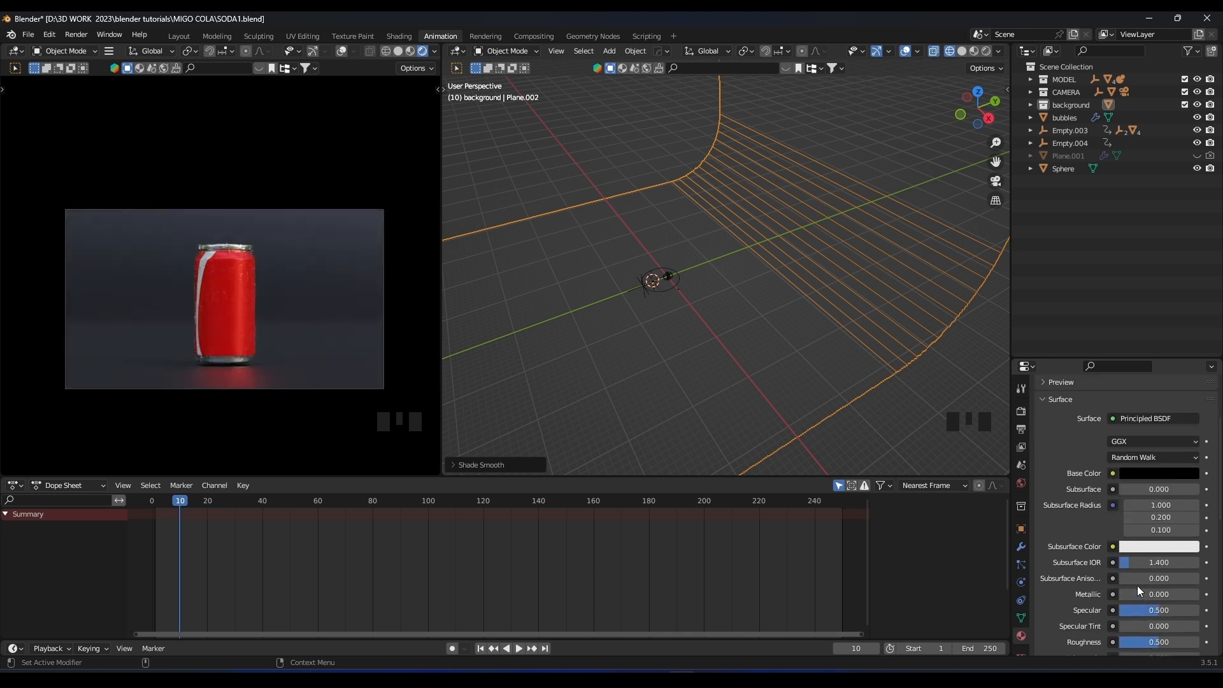
drag(1134, 596, 1184, 590)
scroll(1139, 582, down, 2)
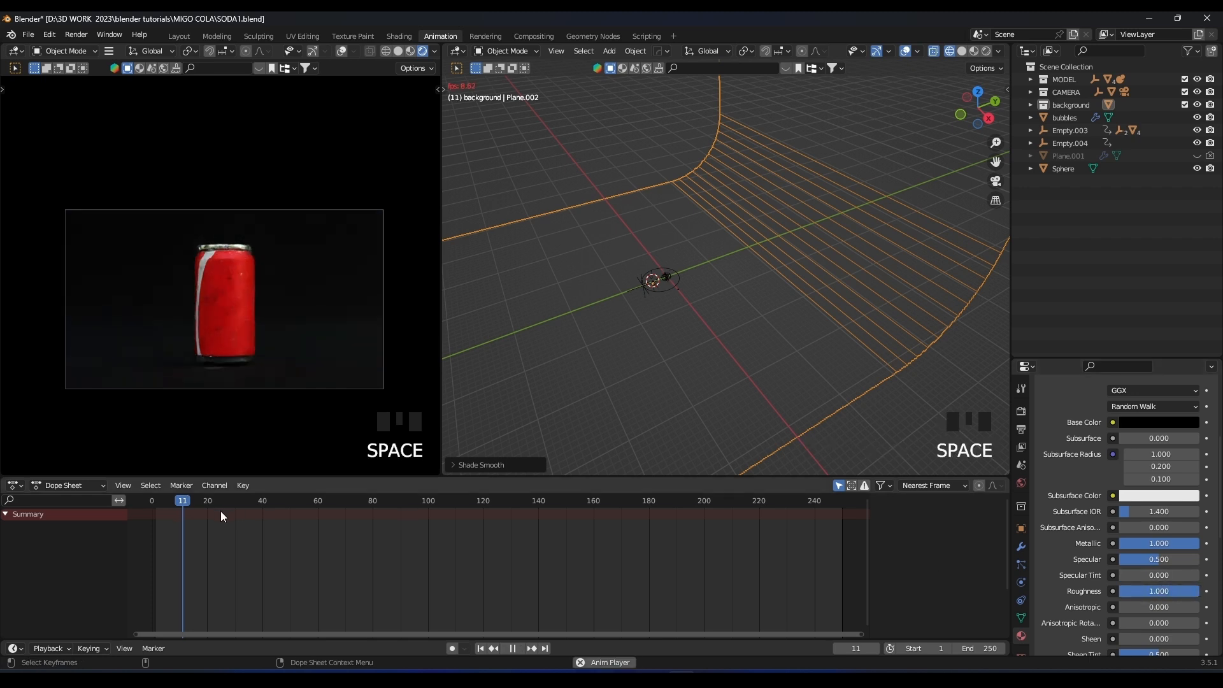
Play the animation from about frame 10 to 112 and examine the tab opening and bubbles against the black backdrop.
key(space)
key(space)
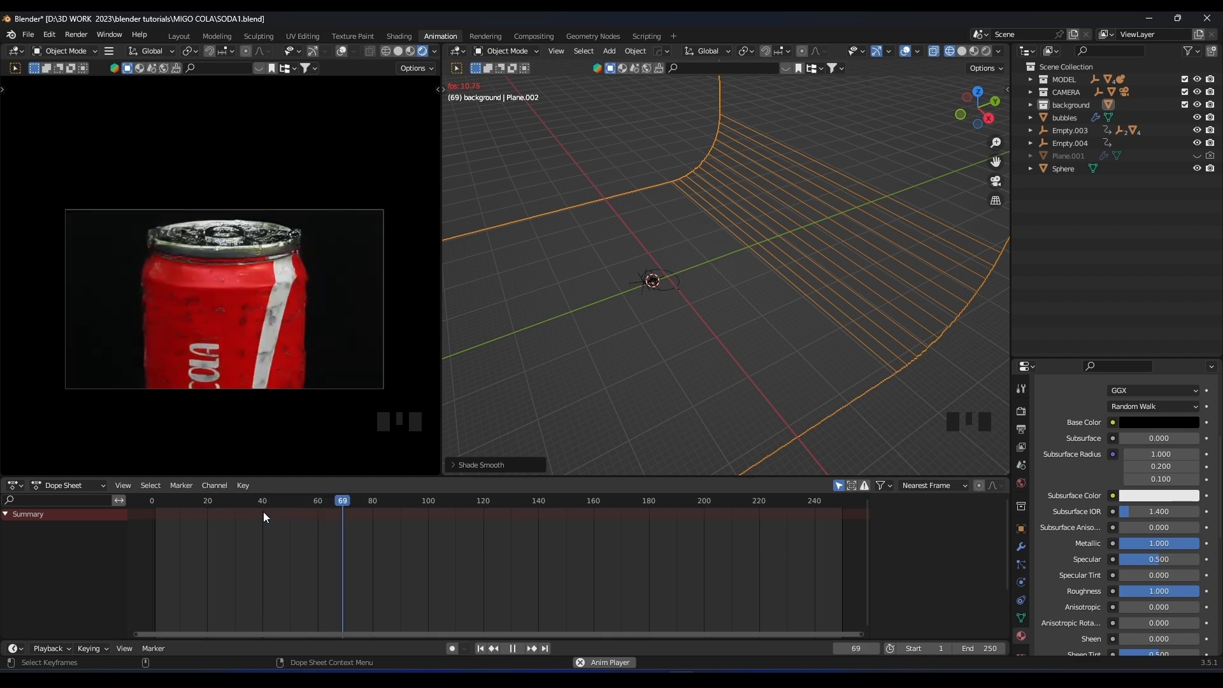
key(space)
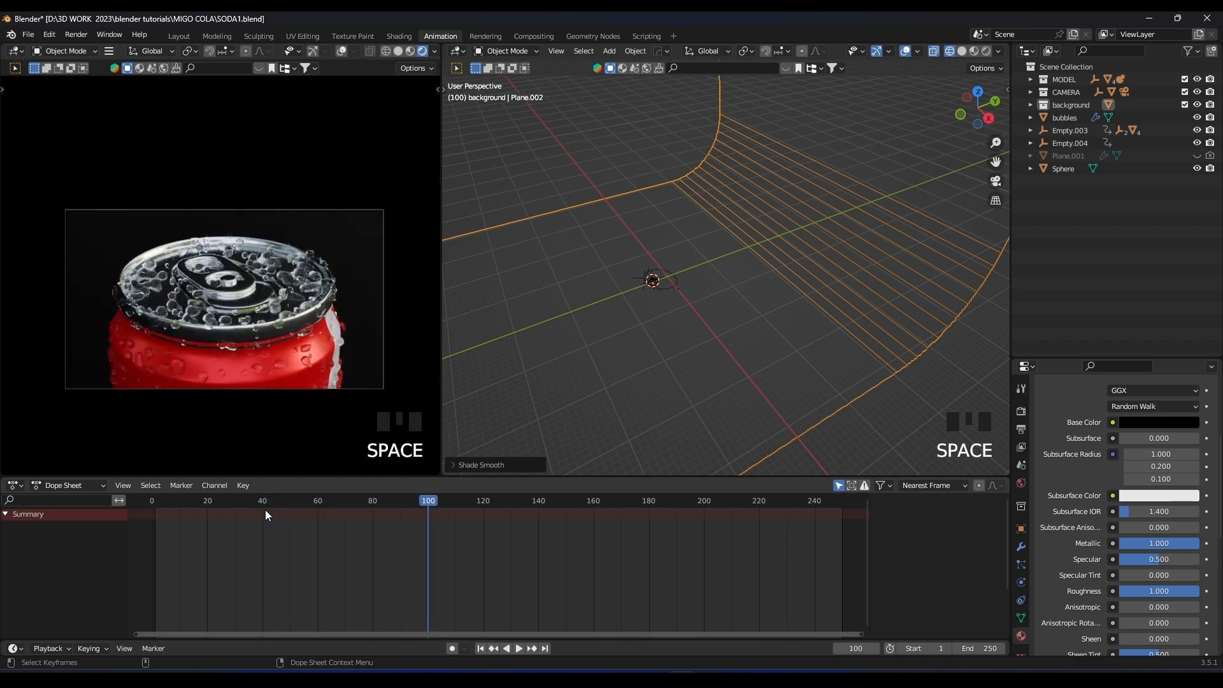
scroll(281, 328, up, 2)
key(space)
key(space)
key(space)
key(space)
key(space)
key(space)
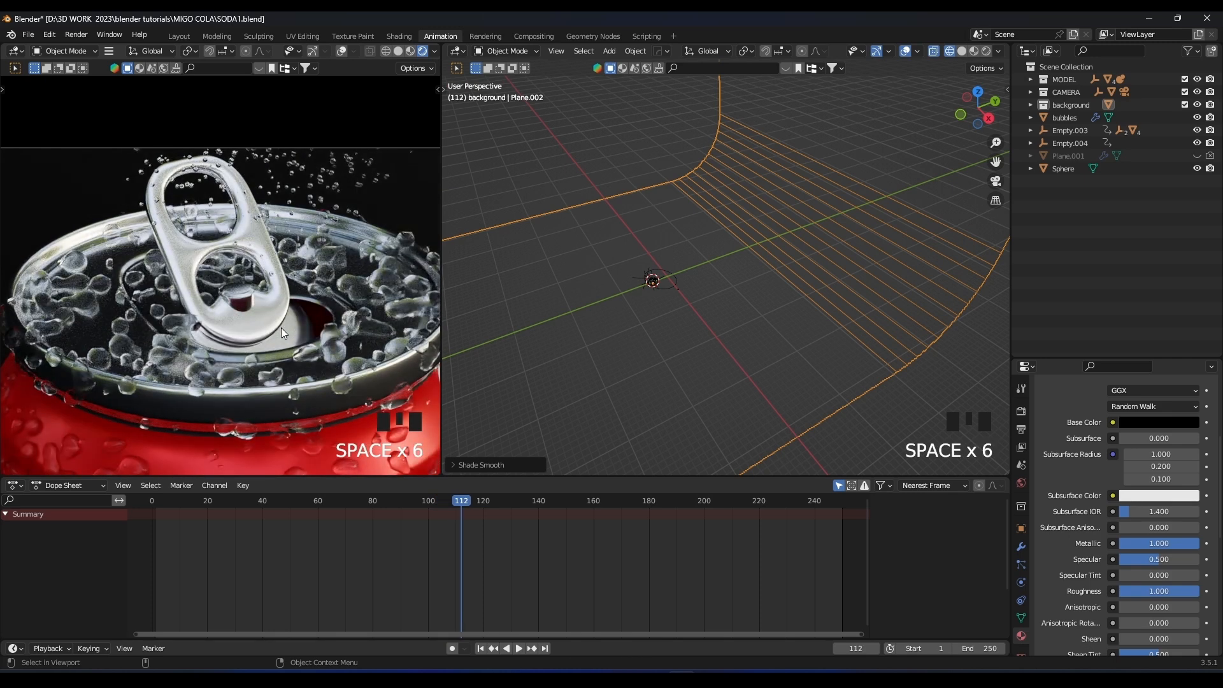
Select the CAN COLA object and bring up its particle settings.
scroll(281, 328, down, 3)
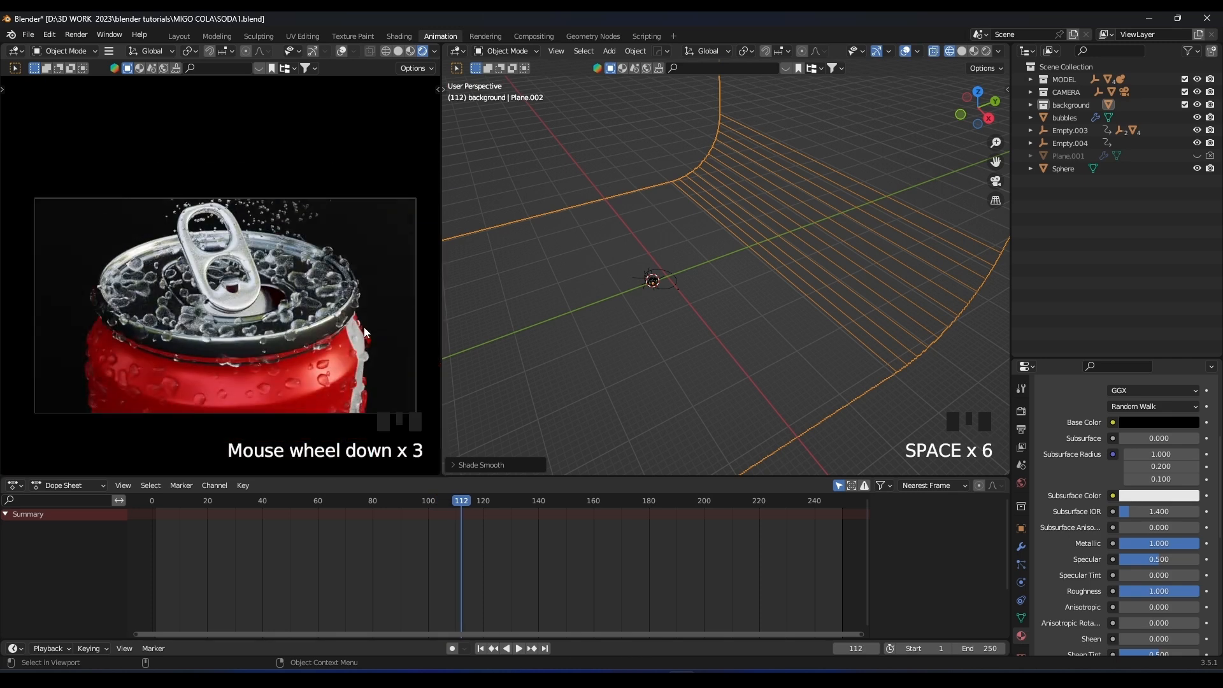
scroll(600, 296, up, 2)
middle_drag(795, 284, 735, 278)
scroll(680, 268, up, 3)
click(767, 278)
key(KP_Decimal)
scroll(680, 265, up, 3)
shift+middle_drag(556, 304, 758, 261)
scroll(874, 220, up, 3)
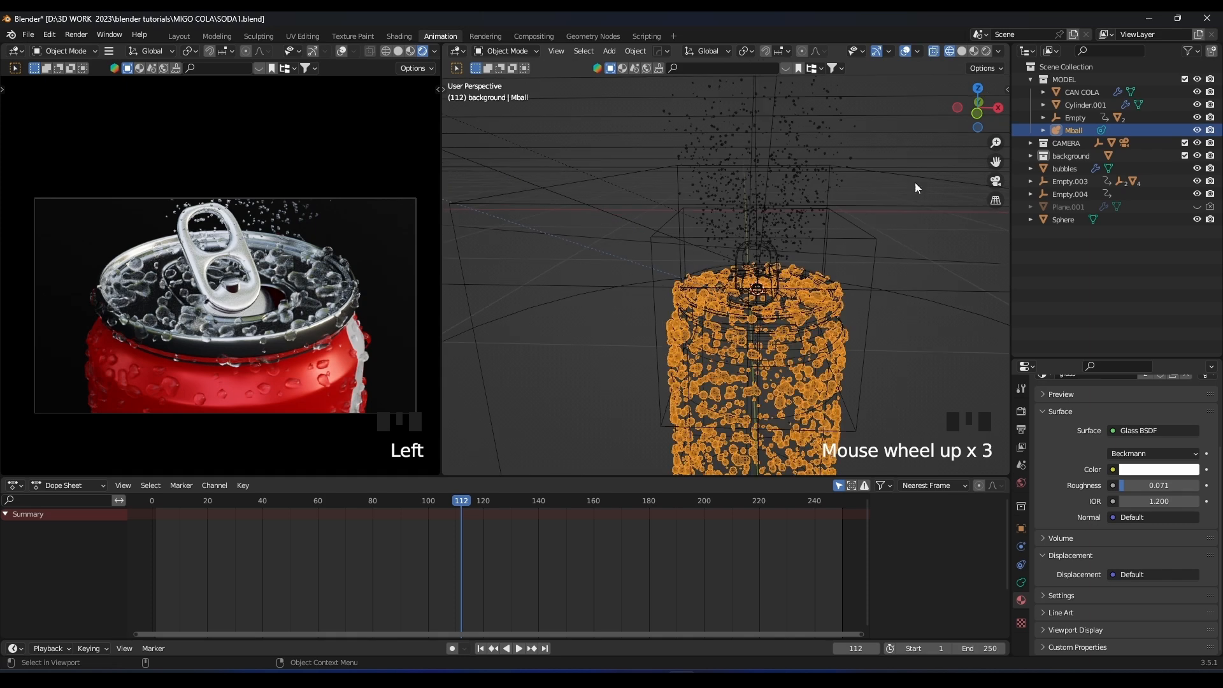
click(1081, 92)
click(1021, 565)
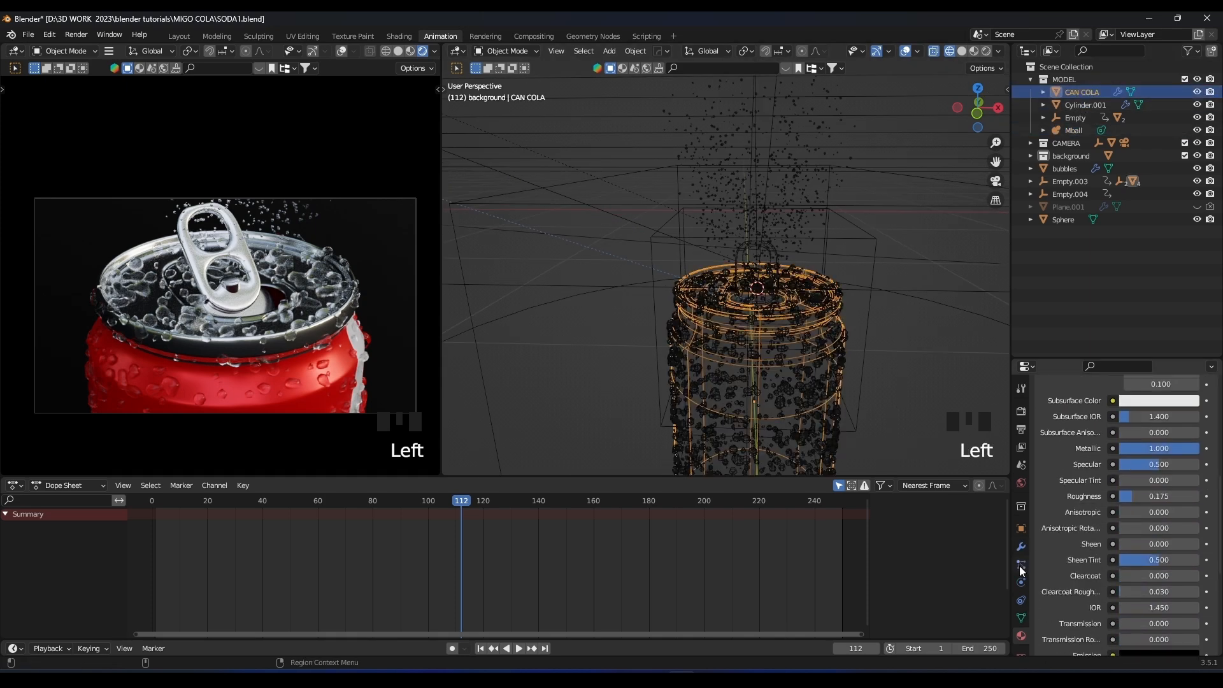
Reduce the can's droplet particle scale to 0.072 and play the animation to check the smaller drops.
scroll(1099, 537, down, 5)
scroll(1083, 510, up, 6)
scroll(1125, 464, up, 1)
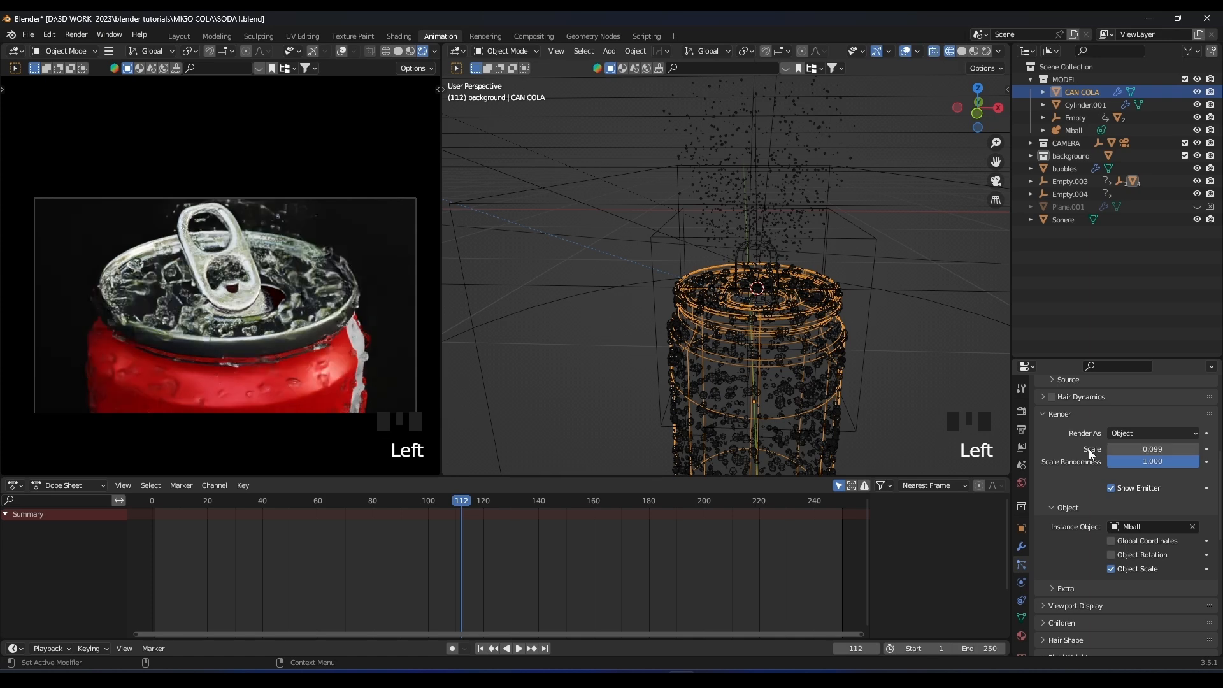
mouse_move(1152, 448)
shift+mouse_down()
mouse_move(1106, 449)
mouse_move(1139, 448)
shift+mouse_up()
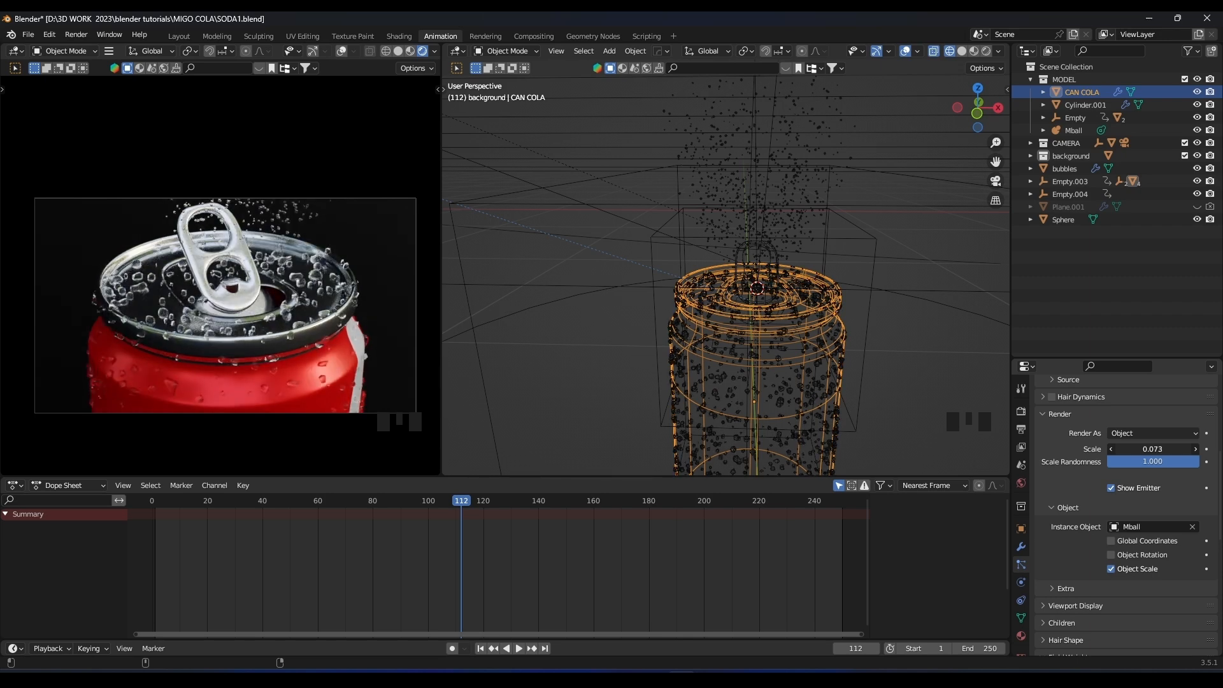
key(space)
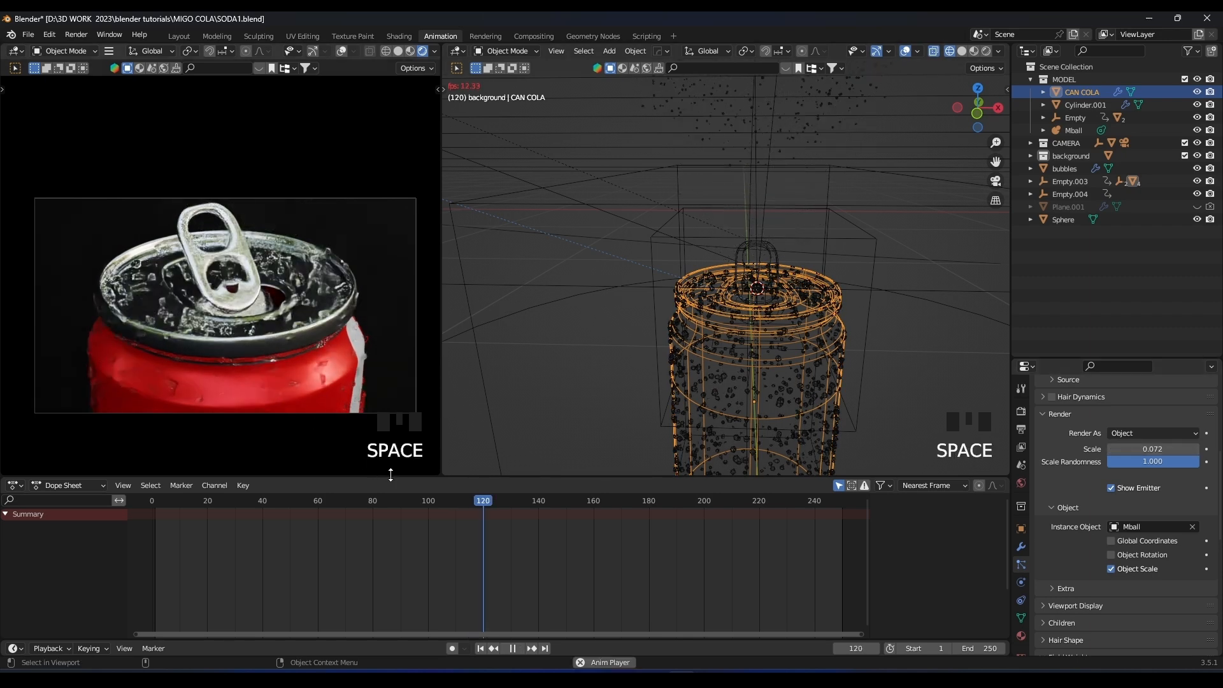
key(space)
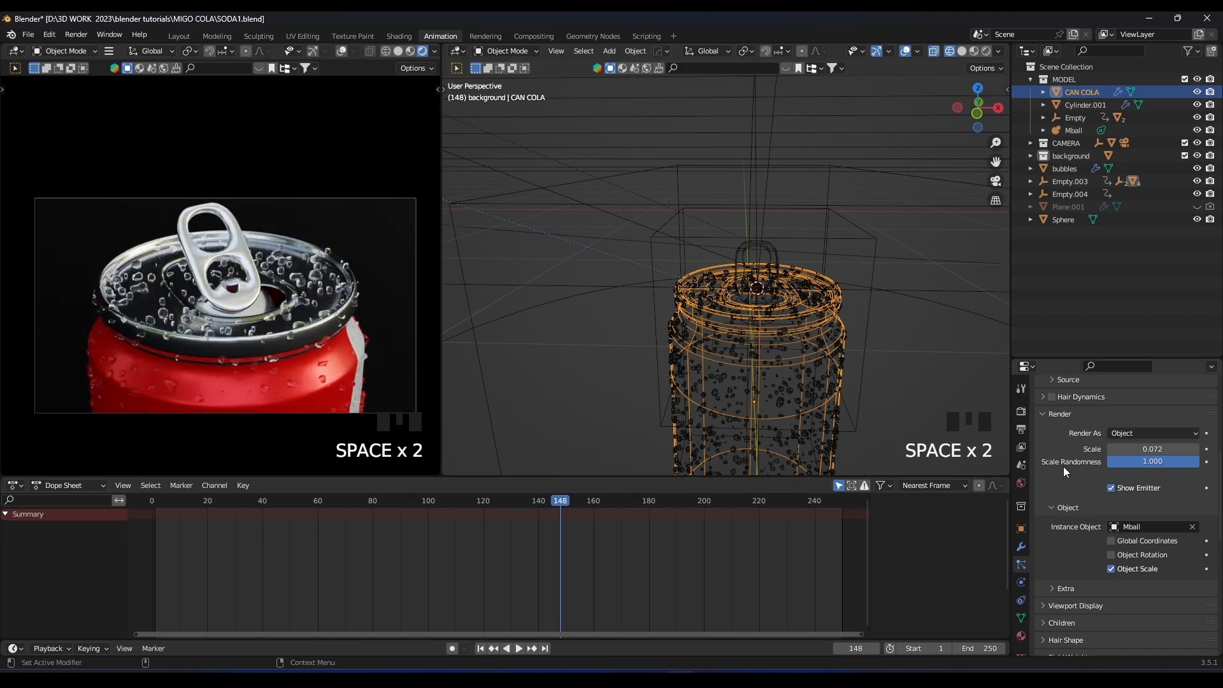
Set the can's droplet particle number to 4000 and inspect the drops on the label at frame 22.
scroll(1095, 510, up, 8)
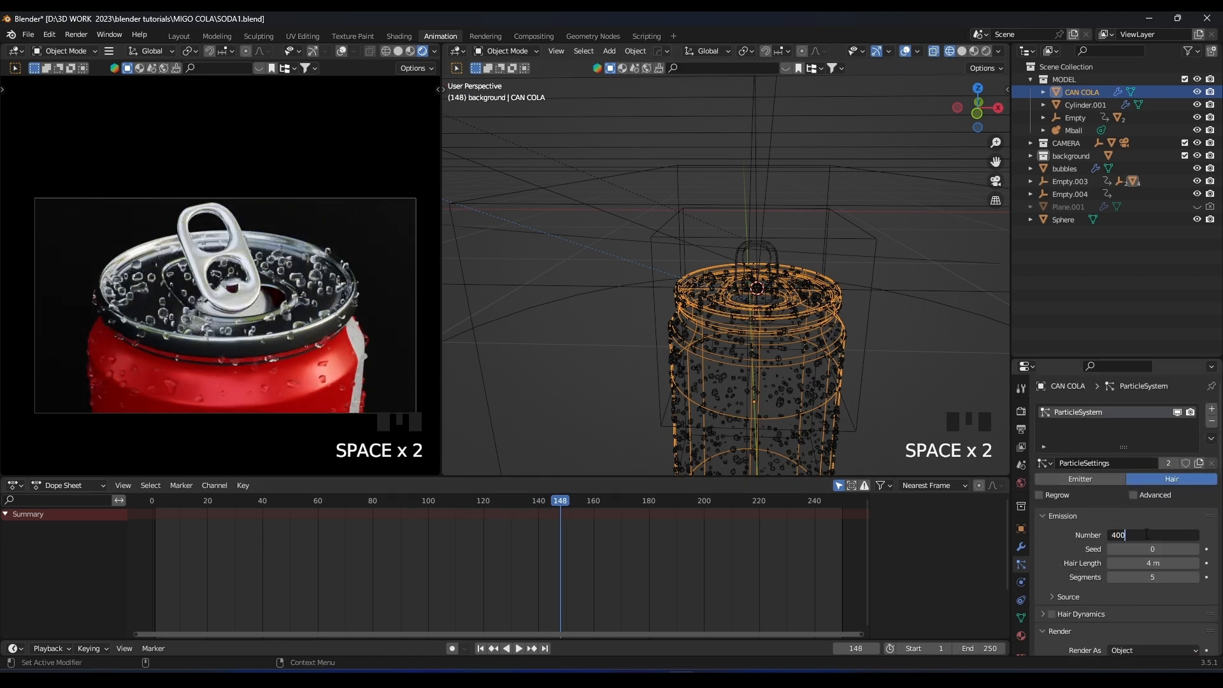
text(00)
click(215, 502)
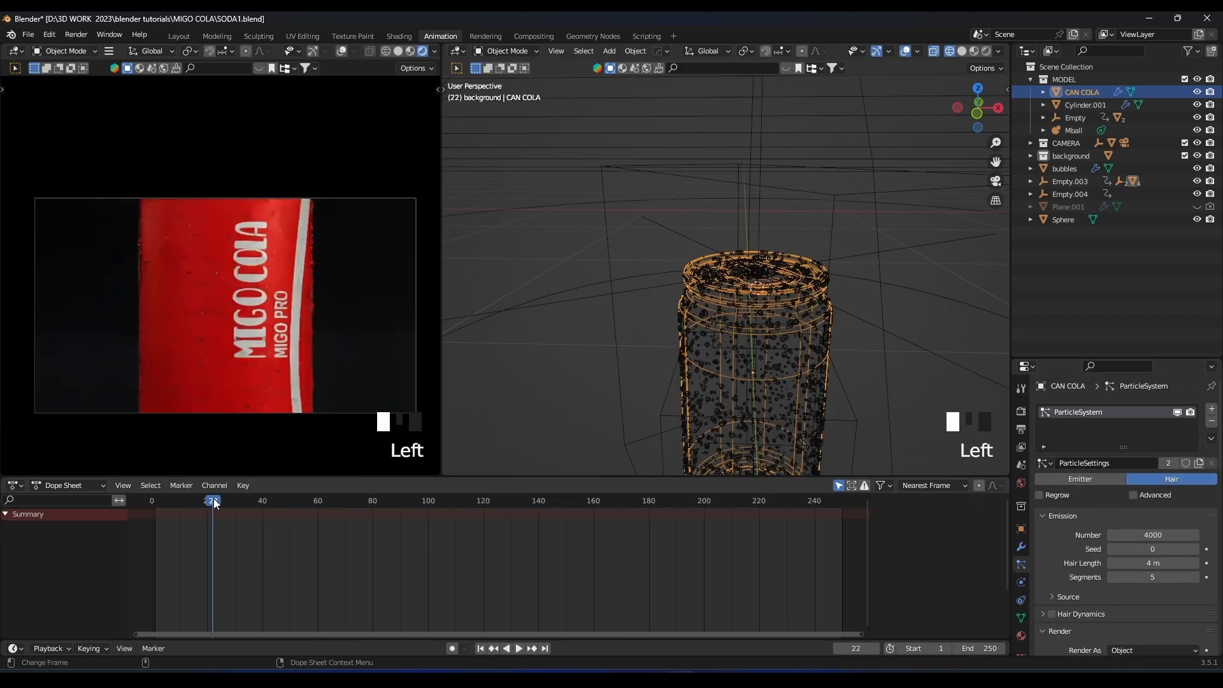
scroll(251, 362, up, 6)
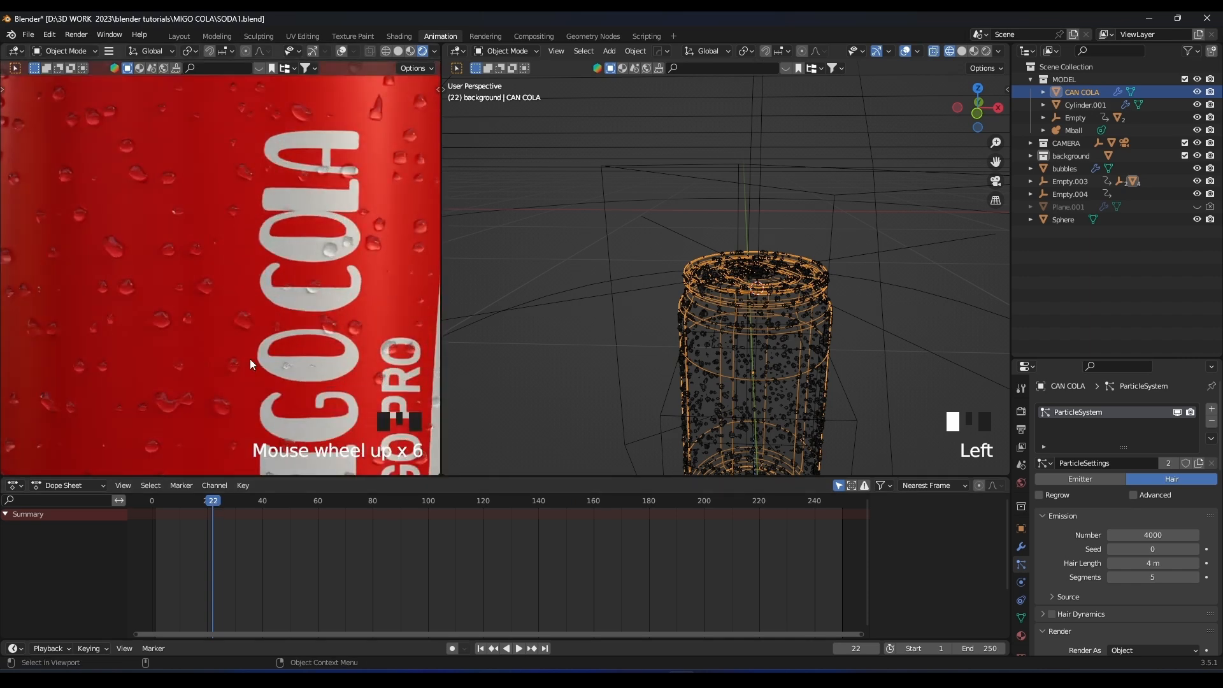
scroll(250, 358, down, 4)
Set the render scale of the can's droplet particles to 0.085.
scroll(1122, 568, down, 4)
click(1153, 538)
text(0.085)
key(Return)
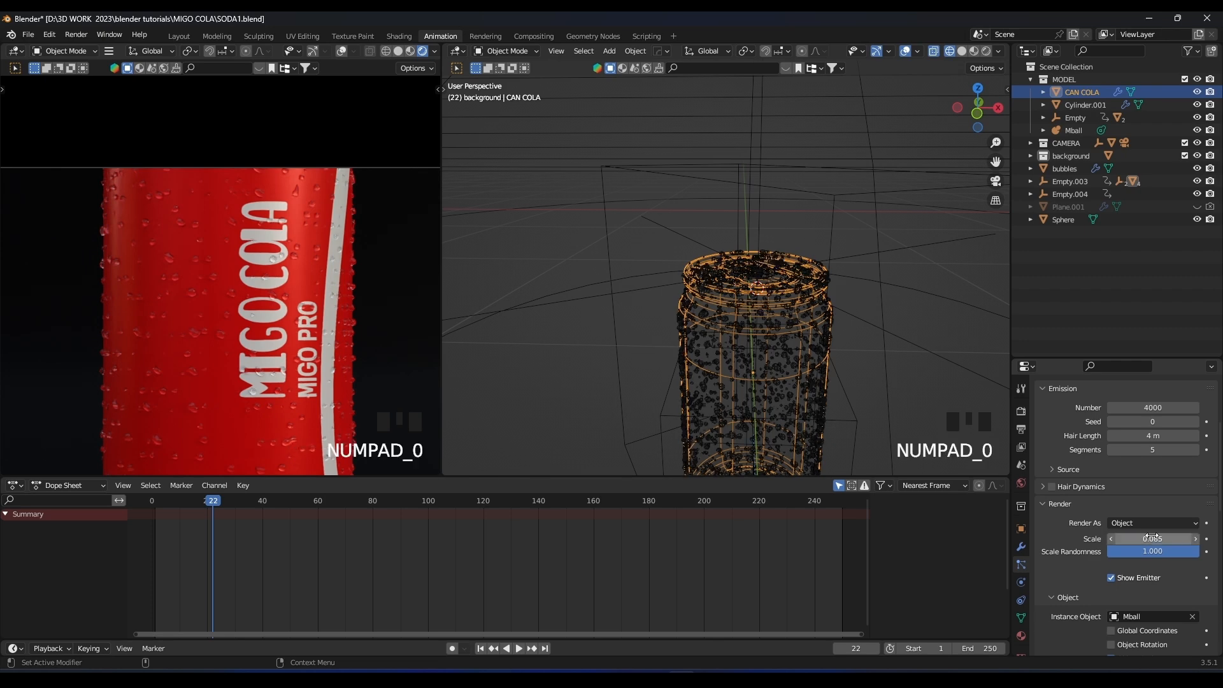
Play the animation to about frame 118 and examine the droplets on the can body, lid and opening tab.
scroll(365, 301, up, 2)
key(space)
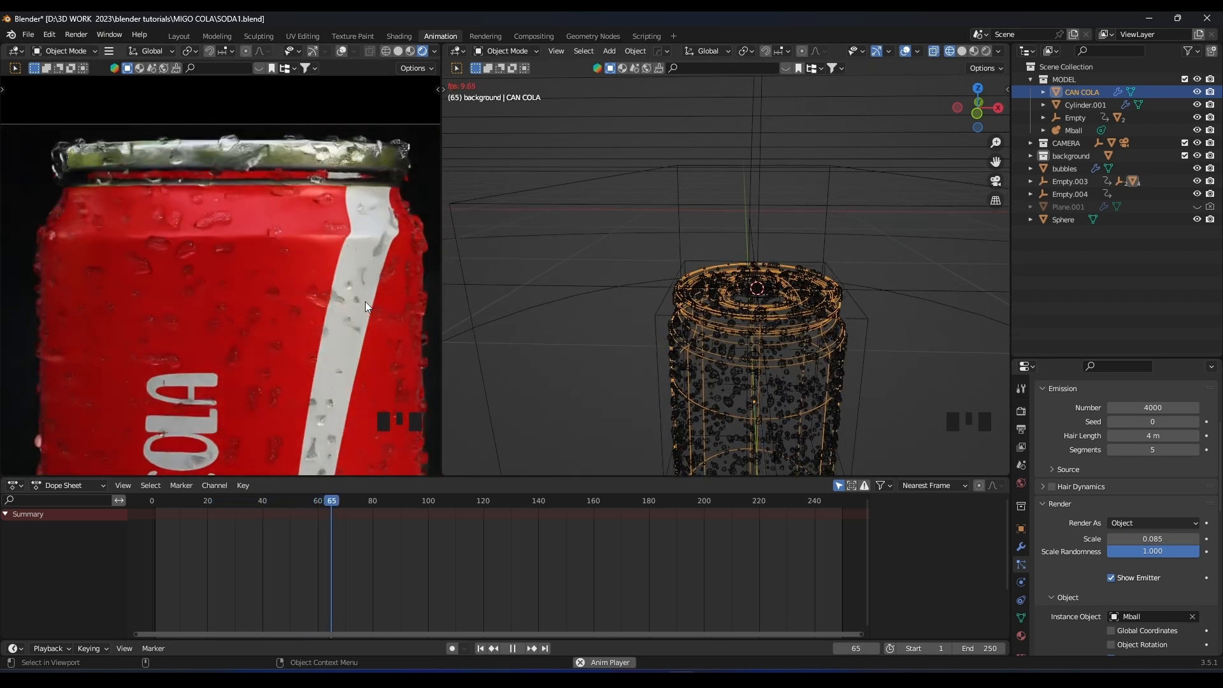
key(space)
scroll(365, 300, down, 3)
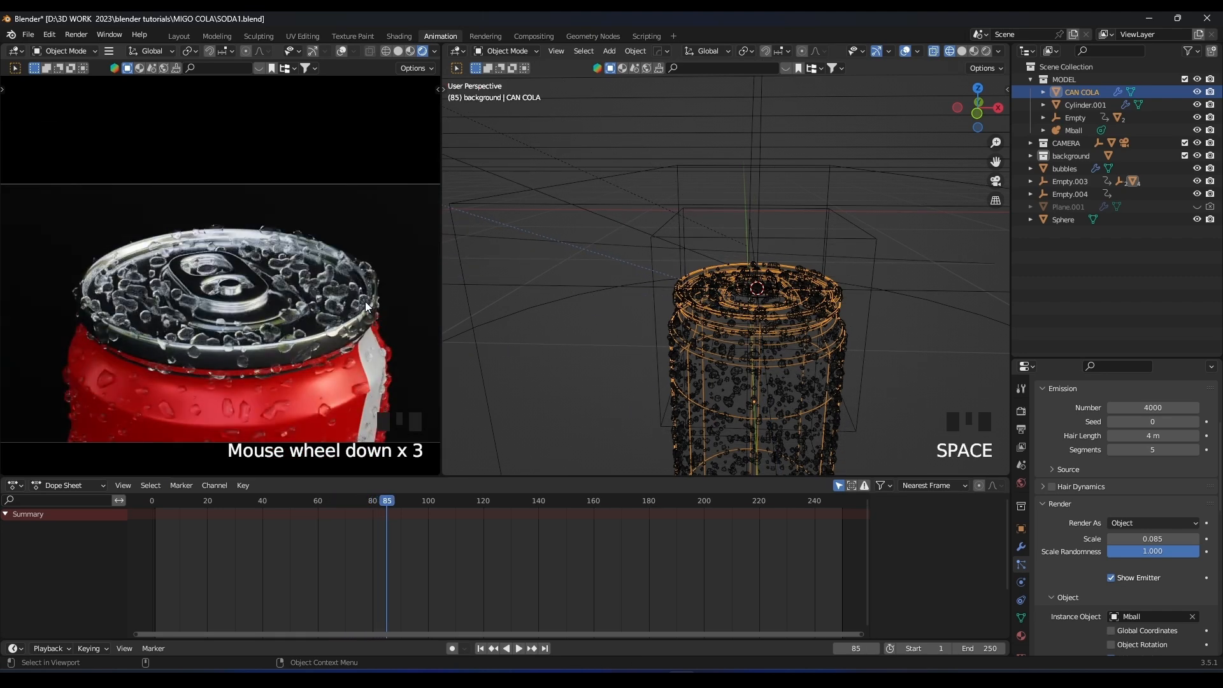
key(space)
key(space)
scroll(246, 316, up, 2)
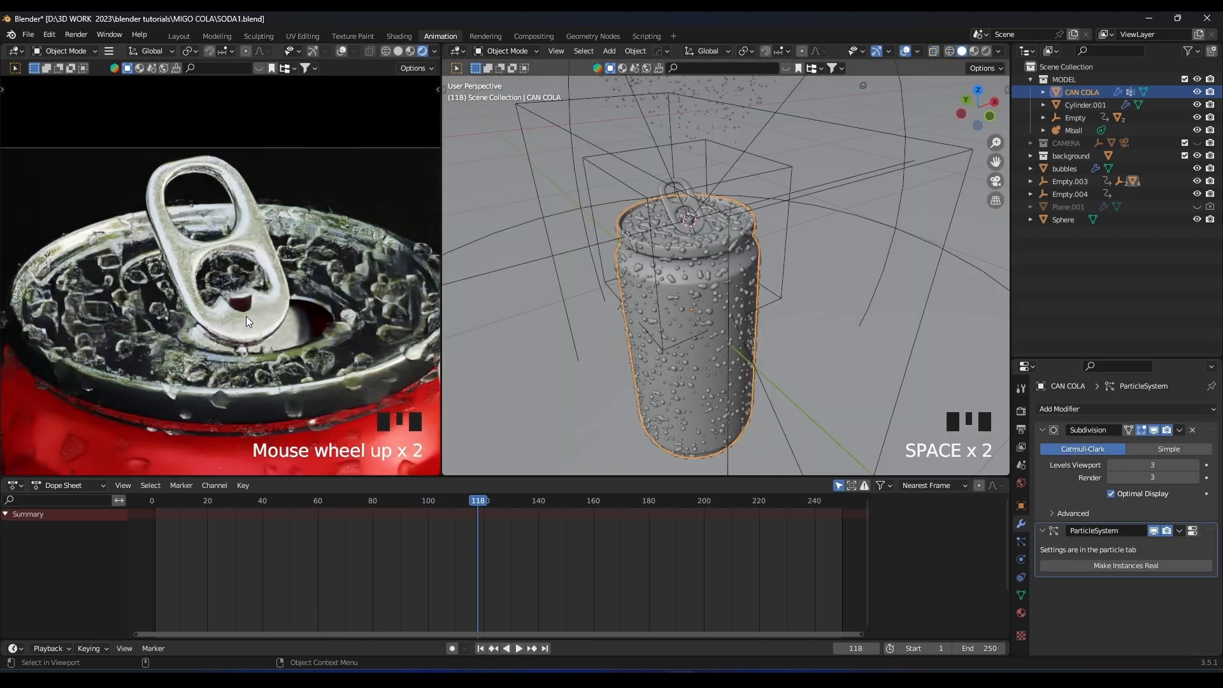
Go back to frame 66, select the pull tab on the lid and inspect the metal lid up close.
key(Left)
key(Left)
key(Left)
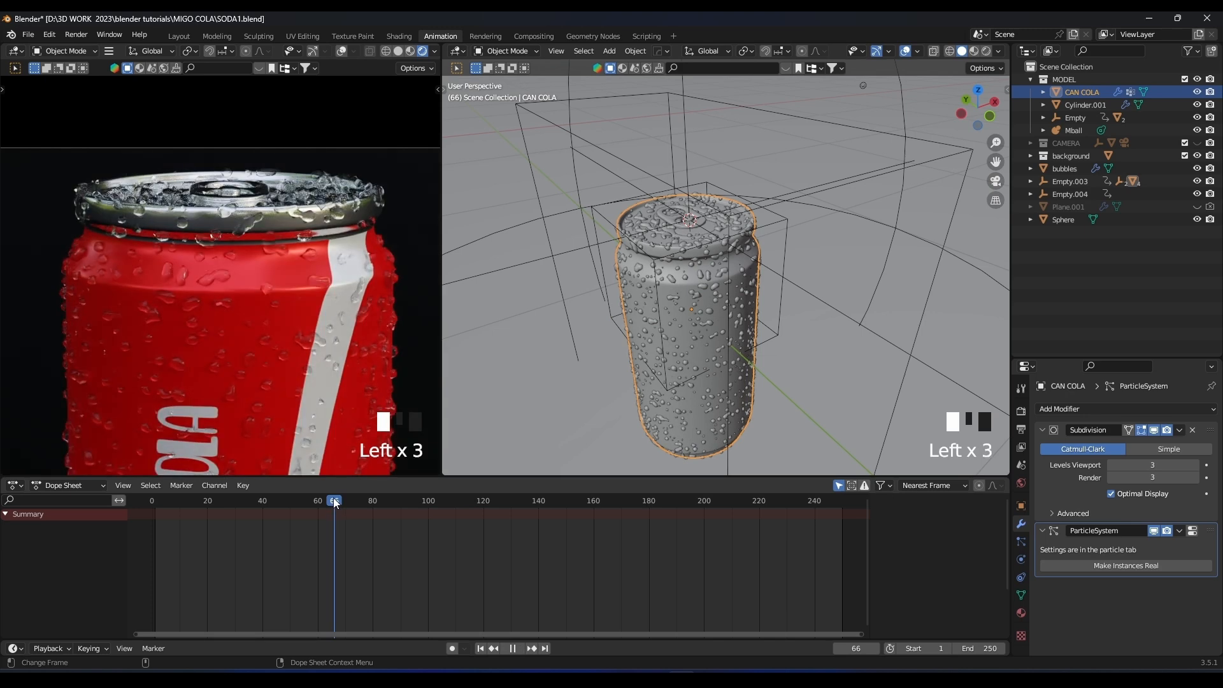
scroll(304, 334, down, 3)
scroll(304, 333, up, 3)
shift+middle_drag(578, 286, 760, 281)
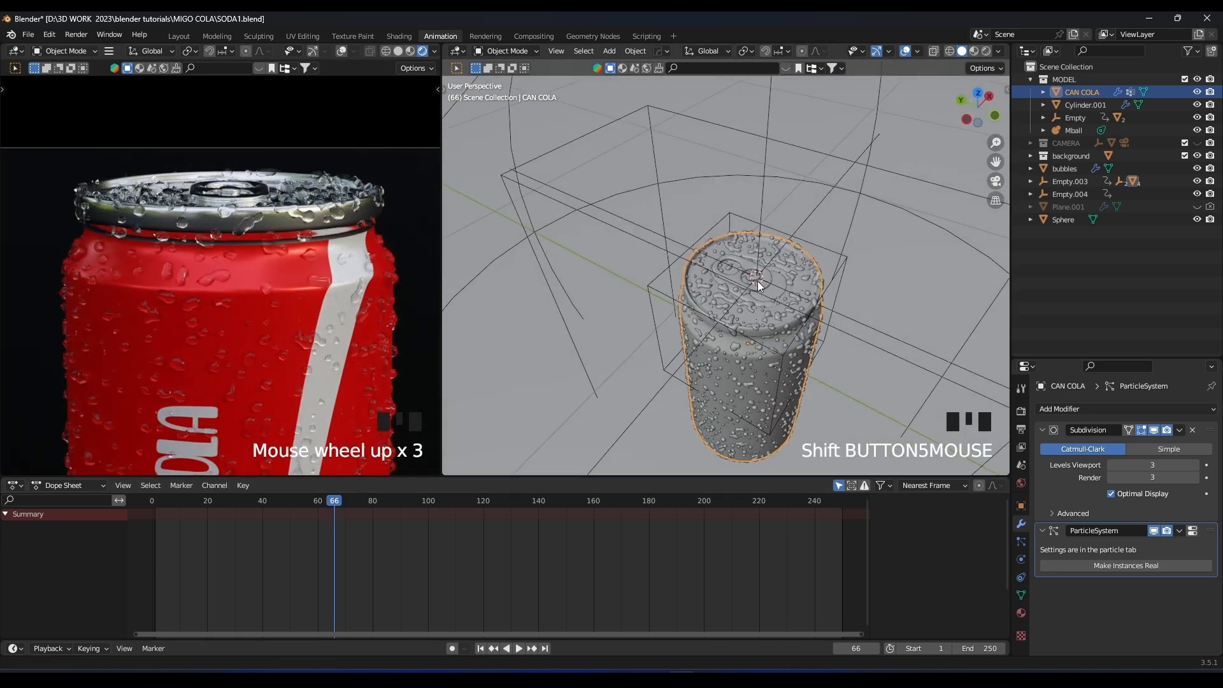
scroll(785, 297, up, 2)
click(785, 297)
scroll(279, 293, down, 5)
scroll(250, 240, up, 7)
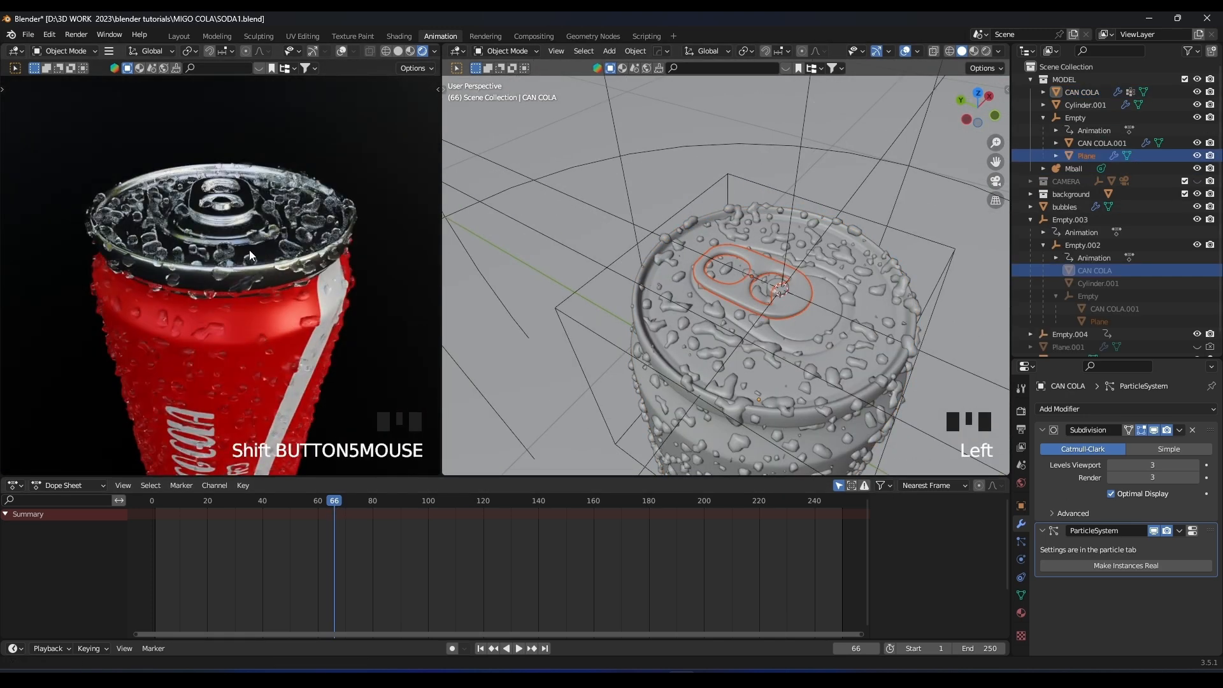
scroll(250, 280, up, 3)
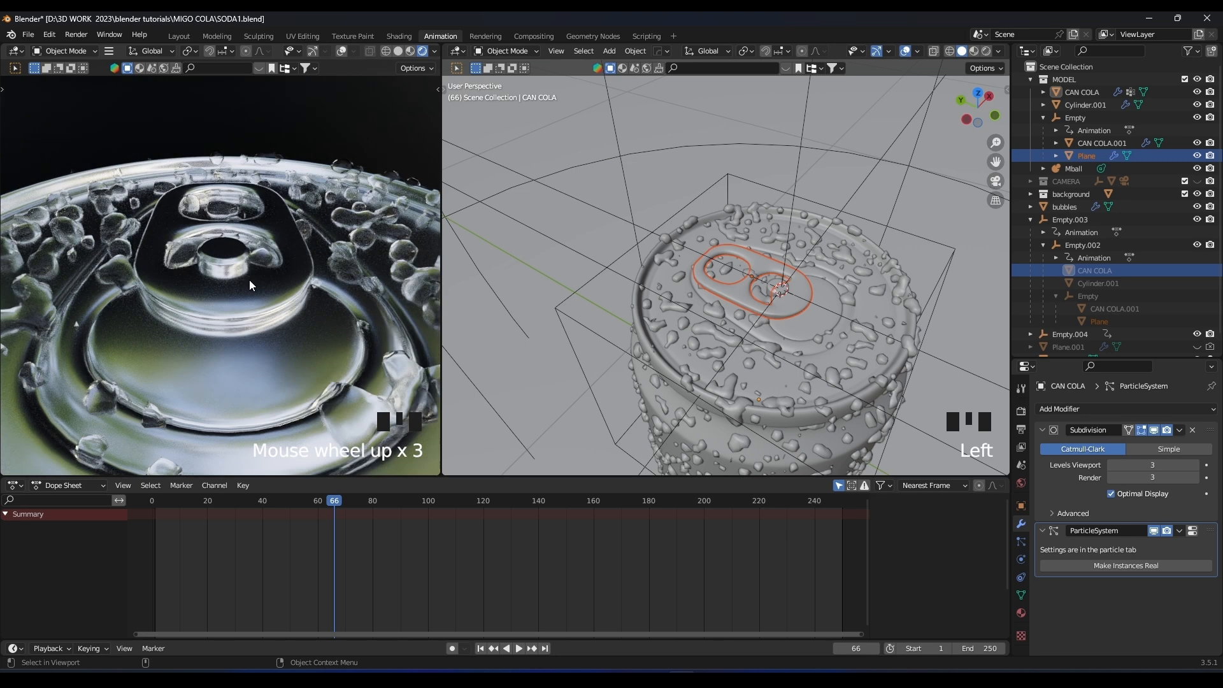
Search the online material library for "alminuim" and apply the Aluminum material to the metal slot of CAN COLA.
click(622, 67)
click(787, 70)
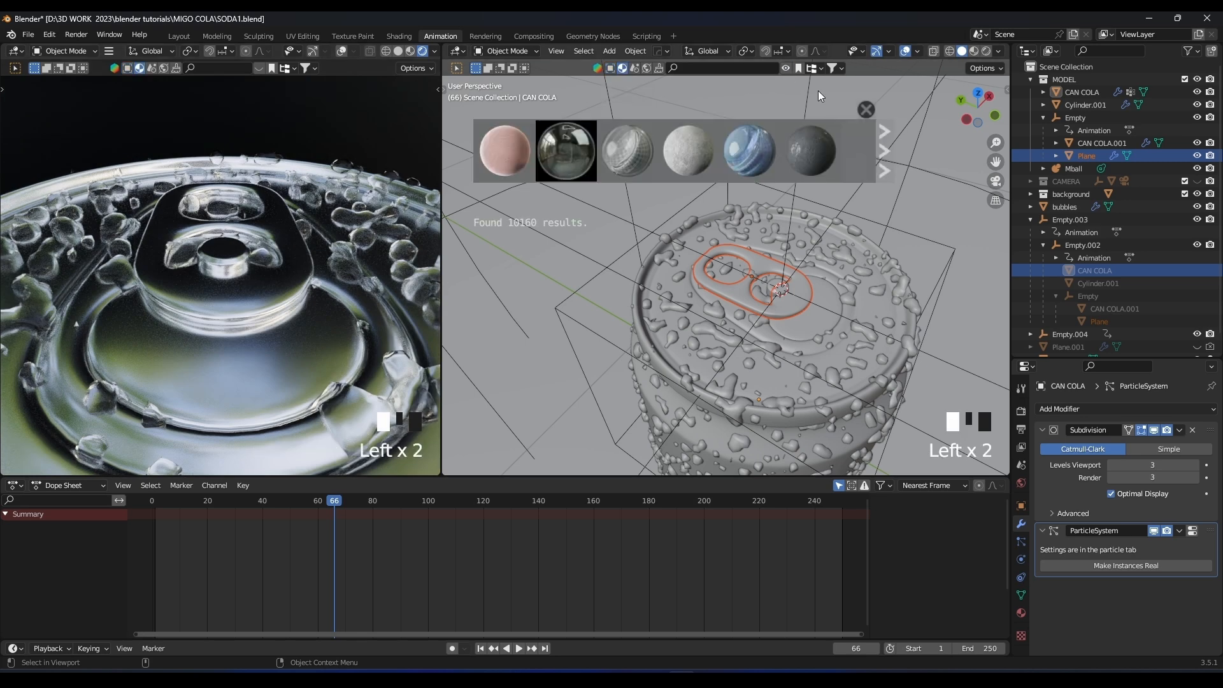
click(1022, 612)
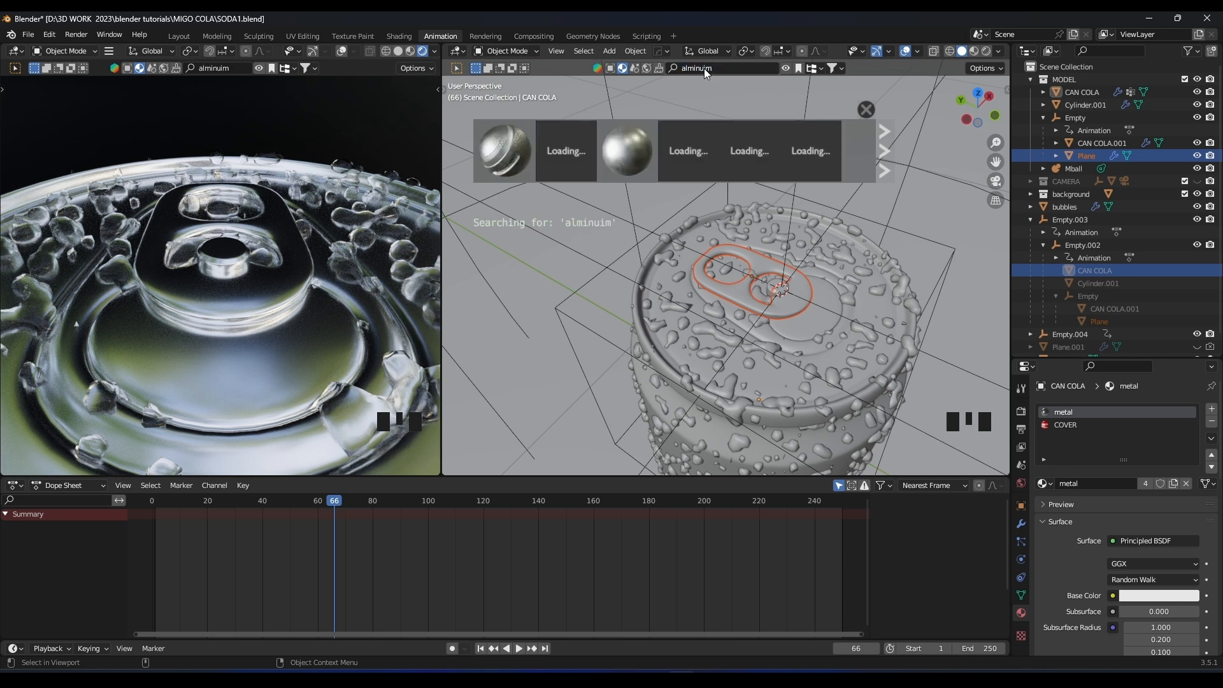
mouse_move(574, 141)
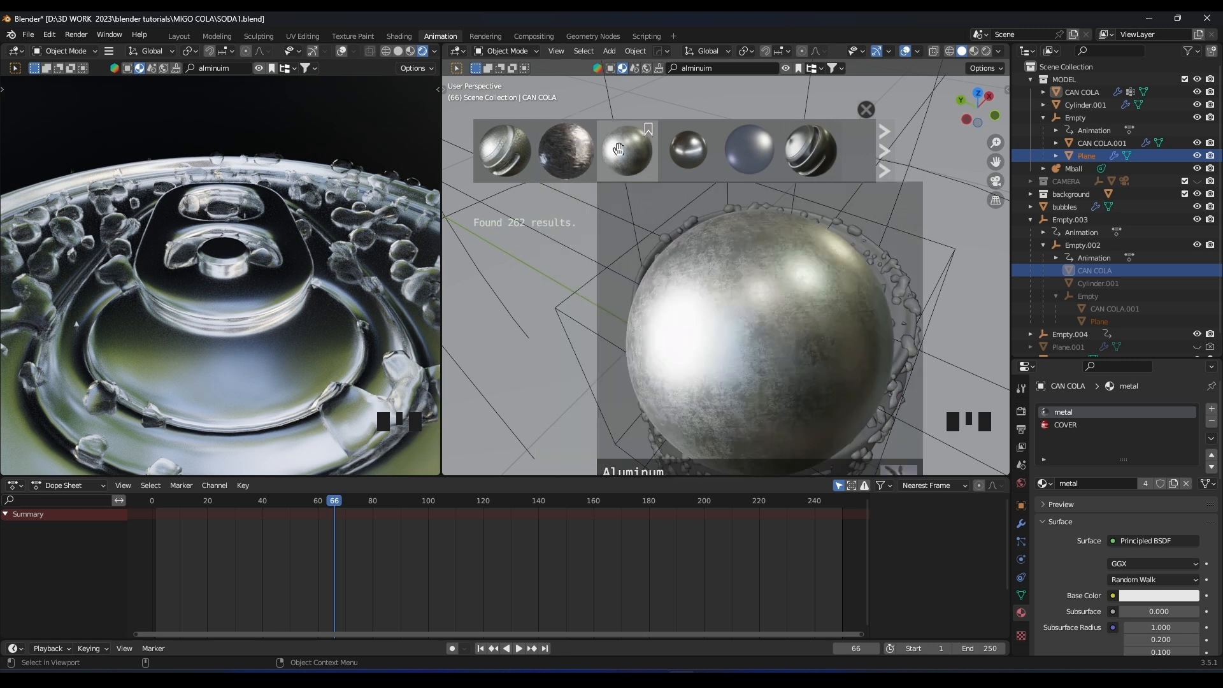
mouse_move(687, 154)
click(627, 154)
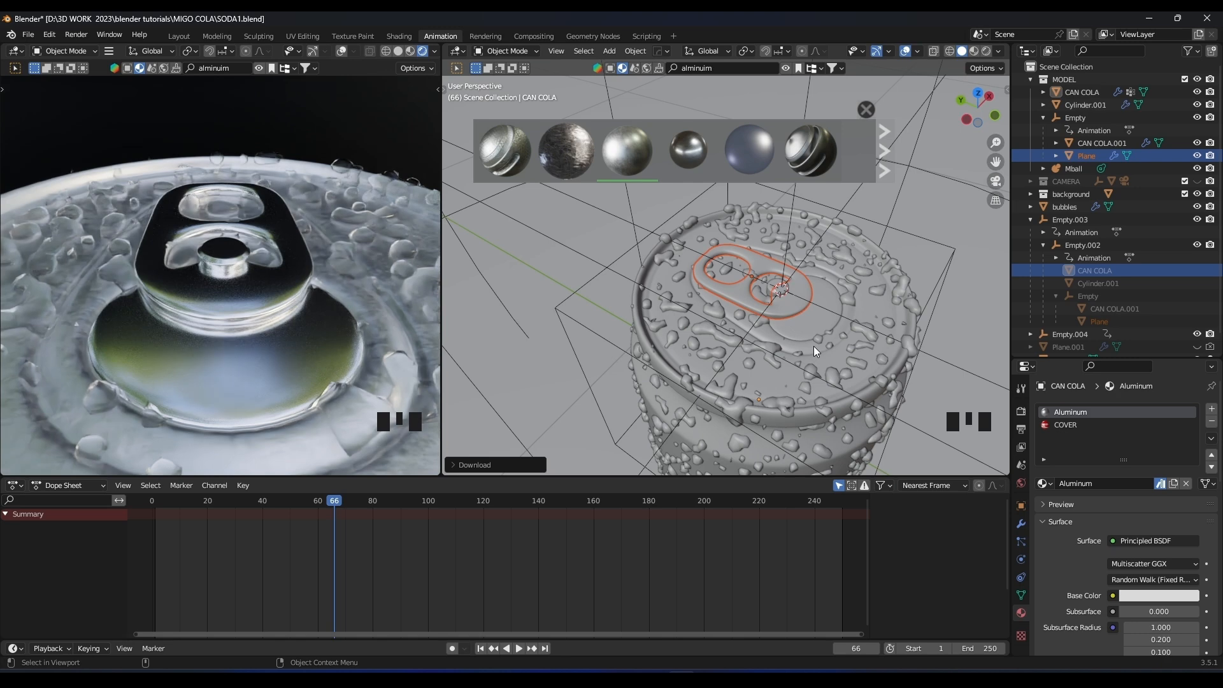
Apply the Aluminum material to the lid's opening flap, CAN COLA.001, and to the pull tab.
click(809, 323)
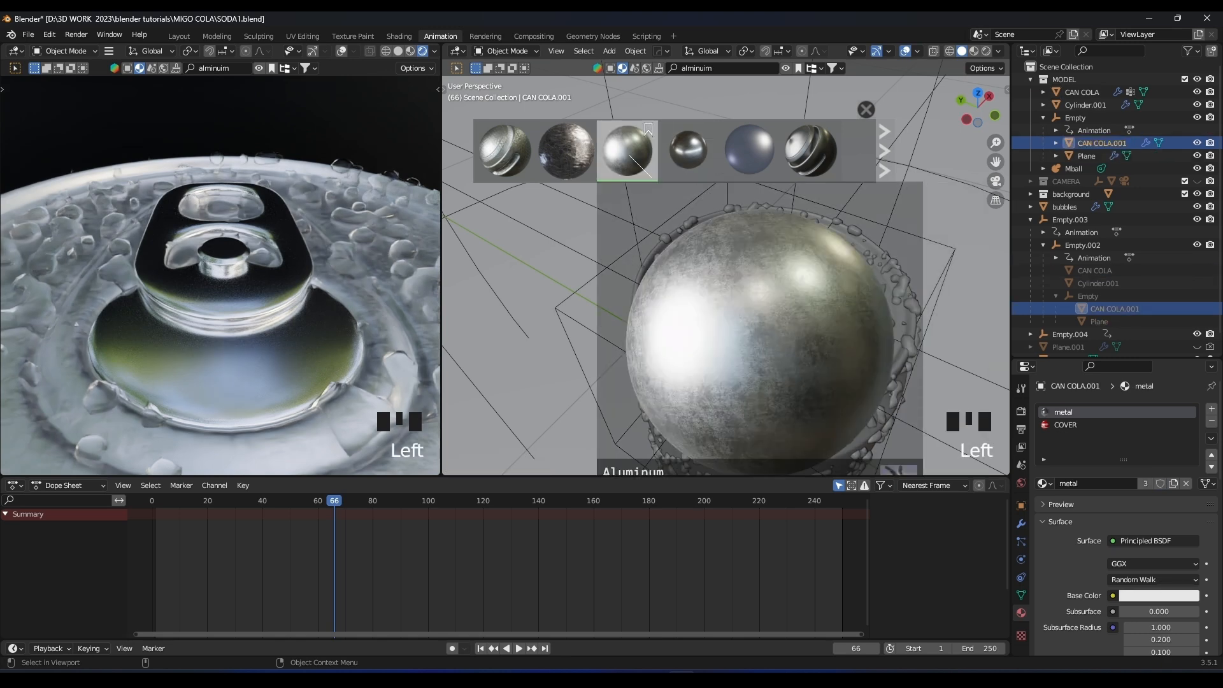
click(744, 293)
drag(626, 154, 736, 308)
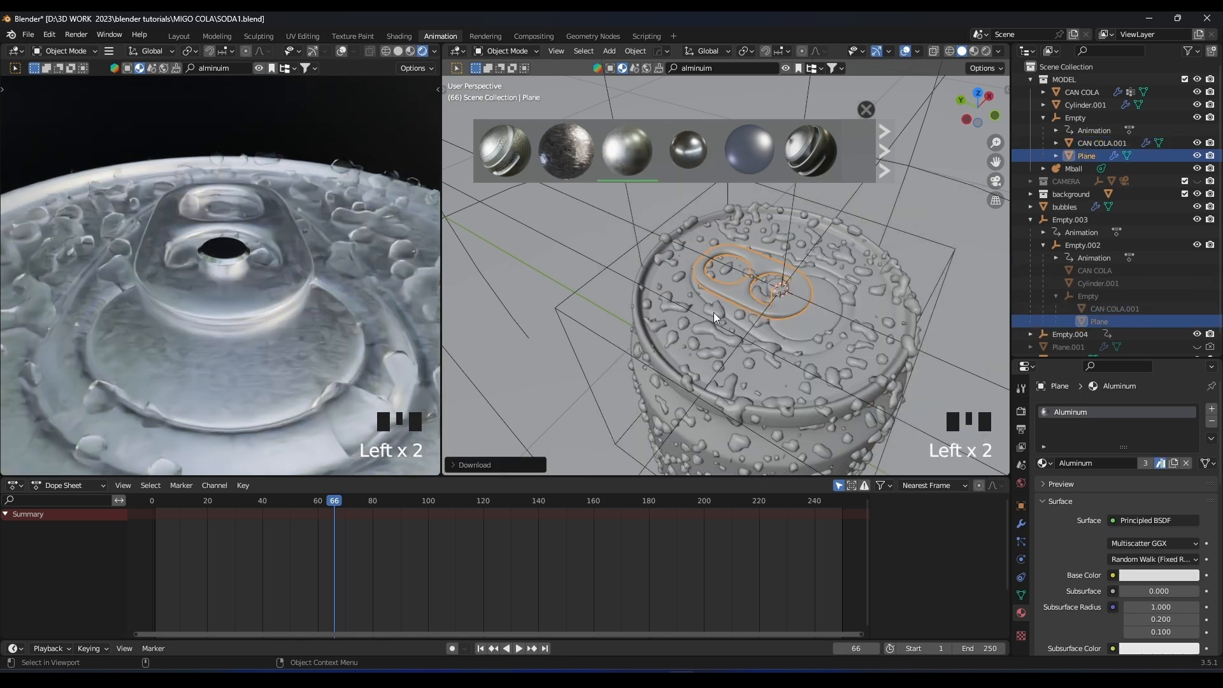
Select the rivet that holds the pull tab, Cylinder.001, and apply the Aluminum material to it.
scroll(269, 297, down, 3)
scroll(288, 295, up, 2)
middle_drag(288, 294, 280, 328)
scroll(882, 338, up, 2)
click(882, 339)
drag(626, 154, 886, 338)
Examine the can's new aluminum lid and red label from several angles, and return to the camera view.
scroll(885, 337, down, 1)
middle_drag(289, 308, 270, 273)
scroll(270, 274, down, 1)
middle_drag(255, 354, 270, 284)
scroll(270, 284, down, 5)
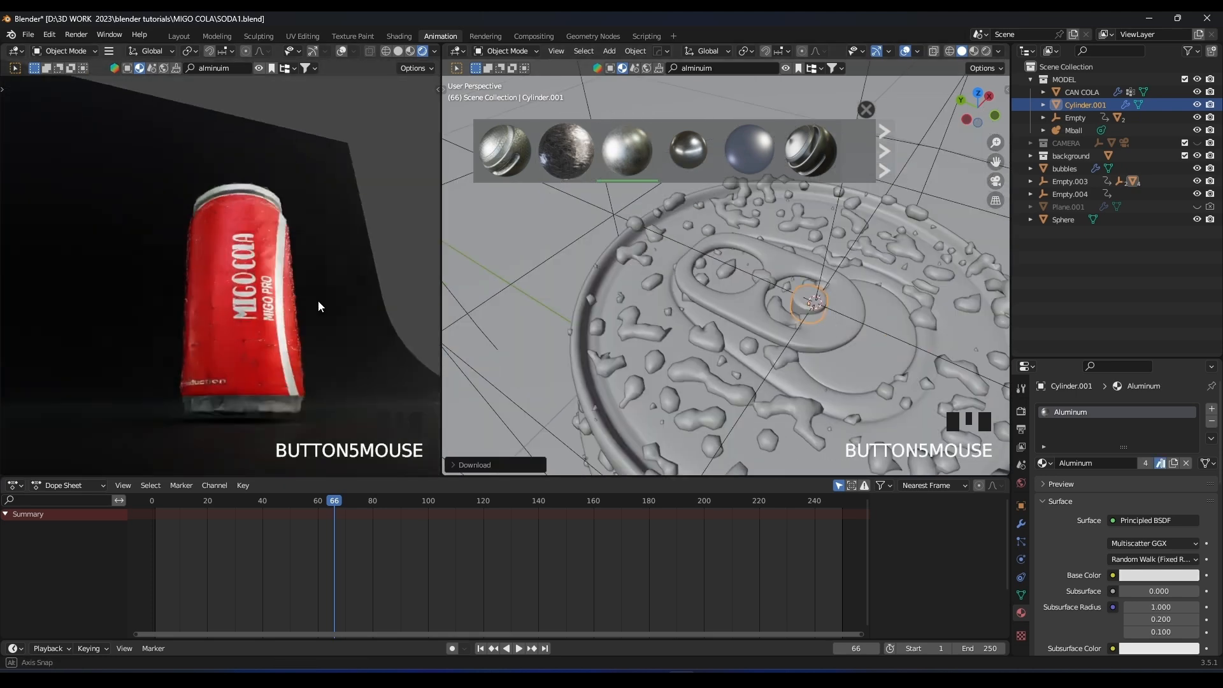
shift+middle_drag(369, 342, 268, 365)
scroll(296, 347, up, 3)
scroll(287, 314, up, 4)
middle_drag(287, 310, 166, 323)
scroll(260, 341, down, 2)
middle_drag(260, 341, 209, 310)
key(KP_0)
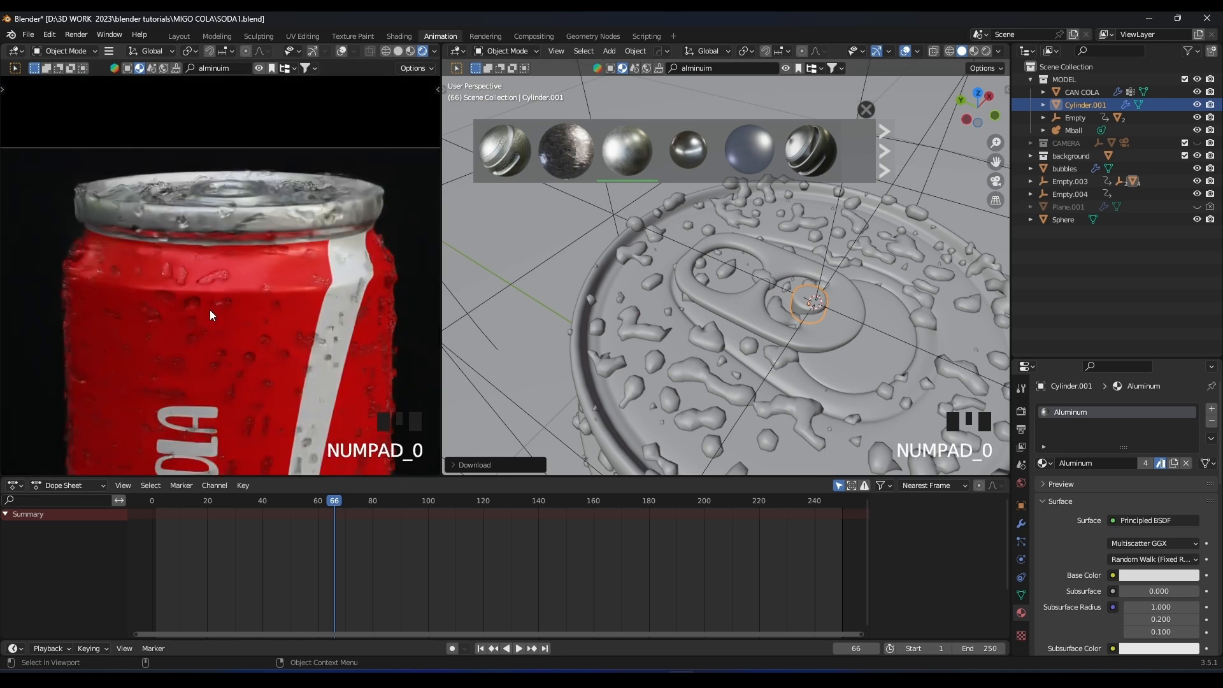
Play the animation from the start to about frame 79 to check the aluminum look, and return to frame 37.
scroll(197, 296, down, 3)
click(143, 506)
key(space)
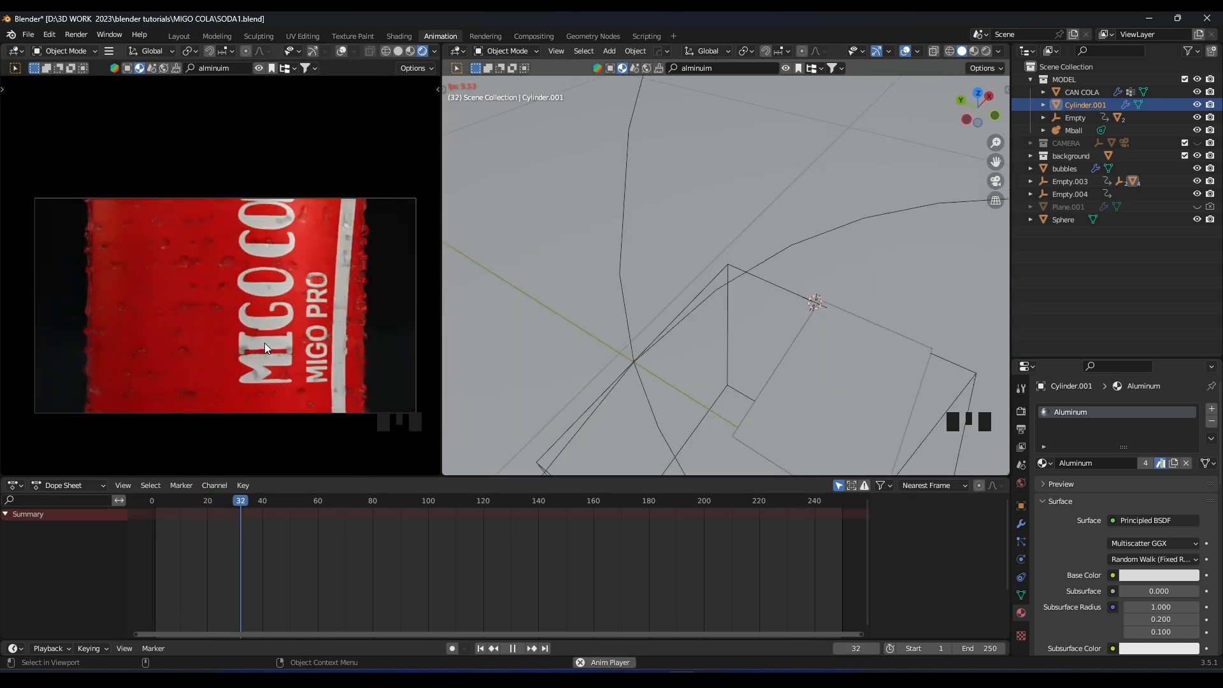
key(space)
key(space)
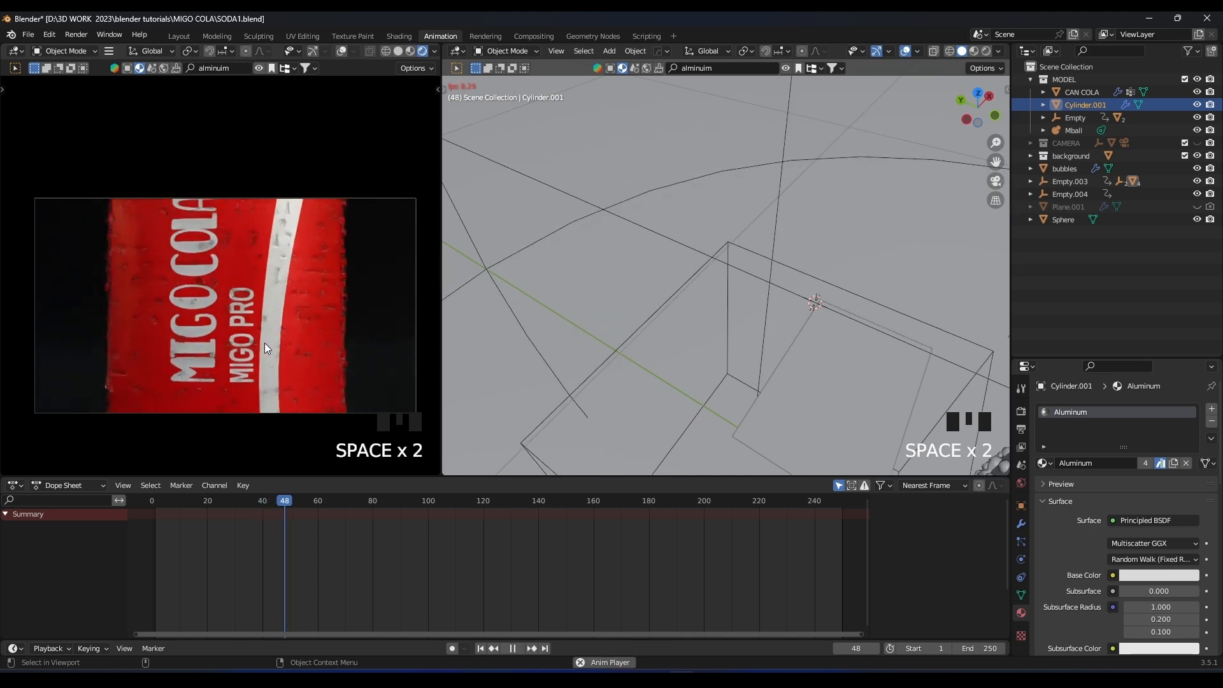
key(space)
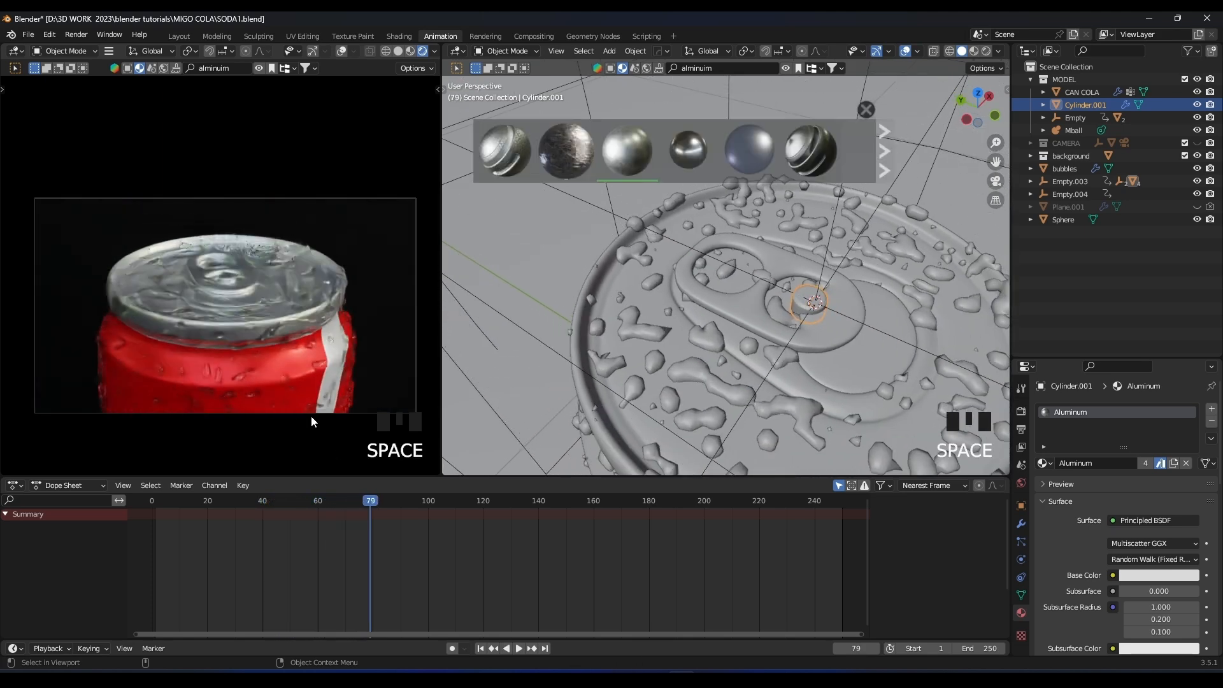
click(255, 506)
click(255, 506)
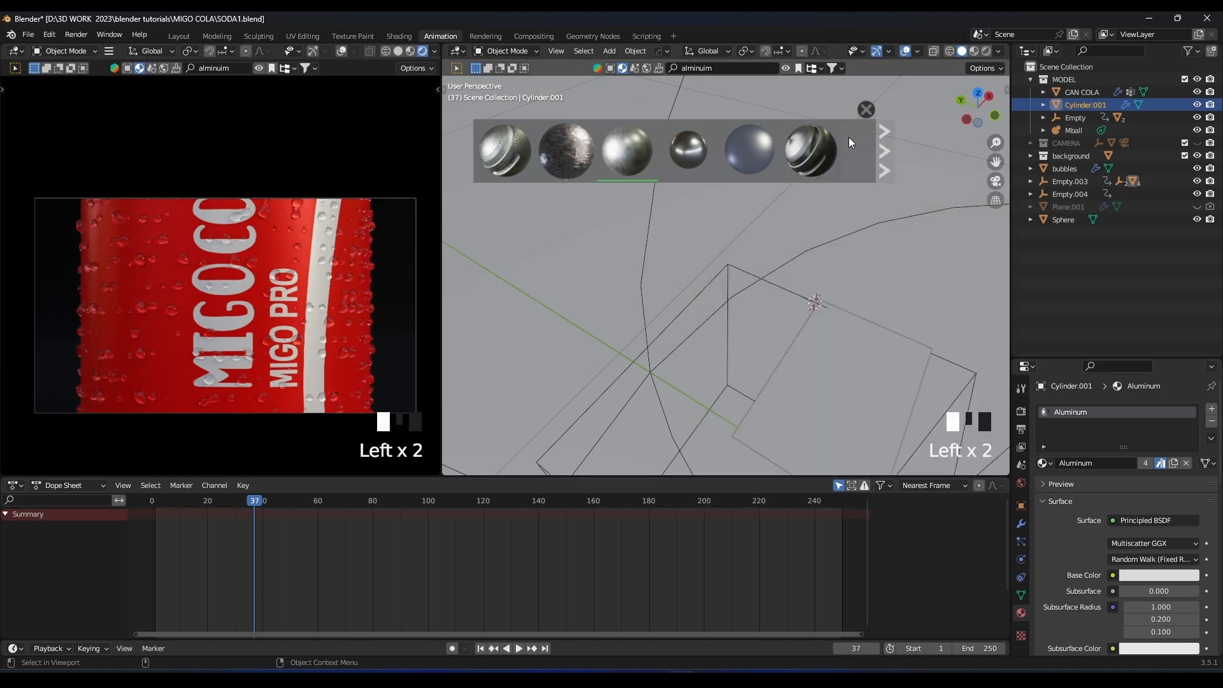
Close the material search results and switch to the Shading workspace with a taller node editor.
click(866, 110)
key(KP_0)
scroll(312, 291, up, 3)
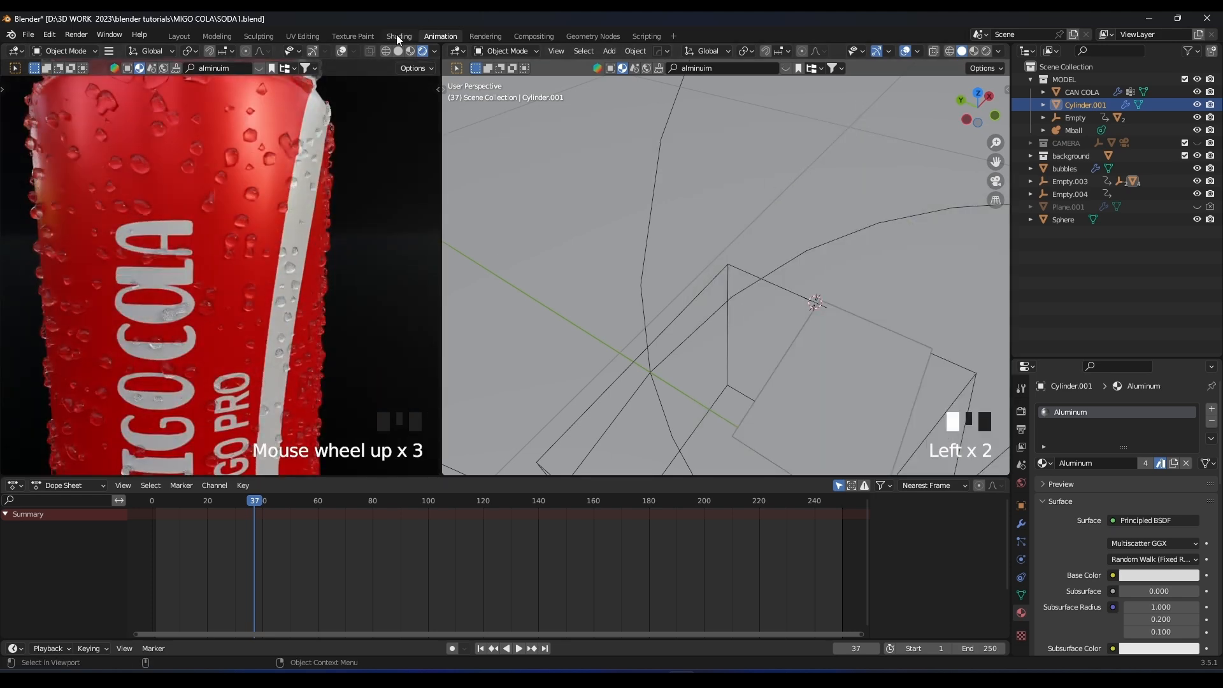
click(397, 36)
drag(637, 468, 612, 361)
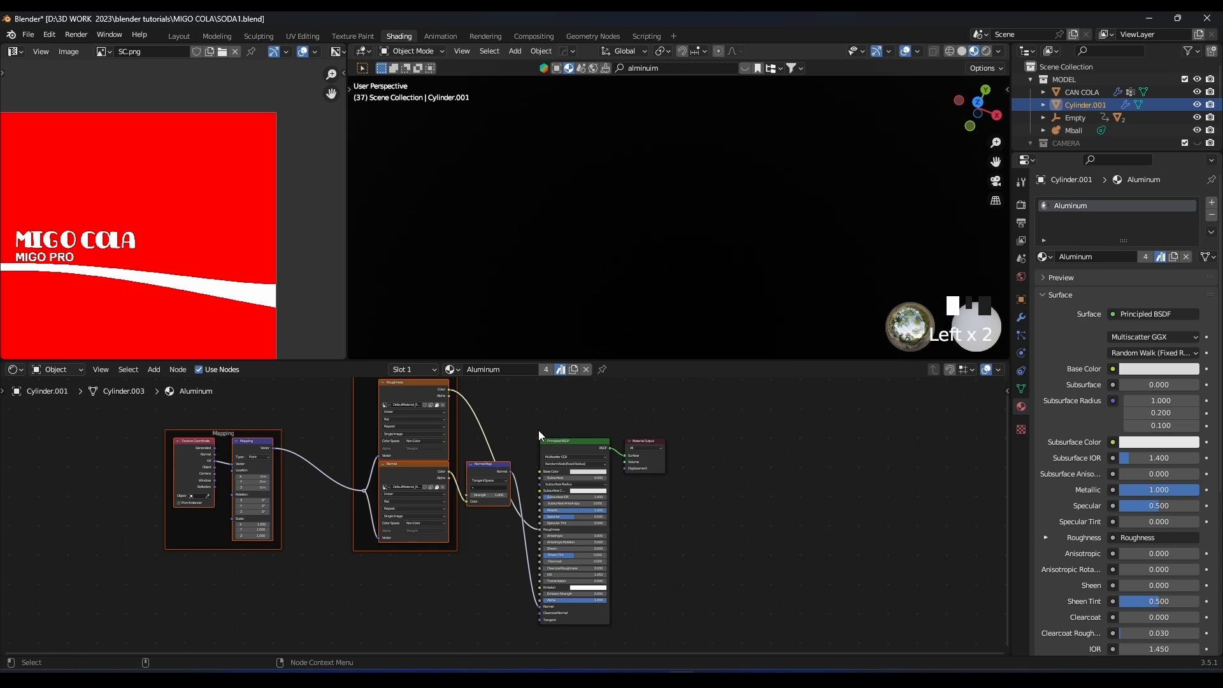
Switch the Shading workspace's 3D viewport to solid shading and locate the can assembly in it.
click(629, 200)
scroll(689, 294, down, 4)
scroll(690, 296, up, 4)
key(z)
click(780, 296)
scroll(659, 284, down, 4)
scroll(660, 284, down, 5)
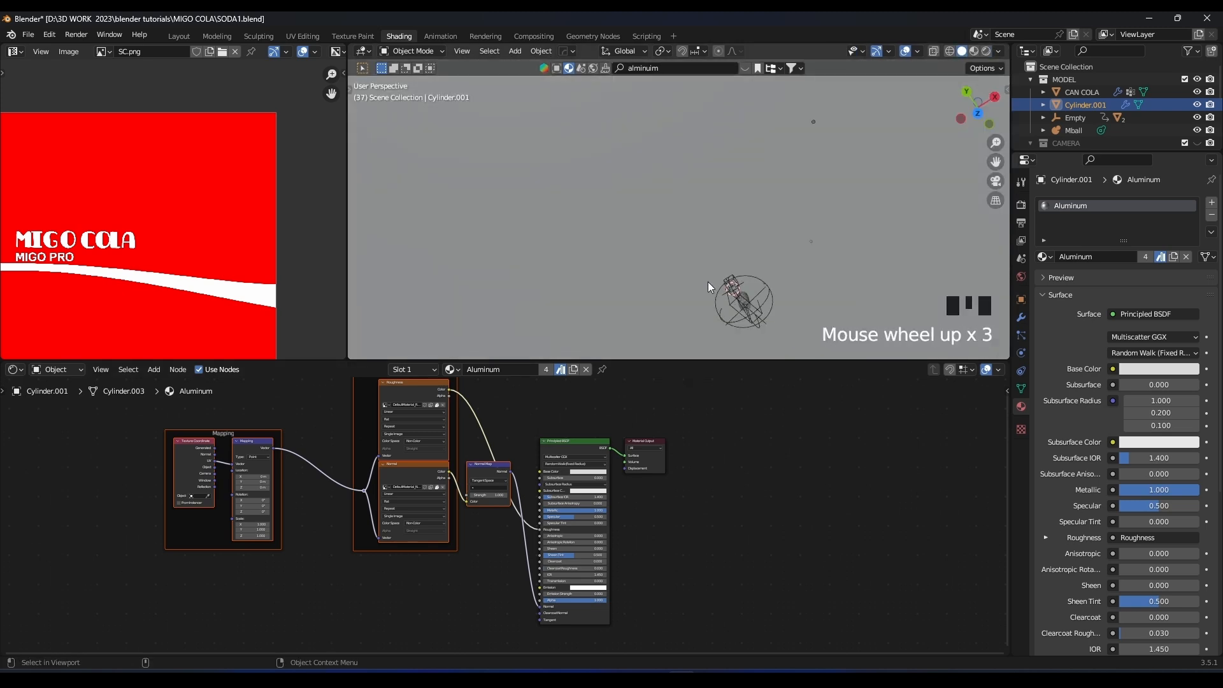
click(744, 297)
key(KP_Decimal)
Select the CAN COLA body, frame it in material preview shading and enlarge the 3D viewport.
click(685, 174)
click(679, 177)
key(KP_Decimal)
mouse_move(679, 177)
middle_down()
mouse_move(656, 155)
mouse_move(682, 175)
middle_up()
scroll(682, 174, up, 2)
key(z)
click(623, 239)
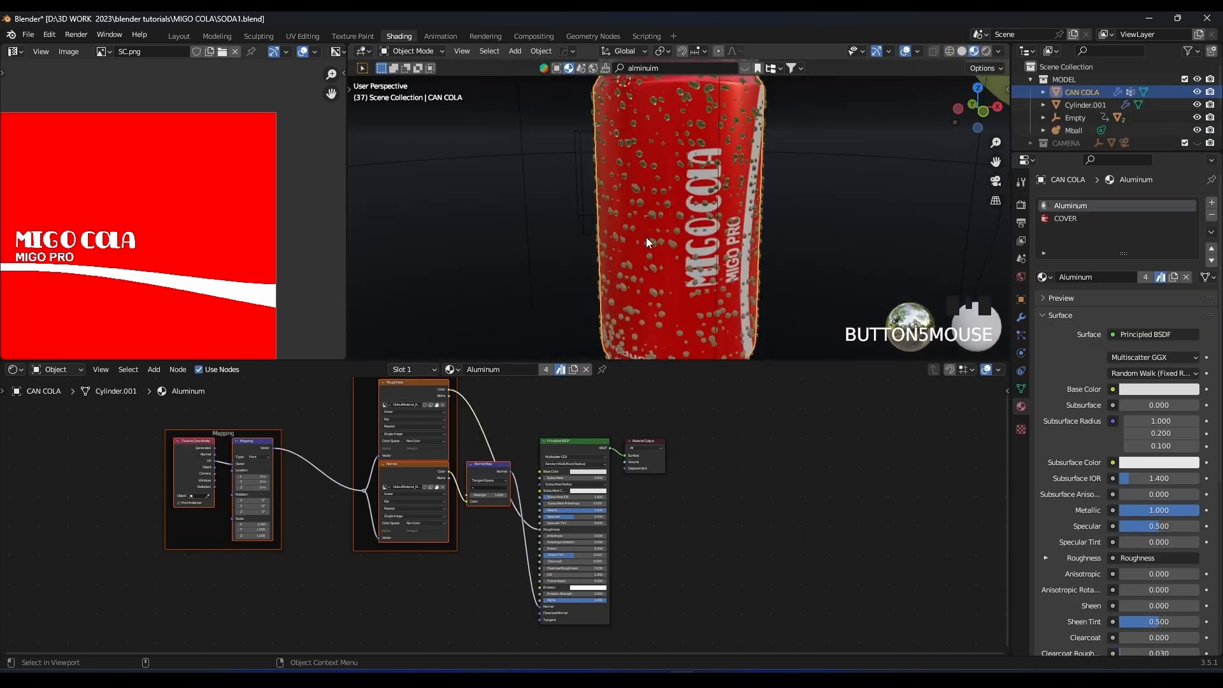
drag(663, 361, 666, 409)
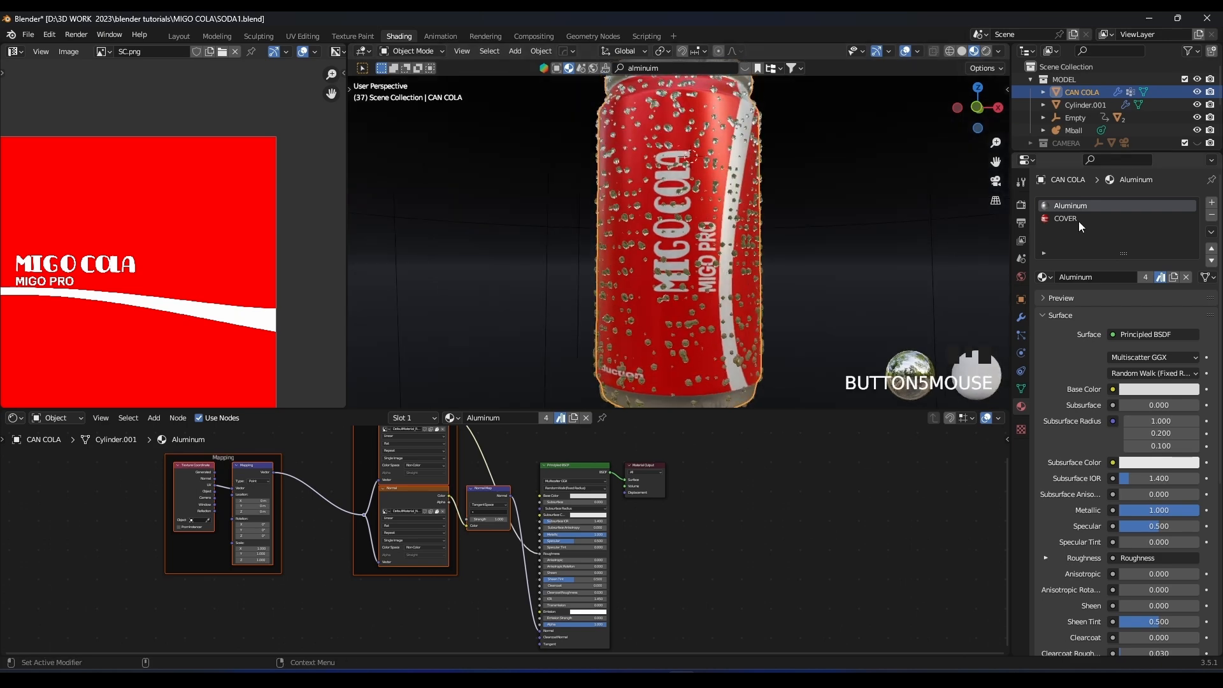
Open CAN COLA's COVER material nodes and move the SC.png image node farther from the Principled BSDF.
click(1065, 219)
middle_drag(799, 242, 720, 267)
scroll(748, 288, up, 3)
scroll(532, 545, up, 2)
middle_drag(531, 545, 602, 541)
drag(504, 491, 413, 481)
click(603, 540)
middle_drag(679, 308, 641, 290)
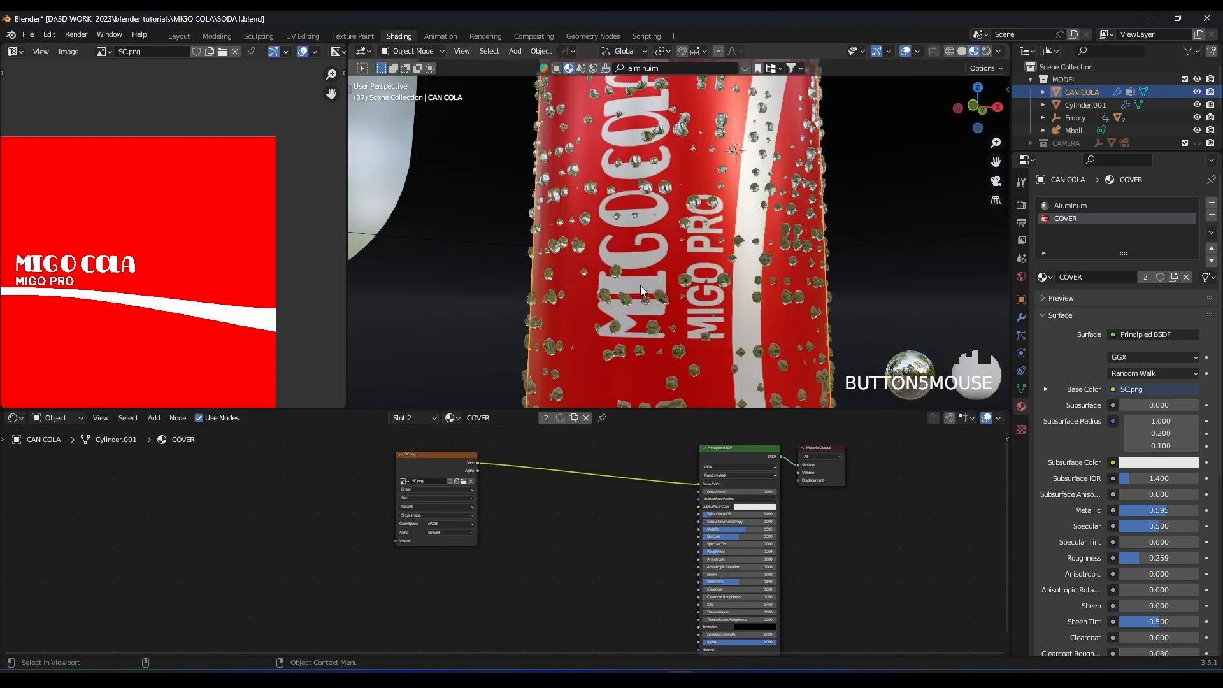
Hide the can's droplet ParticleSystem in the viewport so the bare label surface can be judged.
click(1021, 335)
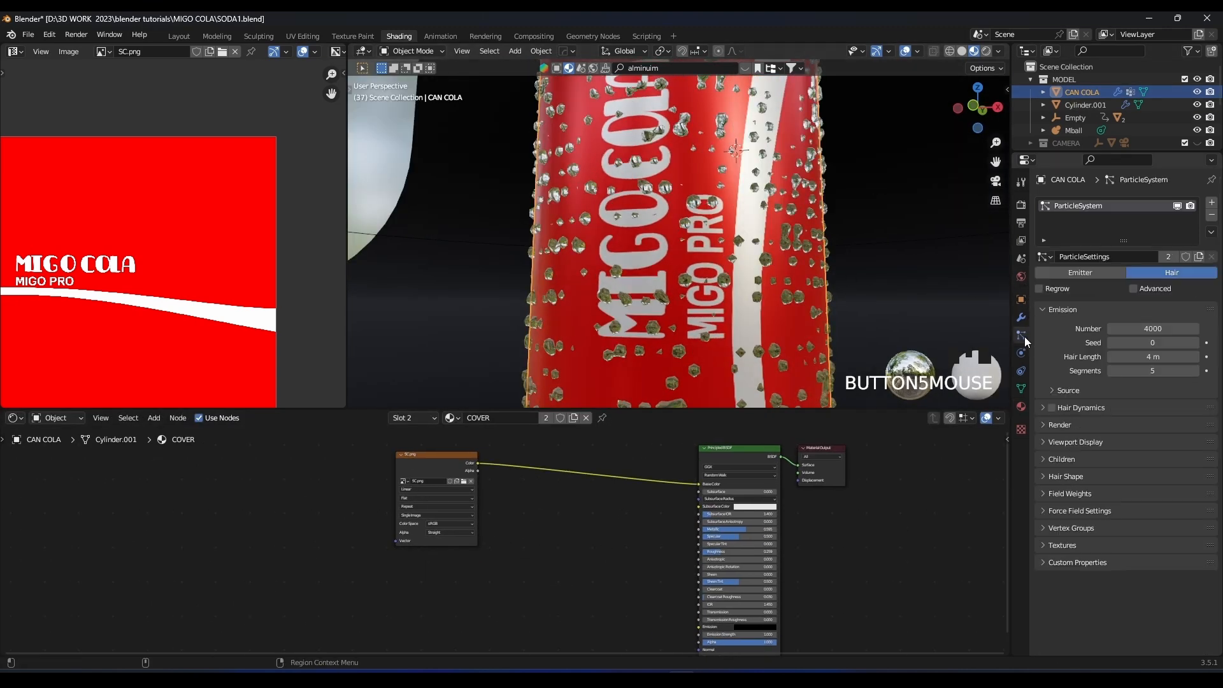
click(1176, 205)
scroll(679, 242, down, 3)
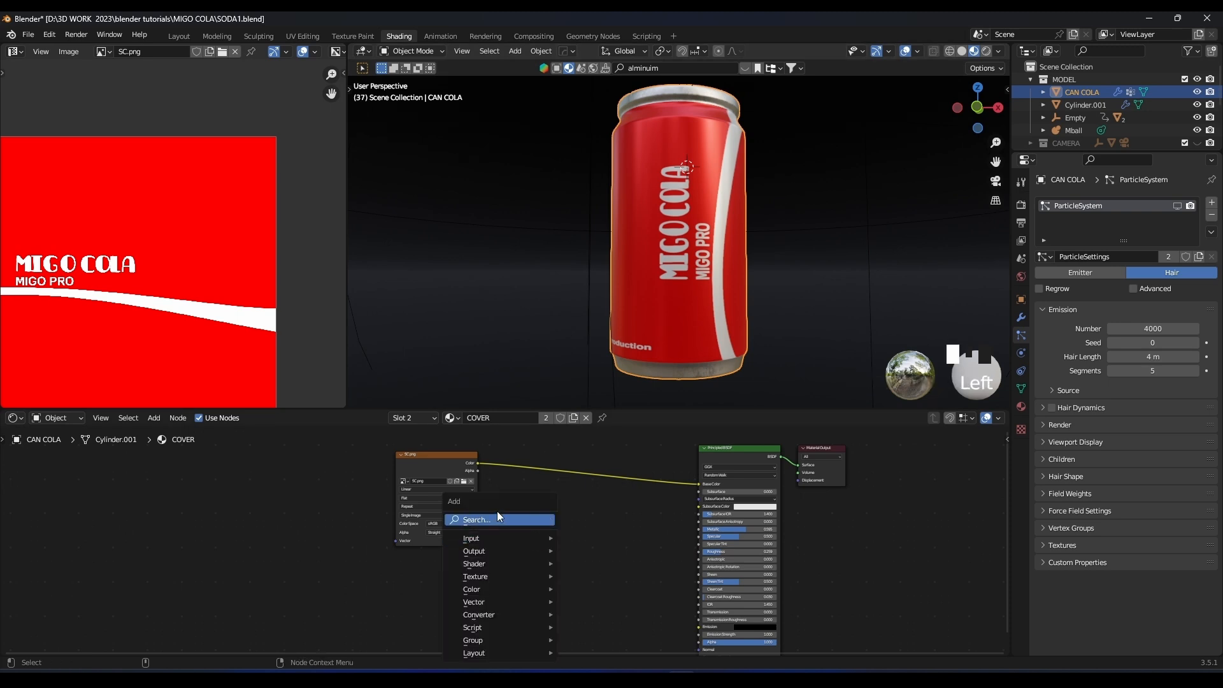
Add a Noise Texture node below the SC.png image node and set its dimensions to 4D.
click(500, 520)
key(Return)
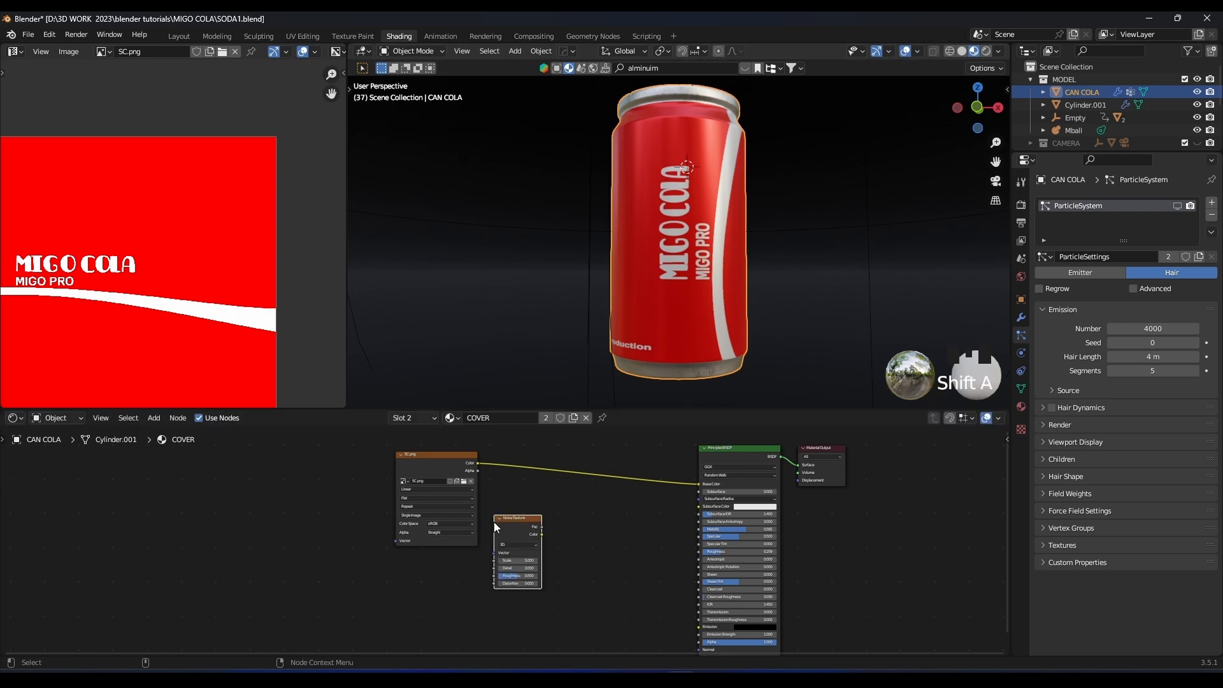
scroll(518, 554, up, 3)
click(500, 600)
drag(519, 512, 509, 523)
click(603, 506)
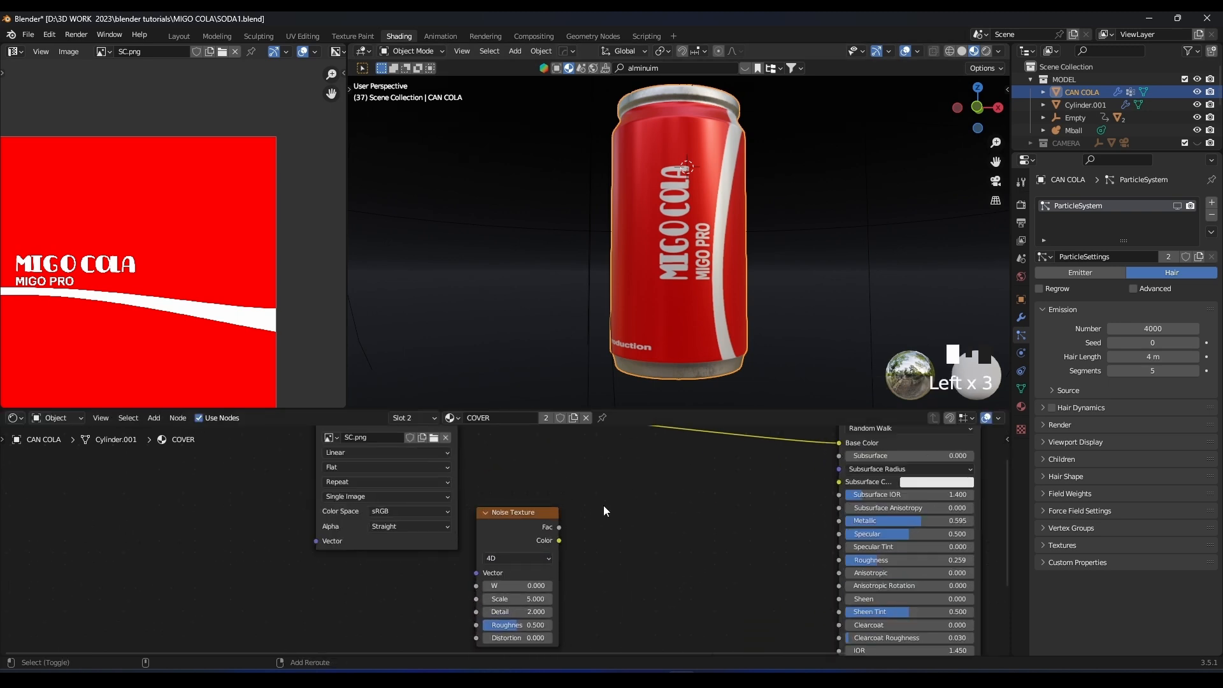
Add a ColorRamp node beside the Noise Texture and feed the noise's Fac output into it.
key(shift+a)
click(573, 503)
text(co)
key(Return)
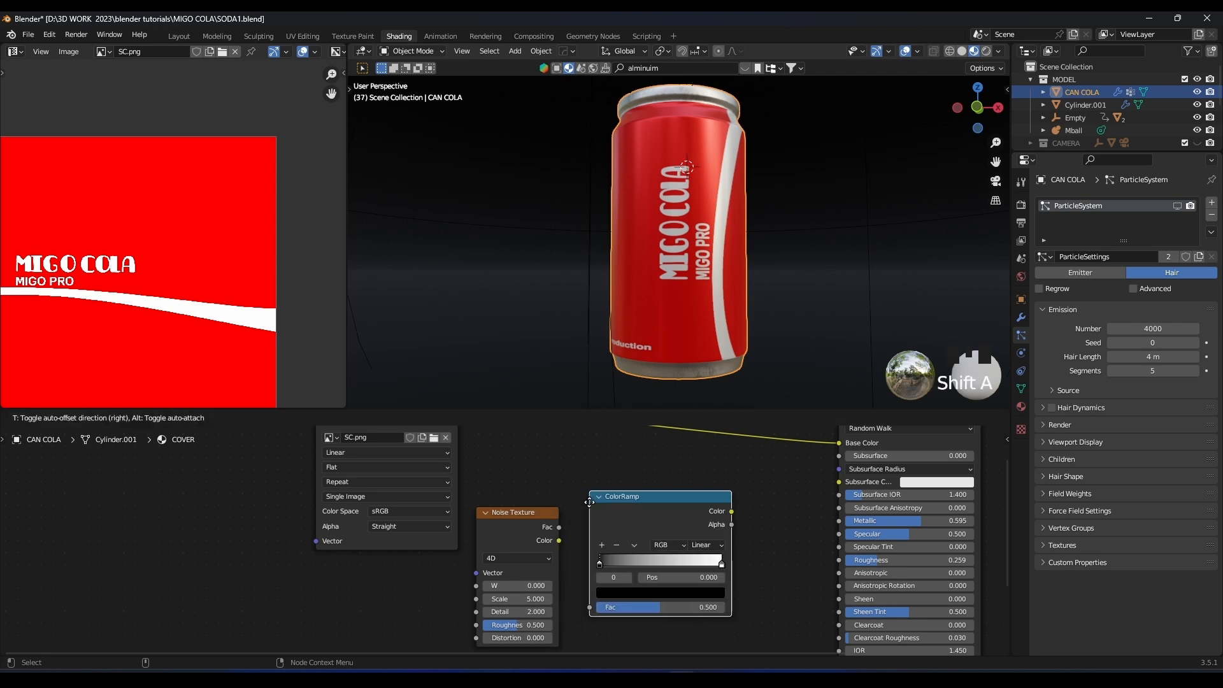
click(590, 504)
drag(535, 528, 528, 544)
drag(552, 543, 563, 569)
drag(663, 567, 653, 573)
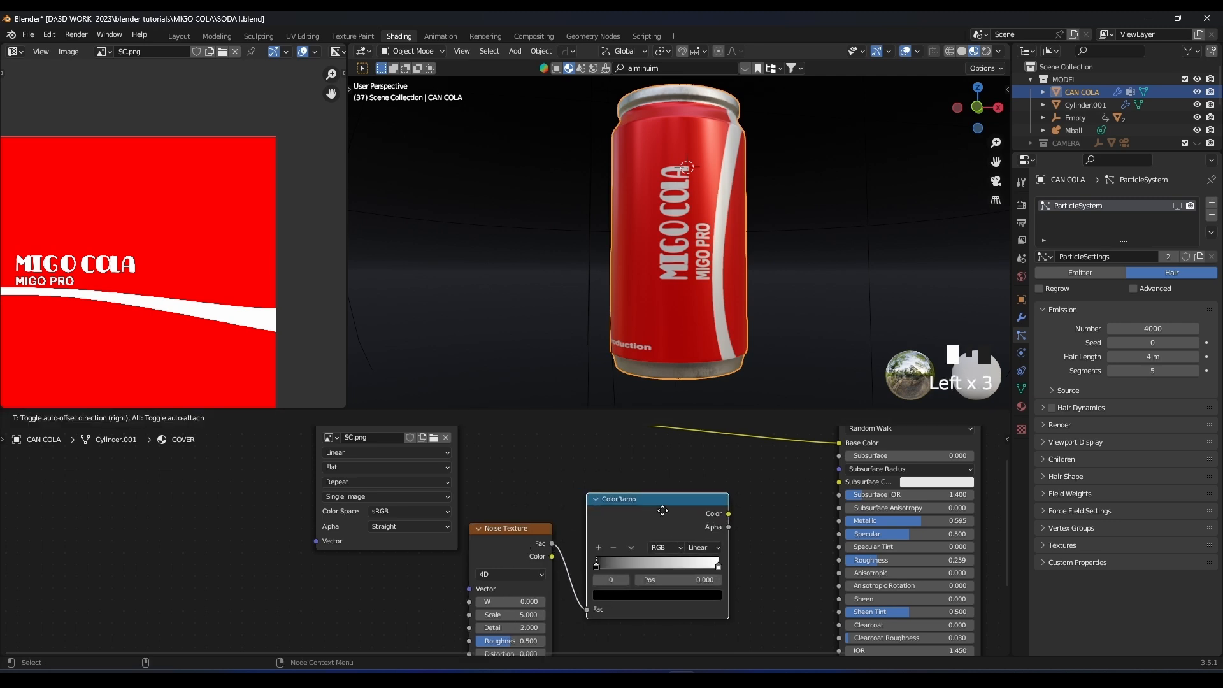
Connect the ColorRamp's Color output to the Principled BSDF's Roughness and inspect the can's side.
drag(727, 513, 843, 561)
click(728, 172)
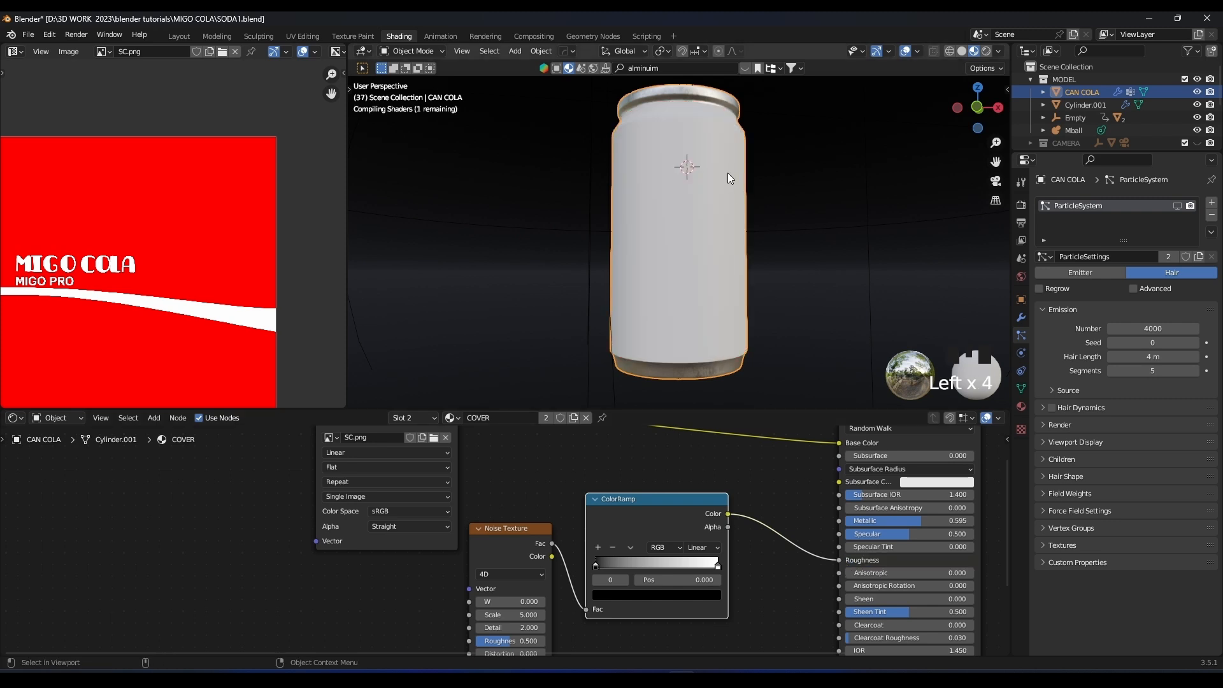
scroll(725, 195, down, 1)
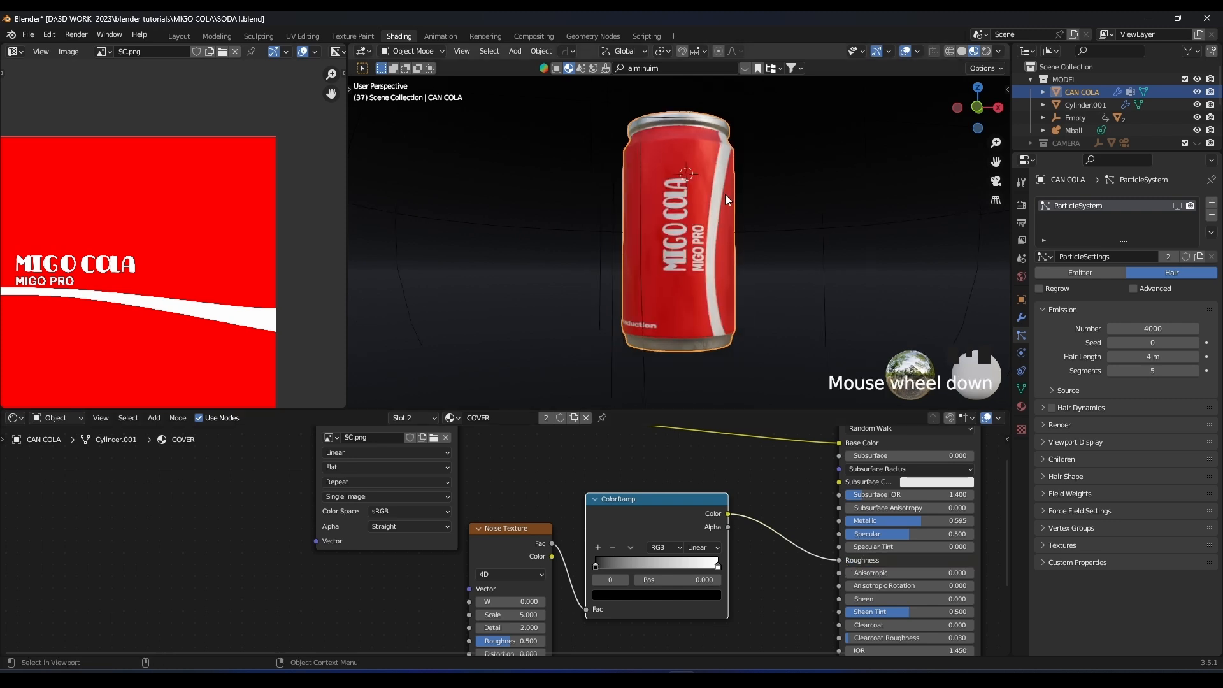
scroll(725, 194, up, 3)
mouse_move(725, 194)
middle_down()
mouse_move(738, 192)
mouse_move(676, 331)
middle_up()
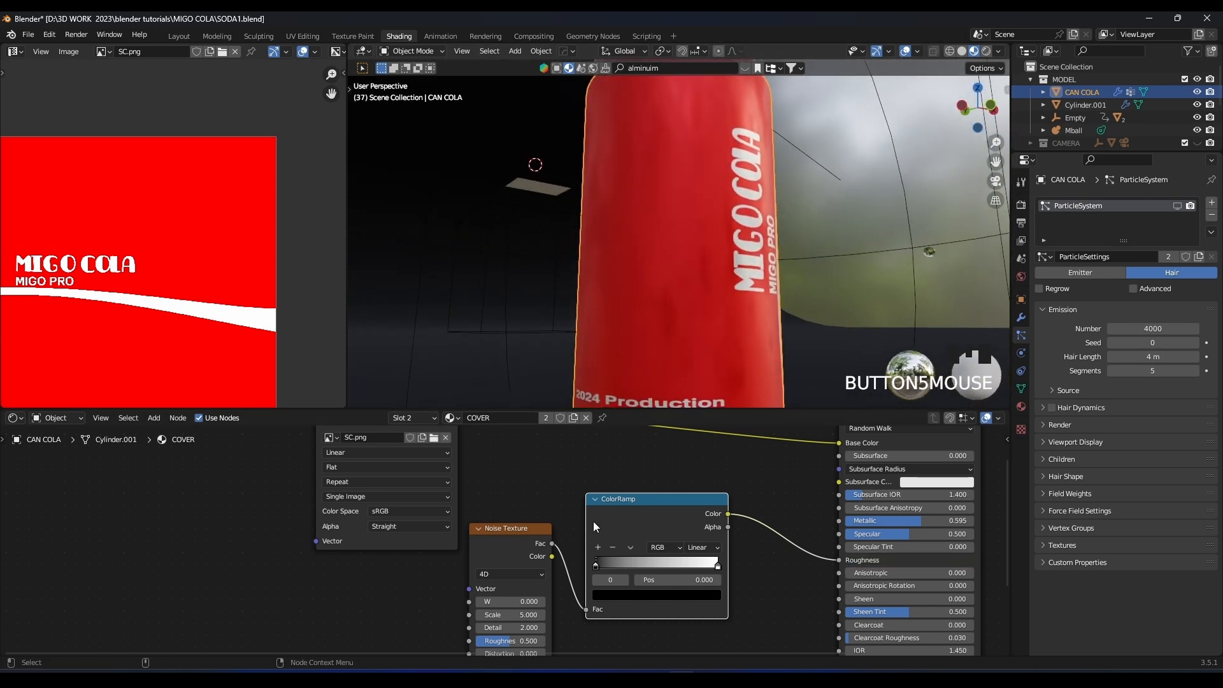
Tighten the ColorRamp by moving the black stop to about 0.3 and the white stop to 0.541.
drag(597, 566, 632, 560)
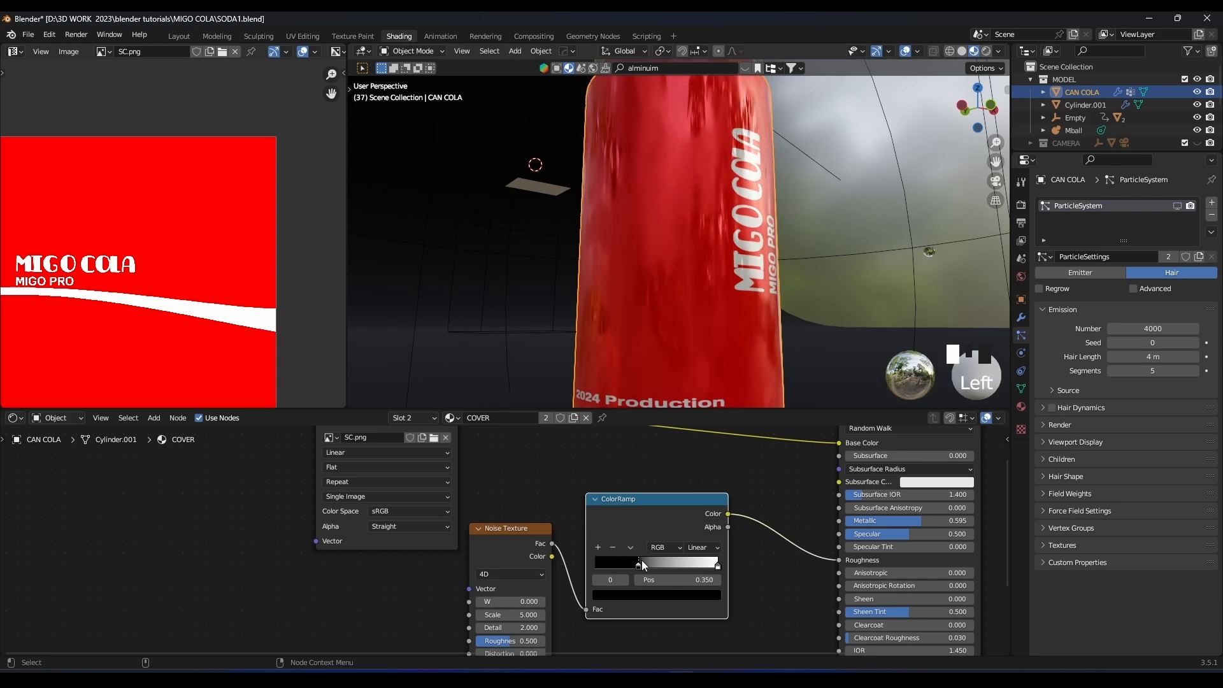
drag(718, 566, 660, 564)
scroll(685, 255, down, 2)
middle_drag(685, 255, 732, 197)
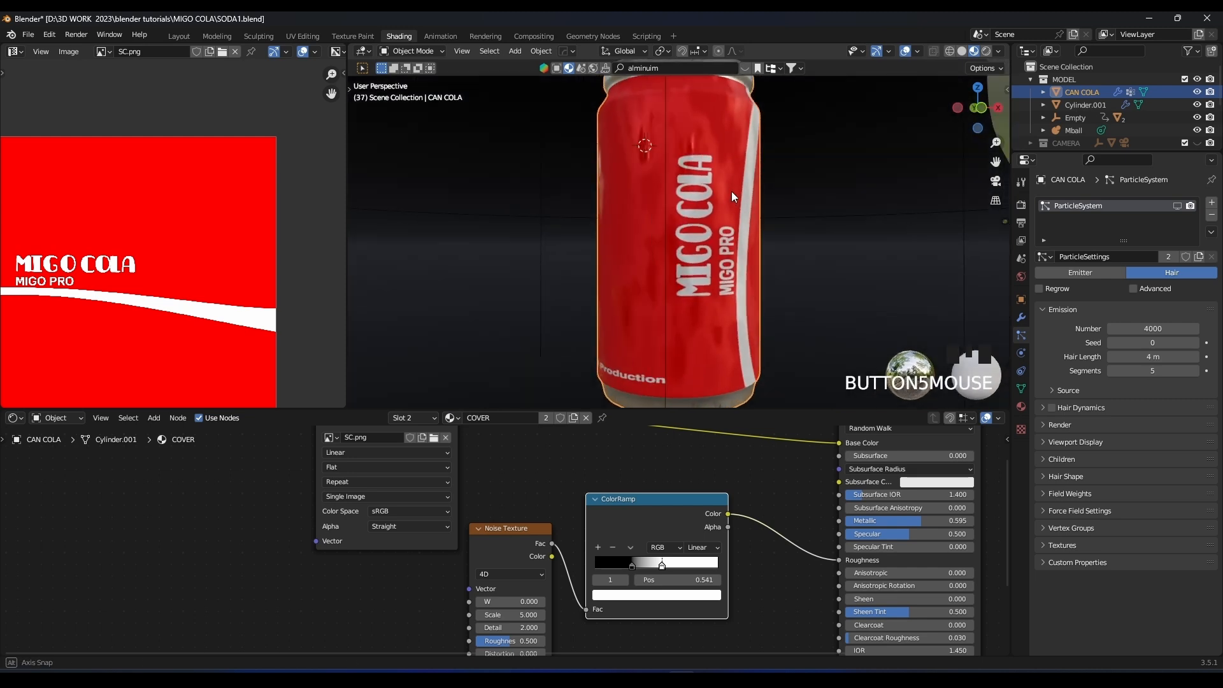
Set the Noise Texture's W to 2.1 and make room for more nodes before it.
drag(525, 597, 593, 597)
scroll(479, 494, down, 3)
middle_drag(479, 495, 543, 495)
drag(564, 550, 554, 564)
middle_drag(554, 564, 658, 495)
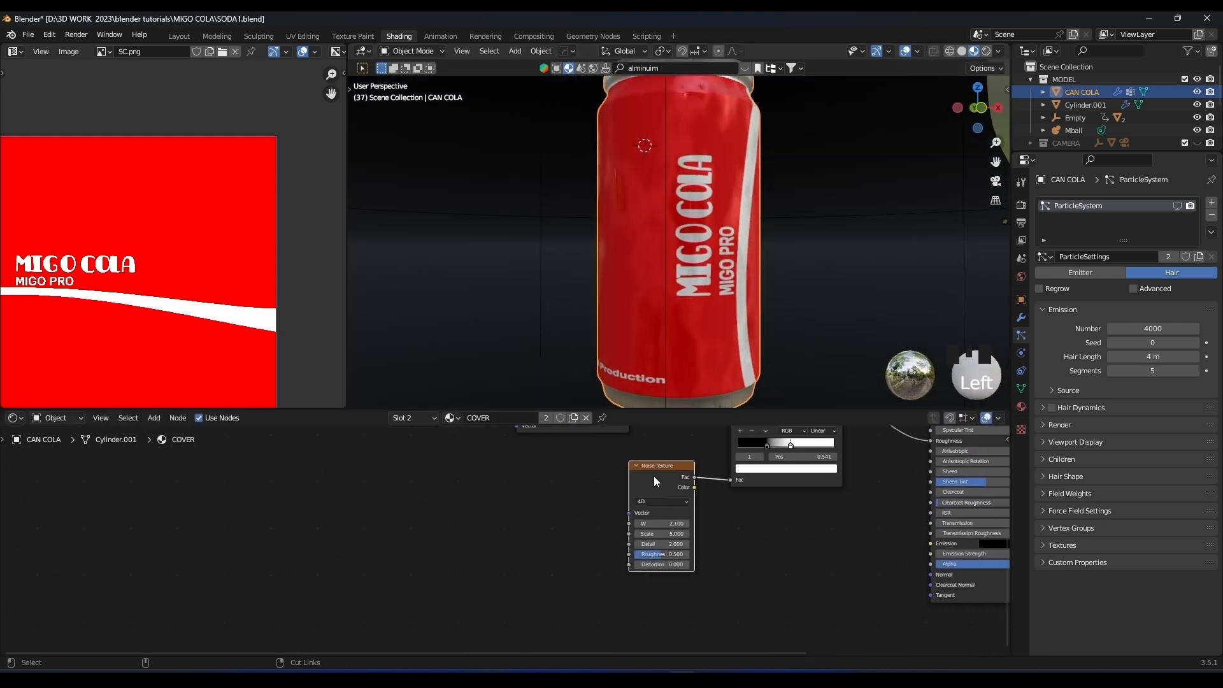
Add Texture Coordinate and Mapping nodes to the Noise Texture, driven by the Object coordinates.
key(ctrl+t)
scroll(732, 256, up, 1)
scroll(731, 256, down, 1)
drag(512, 497, 538, 506)
scroll(513, 518, up, 1)
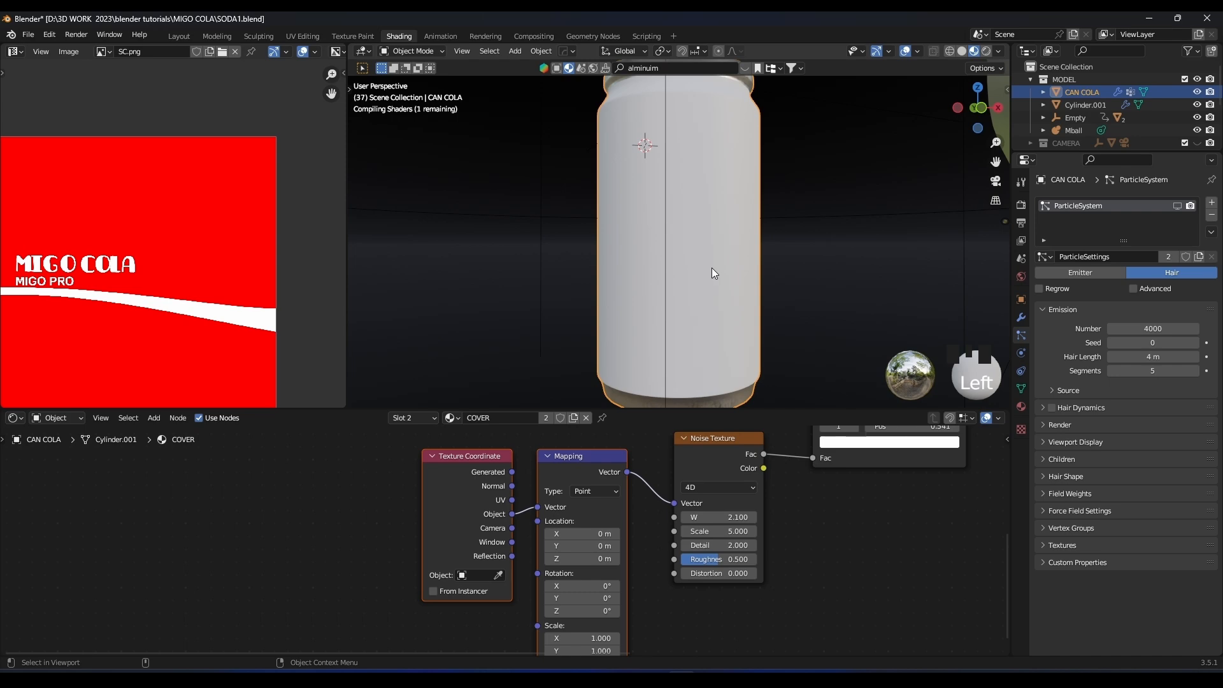
Set the Noise Texture's scale to 4.95 and check the pattern on the can.
middle_drag(712, 267, 785, 197)
scroll(785, 197, up, 1)
mouse_move(723, 532)
shift+mouse_down()
mouse_move(693, 531)
mouse_move(719, 532)
shift+mouse_up()
scroll(721, 208, down, 4)
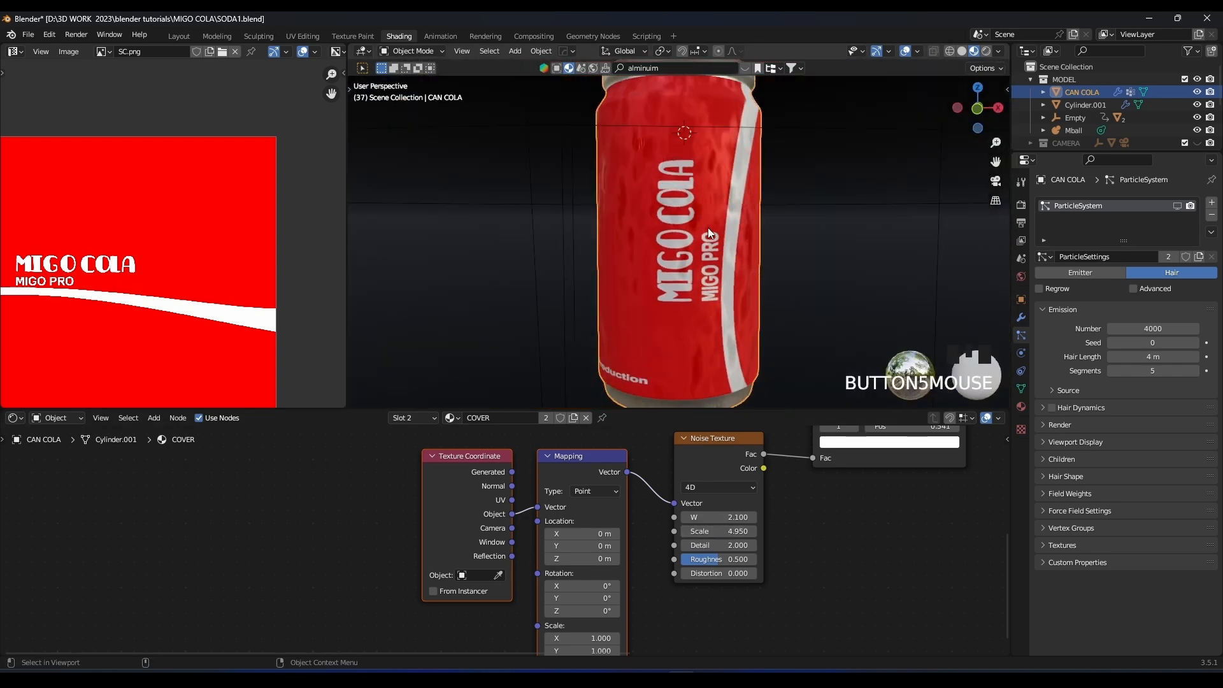
Preview the can in rendered shading with Scene World turned off and examine the cover's roughness up close.
key(KP_0)
middle_drag(708, 228, 727, 178)
key(z)
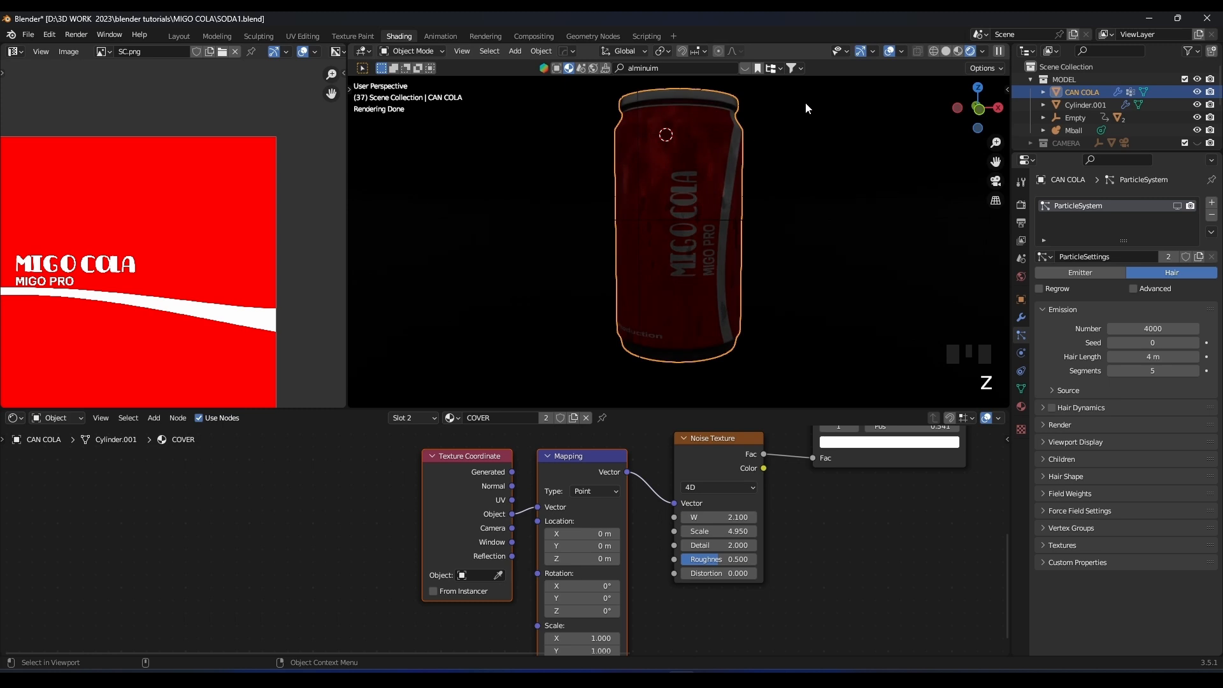
click(982, 51)
click(923, 122)
scroll(749, 229, up, 3)
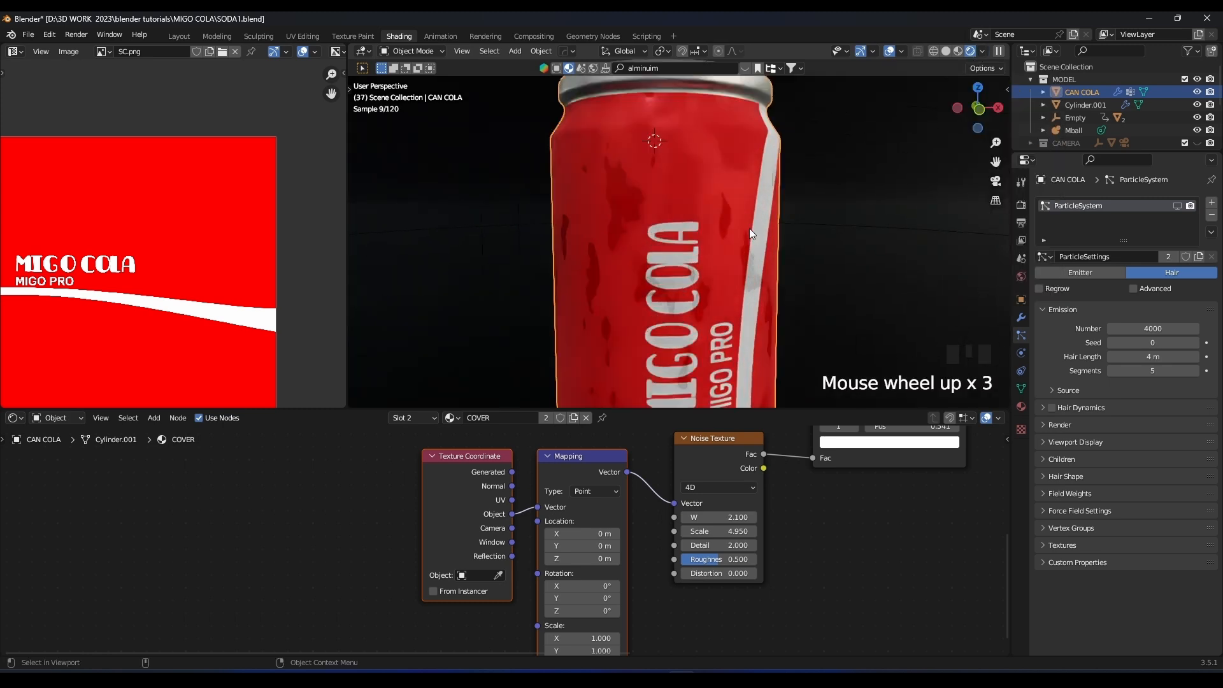
scroll(761, 205, up, 1)
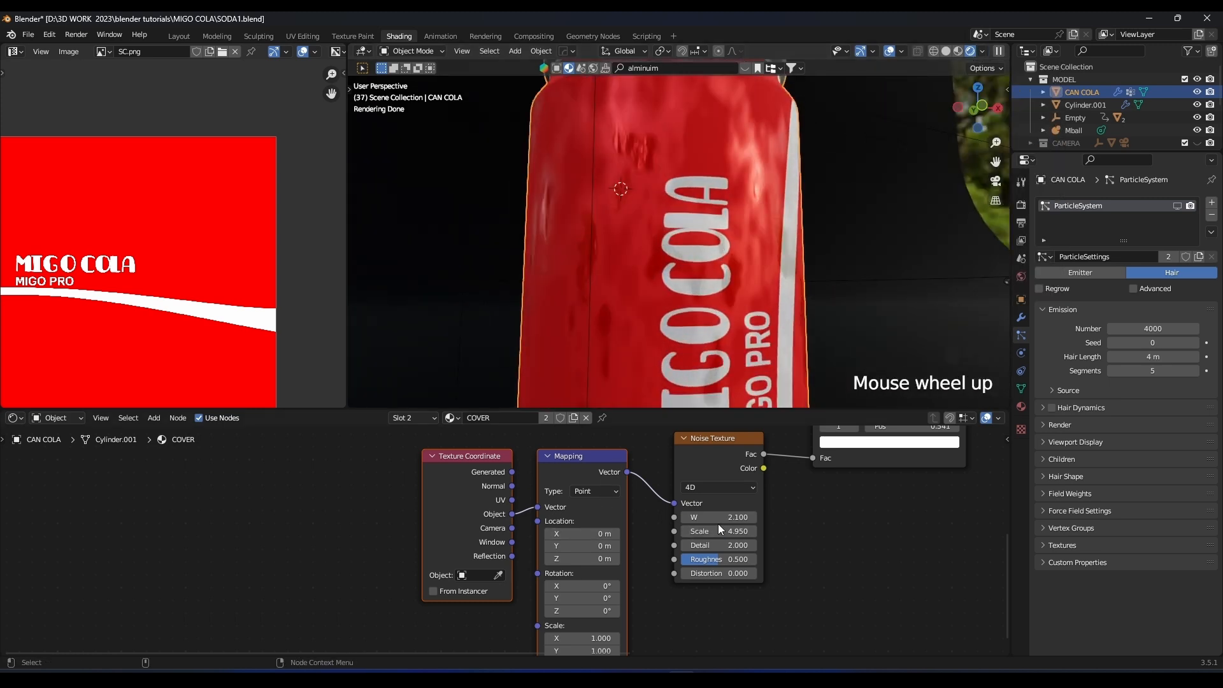
Reduce the Noise Texture's scale to 2.87 for larger roughness patches on the label.
shift+drag(736, 530, 669, 530)
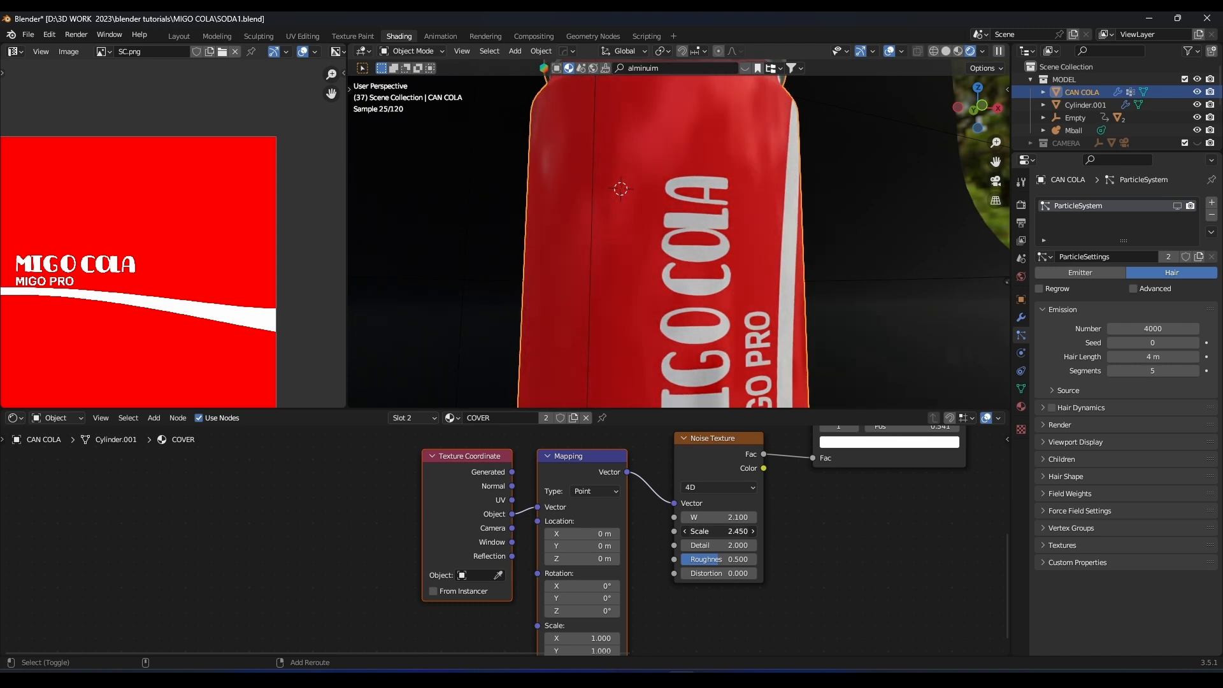
scroll(817, 274, down, 2)
middle_drag(816, 274, 742, 277)
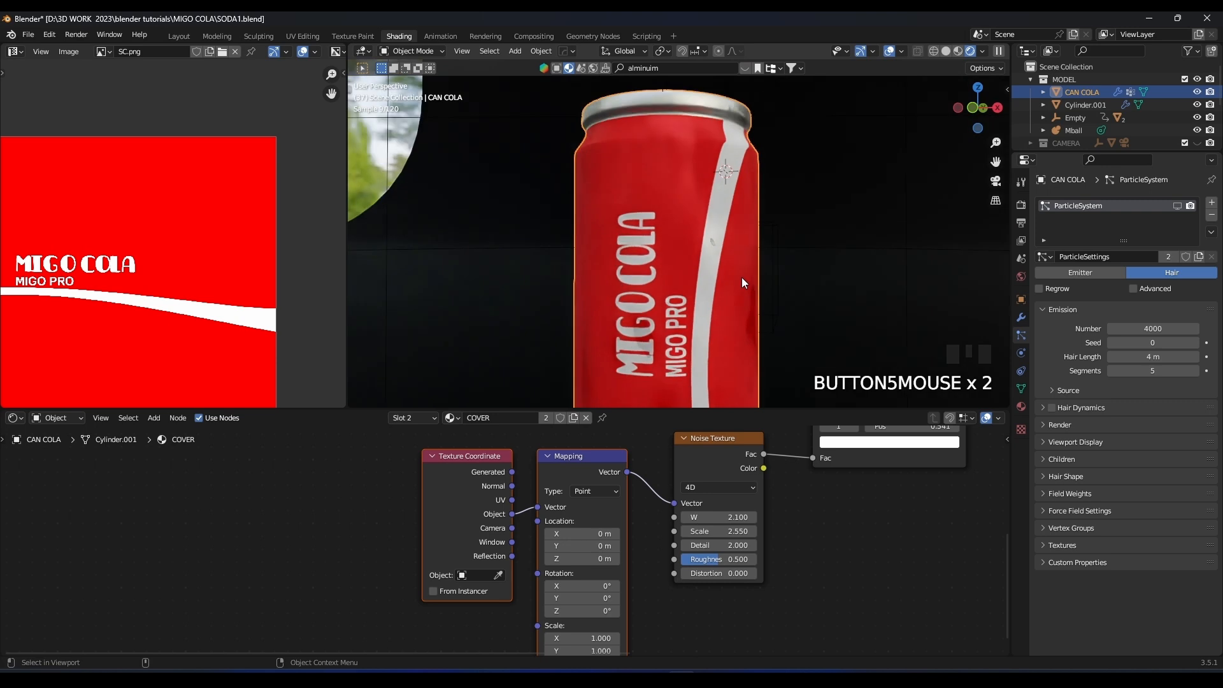
scroll(742, 277, up, 1)
shift+drag(719, 530, 728, 531)
Move the ColorRamp's white stop to 0.882 and check the softened roughness on the can.
middle_drag(772, 524, 673, 616)
drag(769, 502, 841, 502)
scroll(698, 194, down, 3)
middle_drag(682, 207, 743, 243)
scroll(720, 289, up, 3)
Show the droplet ParticleSystem in the viewport again and look through the camera.
click(1177, 206)
scroll(744, 213, down, 1)
key(KP_0)
key(Left)
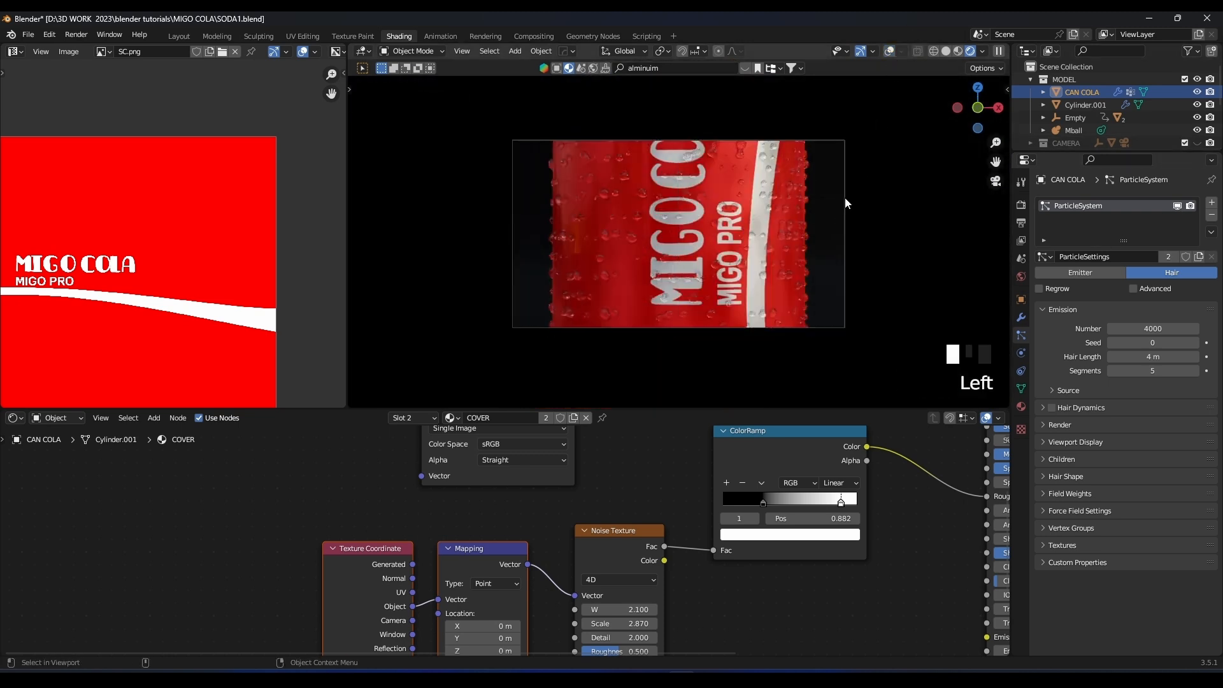
Play the animation through the camera in short bursts to check the lid and opened tab up close.
key(space)
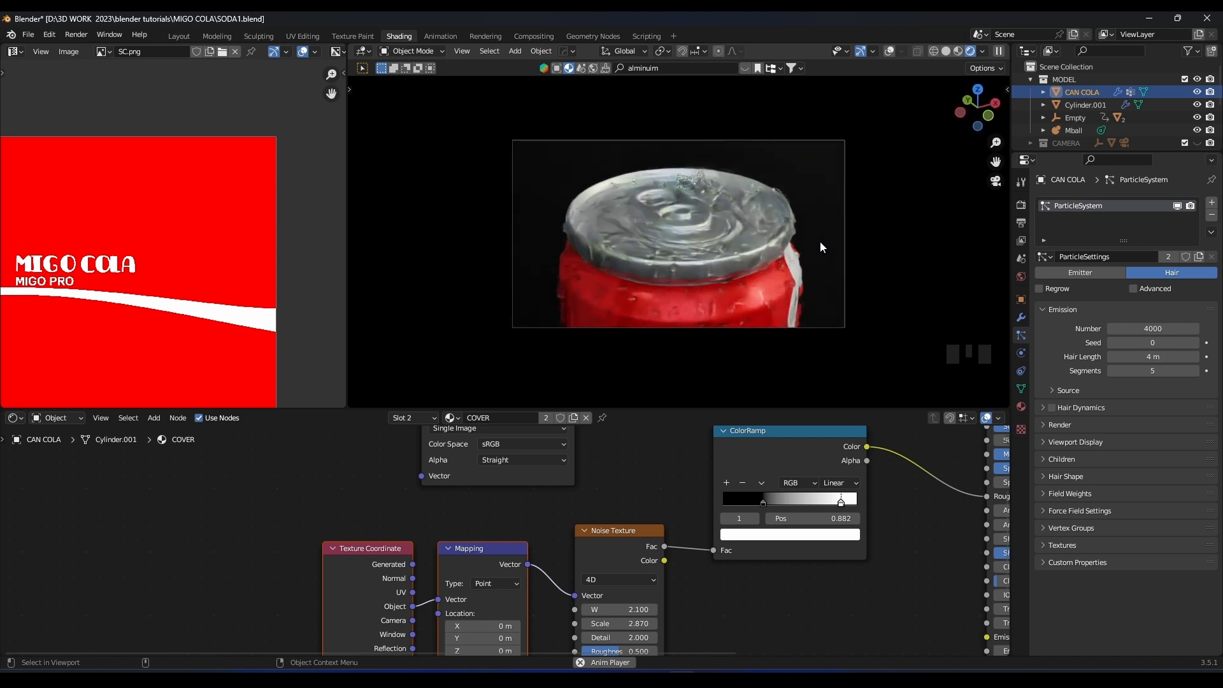
key(space)
key(space)
key(space)
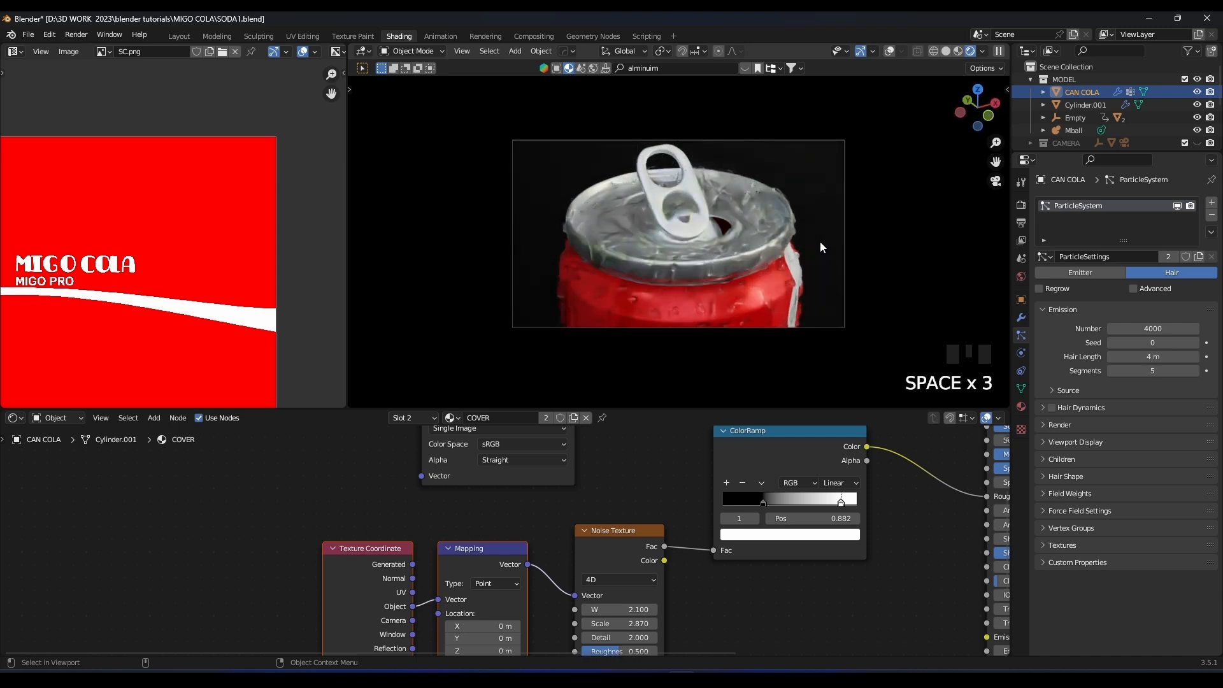
scroll(820, 242, up, 3)
key(space)
key(space)
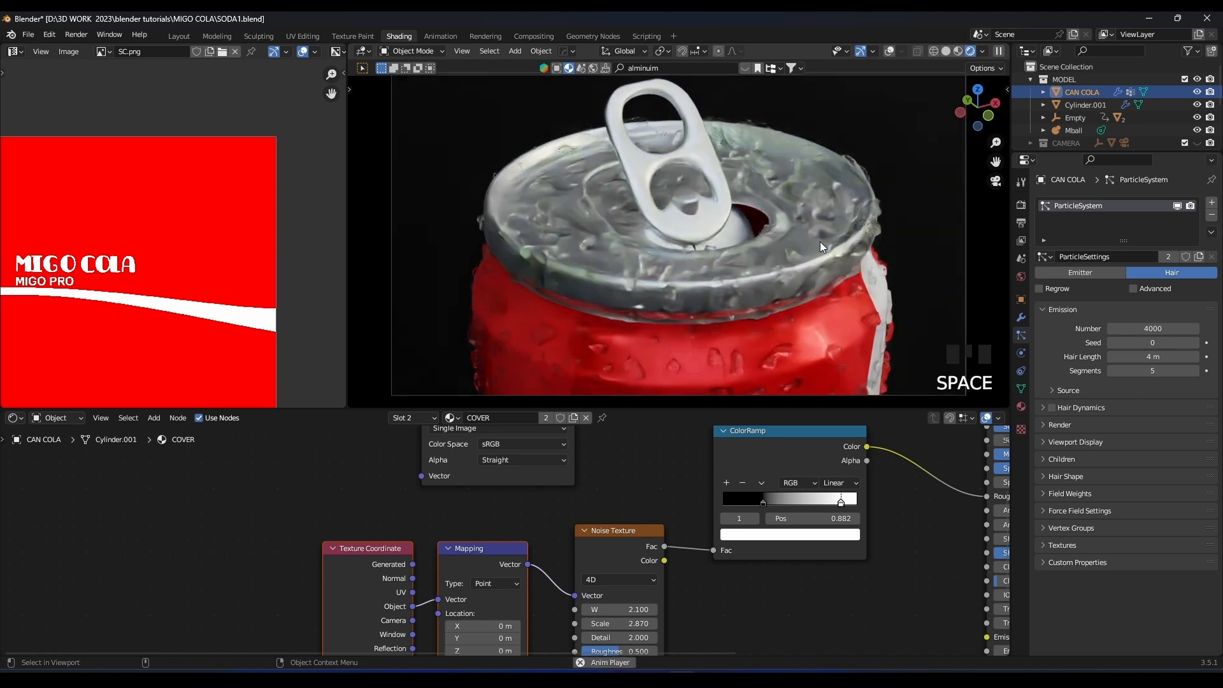
Leave the camera view, select the Mball water droplets on the can and frame them.
middle_drag(779, 240, 778, 225)
scroll(750, 311, up, 5)
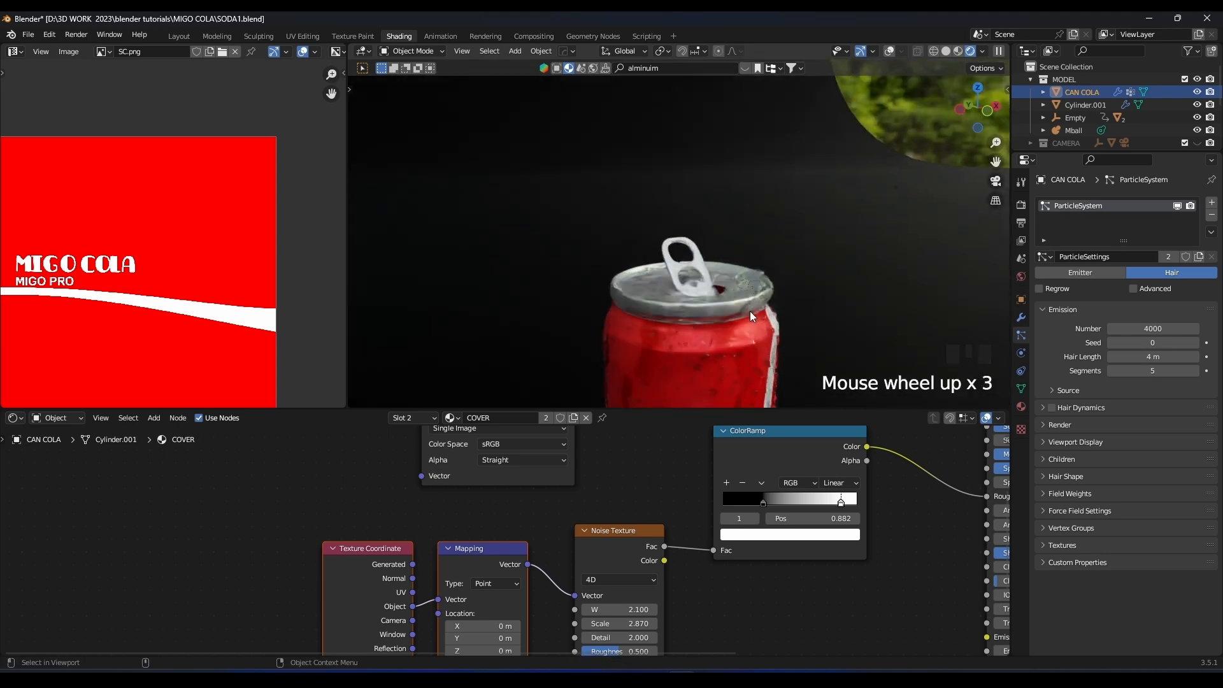
middle_drag(702, 237, 712, 205)
click(698, 253)
key(KP_Decimal)
scroll(698, 254, up, 3)
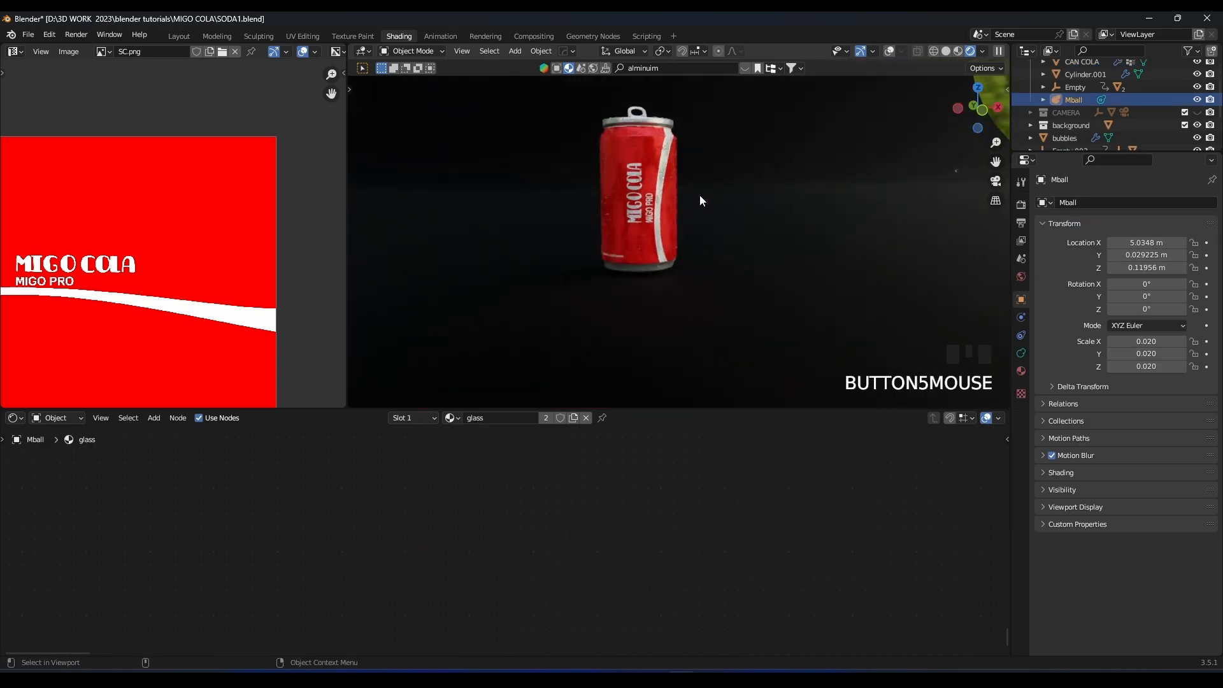
Switch to the Animation workspace and view frame 0 through the camera.
click(426, 36)
scroll(281, 246, down, 3)
scroll(260, 408, up, 2)
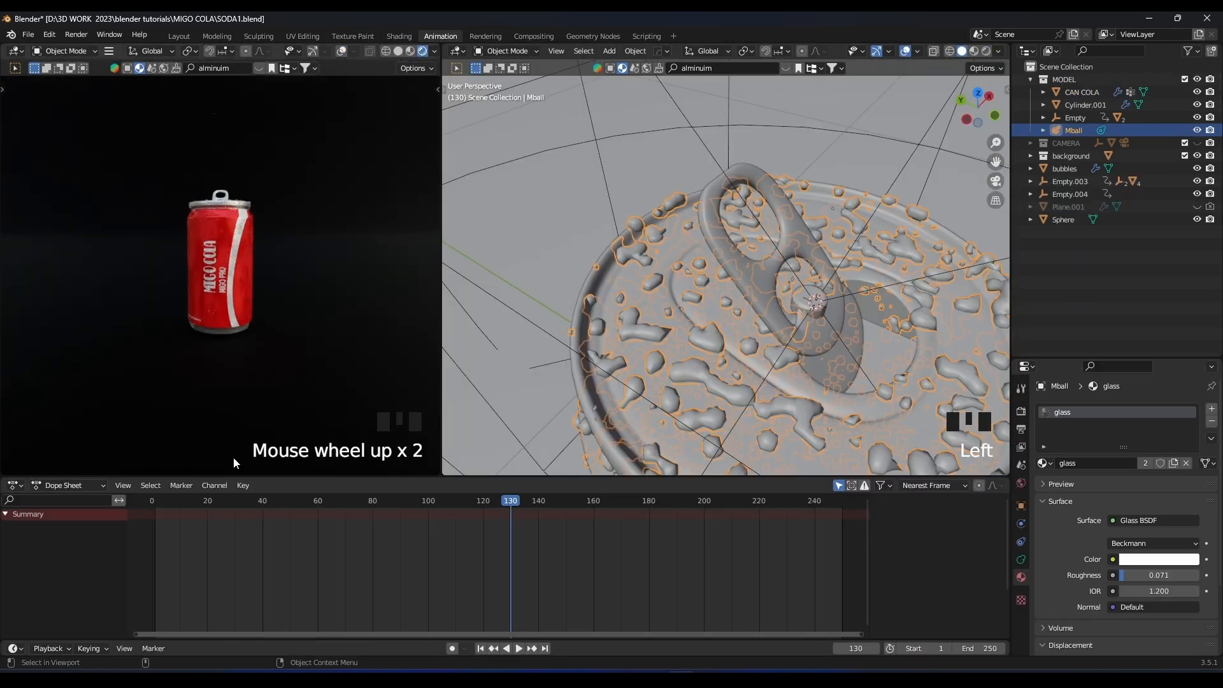
click(136, 504)
key(KP_0)
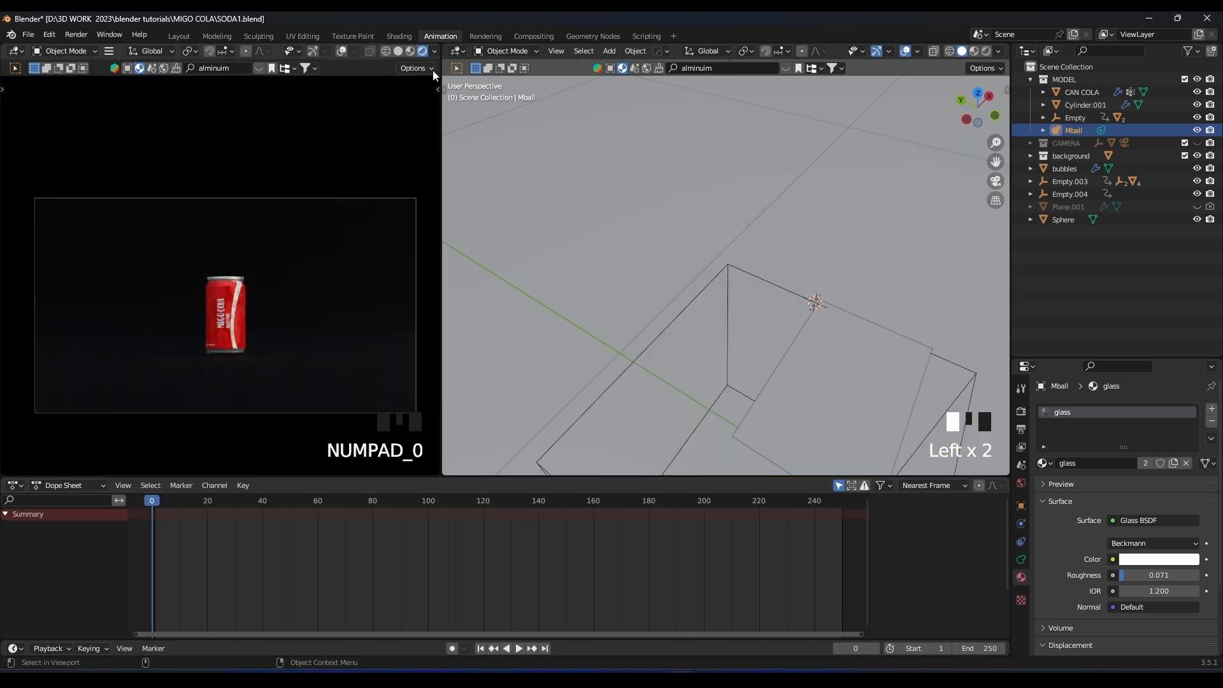
Turn Scene World back on for the rendered camera viewport.
scroll(424, 53, down, 1)
click(414, 51)
click(345, 127)
Create a new collection named LIGHTS and make it the active collection.
right_click(1042, 247)
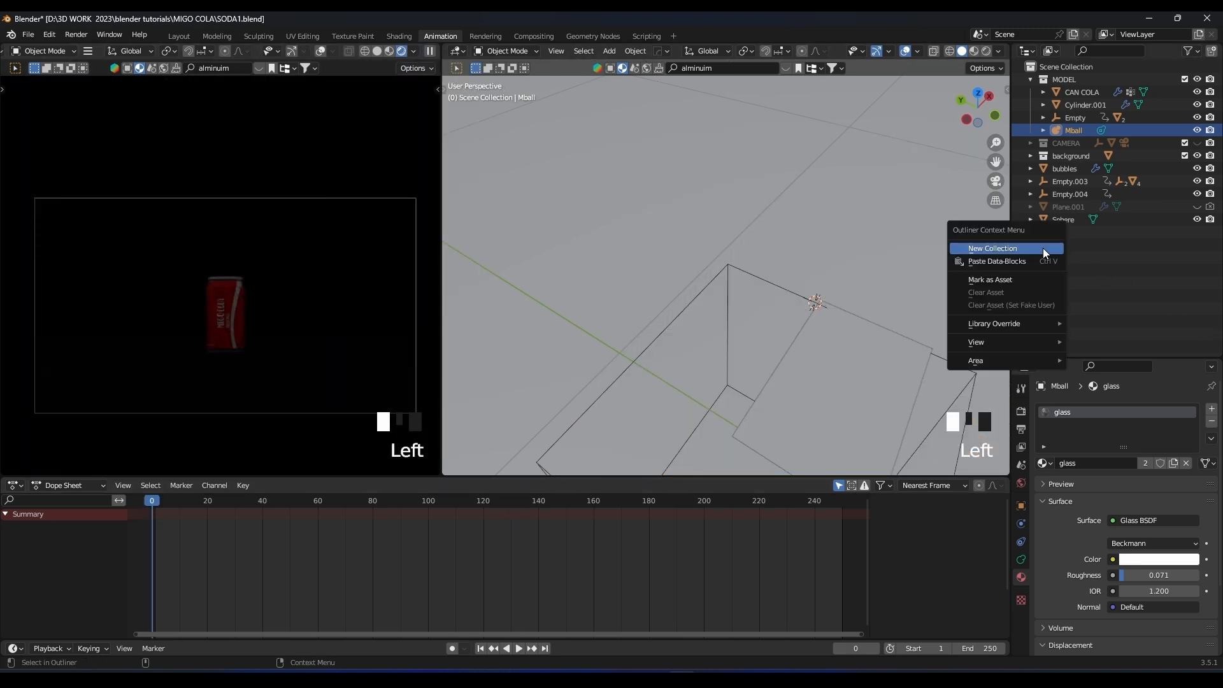
click(1045, 247)
double_click(1064, 168)
text(LIGHT)
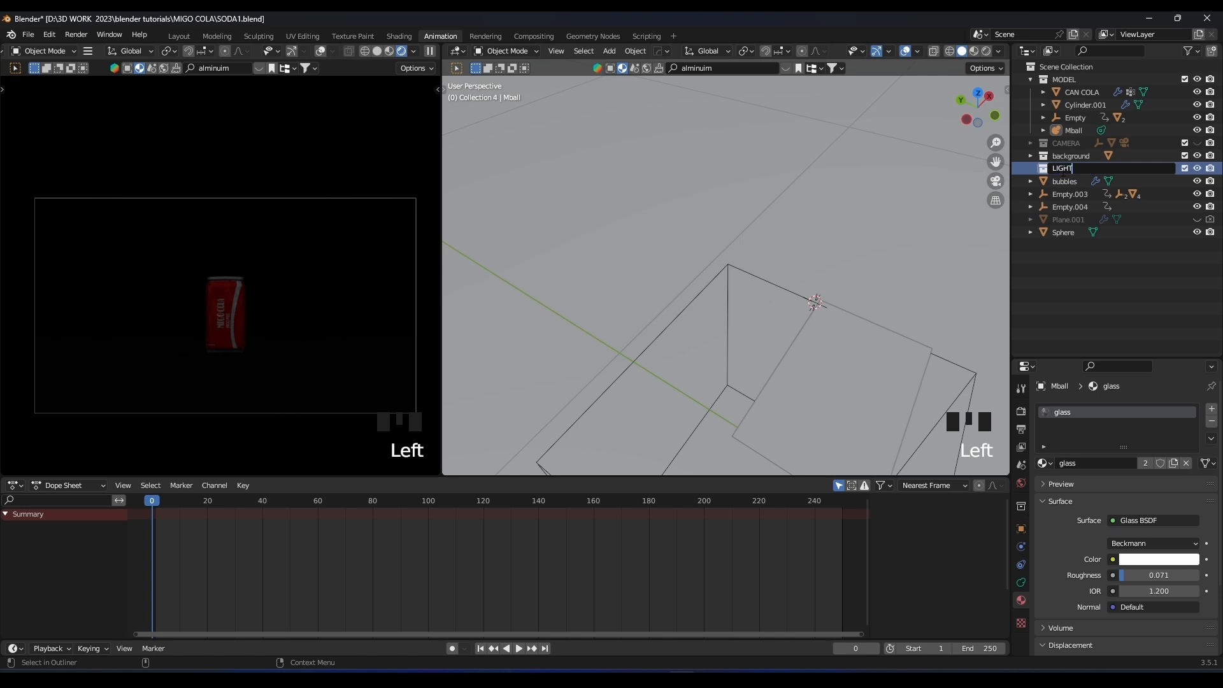
text(S)
click(1062, 171)
Add an area light to the LIGHTS collection, raise it above the bubbles plane and set its power to 2000 W.
scroll(778, 272, down, 3)
scroll(804, 225, down, 2)
scroll(708, 257, down, 1)
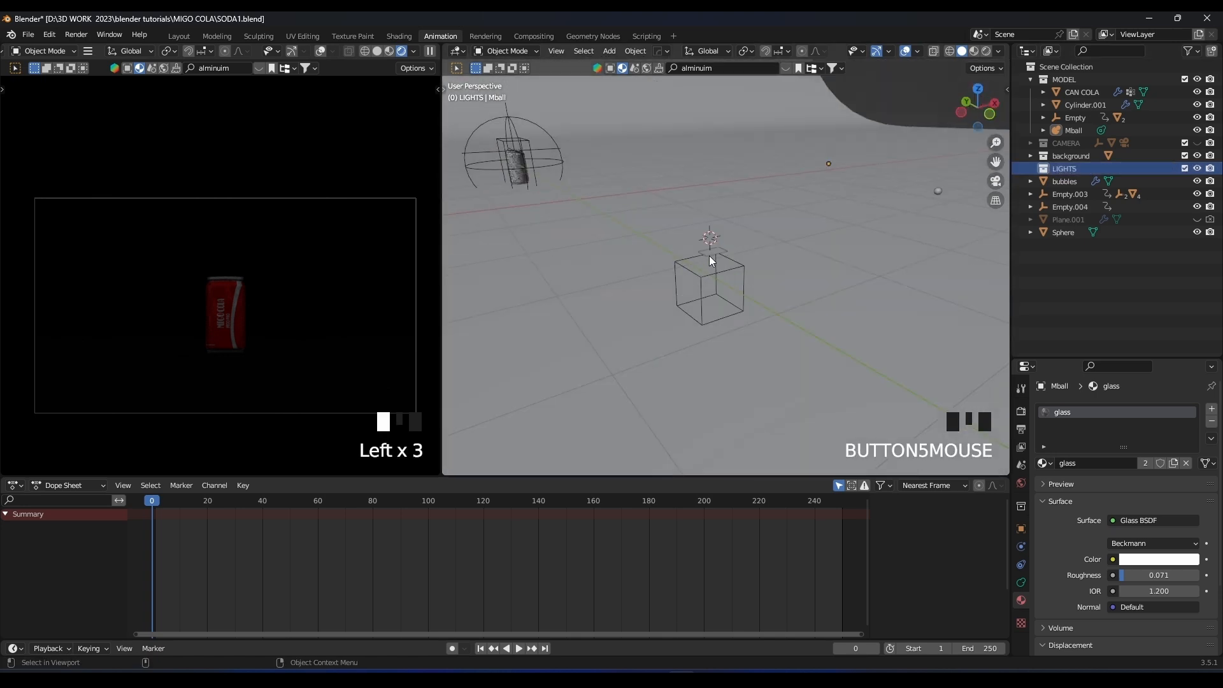
click(709, 252)
key(KP_Decimal)
scroll(648, 188, down, 2)
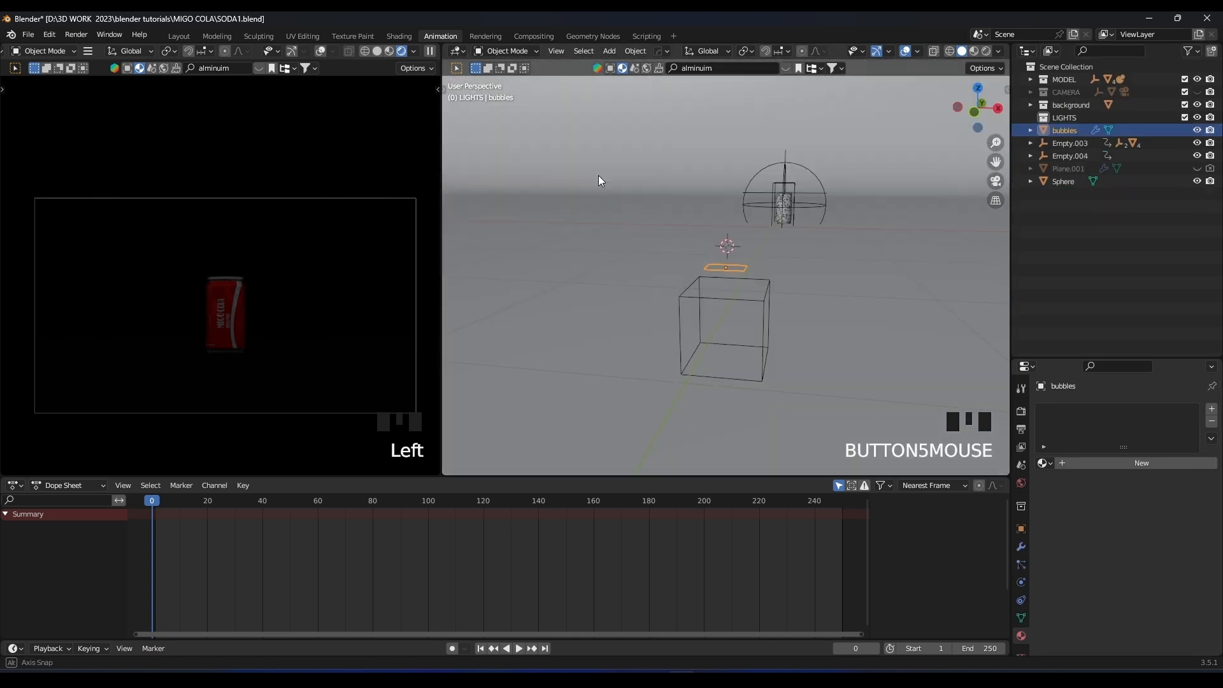
mouse_move(674, 419)
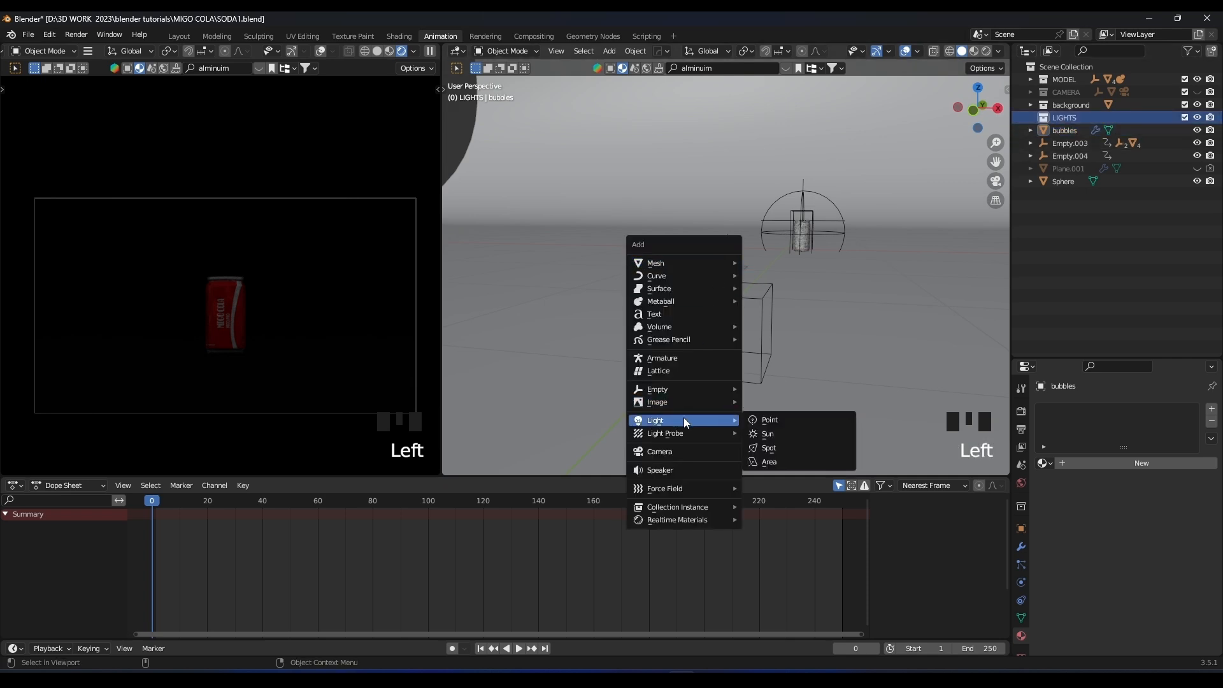
click(772, 459)
key(g)
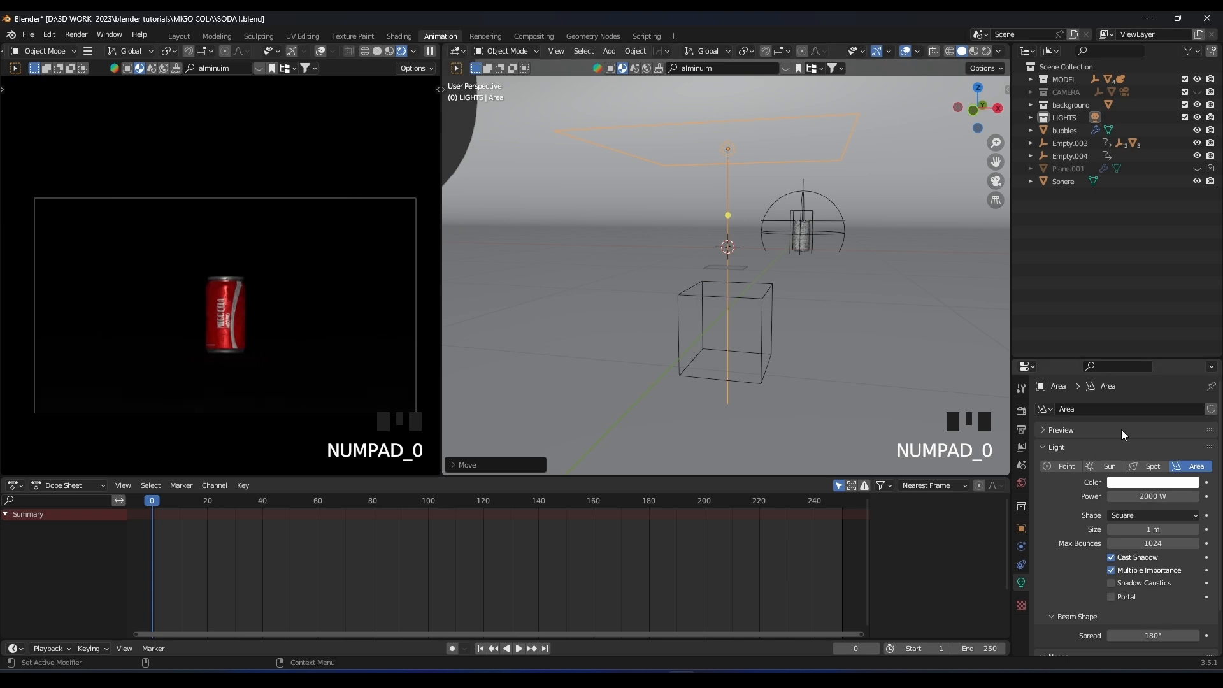
Scale up the area light and change its shape to Disk.
key(s)
click(921, 275)
scroll(803, 220, down, 4)
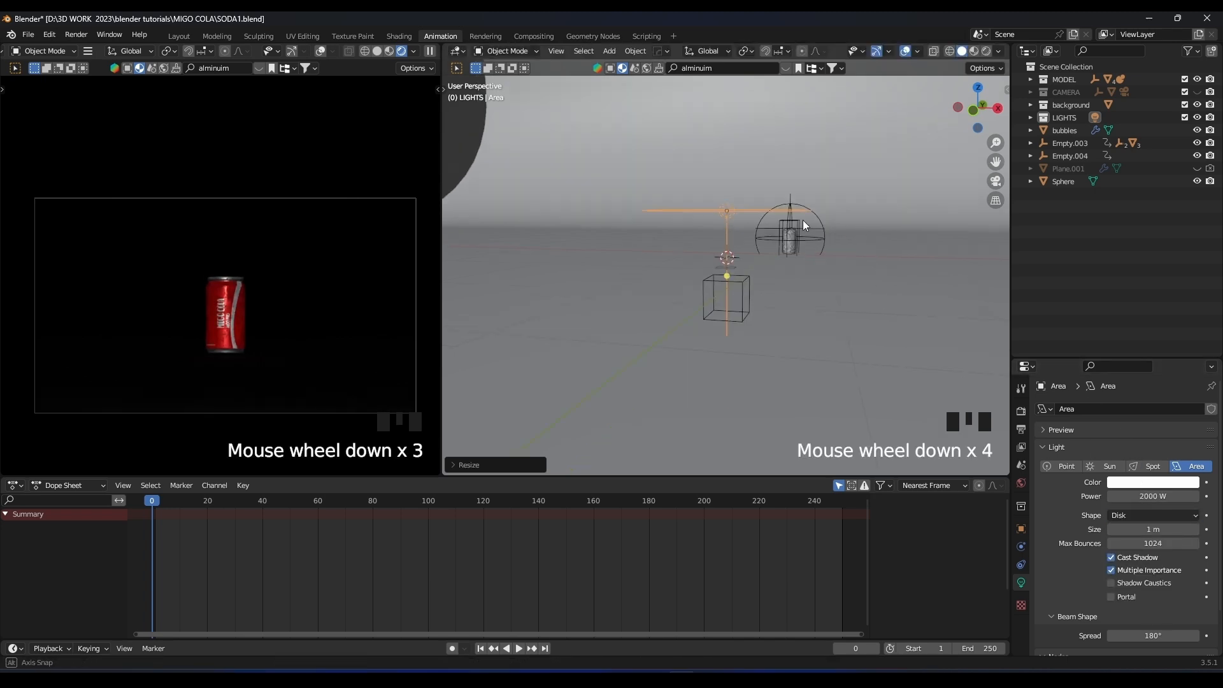
Raise the area light higher above the bubbles plane along the Z axis.
middle_drag(804, 220, 769, 252)
key(g)
key(y)
right_click(808, 227)
key(g)
key(z)
click(808, 121)
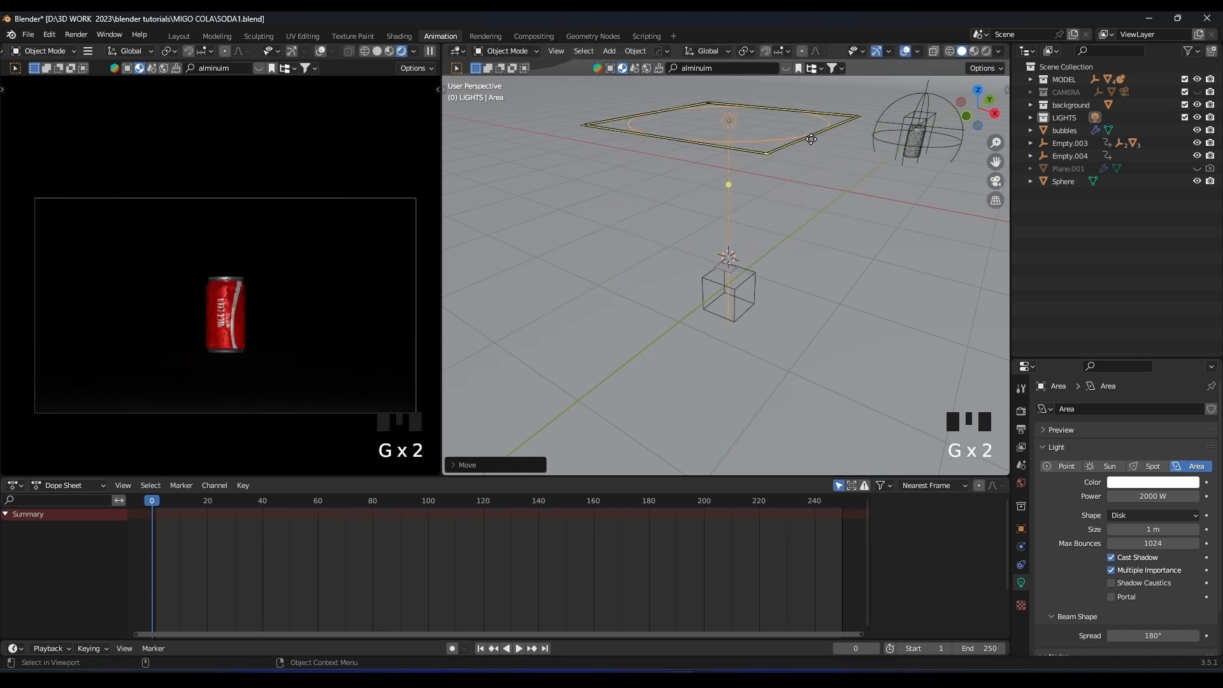
Preview the can's approach up to frame 30, move the area light back behind the can and scale it up.
key(space)
key(space)
key(space)
key(space)
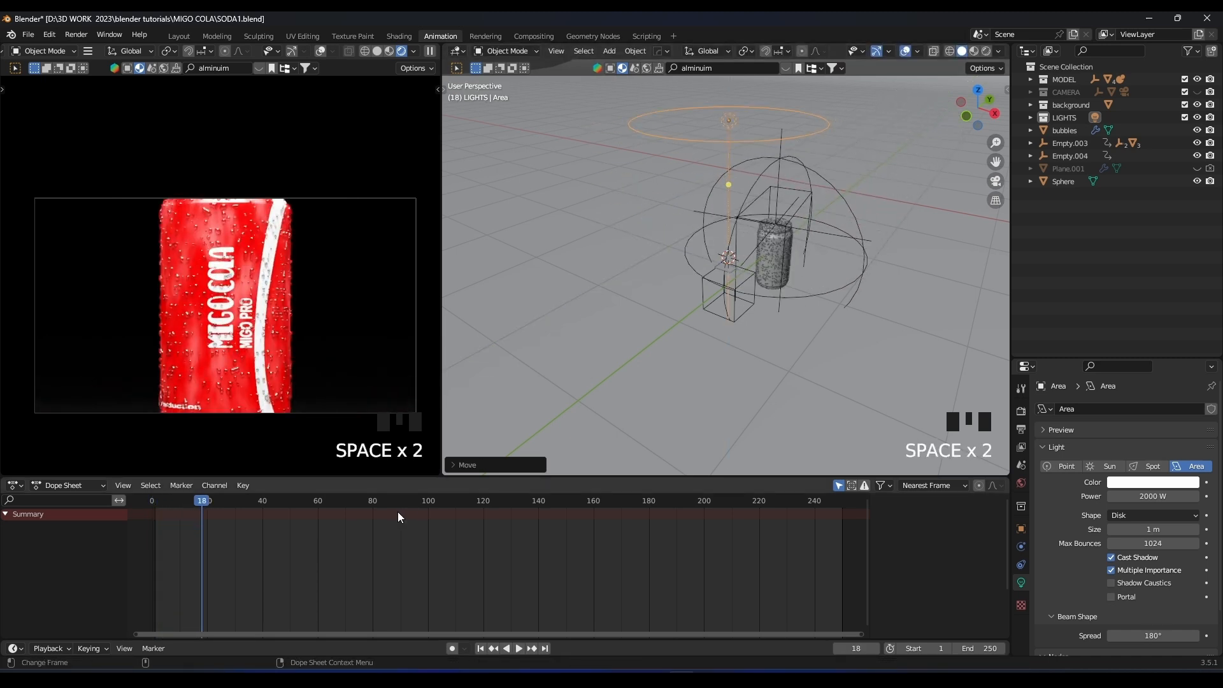
scroll(713, 277, down, 4)
key(g)
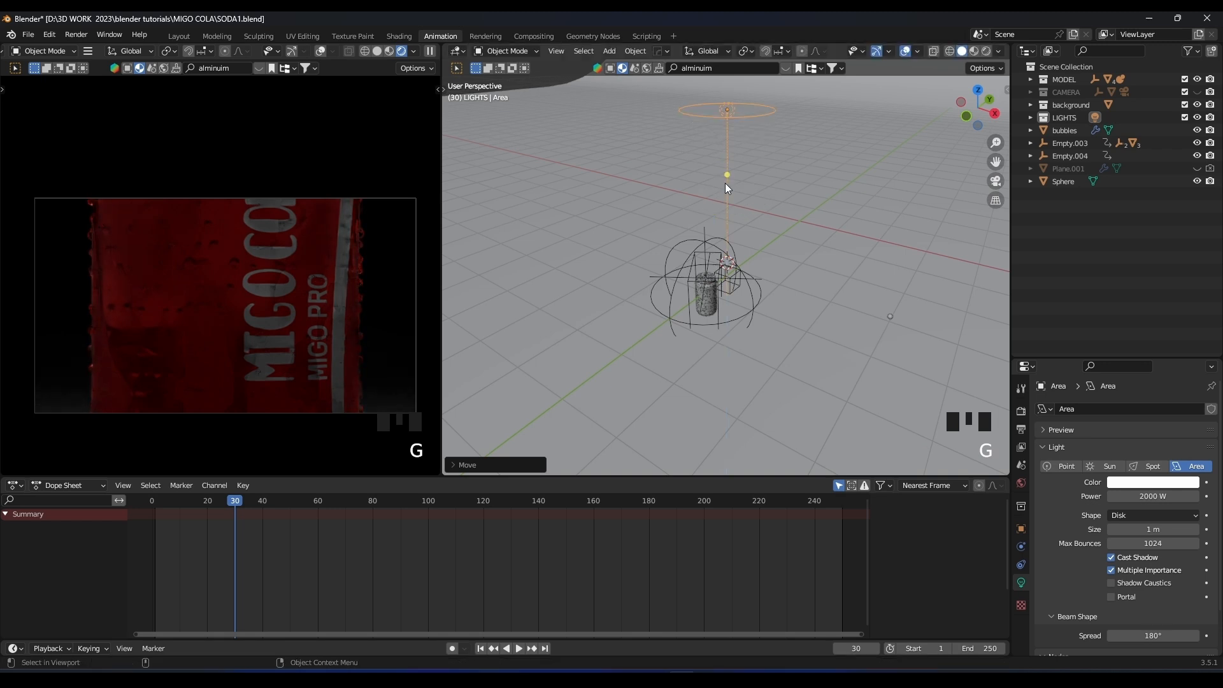
click(870, 137)
key(s)
click(891, 154)
scroll(901, 180, down, 4)
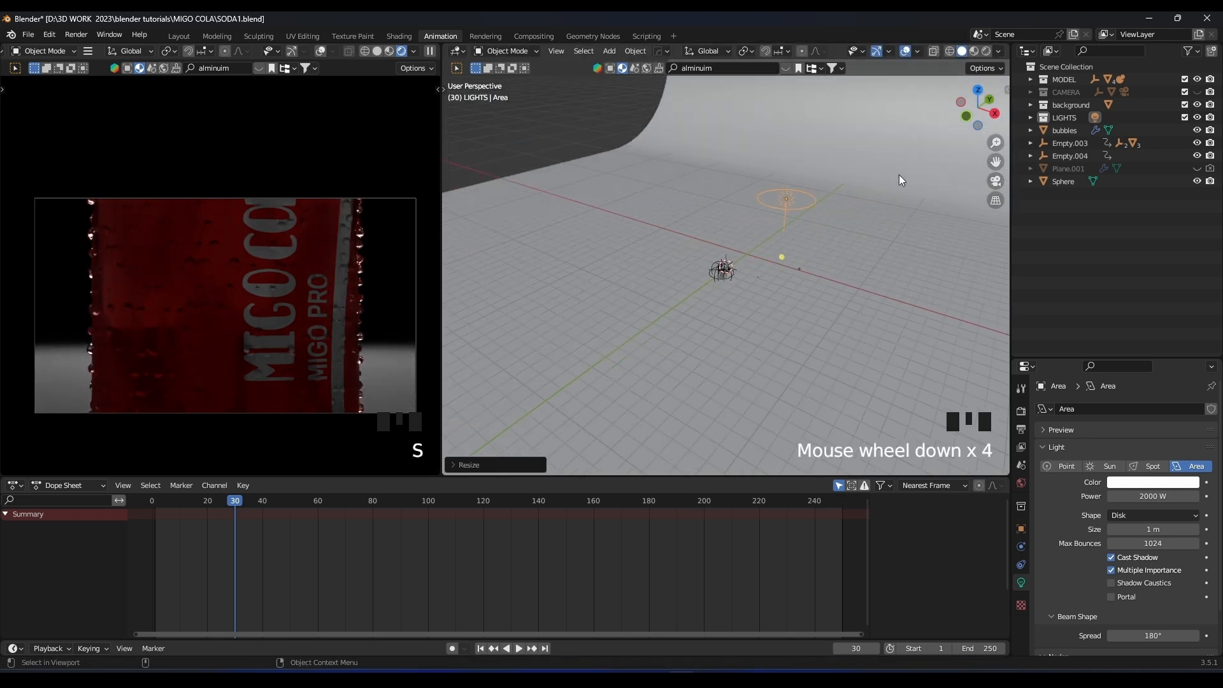
Tilt the area light about the X axis toward the can and move it higher and farther back at frame 0.
key(r)
key(x)
click(842, 237)
click(153, 512)
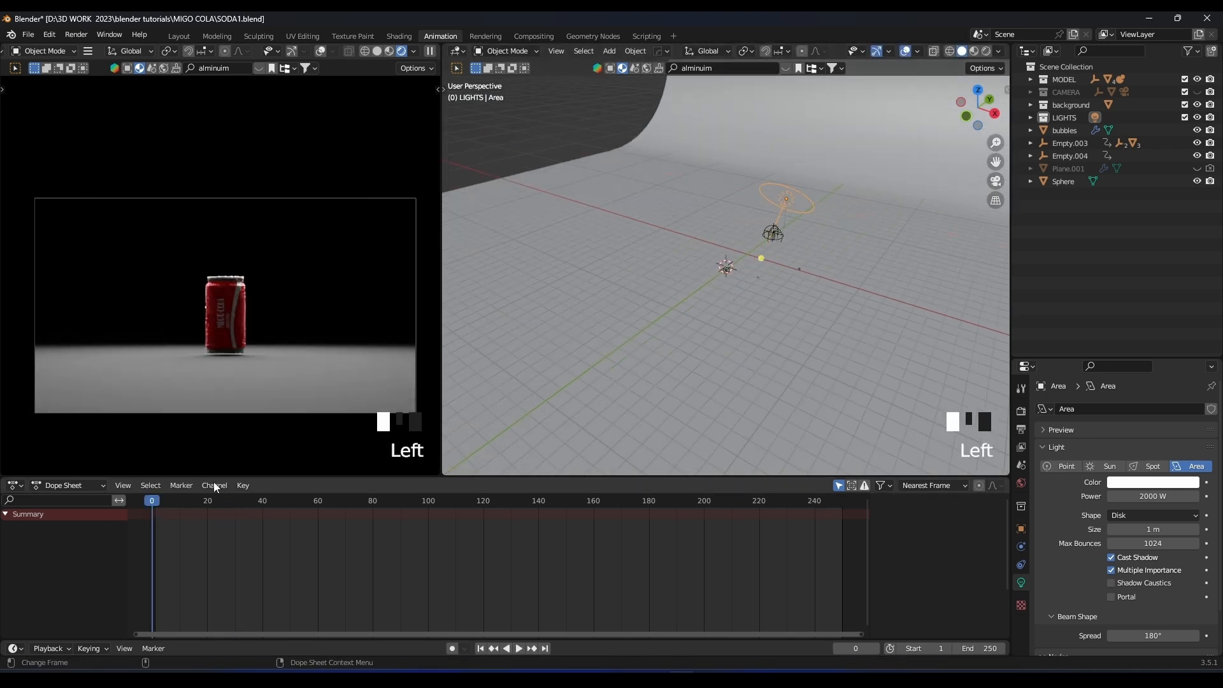
key(g)
key(g)
Raise the backdrop plane about 0.017 m along Z and set its material's roughness to 0.071.
click(858, 293)
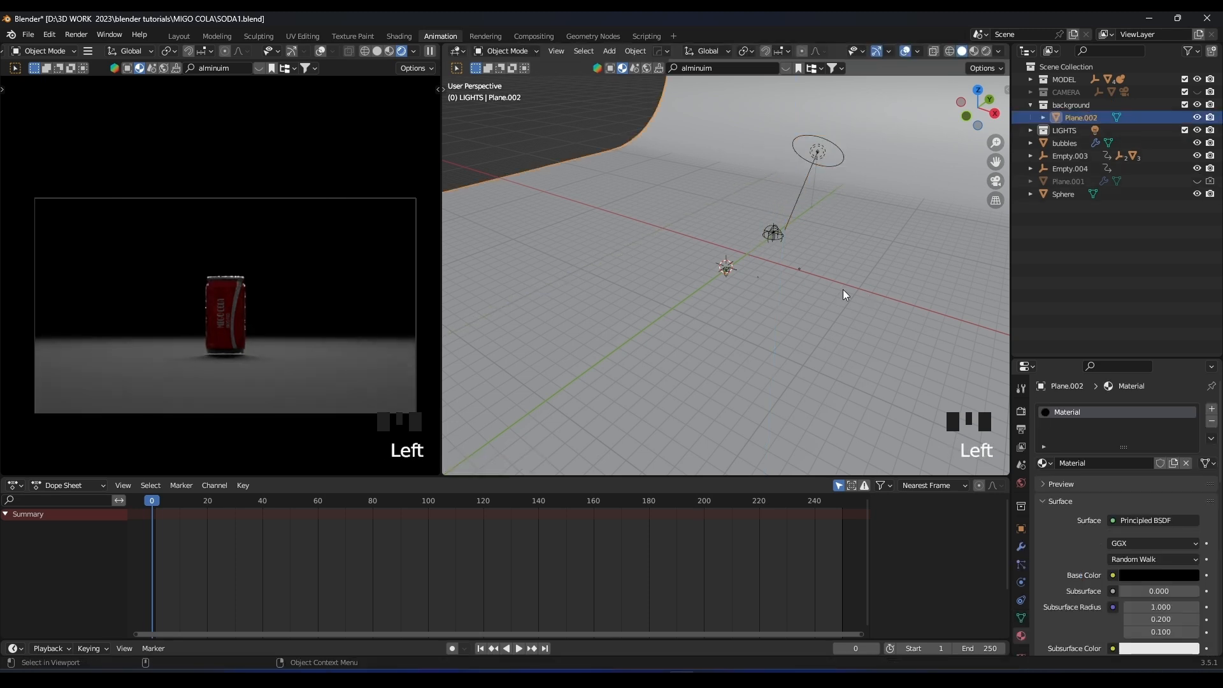
scroll(844, 251, up, 7)
key(g)
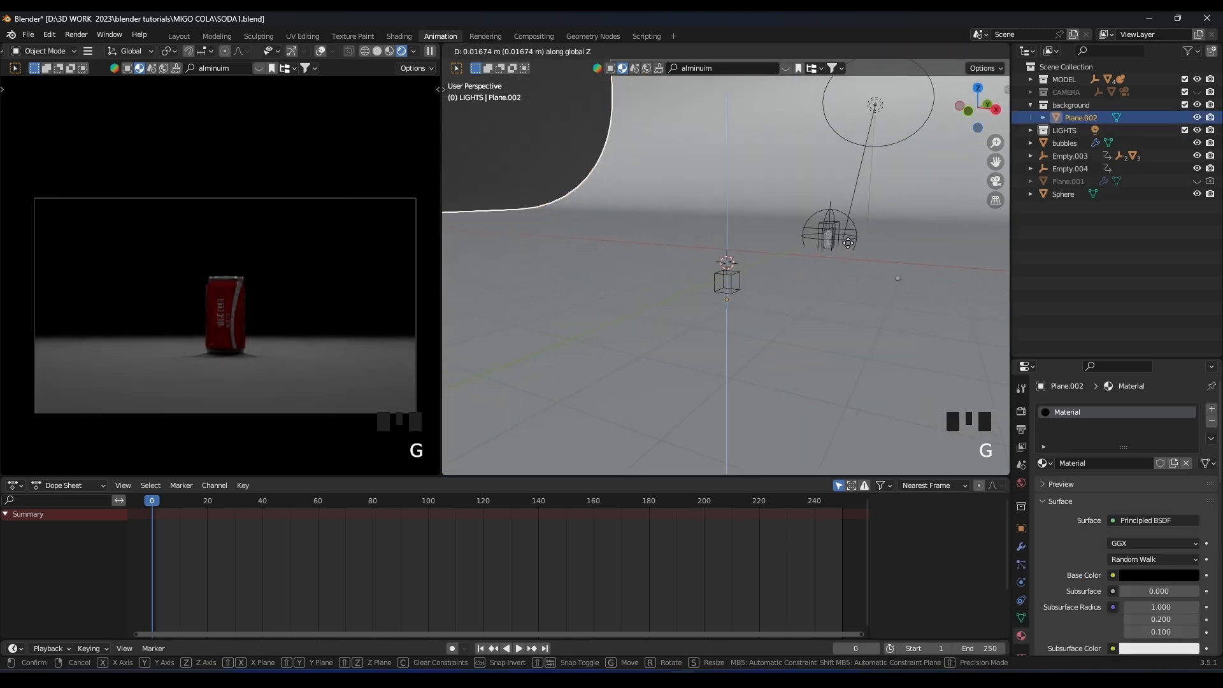
click(848, 243)
scroll(1130, 557, down, 8)
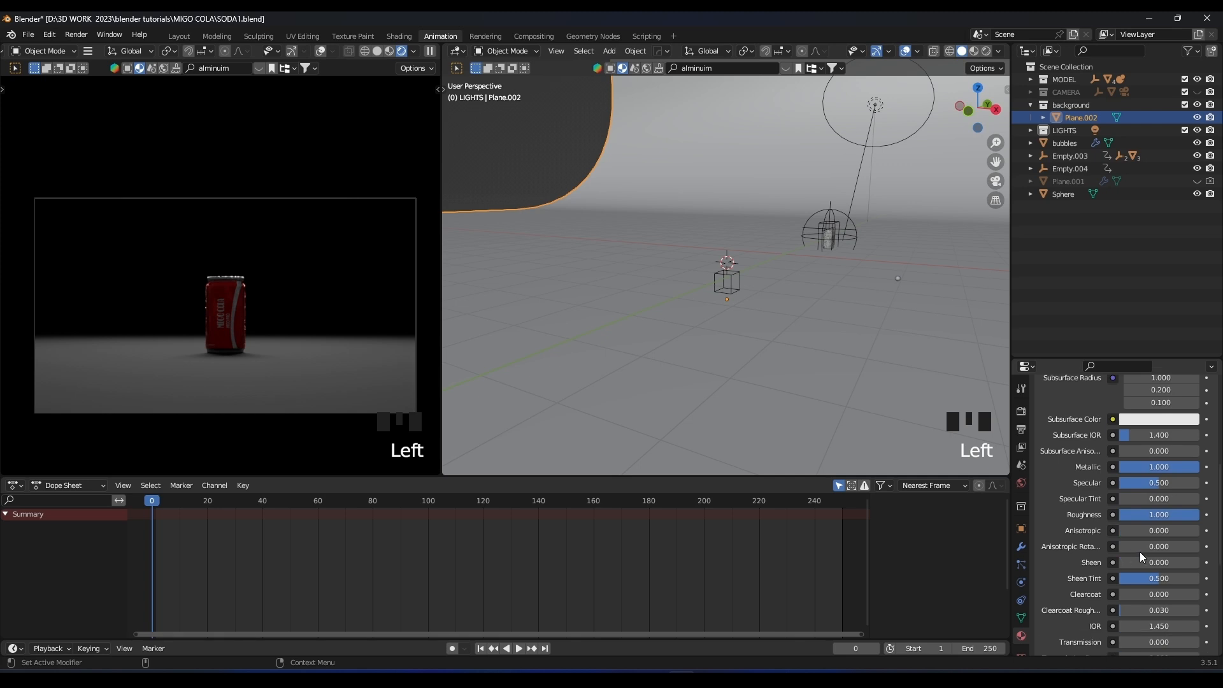
drag(1181, 514, 1127, 514)
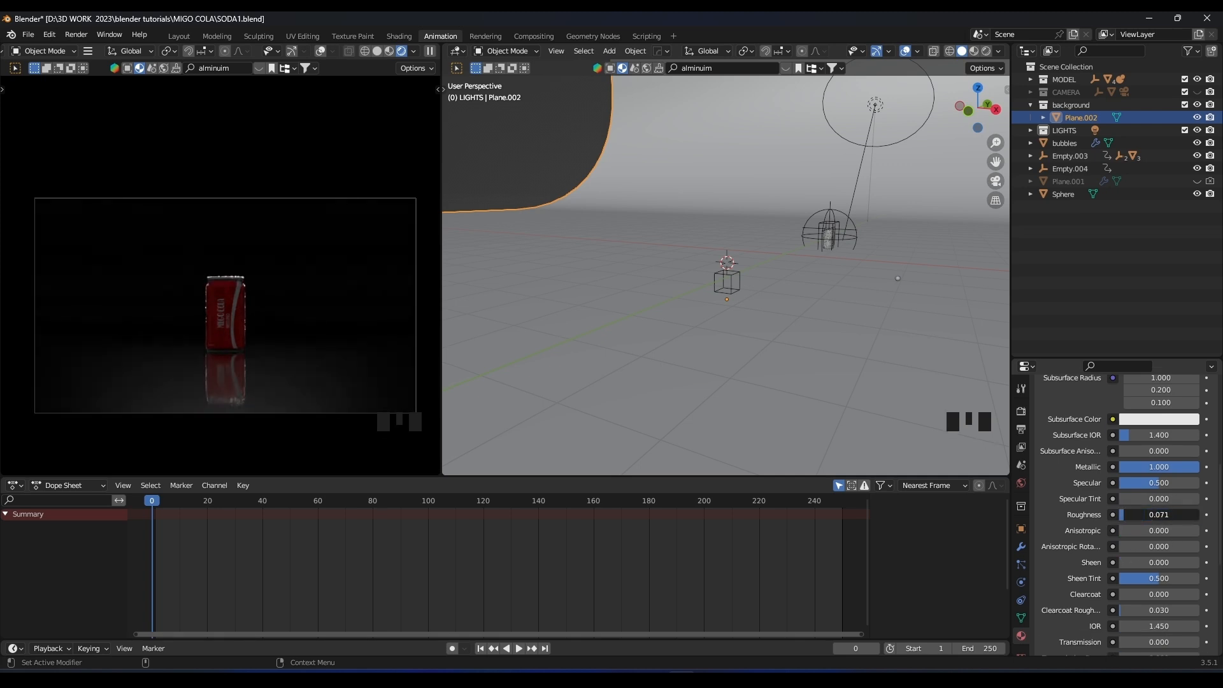
Play the rendered camera view in stages to check the floor reflection and can lighting through to the tab opening.
scroll(260, 337, up, 3)
scroll(256, 216, up, 4)
key(space)
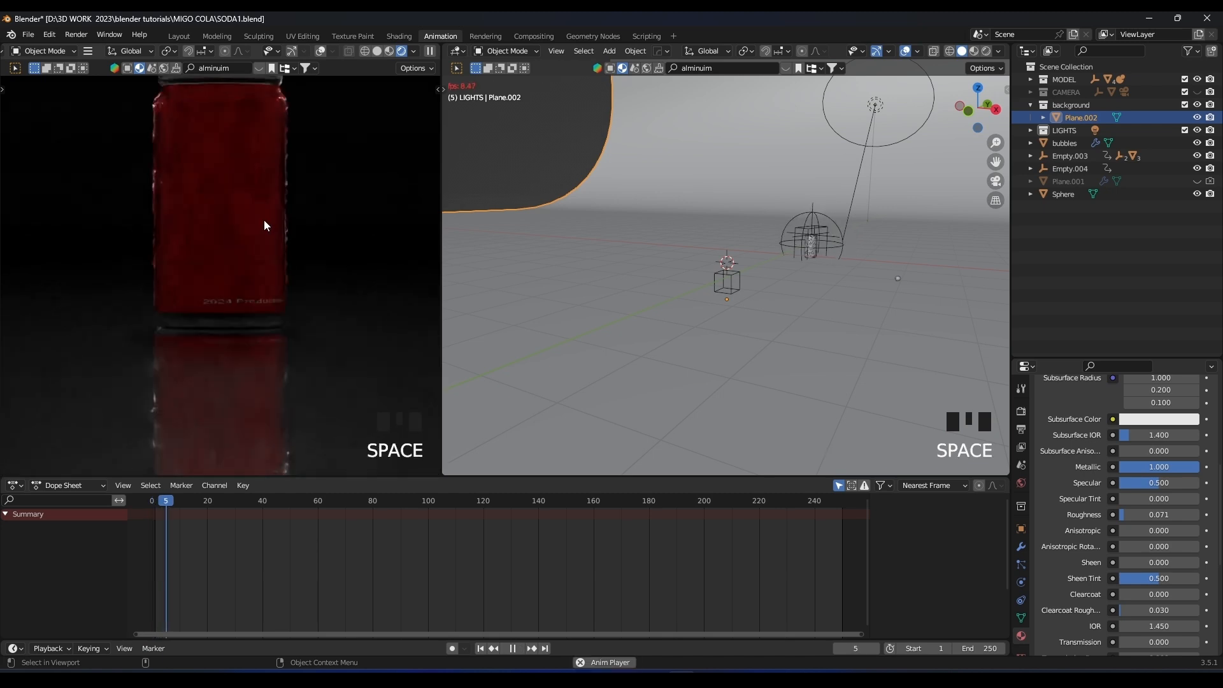
key(space)
scroll(266, 220, down, 4)
key(space)
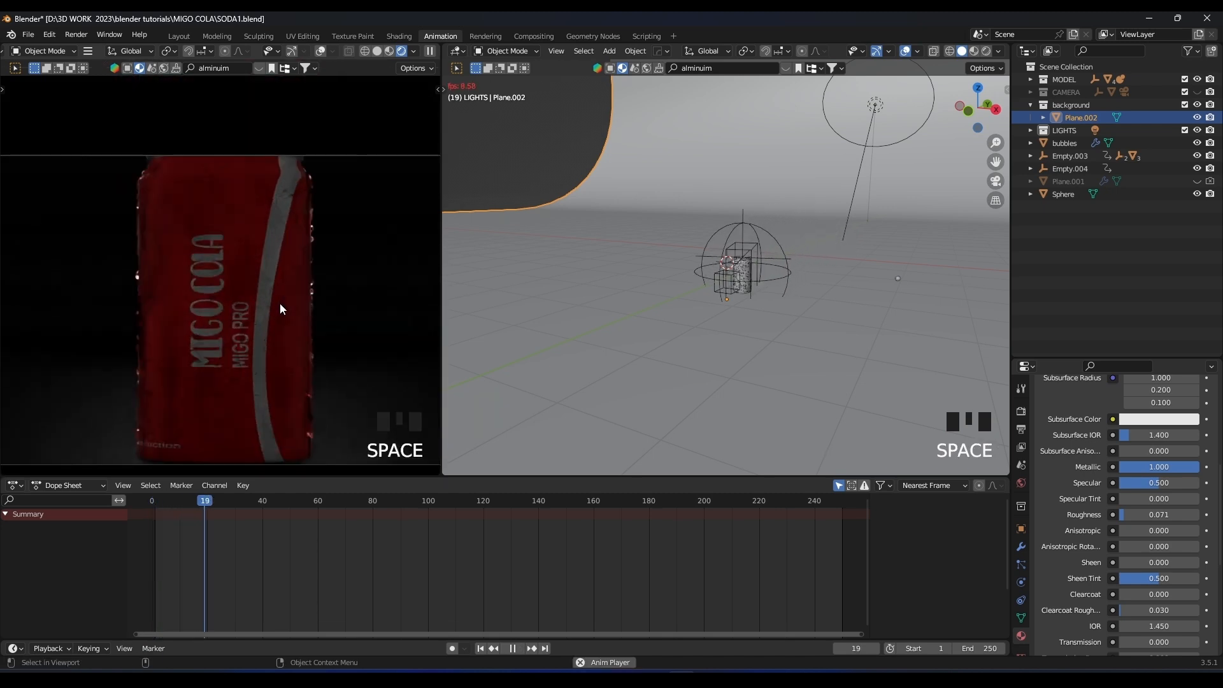
key(space)
scroll(280, 303, down, 5)
key(space)
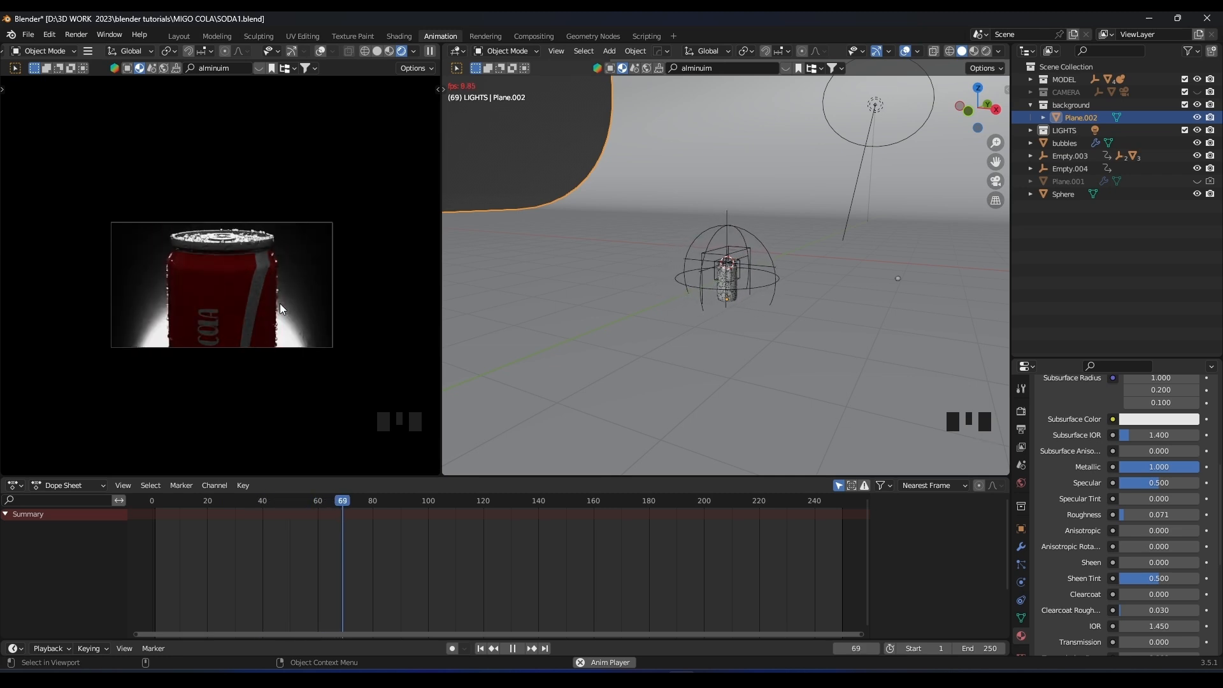
key(space)
shift+middle_drag(280, 304, 281, 318)
scroll(281, 317, up, 3)
key(space)
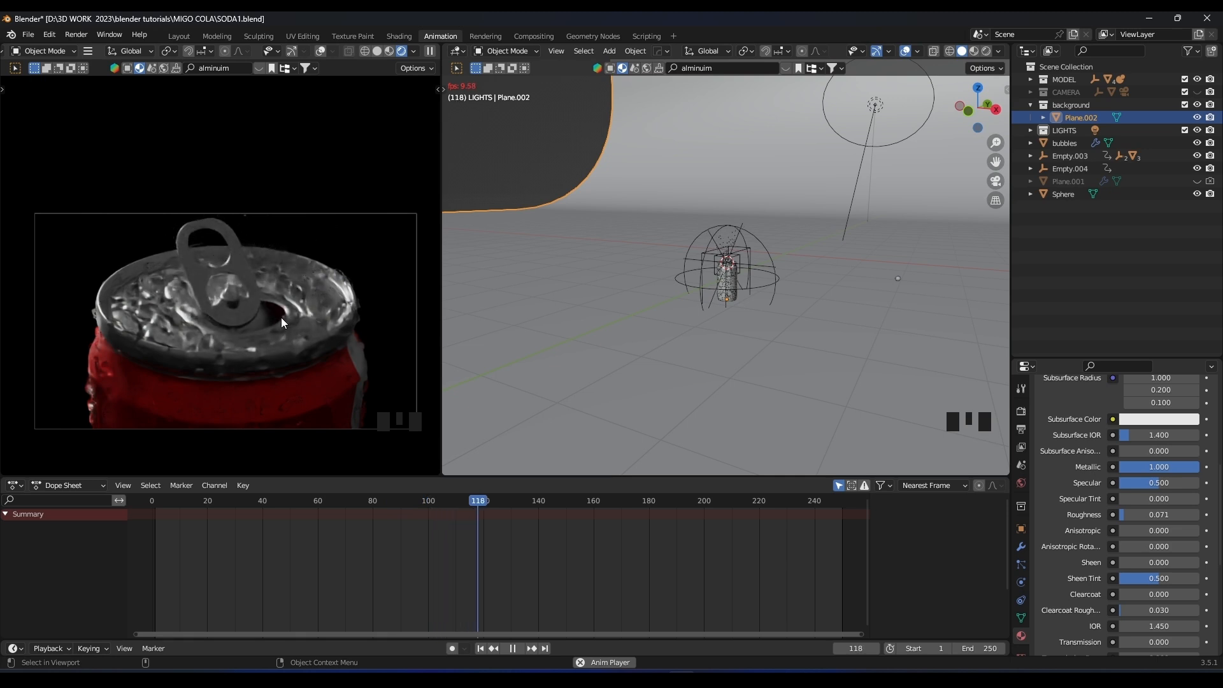
key(space)
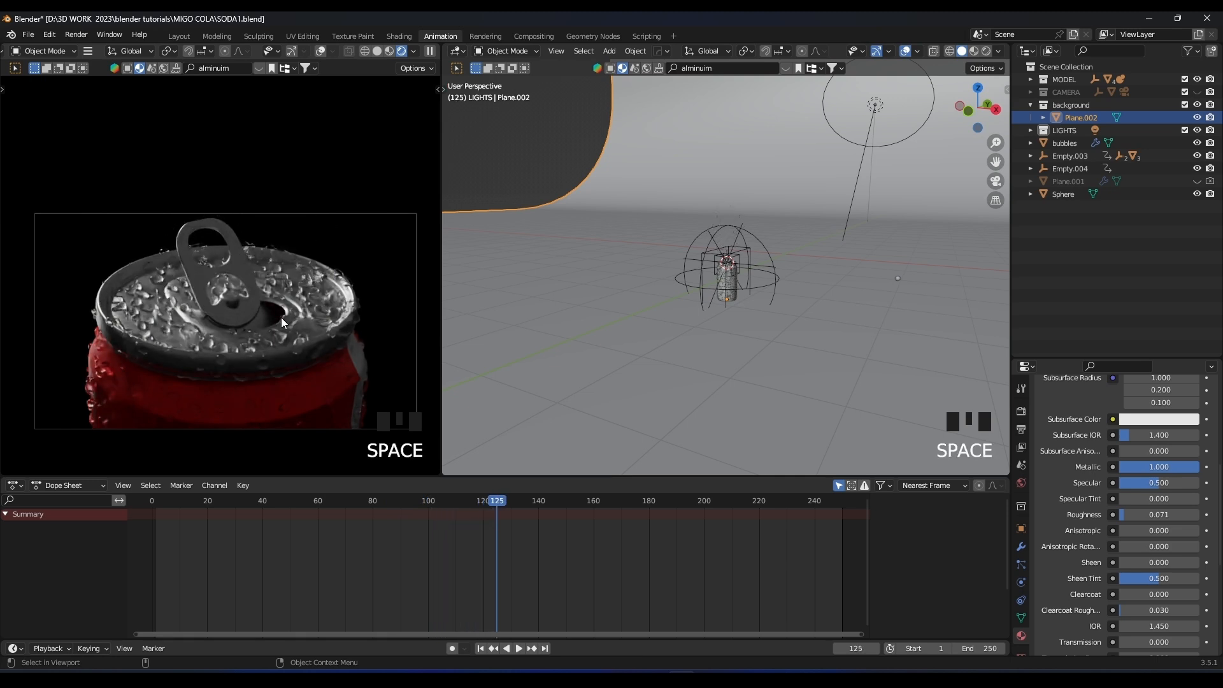
Set the animation's end frame to 160 and play it from frame 0.
click(990, 648)
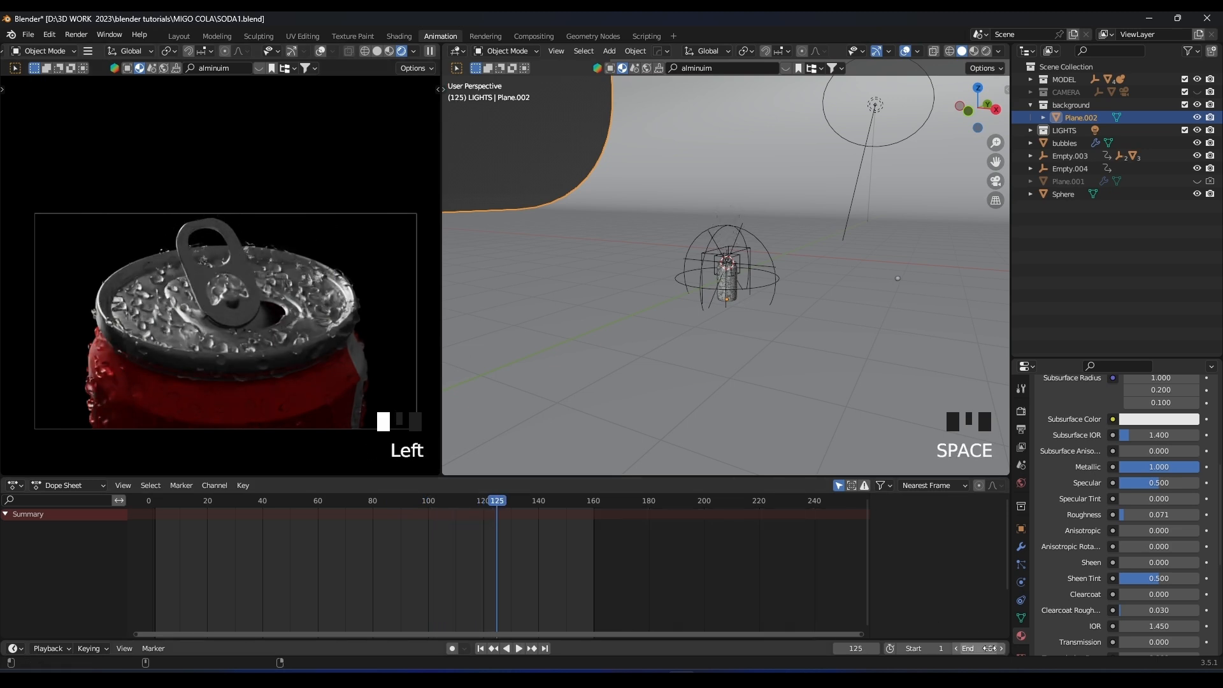
click(147, 499)
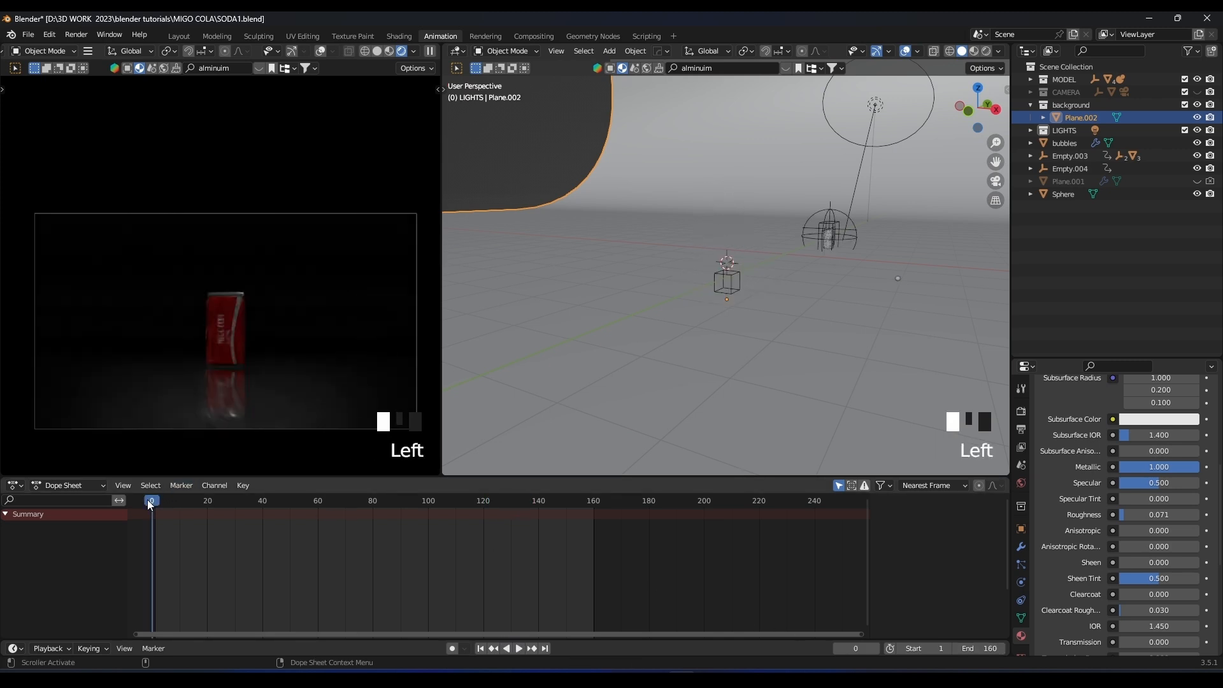
key(space)
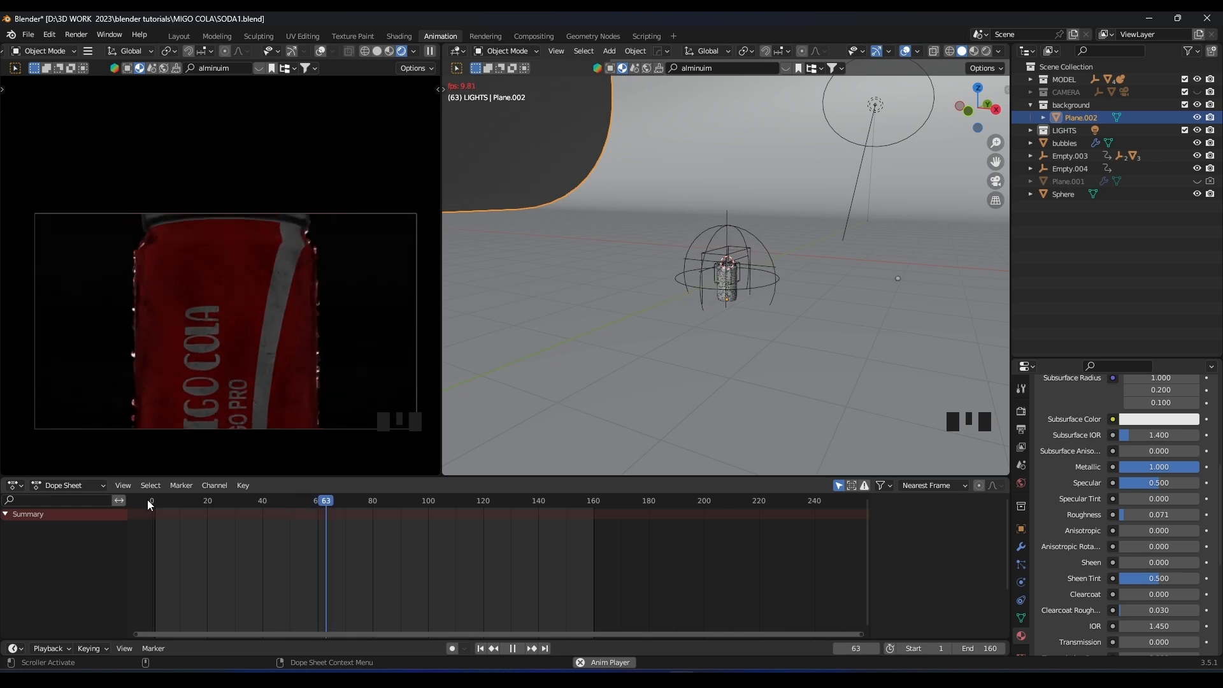
key(space)
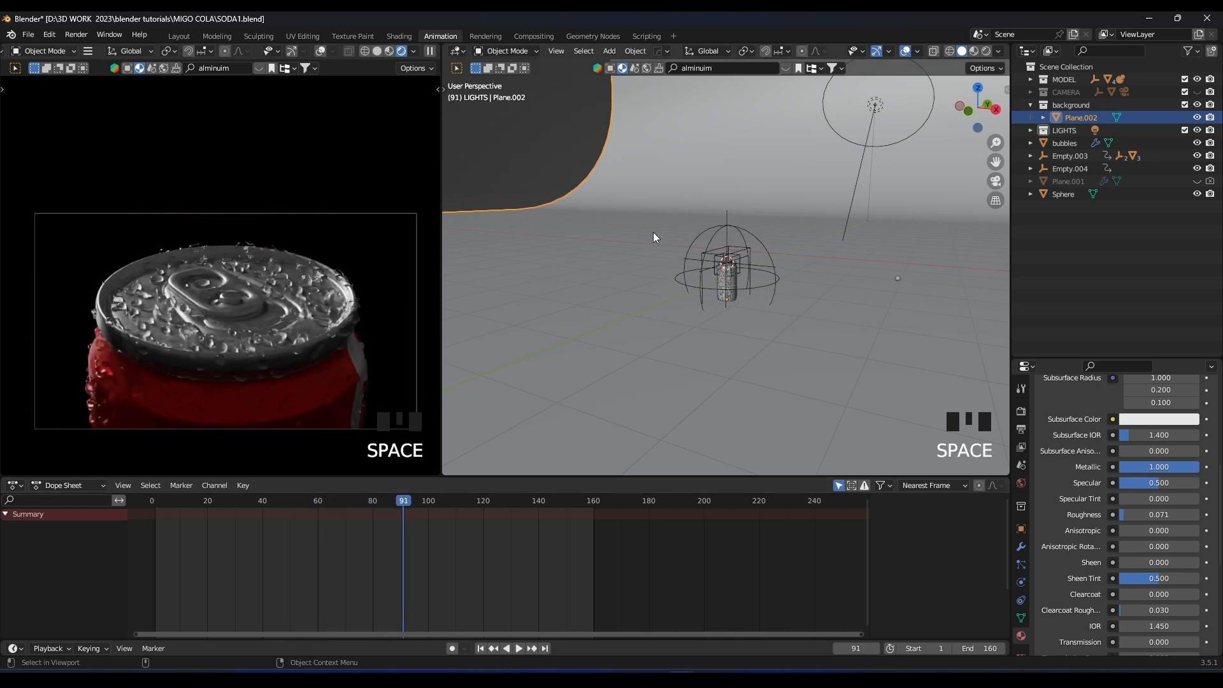
Select the area light and scale it up so it spreads wide above the can.
scroll(613, 260, down, 2)
click(857, 129)
key(s)
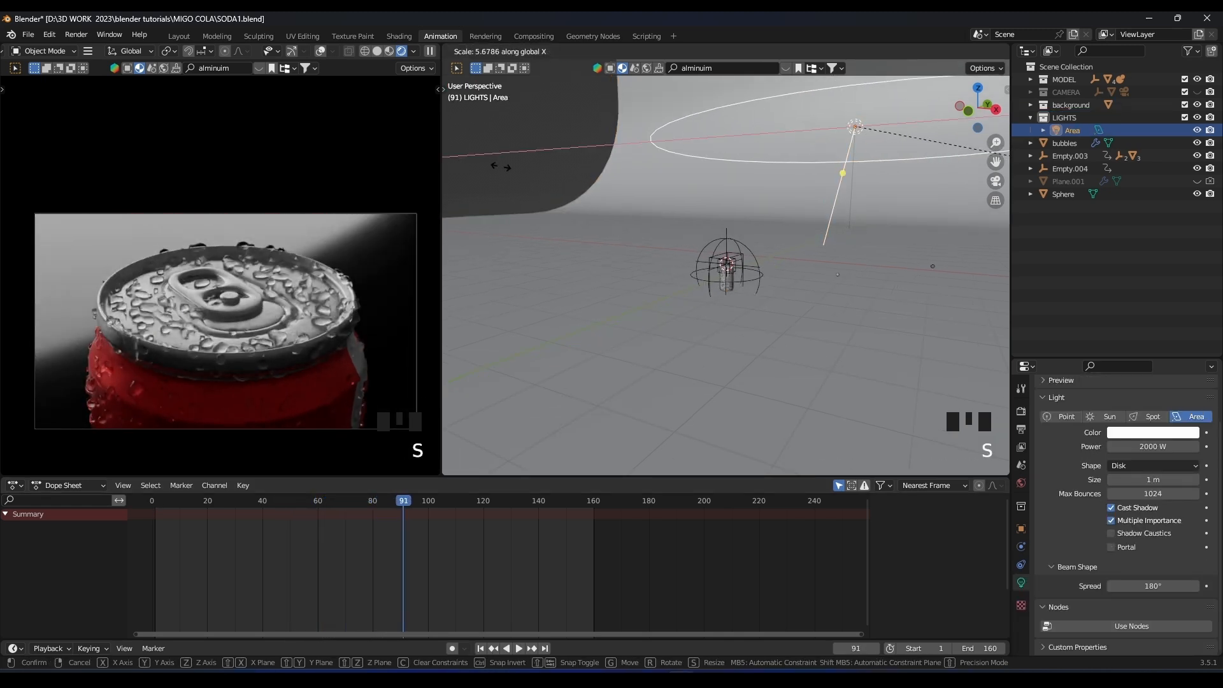
key(z)
click(978, 244)
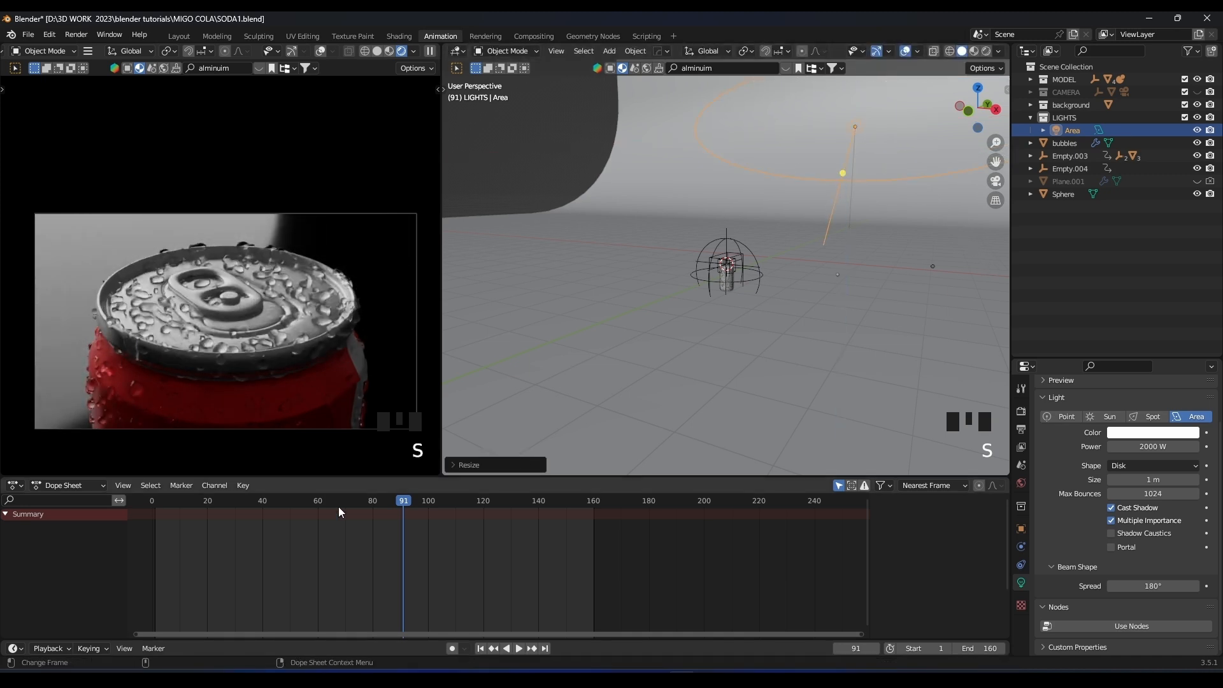
Play the animation in both rendered and solid shading to review the can's motion and lighting.
key(space)
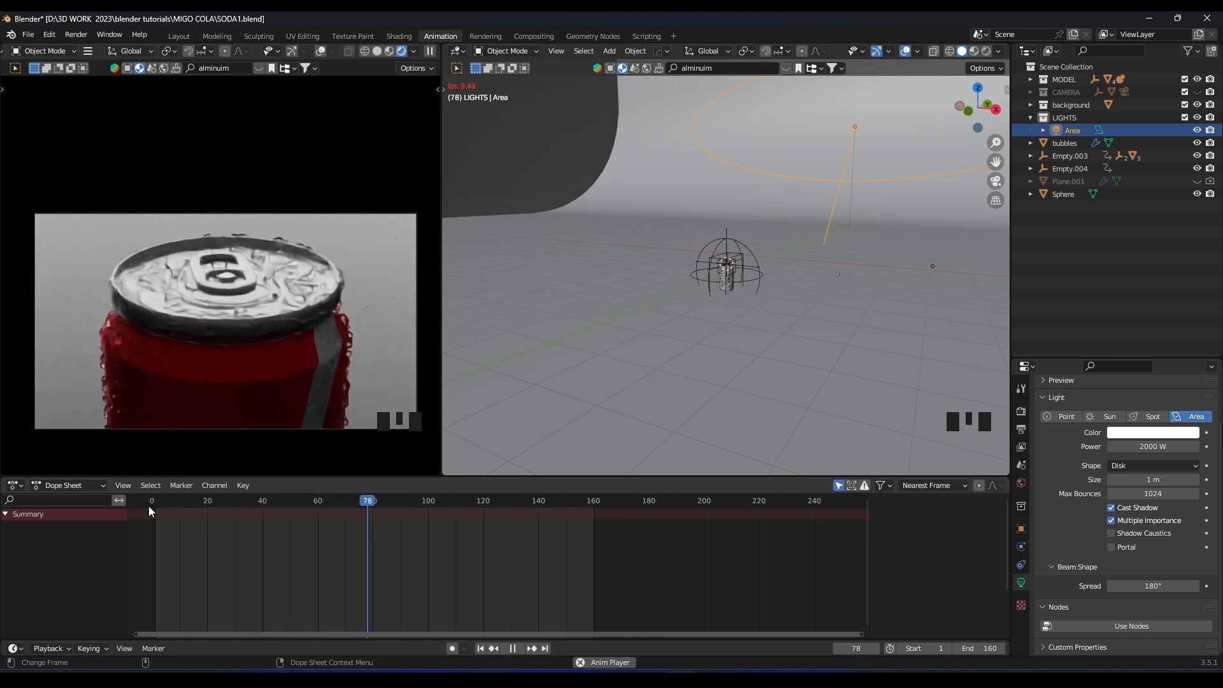
key(space)
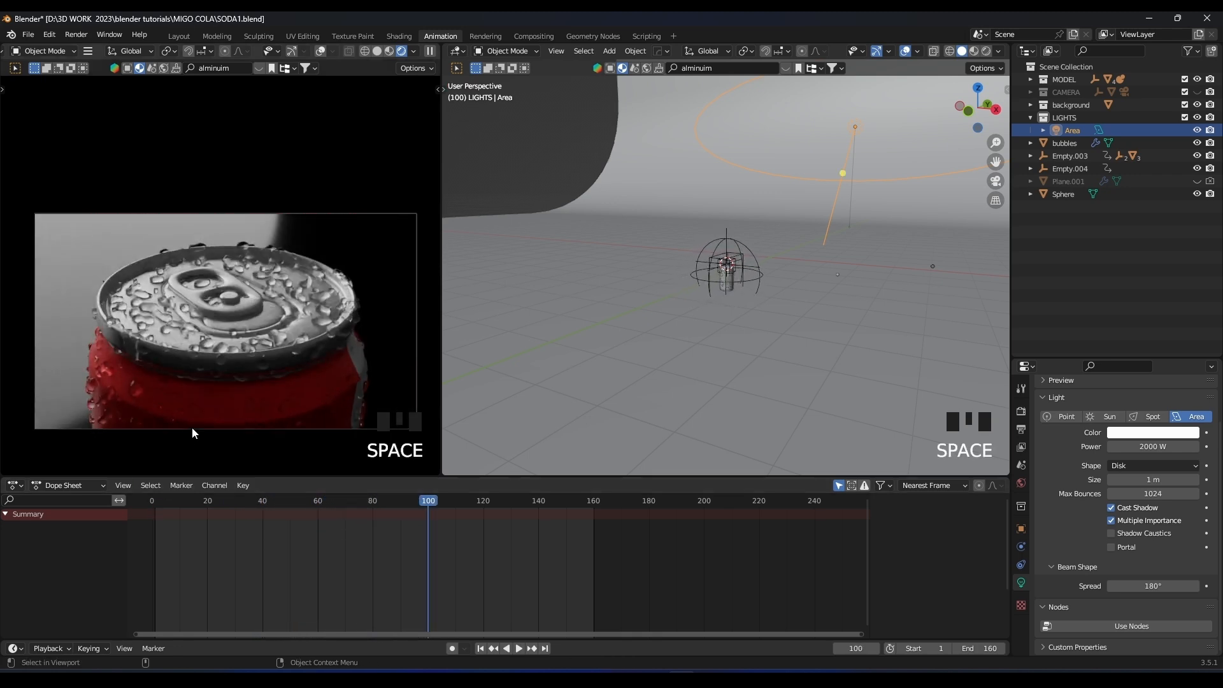
key(z)
click(155, 502)
key(space)
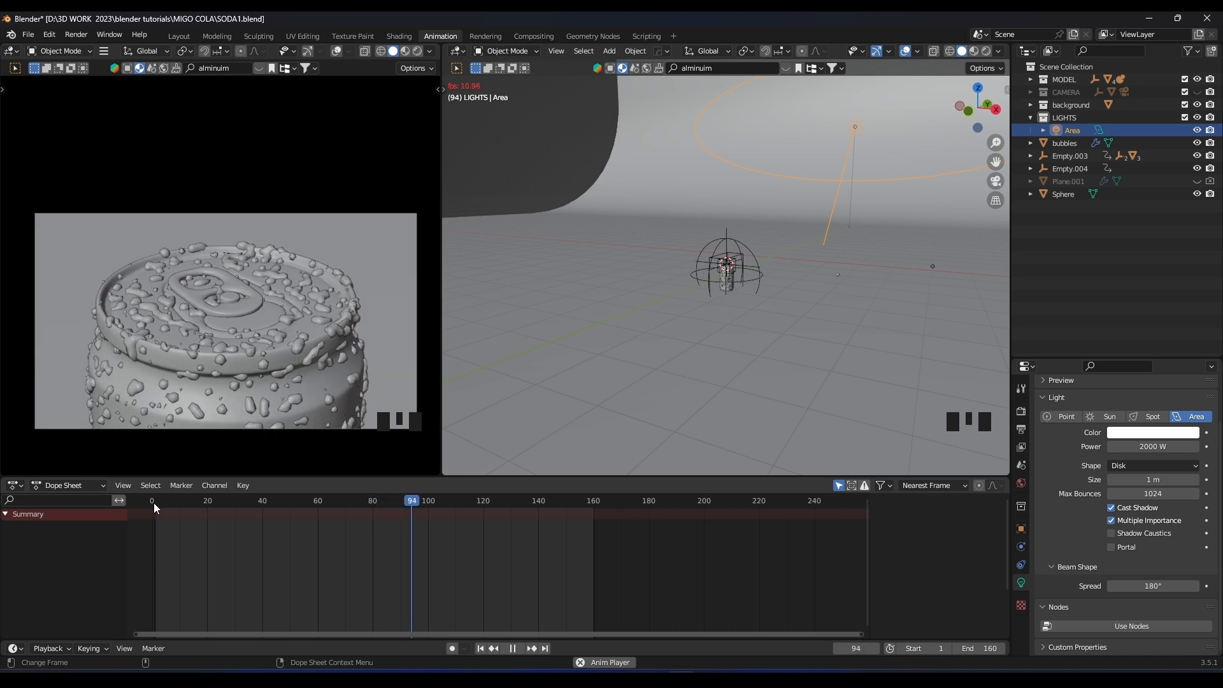
key(space)
click(155, 503)
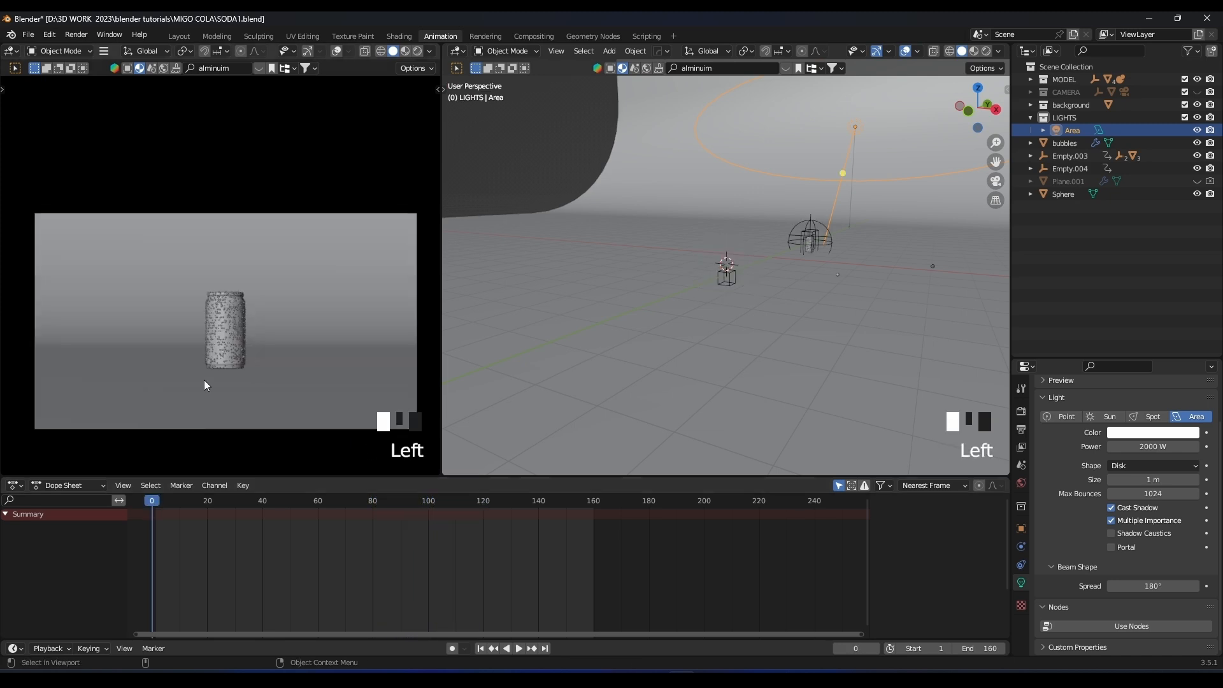
key(z)
key(space)
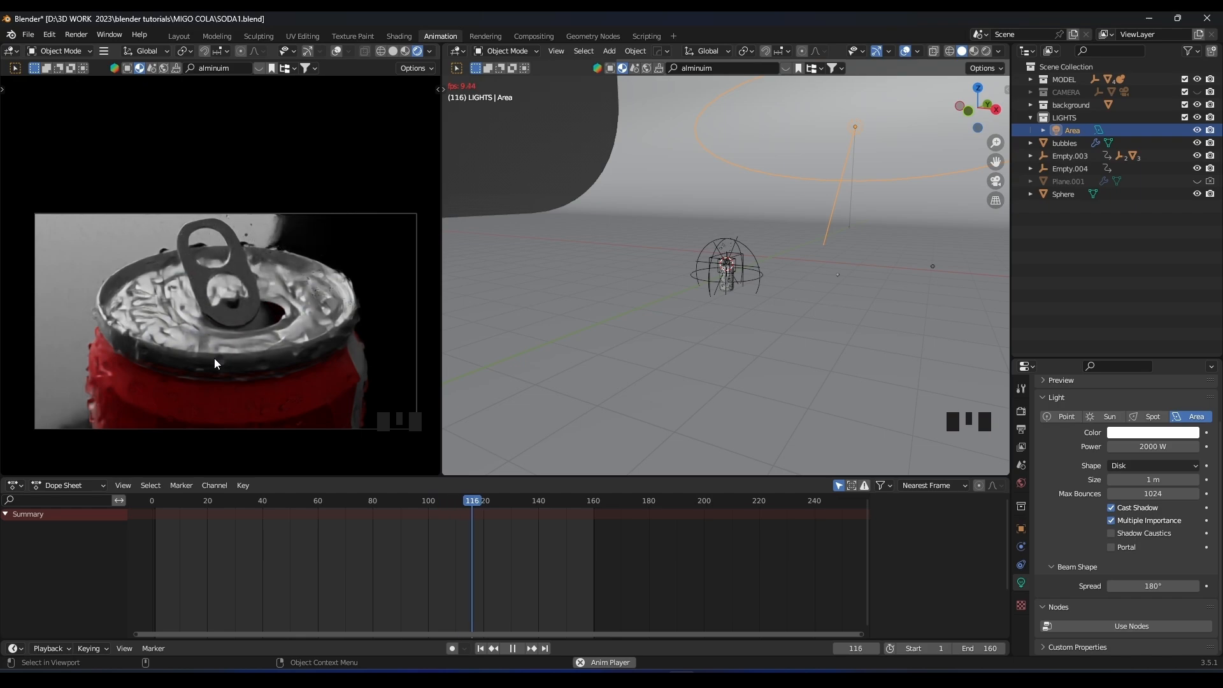
key(space)
Examine the opened can up close from the side and save the file.
scroll(735, 341, up, 3)
middle_drag(735, 341, 605, 290)
key(ctrl+s)
scroll(755, 265, up, 10)
scroll(726, 312, up, 3)
scroll(690, 326, down, 3)
key(ctrl+s)
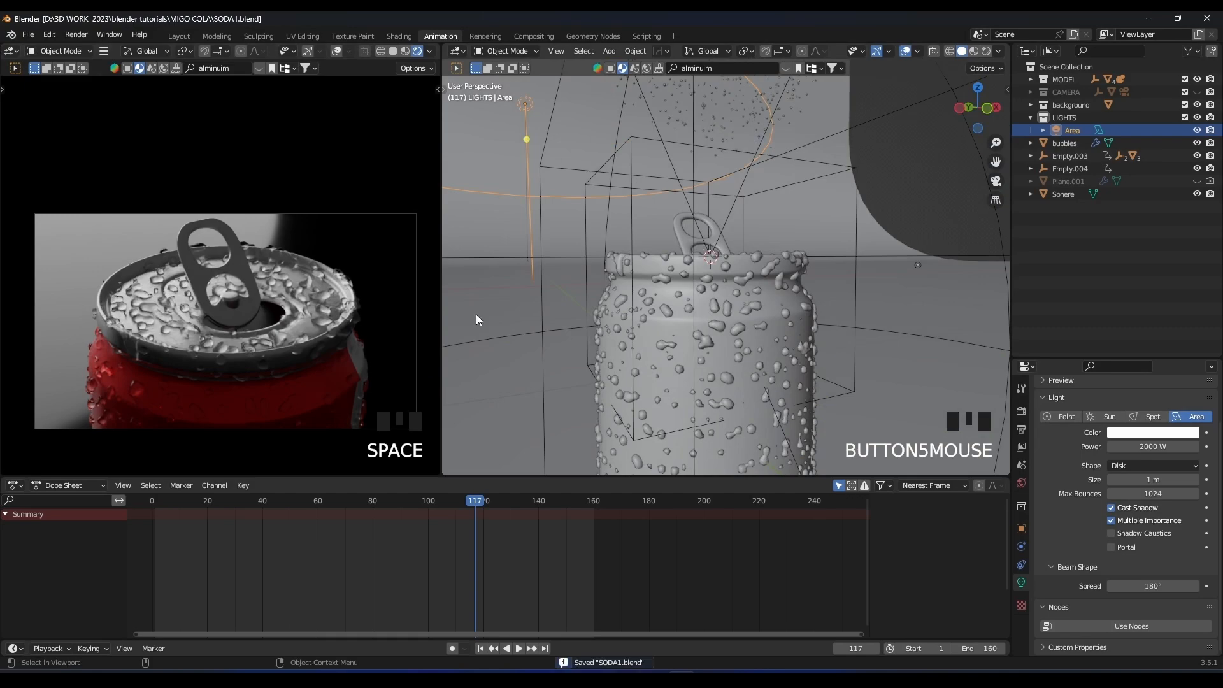
key(z)
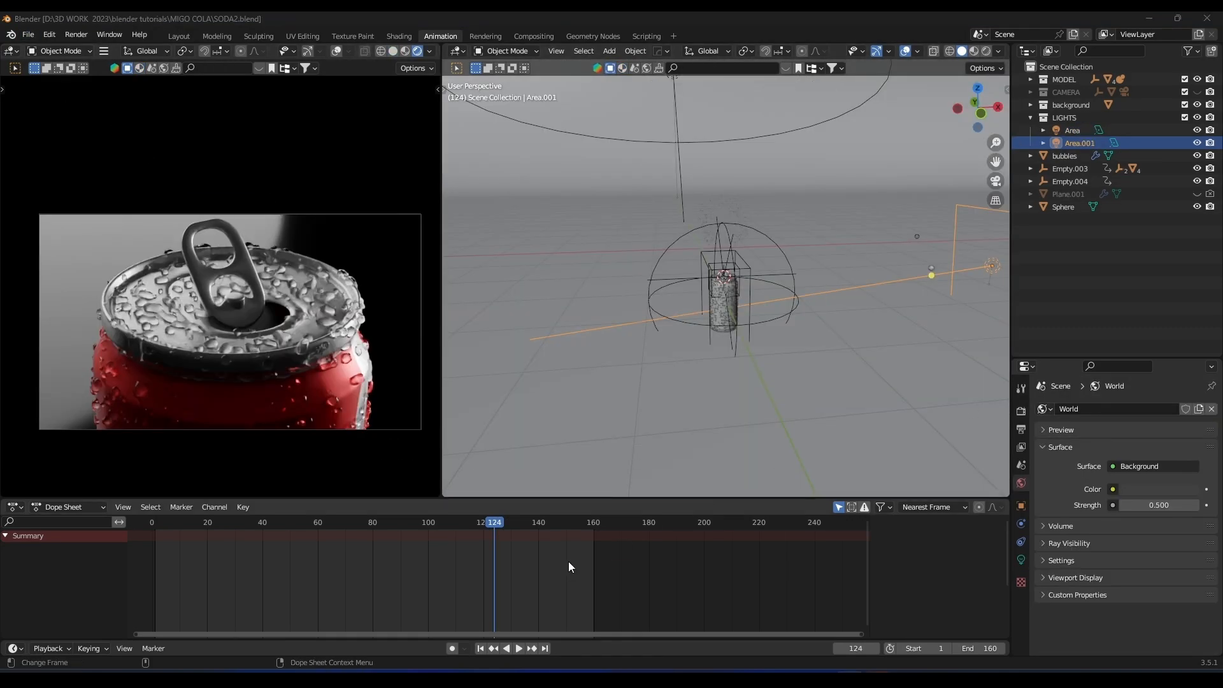
Inspect the lights around the can and scrub back to frame 112 to review the bubble burst.
scroll(841, 250, up, 3)
middle_drag(841, 251, 608, 223)
scroll(743, 243, up, 4)
scroll(733, 268, down, 4)
mouse_move(749, 267)
middle_down()
mouse_move(752, 278)
mouse_move(732, 234)
mouse_move(770, 280)
middle_up()
drag(495, 525, 461, 525)
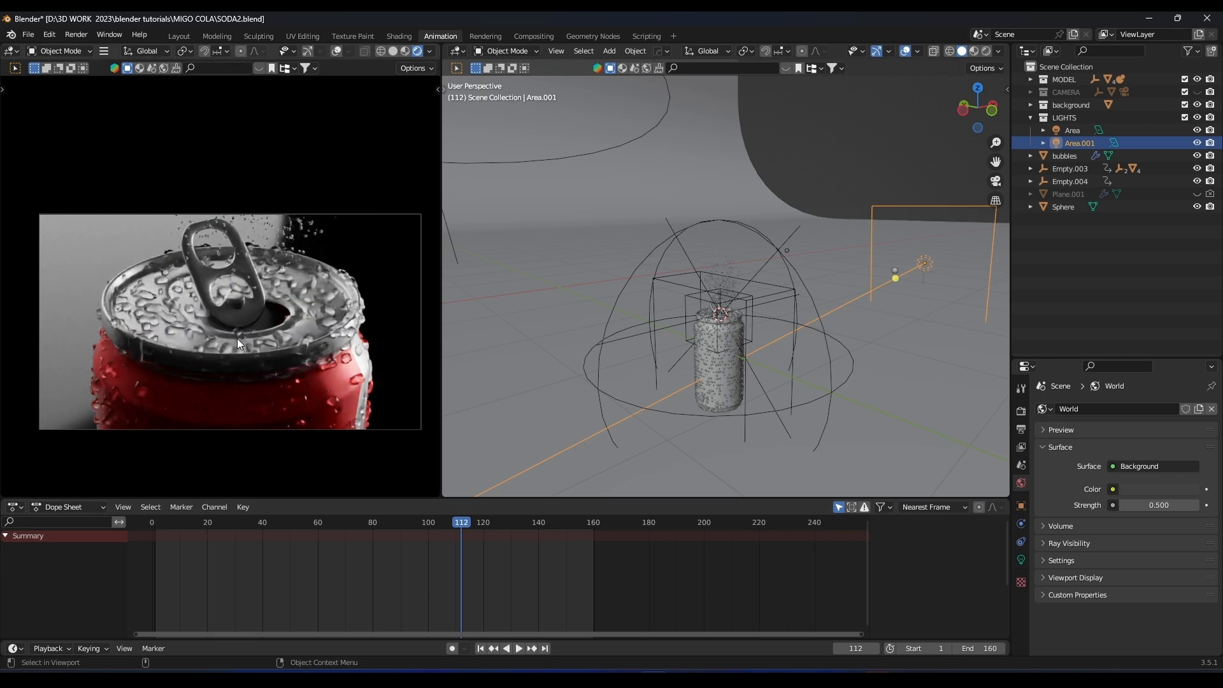
key(space)
scroll(292, 382, down, 5)
click(450, 361)
click(452, 522)
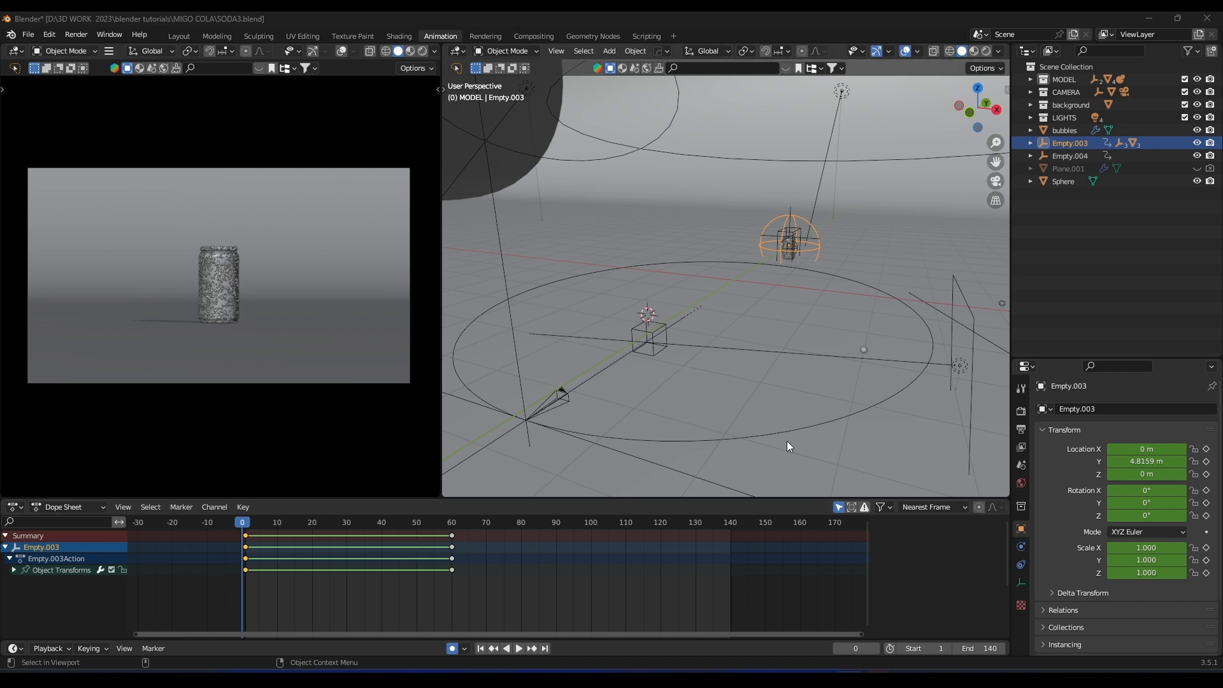
Scrub and play the fly-in driven by Empty.003 from frame 0, examining the can's path from several angles.
scroll(793, 226, down, 3)
middle_drag(794, 226, 731, 327)
scroll(850, 263, up, 3)
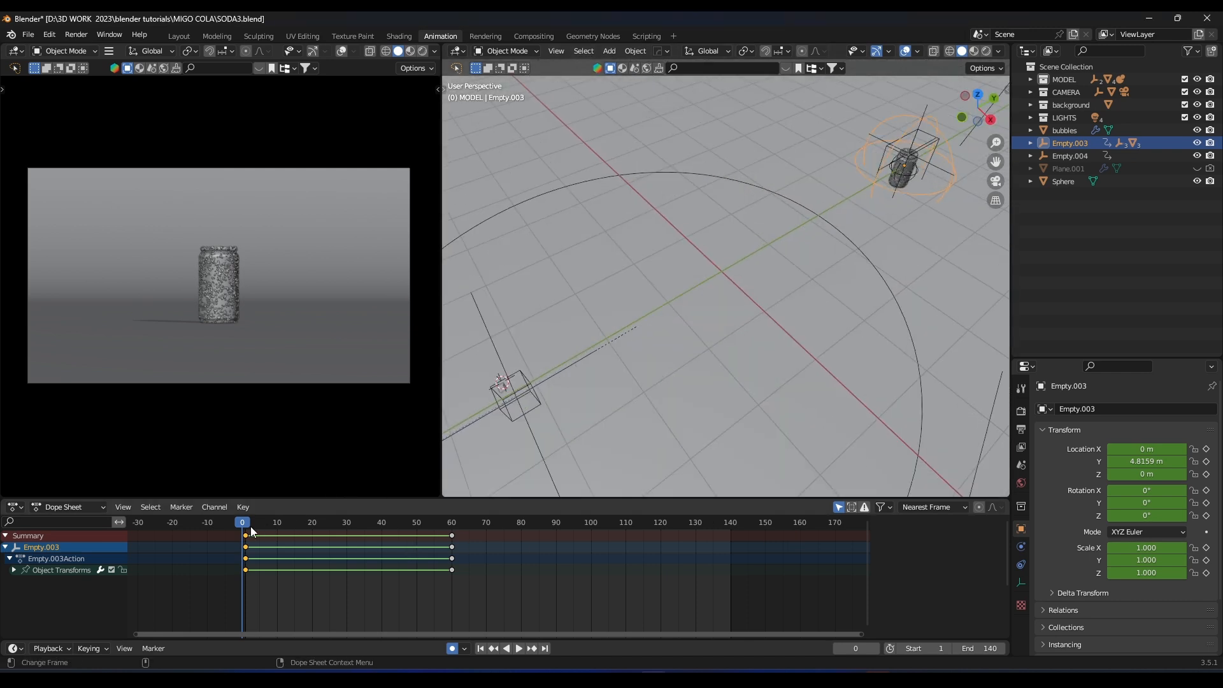
drag(245, 524, 305, 523)
scroll(778, 333, down, 4)
middle_drag(779, 334, 776, 293)
scroll(776, 293, up, 2)
middle_drag(834, 321, 747, 293)
key(space)
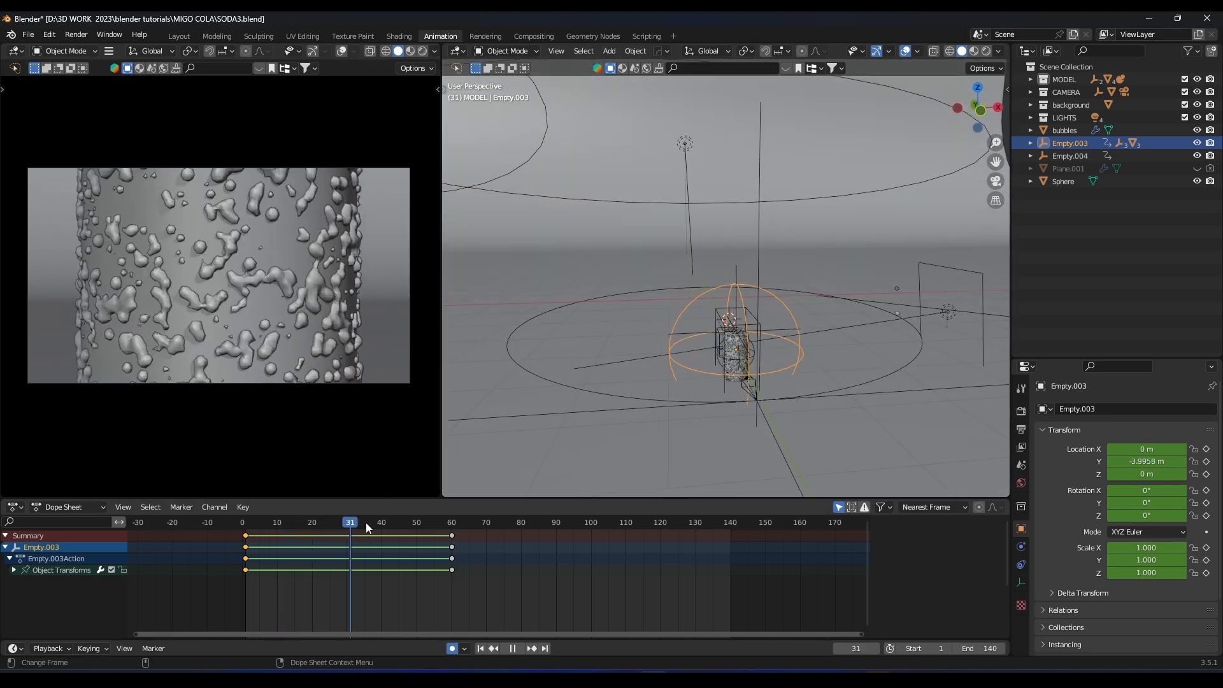
key(space)
scroll(786, 373, up, 5)
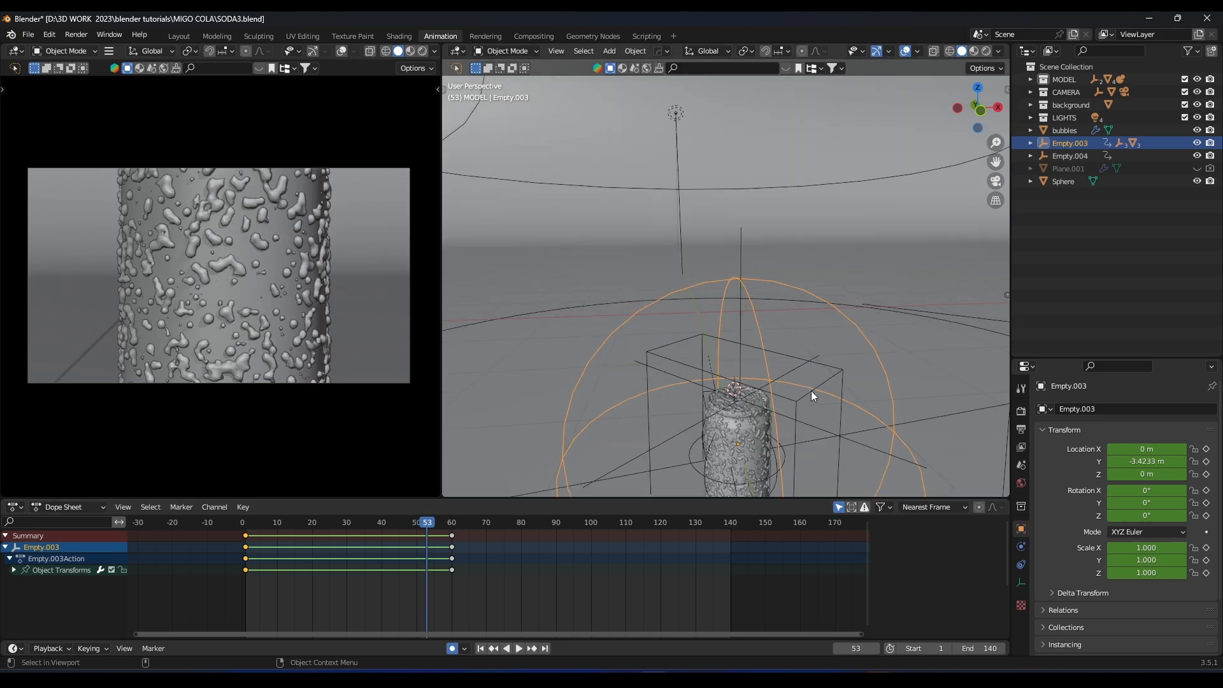
Select Empty.002, switch the camera viewport to Material Preview and play the can's rotation between its keyframes.
click(812, 389)
mouse_move(402, 523)
mouse_down()
mouse_move(386, 521)
mouse_move(545, 528)
mouse_move(423, 526)
mouse_up()
click(393, 535)
key(z)
click(290, 408)
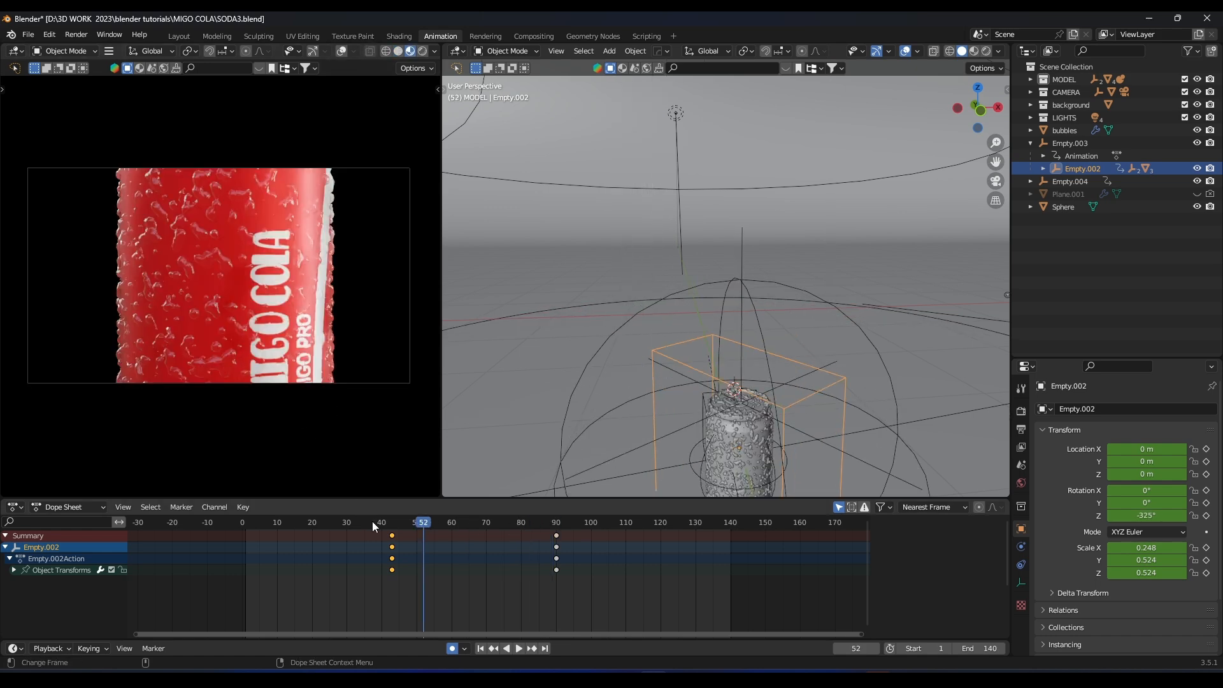
click(372, 522)
key(space)
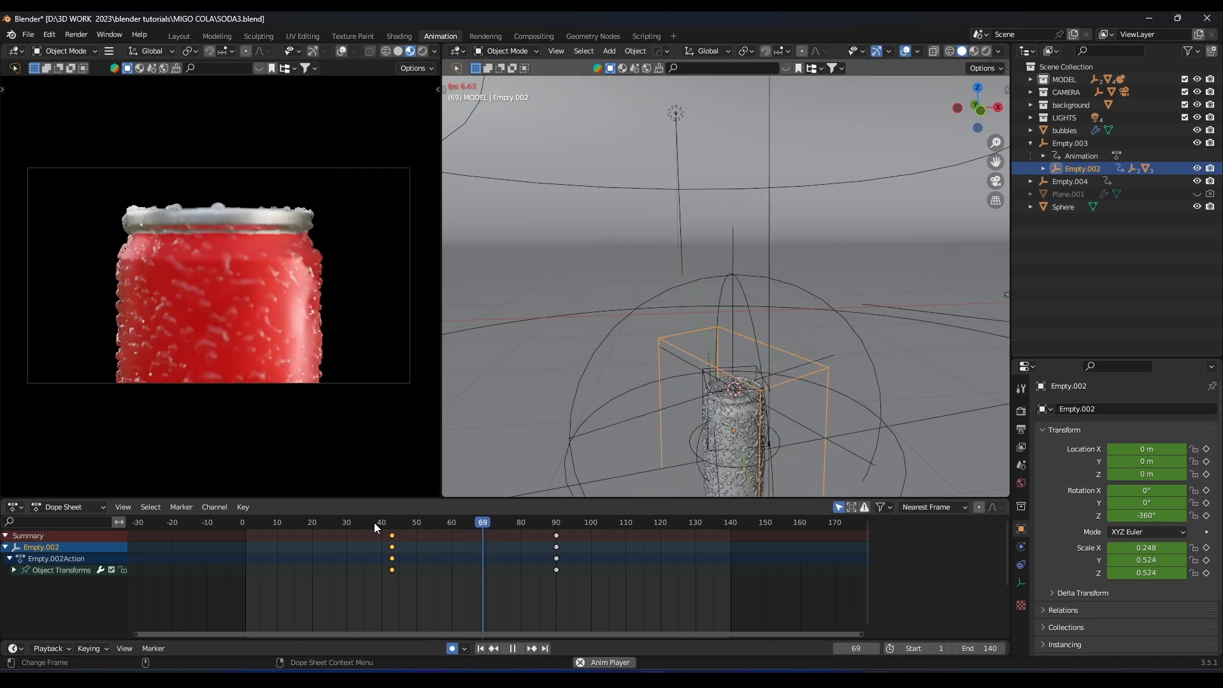
key(space)
Select the camera's parent Empty.001 to examine its keyframed movement.
scroll(860, 366, down, 8)
middle_drag(844, 367, 842, 373)
middle_drag(796, 319, 789, 393)
click(846, 381)
scroll(815, 365, up, 2)
click(789, 393)
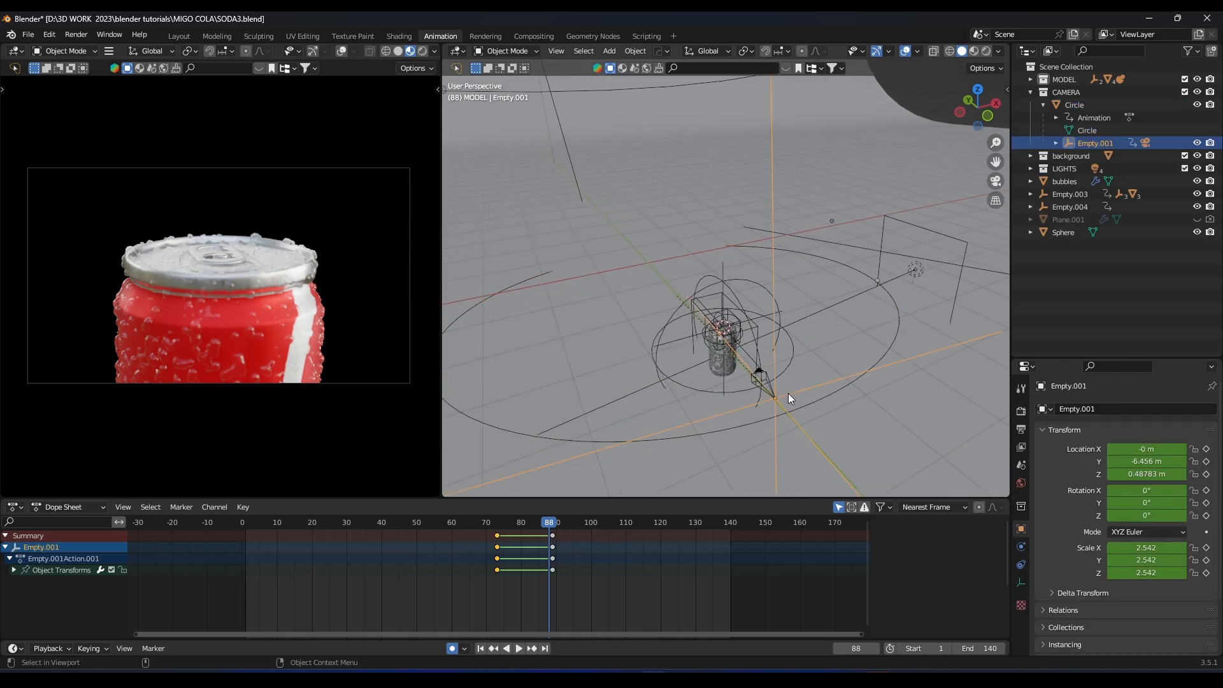
Play the animation from frame 88 to frame 104 to review the camera move driven by Empty.001.
key(space)
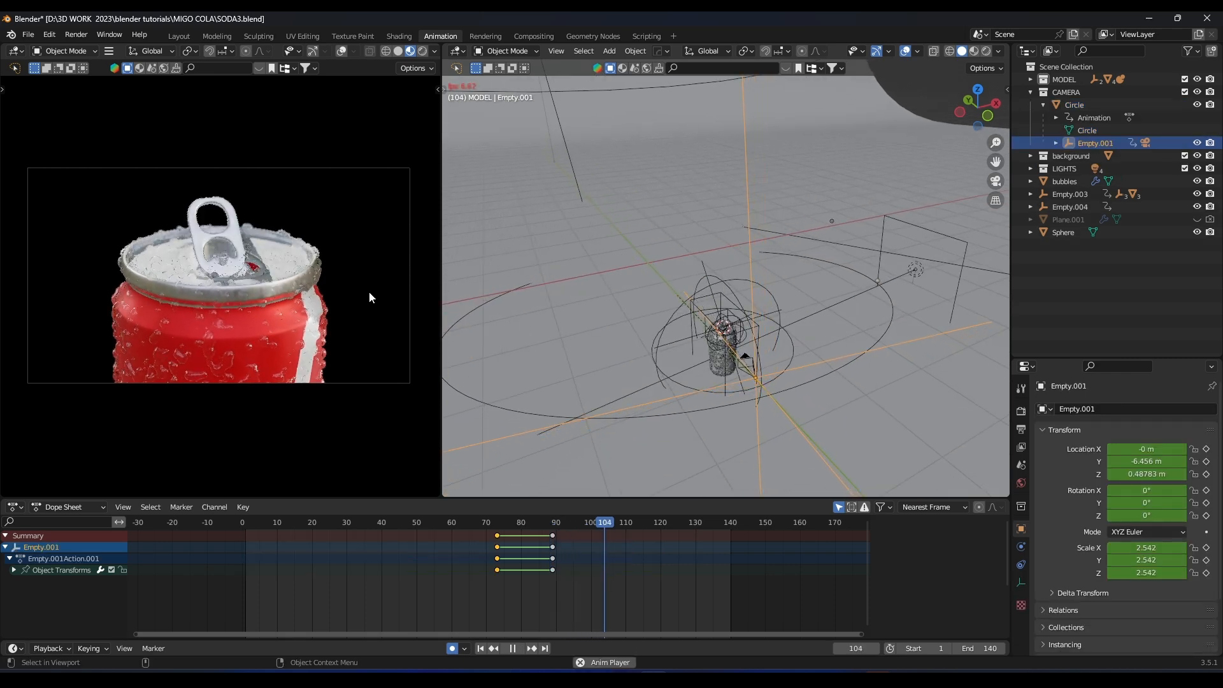
key(space)
scroll(727, 323, up, 6)
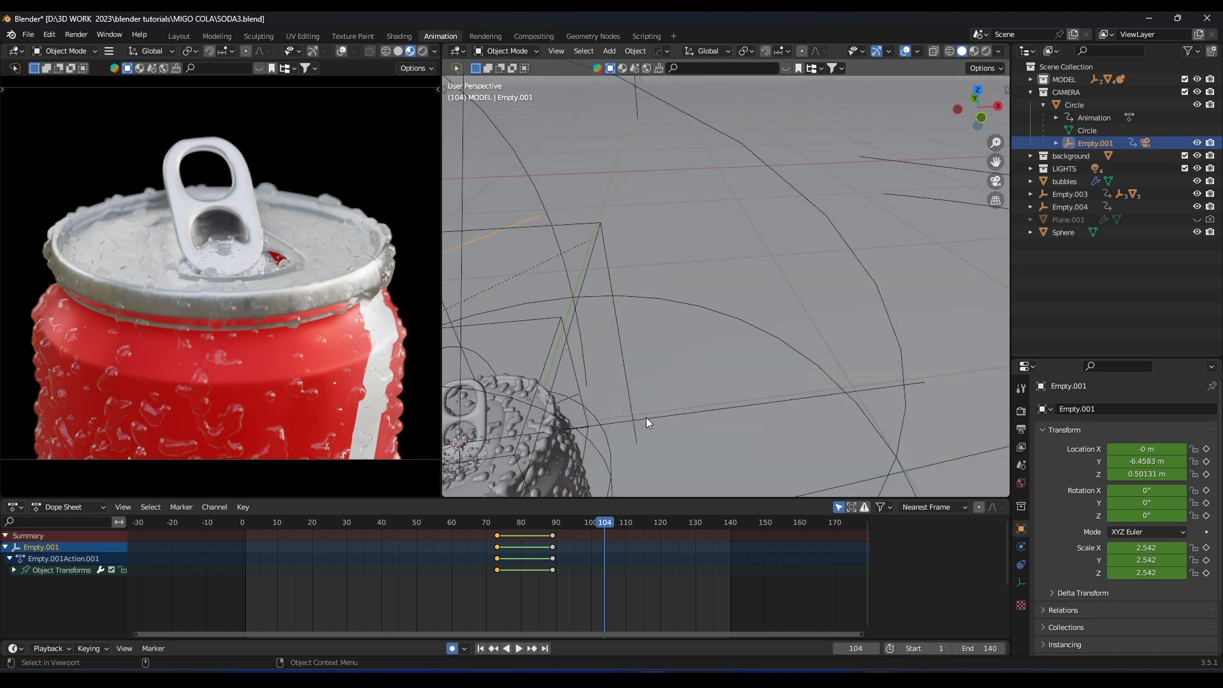
Select the pull tab's Empty and play its opening rotation from just before frame 100 to frame 113.
click(706, 385)
click(583, 523)
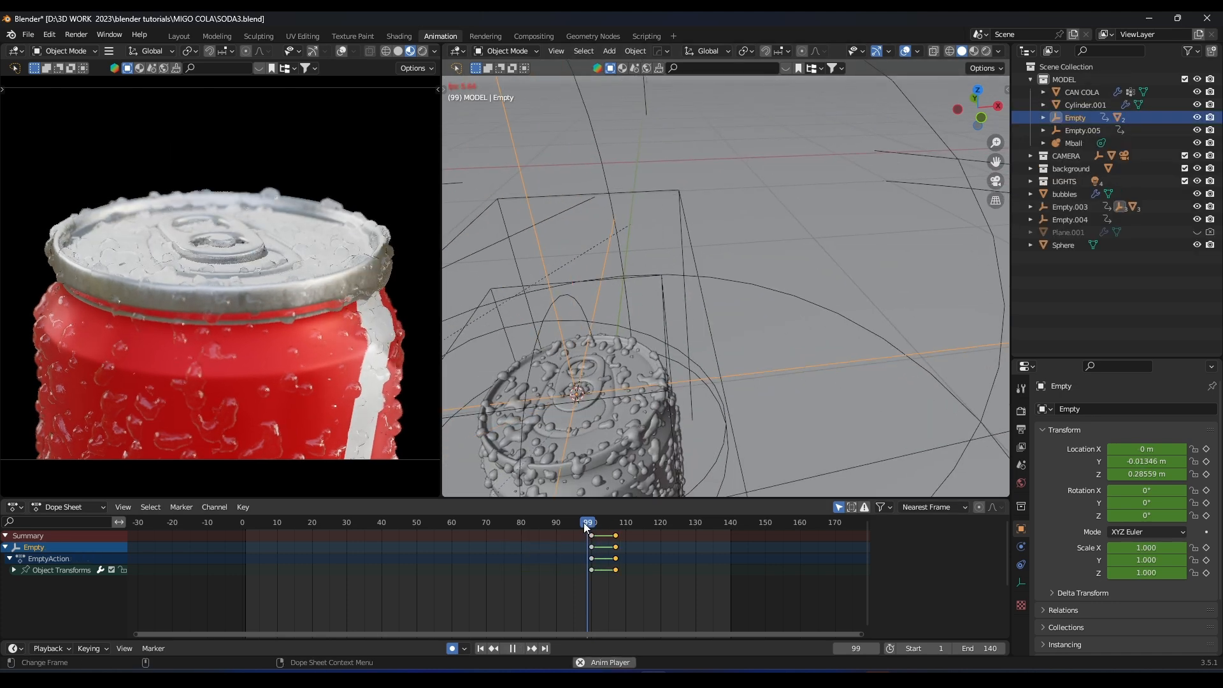
key(space)
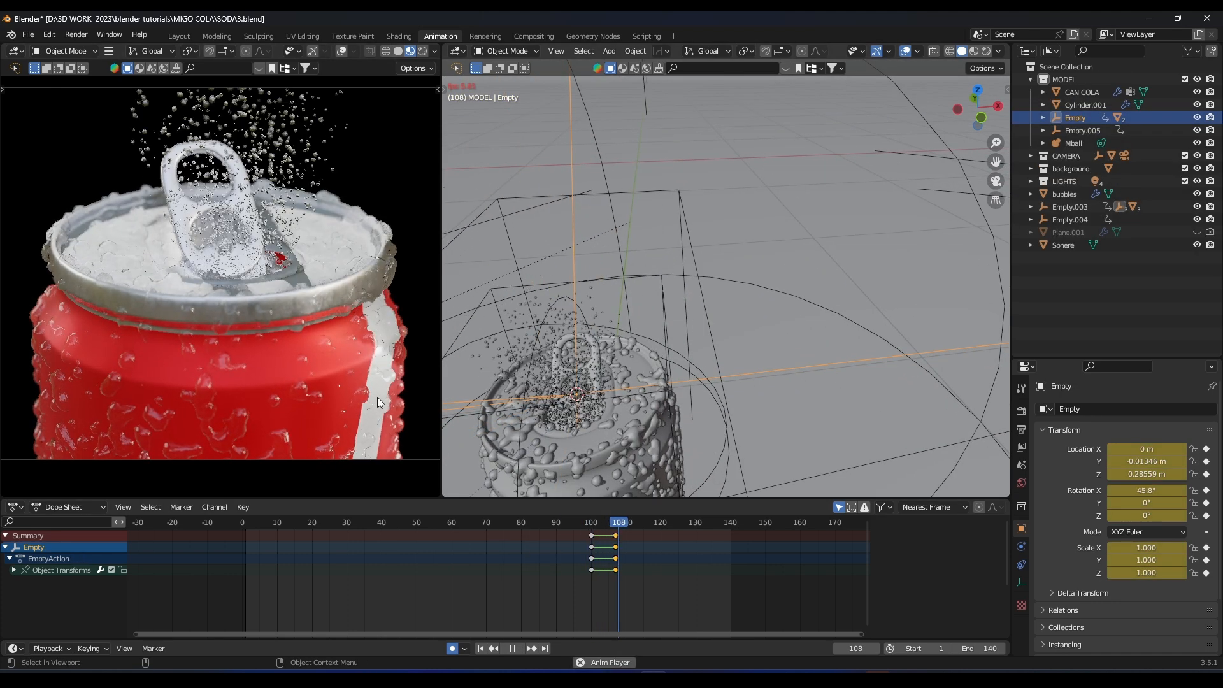
key(space)
scroll(636, 368, down, 5)
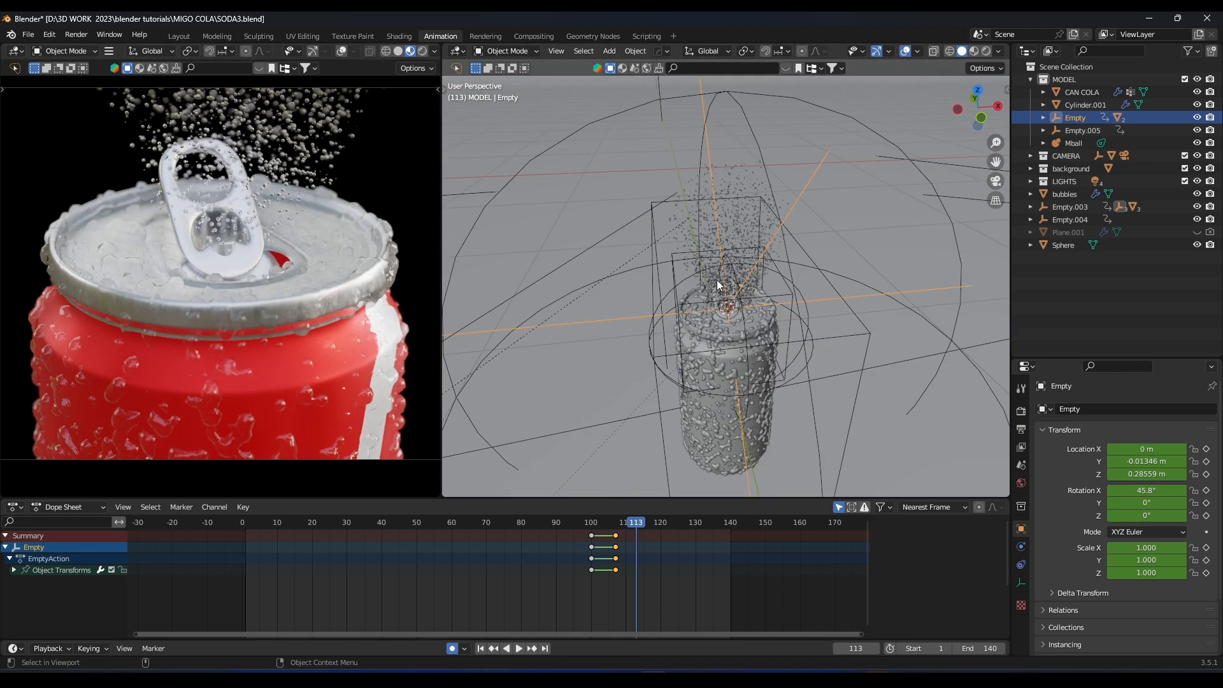
Select the bubbles object and examine its particle emission, velocity and render settings.
click(772, 302)
scroll(1104, 502, down, 2)
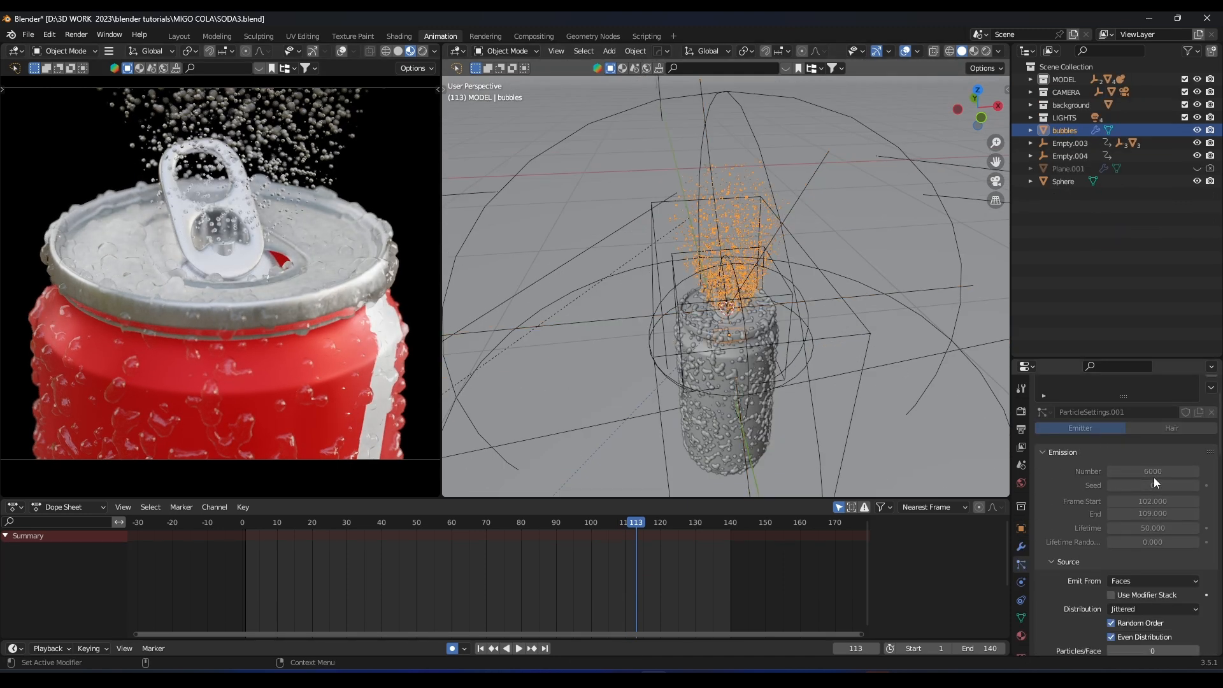
scroll(220, 257, up, 2)
scroll(1133, 551, down, 10)
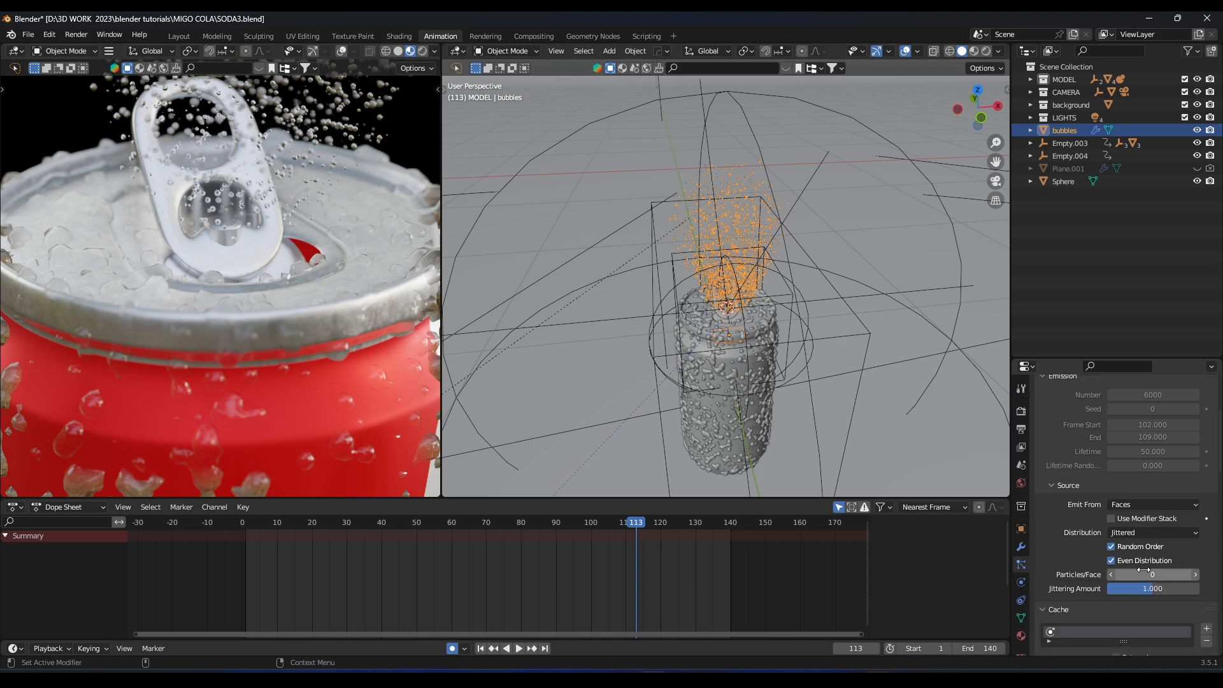
scroll(1131, 550, down, 8)
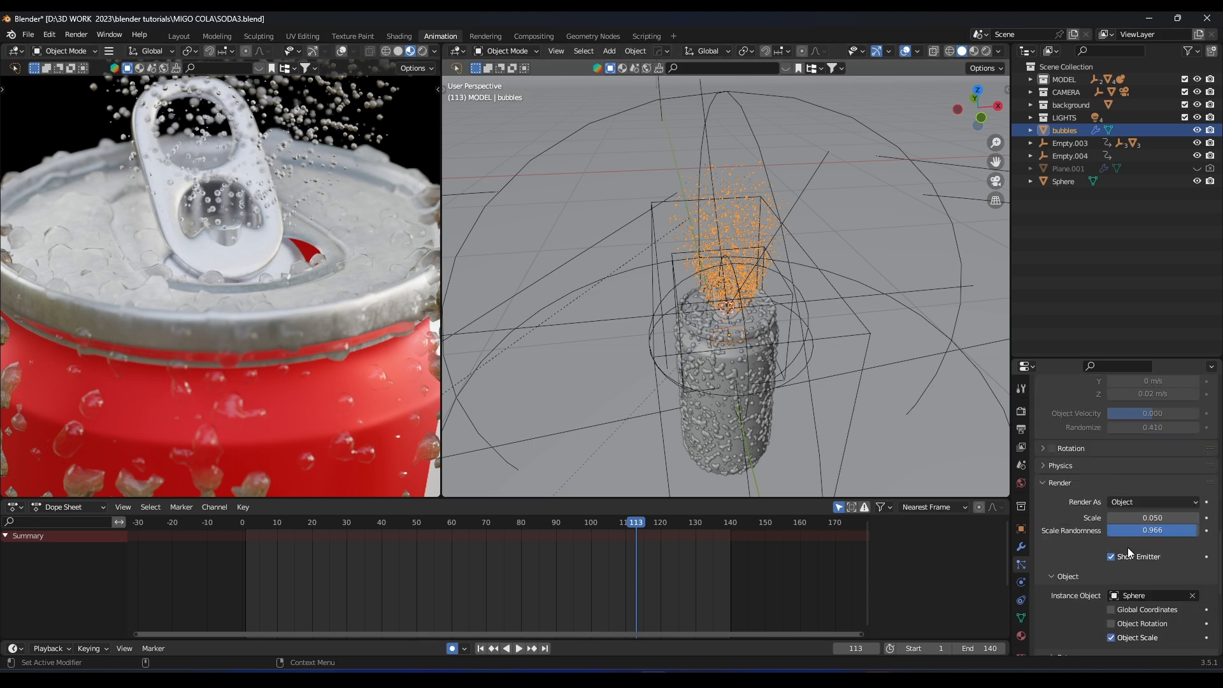
mouse_move(1152, 517)
mouse_down()
mouse_move(1121, 517)
mouse_move(1191, 517)
mouse_move(1121, 517)
mouse_move(1191, 517)
mouse_move(1147, 518)
mouse_up()
Switch the camera viewport to Rendered shading to preview the opened can and bubbles at frame 113.
key(KP_0)
key(z)
click(336, 293)
scroll(317, 336, up, 1)
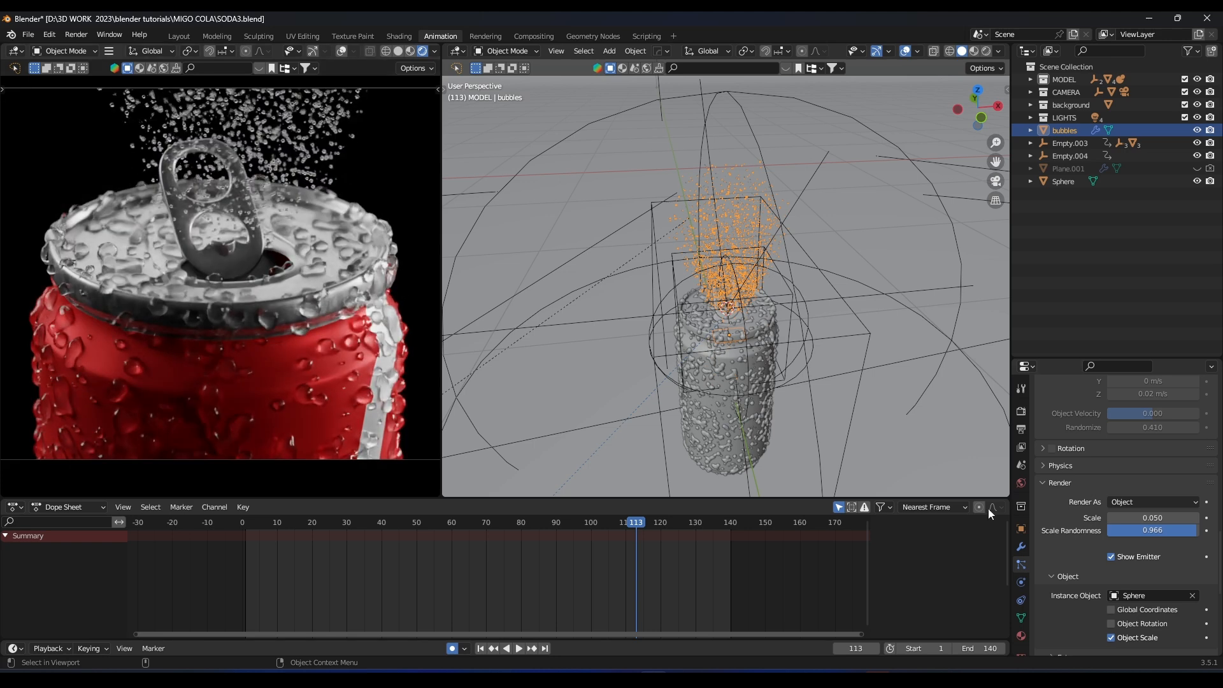
Select the Mball water droplets and examine their glass material in the rendered camera view.
click(1021, 635)
click(714, 349)
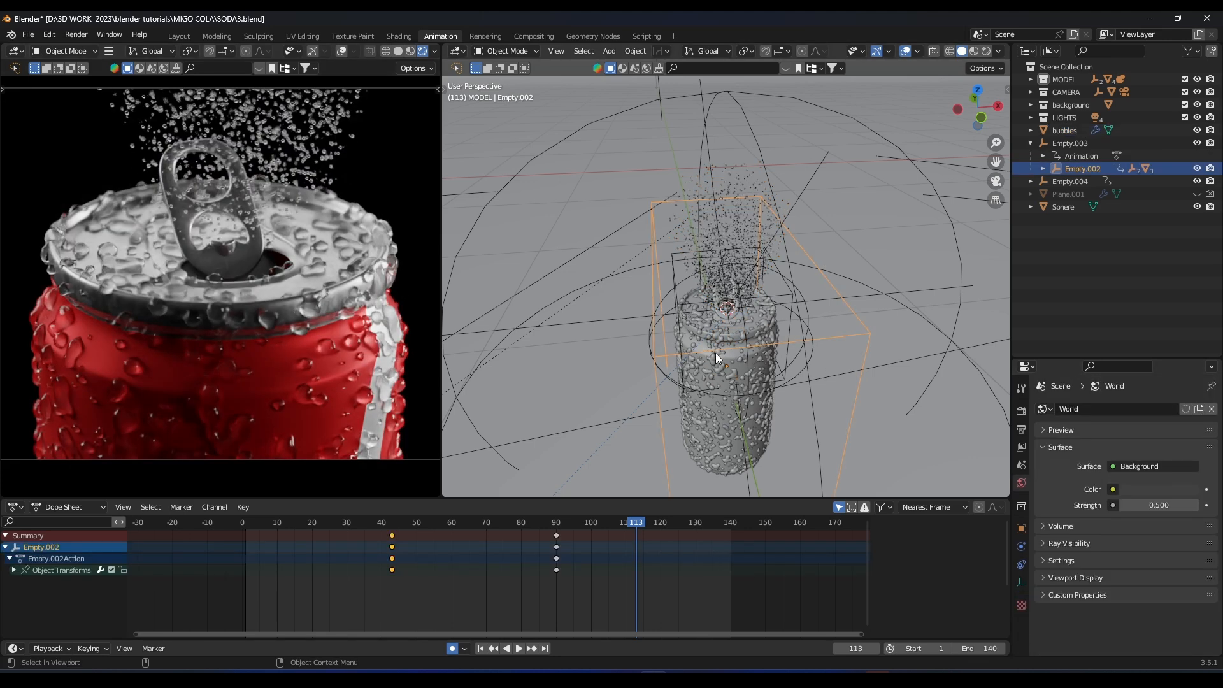
scroll(1136, 535, down, 2)
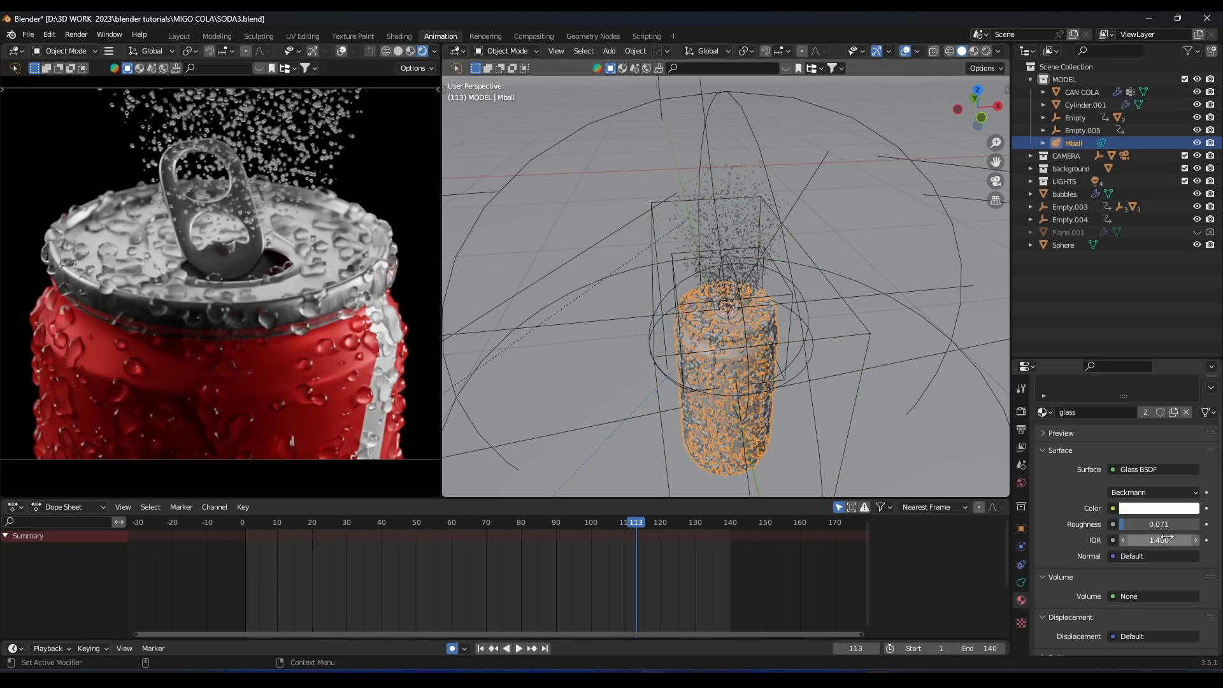
scroll(254, 330, up, 3)
scroll(254, 331, down, 2)
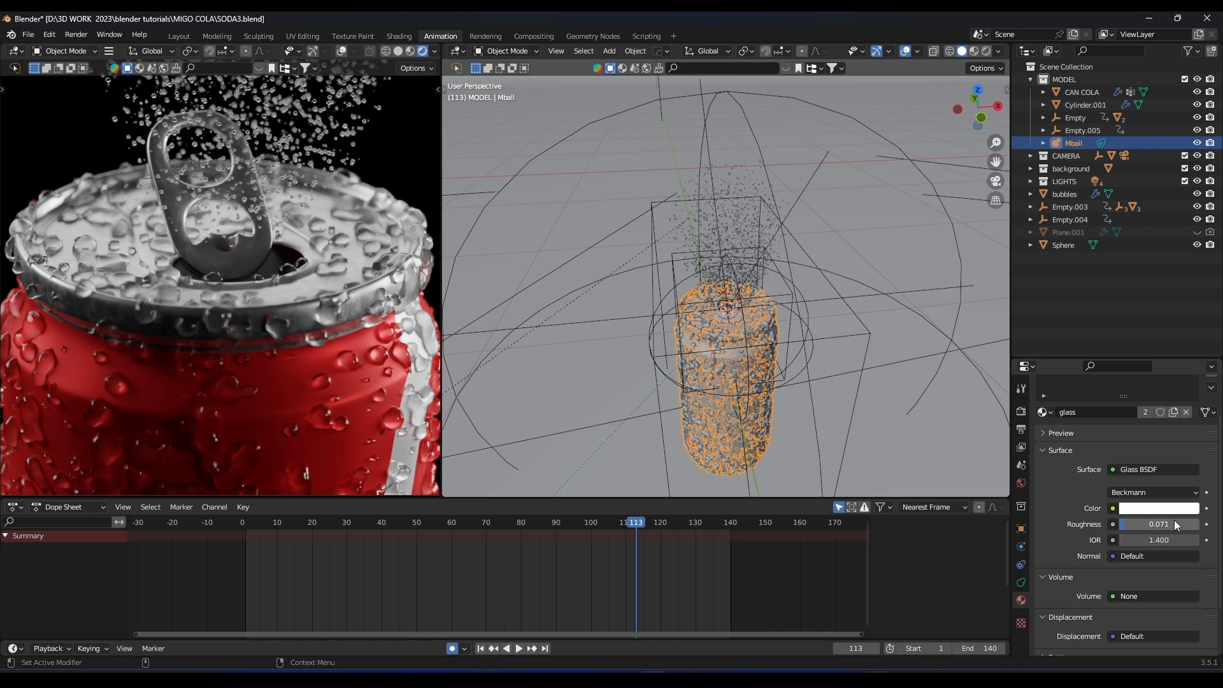
scroll(214, 266, down, 1)
scroll(313, 278, up, 1)
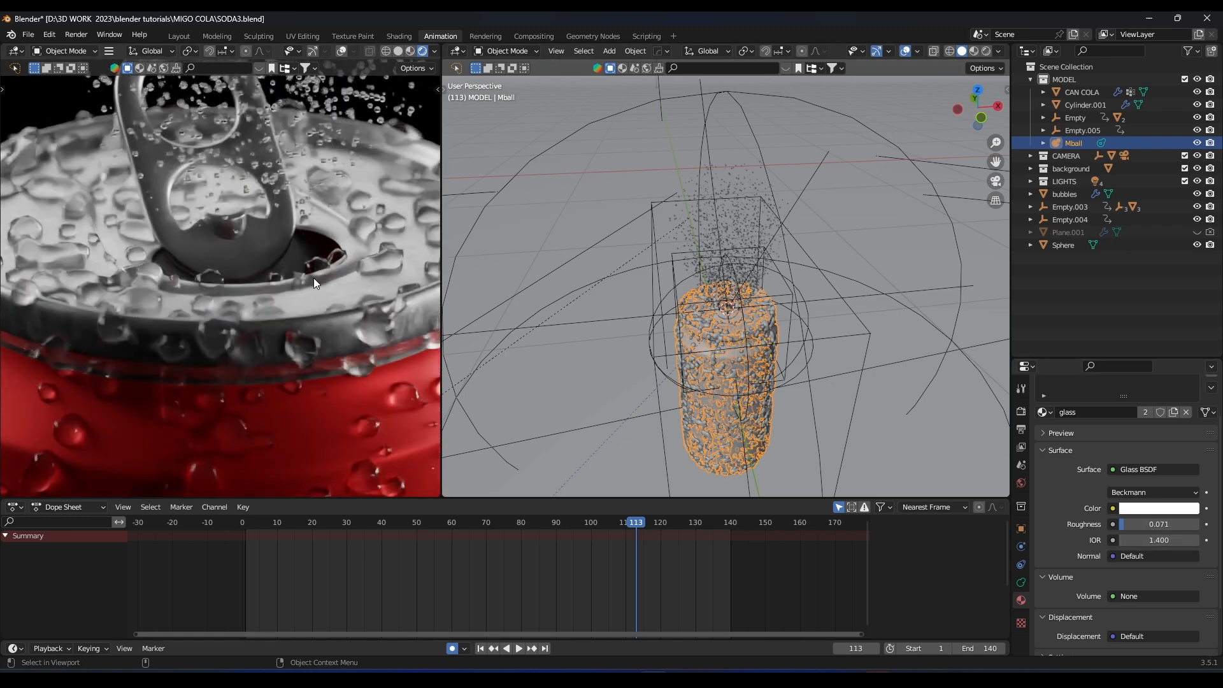
scroll(314, 277, down, 3)
Play the rendered animation on to frame 123 and inspect the droplets on the can's lid and side up close.
key(space)
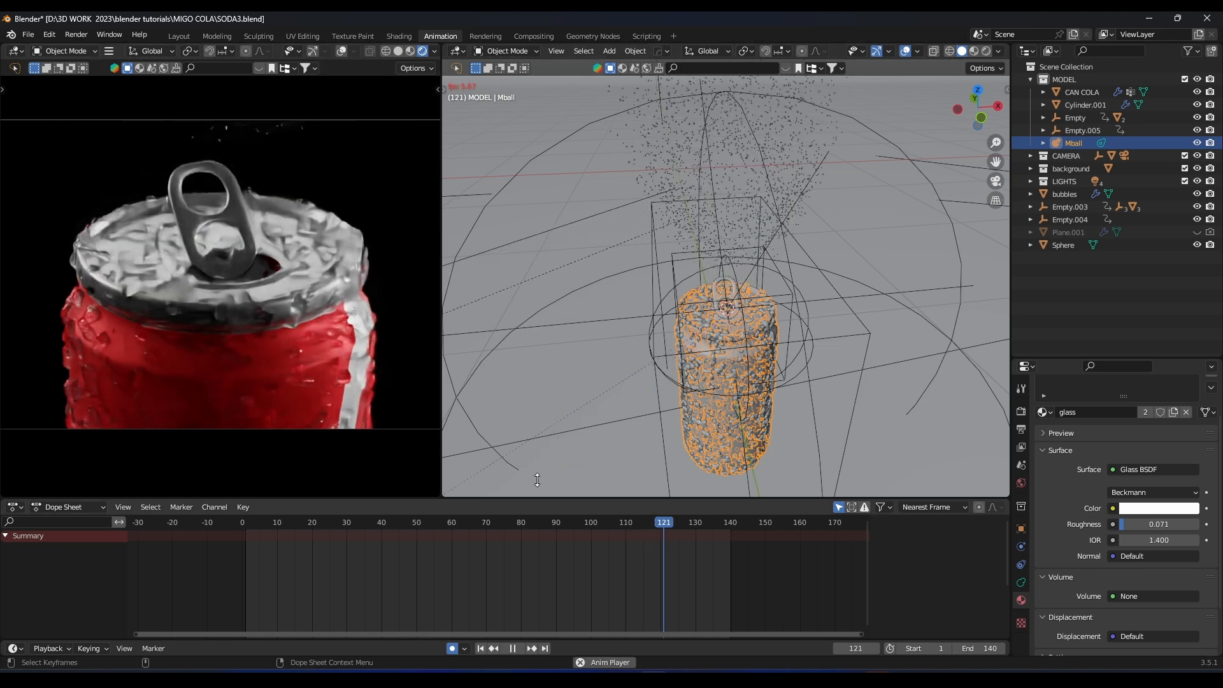
scroll(281, 304, down, 2)
key(space)
scroll(274, 308, up, 6)
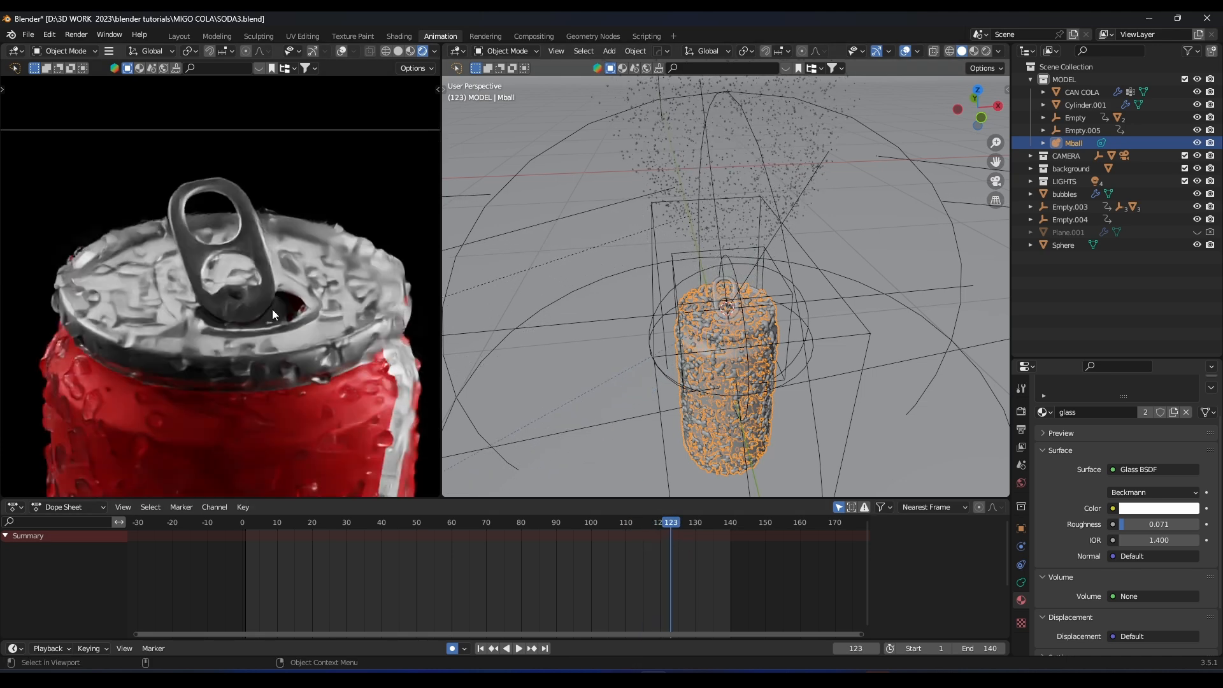
shift+middle_drag(146, 395, 213, 220)
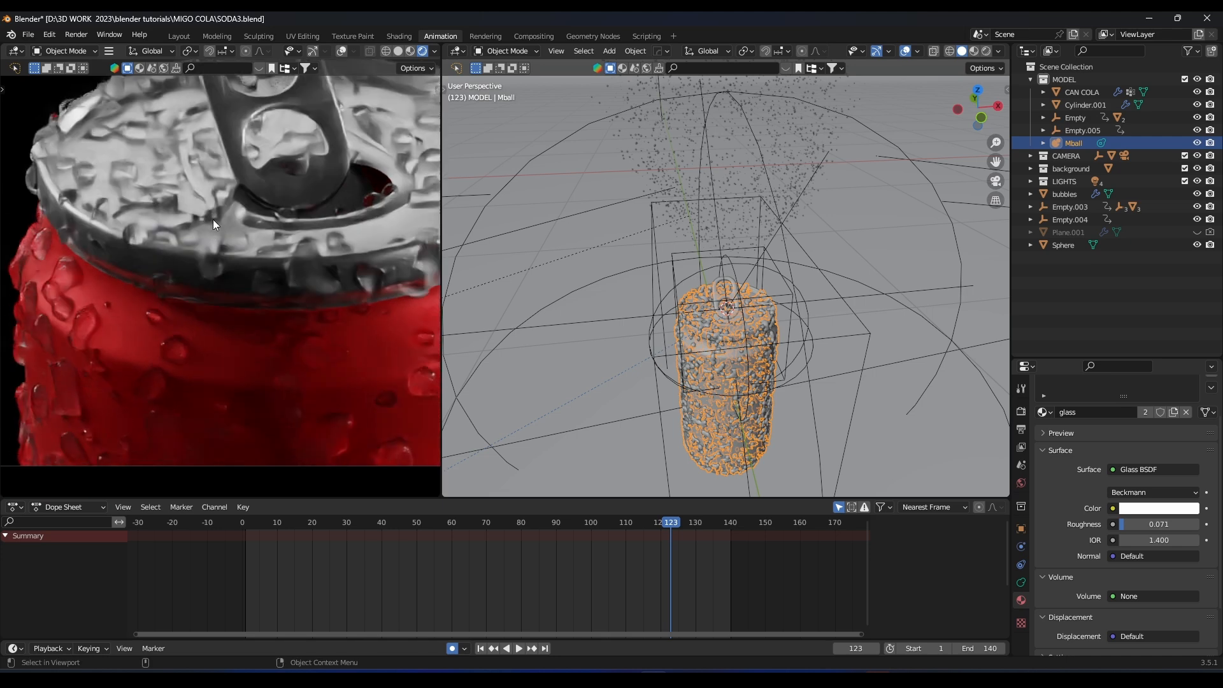
scroll(186, 274, up, 2)
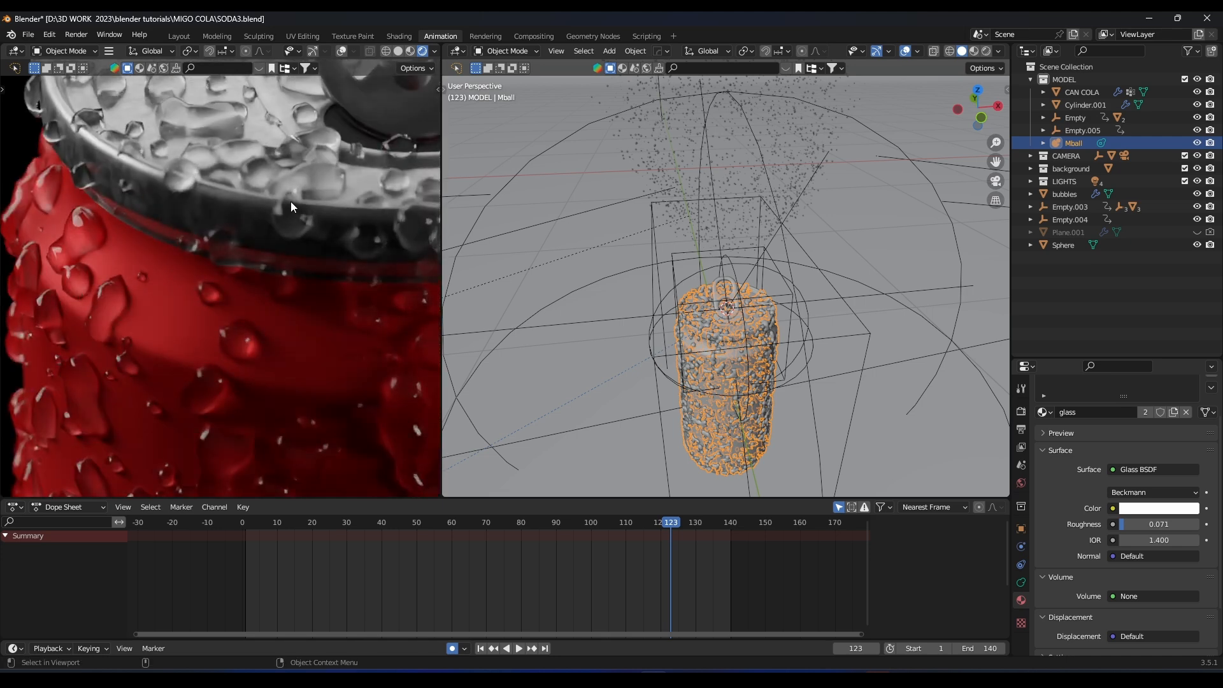
scroll(223, 391, down, 3)
shift+middle_drag(337, 248, 265, 351)
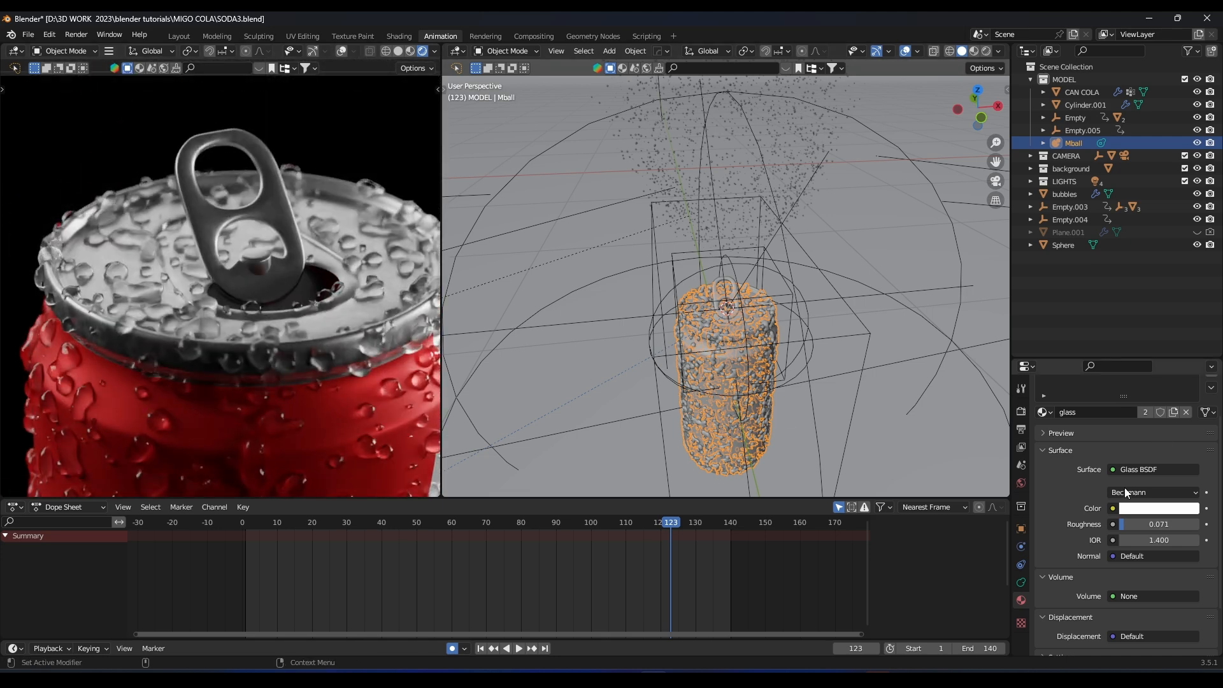
Examine the Mball metaball's viewport and render resolution settings.
click(1021, 582)
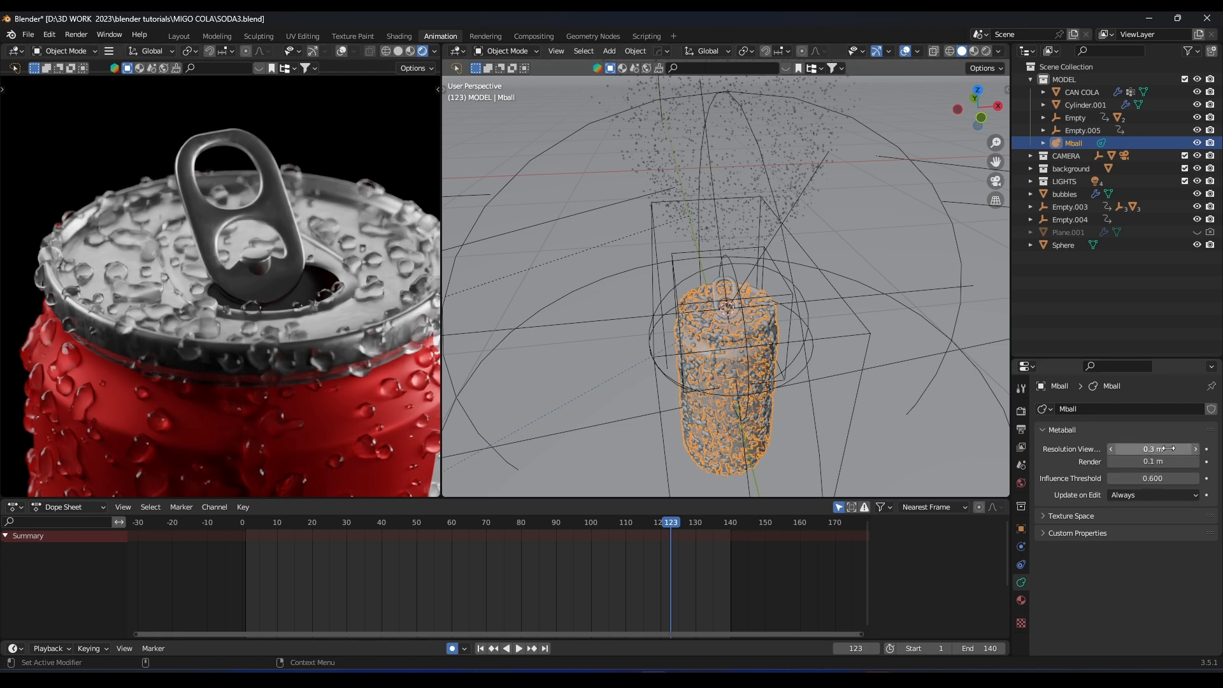
key(Home)
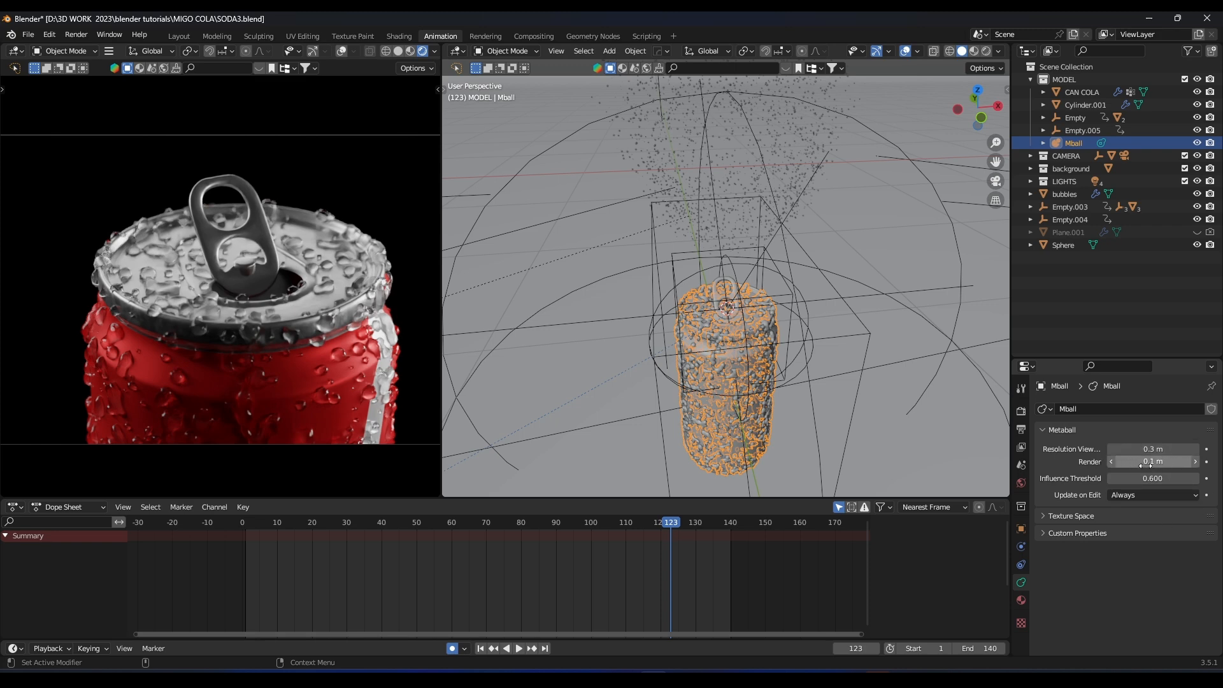
scroll(292, 334, down, 2)
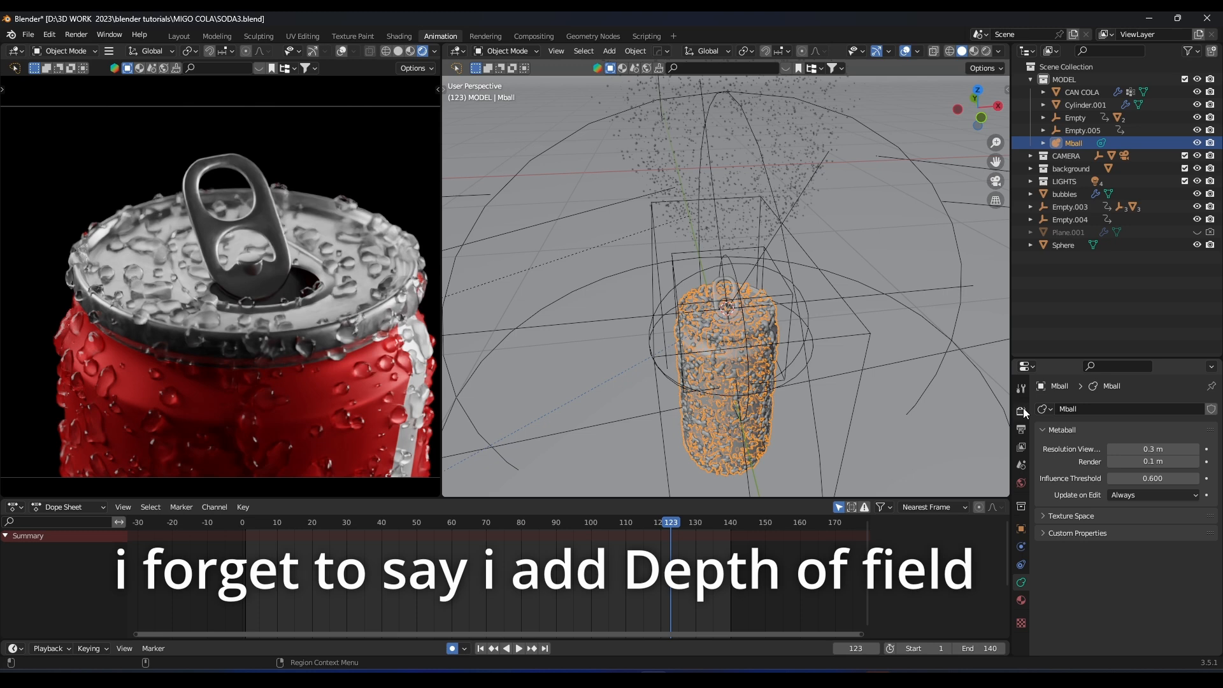
Set the maximum render samples to 250.
click(1021, 412)
scroll(1094, 415, down, 4)
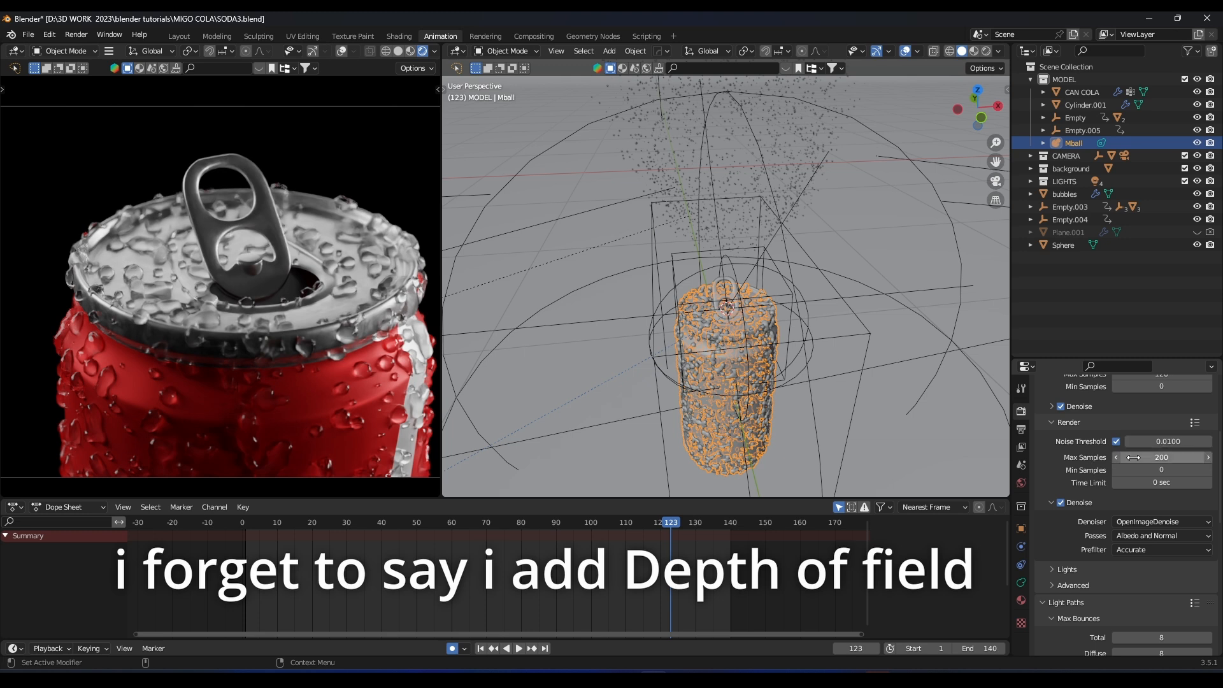
double_click(1173, 455)
text(250)
key(Return)
Choose the Accurate prefilter for render denoising and check the Lights and Advanced sampling settings.
scroll(1121, 502, down, 2)
click(1148, 502)
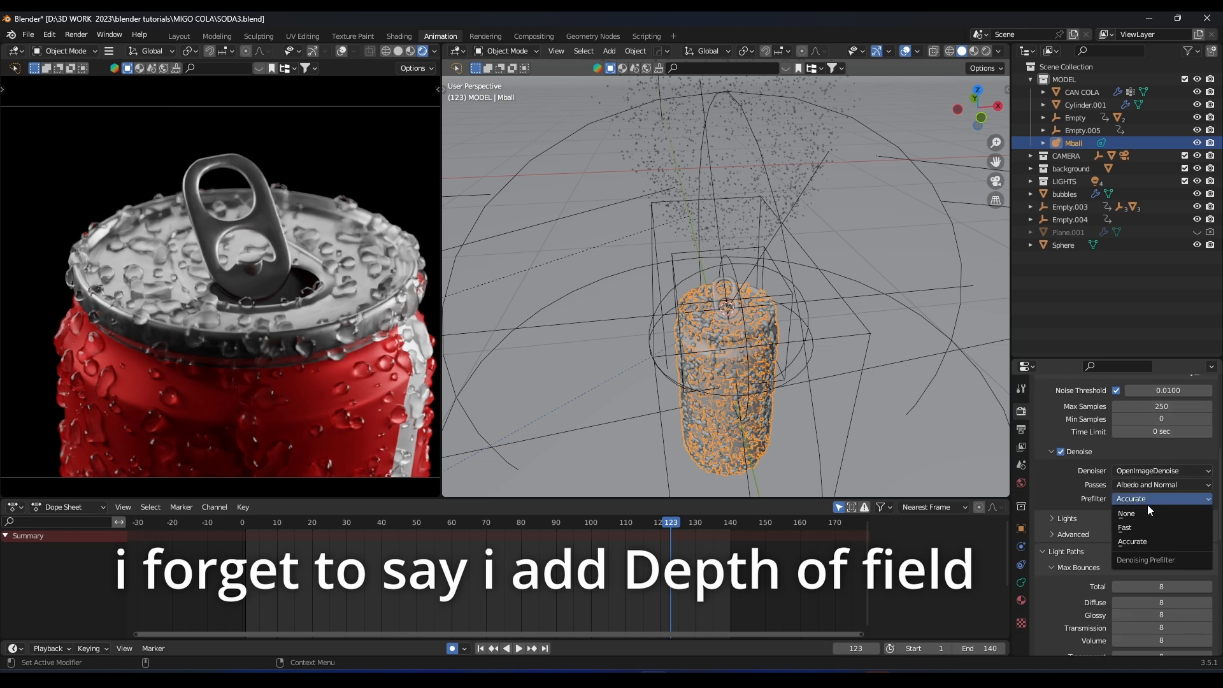
click(1136, 541)
scroll(1108, 484, down, 2)
click(1051, 468)
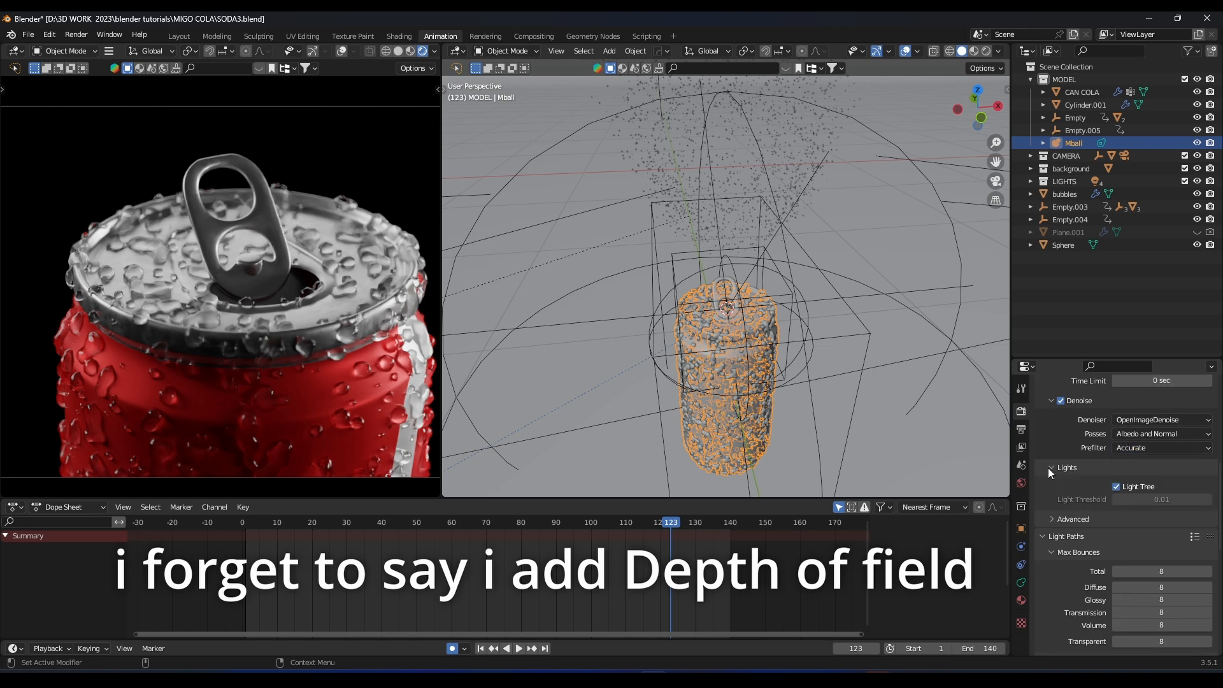
click(1048, 468)
click(1054, 483)
click(1054, 484)
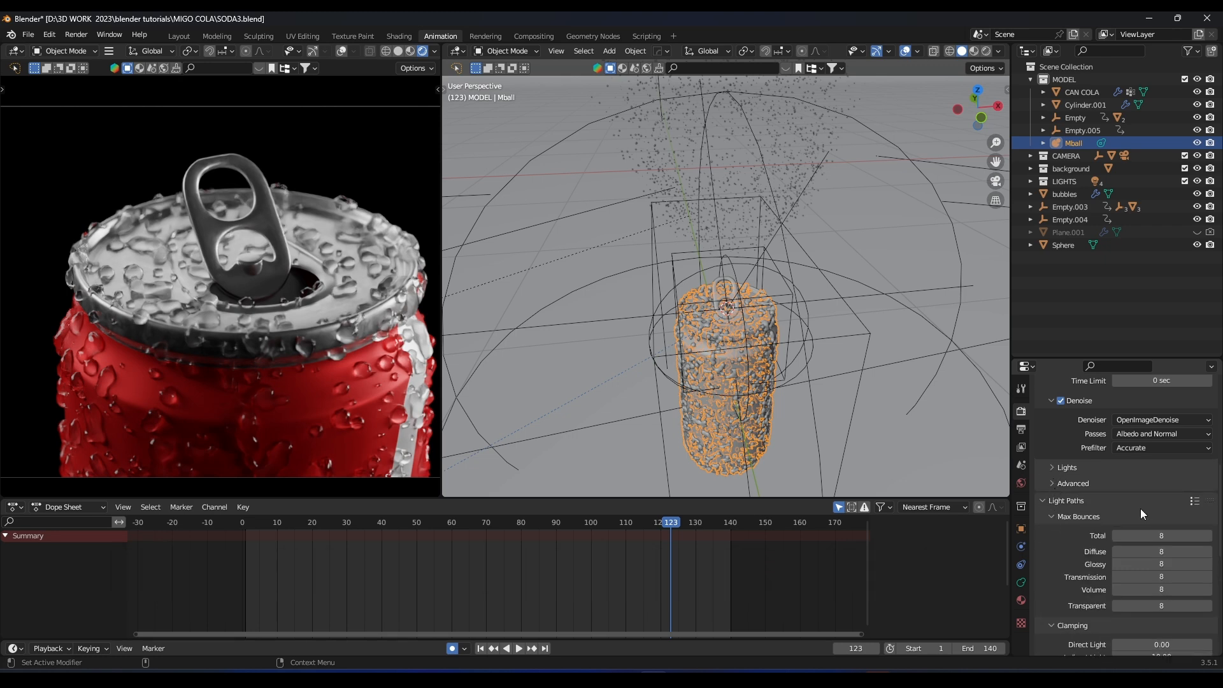
Set all the light path maximum bounces, from Total through Transparent, to 12.
drag(1166, 535, 1166, 605)
text(12)
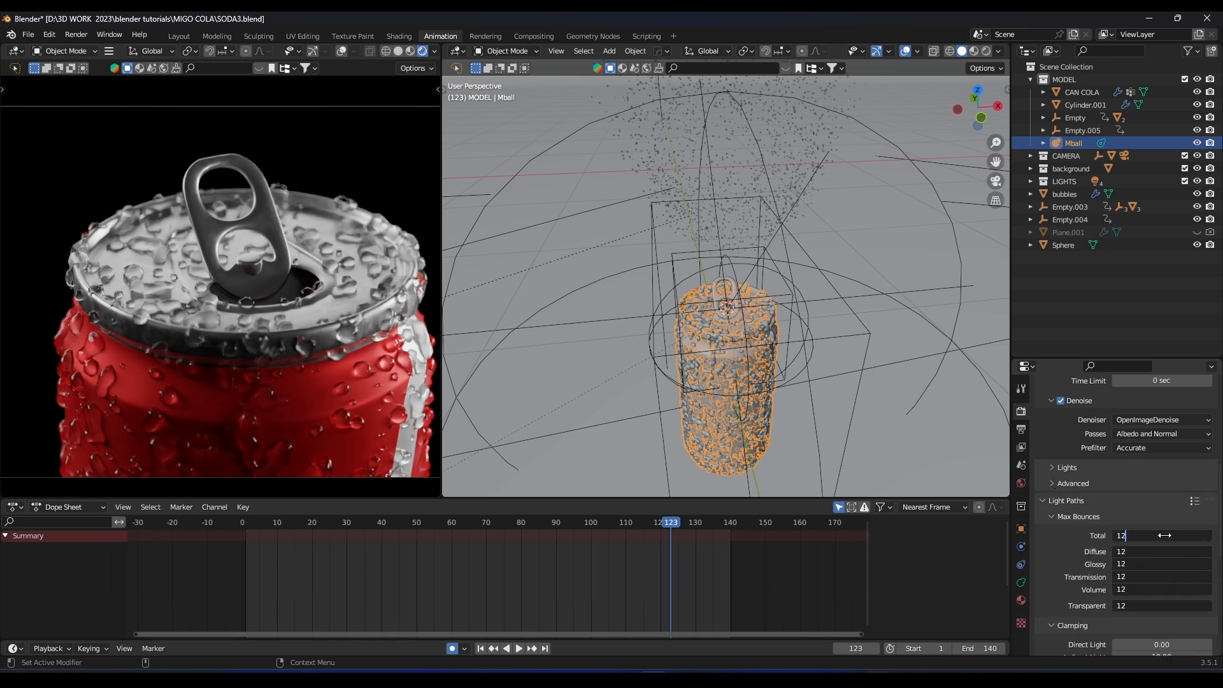
key(Return)
scroll(1176, 516, down, 8)
scroll(1115, 505, down, 3)
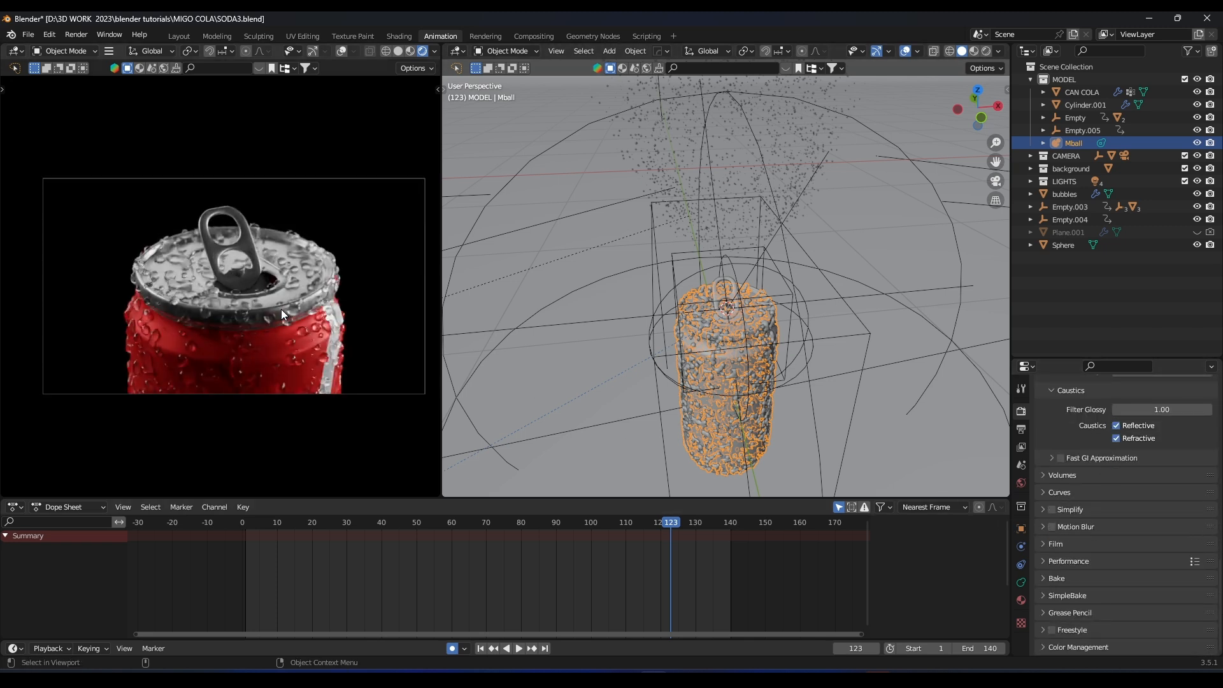
Switch the camera viewport to Solid shading and start rendering the animation.
key(z)
click(76, 34)
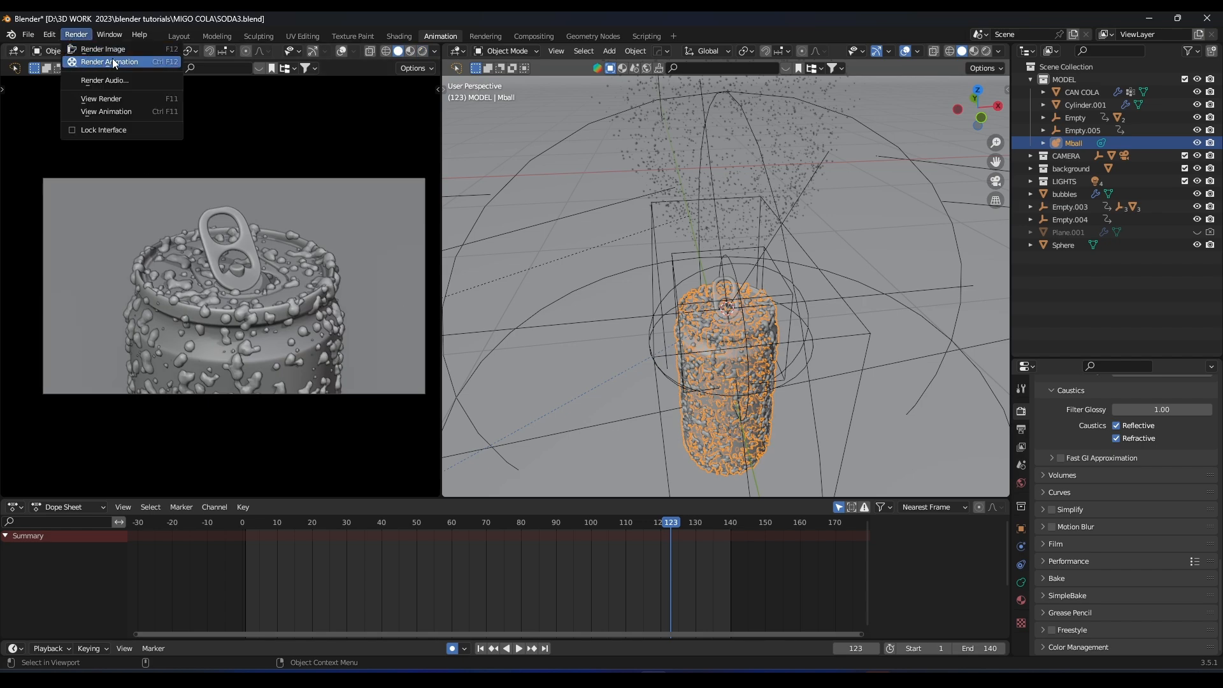